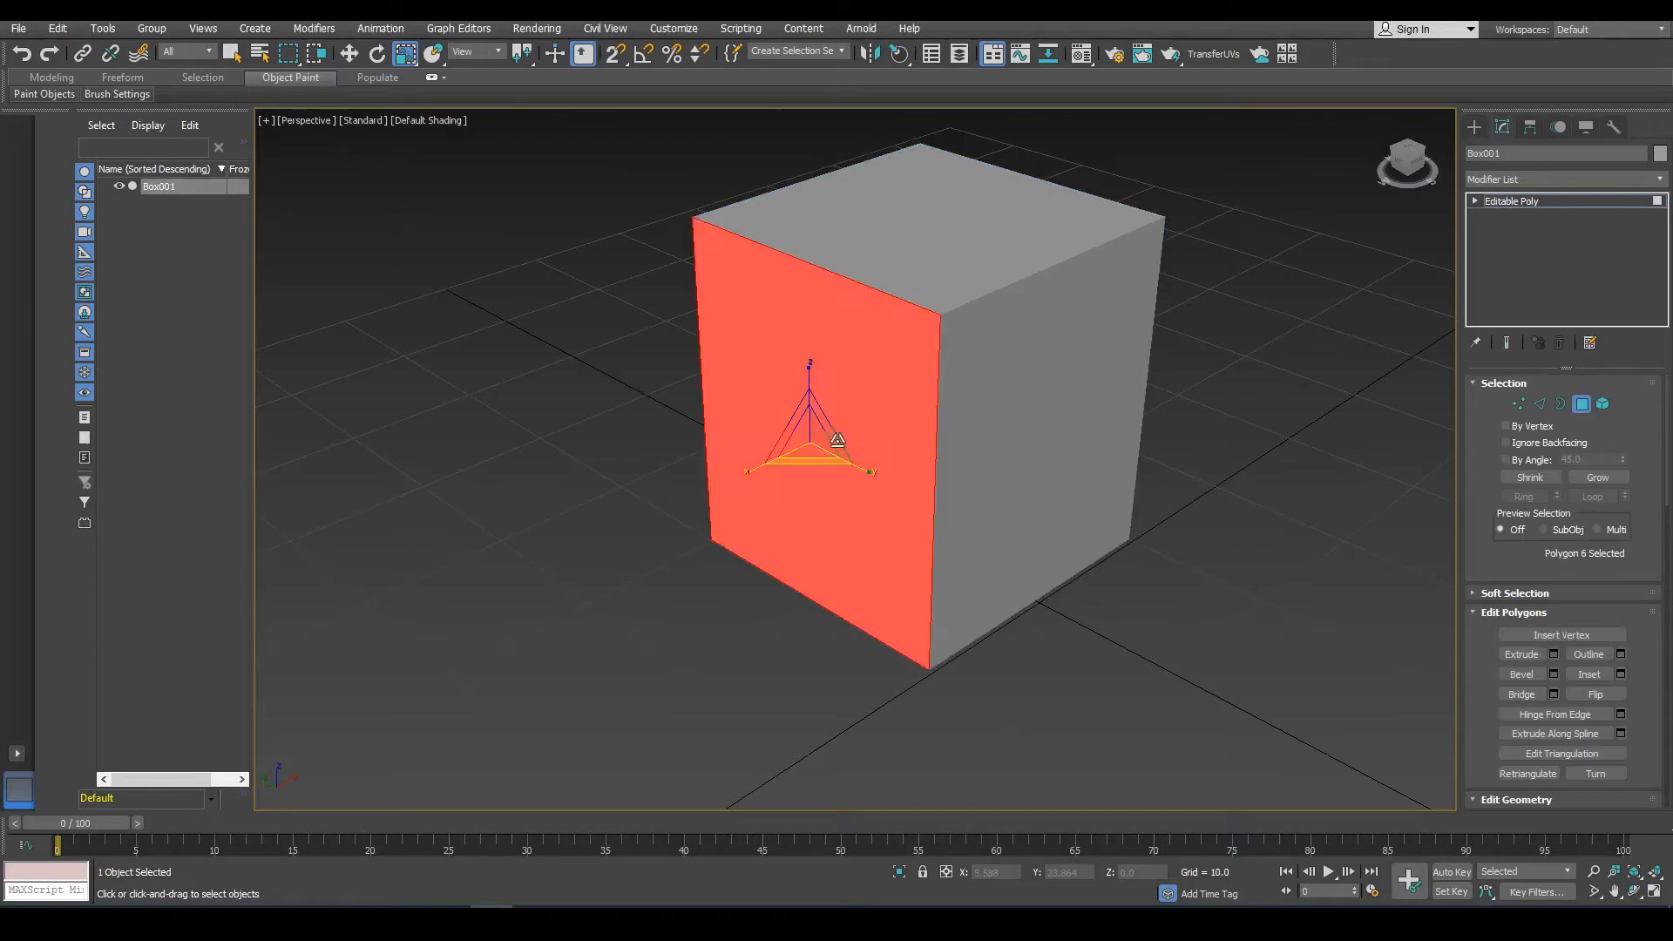
Select the box's top and three side polygons and inset them by polygon with an amount of 1.514.
{"action": "middle_click_drag", "start_coordinate": [1038, 295], "coordinate": [1046, 470], "text": "alt"}
{"action": "left_click", "coordinate": [722, 522], "text": "ctrl"}
{"action": "key", "text": "f"}
{"action": "middle_click_drag", "start_coordinate": [897, 435], "coordinate": [711, 467], "text": "alt"}
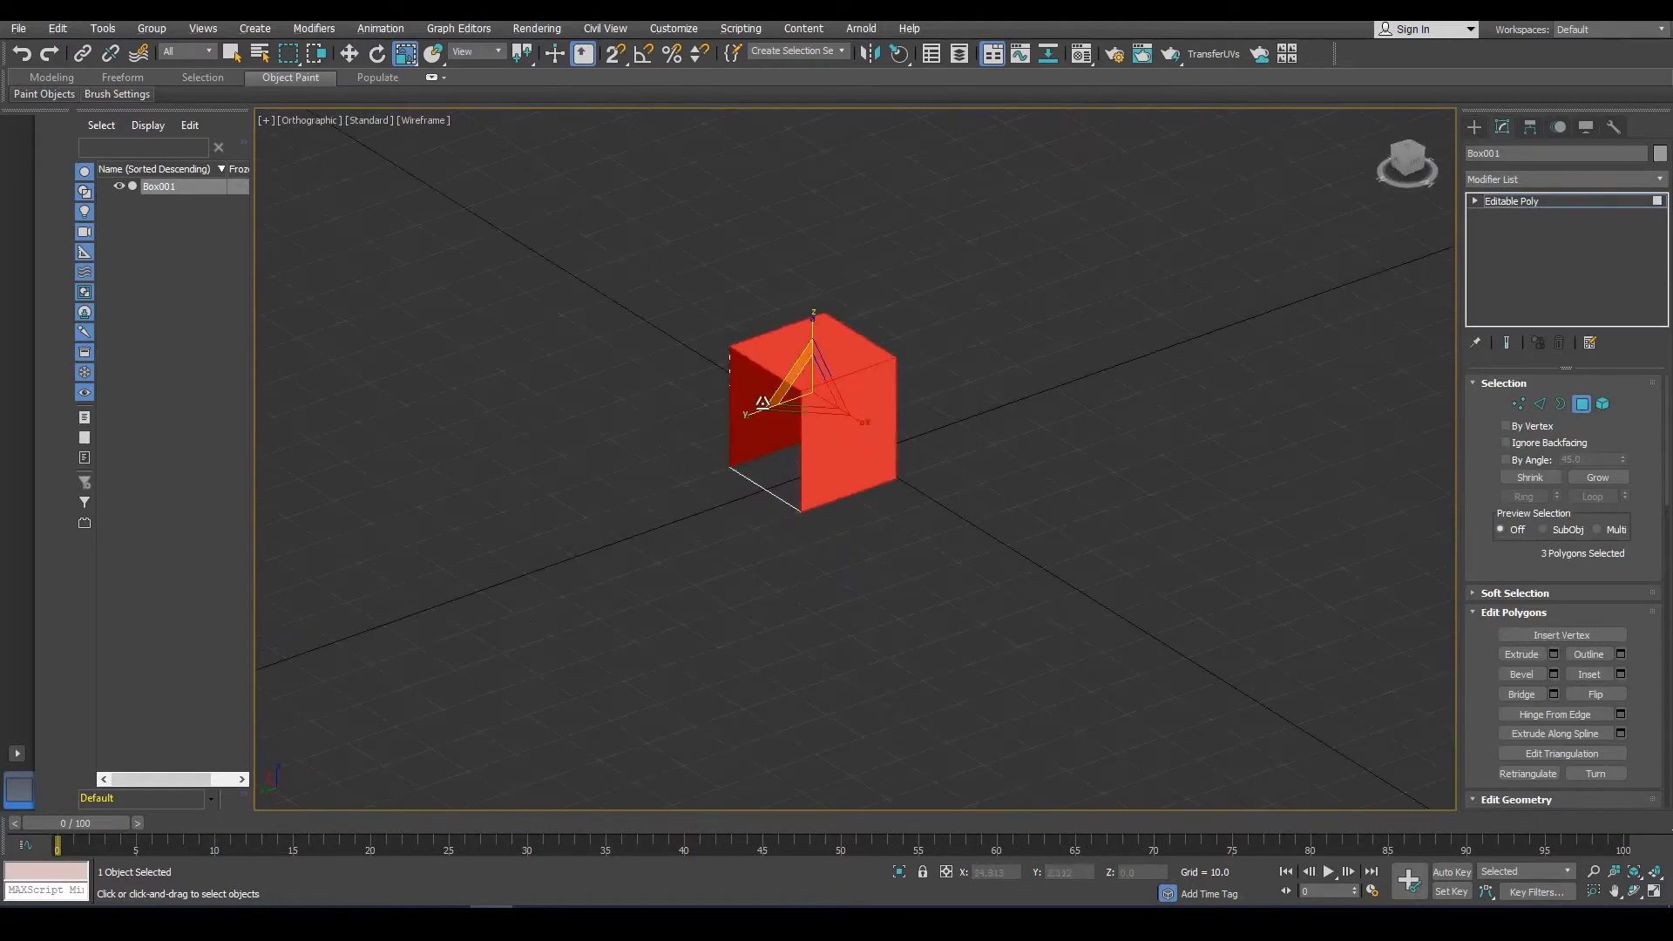
{"action": "left_click", "coordinate": [771, 408], "text": "ctrl"}
{"action": "middle_click_drag", "start_coordinate": [832, 428], "coordinate": [697, 432], "text": "alt"}
{"action": "scroll", "coordinate": [770, 375], "scroll_direction": "up", "scroll_amount": 8}
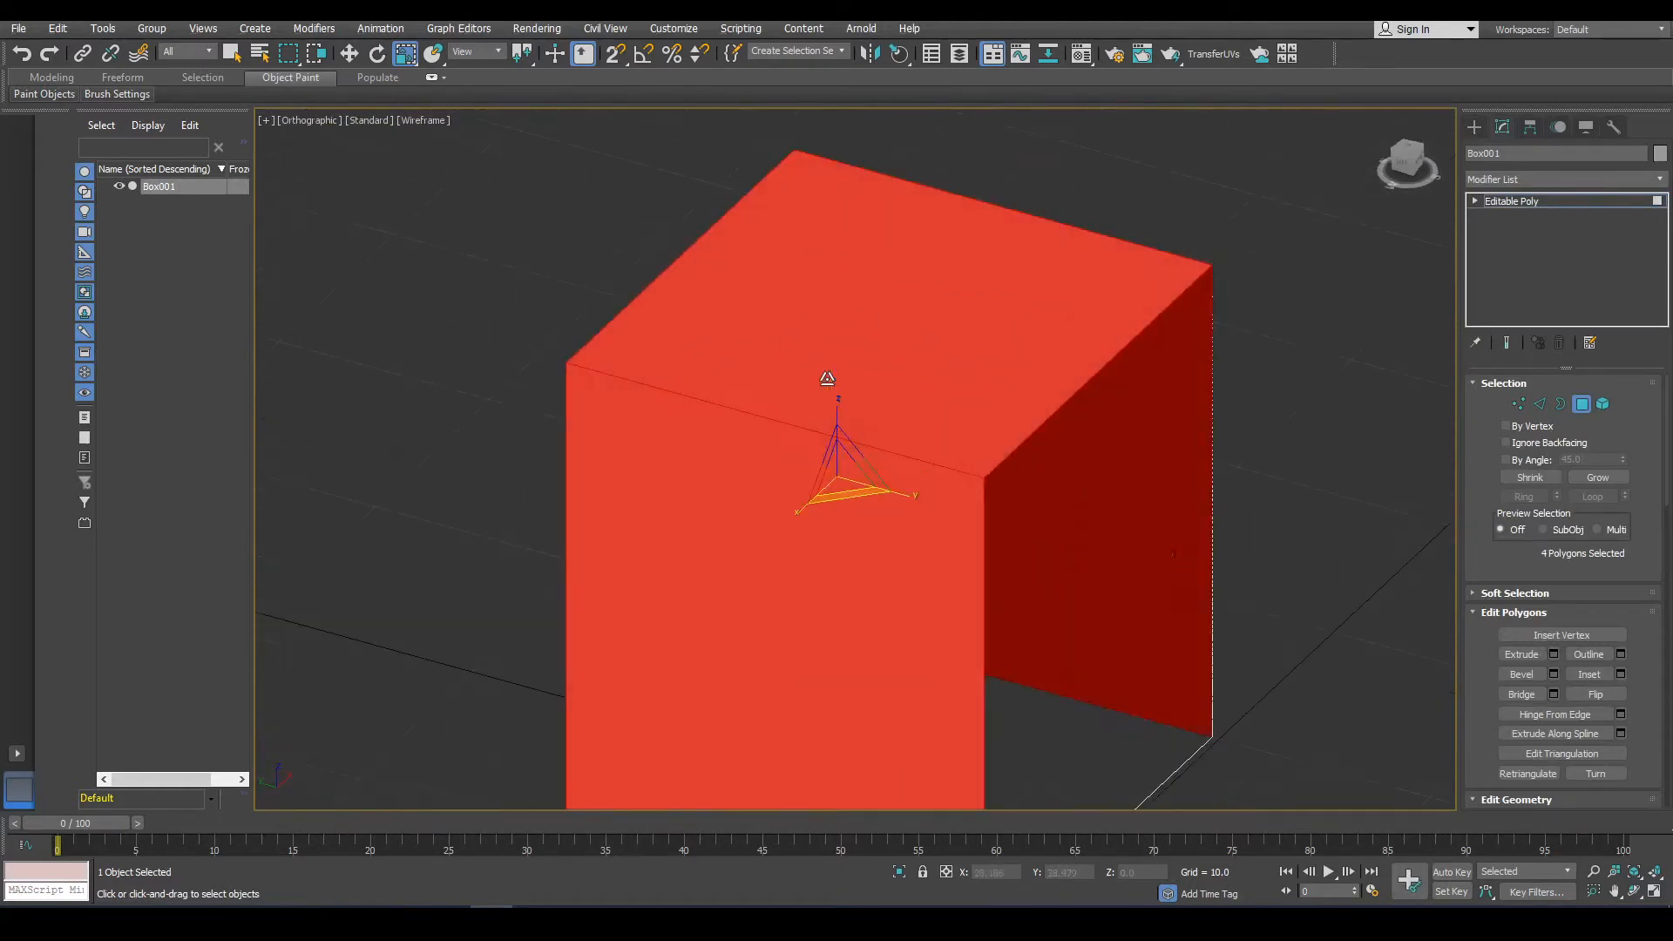
{"action": "scroll", "coordinate": [1177, 627], "scroll_direction": "down", "scroll_amount": 2}
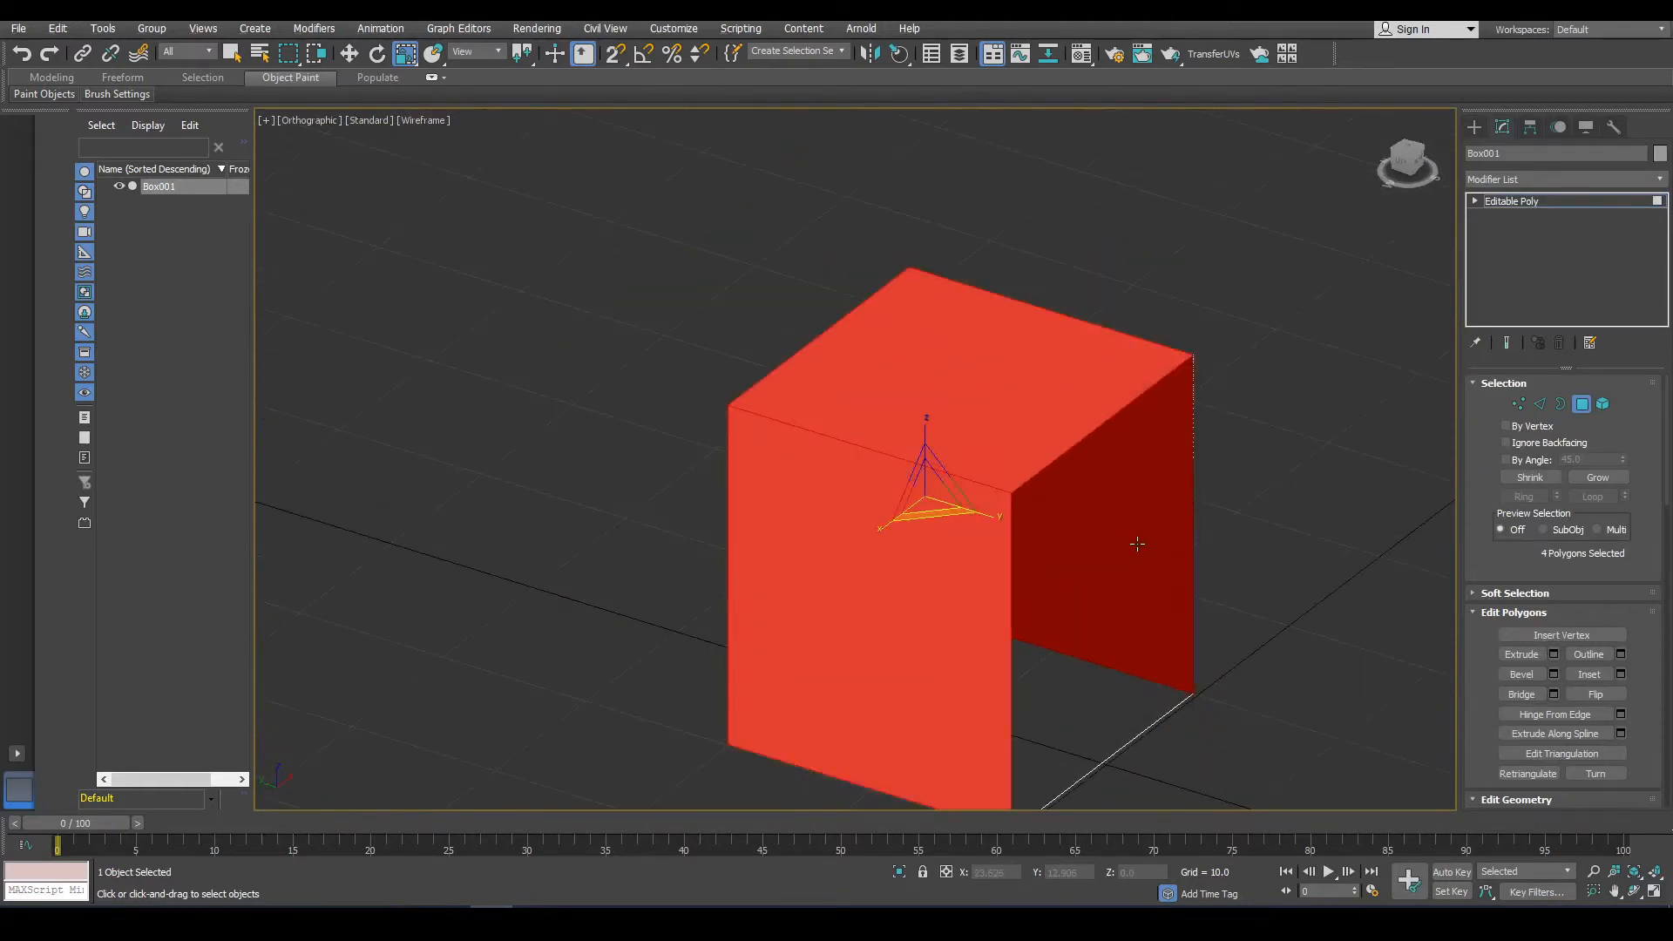
{"action": "left_click", "coordinate": [1621, 673]}
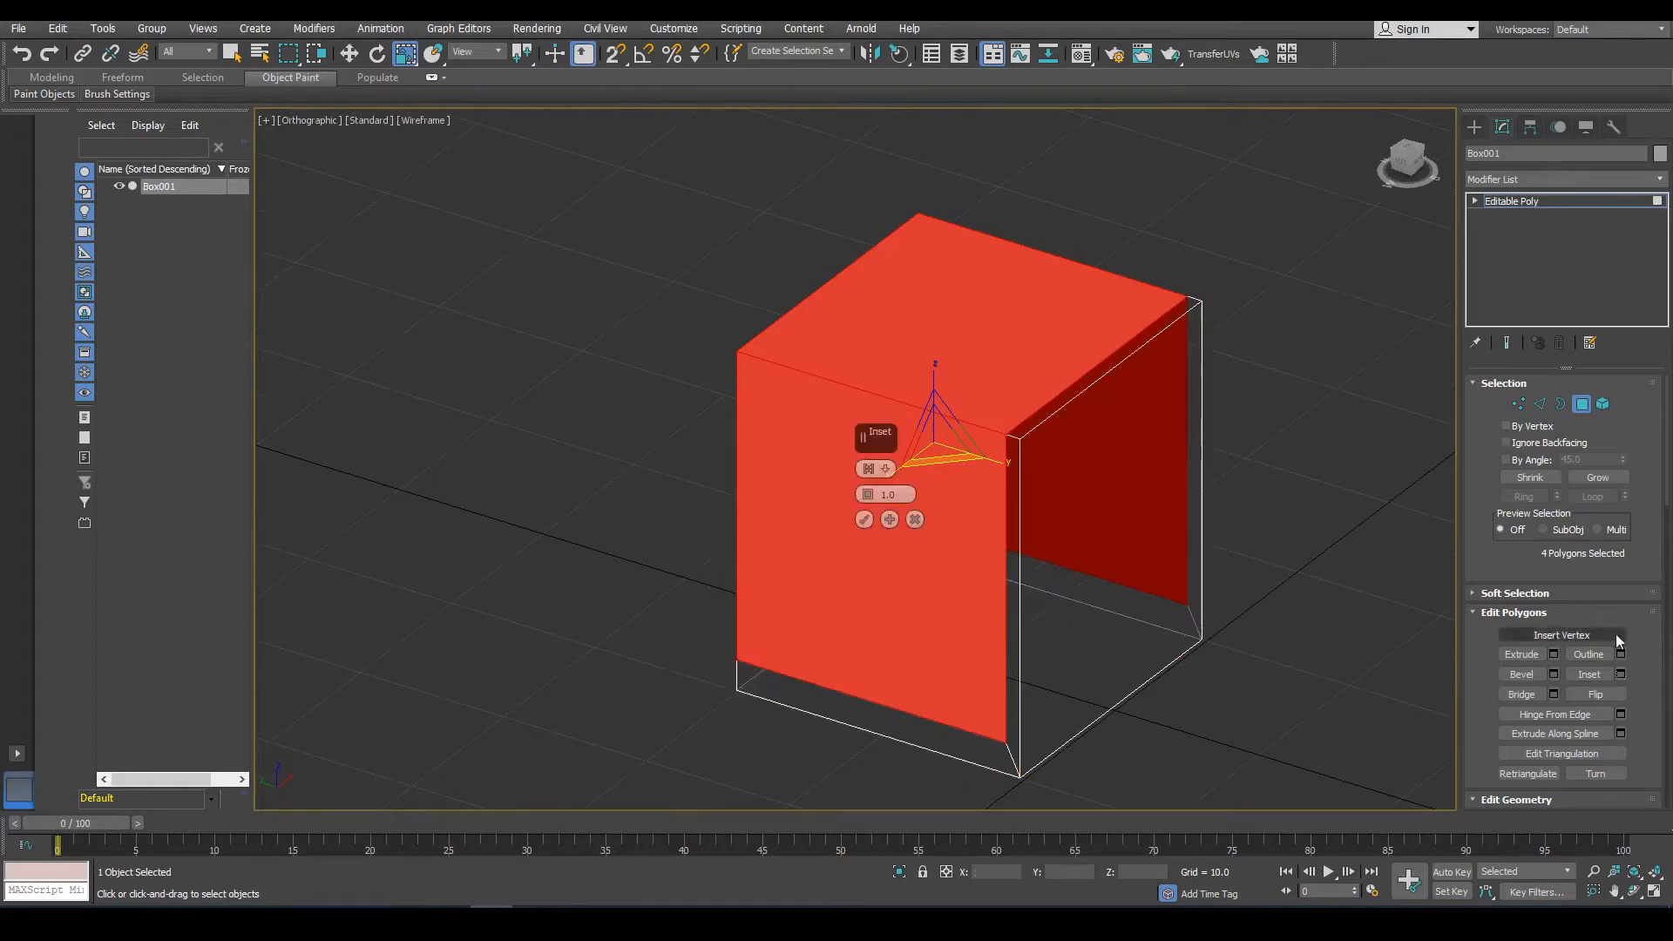
{"action": "left_click", "coordinate": [870, 470]}
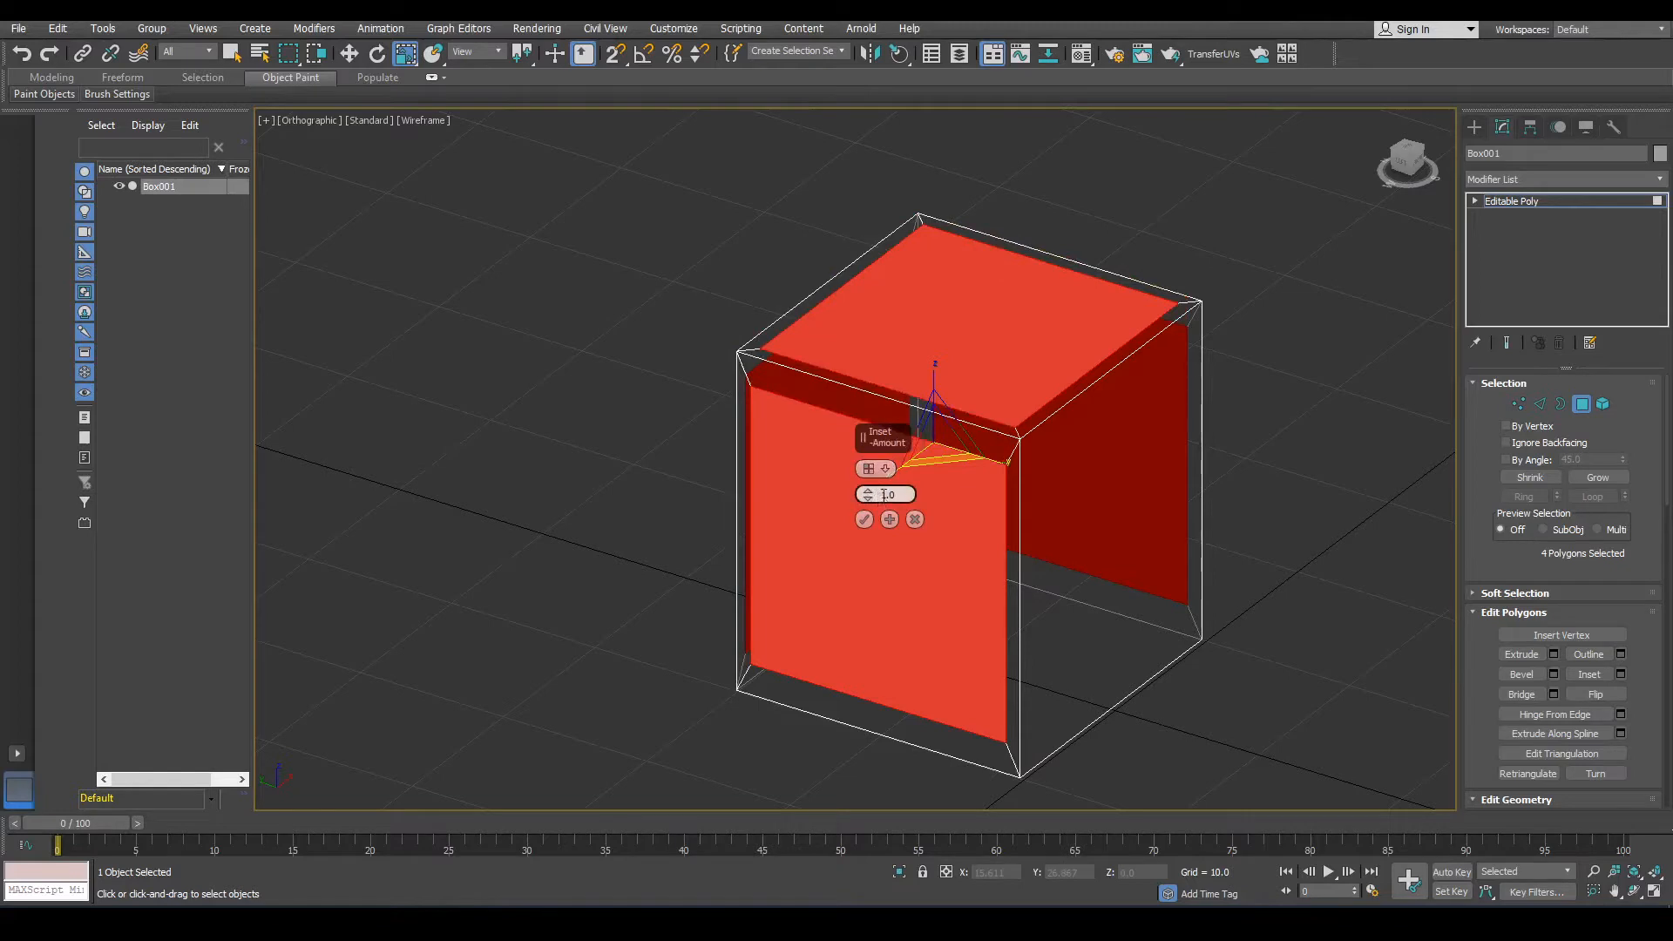
{"action": "left_click_drag", "start_coordinate": [872, 498], "coordinate": [860, 490]}
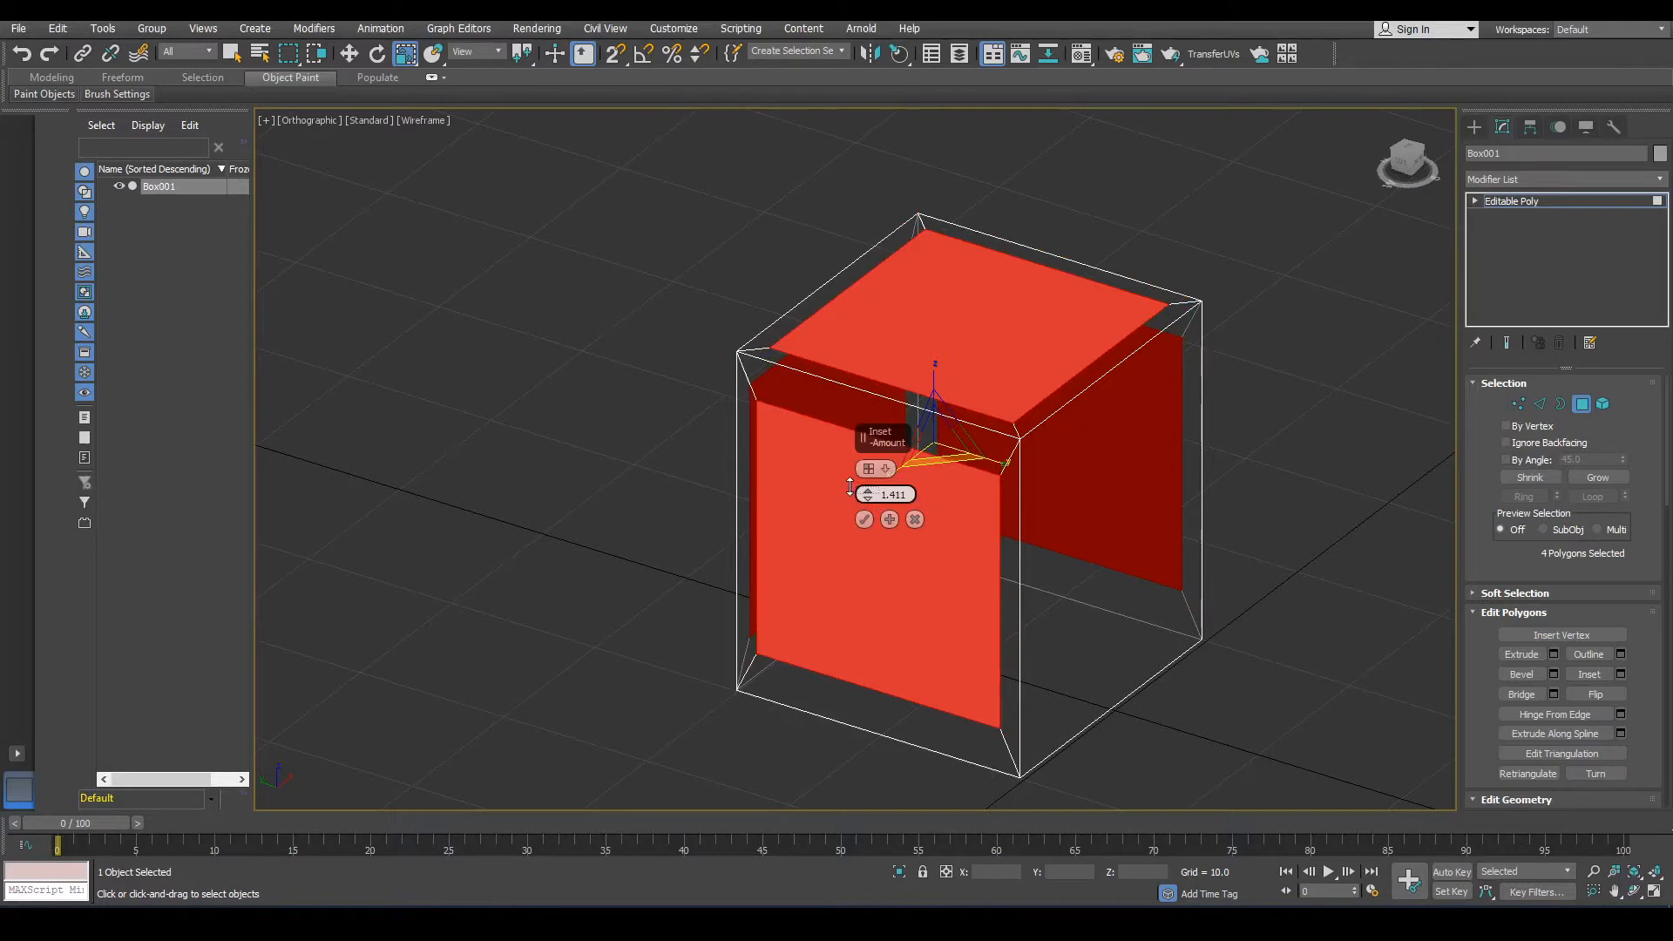
{"action": "left_click_drag", "start_coordinate": [866, 488], "coordinate": [866, 482]}
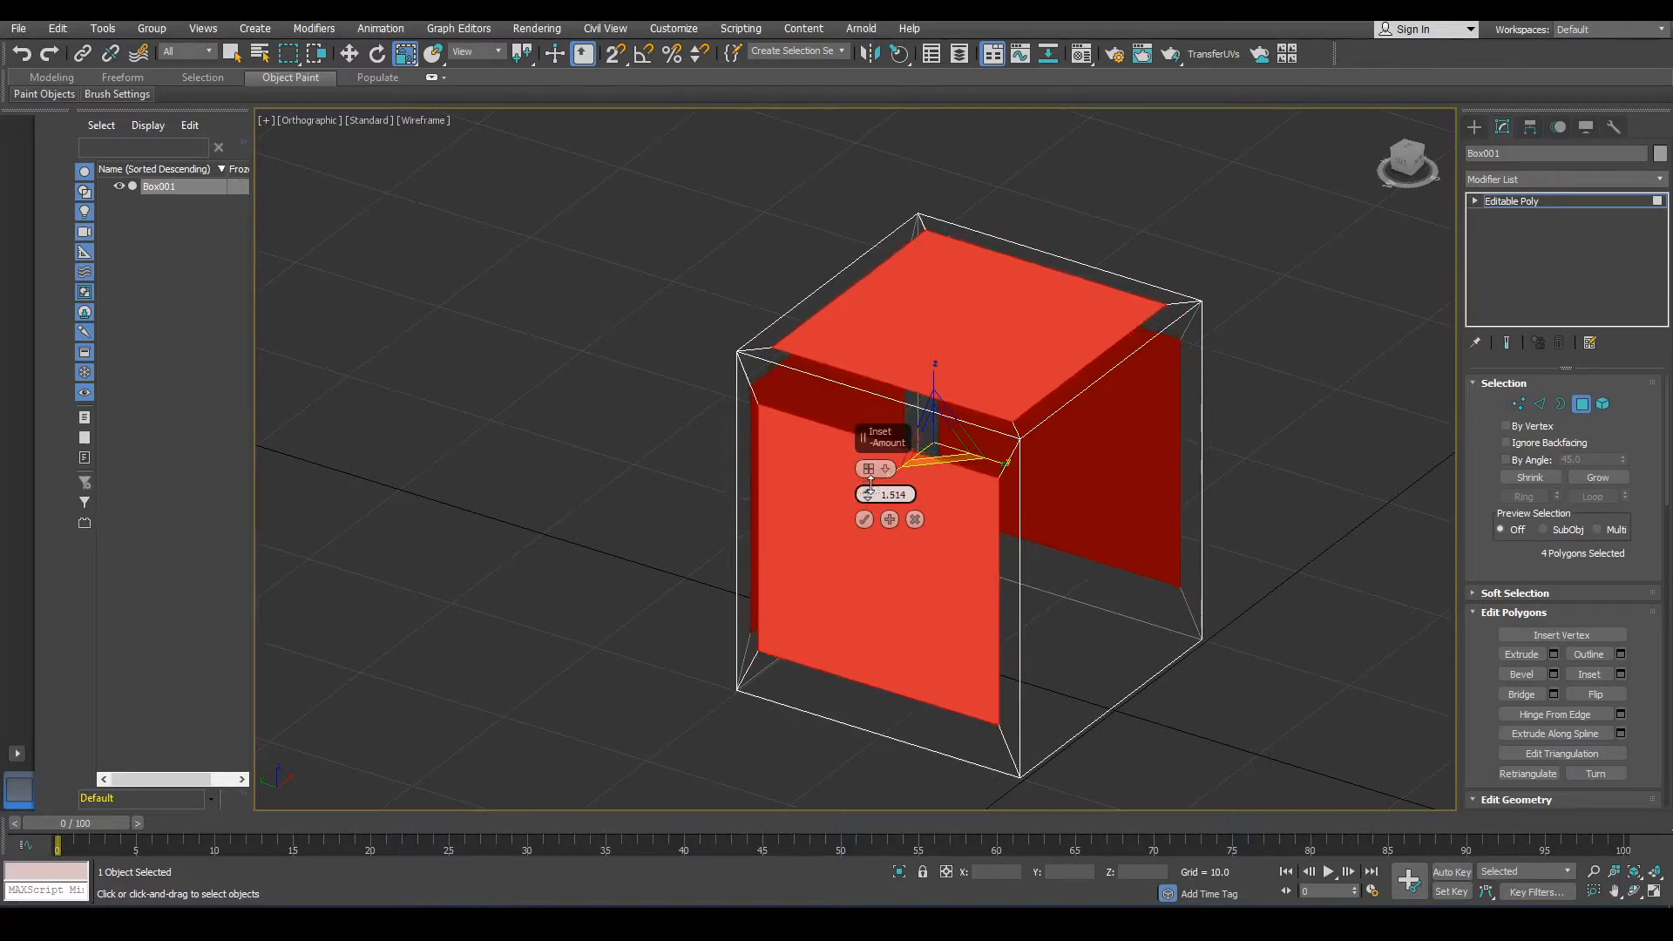
{"action": "left_click", "coordinate": [865, 520]}
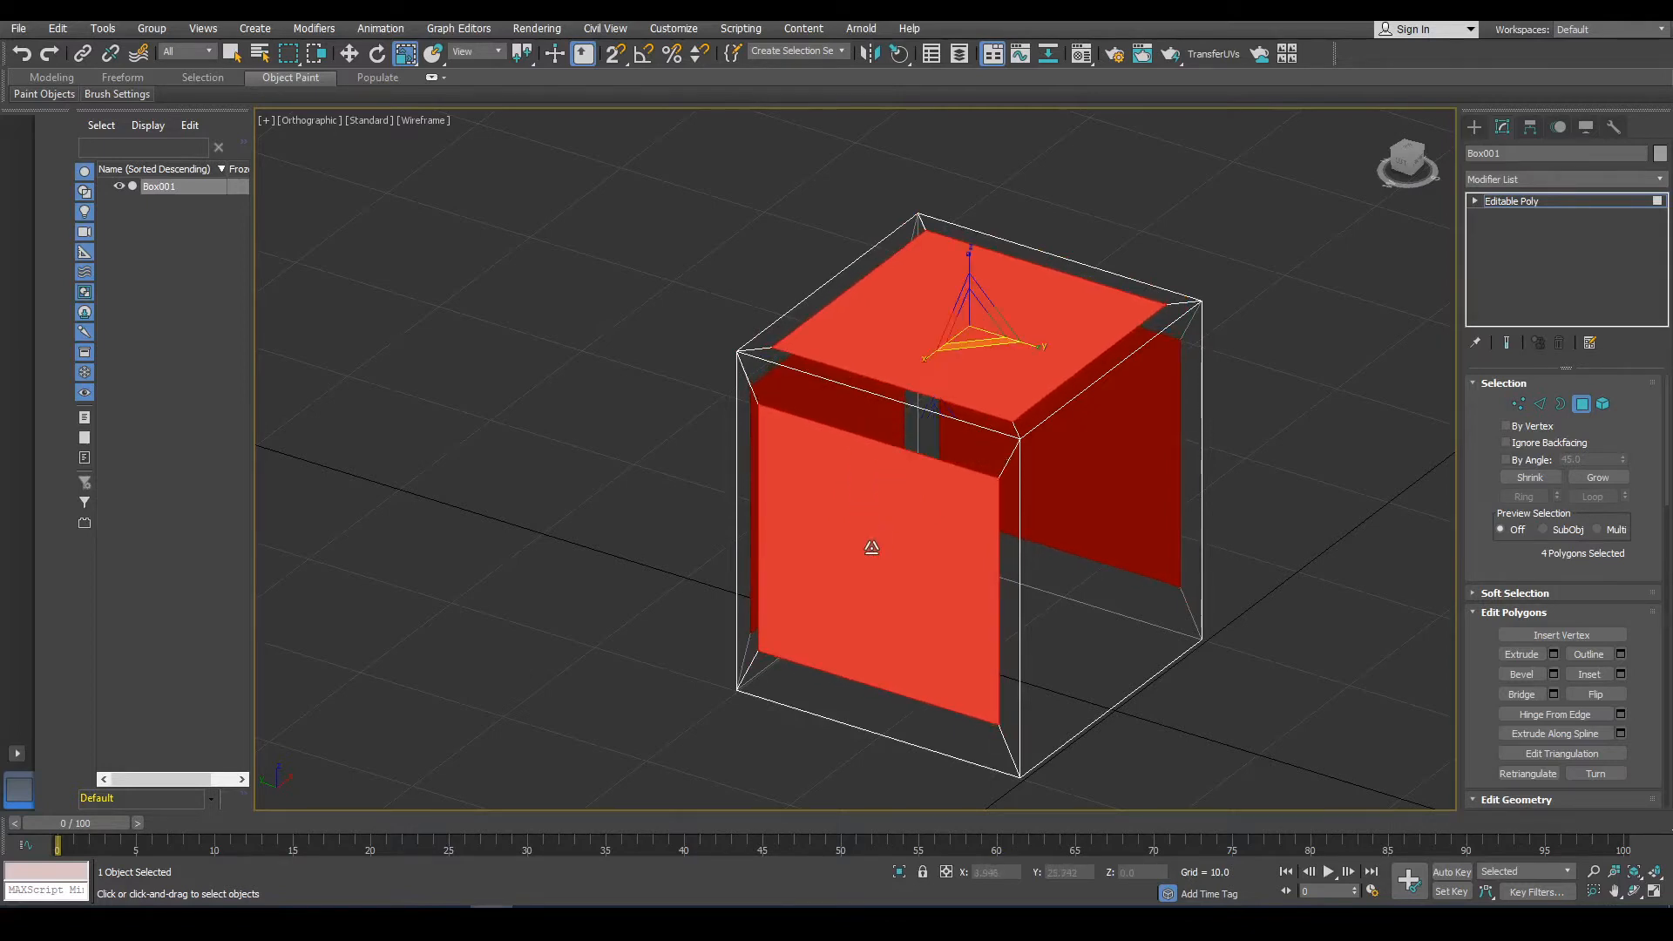
Orbit around the inset box and inspect its individual side polygons.
{"action": "left_click", "coordinate": [871, 547]}
{"action": "middle_click_drag", "start_coordinate": [907, 545], "coordinate": [985, 482], "text": "alt"}
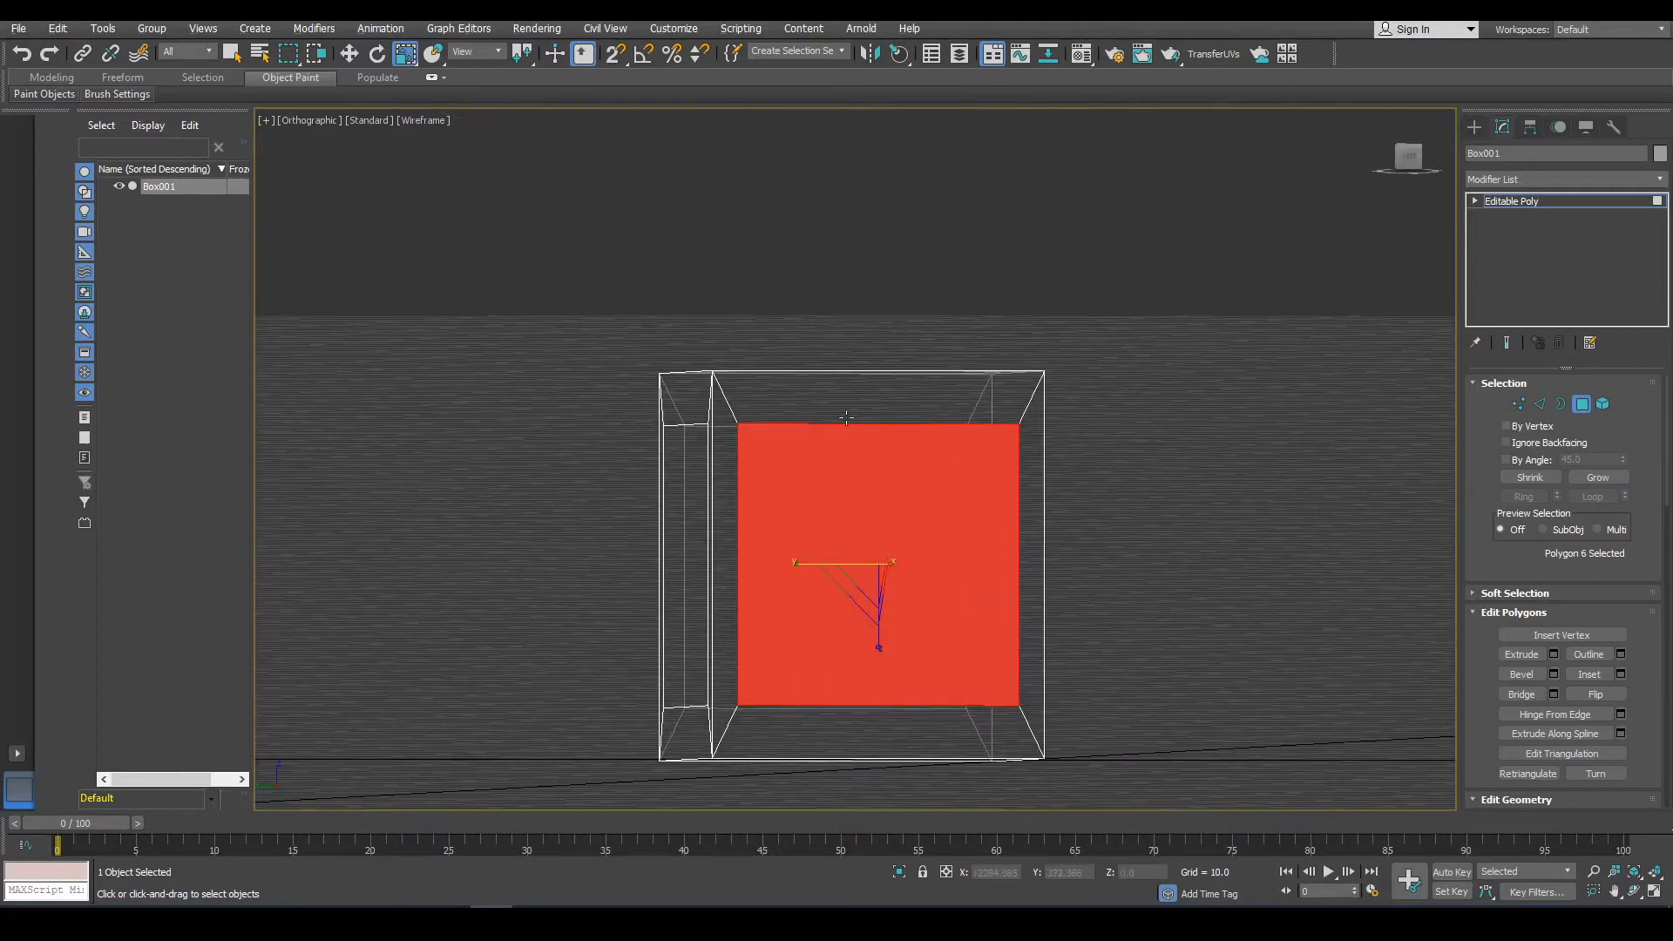
{"action": "middle_click_drag", "start_coordinate": [854, 395], "coordinate": [737, 545], "text": "alt"}
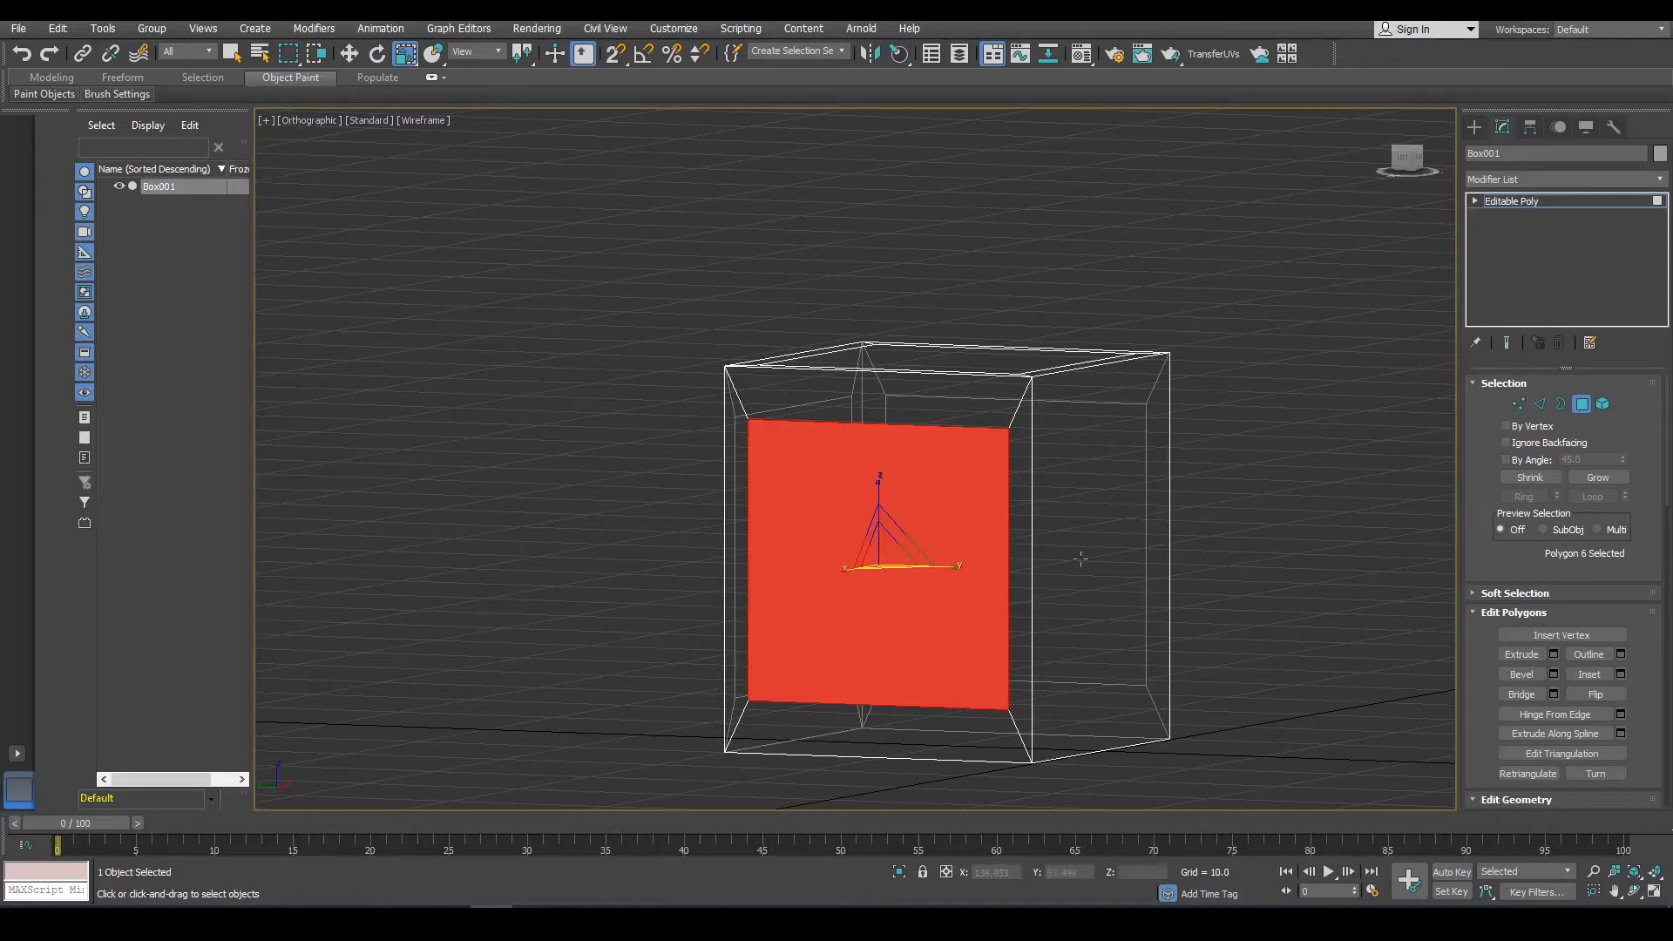
{"action": "middle_click_drag", "start_coordinate": [984, 549], "coordinate": [1218, 645], "text": "alt"}
{"action": "left_click", "coordinate": [992, 675], "text": "ctrl"}
{"action": "middle_click_drag", "start_coordinate": [857, 663], "coordinate": [861, 599]}
{"action": "left_click", "coordinate": [972, 591]}
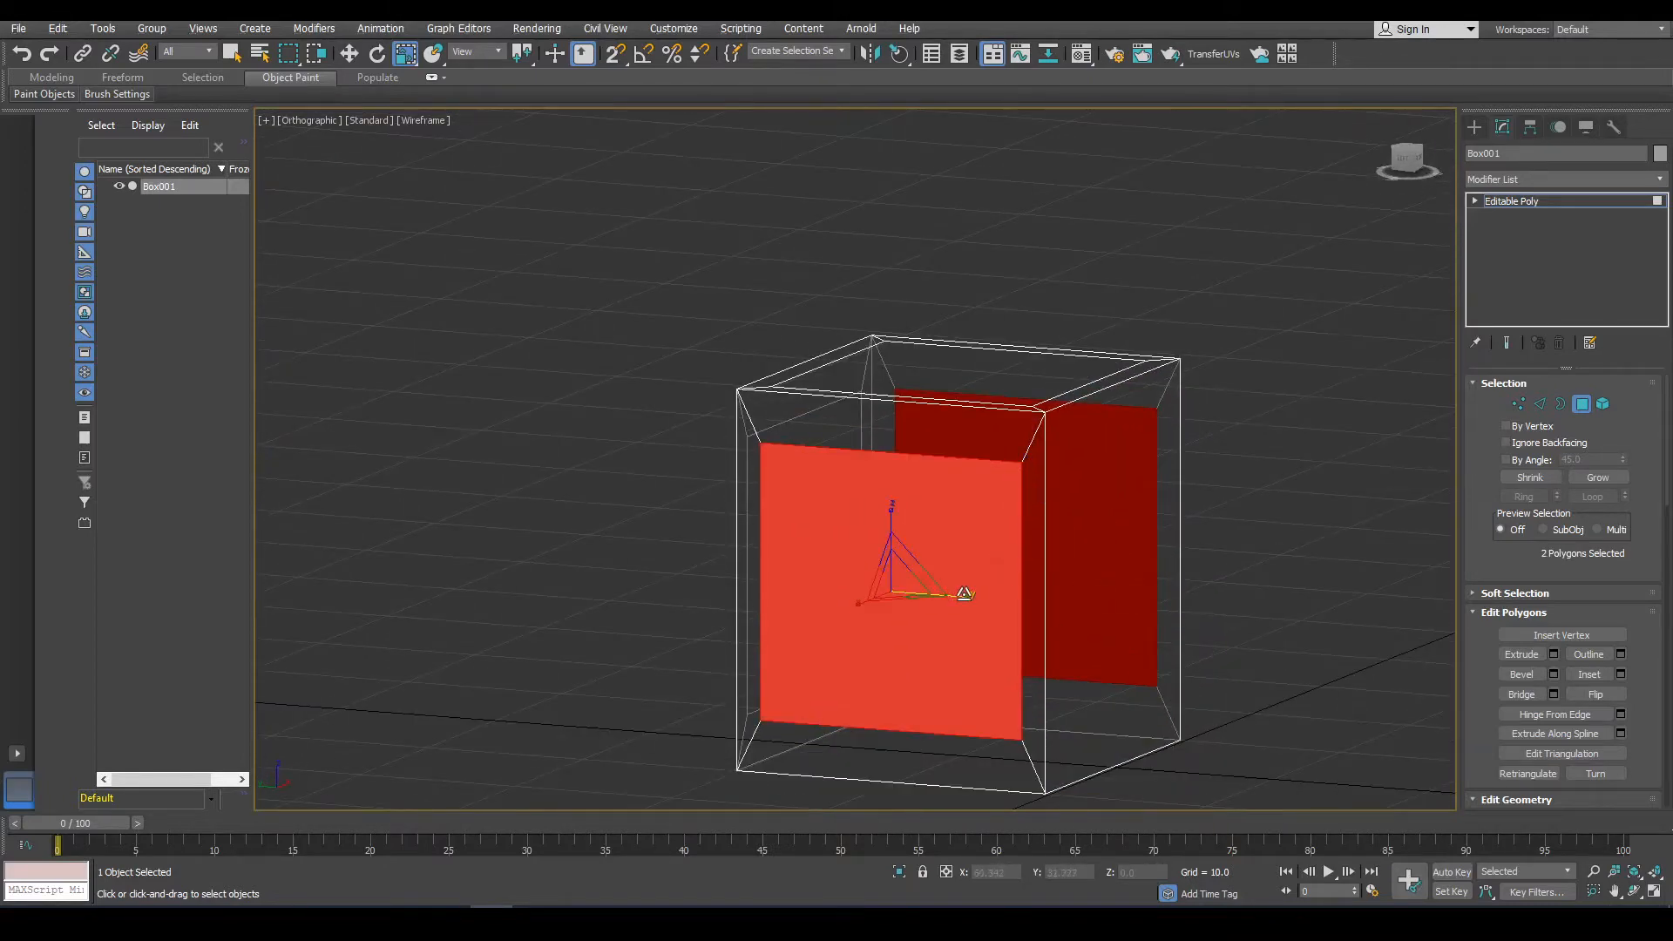
{"action": "left_click_drag", "start_coordinate": [964, 593], "coordinate": [957, 593]}
{"action": "middle_click_drag", "start_coordinate": [957, 592], "coordinate": [973, 397], "text": "alt"}
{"action": "middle_click_drag", "start_coordinate": [974, 510], "coordinate": [872, 535], "text": "alt"}
{"action": "left_click", "coordinate": [818, 582]}
{"action": "left_click", "coordinate": [1073, 586]}
{"action": "middle_click_drag", "start_coordinate": [1072, 586], "coordinate": [965, 580], "text": "alt"}
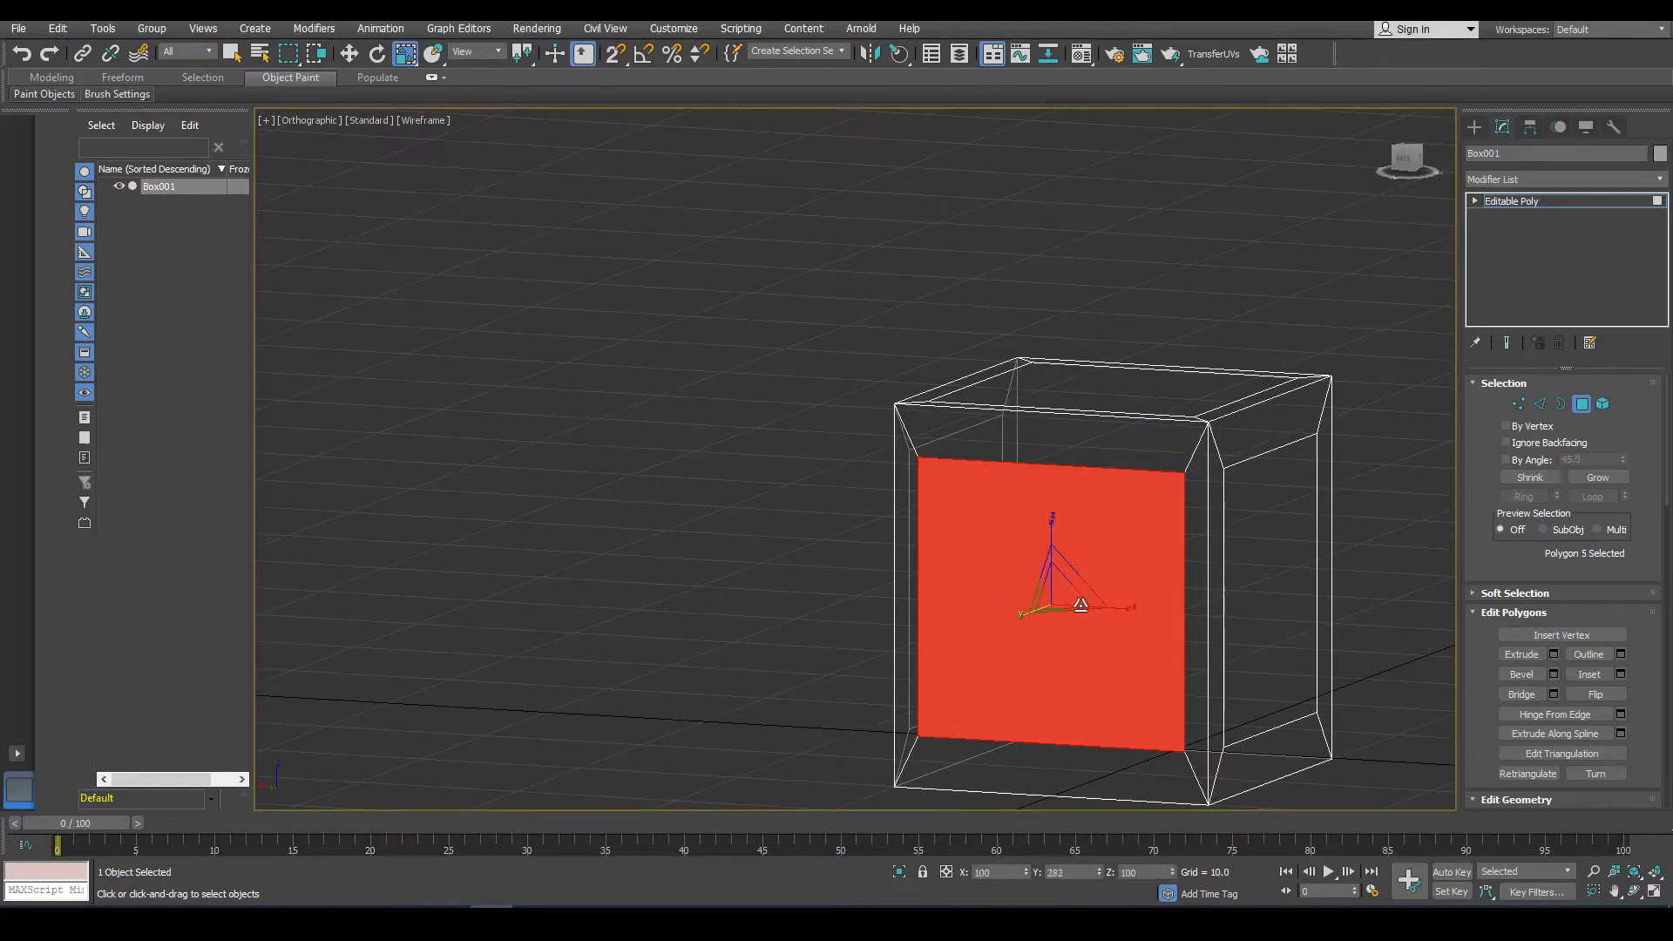
{"action": "left_click_drag", "start_coordinate": [1124, 605], "coordinate": [1117, 605]}
{"action": "scroll", "coordinate": [1122, 606], "scroll_direction": "down", "scroll_amount": 2}
{"action": "middle_click_drag", "start_coordinate": [1121, 606], "coordinate": [956, 609], "text": "alt"}
Switch to vertex level, select the vertices on one side of the box and move them inward to narrow it.
{"action": "left_click", "coordinate": [1520, 406]}
{"action": "middle_click_drag", "start_coordinate": [941, 302], "coordinate": [1000, 302], "text": "alt"}
{"action": "left_click_drag", "start_coordinate": [1222, 764], "coordinate": [1150, 370]}
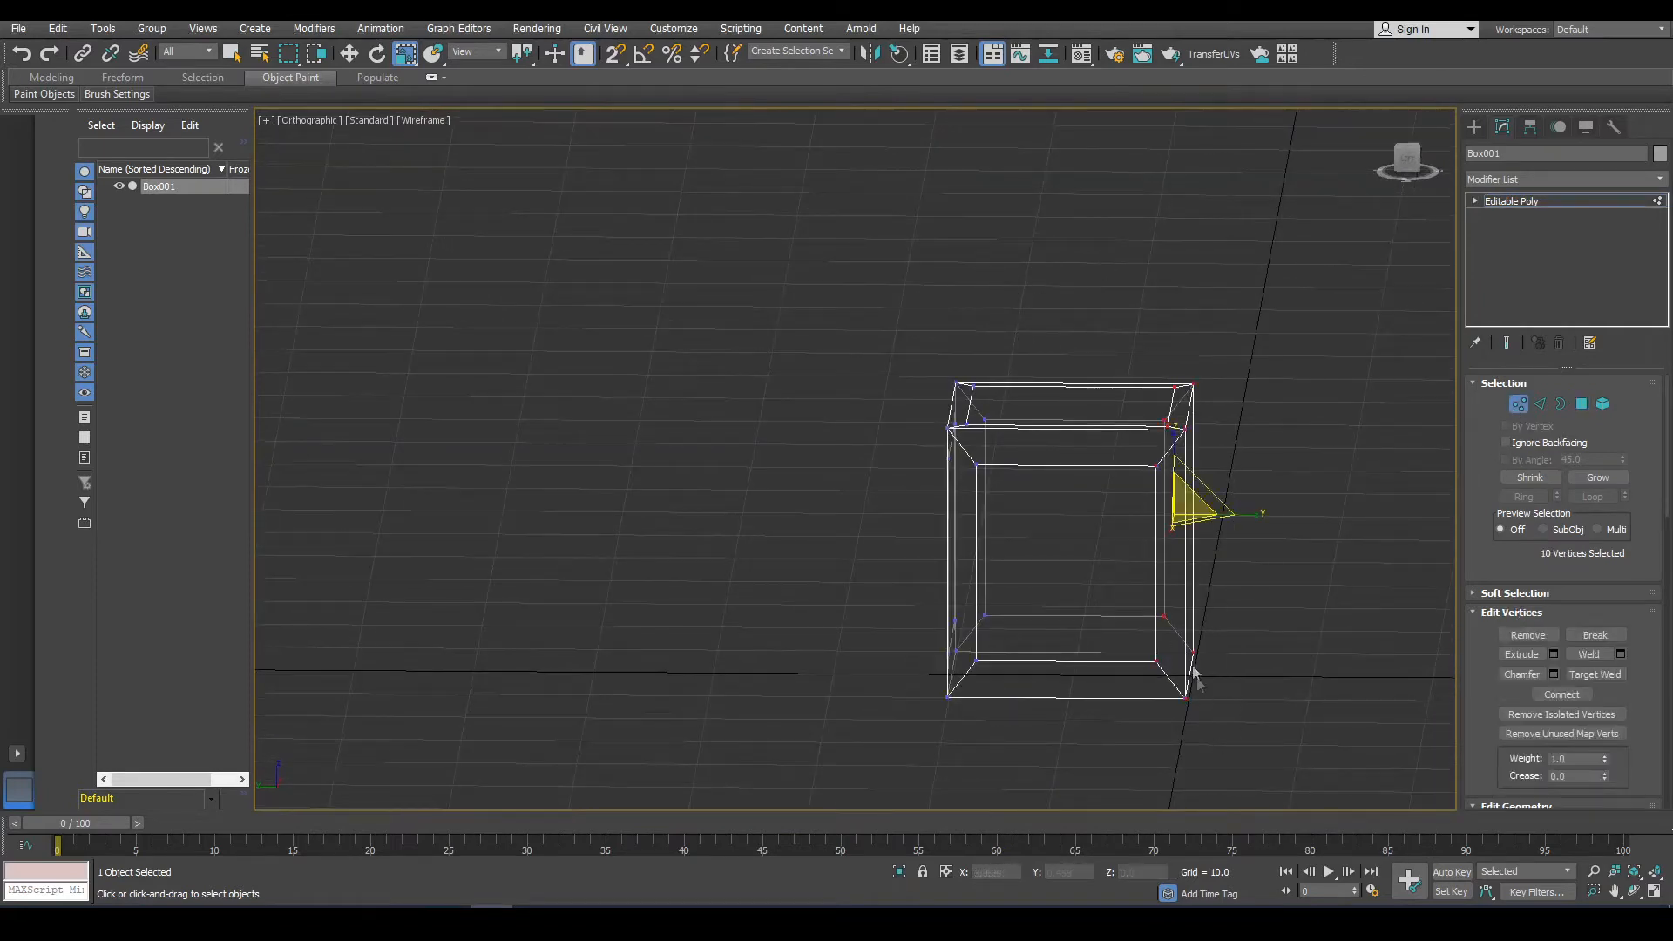
{"action": "scroll", "coordinate": [1187, 657], "scroll_direction": "down", "scroll_amount": 3}
{"action": "scroll", "coordinate": [1187, 657], "scroll_direction": "up", "scroll_amount": 3}
{"action": "middle_click_drag", "start_coordinate": [1187, 657], "coordinate": [815, 299], "text": "alt"}
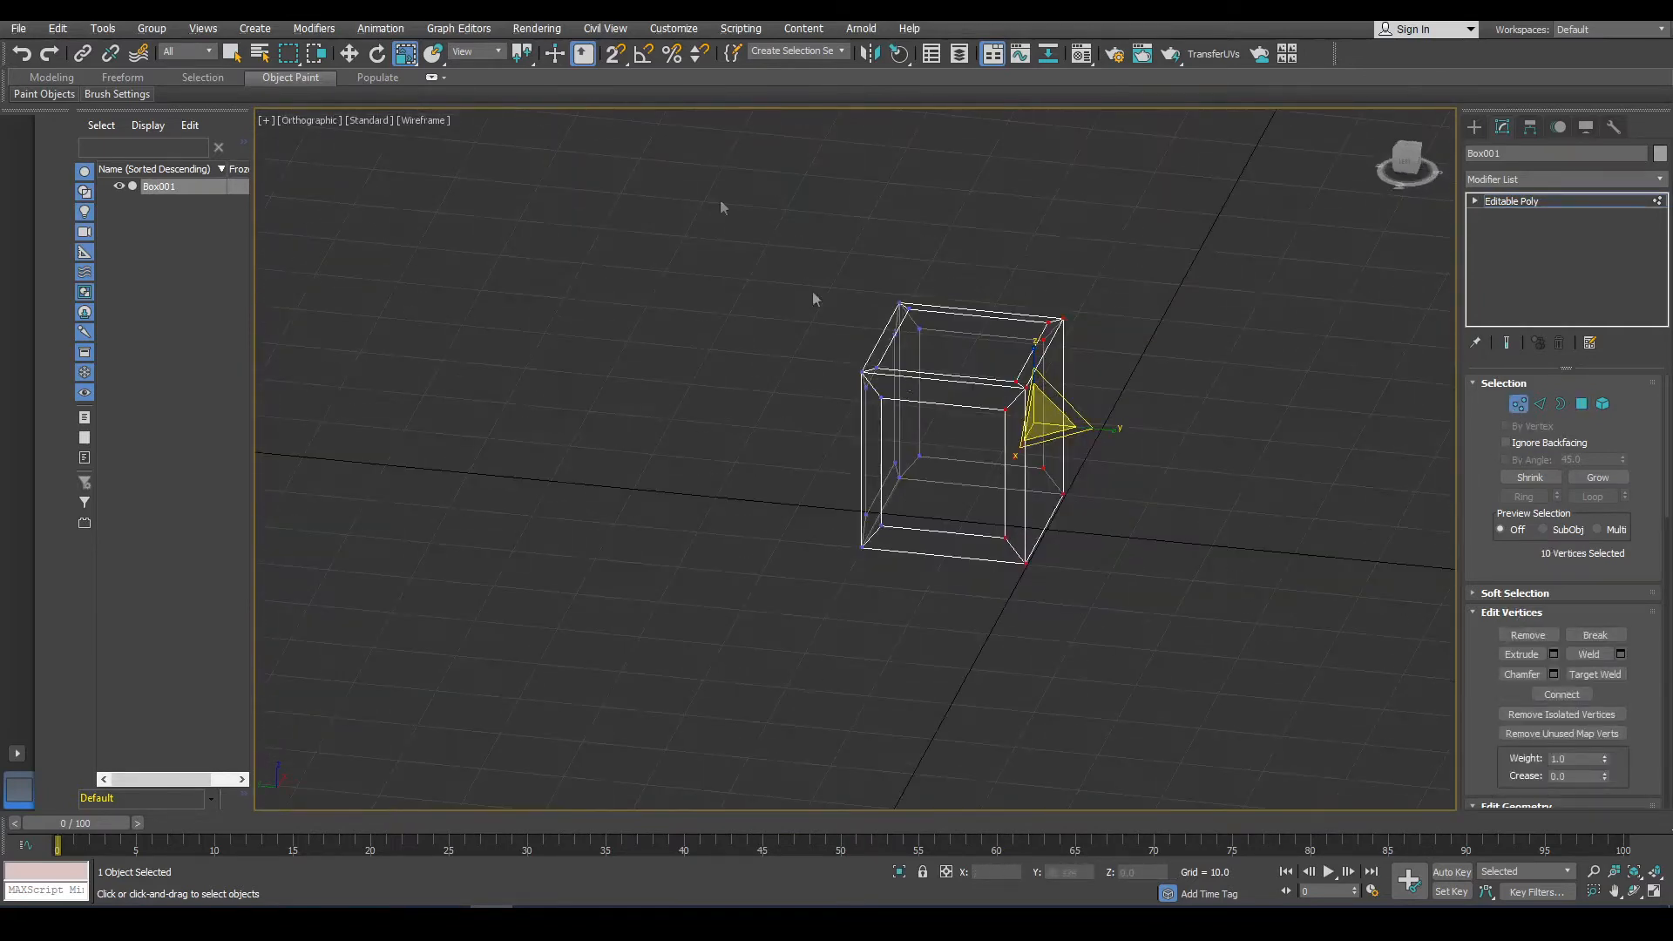
{"action": "left_click", "coordinate": [349, 54]}
{"action": "scroll", "coordinate": [1043, 451], "scroll_direction": "up", "scroll_amount": 3}
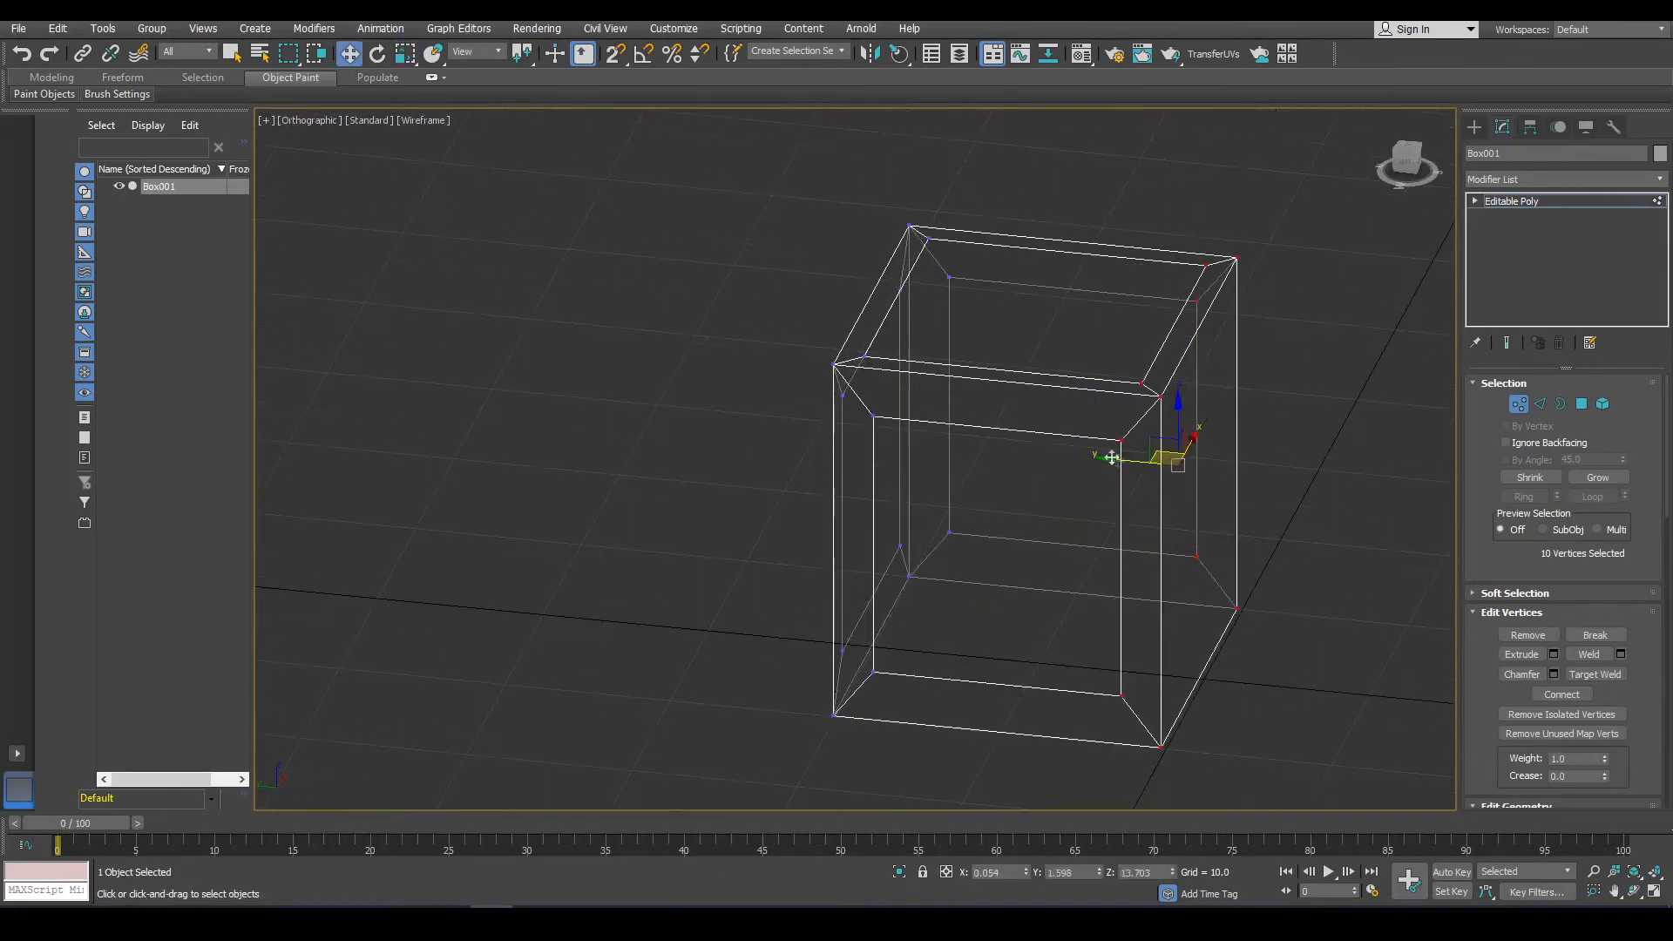
{"action": "left_click_drag", "start_coordinate": [1121, 463], "coordinate": [1089, 454]}
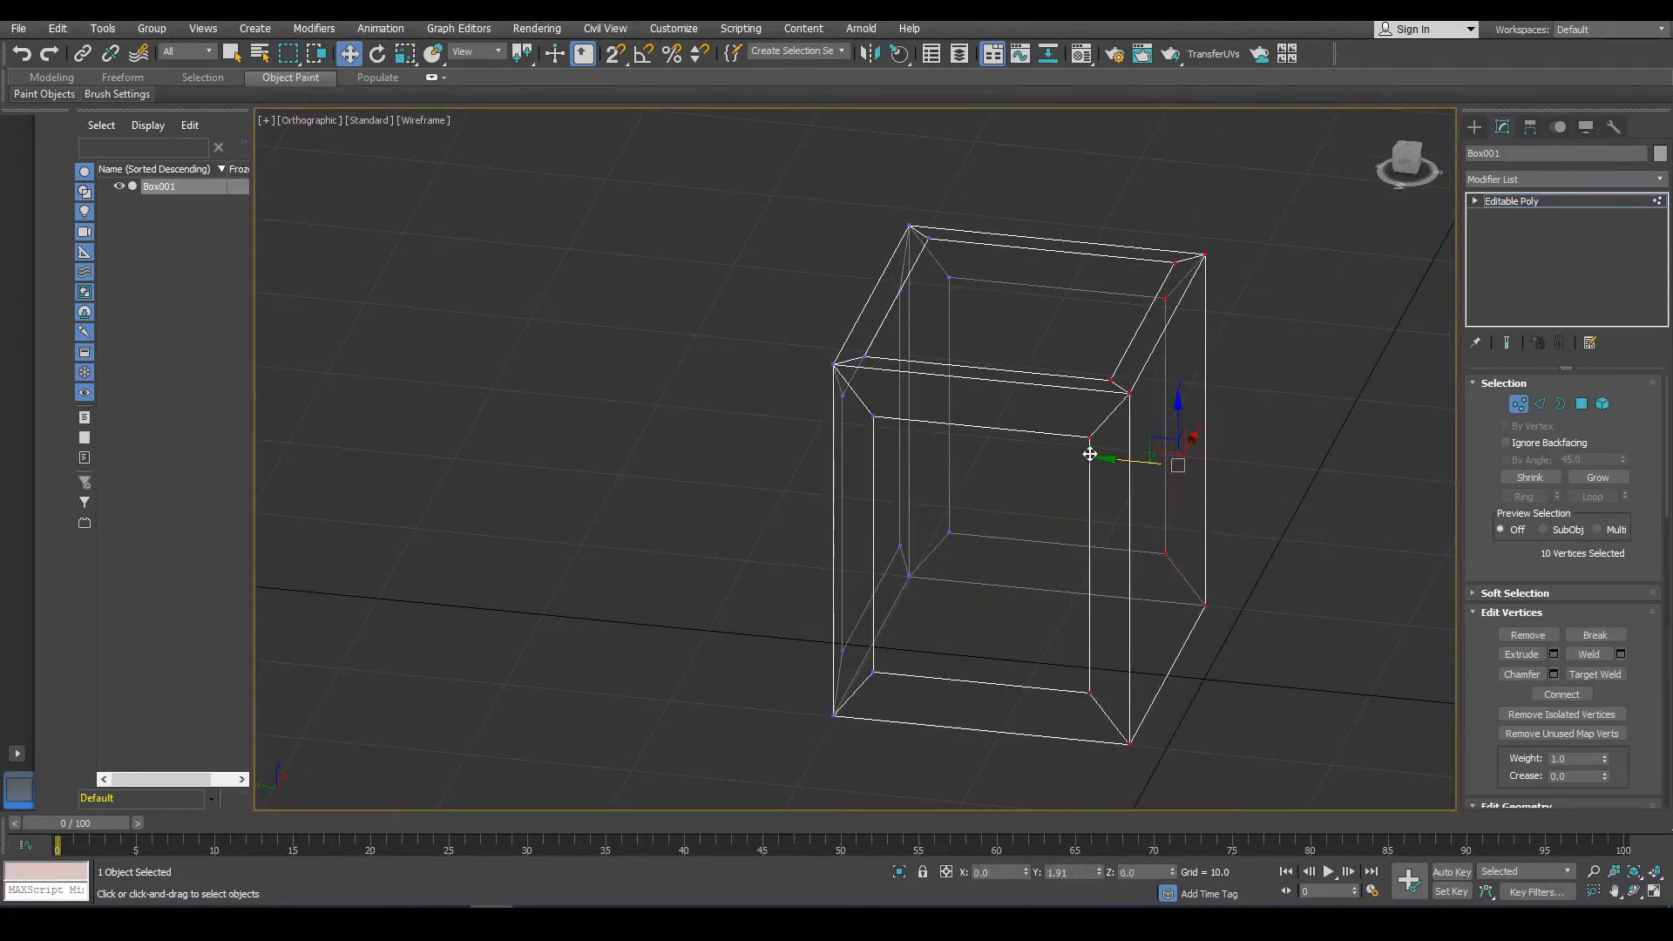
{"action": "middle_click_drag", "start_coordinate": [1087, 453], "coordinate": [1037, 473], "text": "alt"}
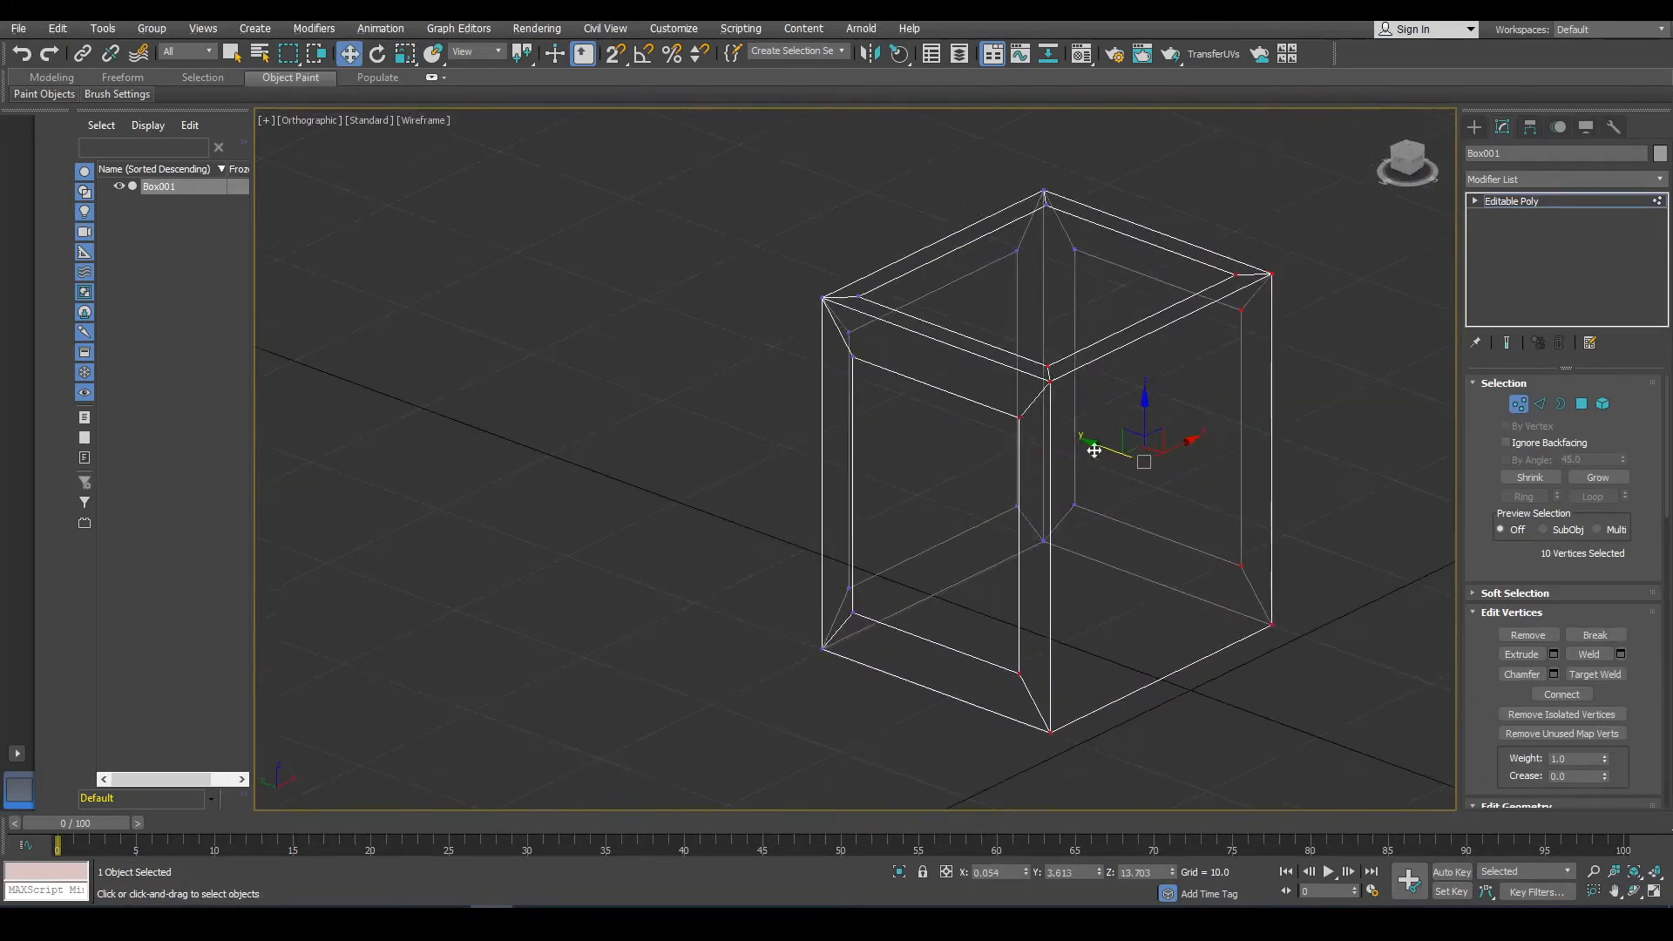
{"action": "left_click_drag", "start_coordinate": [1102, 450], "coordinate": [1080, 439]}
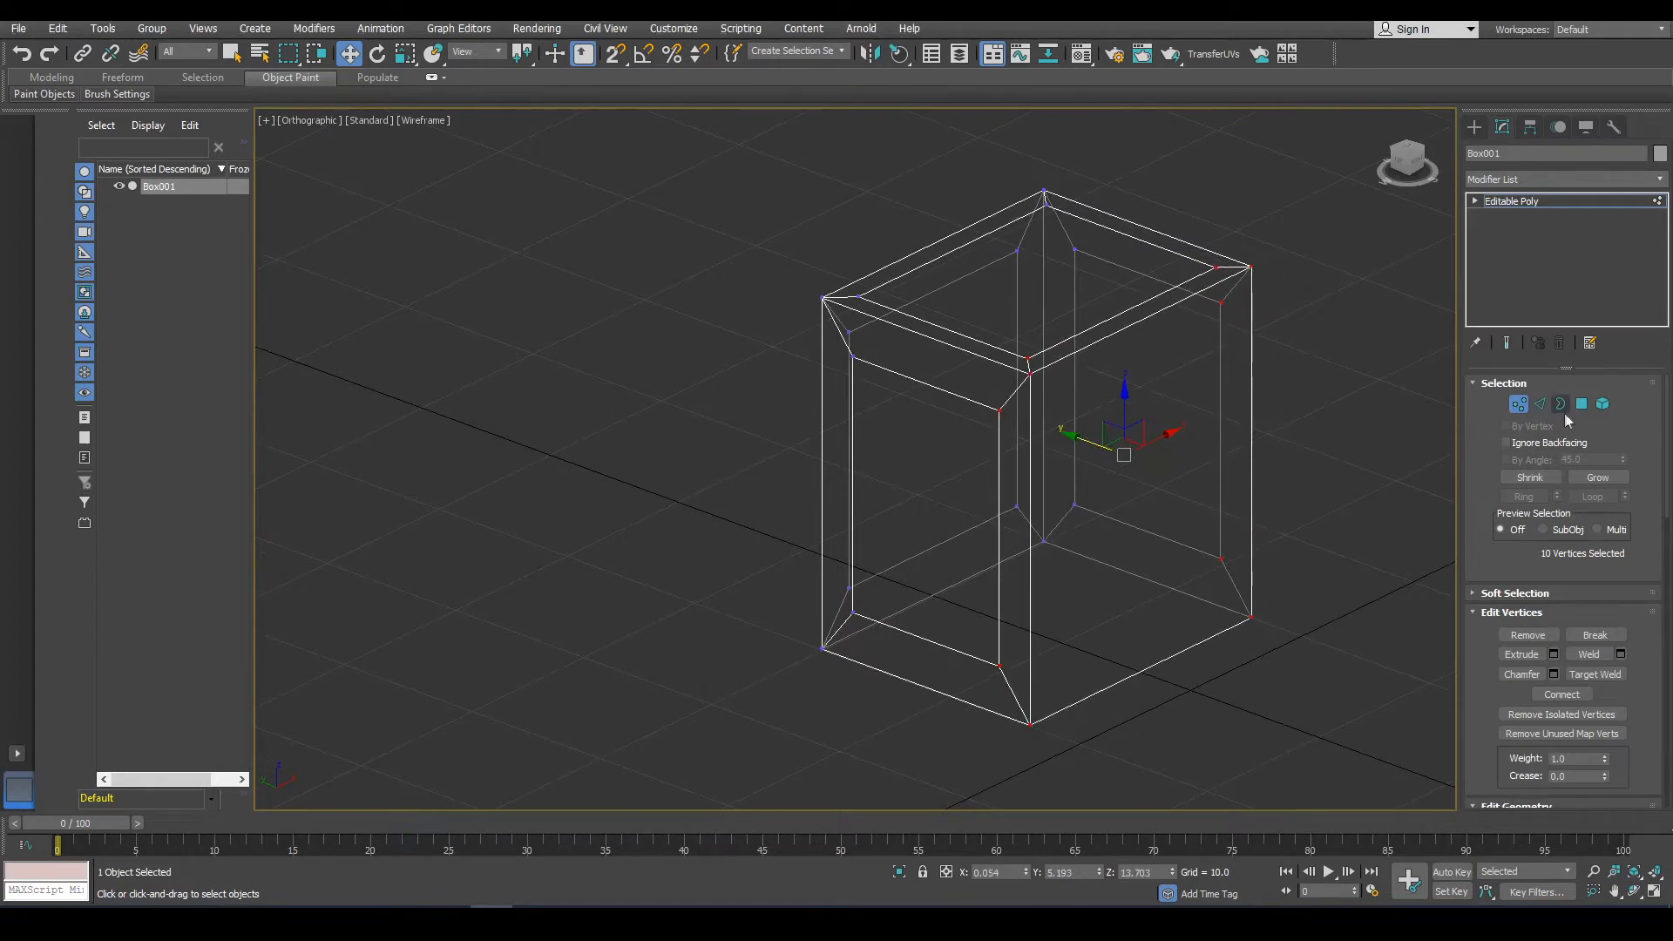
Return to polygon level, select the top inset polygon and scale it down slightly.
{"action": "left_click", "coordinate": [1581, 405]}
{"action": "left_click", "coordinate": [879, 508]}
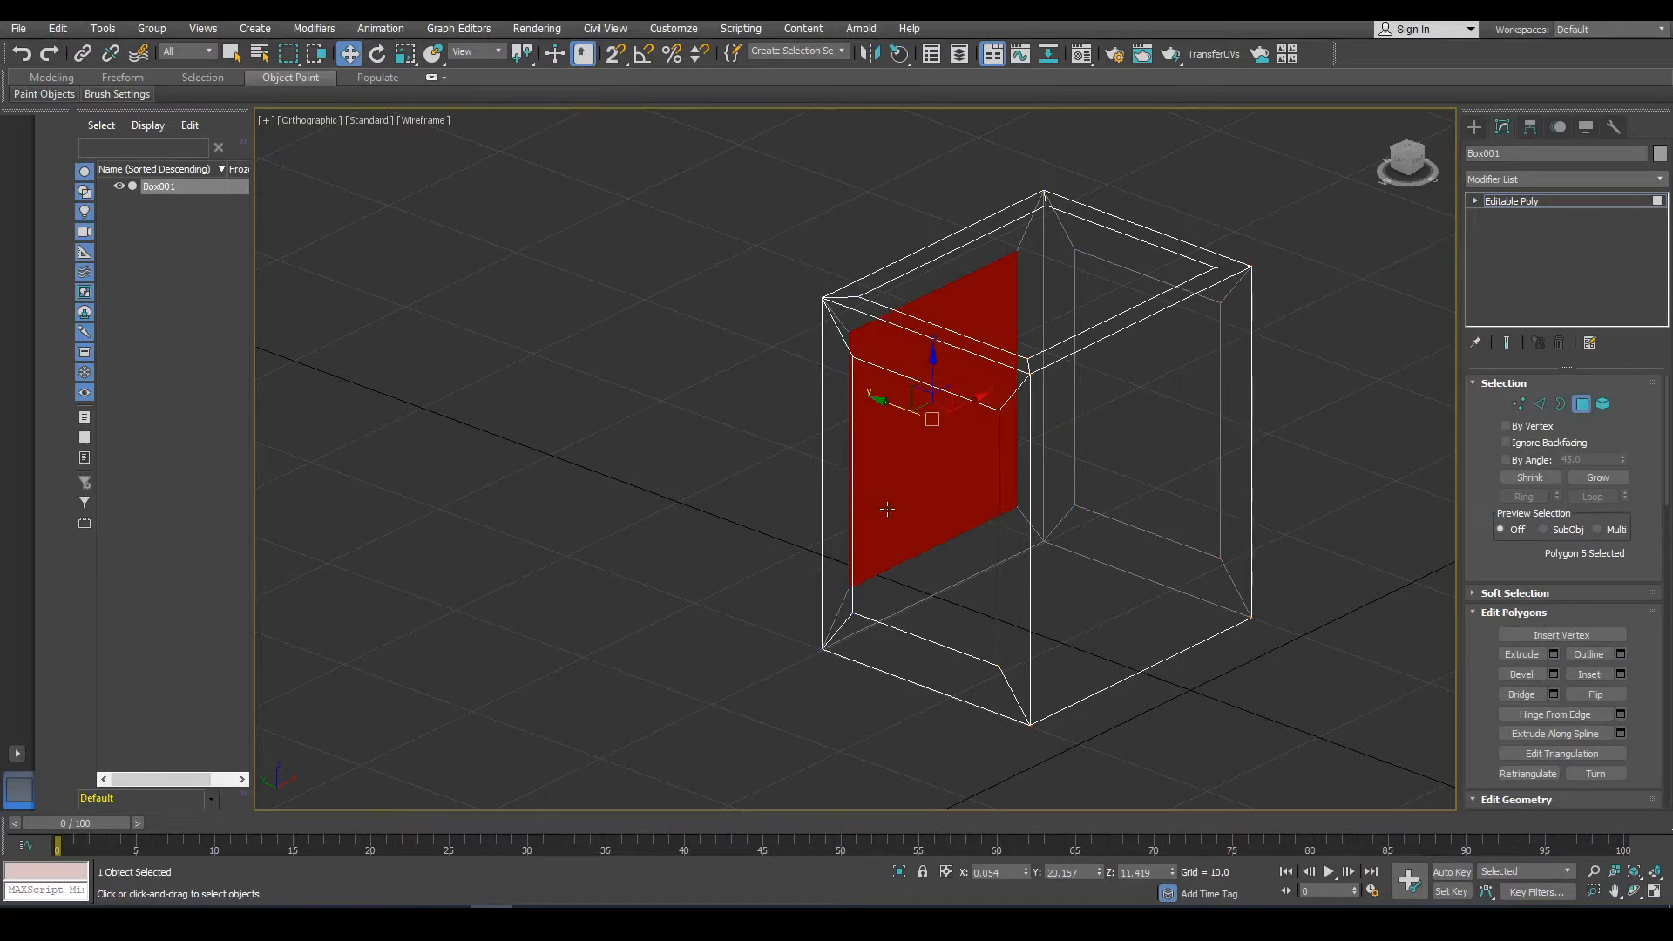
{"action": "left_click", "coordinate": [1049, 284], "text": "ctrl"}
{"action": "left_click", "coordinate": [1133, 410], "text": "ctrl"}
{"action": "middle_click_drag", "start_coordinate": [1133, 409], "coordinate": [1006, 368], "text": "alt"}
{"action": "left_click", "coordinate": [1000, 389]}
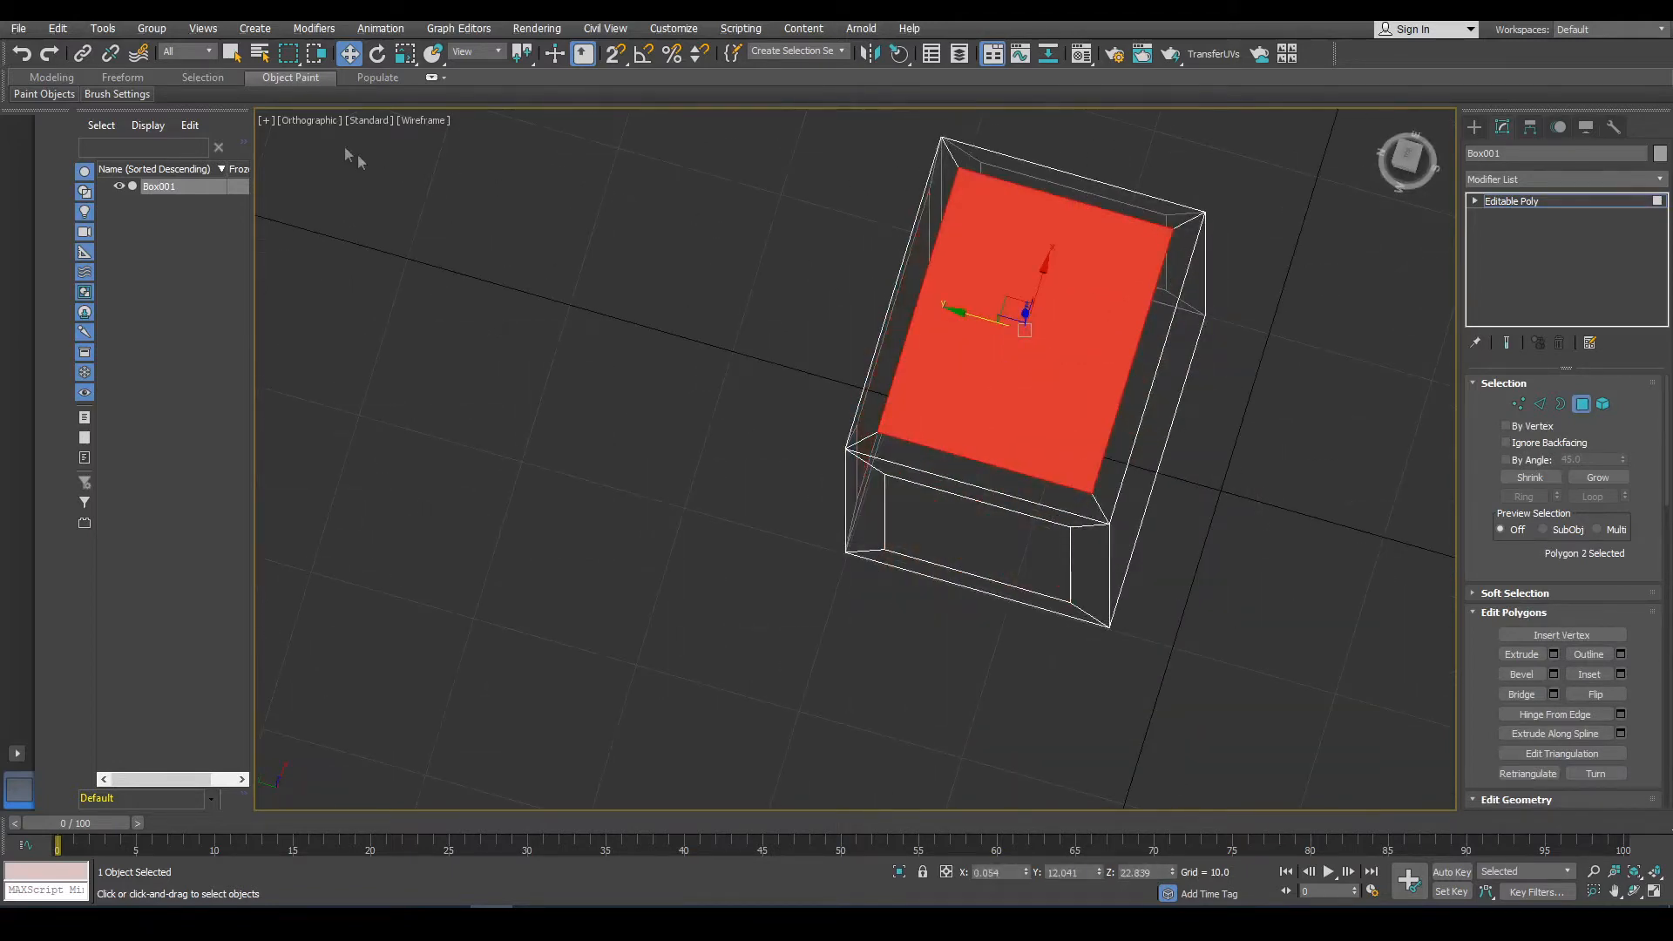
{"action": "left_click", "coordinate": [405, 53]}
{"action": "left_click_drag", "start_coordinate": [1042, 351], "coordinate": [1042, 379]}
{"action": "middle_click_drag", "start_coordinate": [1113, 484], "coordinate": [991, 505], "text": "alt"}
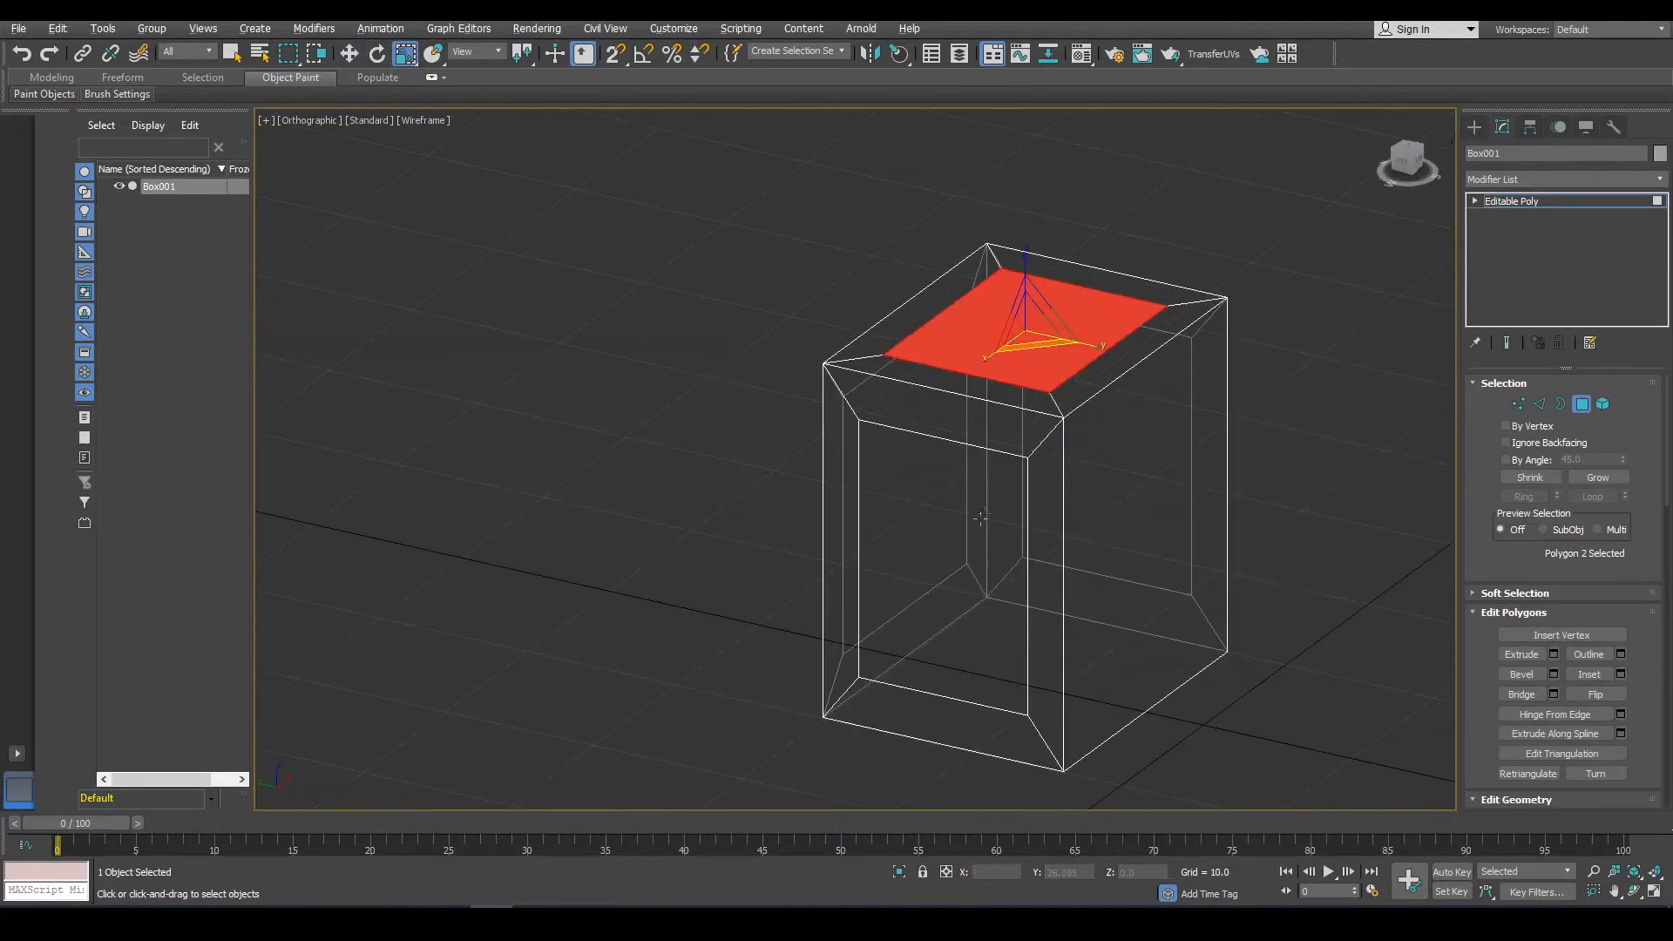
Select the four inner inset polygons on the top and sides and extrude them as a group by -0.784.
{"action": "left_click", "coordinate": [969, 523]}
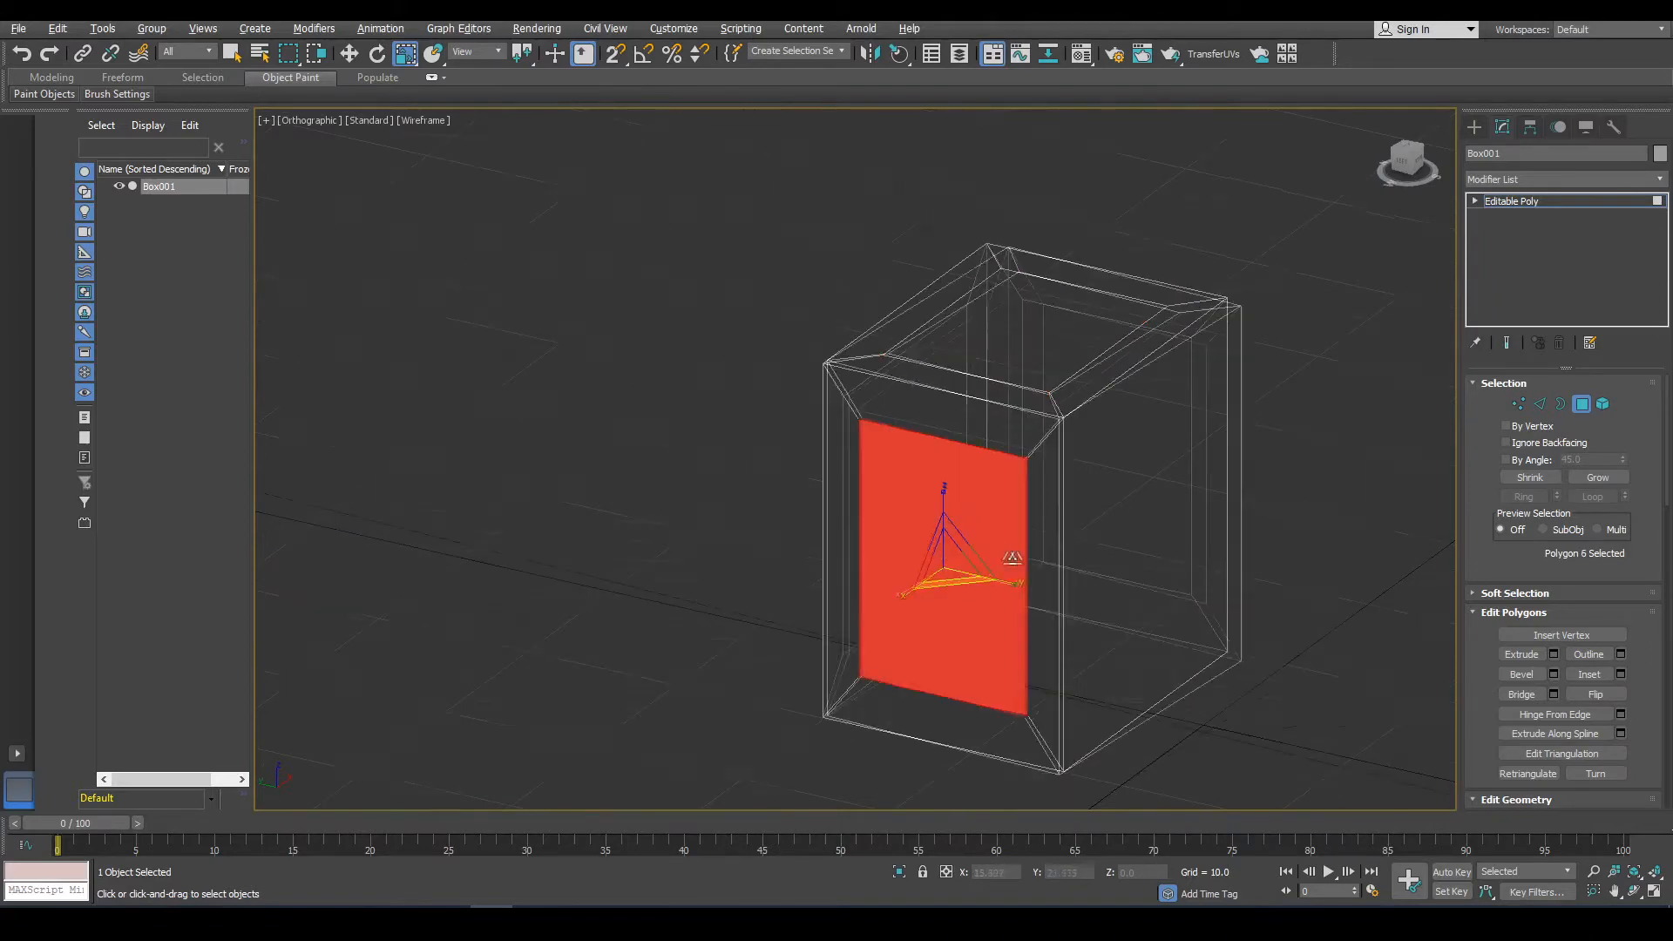
{"action": "middle_click_drag", "start_coordinate": [1020, 560], "coordinate": [823, 520], "text": "alt"}
{"action": "left_click", "coordinate": [1139, 570], "text": "ctrl"}
{"action": "left_click", "coordinate": [1139, 570], "text": "ctrl"}
{"action": "middle_click_drag", "start_coordinate": [1086, 609], "coordinate": [1220, 601], "text": "alt"}
{"action": "left_click_drag", "start_coordinate": [1082, 519], "coordinate": [1081, 521]}
{"action": "middle_click_drag", "start_coordinate": [1083, 526], "coordinate": [1136, 592], "text": "alt"}
{"action": "left_click", "coordinate": [1083, 563]}
{"action": "left_click_drag", "start_coordinate": [981, 585], "coordinate": [979, 588]}
{"action": "middle_click_drag", "start_coordinate": [1037, 577], "coordinate": [1216, 572], "text": "alt"}
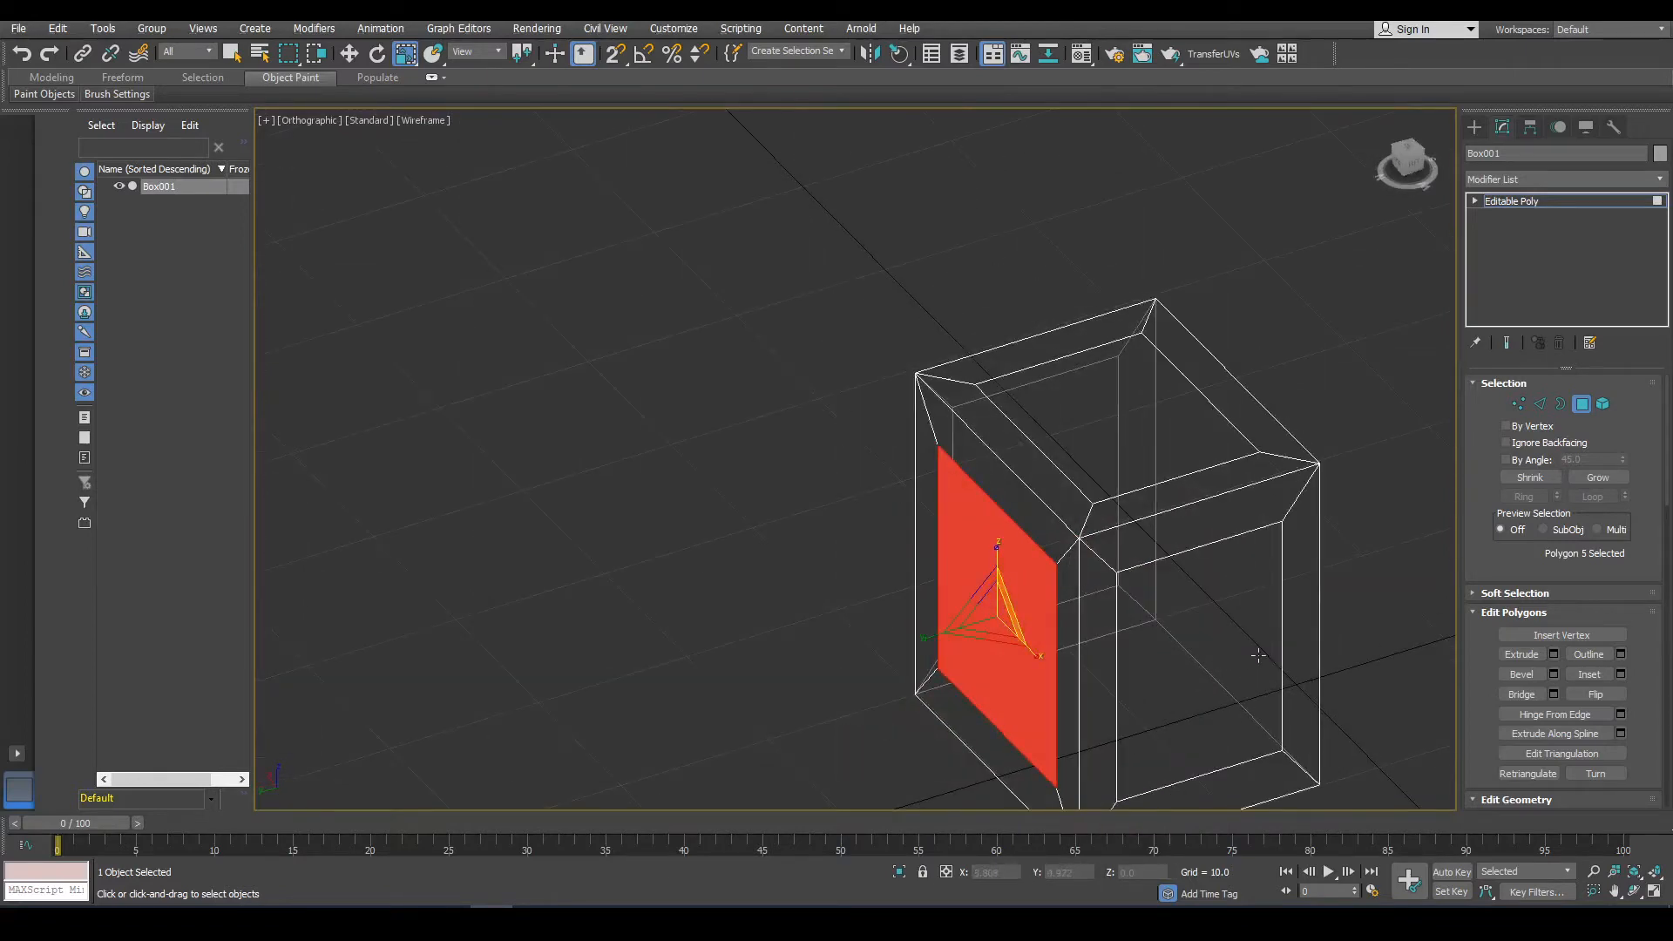
{"action": "left_click", "coordinate": [1223, 590], "text": "ctrl"}
{"action": "middle_click_drag", "start_coordinate": [1157, 444], "coordinate": [1080, 452], "text": "alt"}
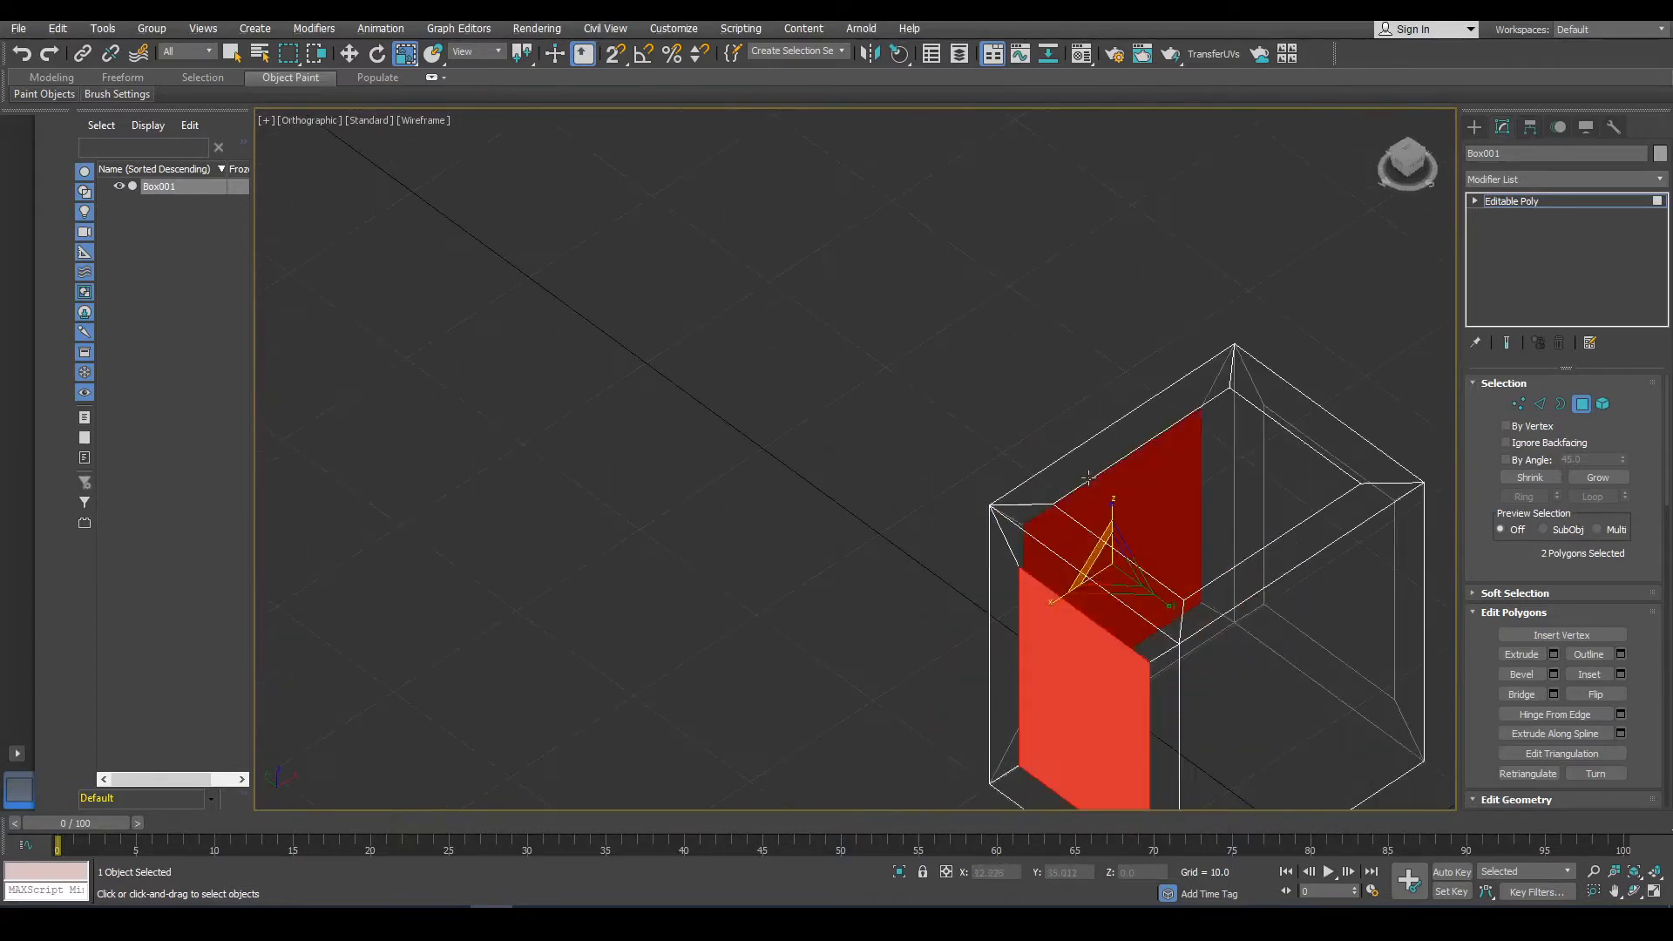
{"action": "left_click", "coordinate": [1193, 512], "text": "ctrl"}
{"action": "middle_click_drag", "start_coordinate": [1193, 511], "coordinate": [1117, 523], "text": "alt"}
{"action": "left_click", "coordinate": [1206, 791], "text": "ctrl"}
{"action": "middle_click_drag", "start_coordinate": [1135, 711], "coordinate": [1329, 706], "text": "alt"}
{"action": "middle_click_drag", "start_coordinate": [1231, 651], "coordinate": [1098, 468]}
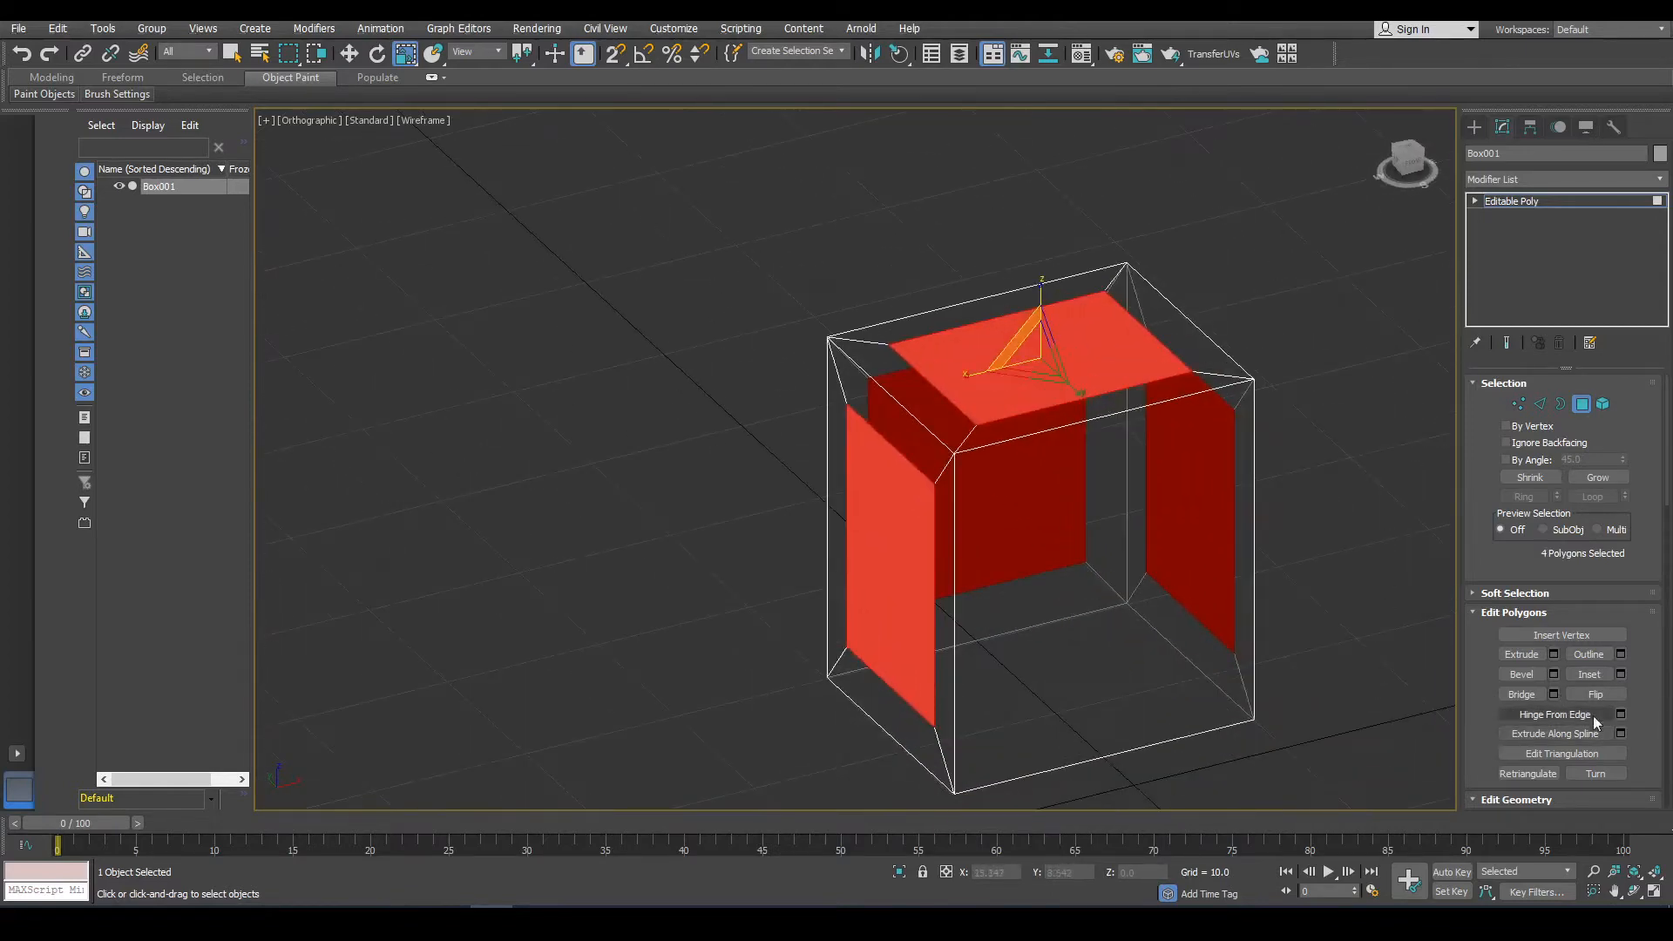
{"action": "left_click", "coordinate": [1554, 655]}
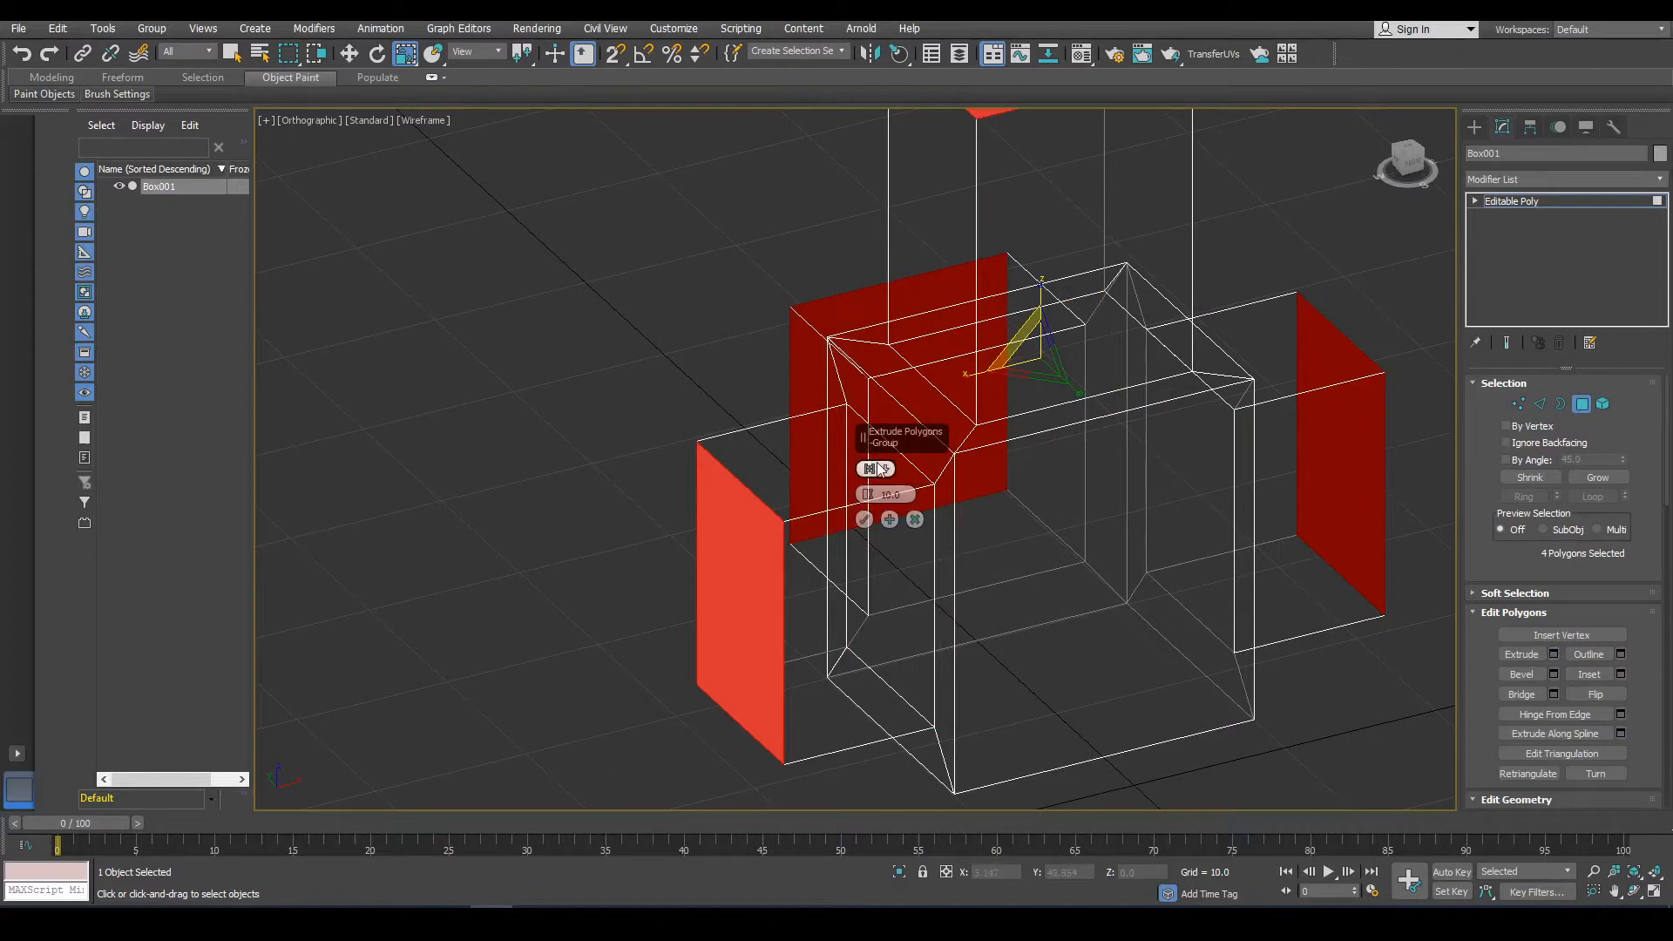
{"action": "left_click", "coordinate": [862, 465]}
{"action": "left_click_drag", "start_coordinate": [869, 493], "coordinate": [883, 677]}
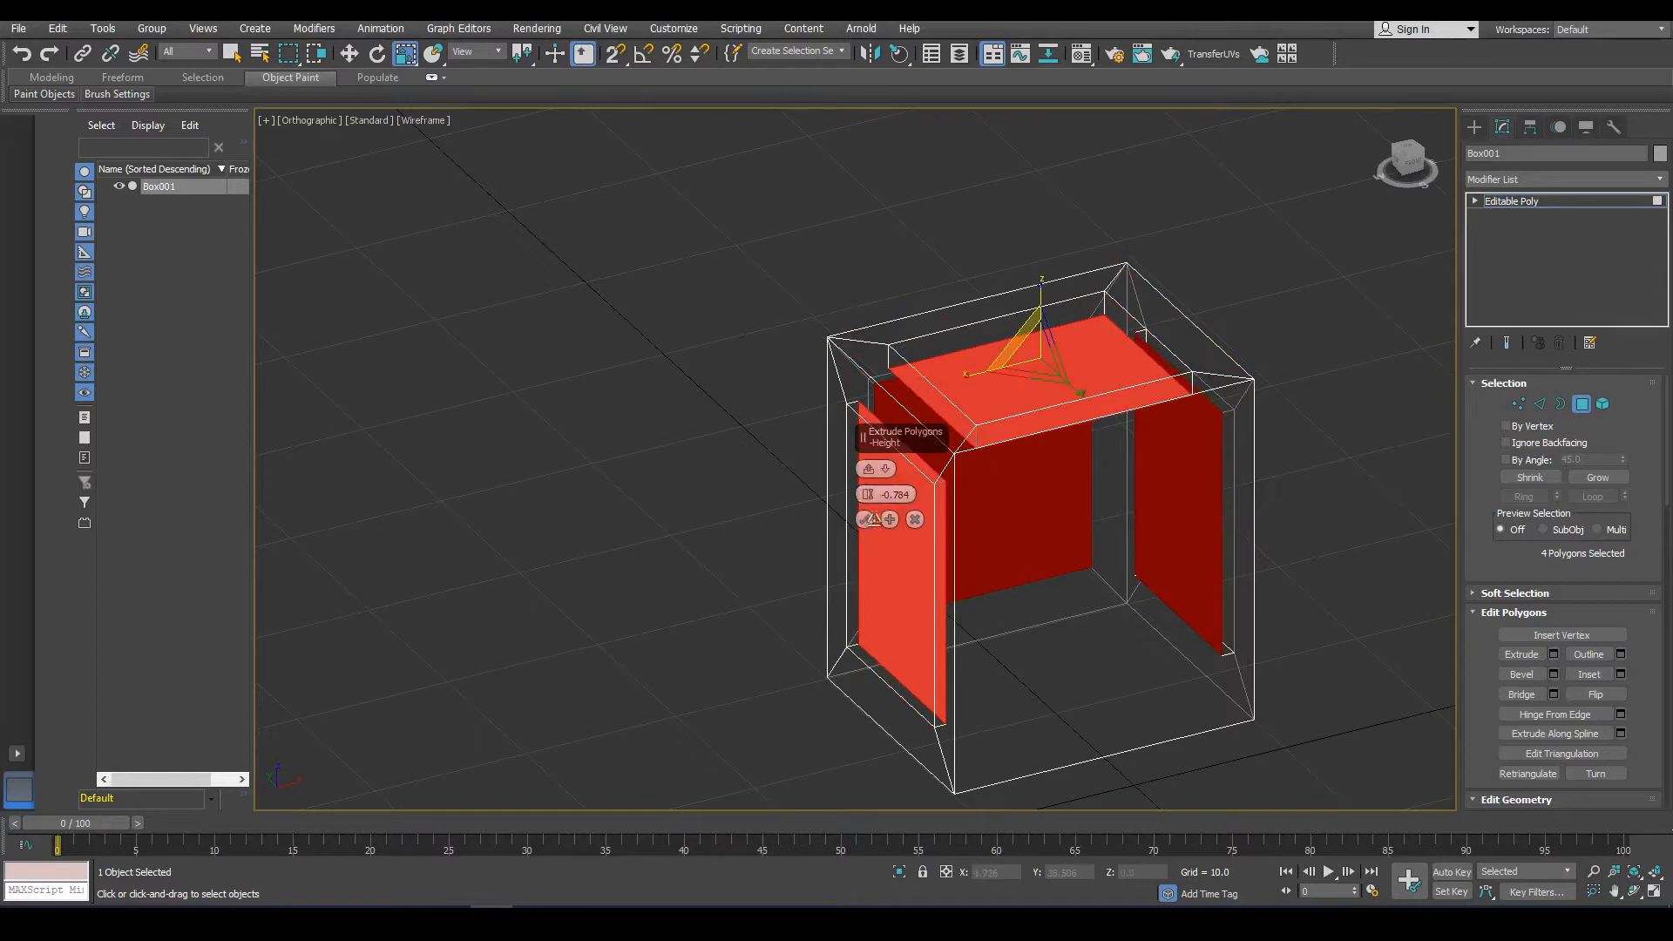
{"action": "left_click", "coordinate": [865, 520]}
Select the remaining side polygon and inset it by 1.565.
{"action": "left_click", "coordinate": [1177, 610]}
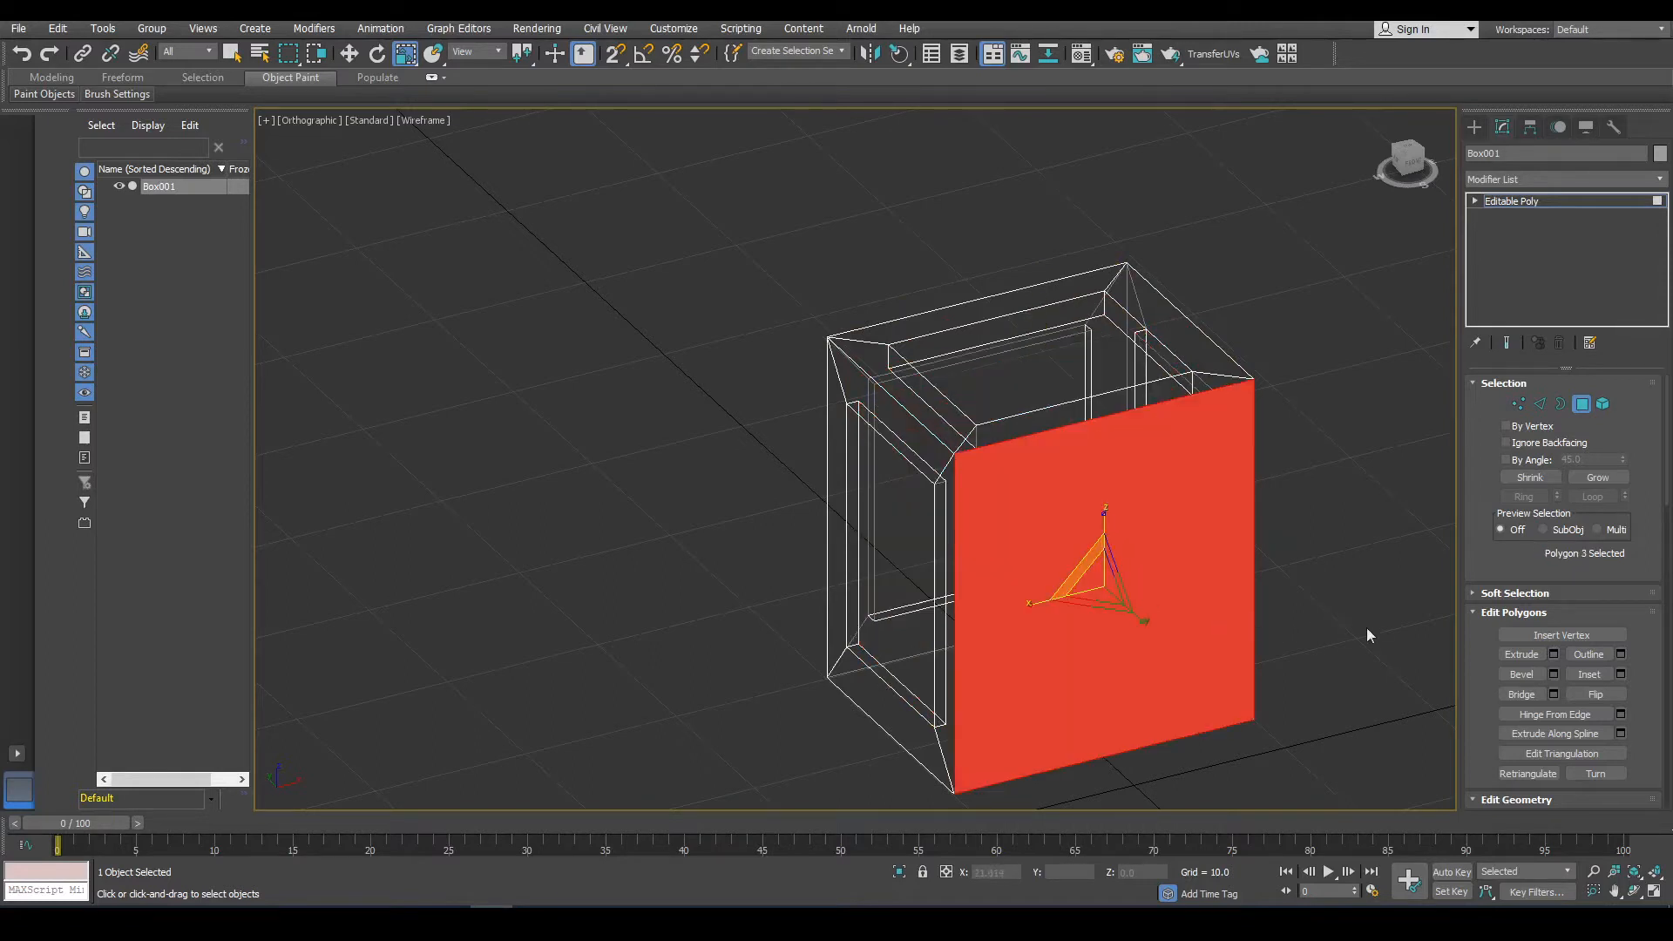
{"action": "left_click", "coordinate": [1619, 675]}
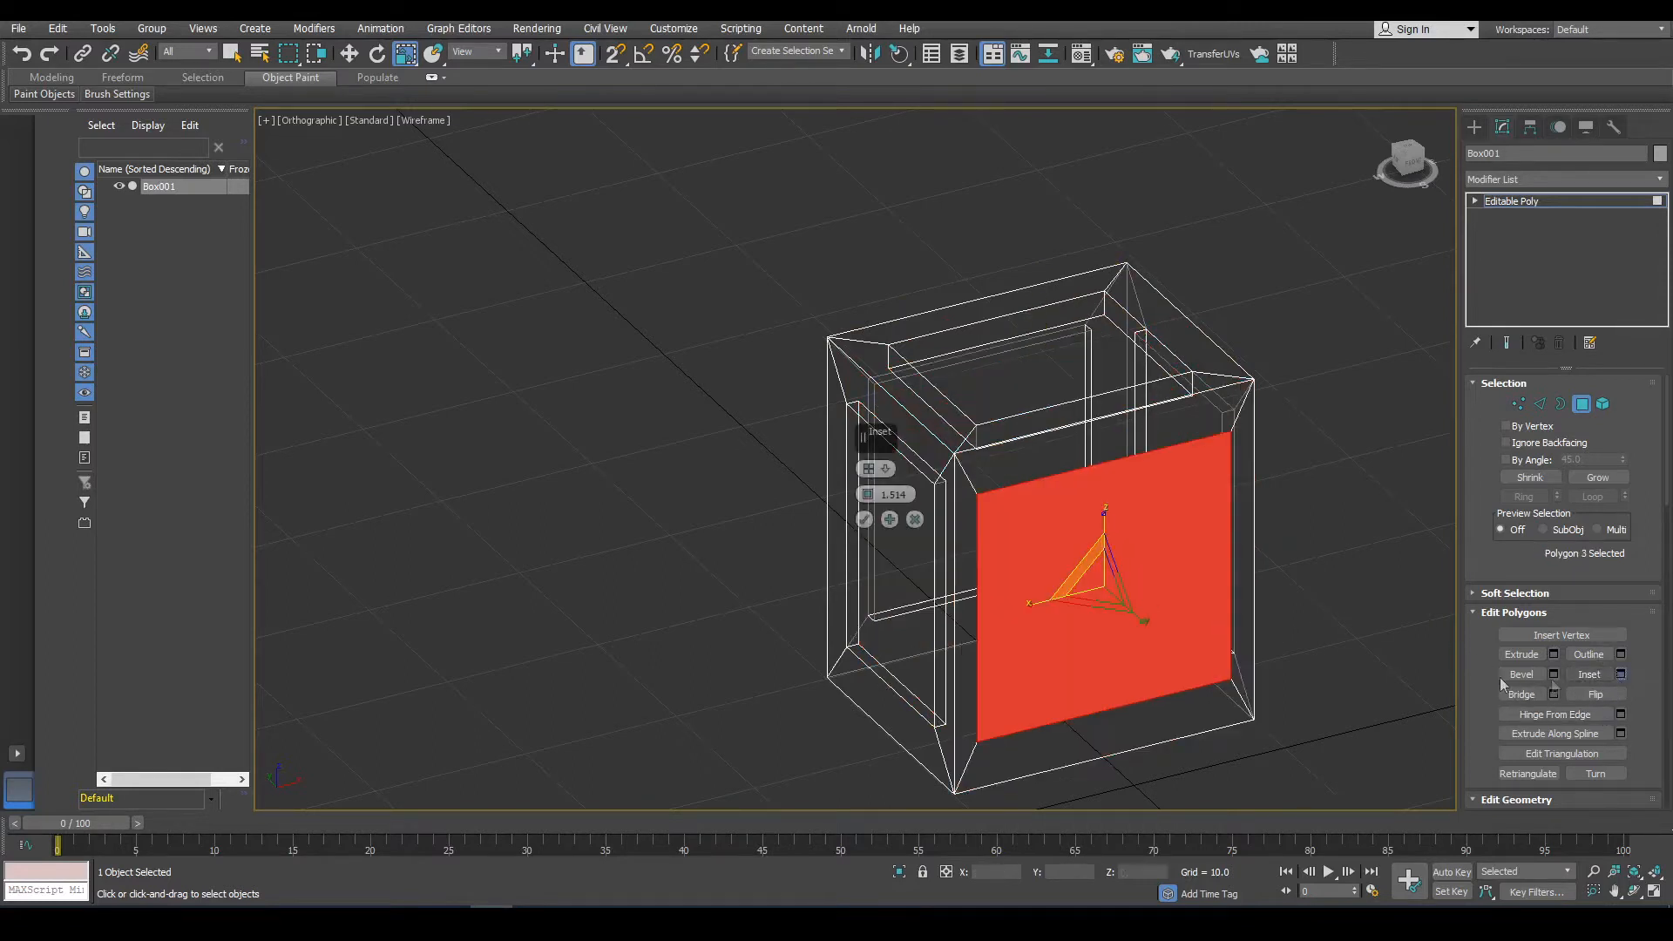
{"action": "middle_click_drag", "start_coordinate": [1093, 525], "coordinate": [1055, 463], "text": "alt"}
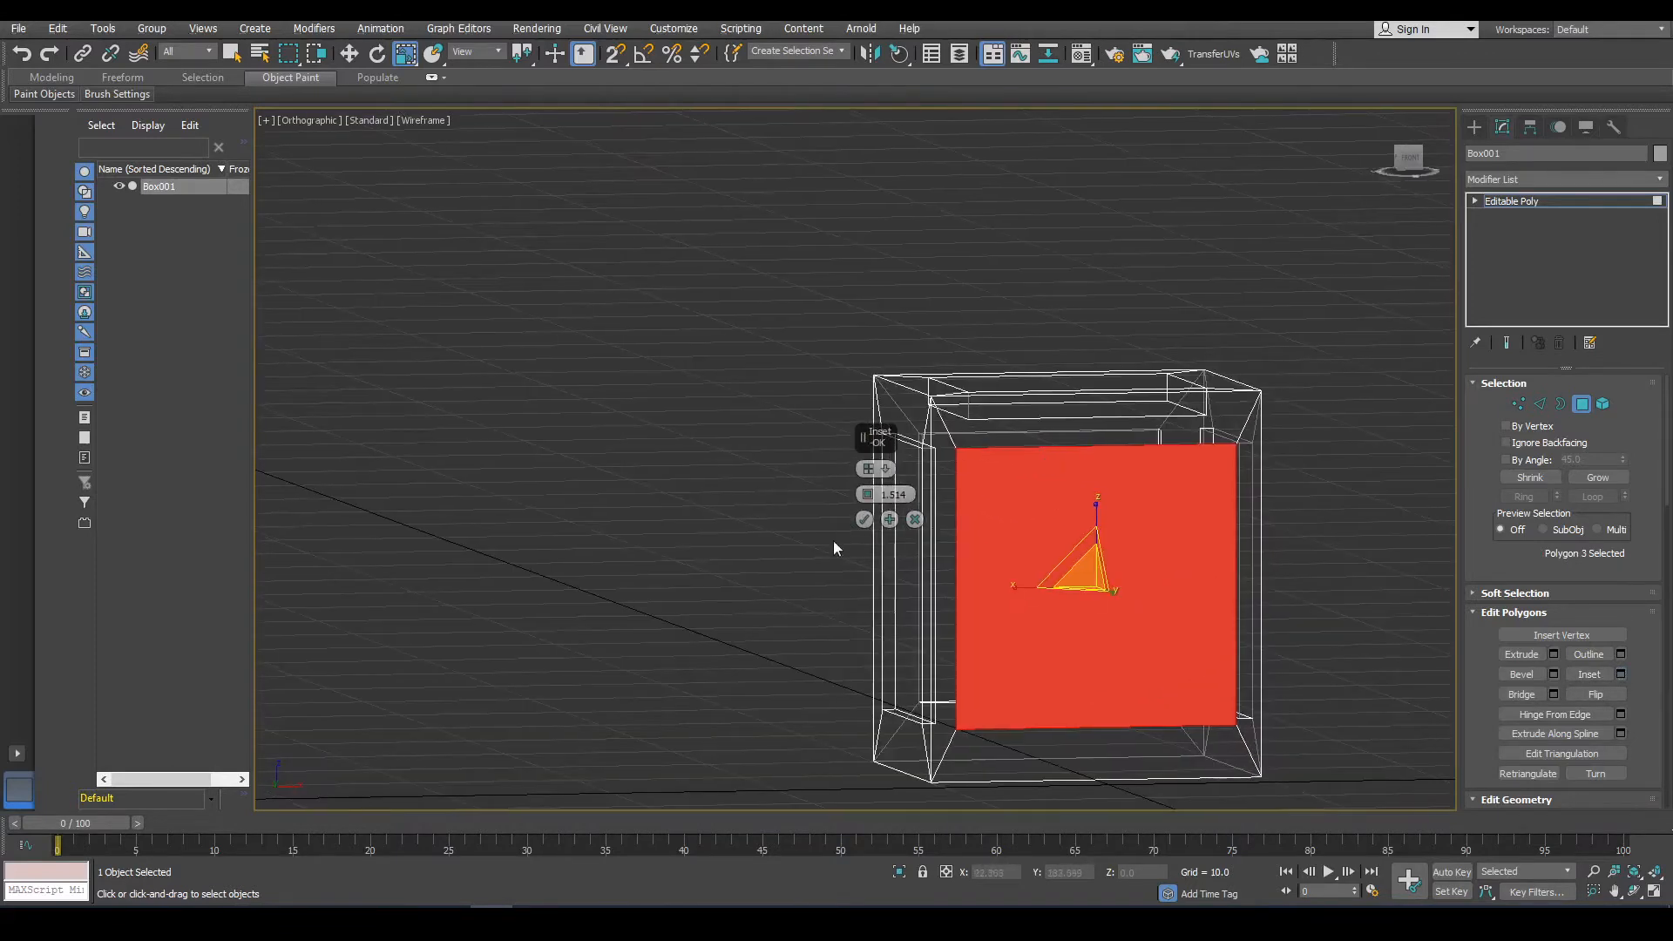
{"action": "left_click_drag", "start_coordinate": [868, 494], "coordinate": [875, 486]}
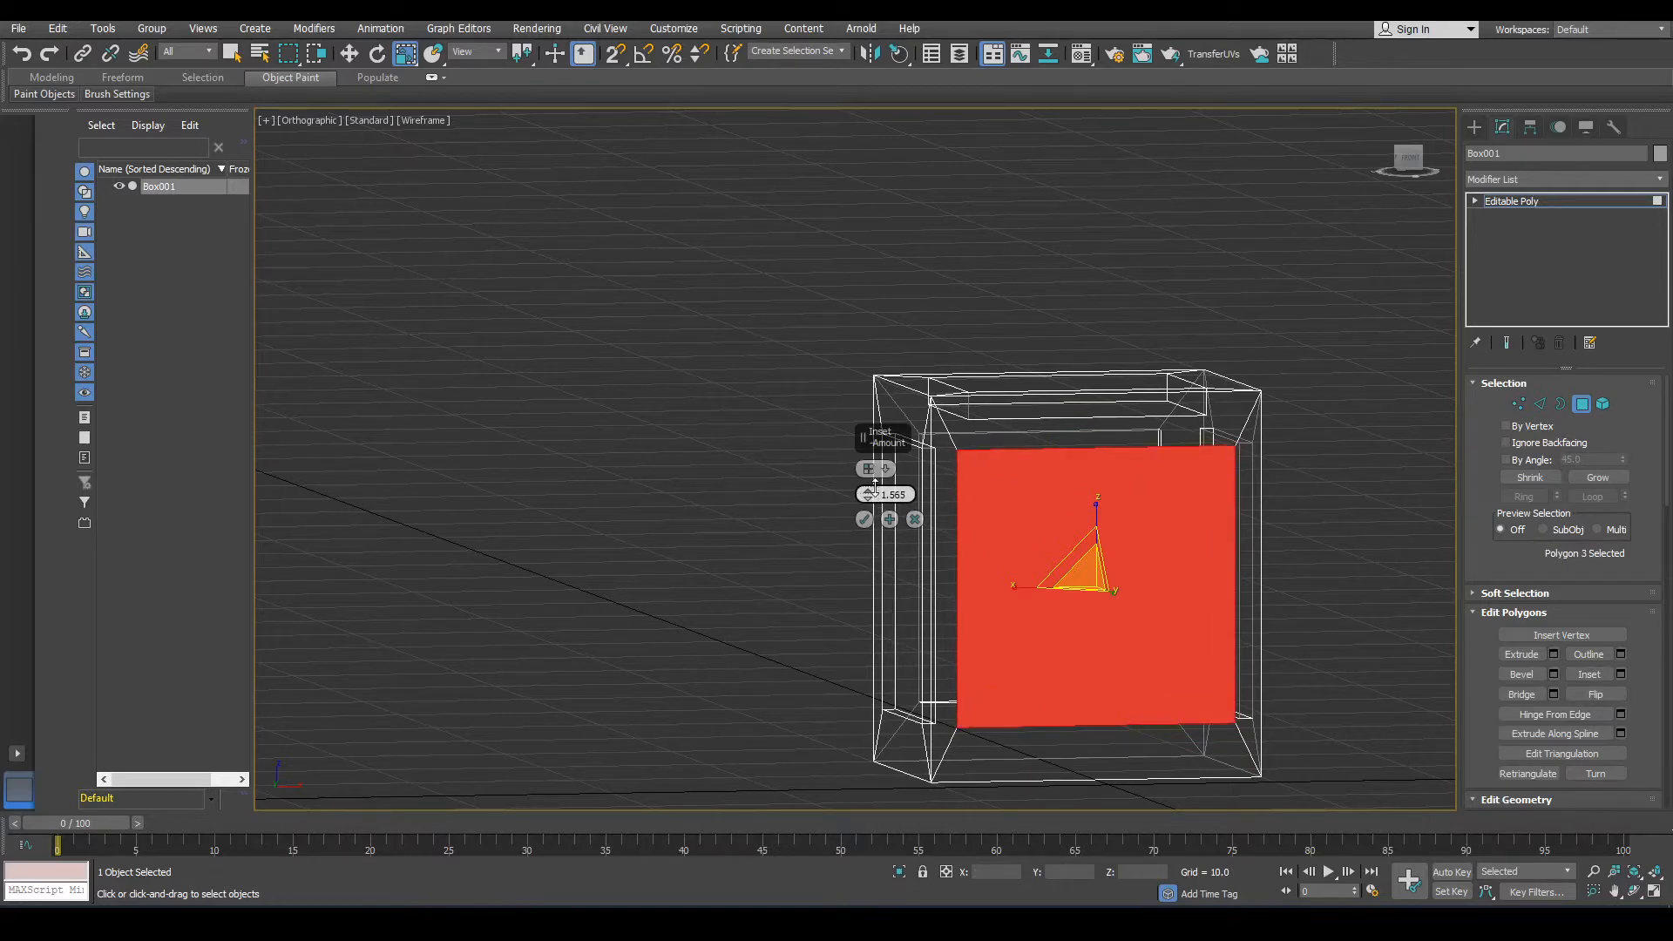
{"action": "left_click", "coordinate": [864, 521]}
Extrude the inset side polygon inward by -11.825 to open the cabinet's front.
{"action": "middle_click_drag", "start_coordinate": [975, 570], "coordinate": [939, 537], "text": "alt"}
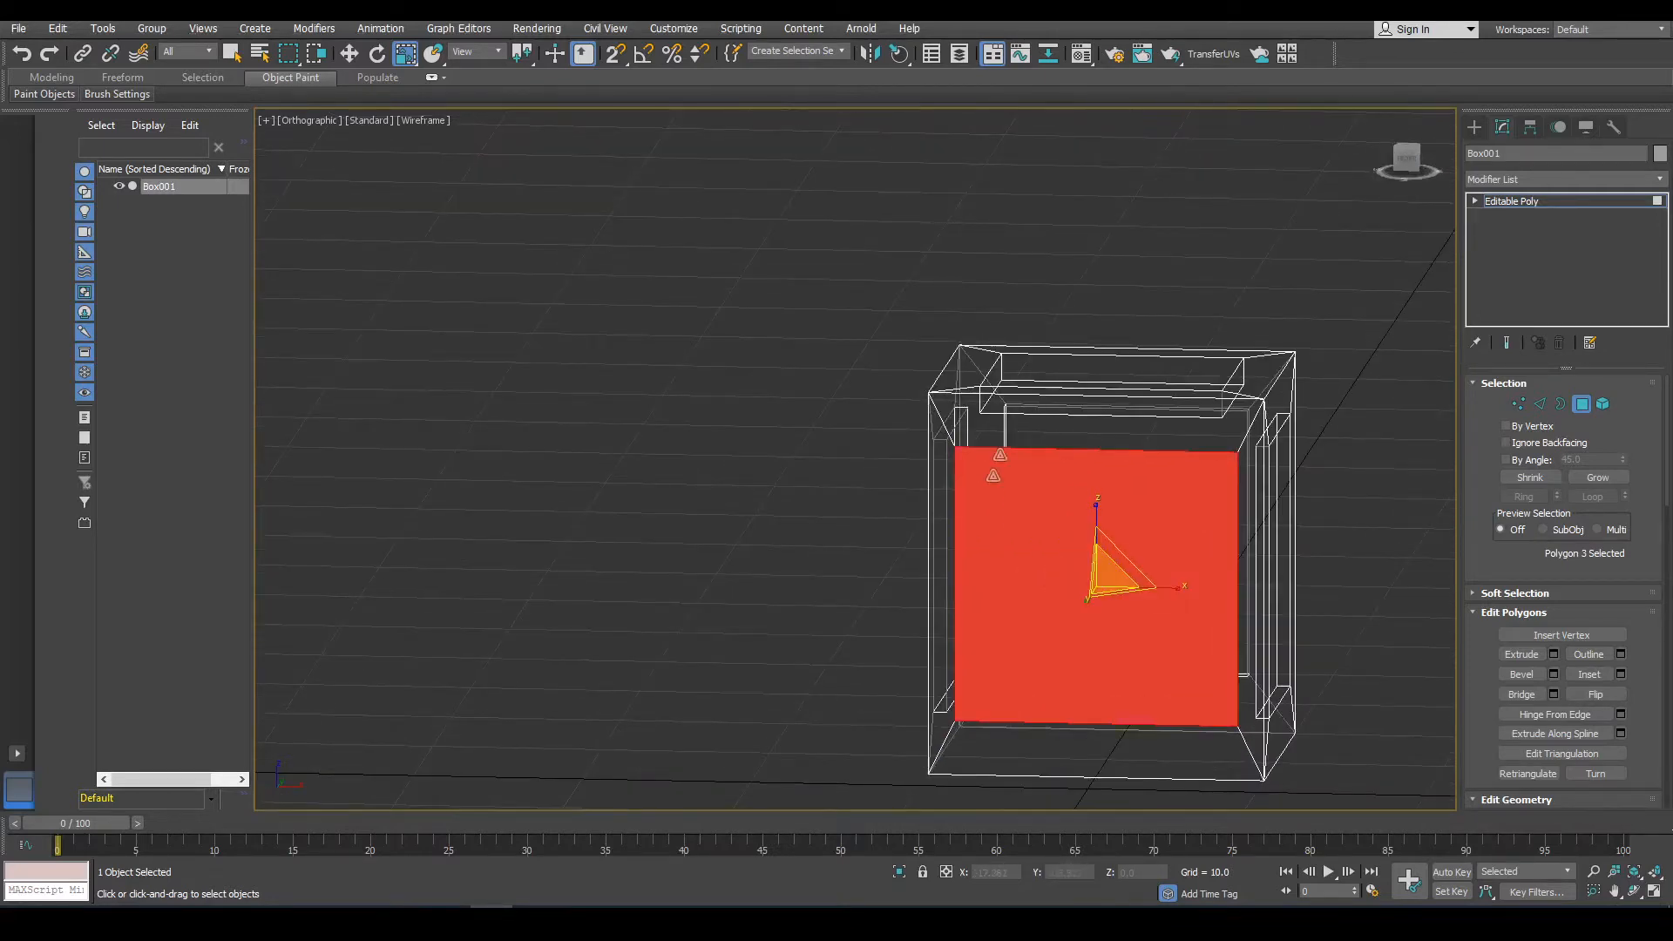
{"action": "left_click_drag", "start_coordinate": [1180, 587], "coordinate": [1170, 581]}
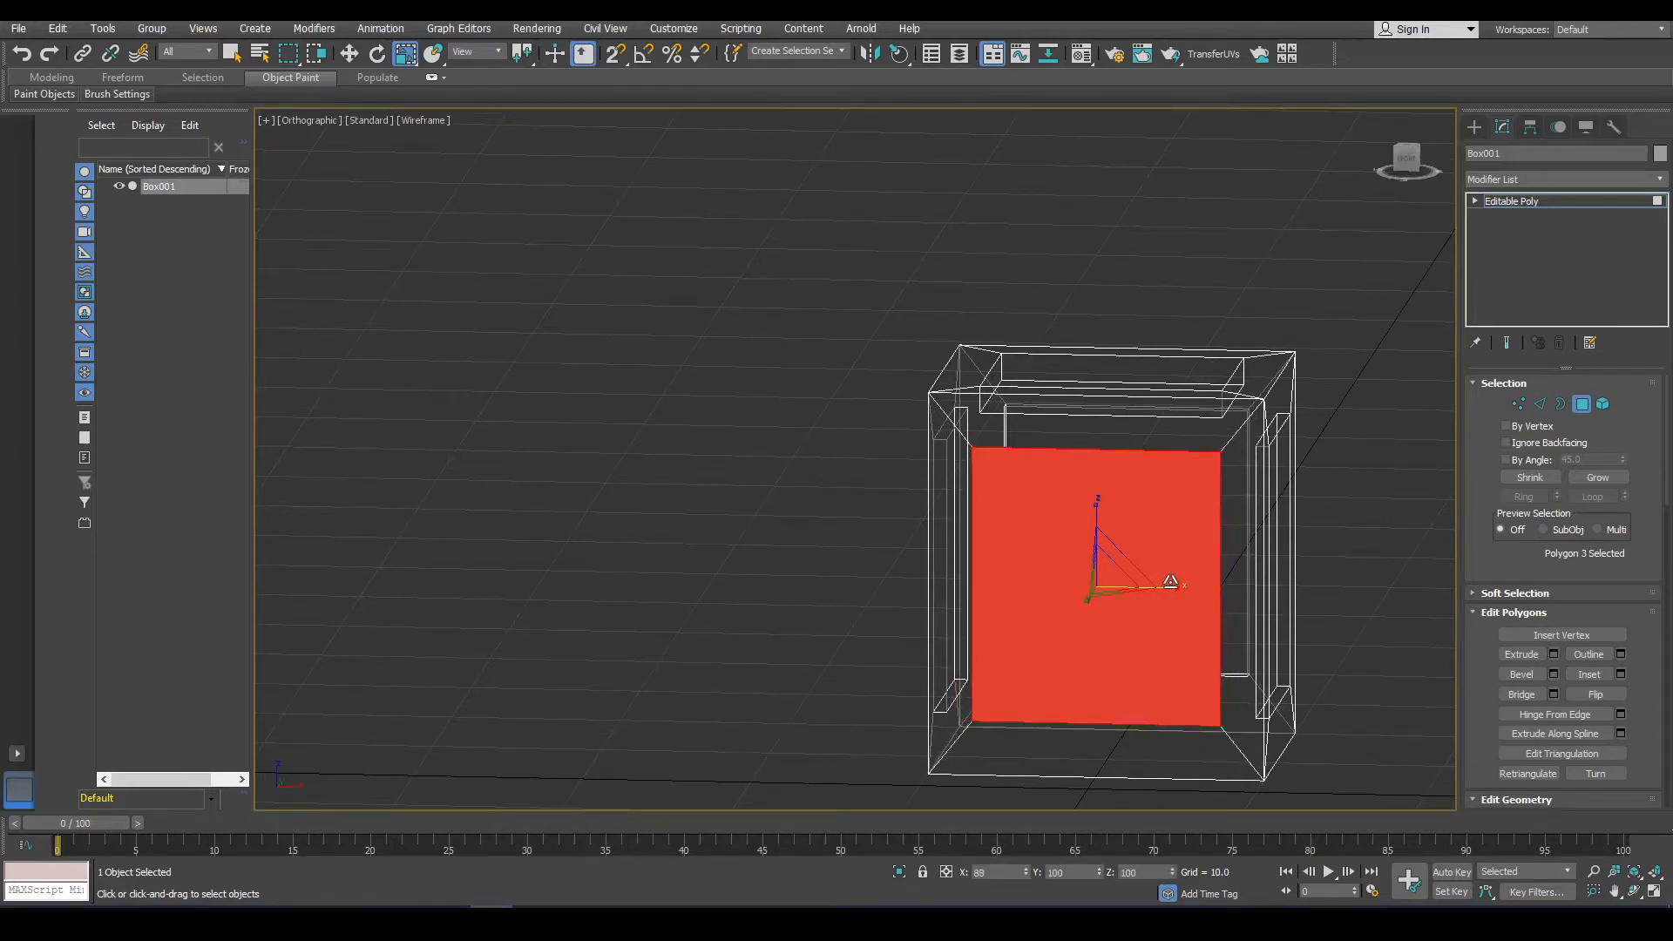
{"action": "middle_click_drag", "start_coordinate": [1169, 579], "coordinate": [1388, 671], "text": "alt"}
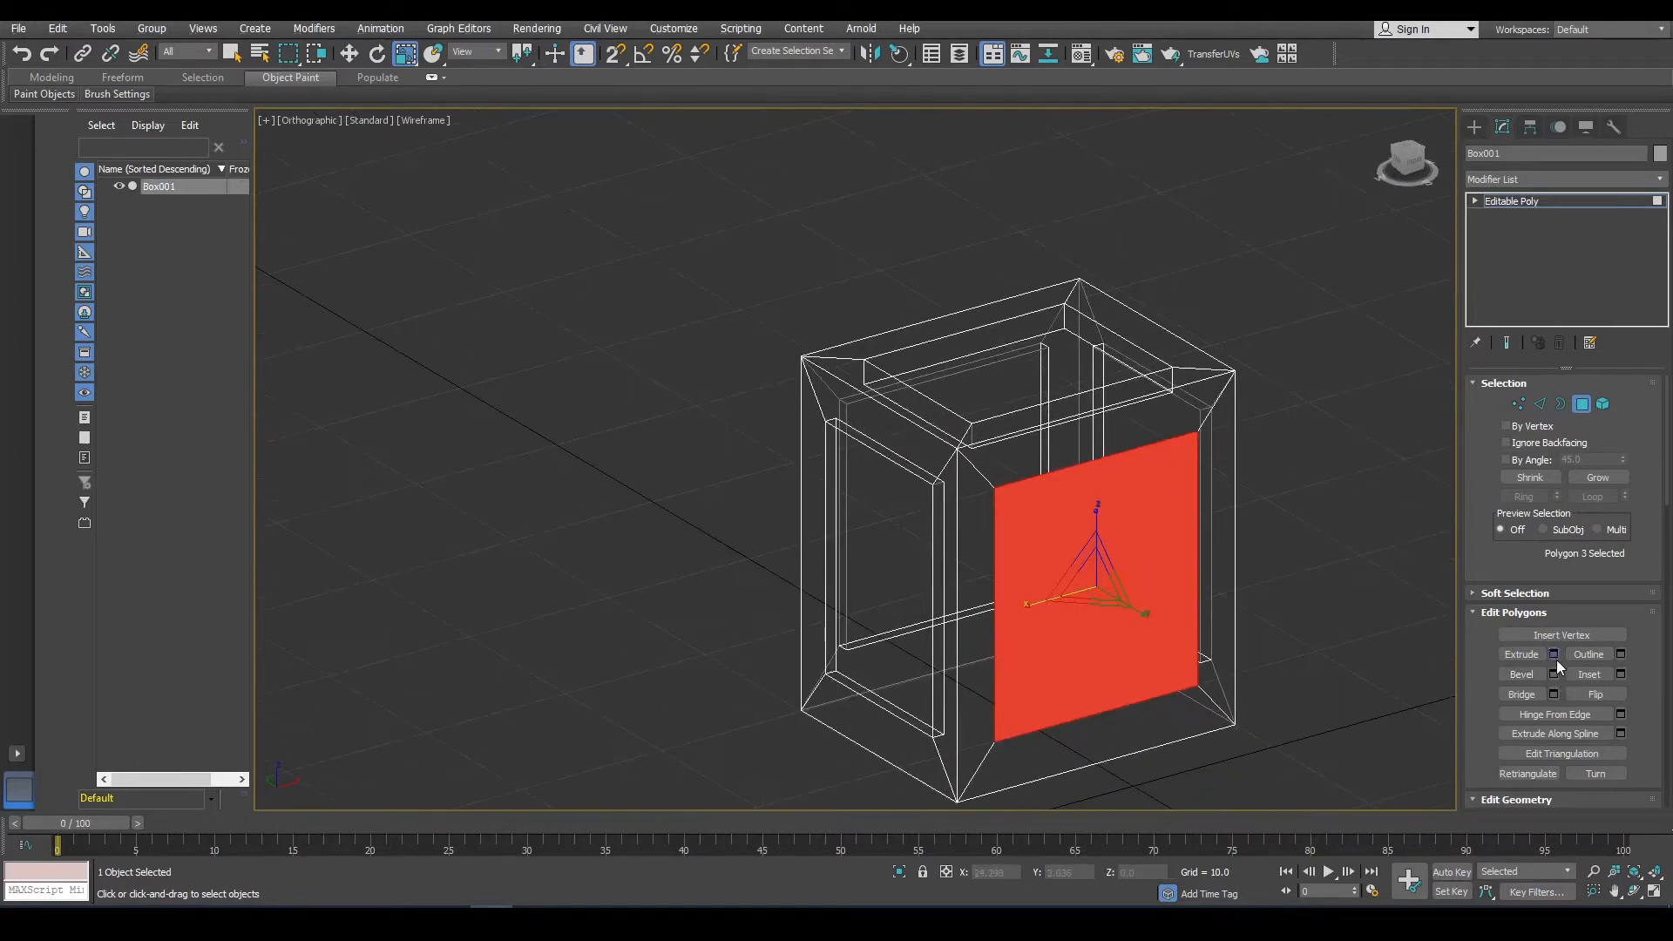
{"action": "left_click", "coordinate": [1553, 653]}
{"action": "left_click_drag", "start_coordinate": [869, 494], "coordinate": [901, 683]}
{"action": "middle_click_drag", "start_coordinate": [749, 505], "coordinate": [839, 521], "text": "alt"}
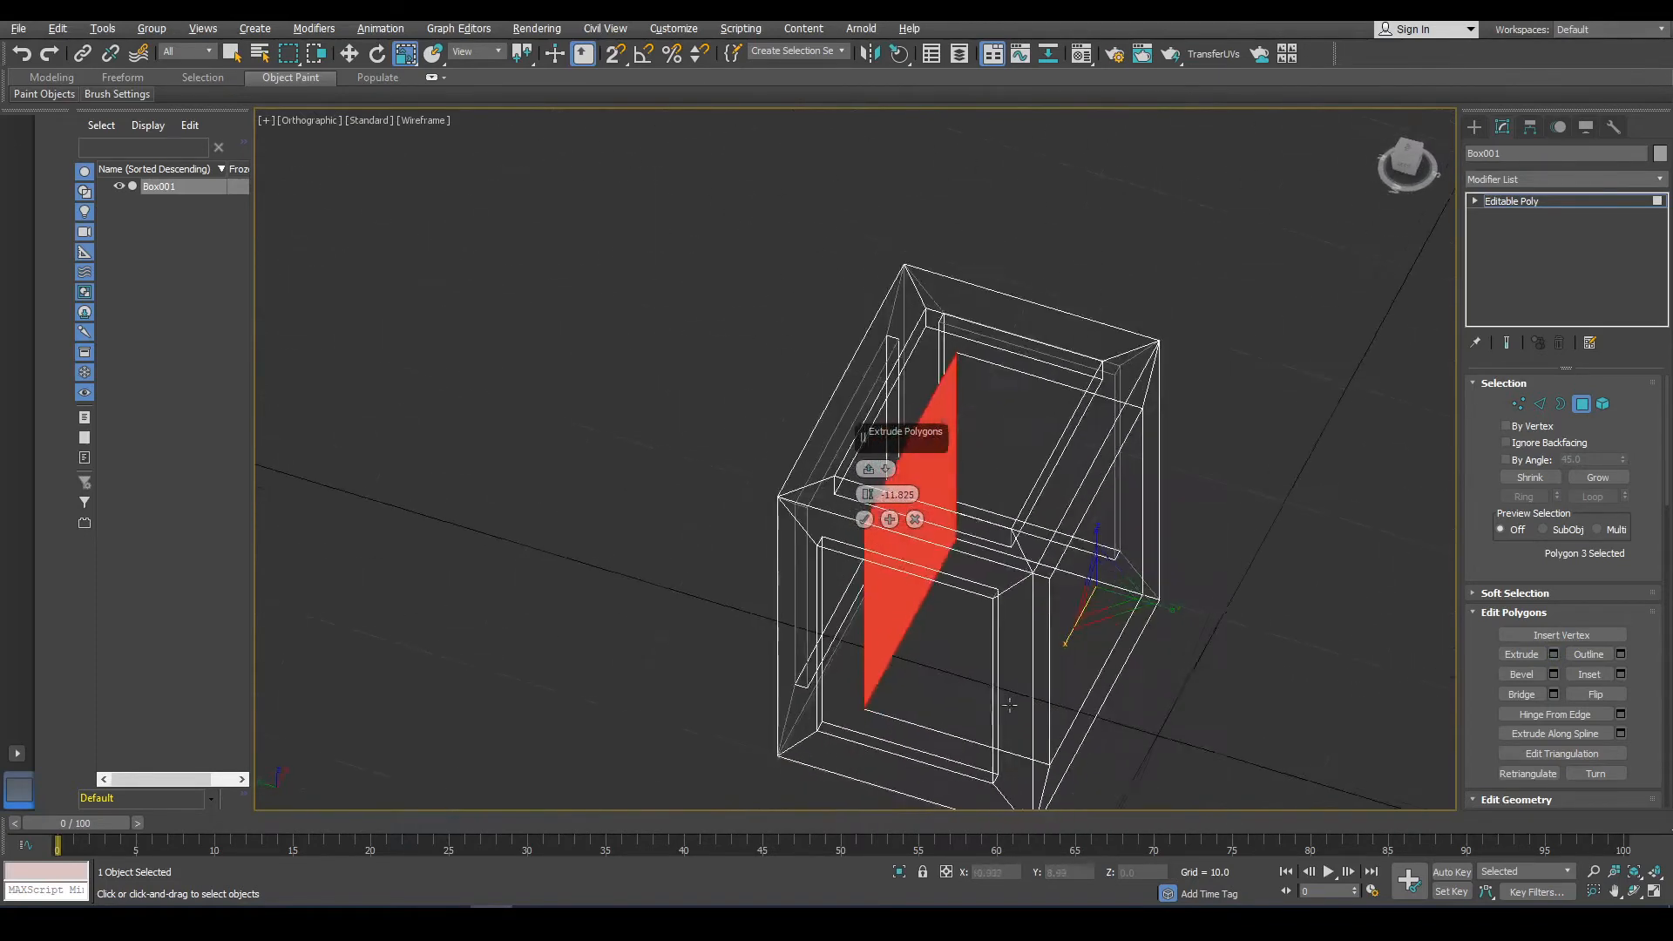
{"action": "left_click", "coordinate": [864, 520]}
{"action": "left_click", "coordinate": [1303, 596]}
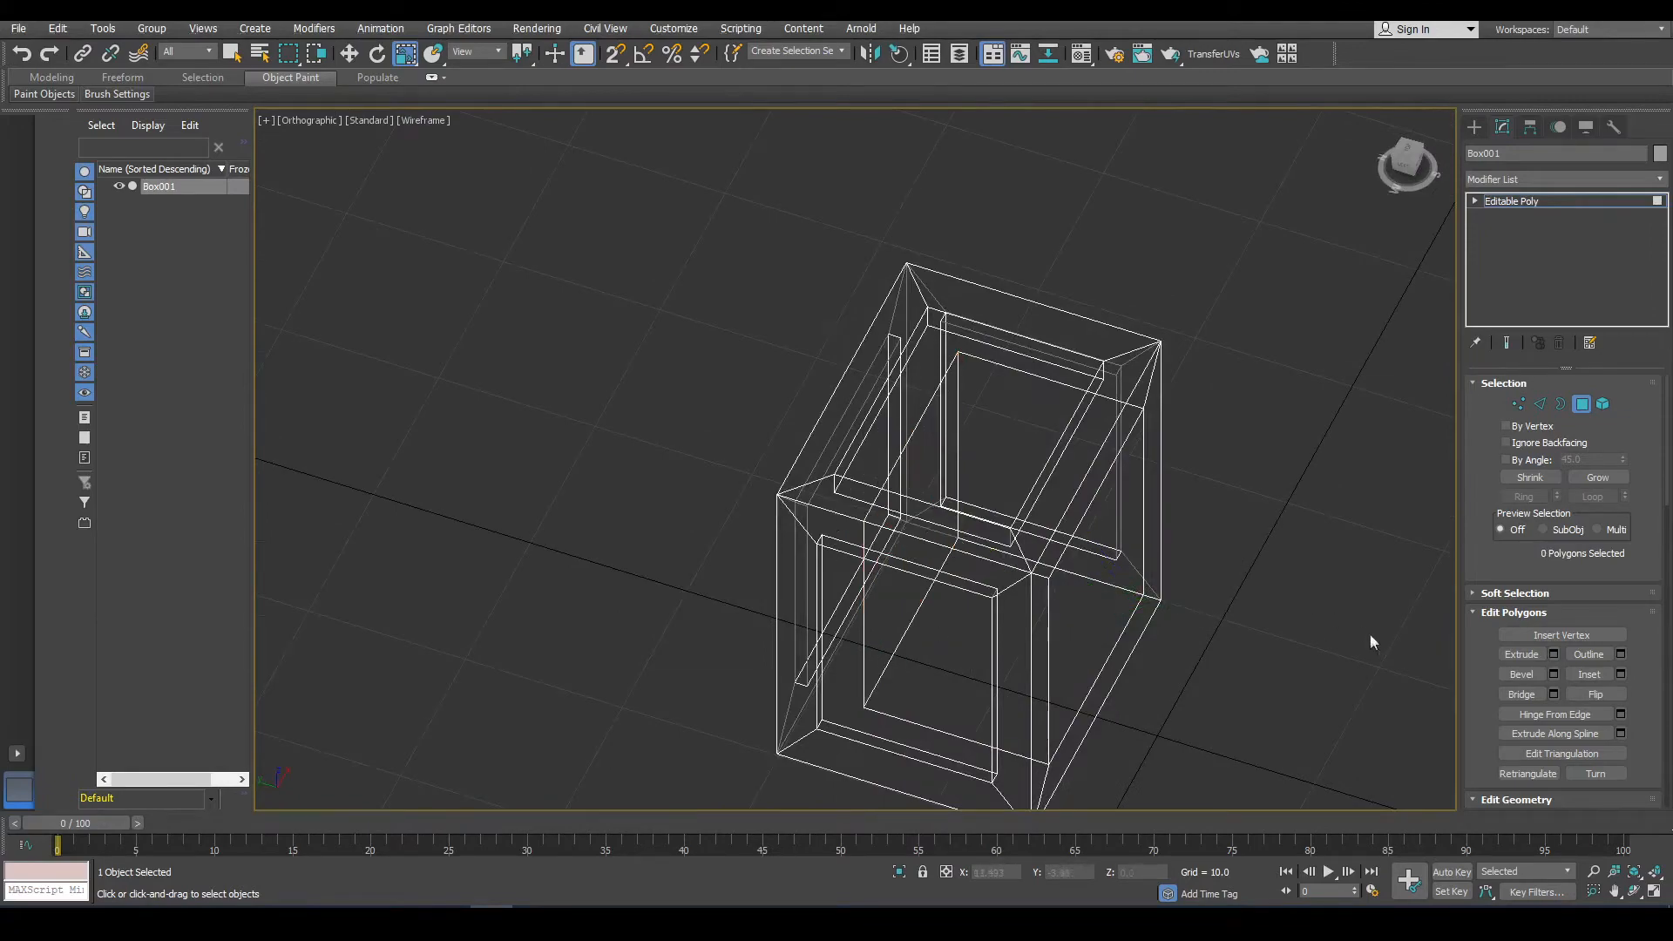
Leave polygon sub-object mode and switch the viewport to the front view.
{"action": "scroll", "coordinate": [1368, 633], "scroll_direction": "down", "scroll_amount": 5}
{"action": "middle_click_drag", "start_coordinate": [1135, 414], "coordinate": [1083, 368], "text": "alt"}
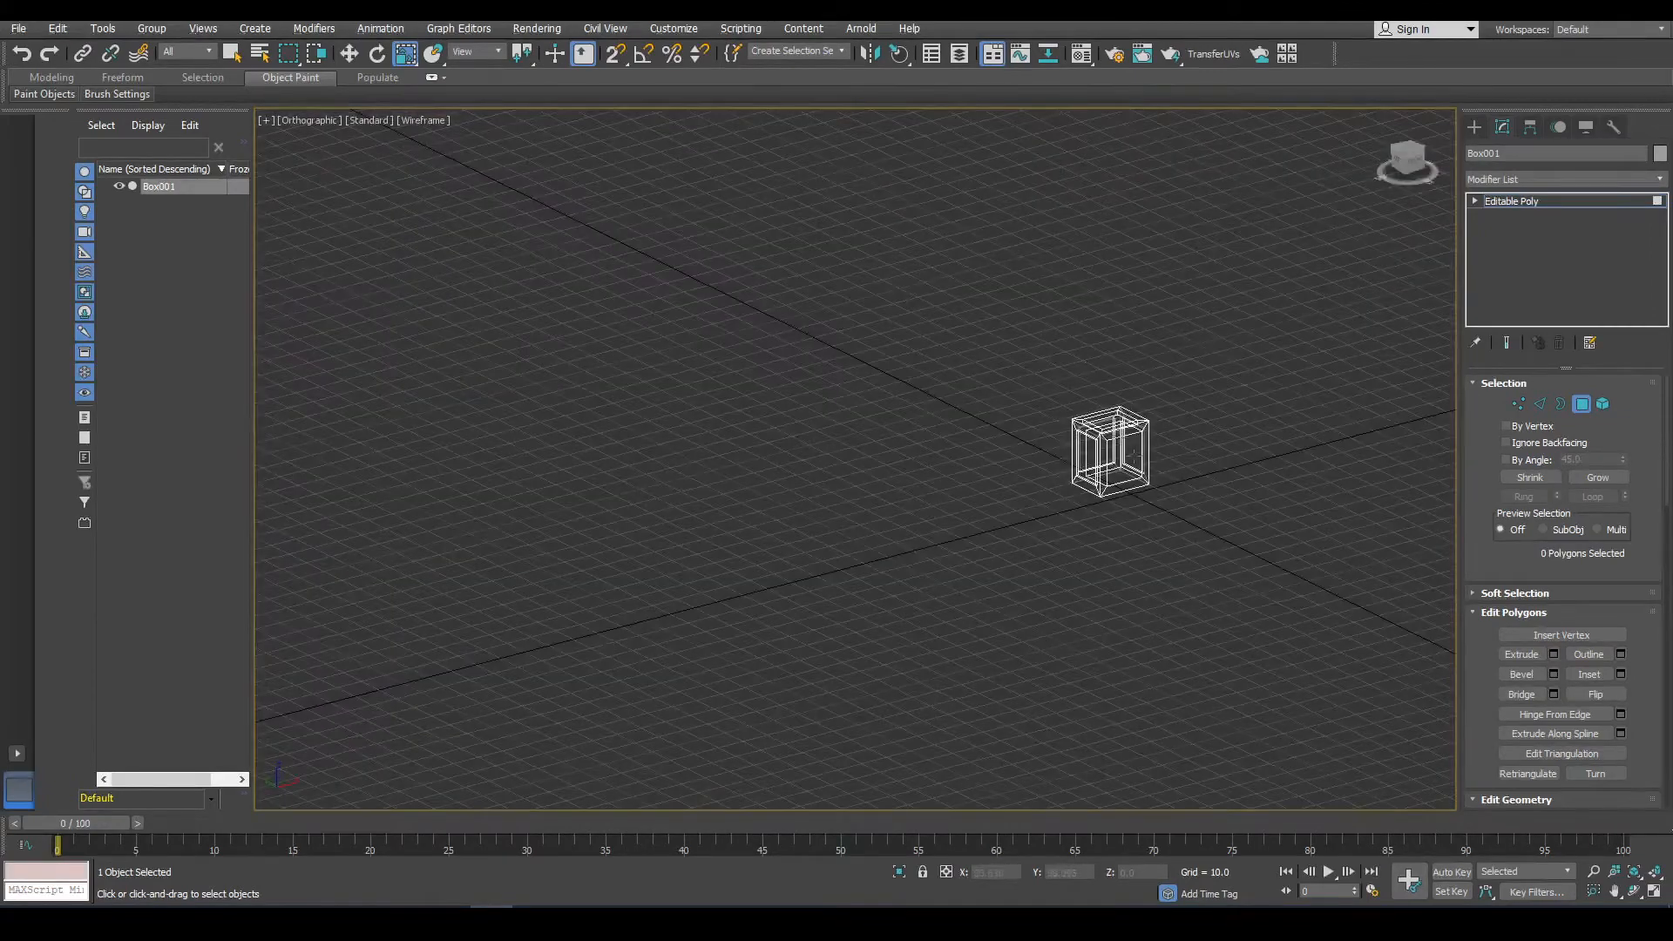
{"action": "scroll", "coordinate": [1136, 457], "scroll_direction": "up", "scroll_amount": 6}
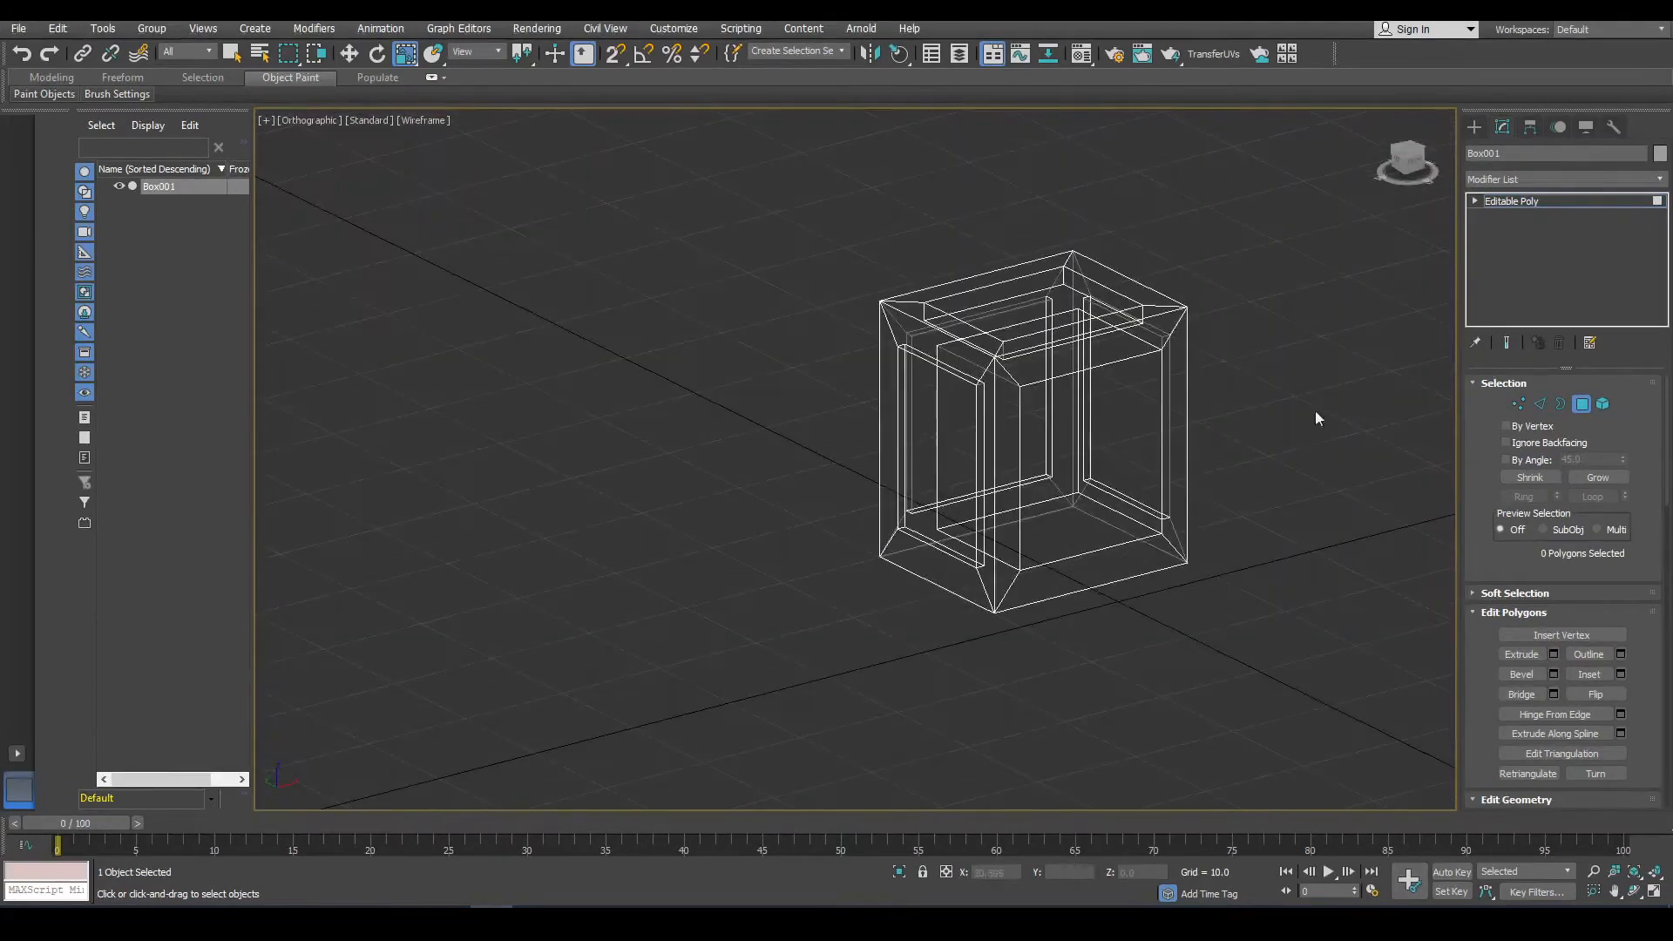
{"action": "left_click", "coordinate": [1583, 403]}
{"action": "scroll", "coordinate": [1037, 427], "scroll_direction": "up", "scroll_amount": 2}
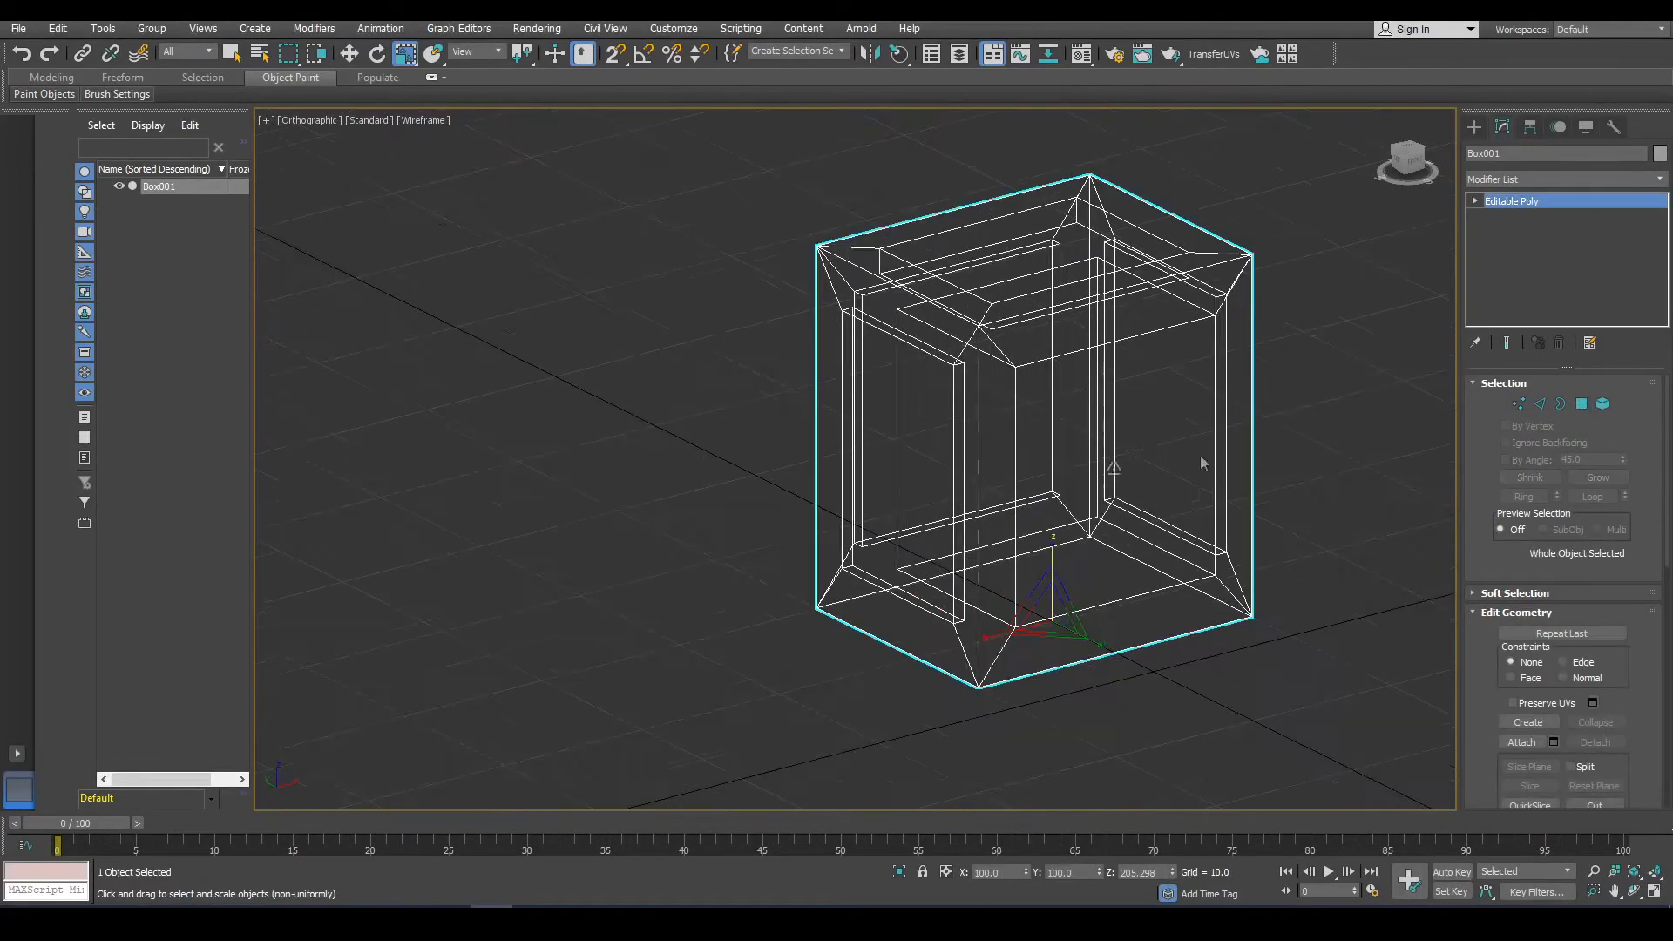
{"action": "left_click", "coordinate": [1508, 202]}
{"action": "scroll", "coordinate": [1352, 404], "scroll_direction": "down", "scroll_amount": 2}
{"action": "middle_click_drag", "start_coordinate": [1143, 422], "coordinate": [1100, 403]}
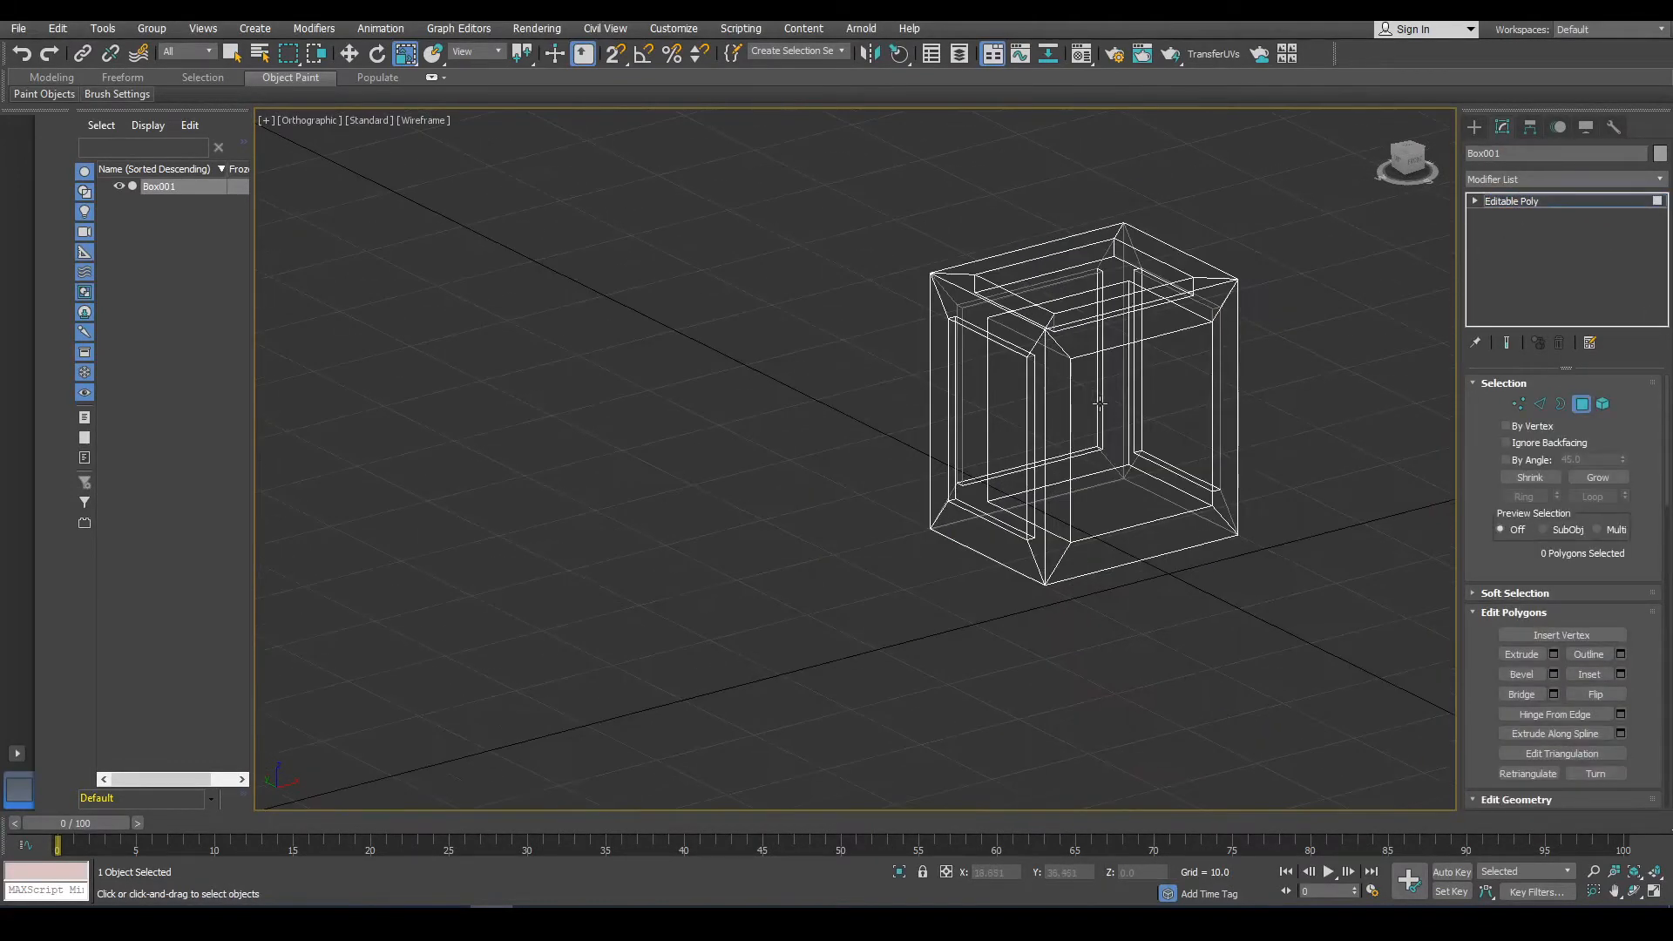
{"action": "key", "text": "f"}
{"action": "scroll", "coordinate": [842, 426], "scroll_direction": "up", "scroll_amount": 6}
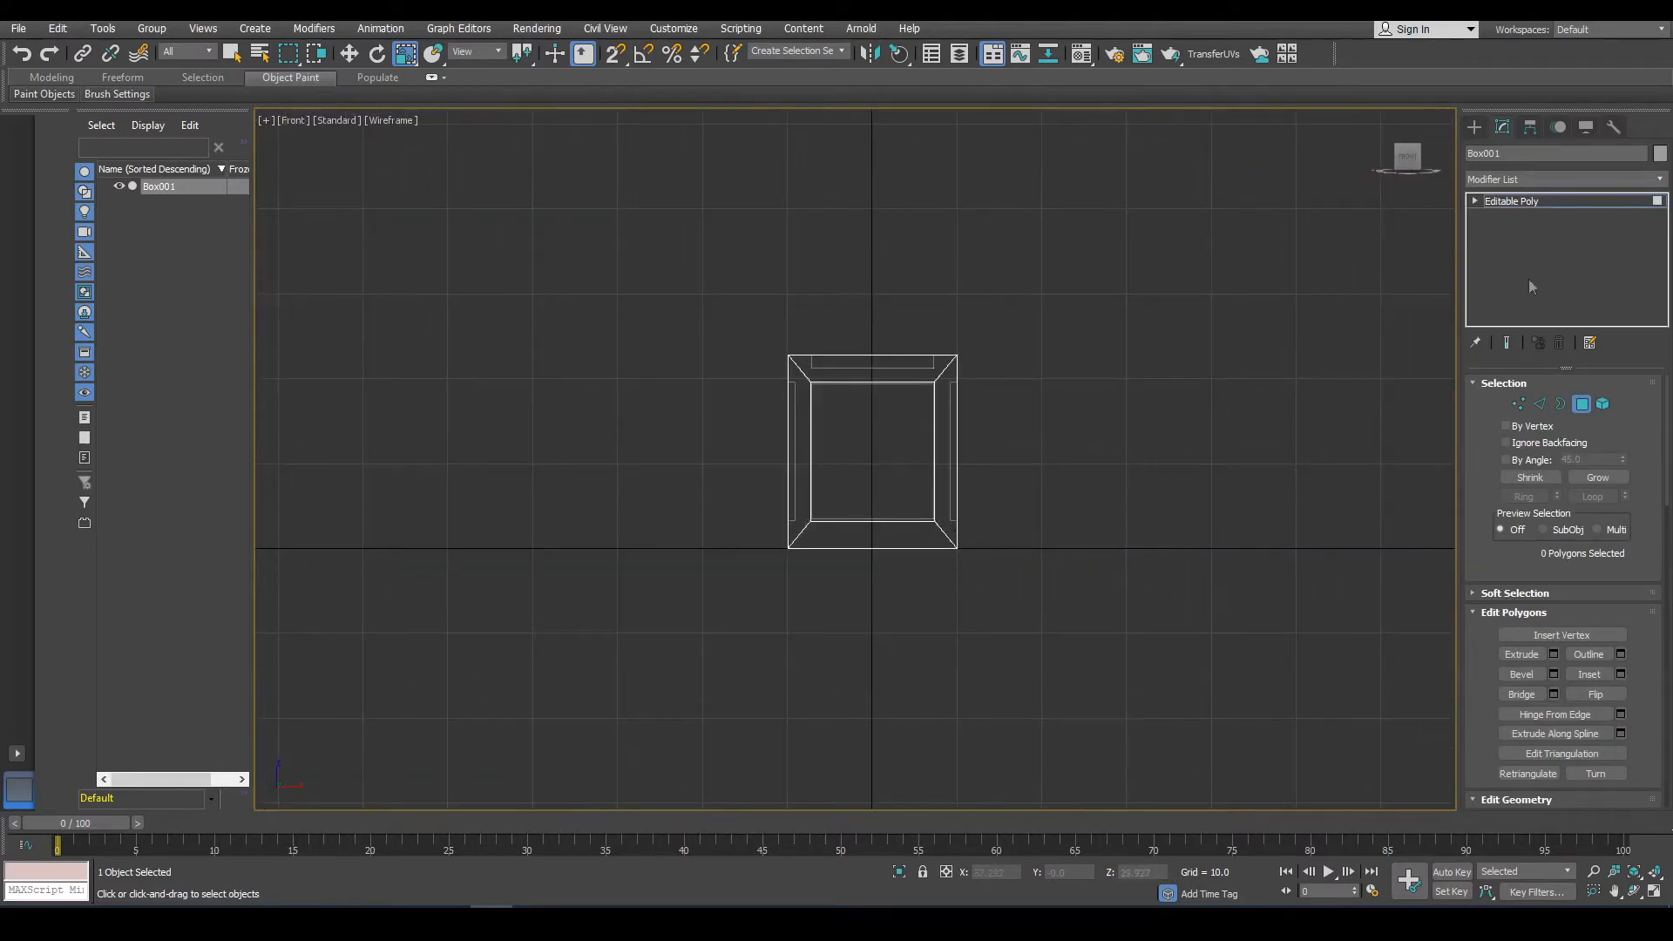
Create a cylinder hinge near the cabinet's left side, about 1.4 radius and 5.1 high, with 8 sides.
{"action": "left_click", "coordinate": [1474, 126]}
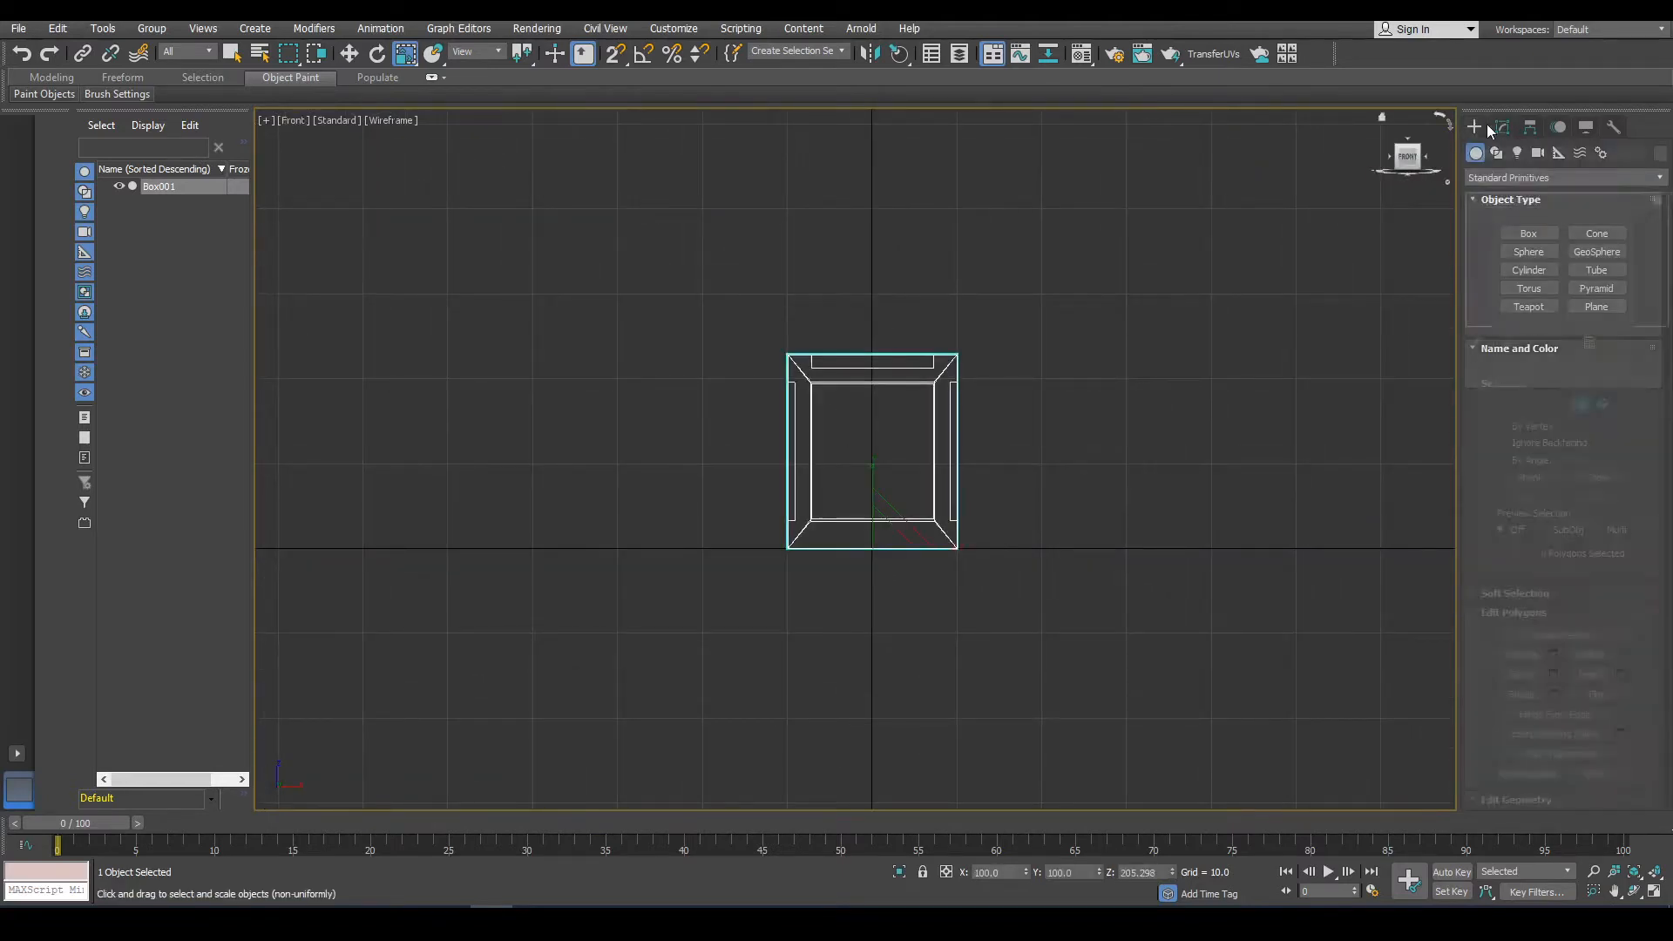
{"action": "left_click", "coordinate": [1532, 271]}
{"action": "middle_click_drag", "start_coordinate": [940, 468], "coordinate": [874, 568], "text": "alt"}
{"action": "scroll", "coordinate": [773, 600], "scroll_direction": "up", "scroll_amount": 5}
{"action": "left_click_drag", "start_coordinate": [814, 590], "coordinate": [845, 582]}
{"action": "left_click", "coordinate": [821, 457]}
{"action": "scroll", "coordinate": [1004, 512], "scroll_direction": "down", "scroll_amount": 2}
{"action": "key", "text": "f"}
{"action": "scroll", "coordinate": [857, 443], "scroll_direction": "up", "scroll_amount": 5}
{"action": "middle_click_drag", "start_coordinate": [841, 438], "coordinate": [928, 457]}
{"action": "scroll", "coordinate": [924, 462], "scroll_direction": "up", "scroll_amount": 5}
{"action": "left_click_drag", "start_coordinate": [1626, 563], "coordinate": [1626, 563]}
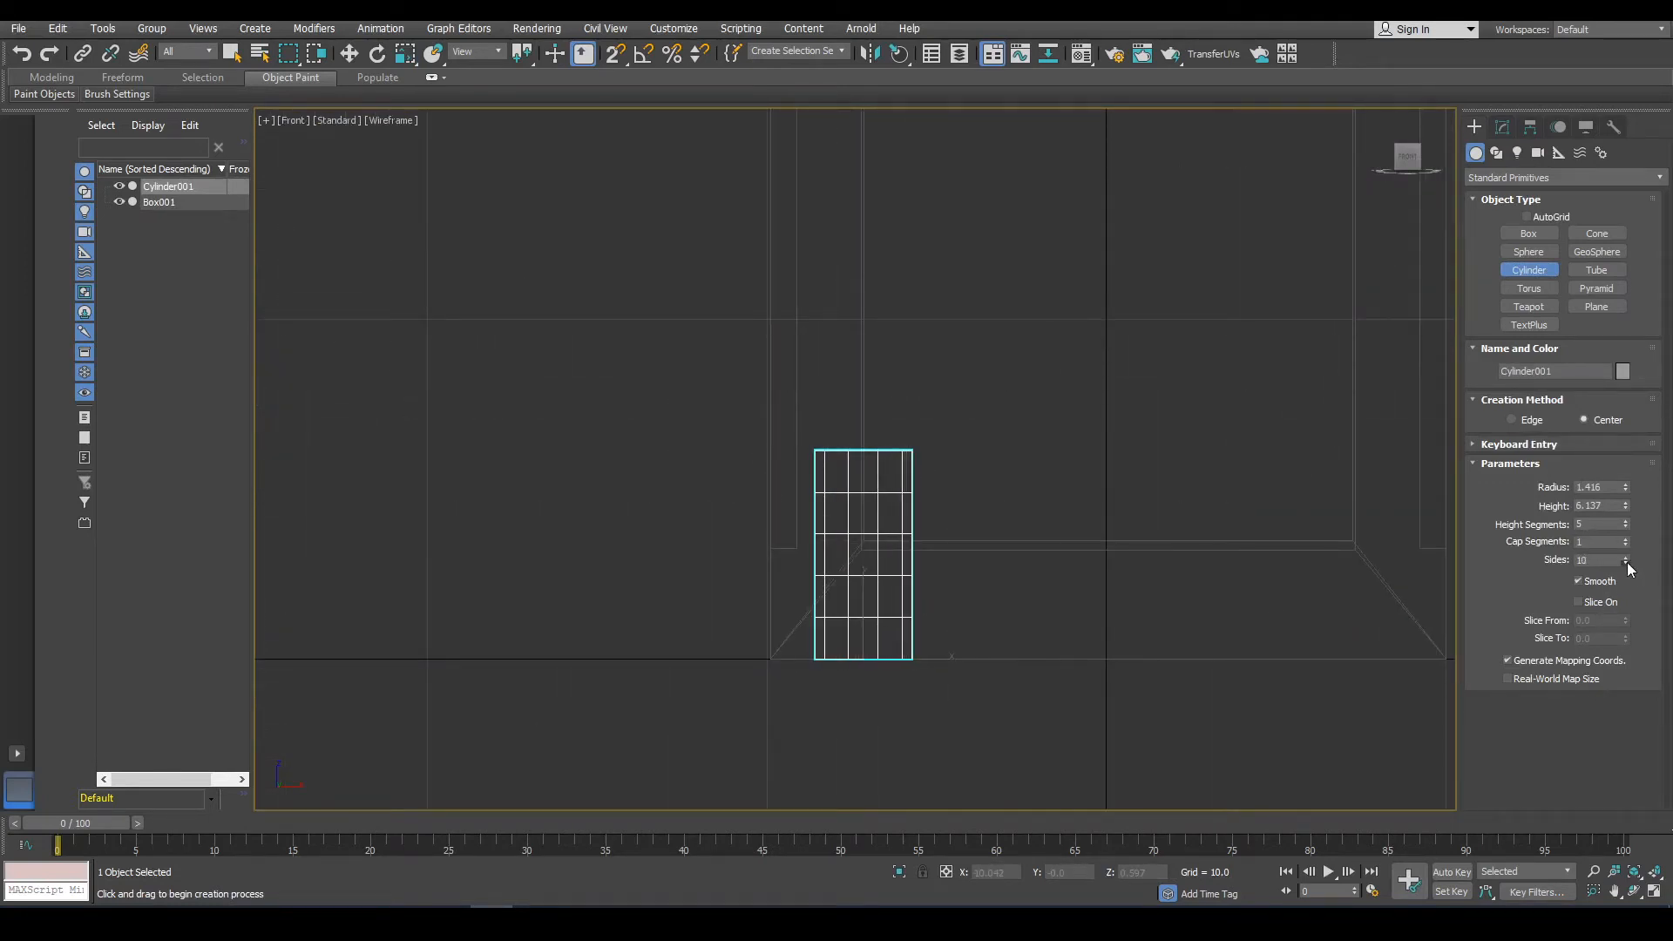
{"action": "left_click", "coordinate": [1626, 563]}
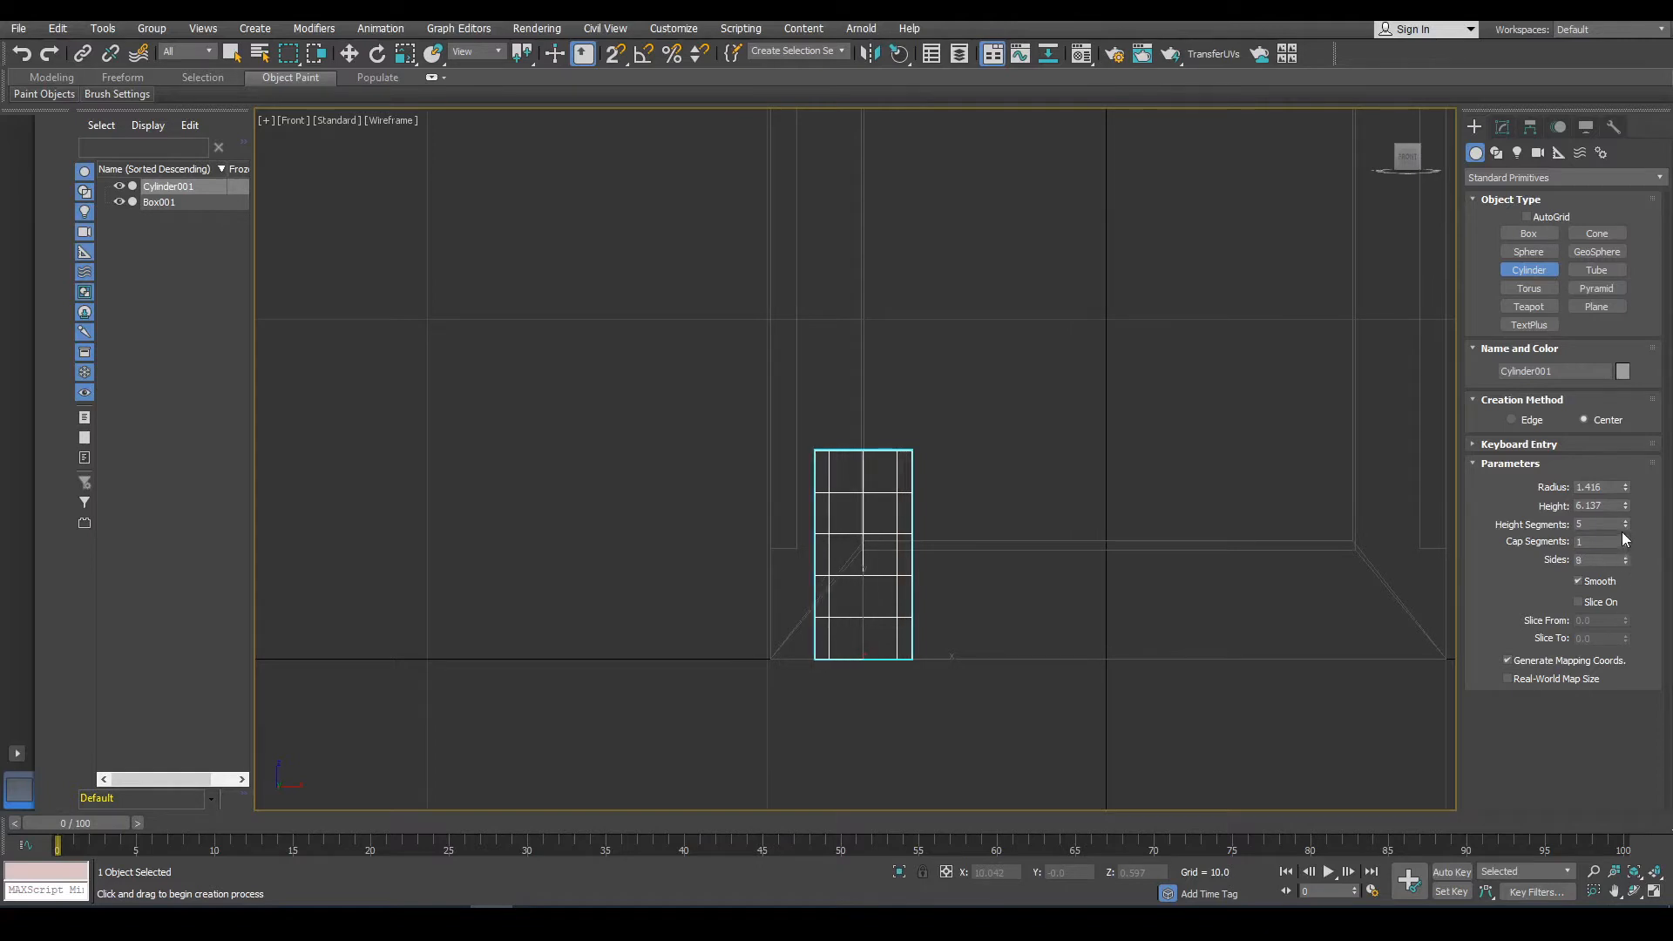
{"action": "left_click_drag", "start_coordinate": [1625, 532], "coordinate": [1626, 539]}
Move the hinge cylinder onto the cabinet's left front edge and scale it down.
{"action": "left_click", "coordinate": [349, 53]}
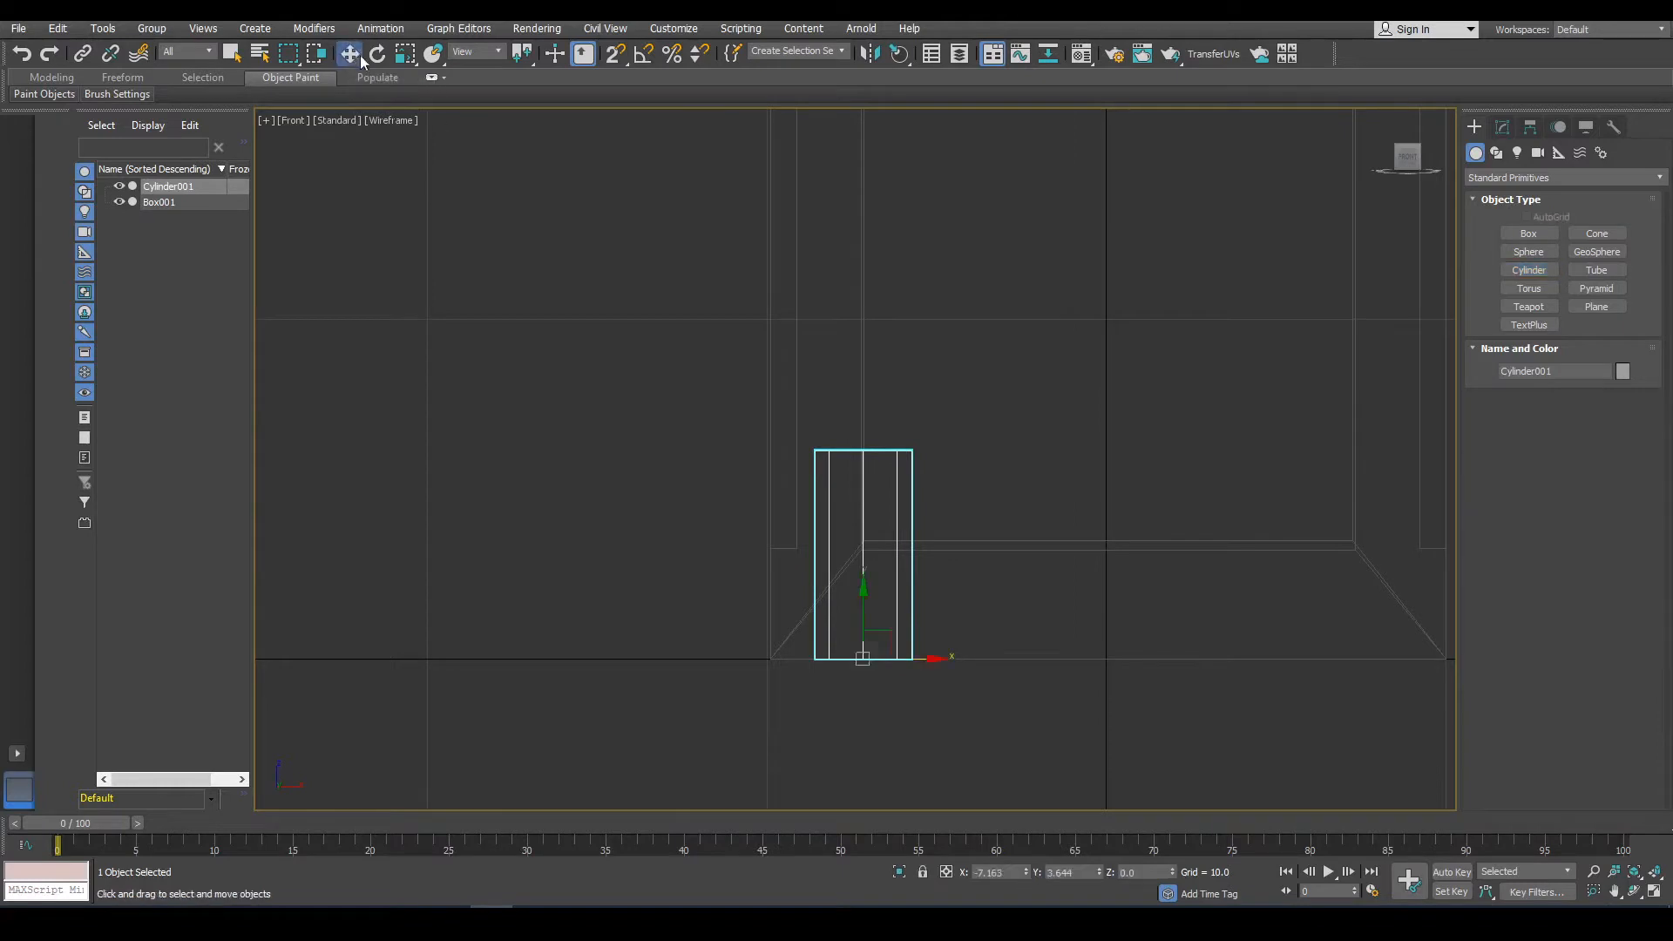
{"action": "left_click_drag", "start_coordinate": [884, 619], "coordinate": [904, 399]}
{"action": "middle_click_drag", "start_coordinate": [903, 399], "coordinate": [944, 713]}
{"action": "scroll", "coordinate": [898, 621], "scroll_direction": "down", "scroll_amount": 2}
{"action": "middle_click_drag", "start_coordinate": [894, 614], "coordinate": [852, 447]}
{"action": "scroll", "coordinate": [832, 488], "scroll_direction": "up", "scroll_amount": 4}
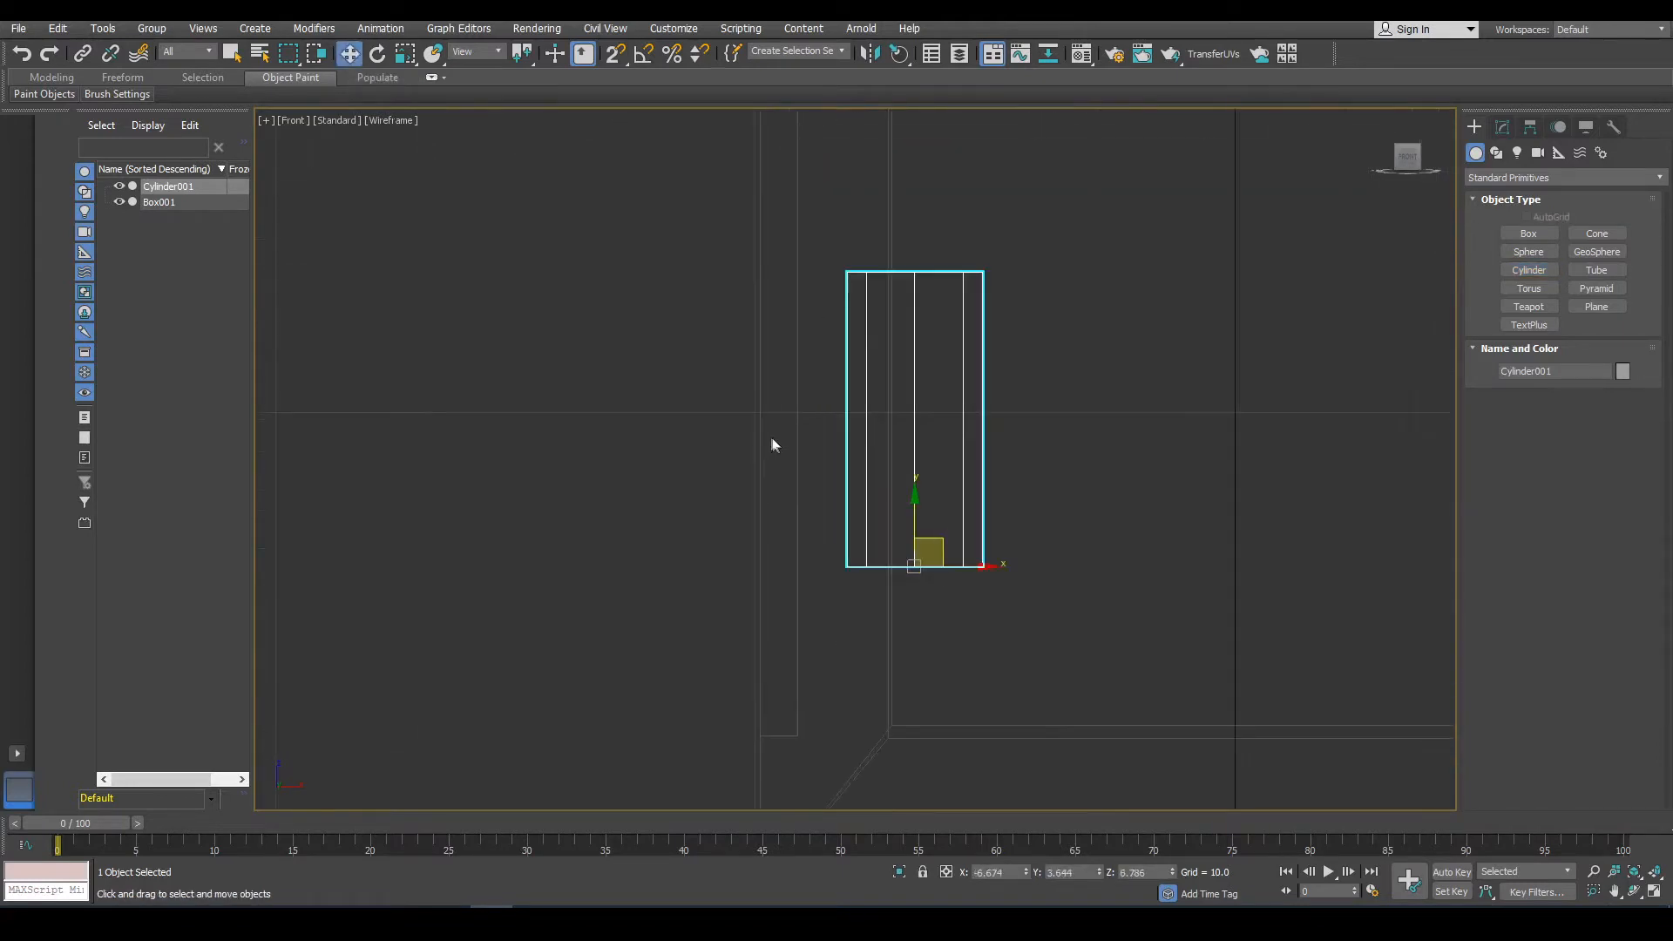
{"action": "left_click", "coordinate": [406, 54]}
{"action": "middle_click_drag", "start_coordinate": [1011, 598], "coordinate": [1011, 671], "text": "alt"}
{"action": "left_click_drag", "start_coordinate": [930, 558], "coordinate": [923, 561]}
{"action": "left_click_drag", "start_coordinate": [914, 477], "coordinate": [916, 483]}
{"action": "key", "text": "f"}
{"action": "scroll", "coordinate": [678, 320], "scroll_direction": "up", "scroll_amount": 5}
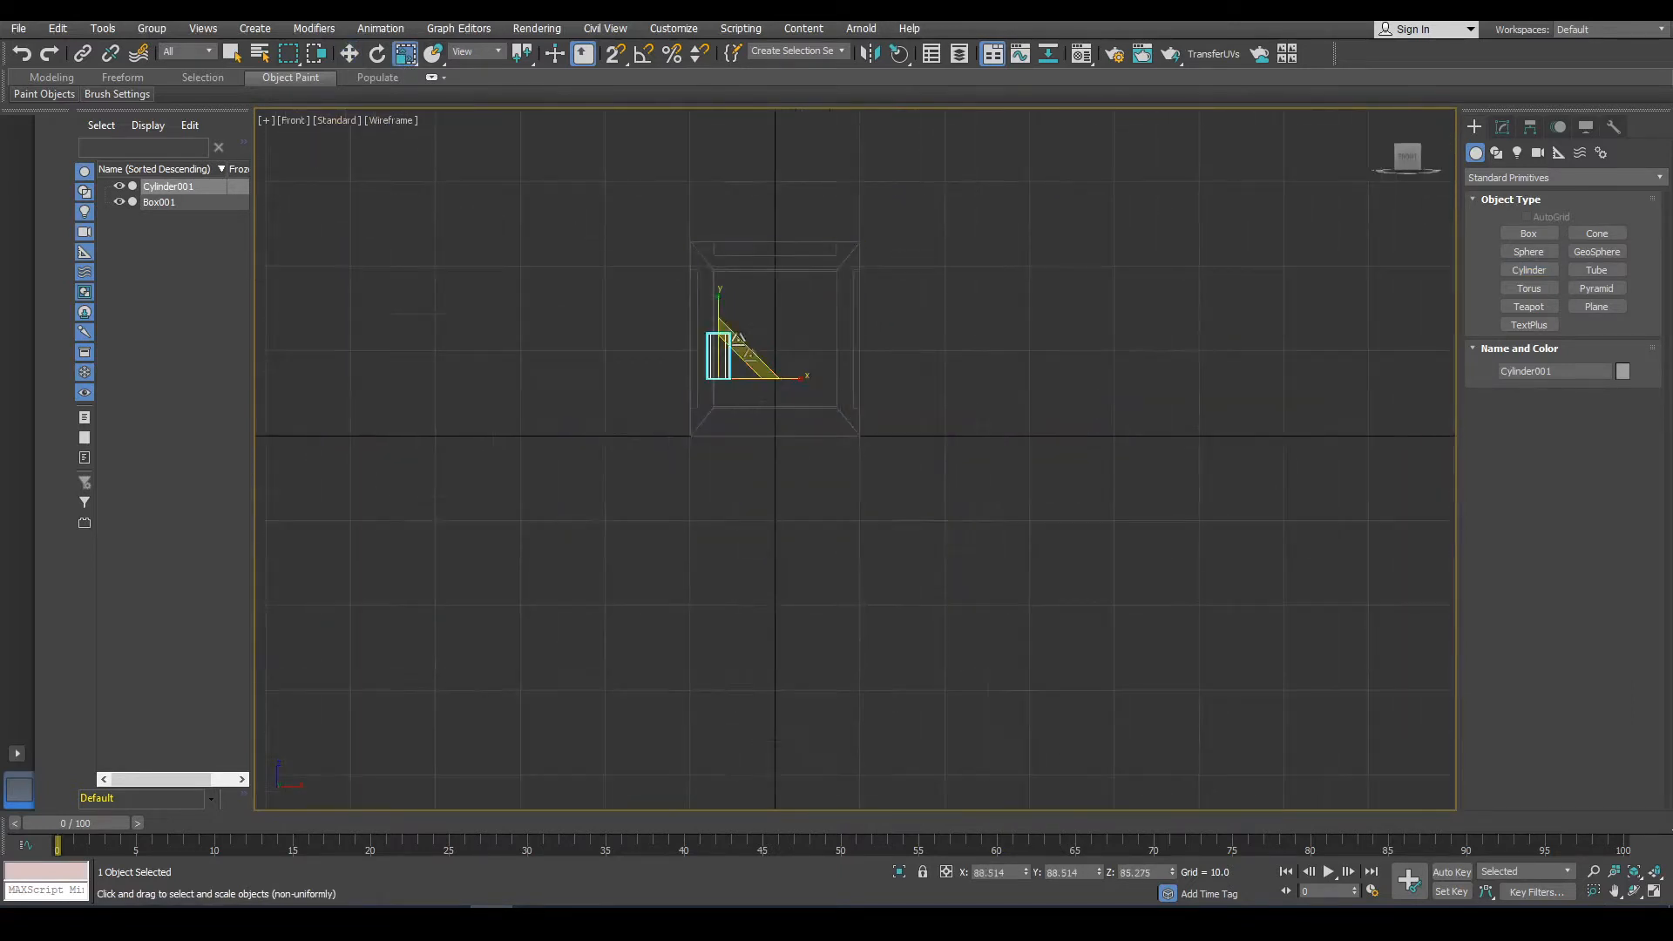
Clone the hinge cylinder upward as a second hinge and nudge the lower hinge into position.
{"action": "left_click", "coordinate": [349, 53]}
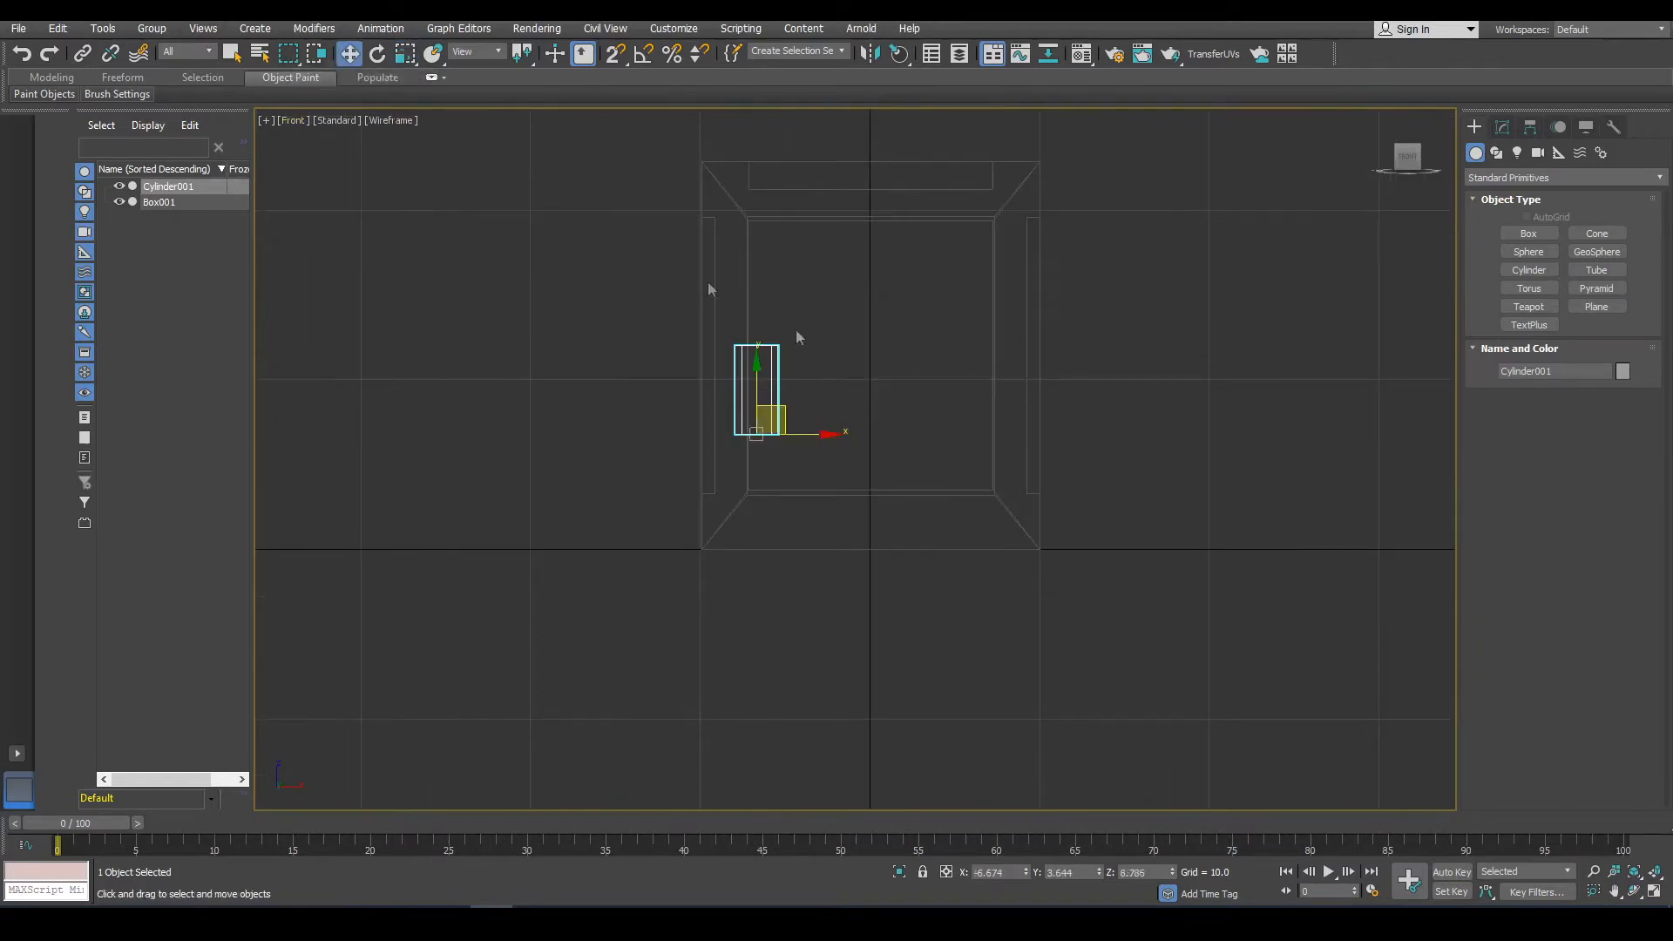
{"action": "scroll", "coordinate": [796, 331], "scroll_direction": "up", "scroll_amount": 2}
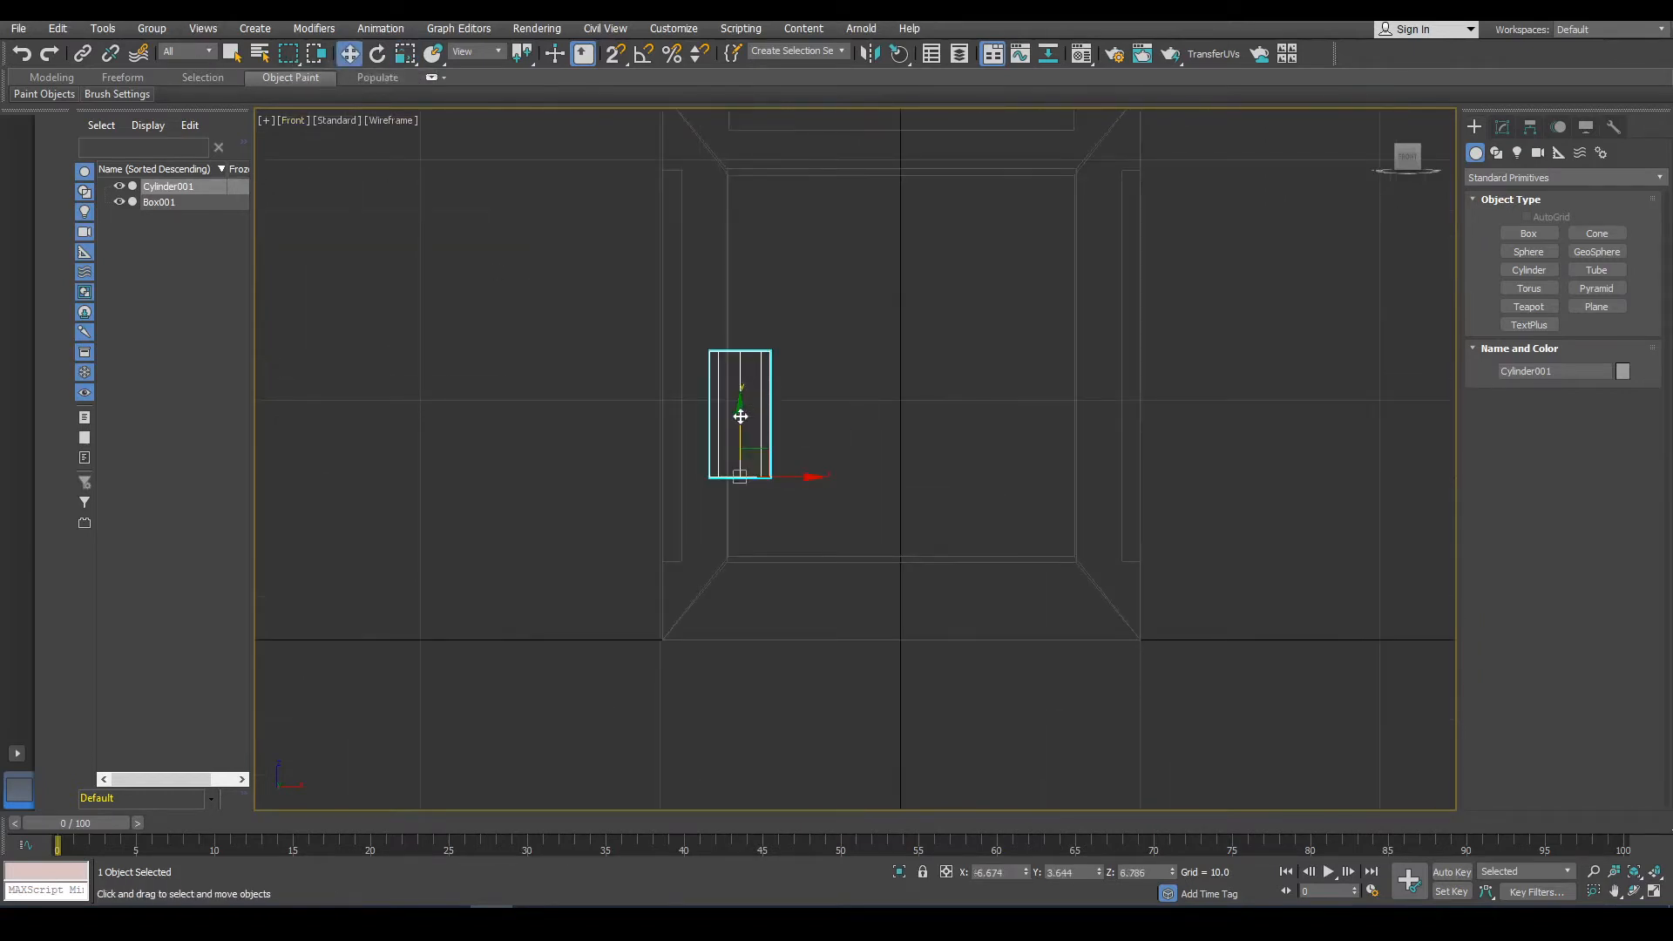
{"action": "mouse_move", "coordinate": [741, 417]}
{"action": "left_mouse_down"}
{"action": "mouse_move", "coordinate": [759, 519]}
{"action": "mouse_move", "coordinate": [728, 257]}
{"action": "mouse_move", "coordinate": [729, 318]}
{"action": "mouse_move", "coordinate": [725, 289]}
{"action": "left_mouse_up"}
{"action": "left_click", "coordinate": [839, 538]}
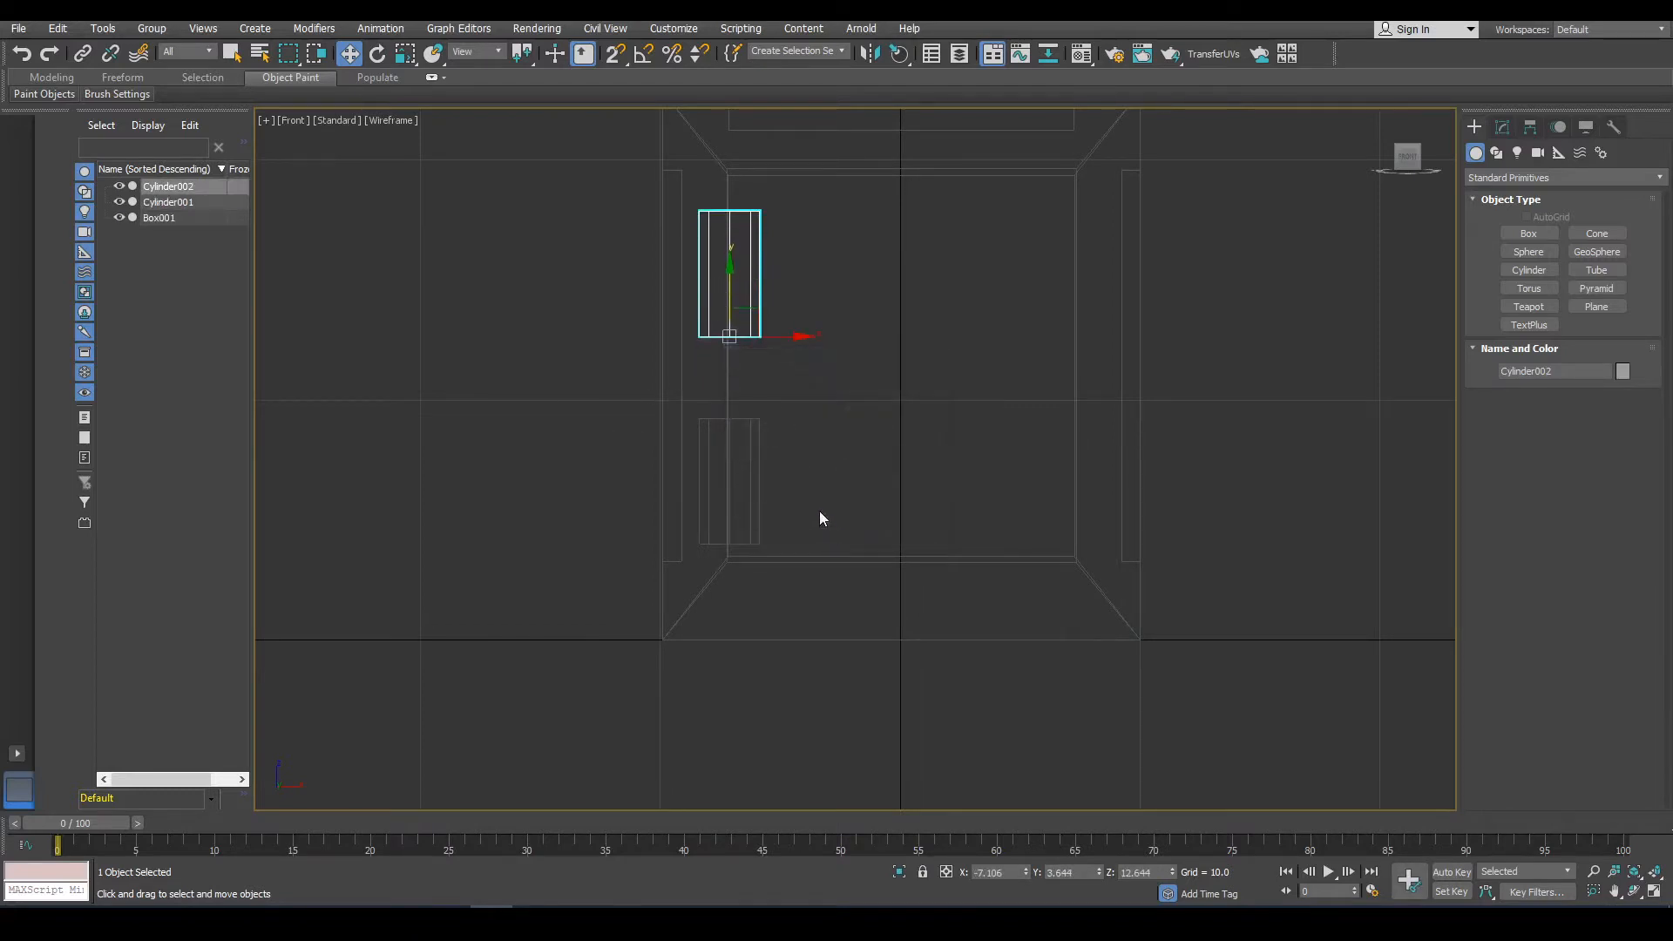
{"action": "left_click", "coordinate": [734, 492]}
{"action": "left_click_drag", "start_coordinate": [734, 492], "coordinate": [734, 485]}
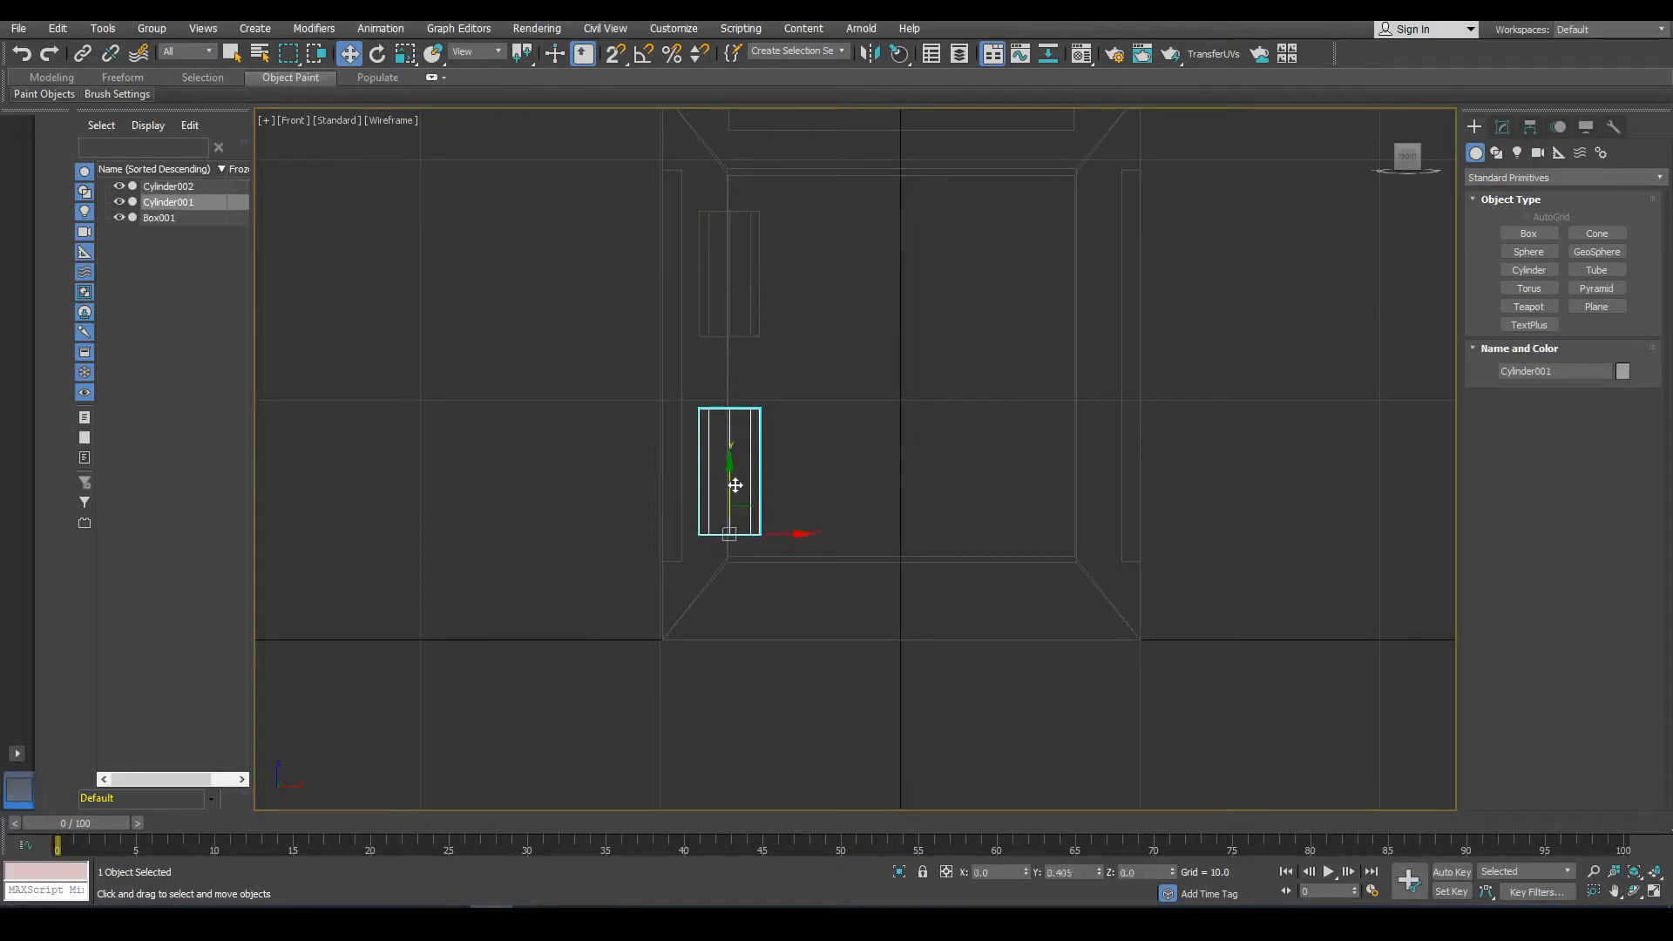
Inspect the cabinet and hinges in shaded perspective and front wireframe views.
{"action": "left_click", "coordinate": [526, 520]}
{"action": "scroll", "coordinate": [558, 519], "scroll_direction": "down", "scroll_amount": 4}
{"action": "middle_click_drag", "start_coordinate": [572, 516], "coordinate": [684, 599], "text": "alt"}
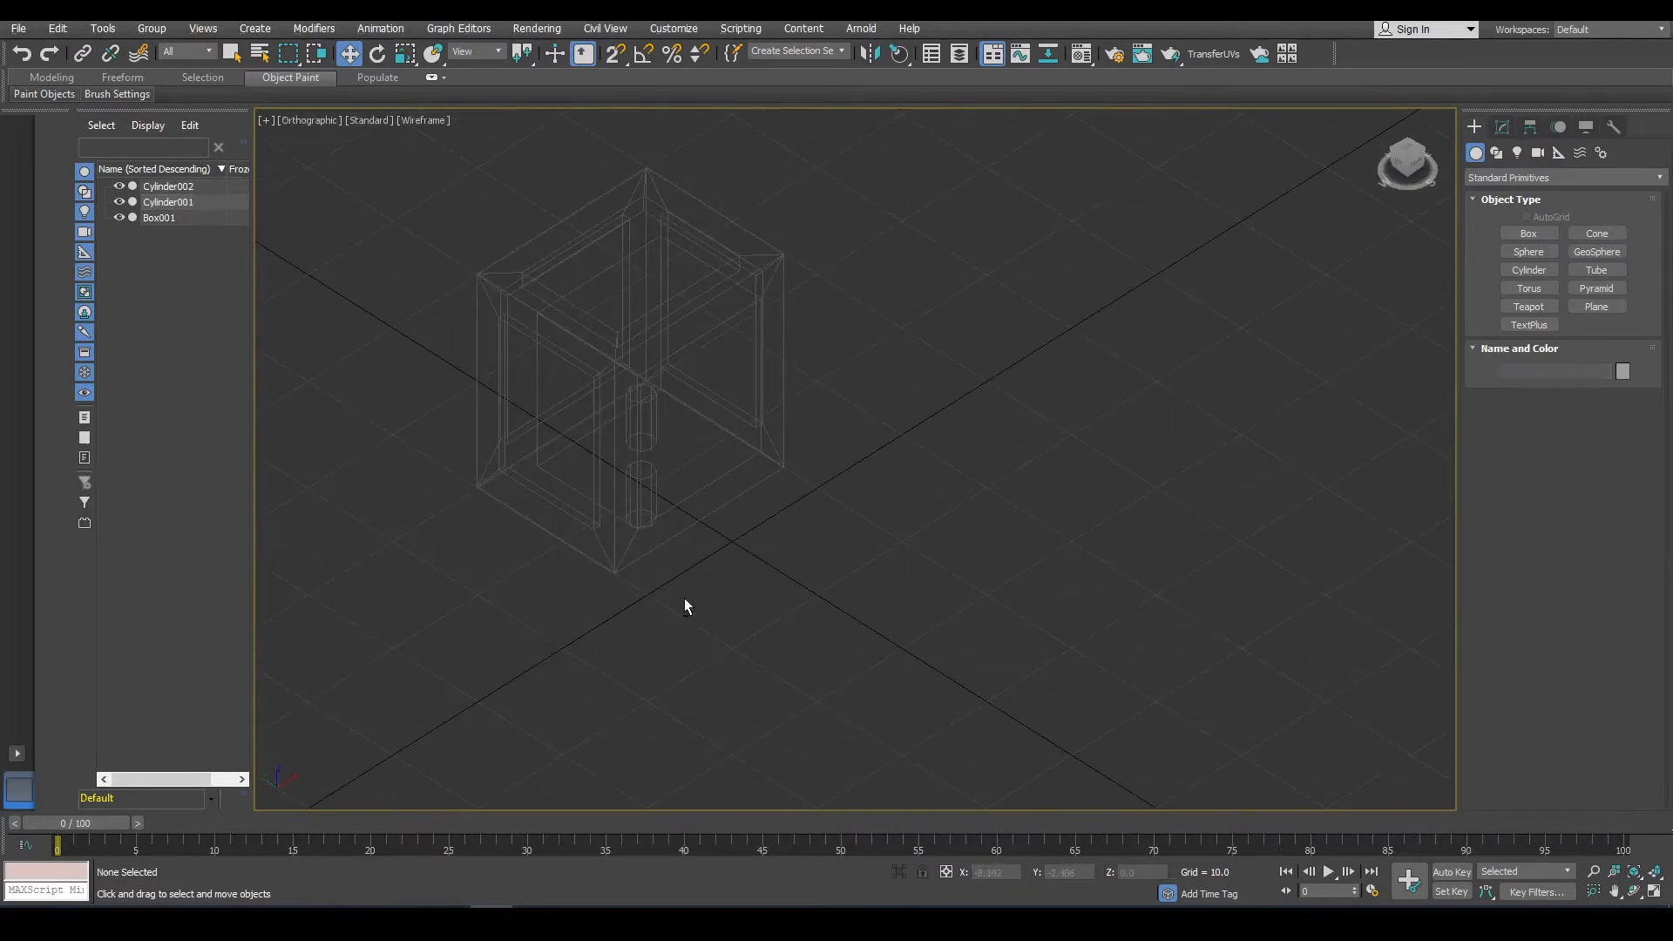
{"action": "key", "text": "F3"}
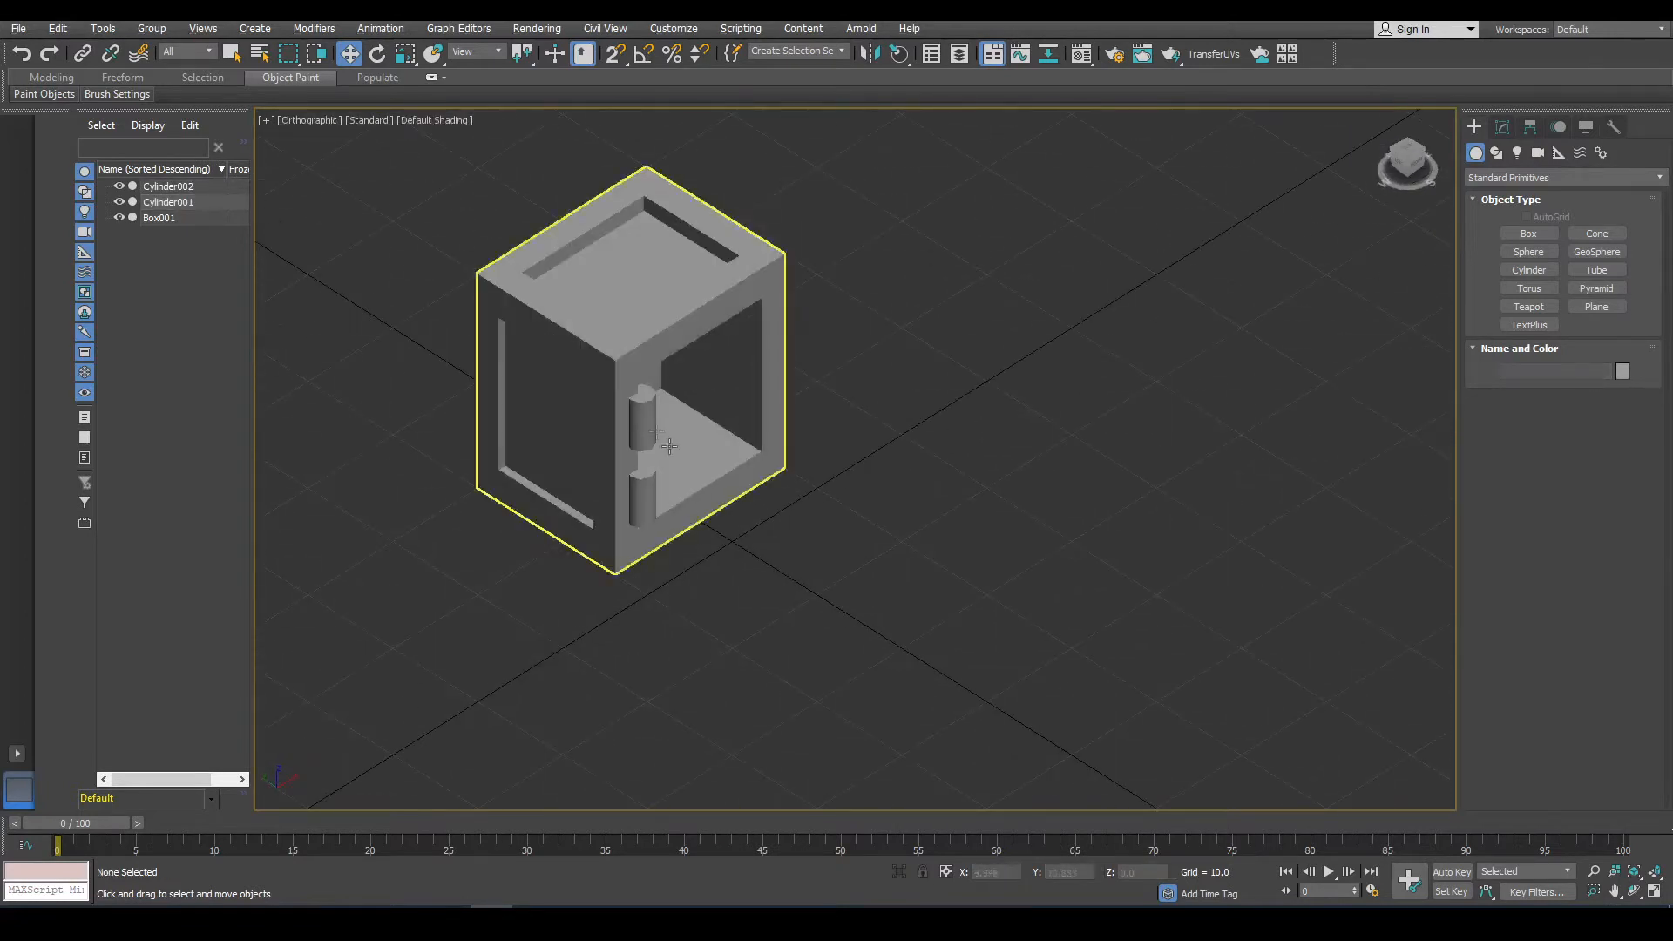
{"action": "scroll", "coordinate": [663, 388], "scroll_direction": "up", "scroll_amount": 4}
{"action": "scroll", "coordinate": [859, 570], "scroll_direction": "down", "scroll_amount": 6}
{"action": "left_click", "coordinate": [849, 562]}
{"action": "middle_click_drag", "start_coordinate": [850, 562], "coordinate": [745, 430], "text": "alt"}
{"action": "key", "text": "f"}
{"action": "scroll", "coordinate": [744, 430], "scroll_direction": "up", "scroll_amount": 2}
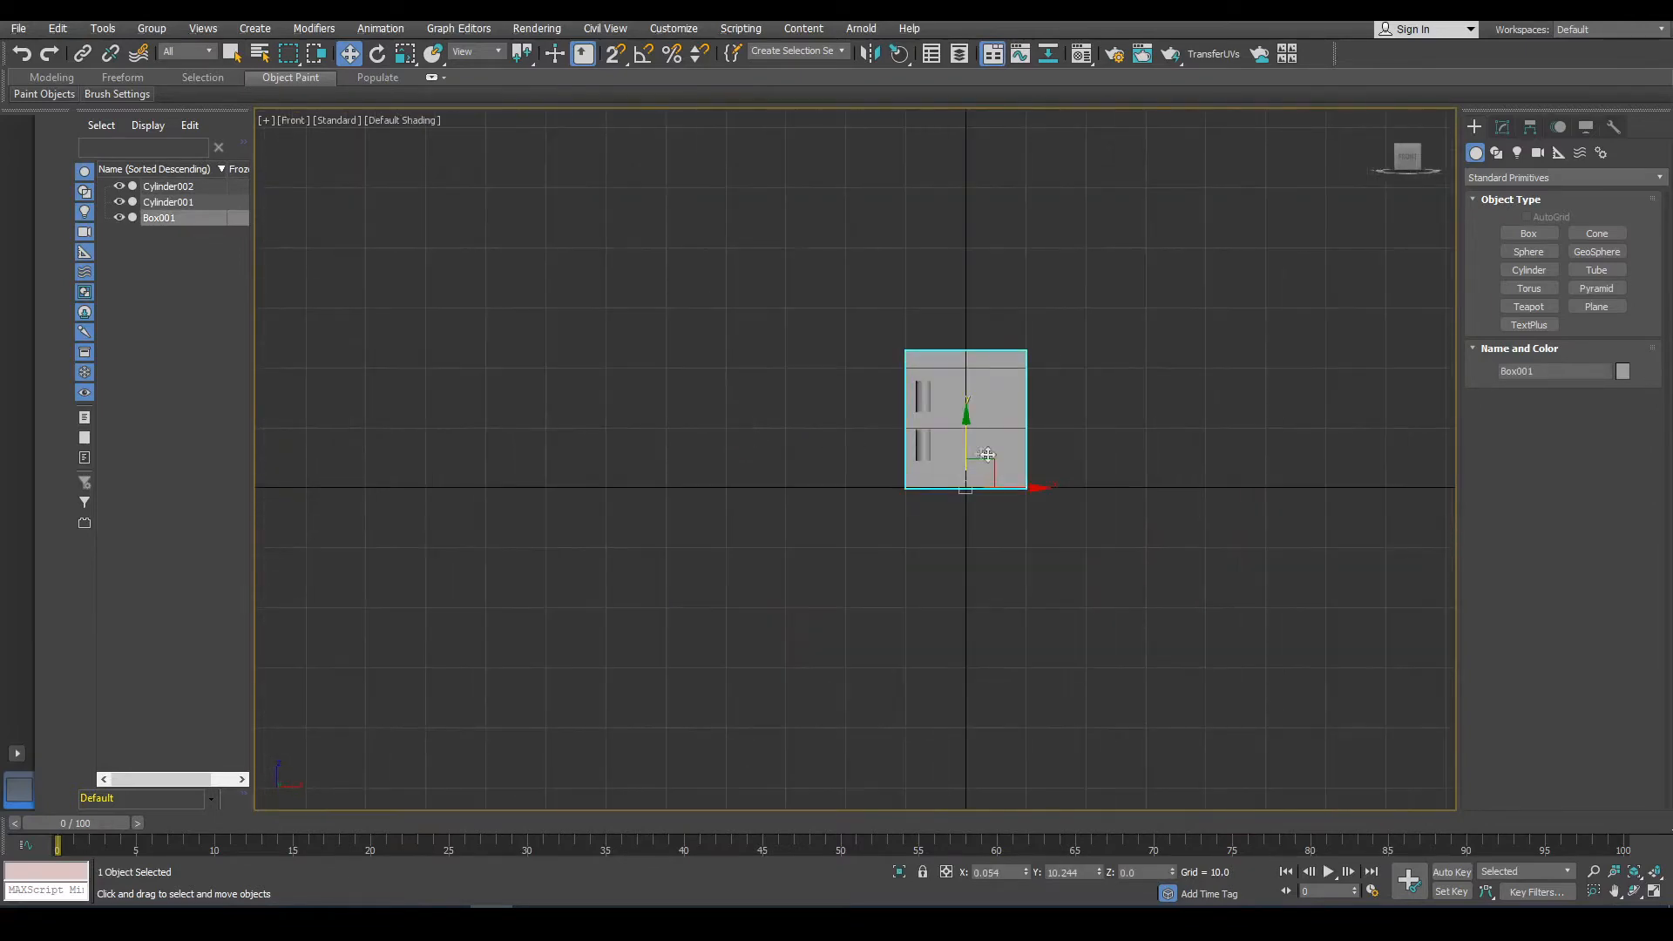
{"action": "scroll", "coordinate": [1028, 463], "scroll_direction": "down", "scroll_amount": 5}
{"action": "scroll", "coordinate": [1030, 470], "scroll_direction": "up", "scroll_amount": 8}
{"action": "key", "text": "F3"}
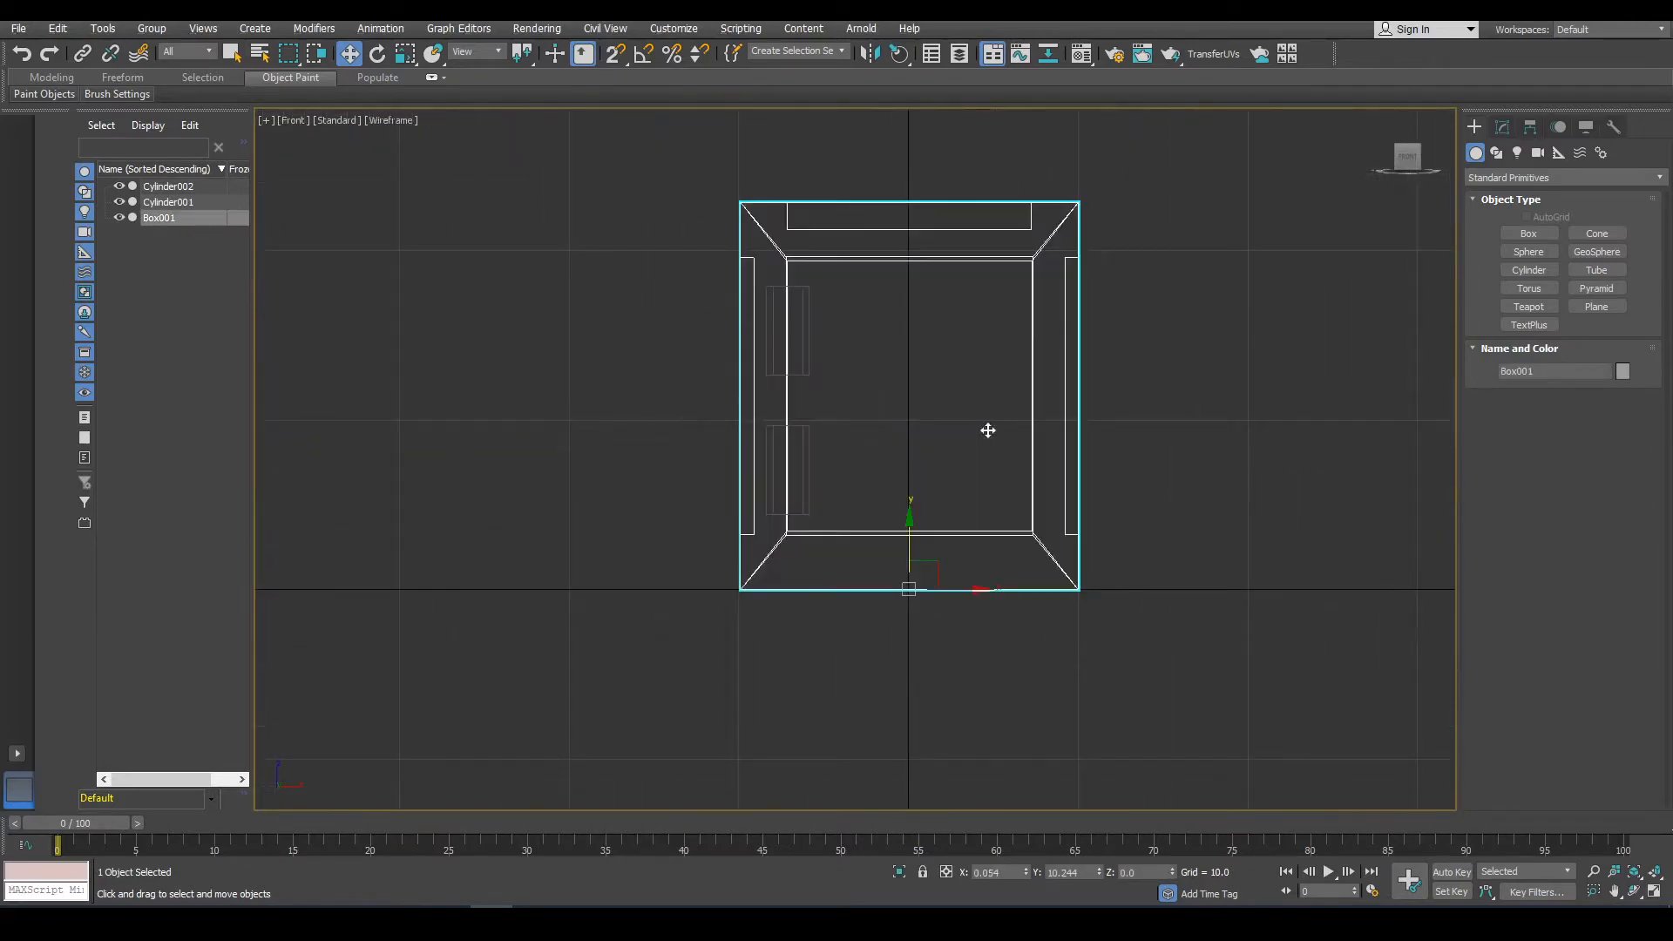
Create a thin box about 17 by 15 by 0.87 as a door over the cabinet's front opening.
{"action": "left_click", "coordinate": [1529, 234]}
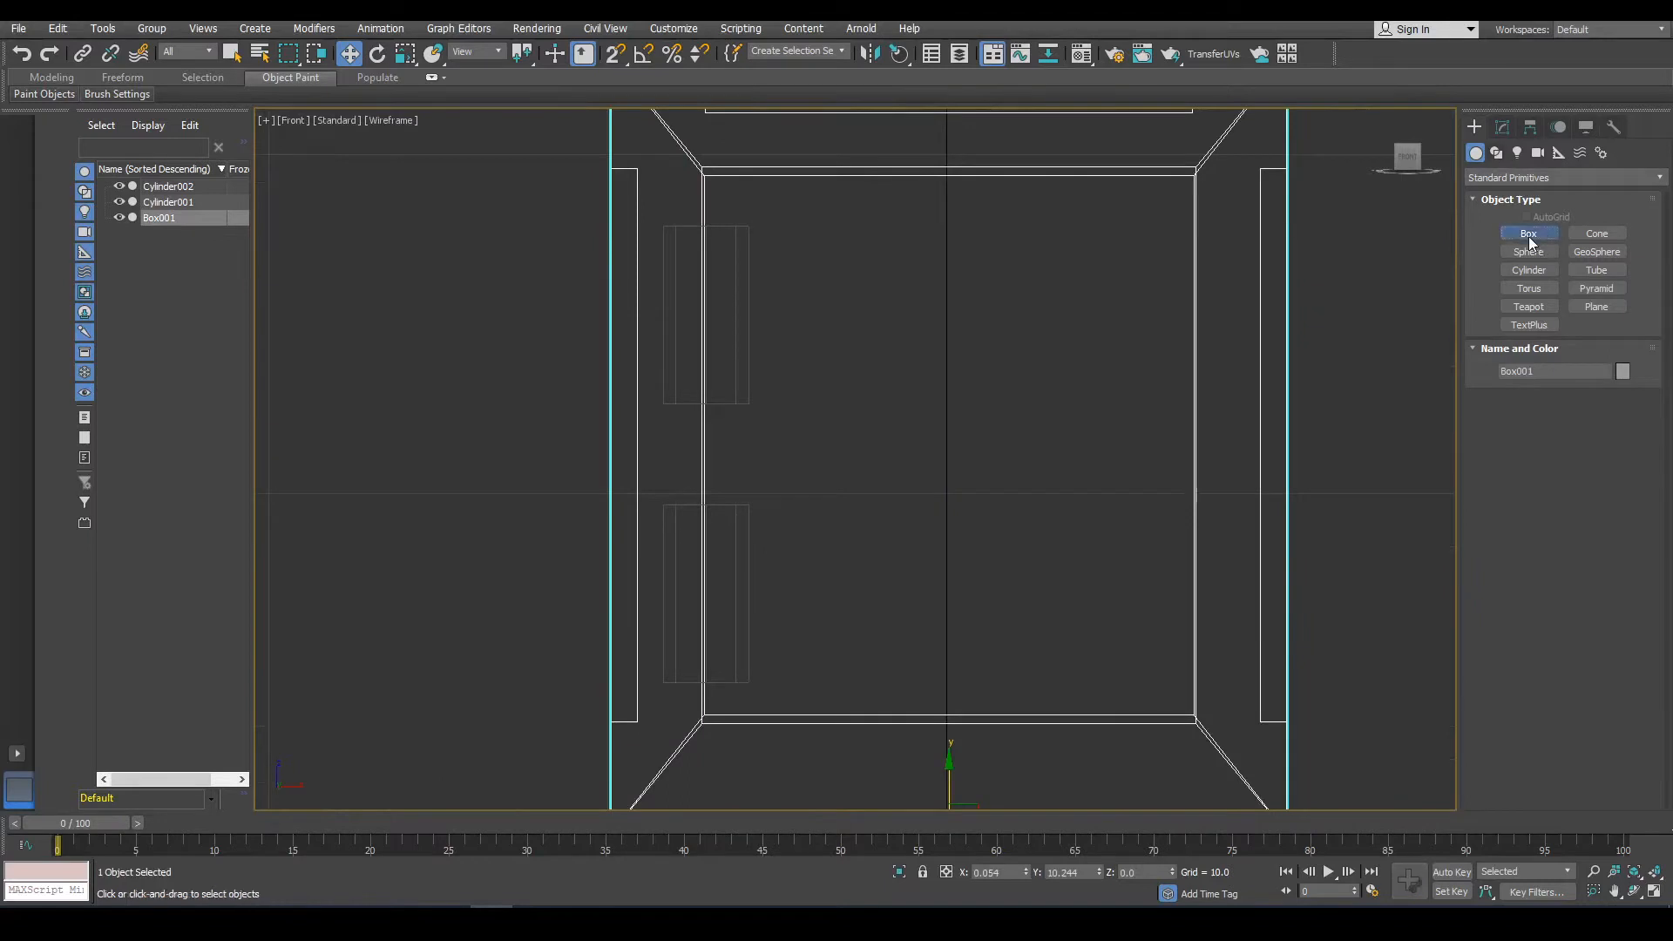
{"action": "scroll", "coordinate": [1044, 247], "scroll_direction": "down", "scroll_amount": 3}
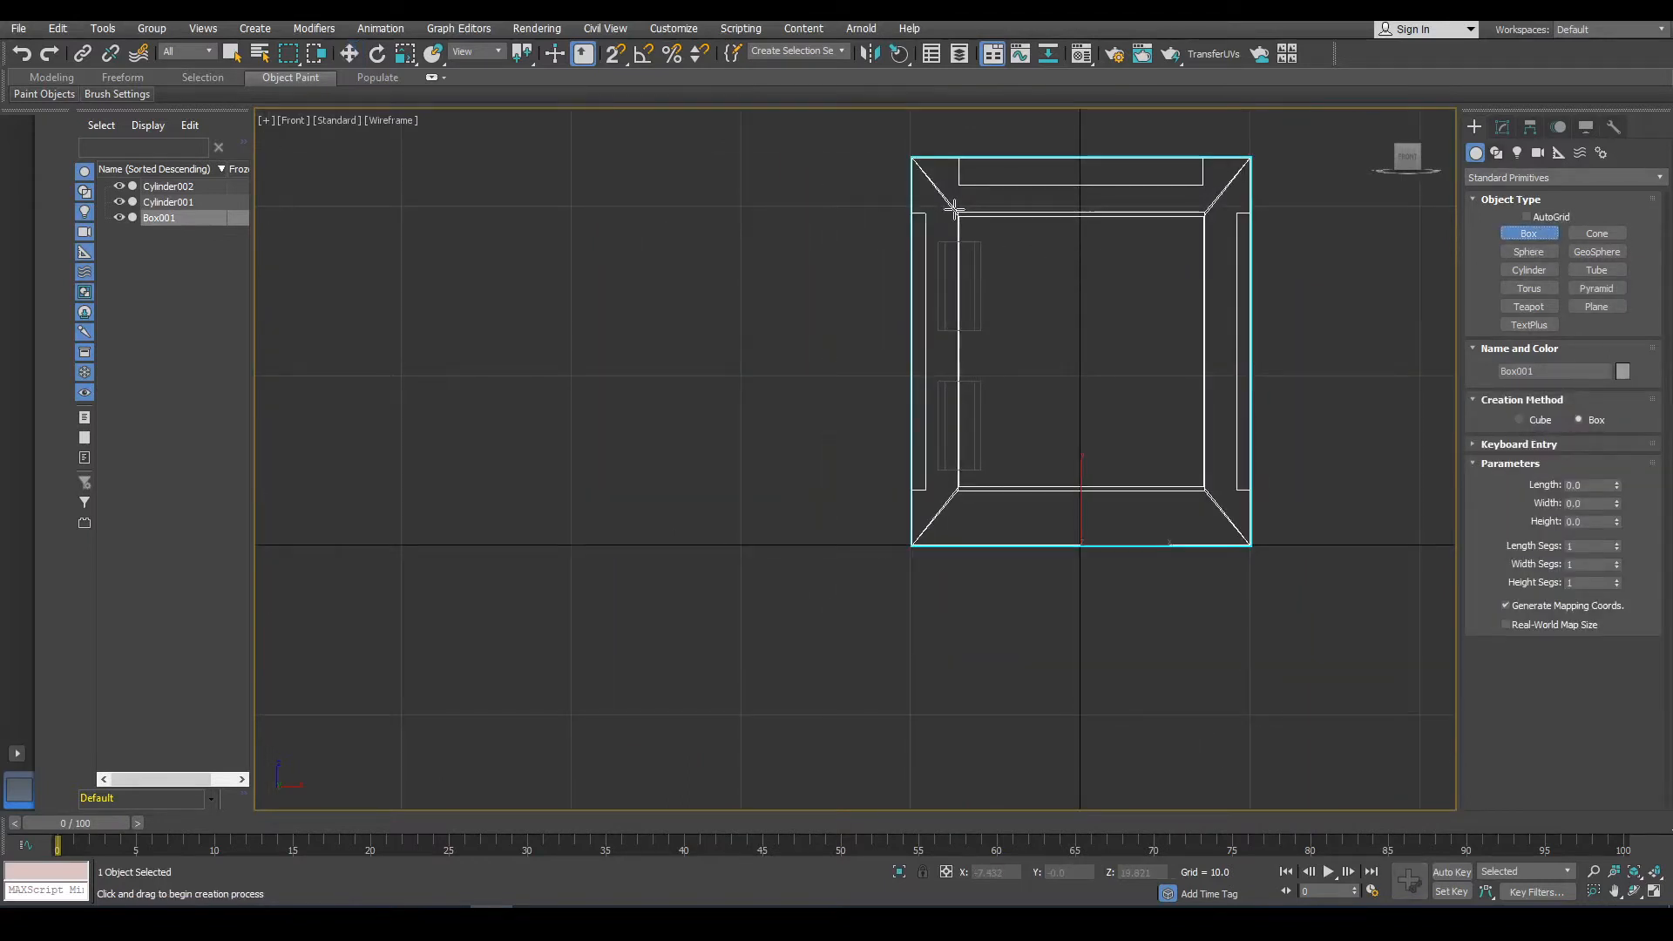
{"action": "left_click_drag", "start_coordinate": [953, 209], "coordinate": [1211, 499]}
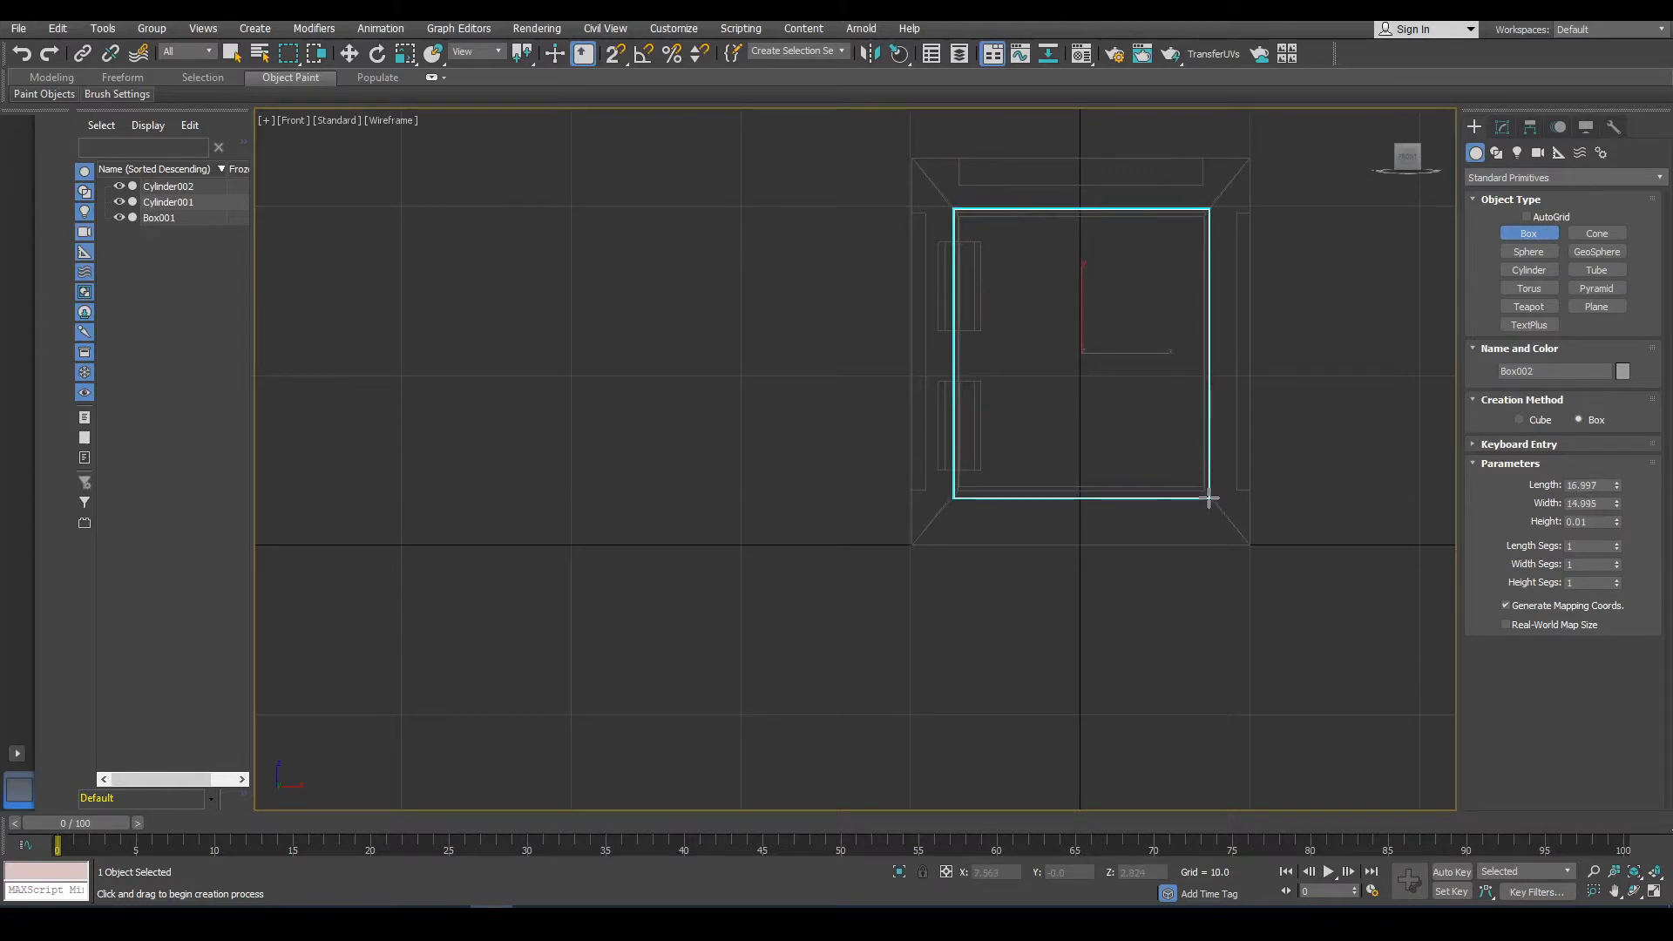
{"action": "left_click", "coordinate": [1253, 509]}
{"action": "middle_click_drag", "start_coordinate": [1281, 485], "coordinate": [1394, 571], "text": "alt"}
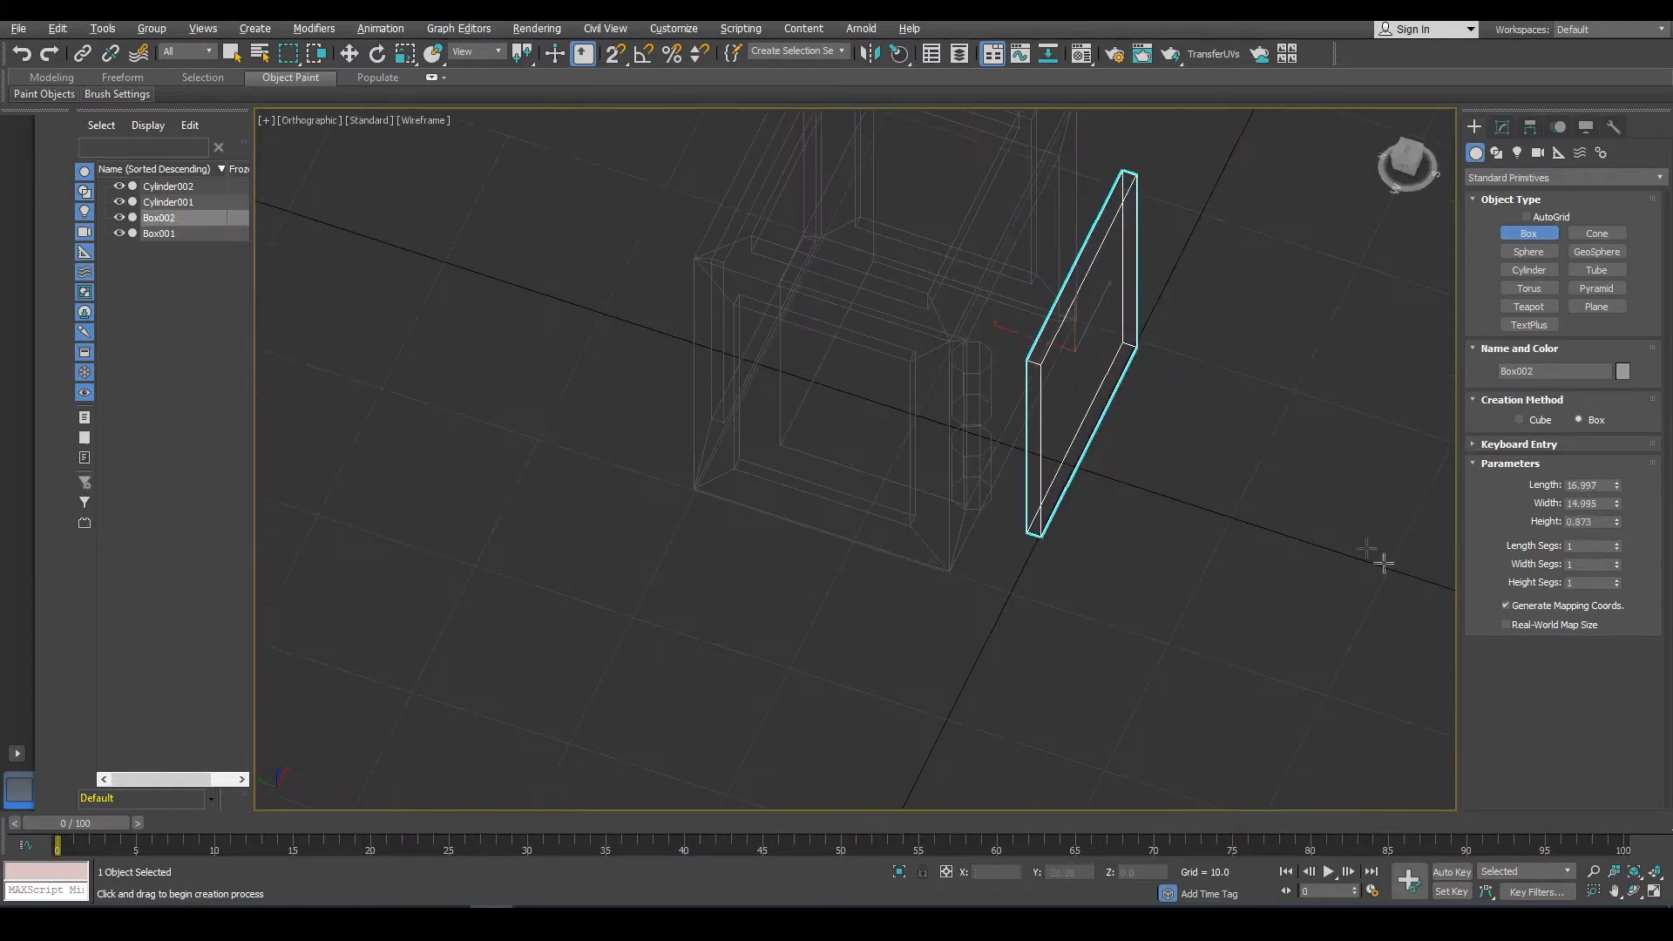
Move and scale the door panel so it sits against the cabinet's front opening.
{"action": "left_click", "coordinate": [405, 54]}
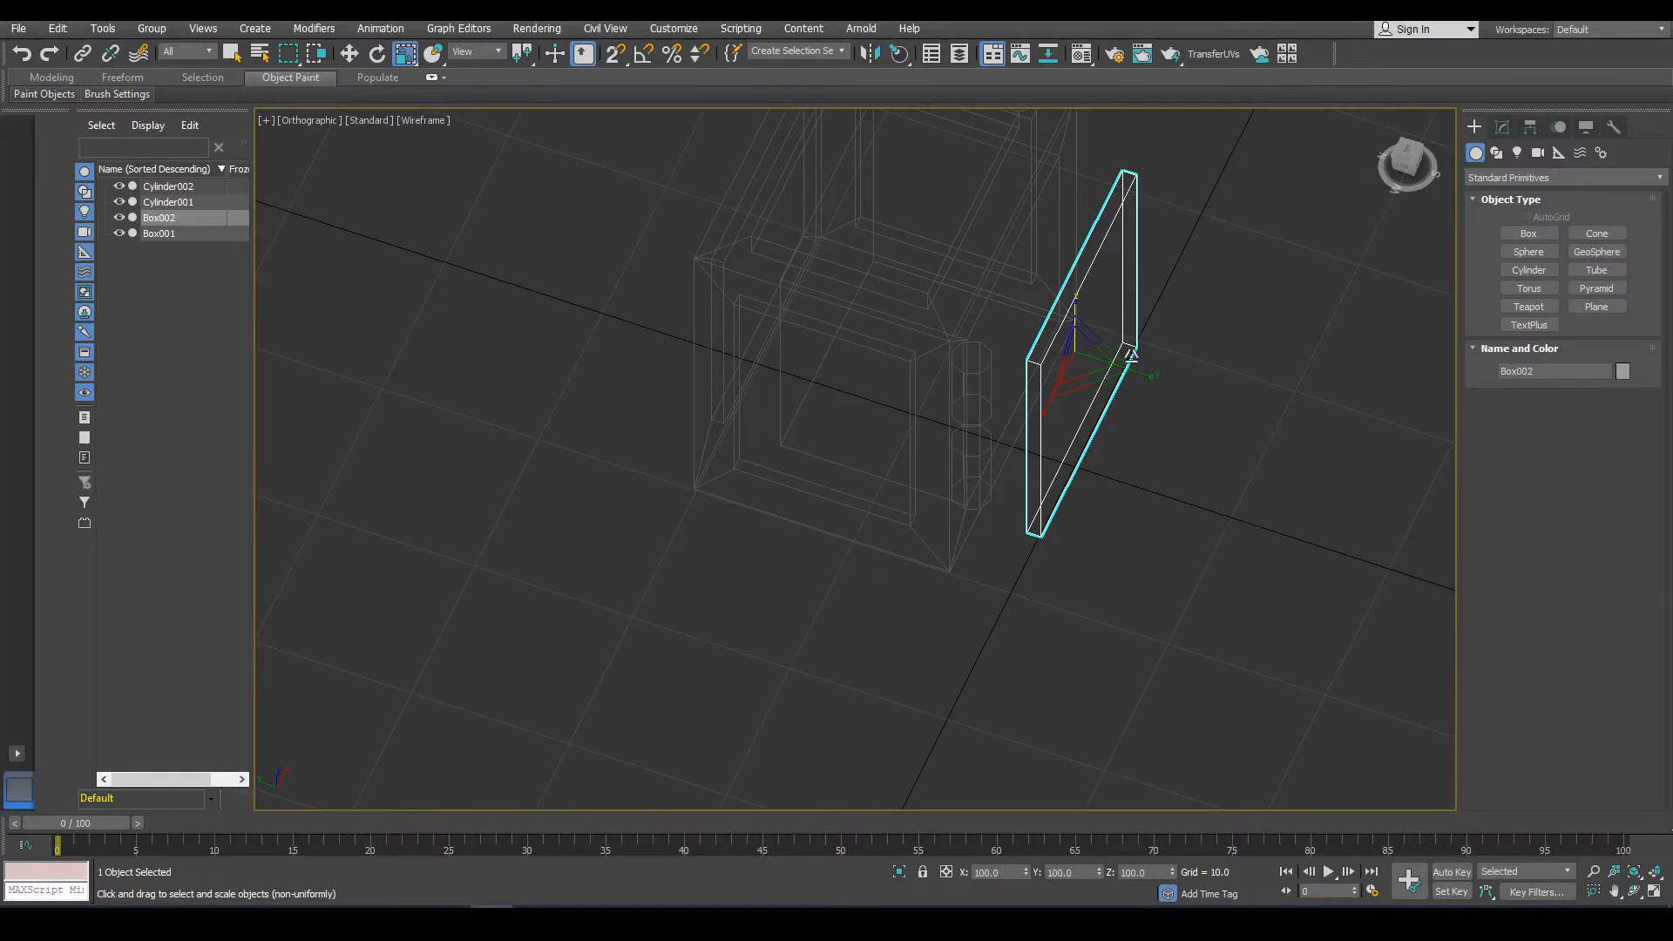
{"action": "left_click", "coordinate": [1140, 375]}
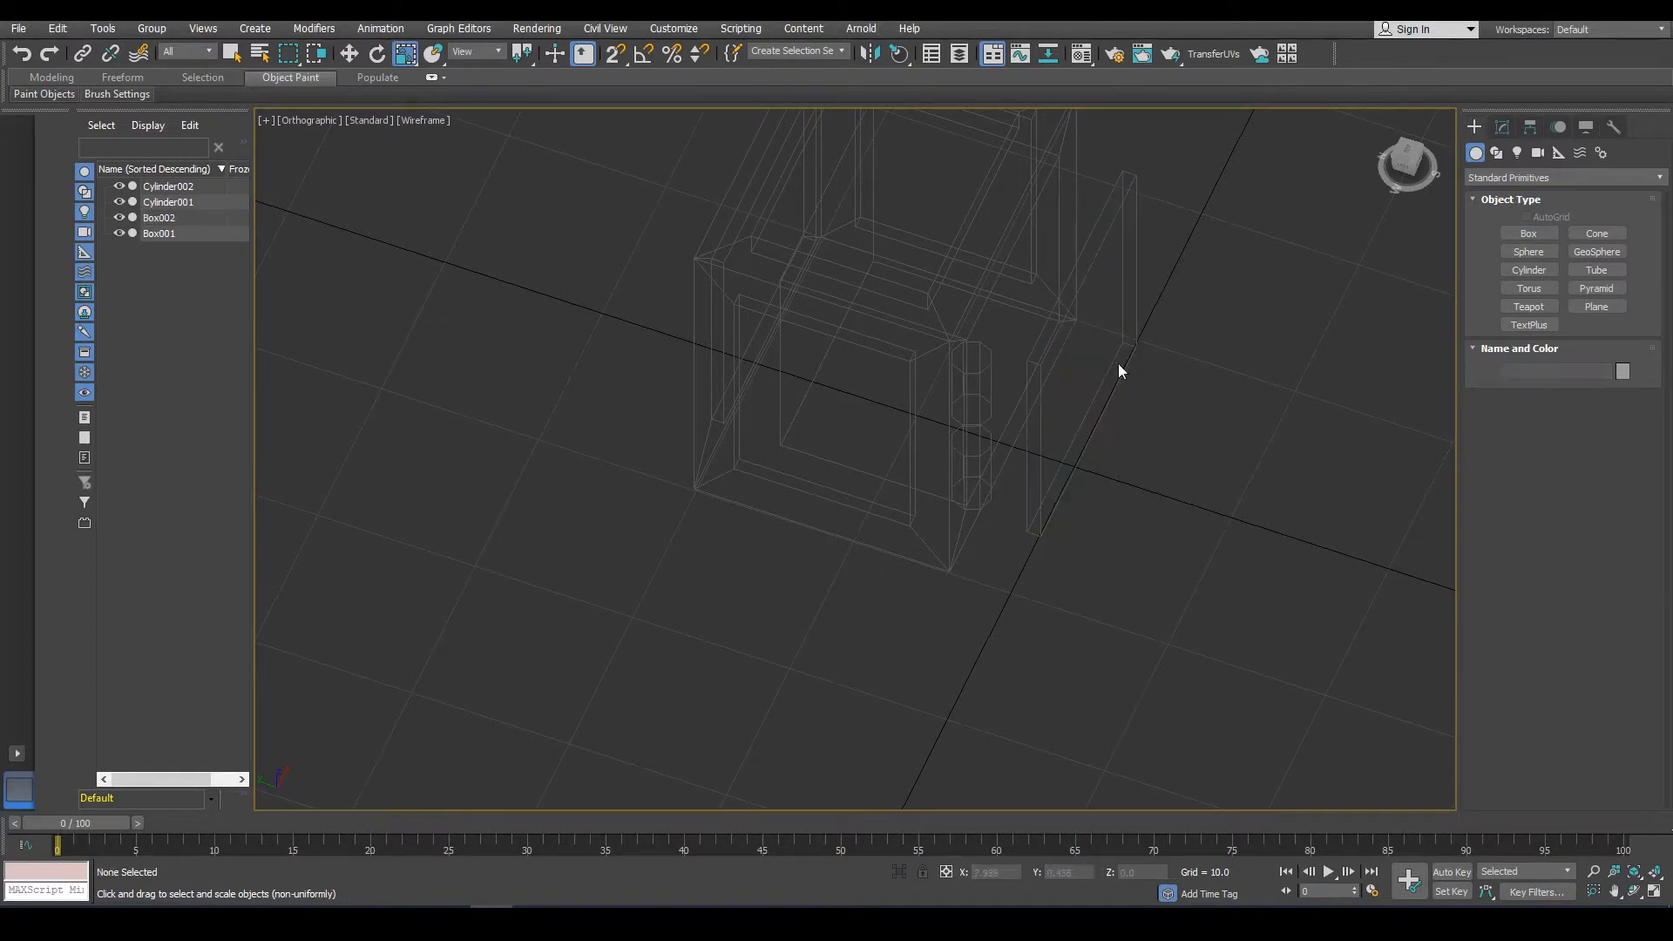
{"action": "left_click", "coordinate": [1121, 371]}
{"action": "left_click_drag", "start_coordinate": [1150, 375], "coordinate": [1262, 434]}
{"action": "key", "text": "w"}
{"action": "left_click_drag", "start_coordinate": [1025, 332], "coordinate": [963, 306]}
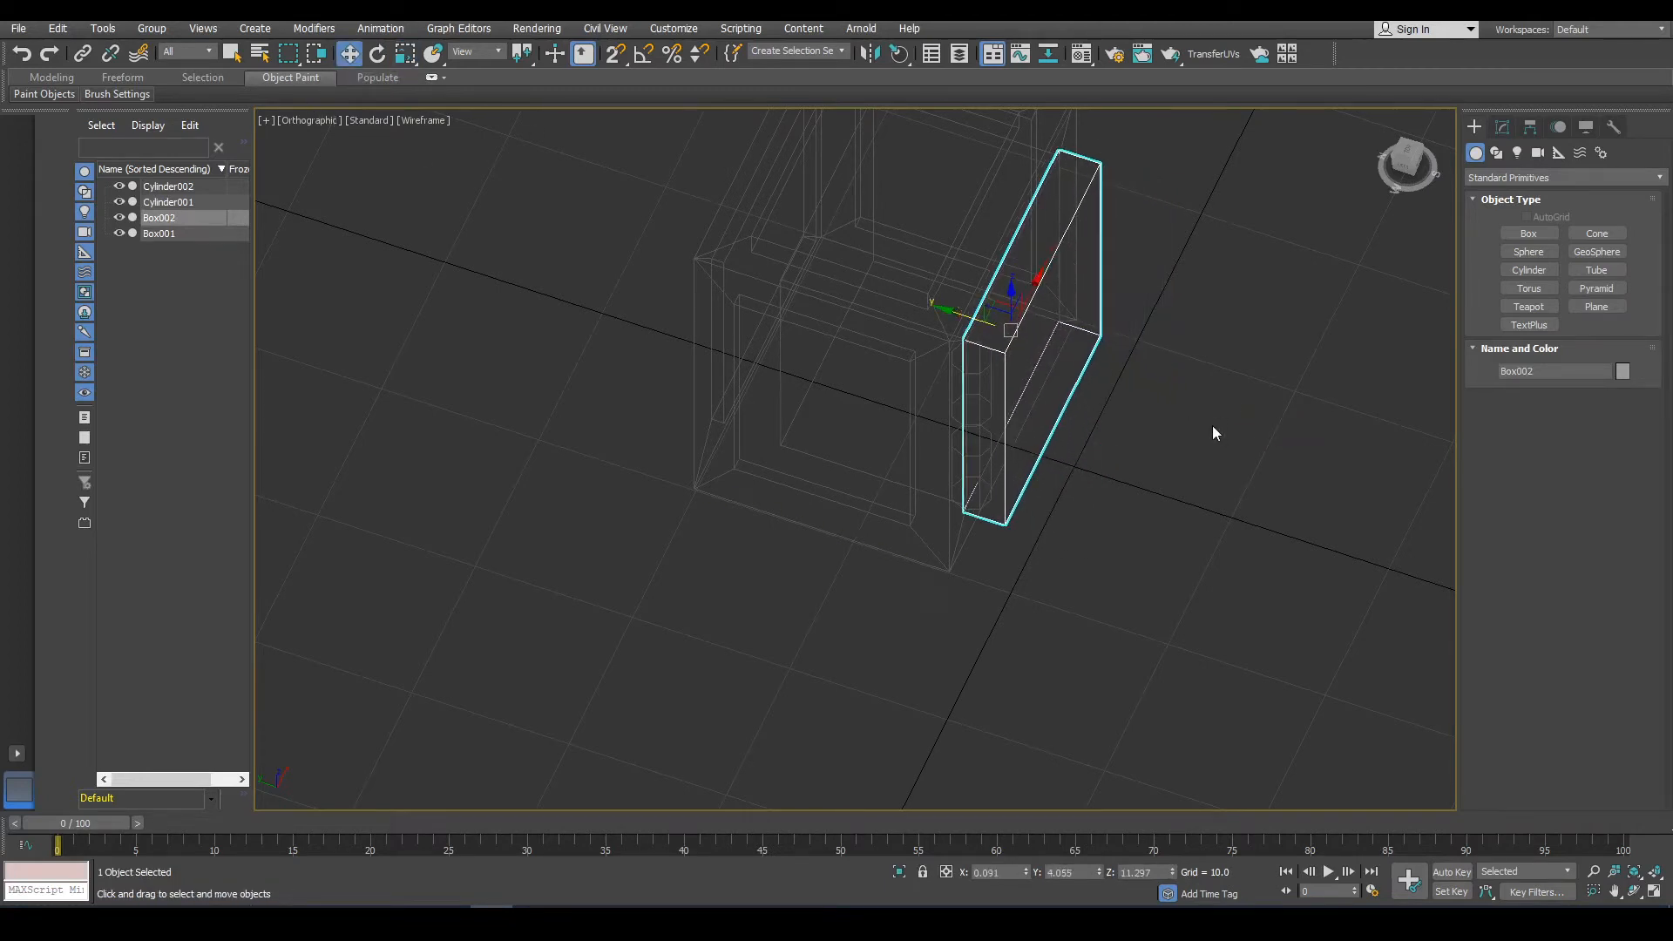
{"action": "scroll", "coordinate": [1008, 375], "scroll_direction": "up", "scroll_amount": 4}
{"action": "left_click", "coordinate": [405, 54]}
{"action": "left_click_drag", "start_coordinate": [1093, 312], "coordinate": [1081, 305]}
{"action": "middle_click_drag", "start_coordinate": [1080, 306], "coordinate": [981, 351], "text": "alt"}
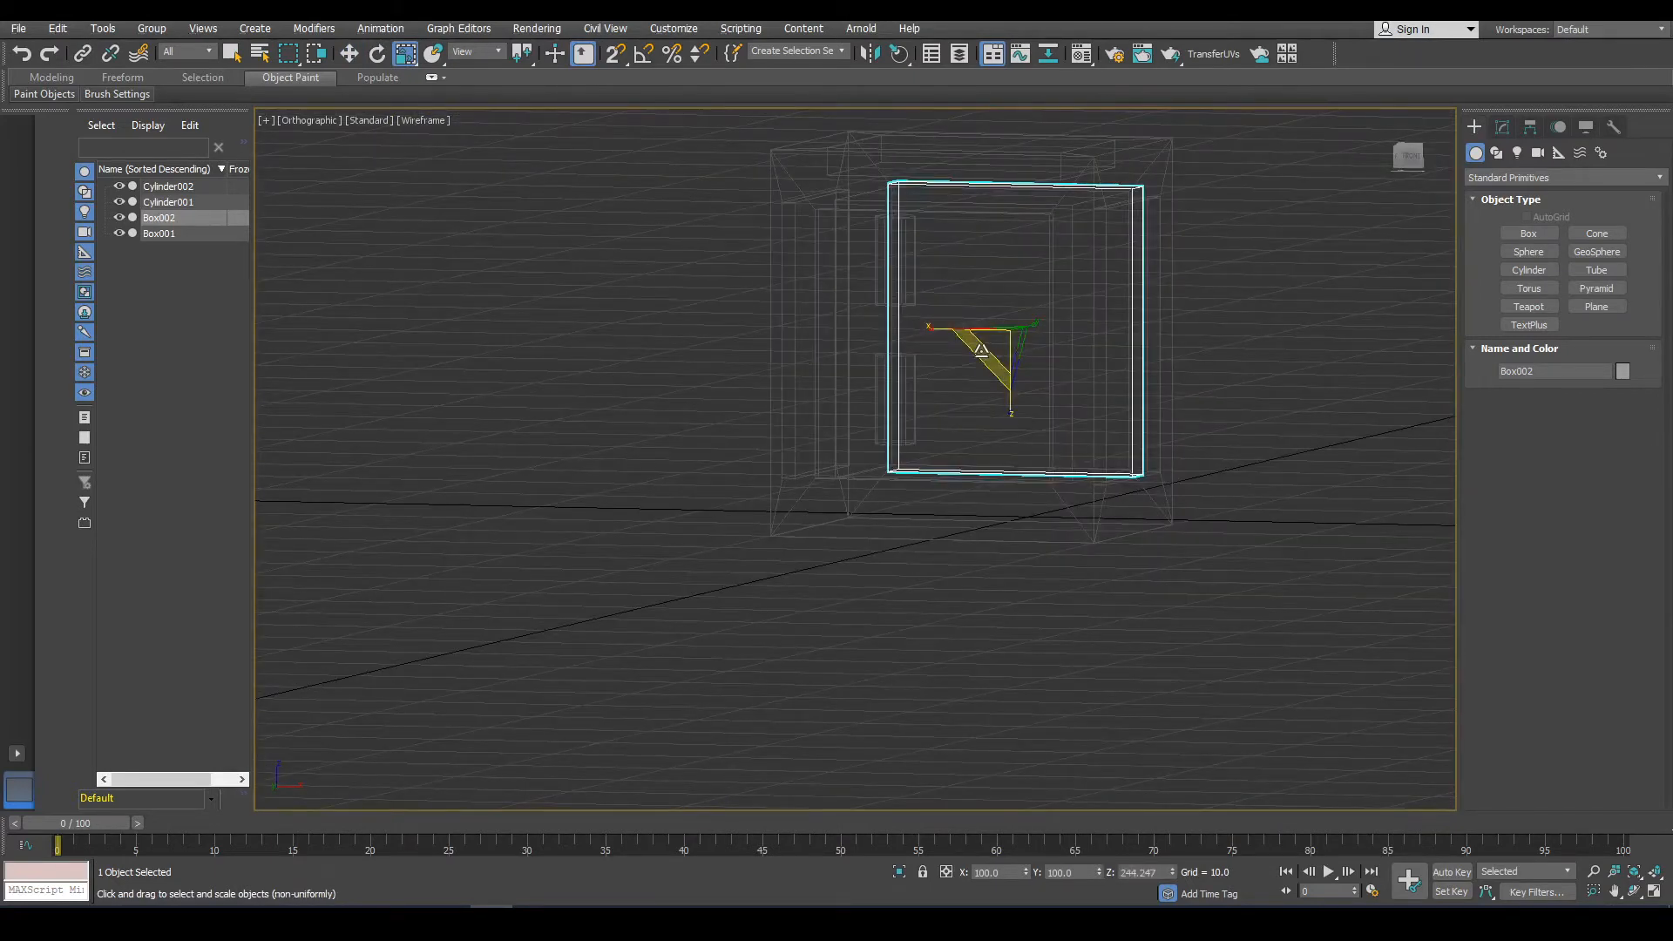
Select both hinge cylinders and check the door and hinges in shaded view.
{"action": "scroll", "coordinate": [876, 335], "scroll_direction": "up", "scroll_amount": 5}
{"action": "left_click", "coordinate": [856, 252]}
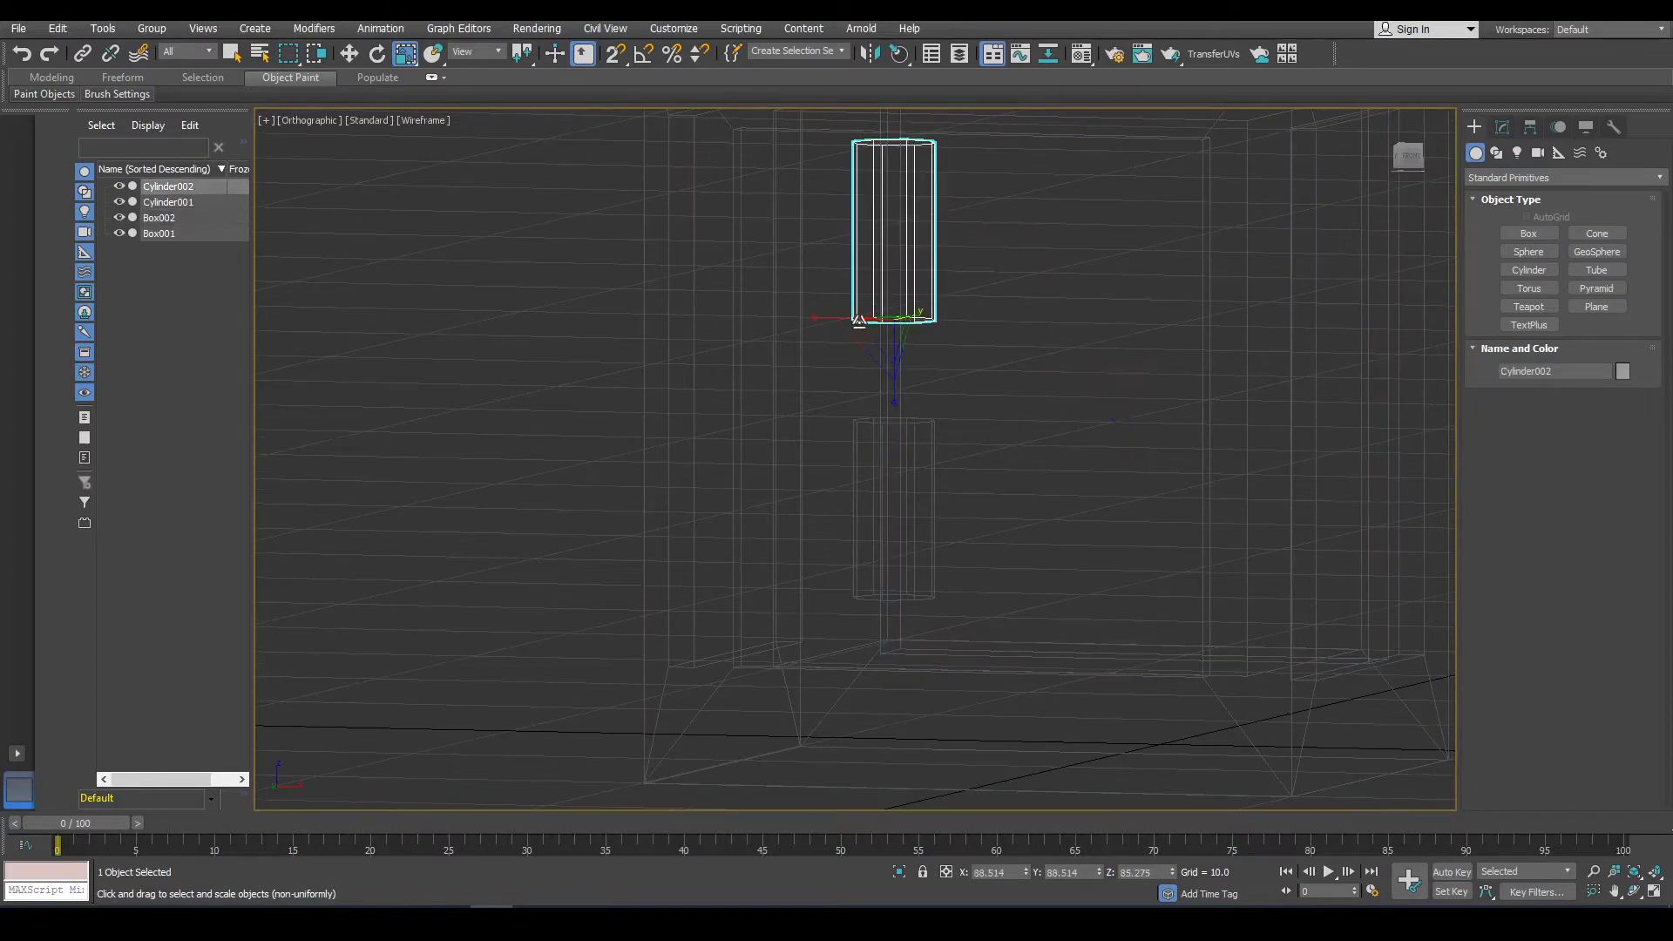
{"action": "left_click", "coordinate": [863, 444], "text": "ctrl"}
{"action": "left_click", "coordinate": [348, 55]}
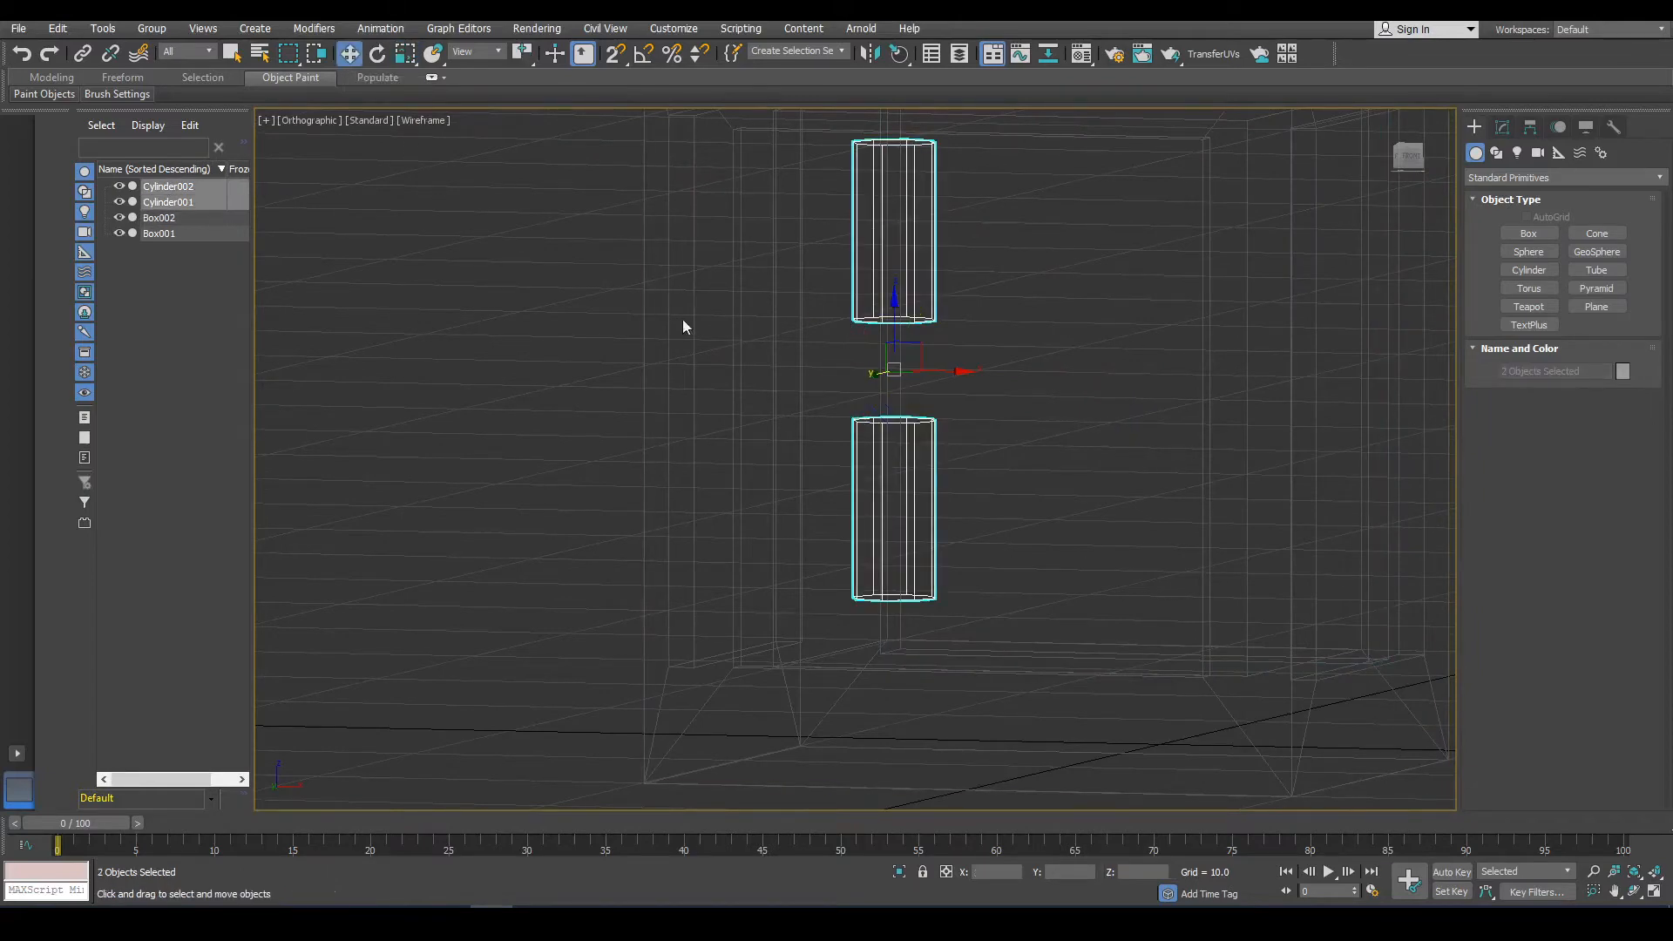
{"action": "mouse_move", "coordinate": [683, 325]}
{"action": "middle_mouse_down", "text": "alt"}
{"action": "mouse_move", "coordinate": [665, 369]}
{"action": "mouse_move", "coordinate": [975, 387]}
{"action": "mouse_move", "coordinate": [945, 401]}
{"action": "mouse_move", "coordinate": [950, 499]}
{"action": "mouse_move", "coordinate": [1057, 489]}
{"action": "mouse_move", "coordinate": [1240, 605]}
{"action": "middle_mouse_up", "text": "alt"}
{"action": "key", "text": "F3"}
{"action": "left_click", "coordinate": [1298, 747]}
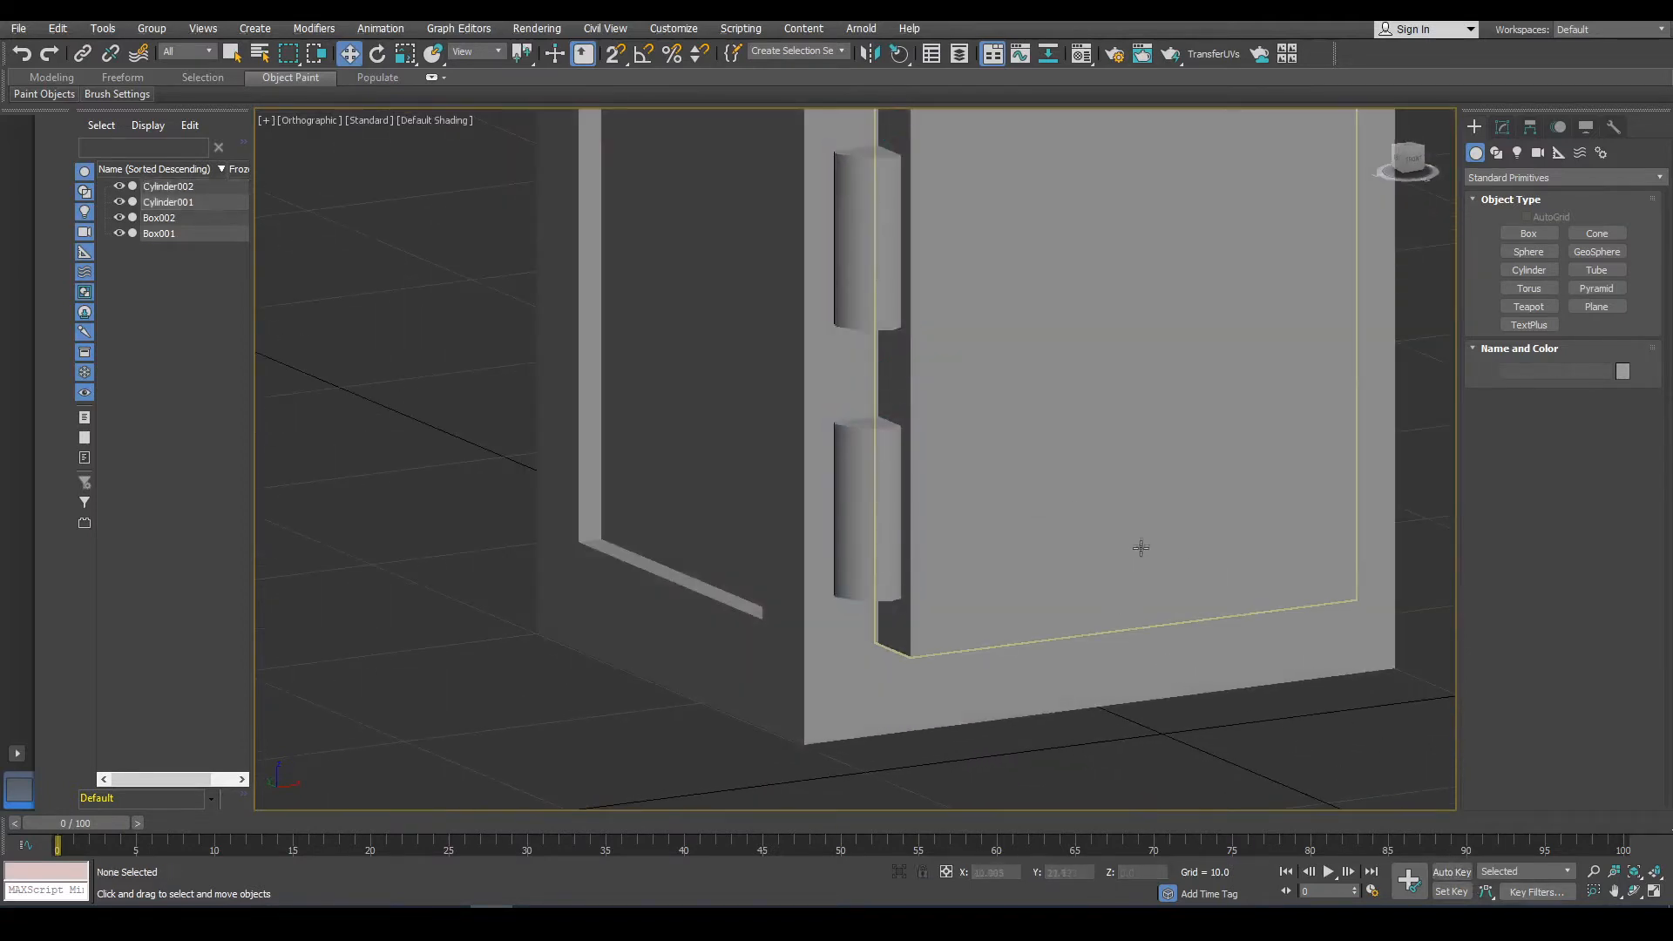
Select the door panel and convert it to an editable poly.
{"action": "left_click", "coordinate": [1137, 552]}
{"action": "mouse_move", "coordinate": [1137, 552]}
{"action": "middle_mouse_down", "text": "alt"}
{"action": "mouse_move", "coordinate": [1090, 608]}
{"action": "mouse_move", "coordinate": [1151, 572]}
{"action": "middle_mouse_up", "text": "alt"}
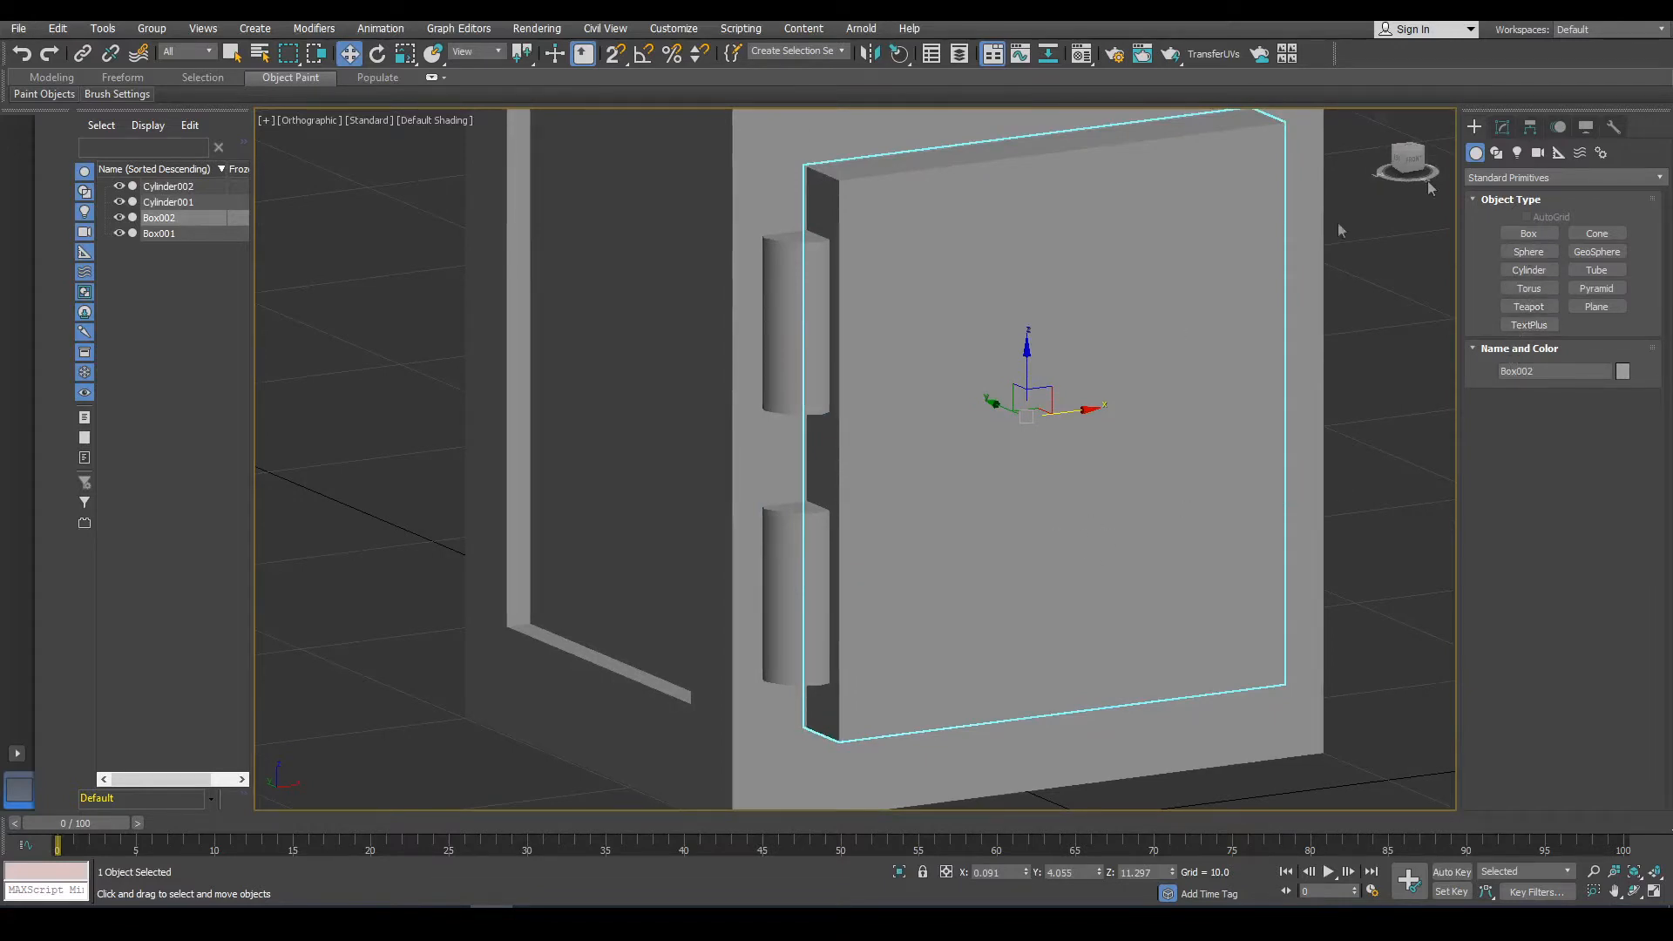
{"action": "right_click", "coordinate": [1150, 384]}
{"action": "mouse_move", "coordinate": [1255, 572]}
{"action": "left_click", "coordinate": [1324, 590]}
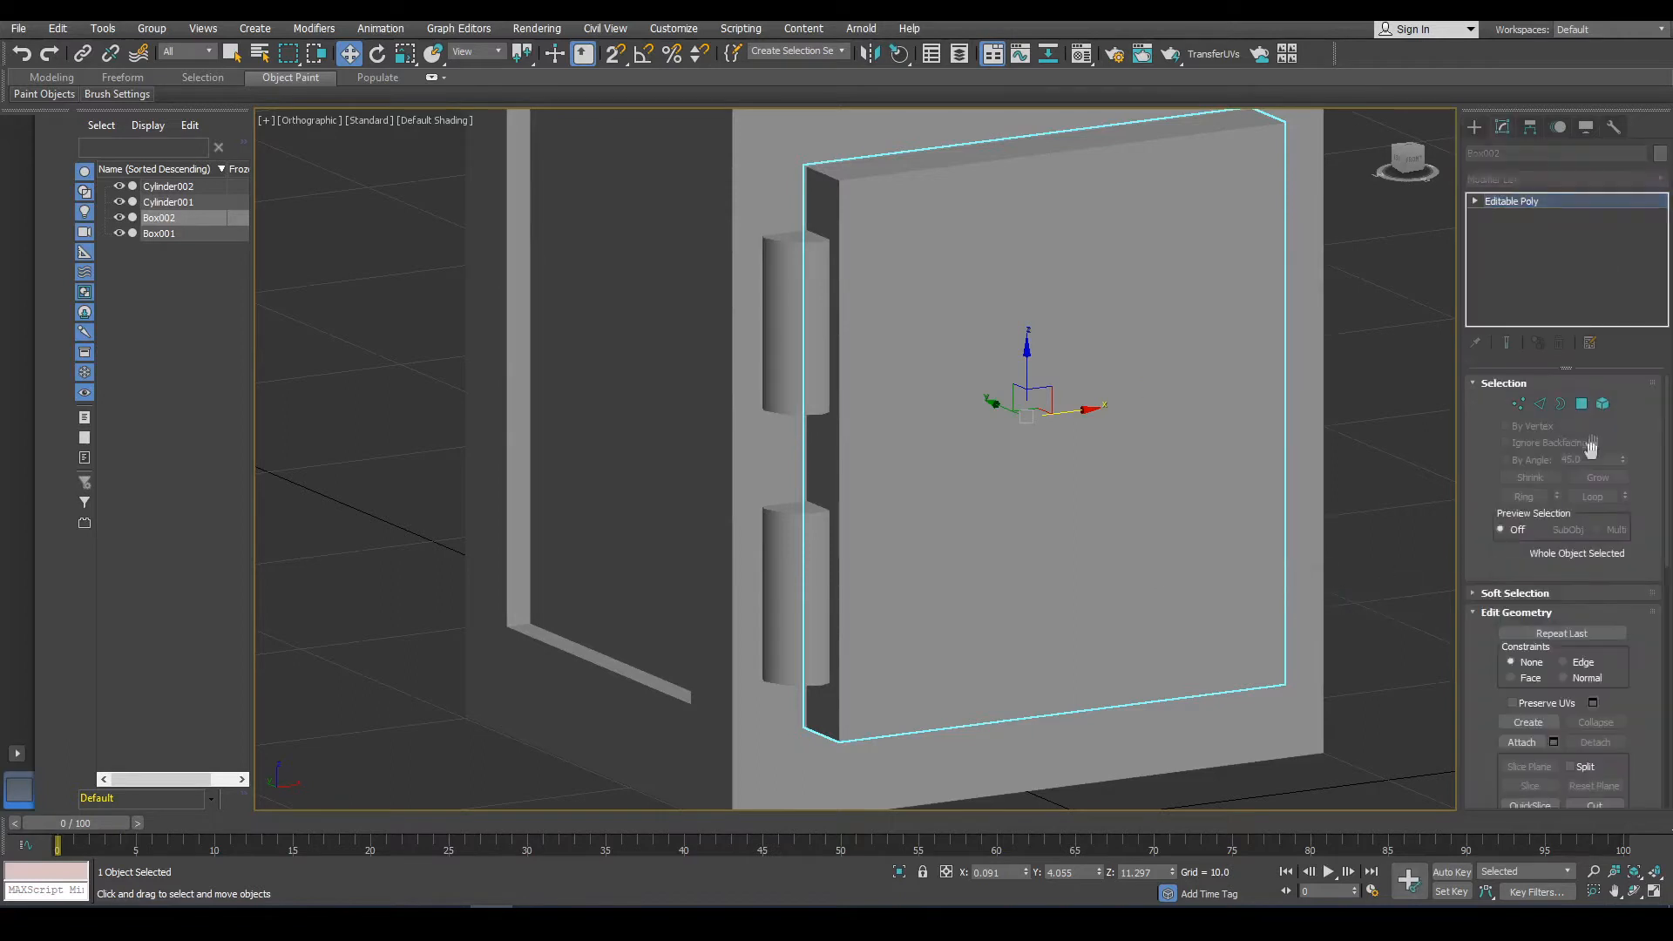
Inset the door's front polygon by 2.258.
{"action": "left_click", "coordinate": [1581, 404]}
{"action": "left_click", "coordinate": [1250, 498]}
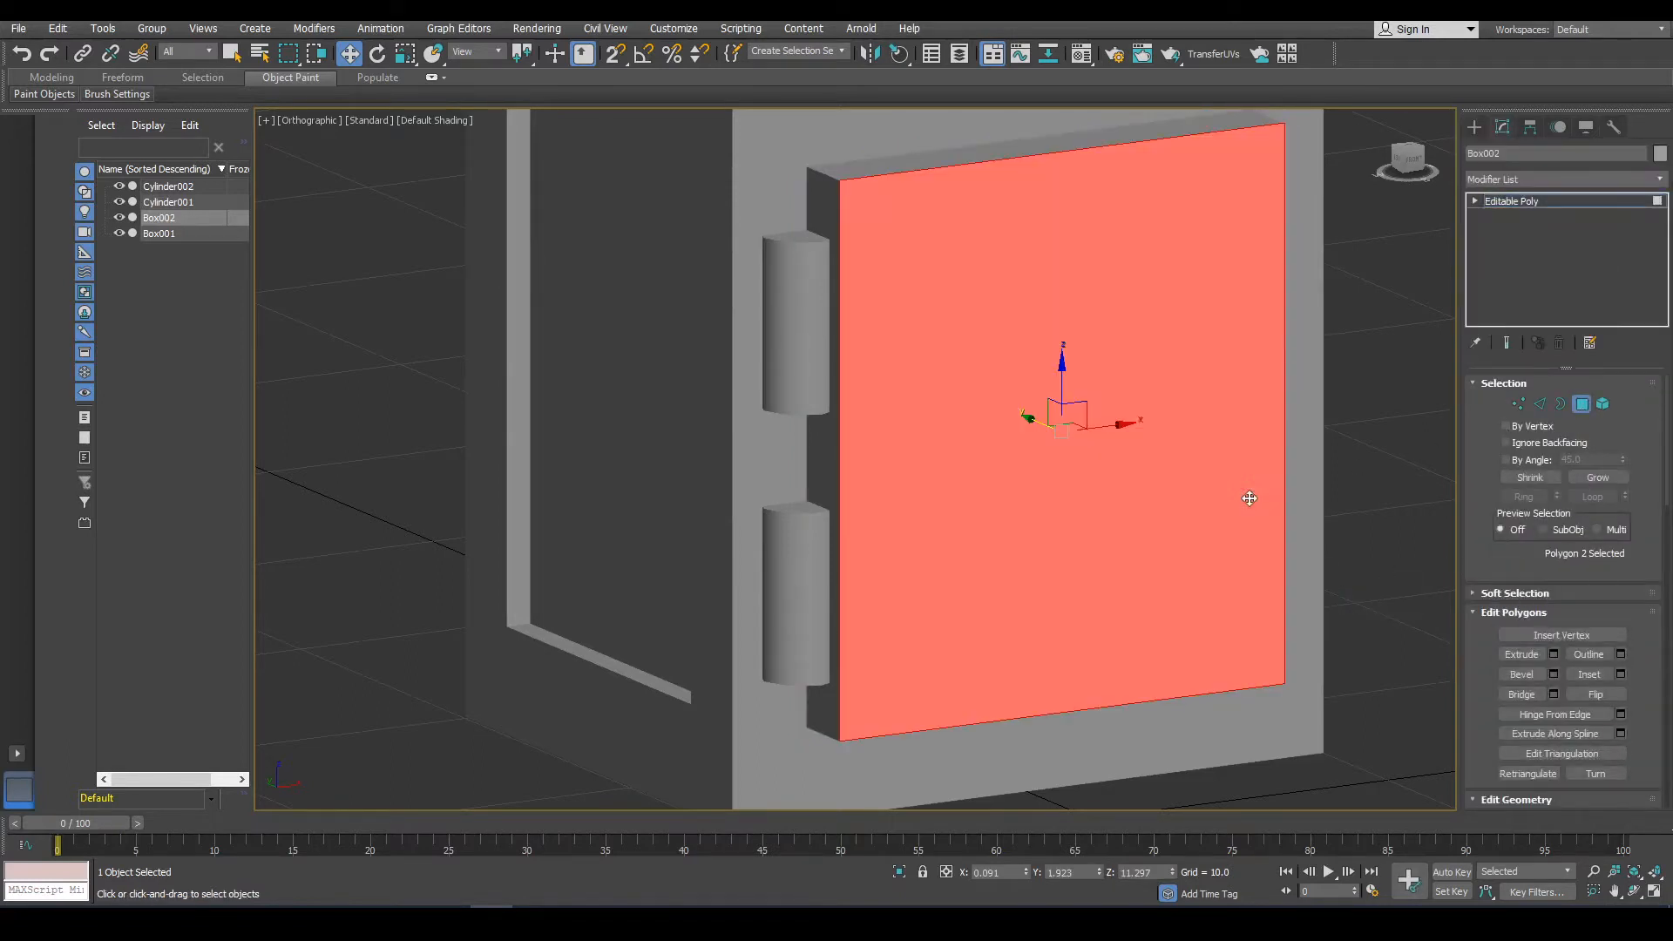
{"action": "left_click", "coordinate": [1620, 675]}
{"action": "left_click_drag", "start_coordinate": [868, 488], "coordinate": [871, 449]}
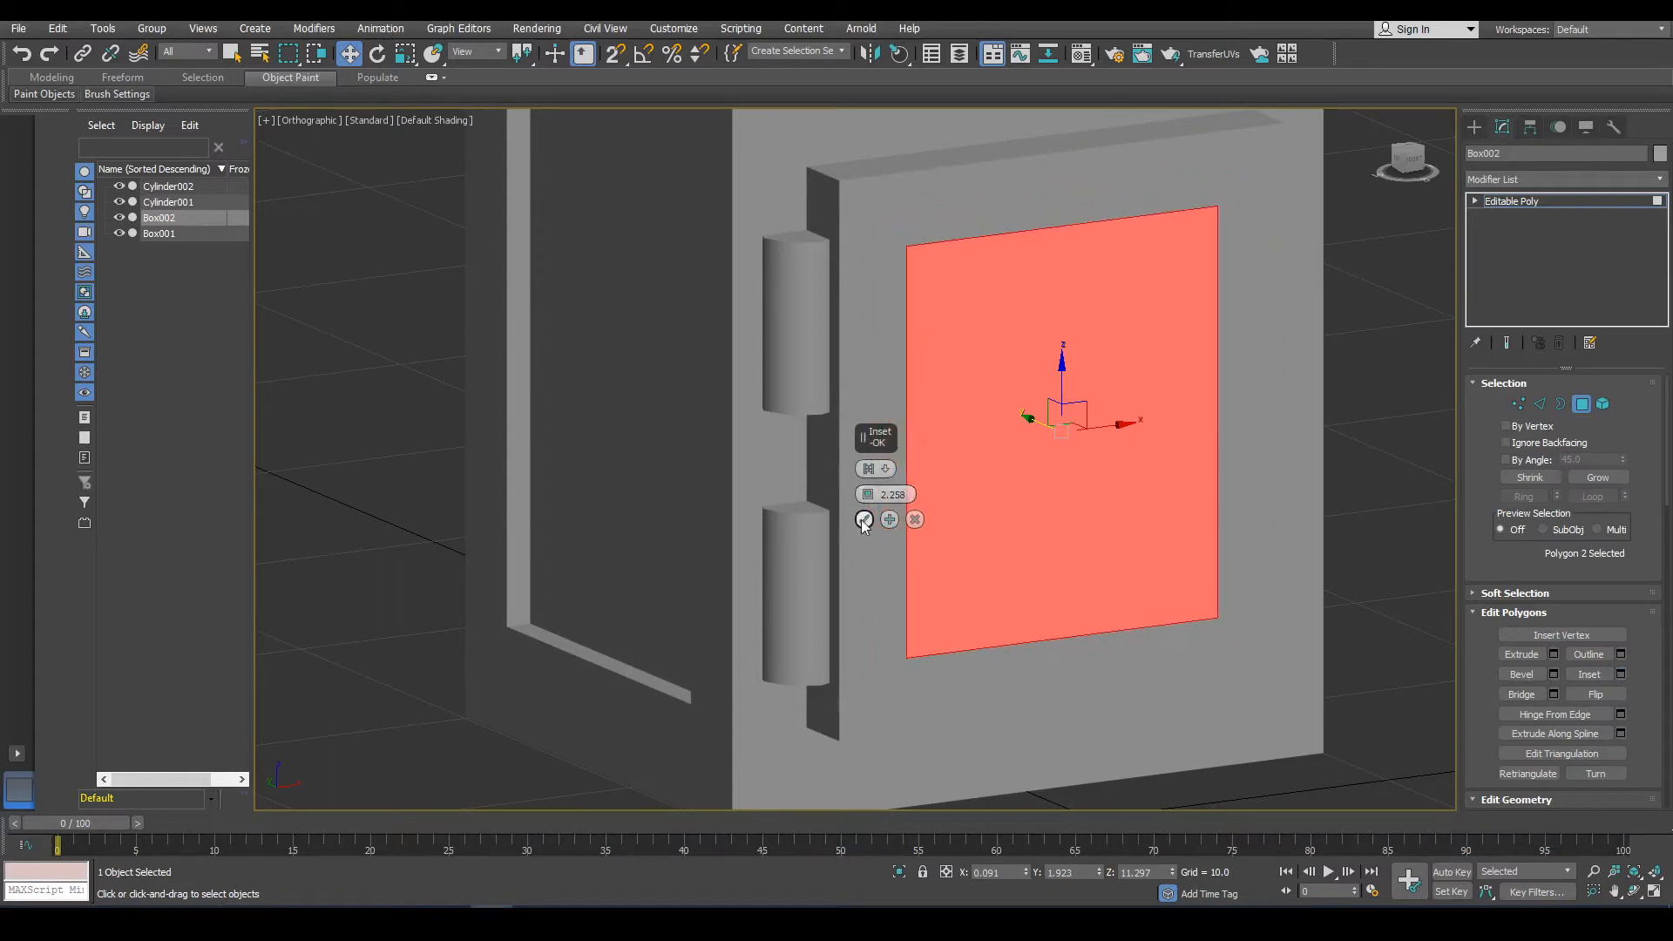
{"action": "left_click", "coordinate": [863, 520]}
Extrude the inset door polygon inward by -0.322, then deselect it.
{"action": "left_click", "coordinate": [1554, 654]}
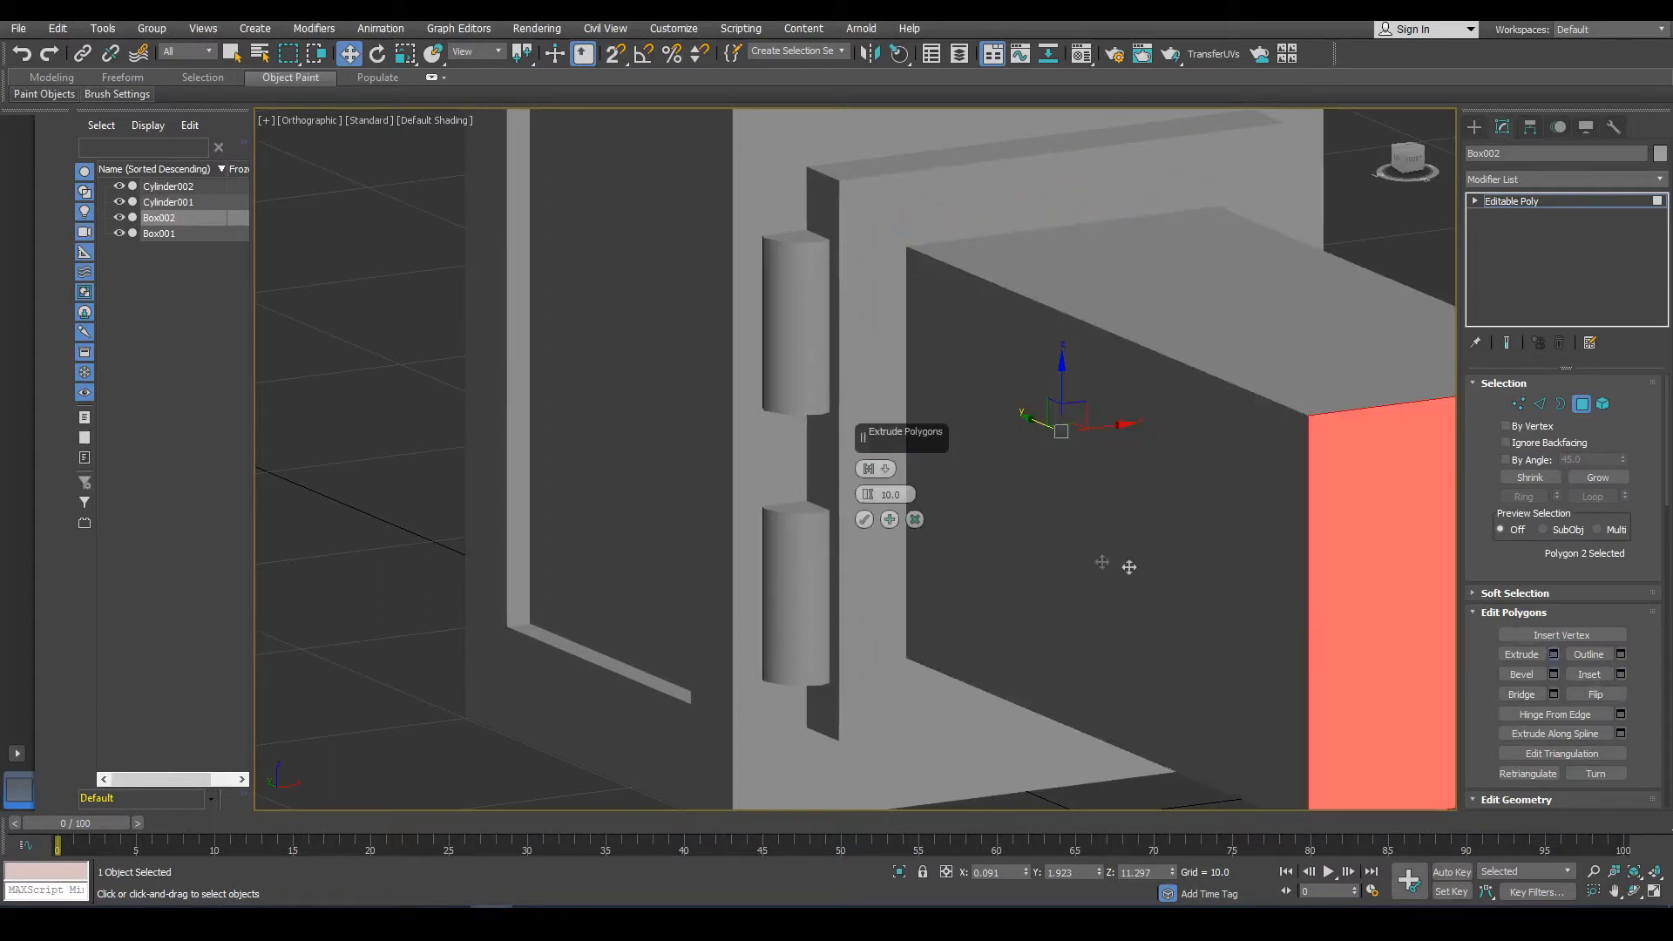
{"action": "left_click_drag", "start_coordinate": [868, 494], "coordinate": [901, 845]}
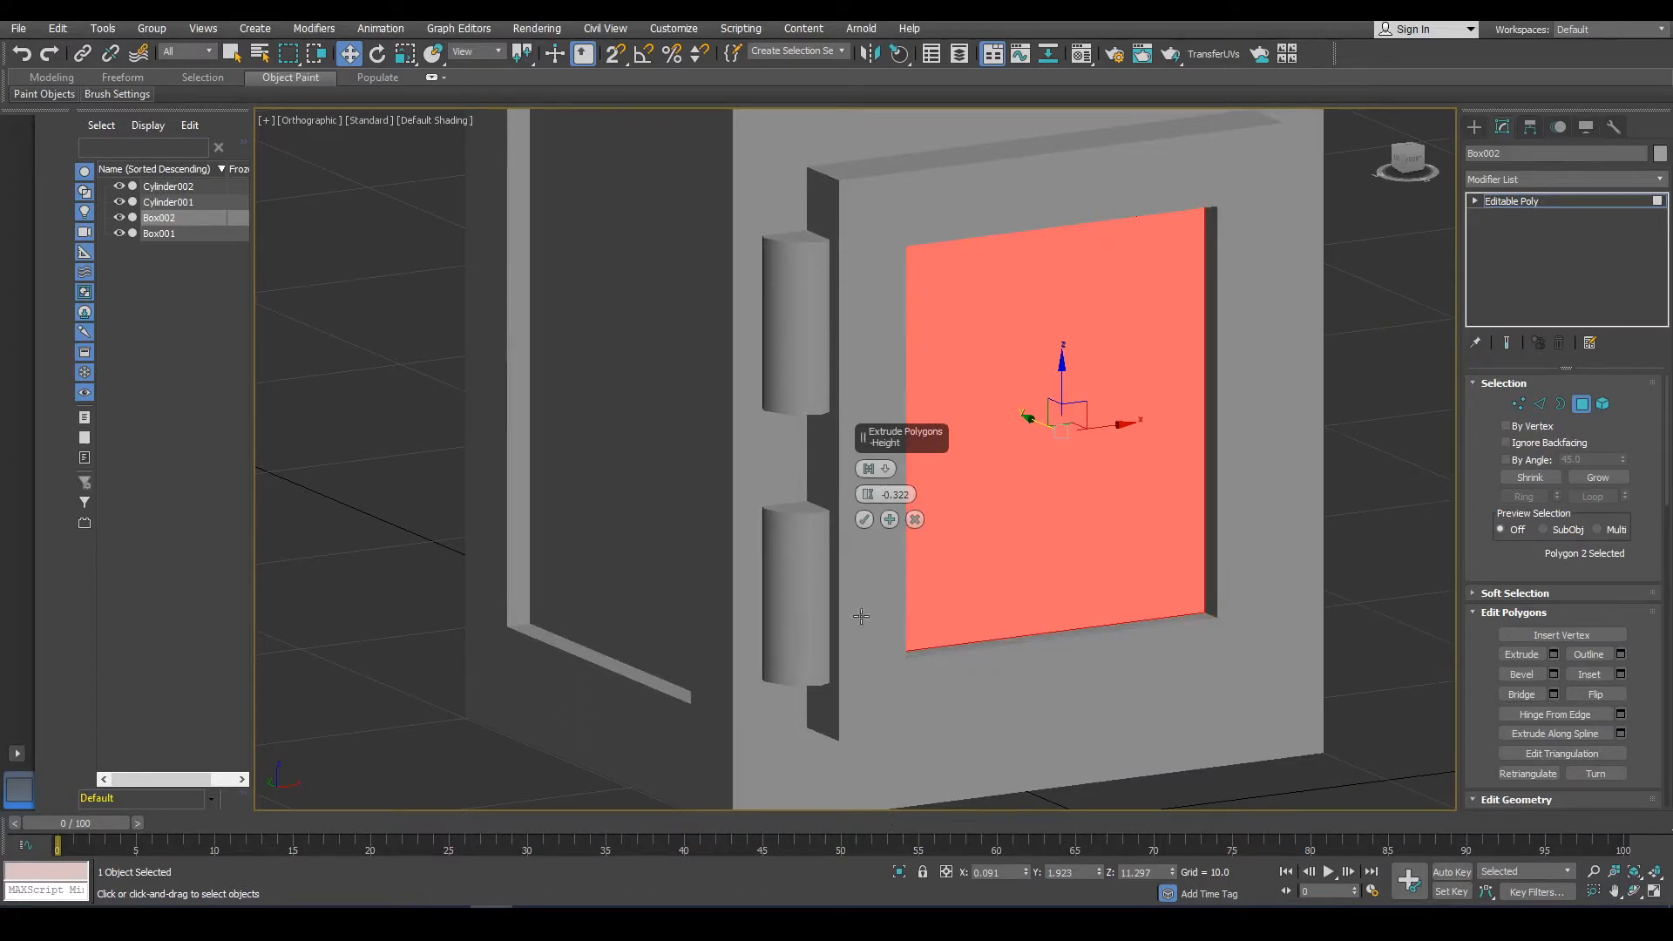
{"action": "left_click", "coordinate": [868, 521]}
{"action": "left_click", "coordinate": [1320, 669]}
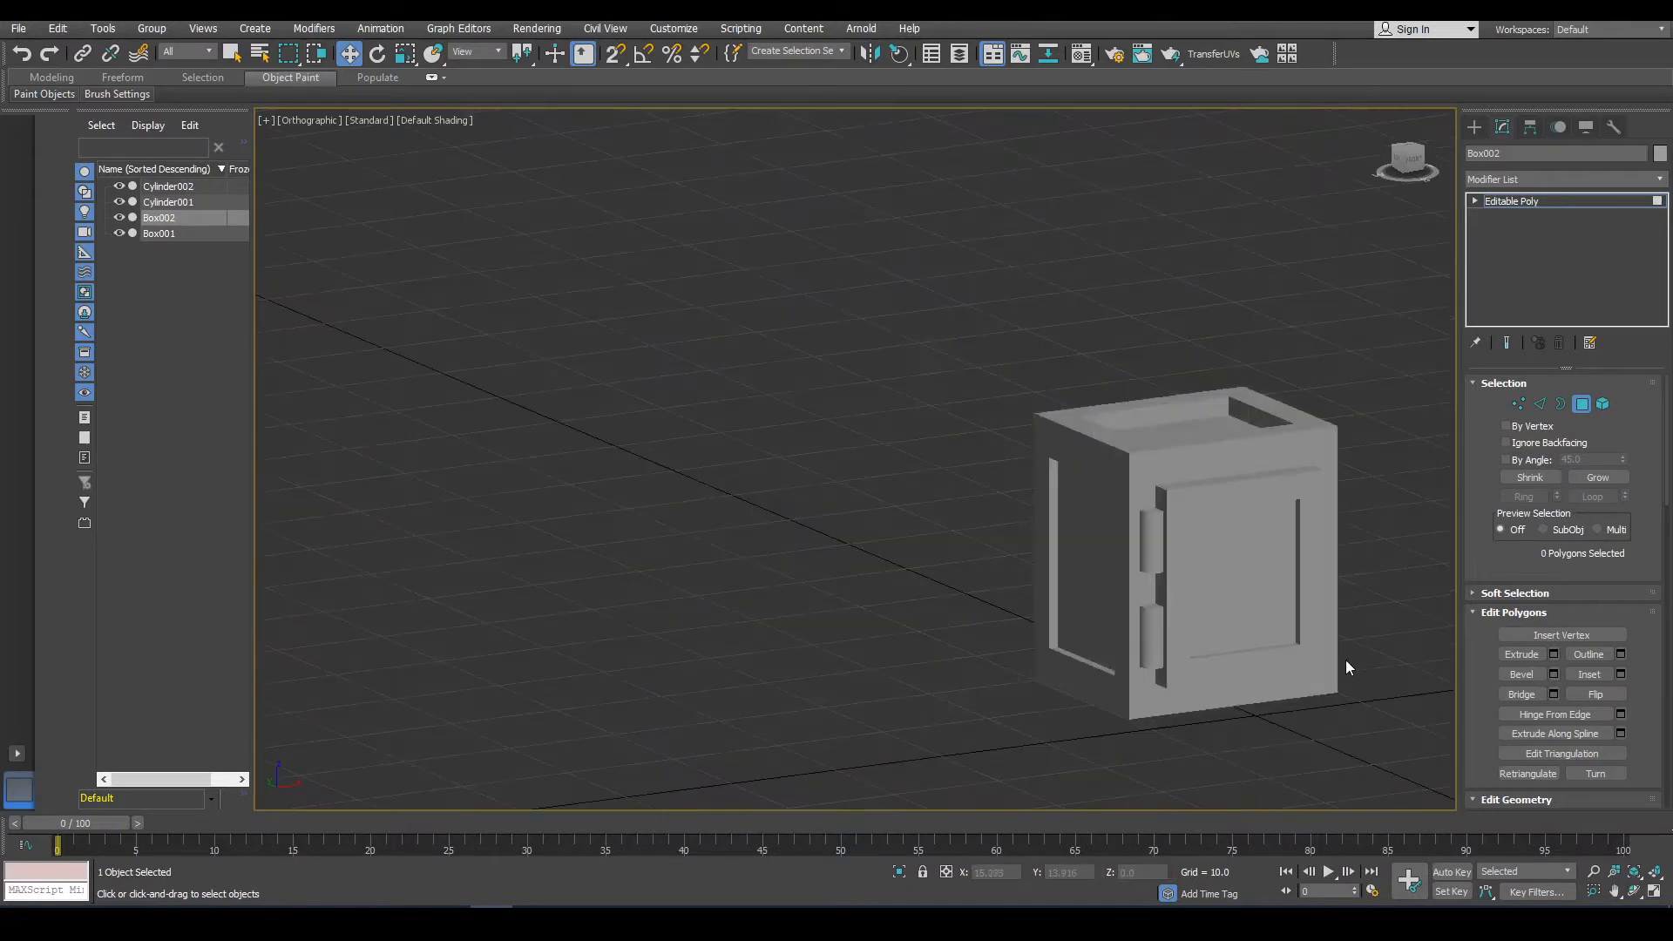
Create an 8-sided cylinder with radius about 2.25 and height about 3.41 at the door's centre in the front view.
{"action": "left_click", "coordinate": [1474, 126]}
{"action": "middle_click_drag", "start_coordinate": [1091, 594], "coordinate": [982, 564]}
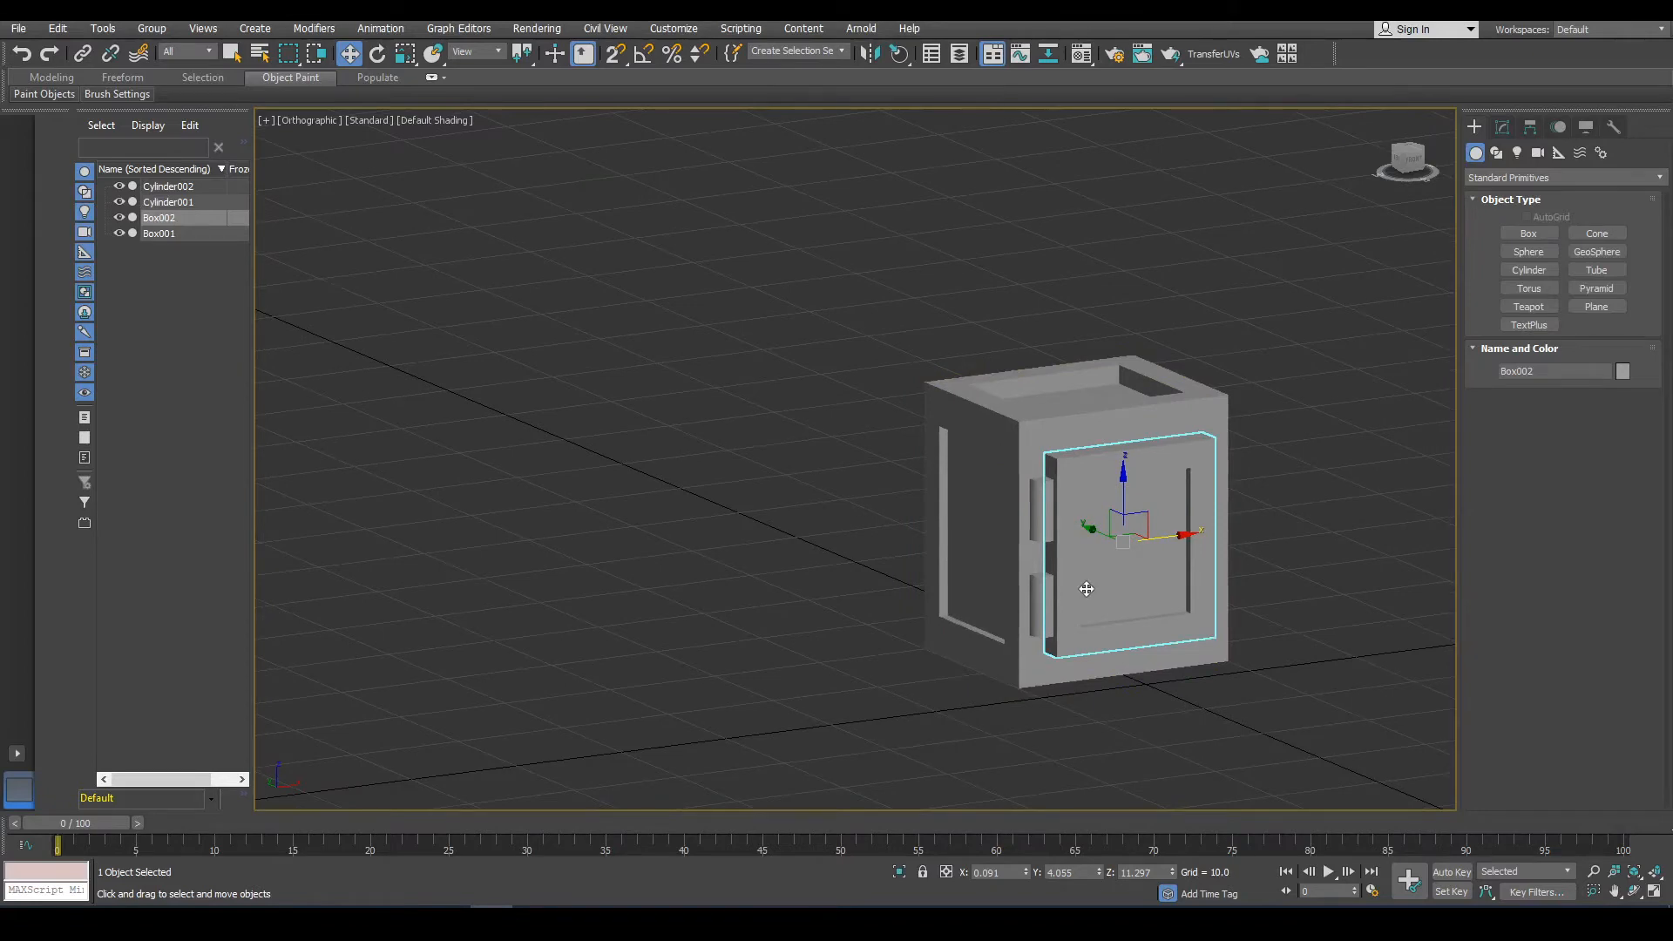
{"action": "middle_click_drag", "start_coordinate": [1090, 631], "coordinate": [1005, 612]}
{"action": "key", "text": "f"}
{"action": "scroll", "coordinate": [873, 291], "scroll_direction": "up", "scroll_amount": 5}
{"action": "middle_click_drag", "start_coordinate": [873, 291], "coordinate": [873, 208]}
{"action": "scroll", "coordinate": [873, 208], "scroll_direction": "up", "scroll_amount": 6}
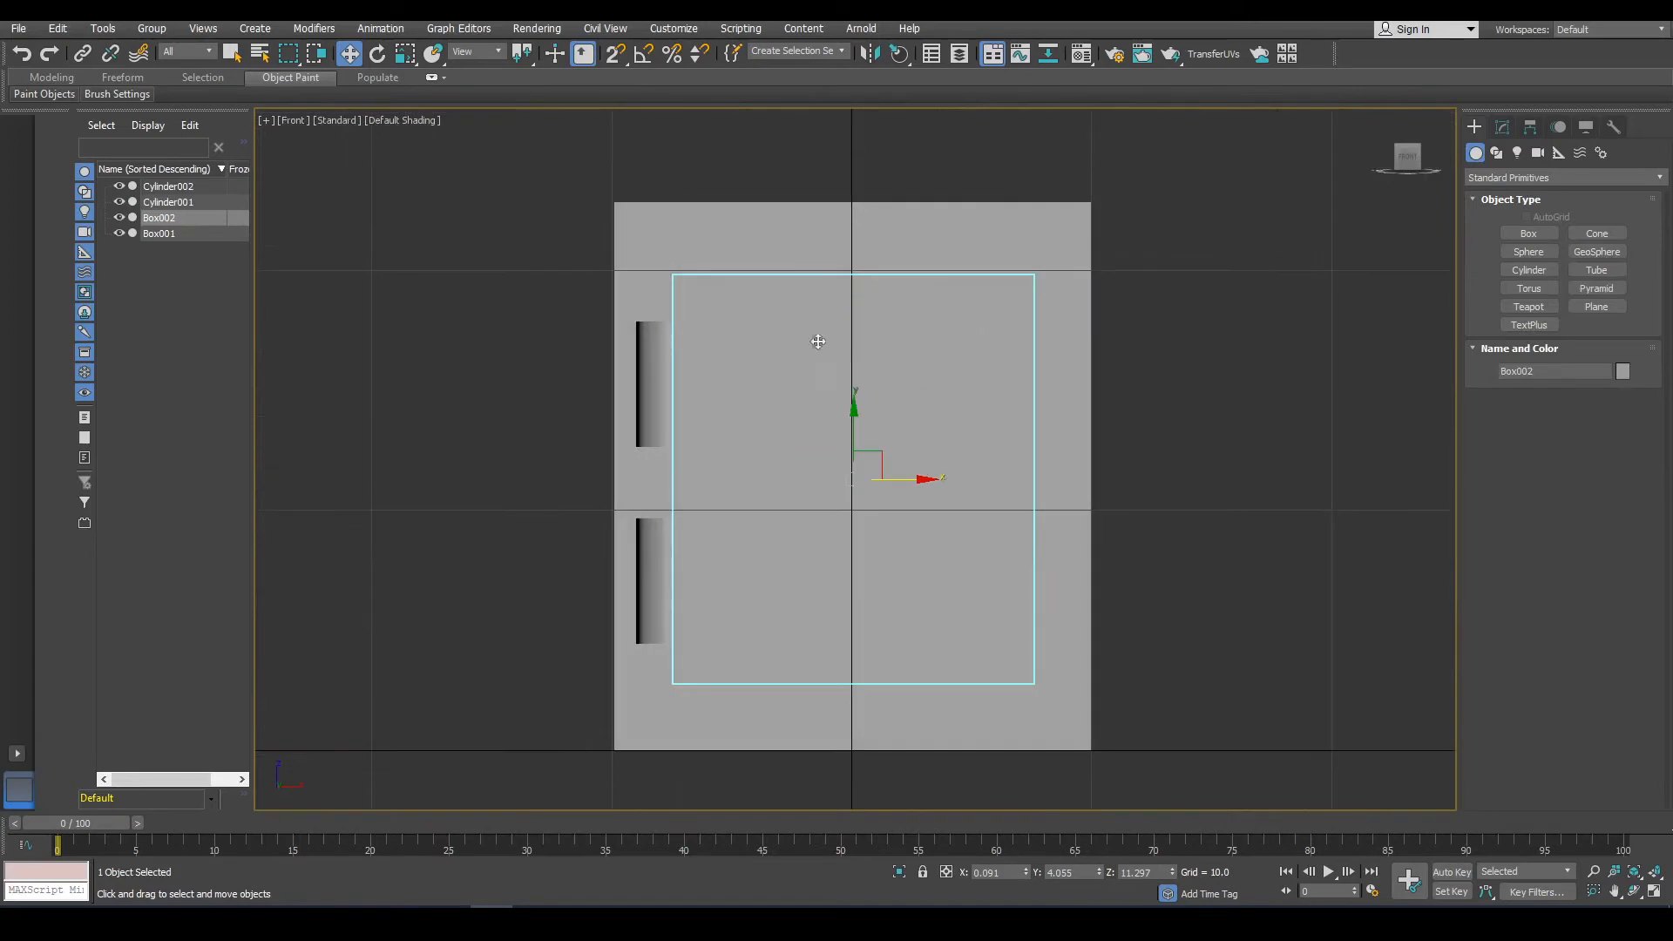
{"action": "left_click", "coordinate": [1530, 270]}
{"action": "key", "text": "F3"}
{"action": "scroll", "coordinate": [852, 479], "scroll_direction": "up", "scroll_amount": 4}
{"action": "left_click_drag", "start_coordinate": [858, 479], "coordinate": [915, 566]}
{"action": "scroll", "coordinate": [967, 404], "scroll_direction": "down", "scroll_amount": 3}
{"action": "middle_click_drag", "start_coordinate": [964, 404], "coordinate": [985, 437], "text": "alt"}
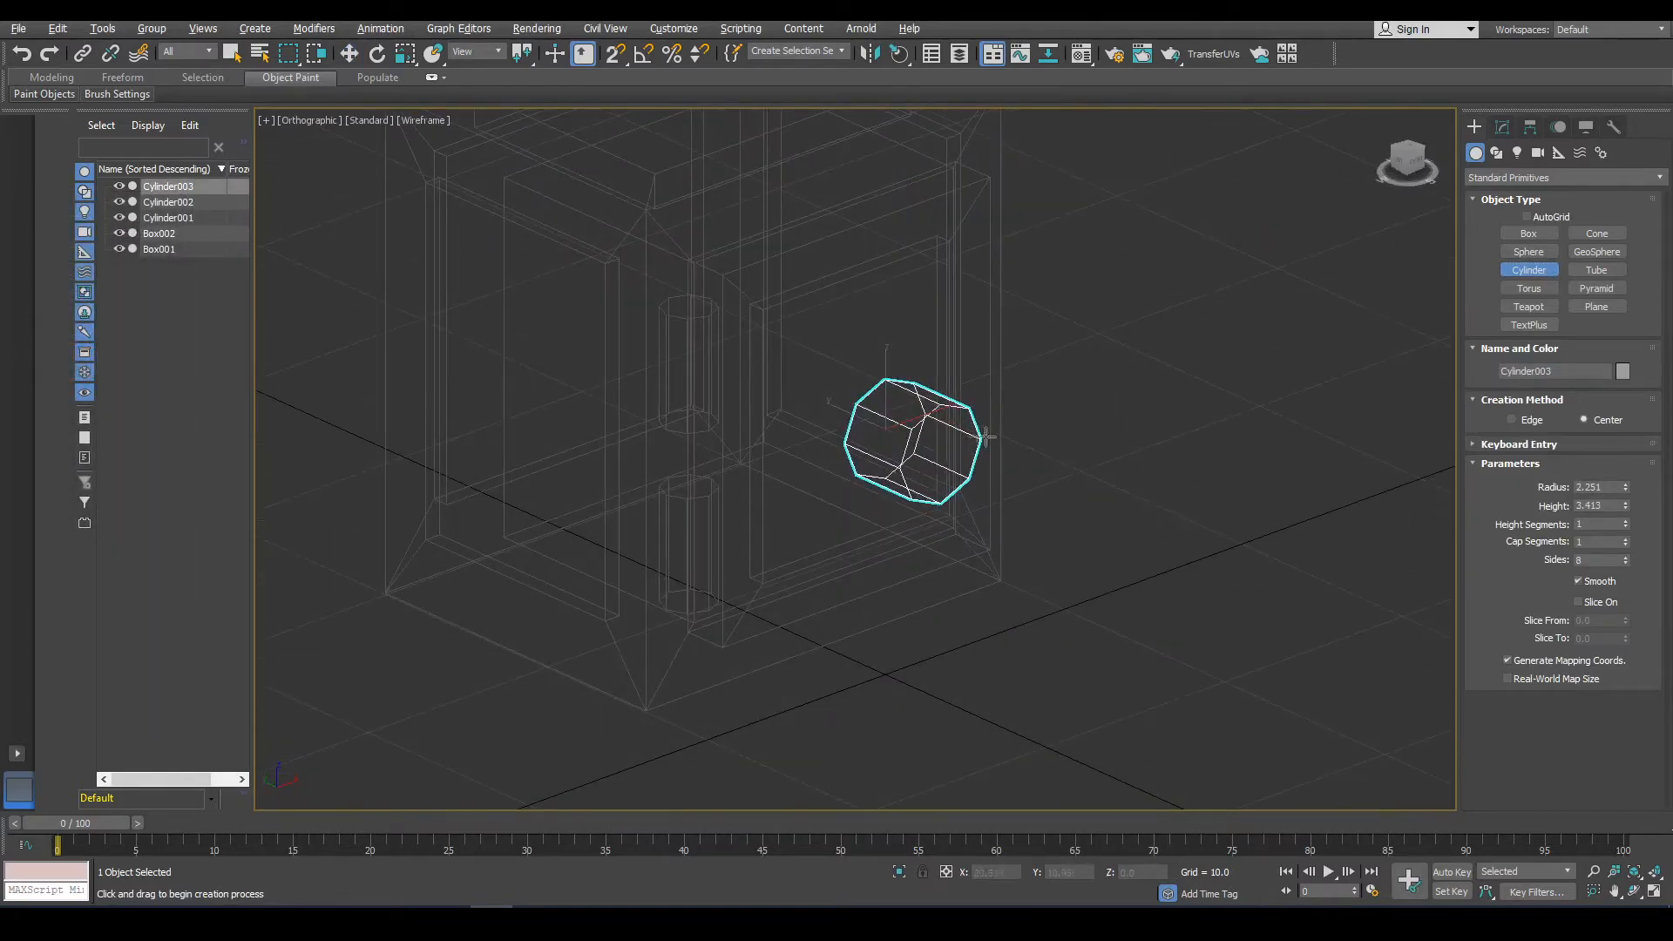
Scale the new cylinder in the front view.
{"action": "left_click", "coordinate": [403, 55]}
{"action": "left_click_drag", "start_coordinate": [937, 446], "coordinate": [895, 414]}
{"action": "key", "text": "f"}
{"action": "scroll", "coordinate": [843, 431], "scroll_direction": "up", "scroll_amount": 2}
{"action": "scroll", "coordinate": [844, 431], "scroll_direction": "up", "scroll_amount": 5}
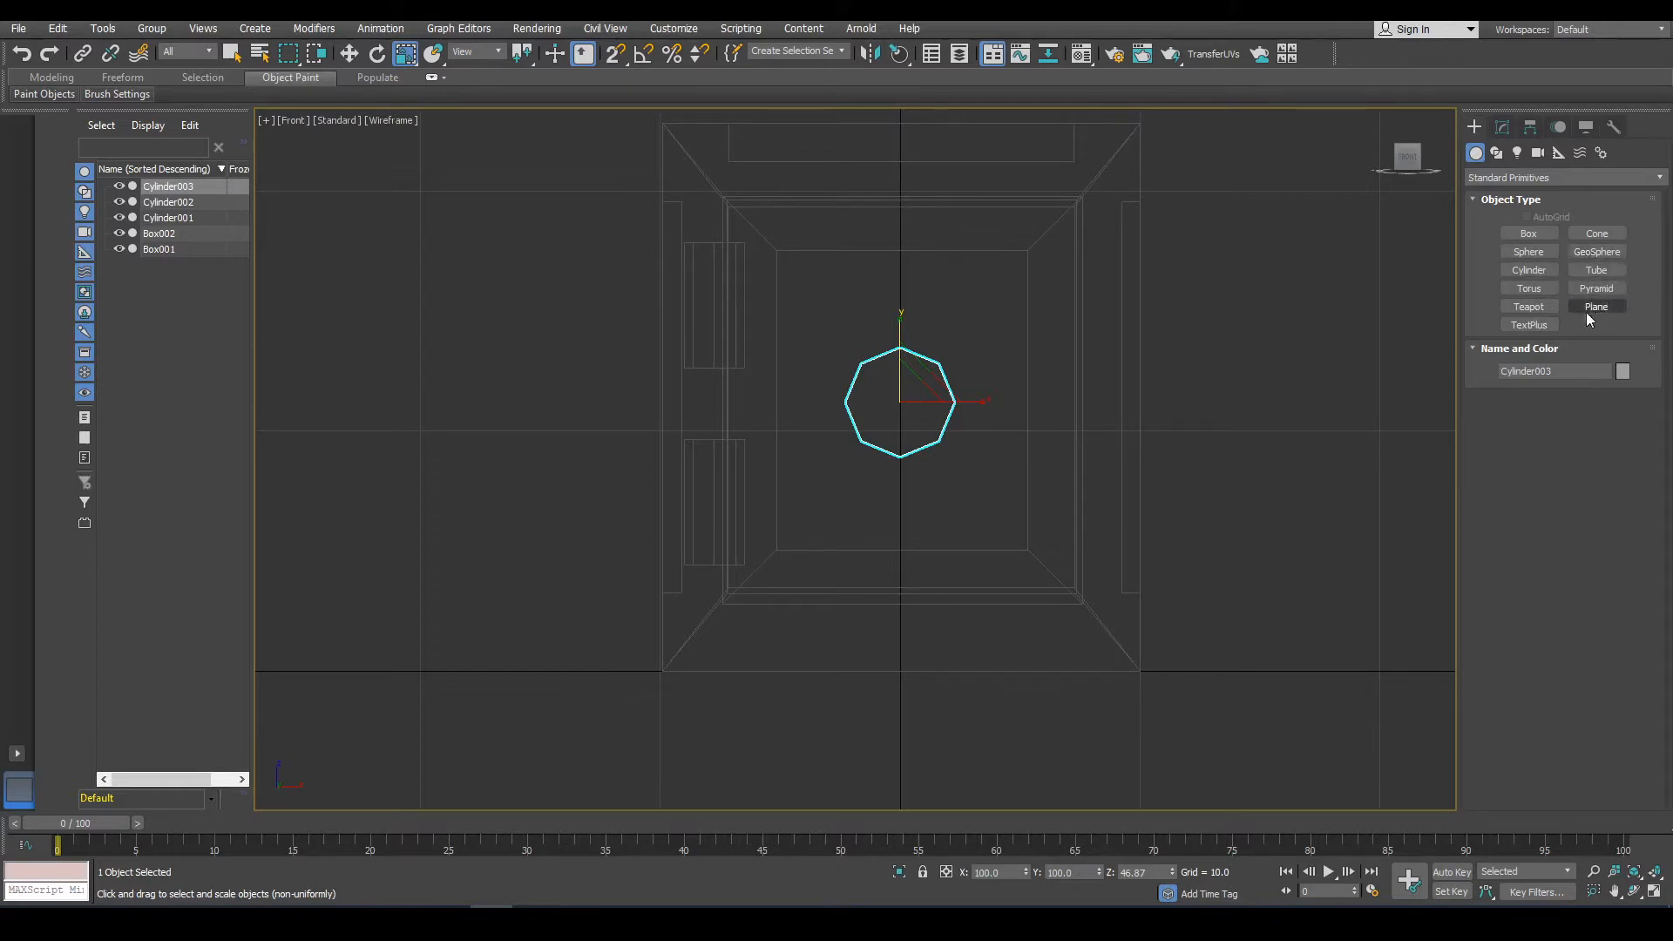
{"action": "left_click", "coordinate": [1532, 293]}
{"action": "left_click_drag", "start_coordinate": [902, 400], "coordinate": [930, 474]}
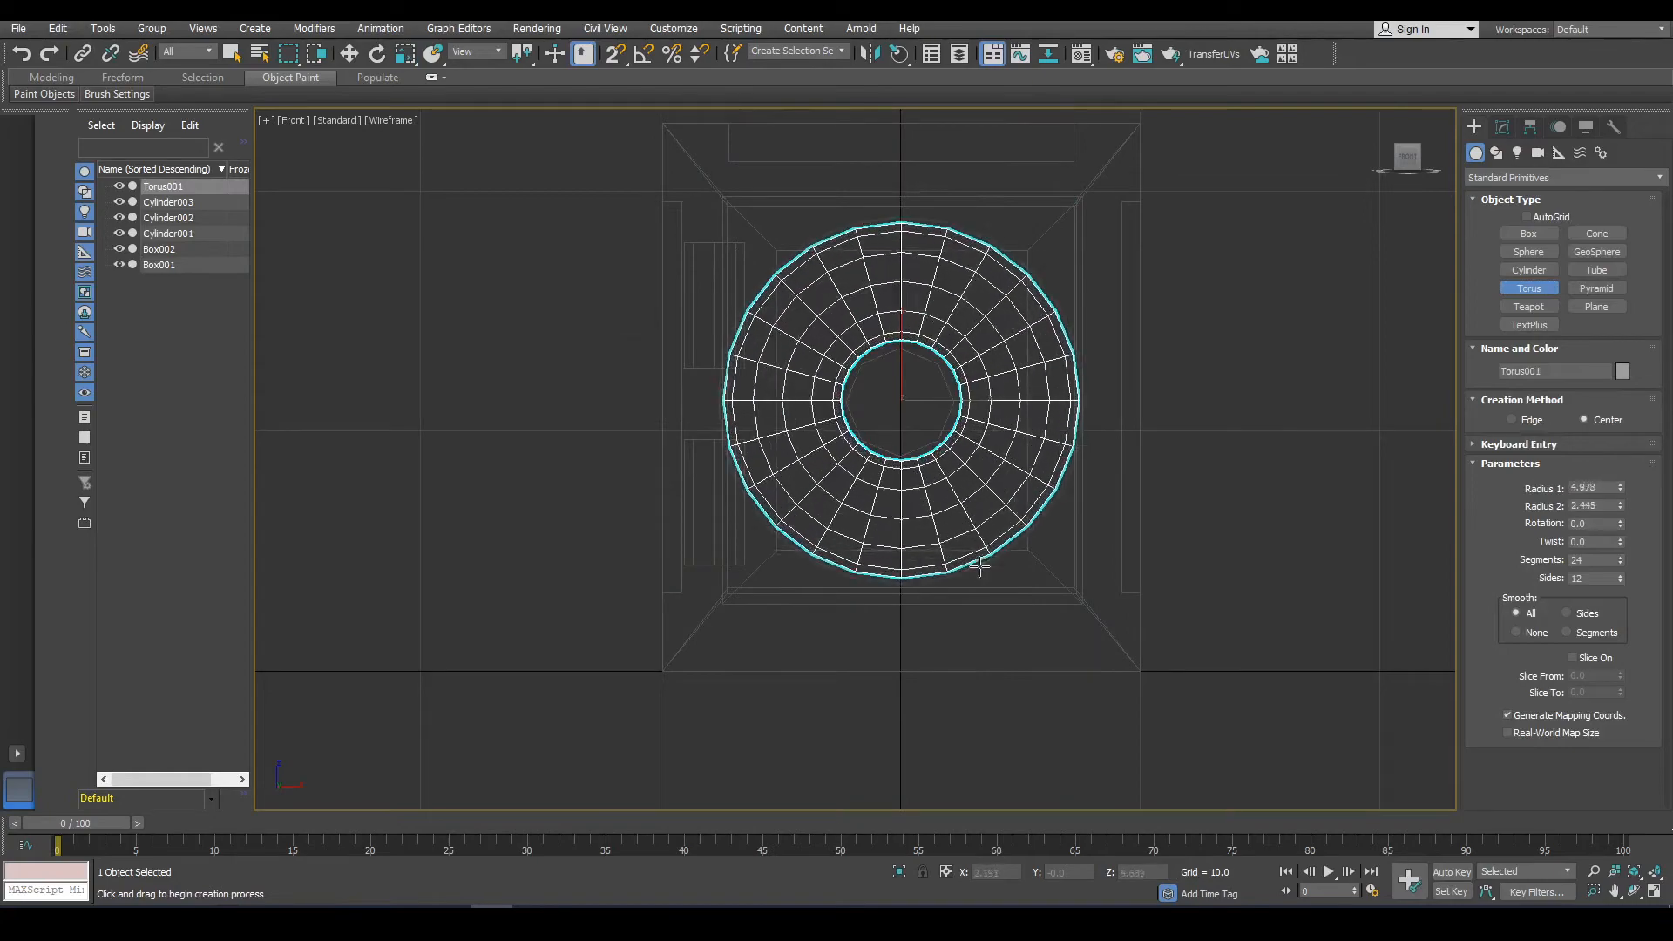
{"action": "middle_click_drag", "start_coordinate": [1239, 506], "coordinate": [1289, 533], "text": "alt"}
{"action": "key", "text": "ctrl+z"}
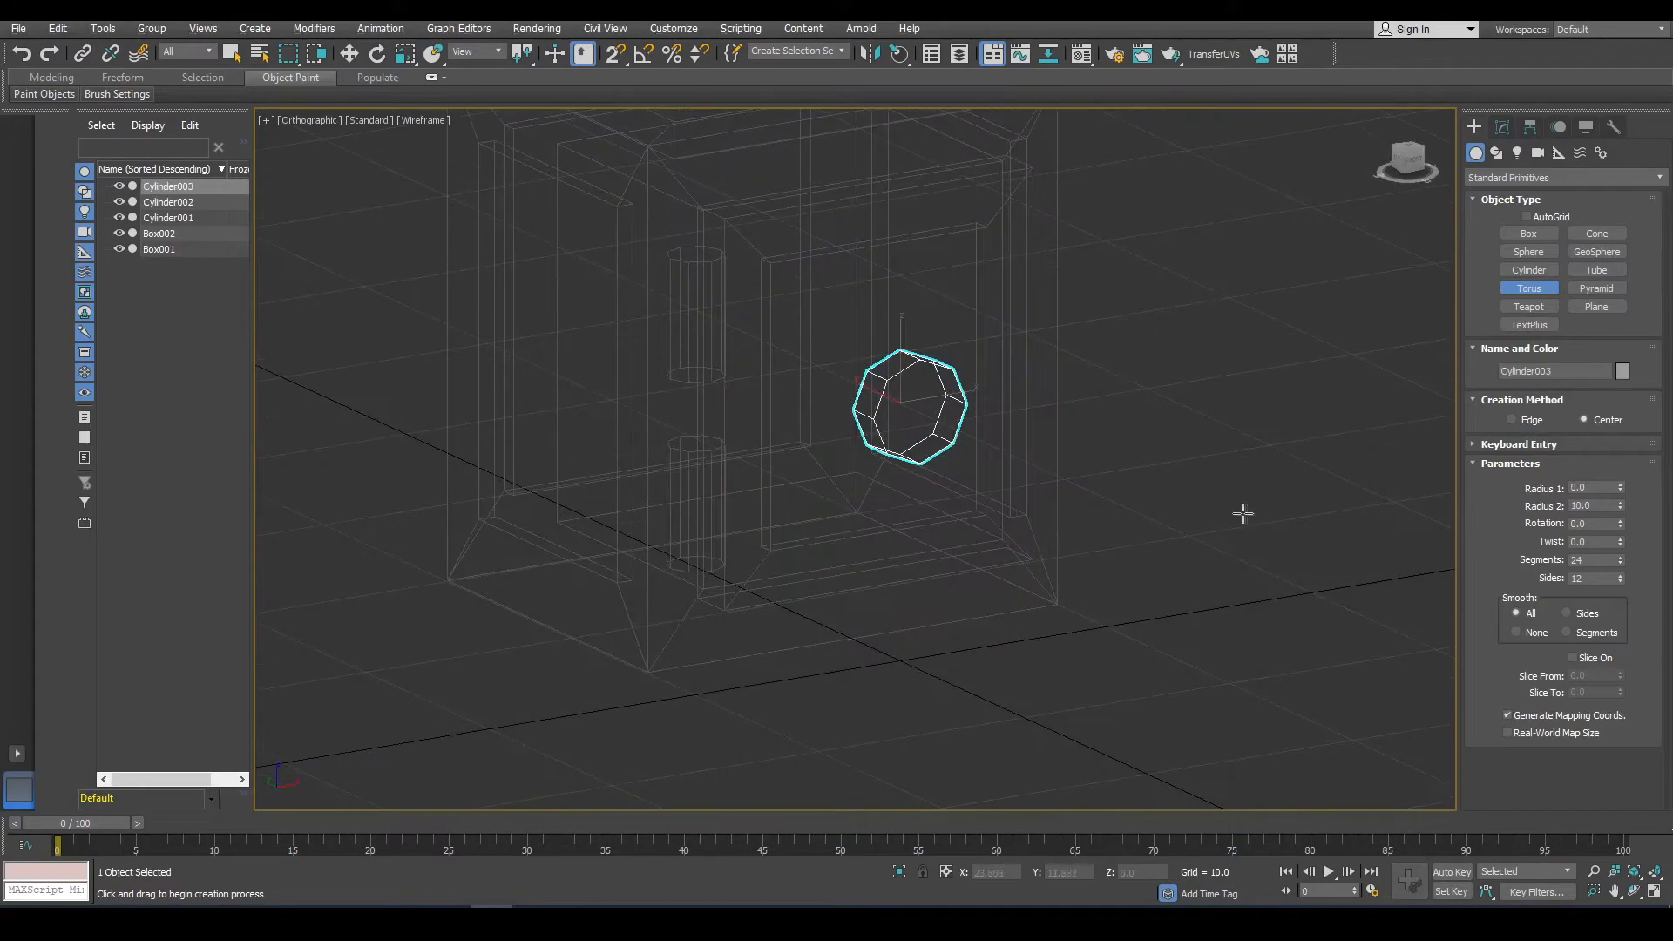
Create a torus centred on the cylinder in the front view.
{"action": "key", "text": "f"}
{"action": "scroll", "coordinate": [872, 418], "scroll_direction": "up", "scroll_amount": 8}
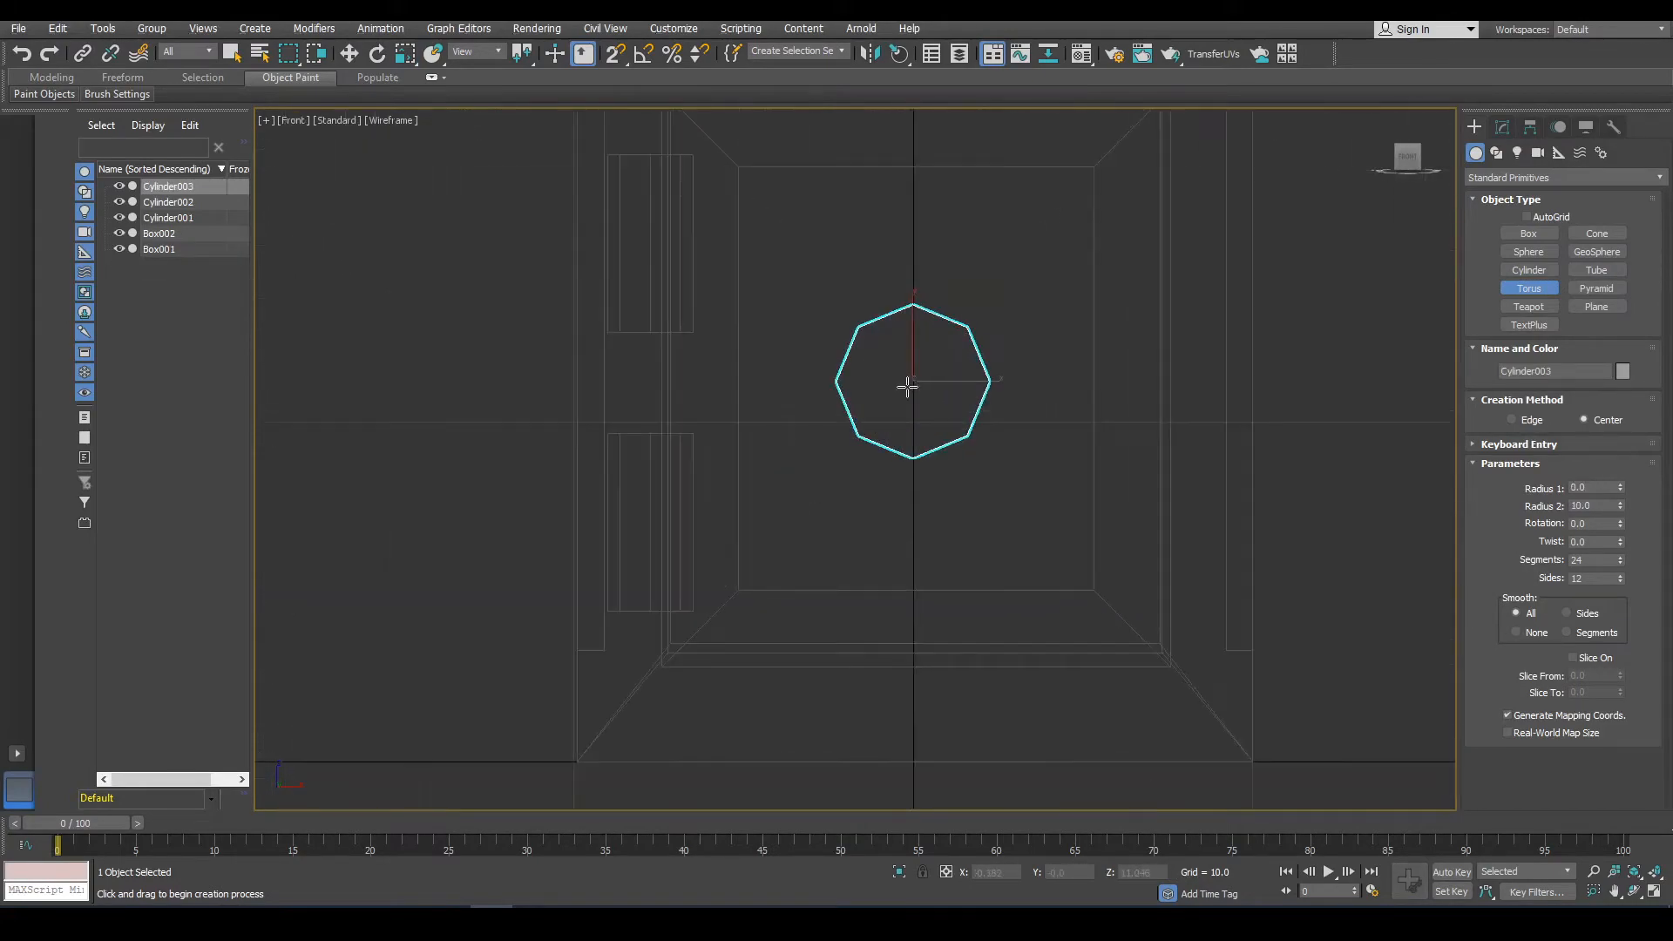
{"action": "left_click_drag", "start_coordinate": [913, 384], "coordinate": [926, 467]}
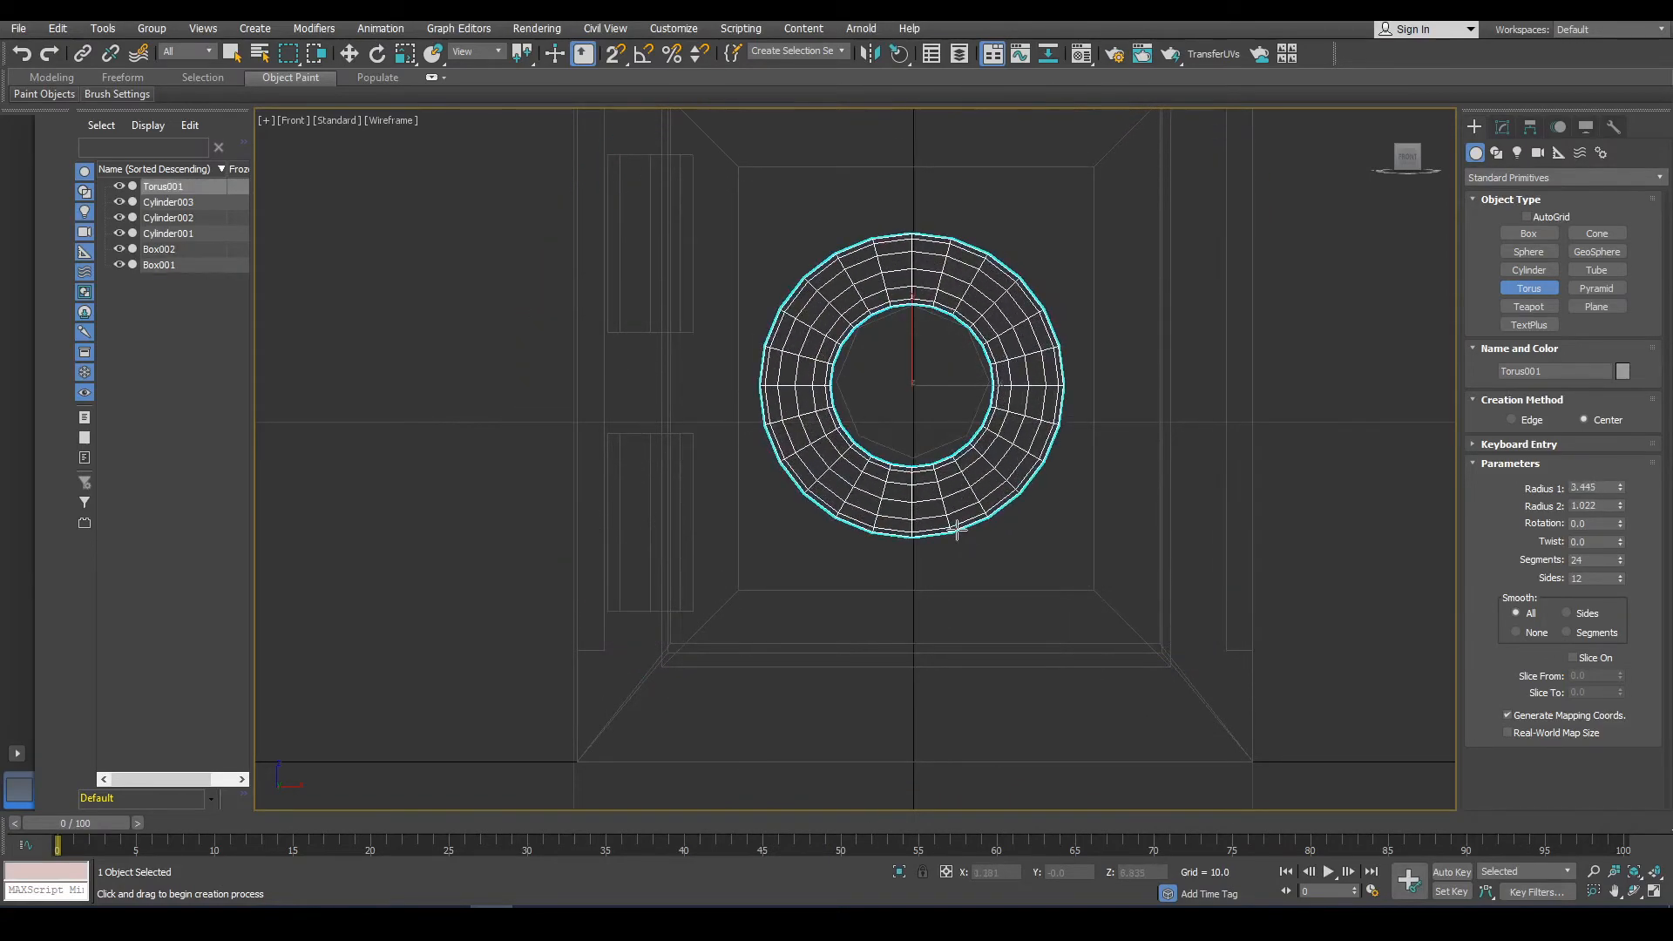
{"action": "left_click", "coordinate": [942, 508]}
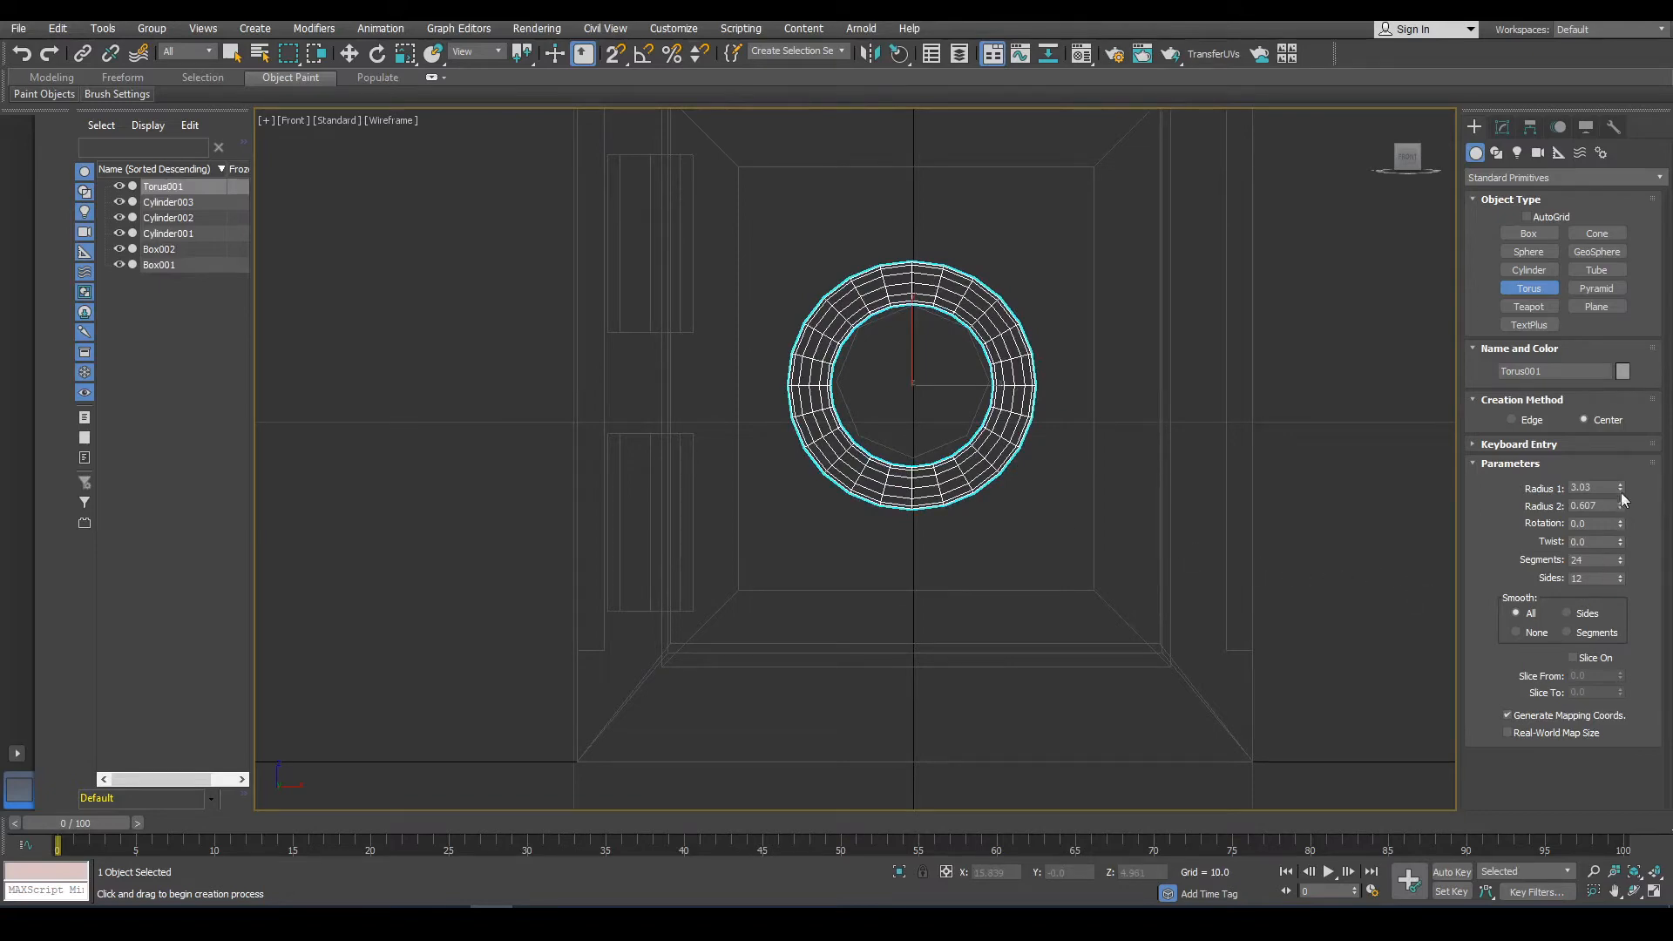
Set the torus to radius 1 of 4.121, radius 2 of 0.727, 14 segments and 8 sides.
{"action": "mouse_move", "coordinate": [1620, 488]}
{"action": "left_mouse_down"}
{"action": "mouse_move", "coordinate": [1624, 438]}
{"action": "mouse_move", "coordinate": [1618, 491]}
{"action": "left_mouse_up"}
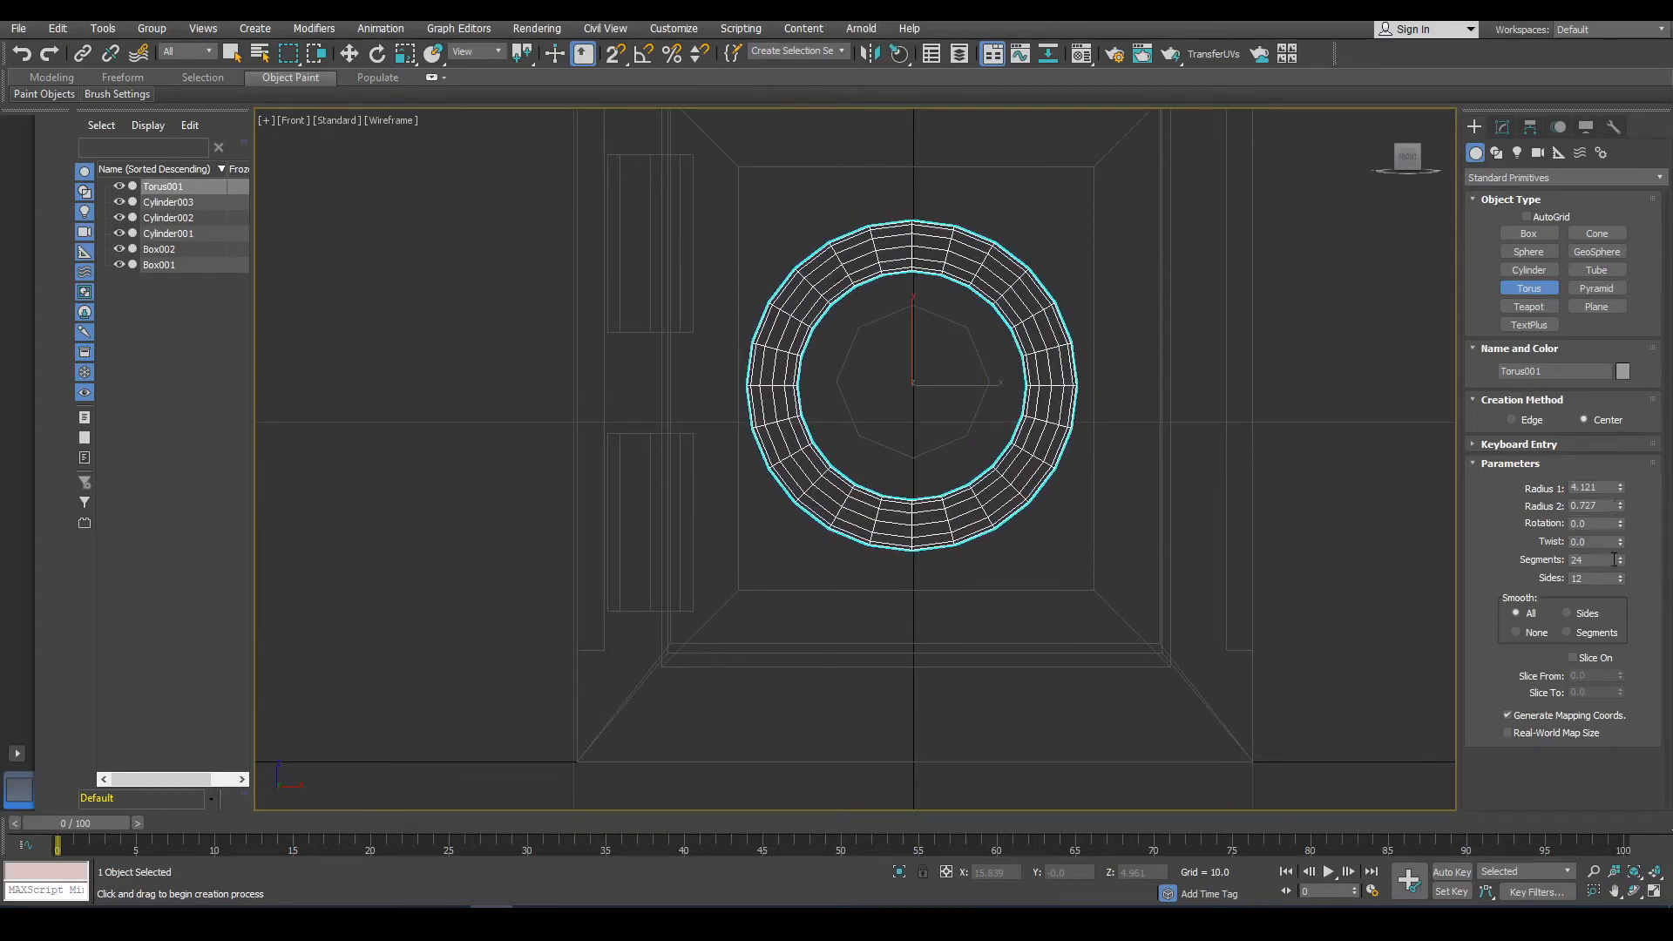
{"action": "left_click_drag", "start_coordinate": [1618, 563], "coordinate": [1619, 574]}
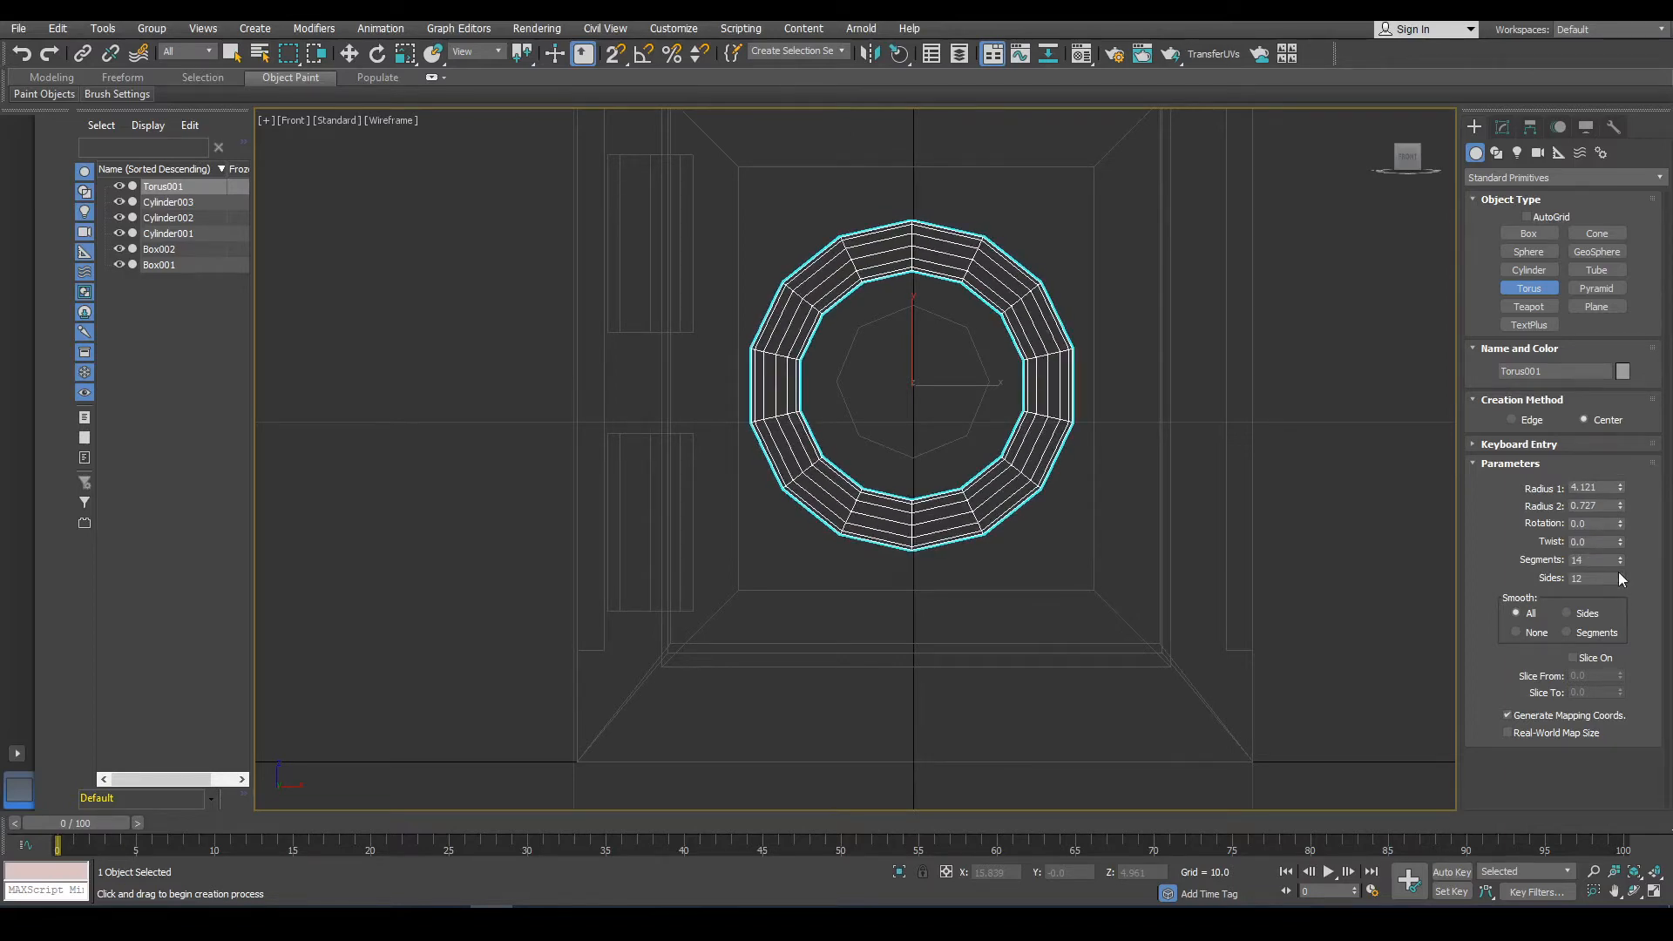
{"action": "left_click", "coordinate": [1619, 573]}
{"action": "left_click", "coordinate": [1621, 580]}
{"action": "left_click", "coordinate": [1621, 580]}
{"action": "left_click", "coordinate": [1620, 580]}
{"action": "left_click", "coordinate": [1620, 580]}
{"action": "left_click", "coordinate": [1620, 580]}
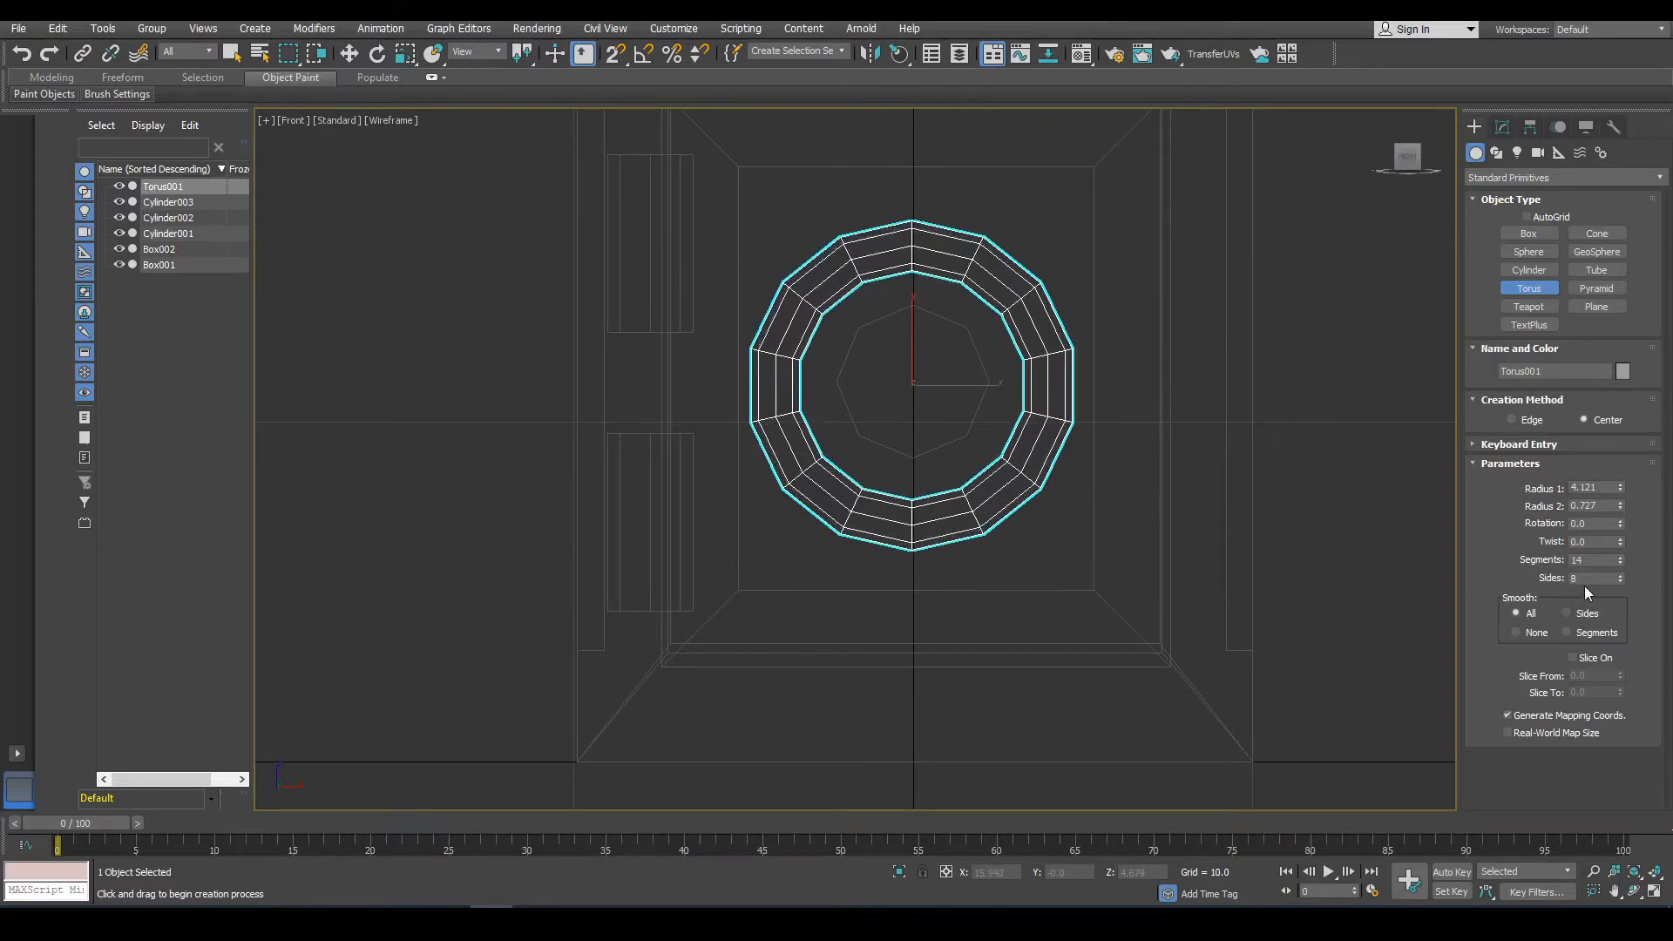
Move the torus onto the door's front surface around the cylinder.
{"action": "middle_click_drag", "start_coordinate": [1006, 494], "coordinate": [1152, 533], "text": "alt"}
{"action": "key", "text": "F3"}
{"action": "left_click", "coordinate": [348, 53]}
{"action": "left_click_drag", "start_coordinate": [874, 380], "coordinate": [895, 383]}
{"action": "middle_click_drag", "start_coordinate": [1028, 427], "coordinate": [928, 400], "text": "alt"}
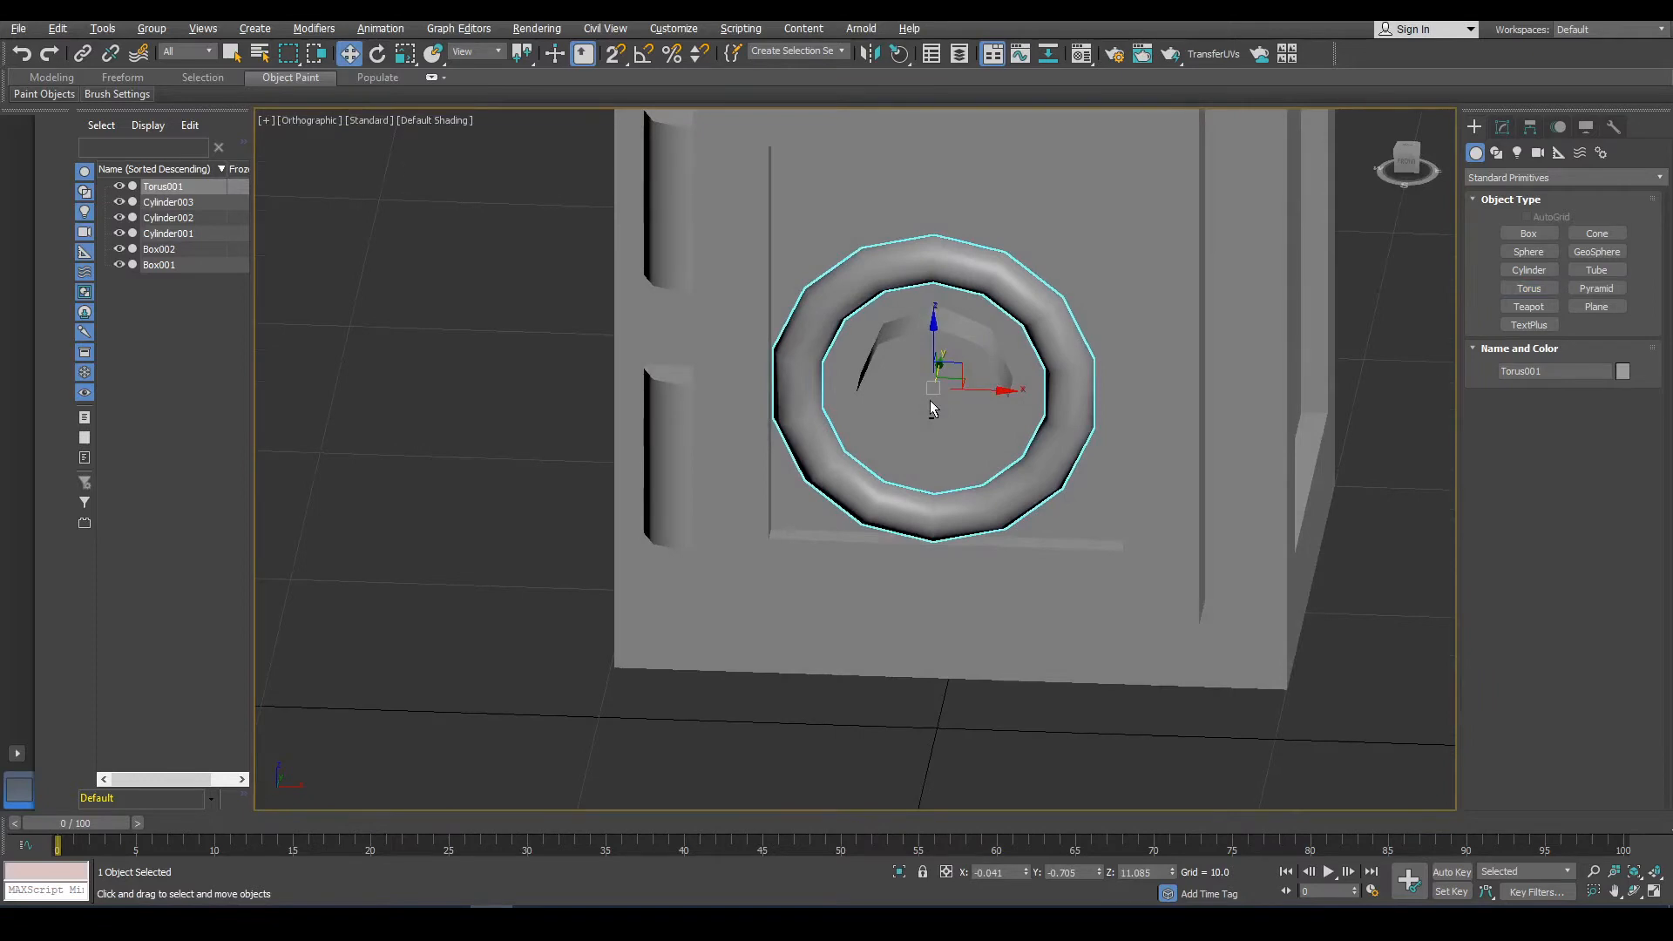
{"action": "left_click", "coordinate": [929, 400]}
Select the torus and set its radius 2 to 1.077.
{"action": "scroll", "coordinate": [932, 405], "scroll_direction": "up", "scroll_amount": 4}
{"action": "key", "text": "f"}
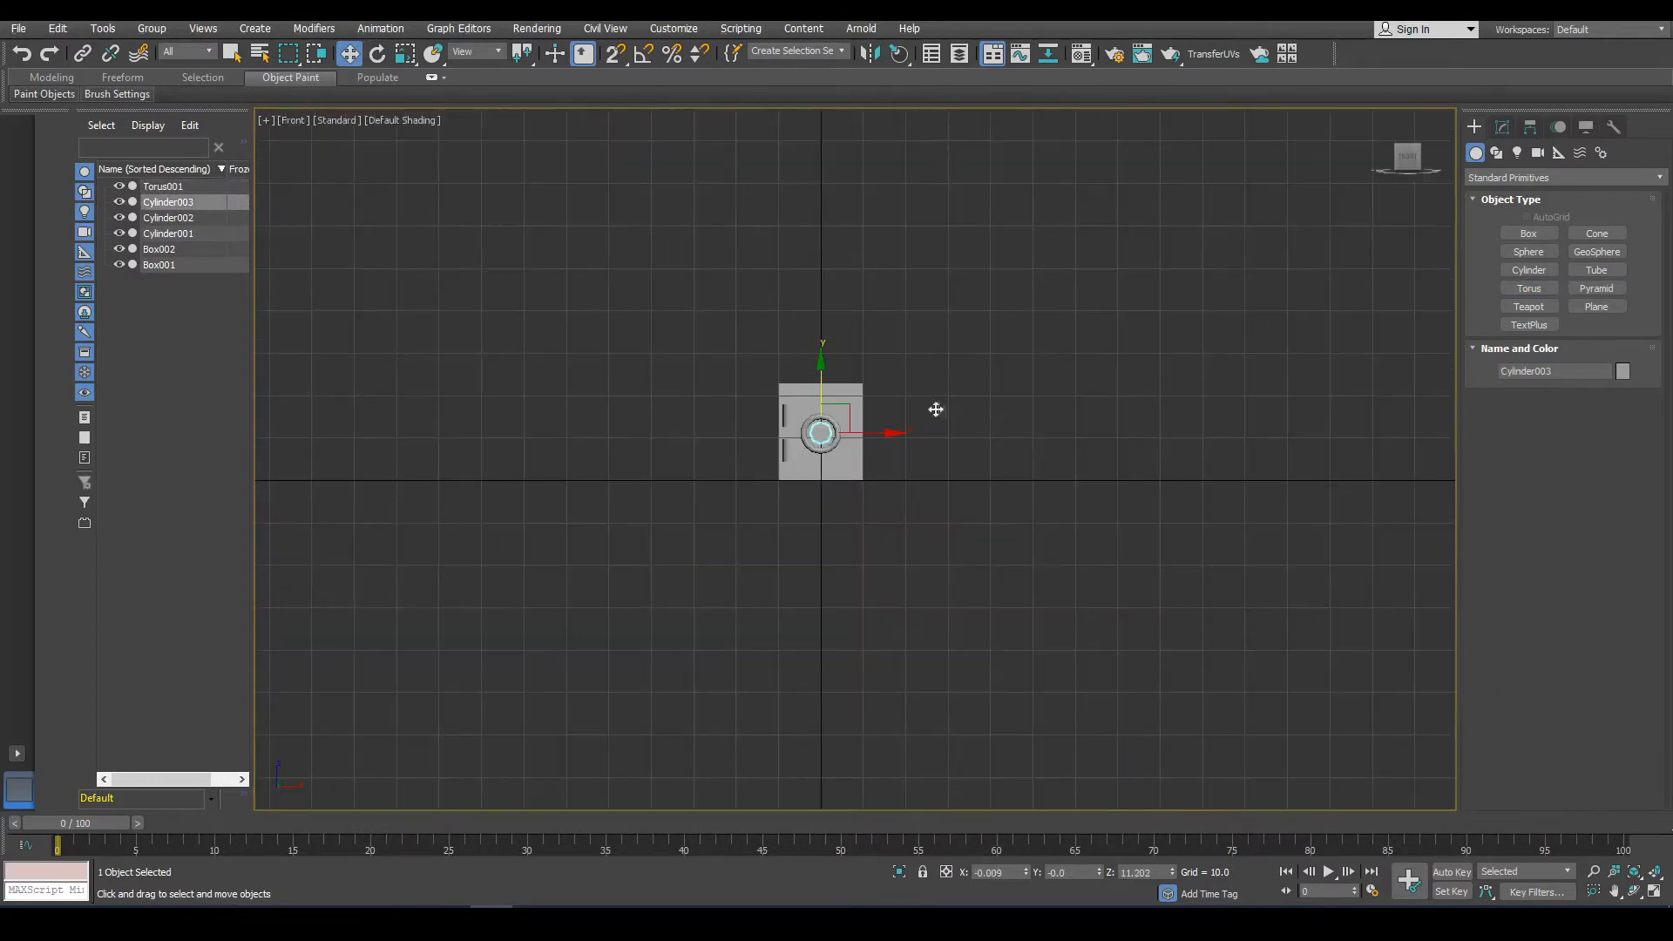
{"action": "scroll", "coordinate": [816, 430], "scroll_direction": "up", "scroll_amount": 6}
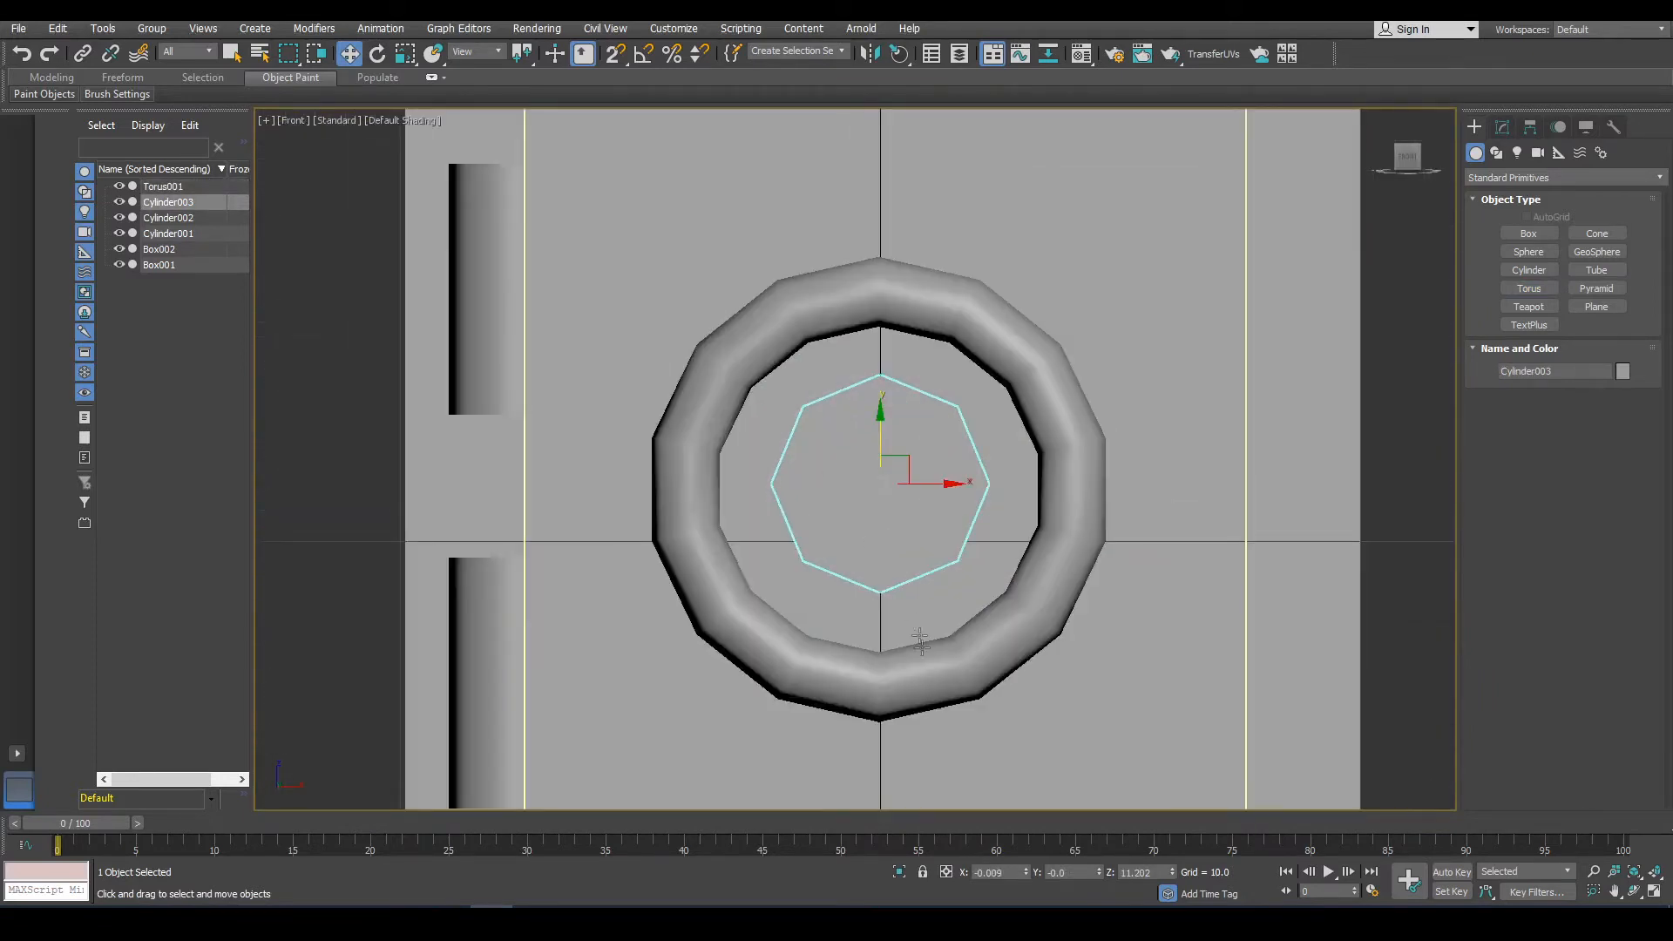
{"action": "left_click", "coordinate": [932, 665]}
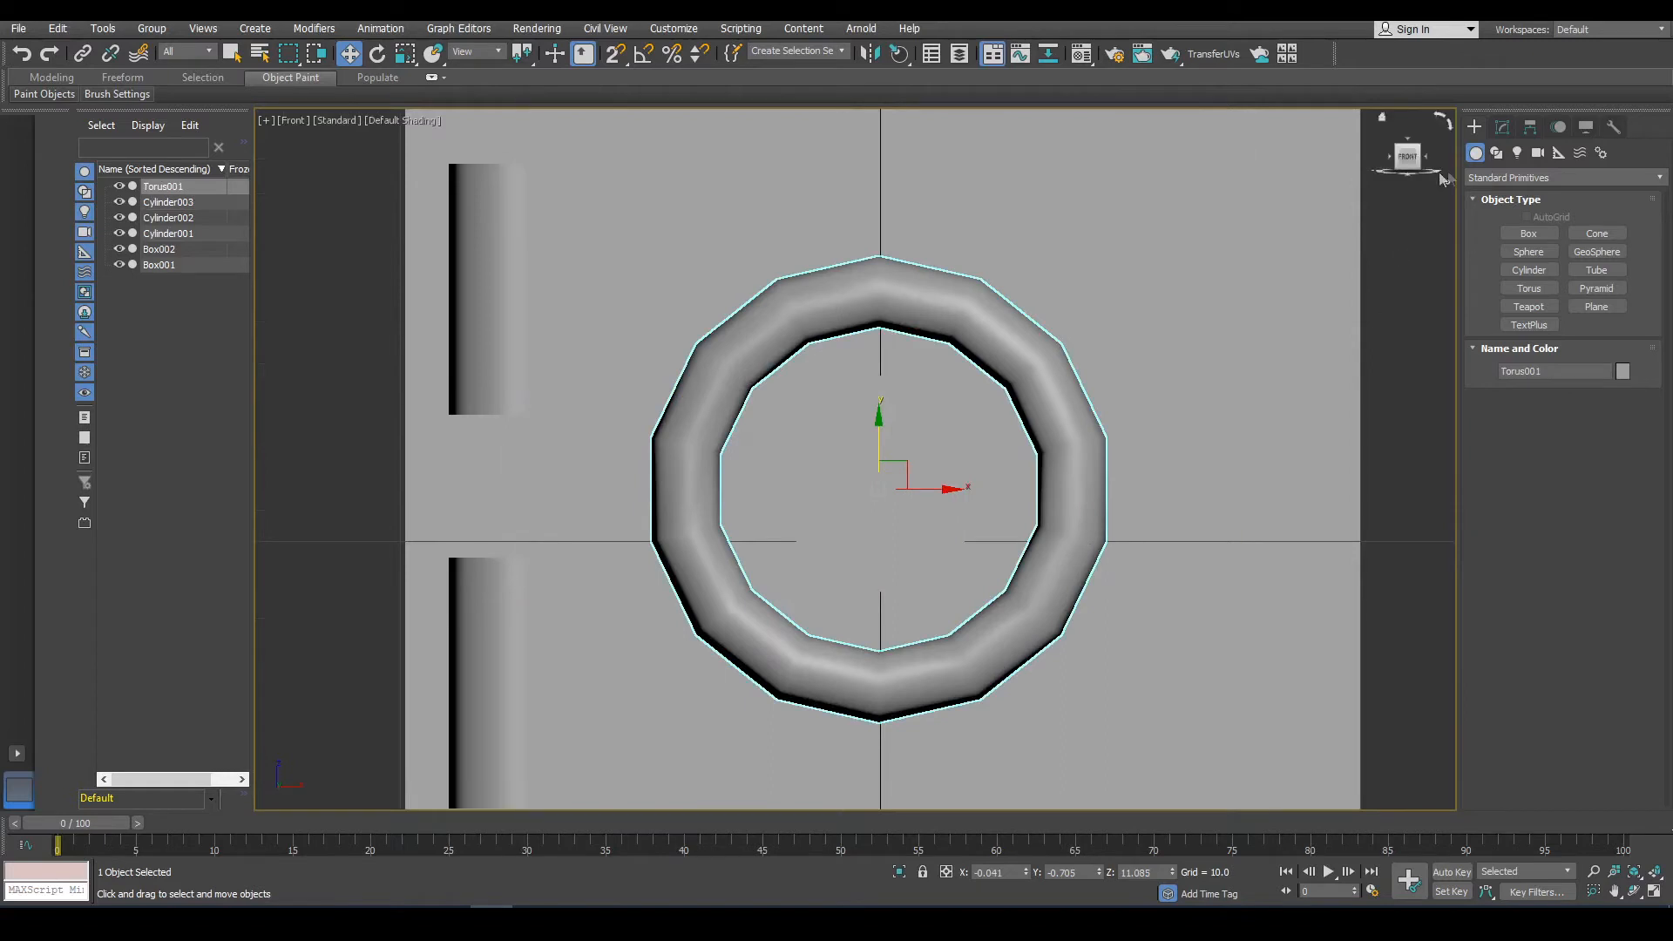
{"action": "left_click", "coordinate": [1502, 128]}
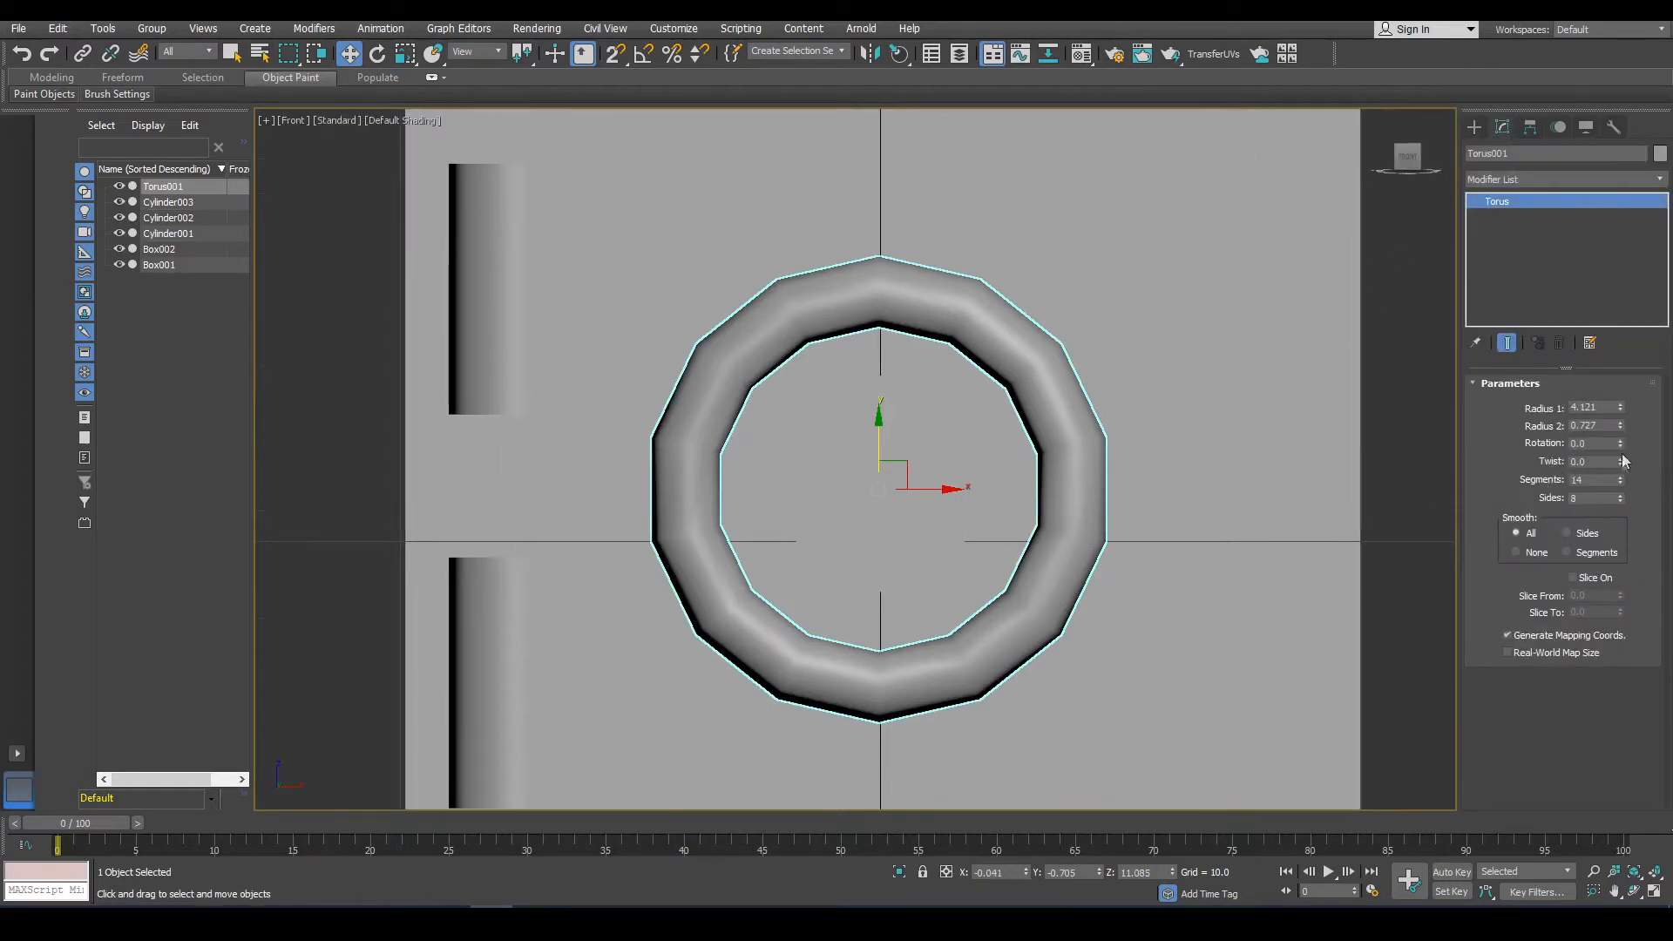
{"action": "left_click_drag", "start_coordinate": [1621, 427], "coordinate": [1615, 393]}
{"action": "key", "text": "F3"}
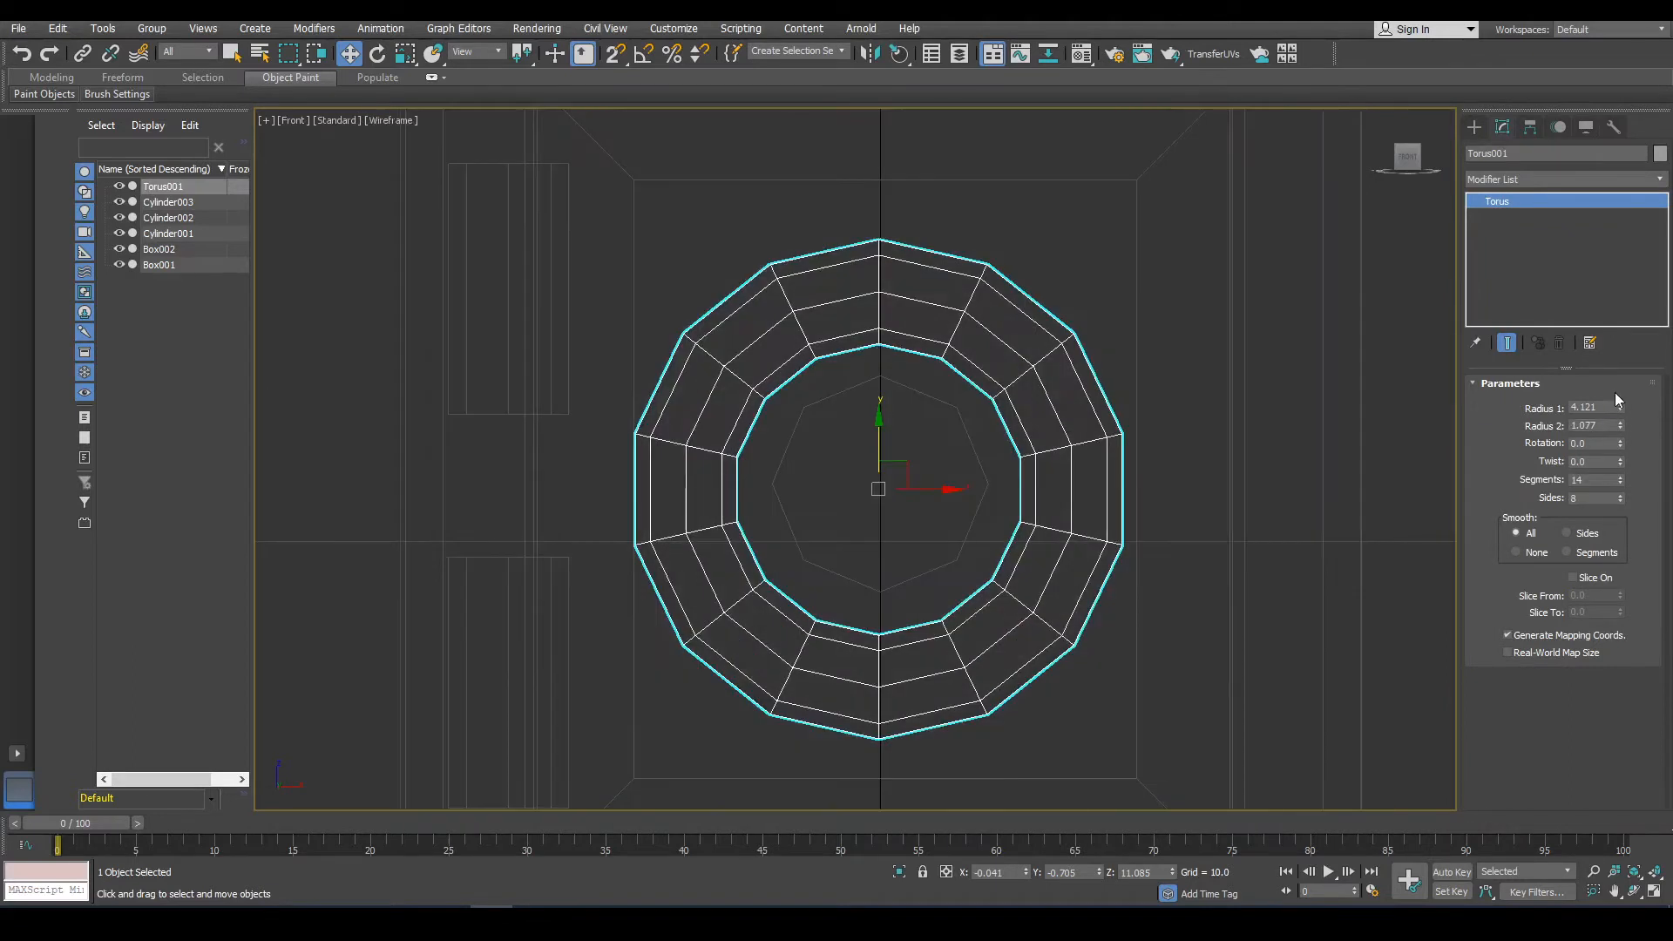
Scale the central cylinder uniformly down to about 69%.
{"action": "left_click", "coordinate": [860, 581]}
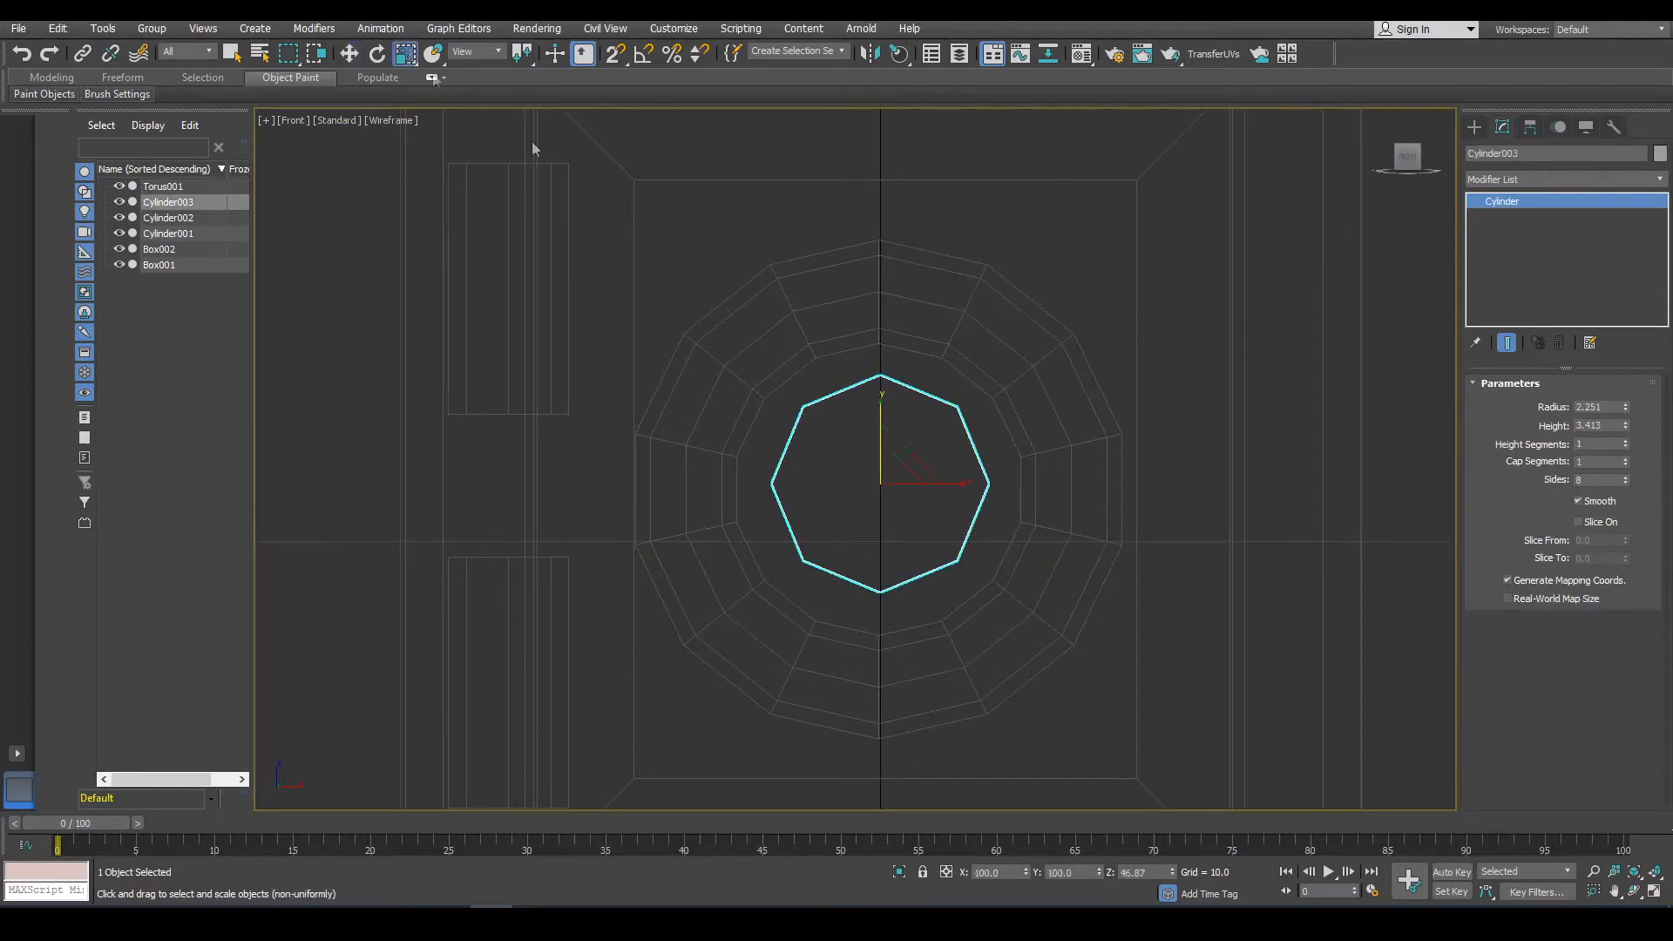
{"action": "left_click", "coordinate": [405, 54]}
{"action": "left_click_drag", "start_coordinate": [893, 457], "coordinate": [894, 491]}
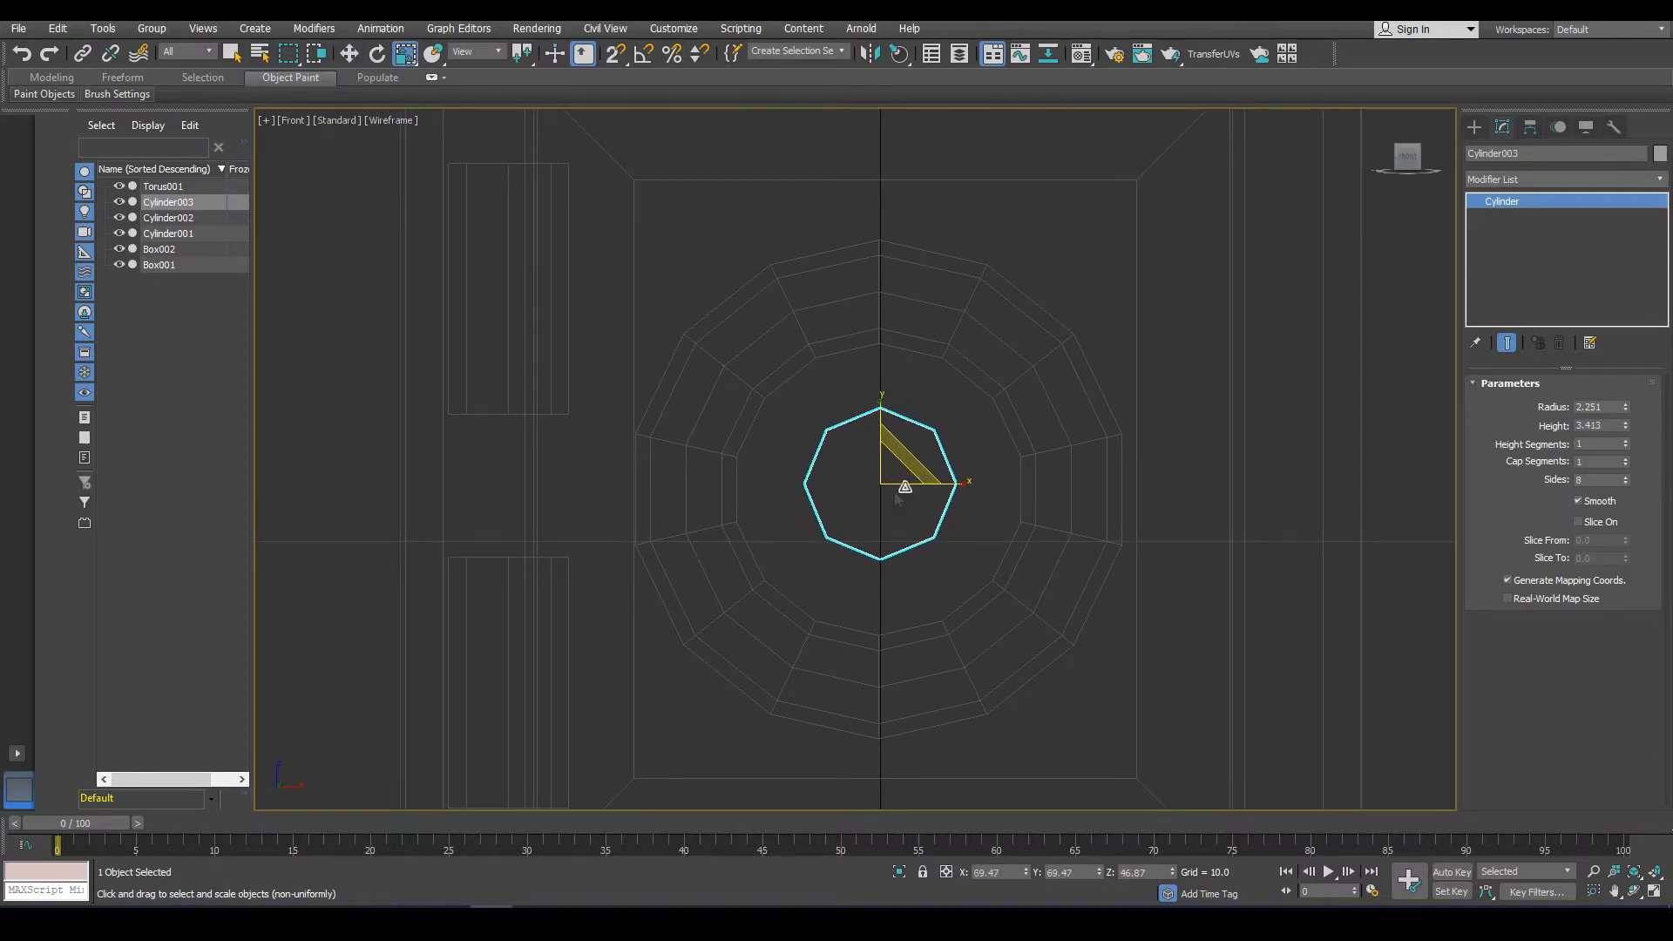
{"action": "scroll", "coordinate": [1082, 530], "scroll_direction": "down", "scroll_amount": 4}
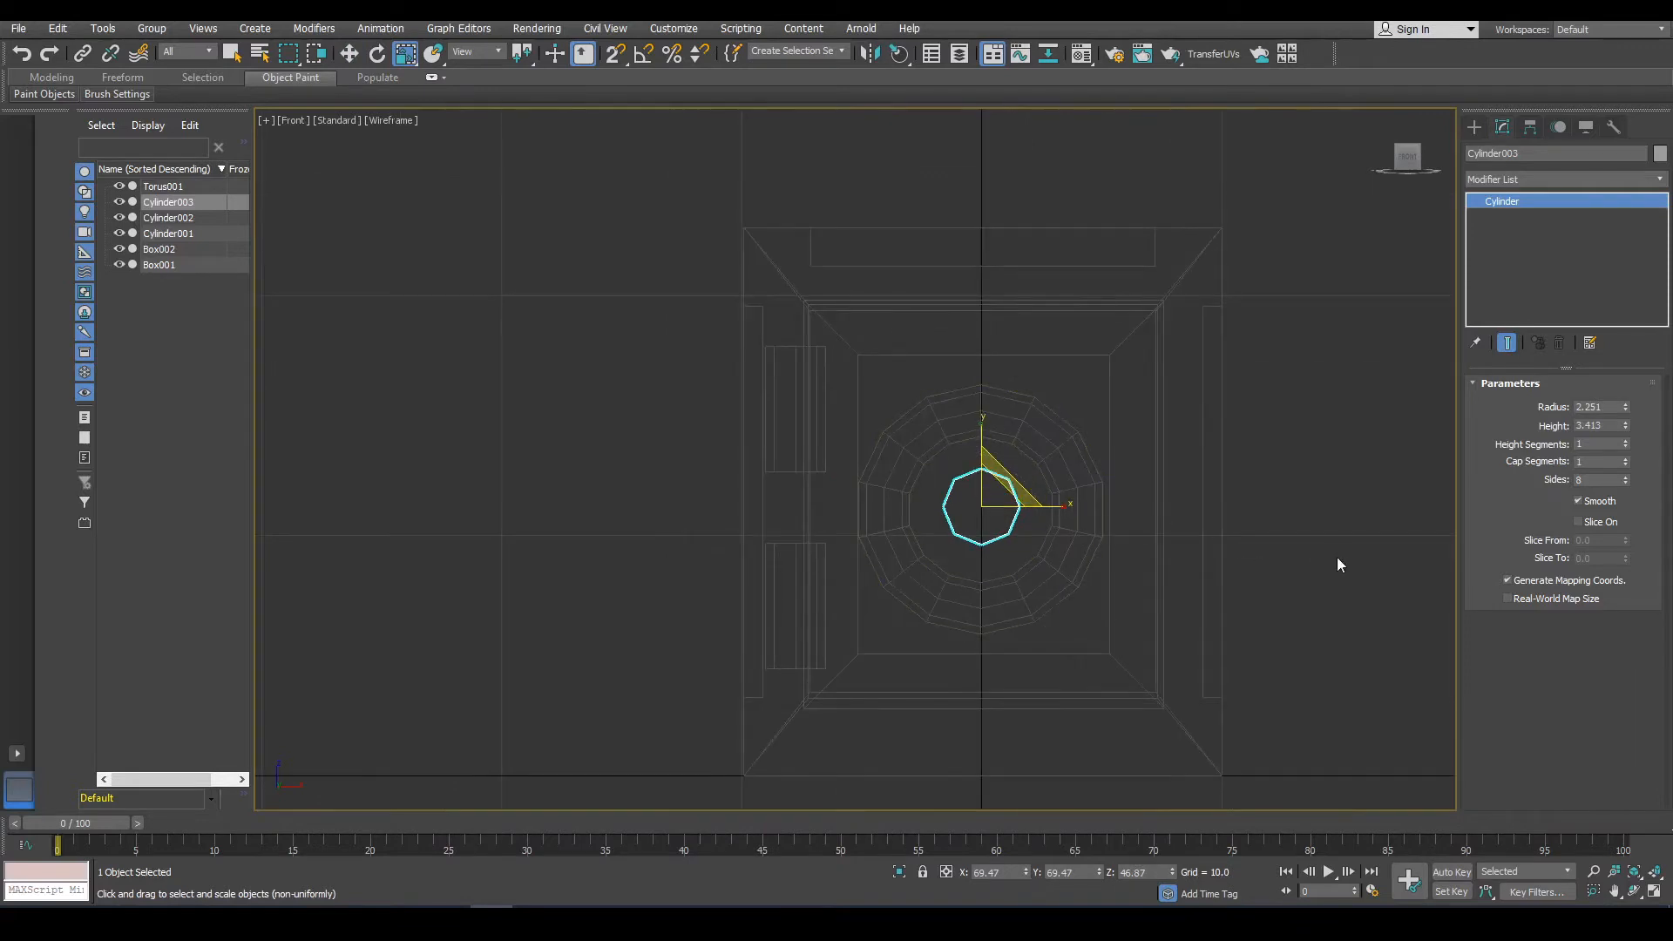
Create a thin cylinder with radius about 0.44 and height about 4.39 below the knob.
{"action": "left_click", "coordinate": [1372, 562]}
{"action": "middle_click_drag", "start_coordinate": [1139, 552], "coordinate": [1139, 605], "text": "alt"}
{"action": "left_click", "coordinate": [1474, 127]}
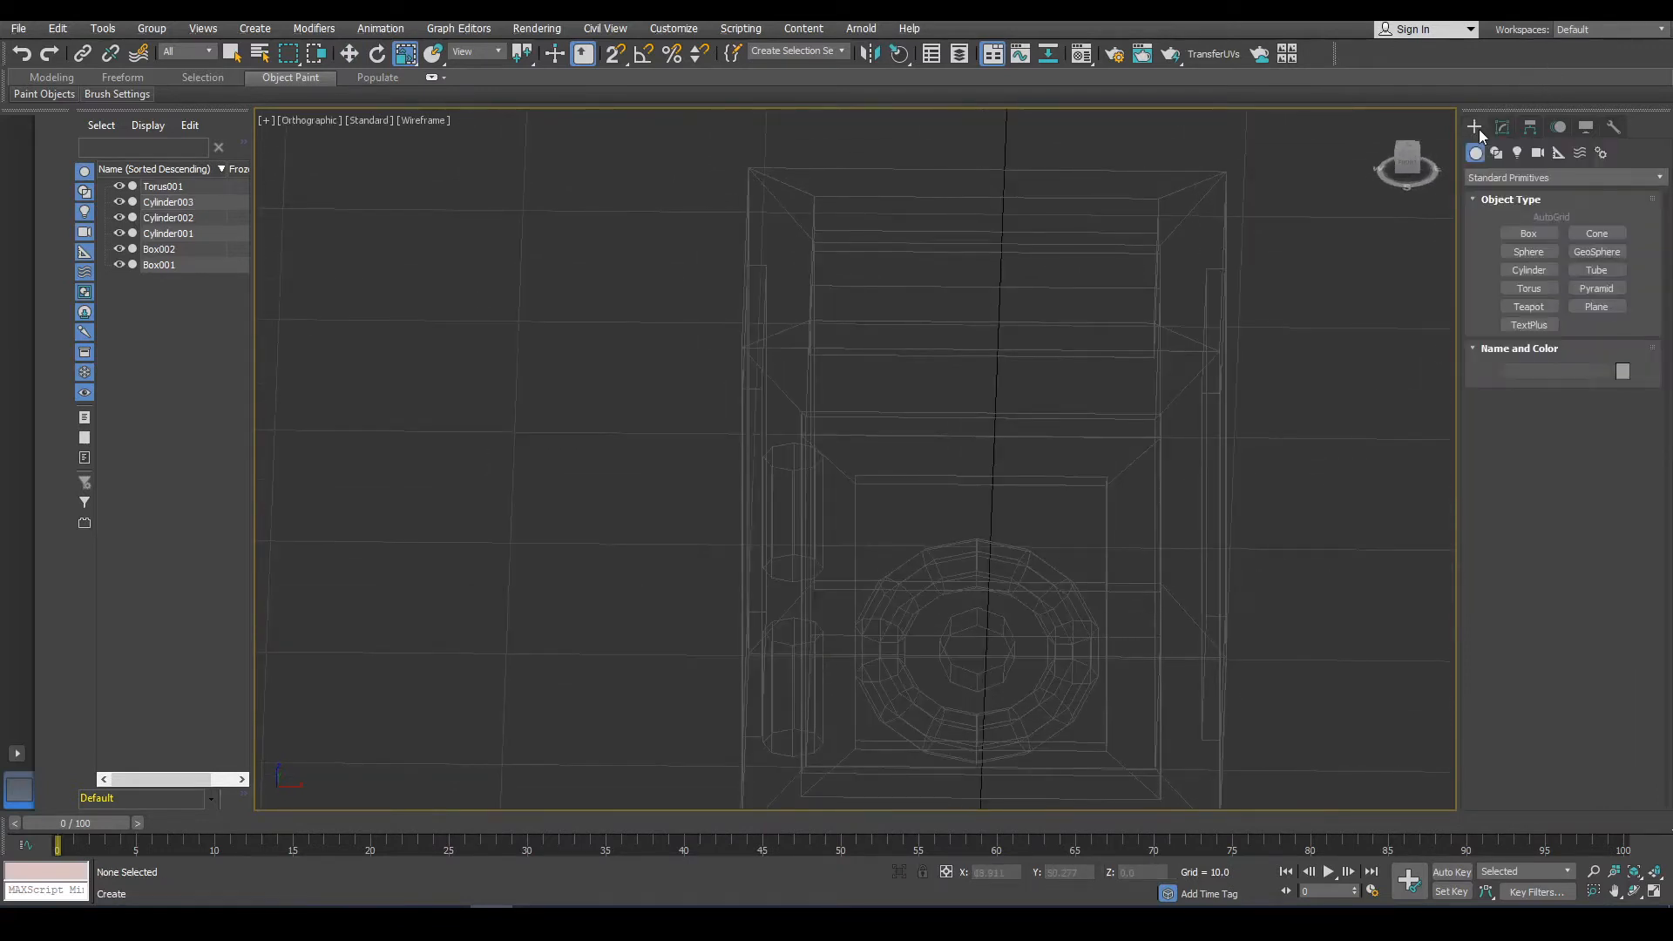
{"action": "left_click", "coordinate": [1529, 270]}
{"action": "middle_click_drag", "start_coordinate": [1158, 578], "coordinate": [956, 454], "text": "alt"}
{"action": "scroll", "coordinate": [957, 462], "scroll_direction": "up", "scroll_amount": 5}
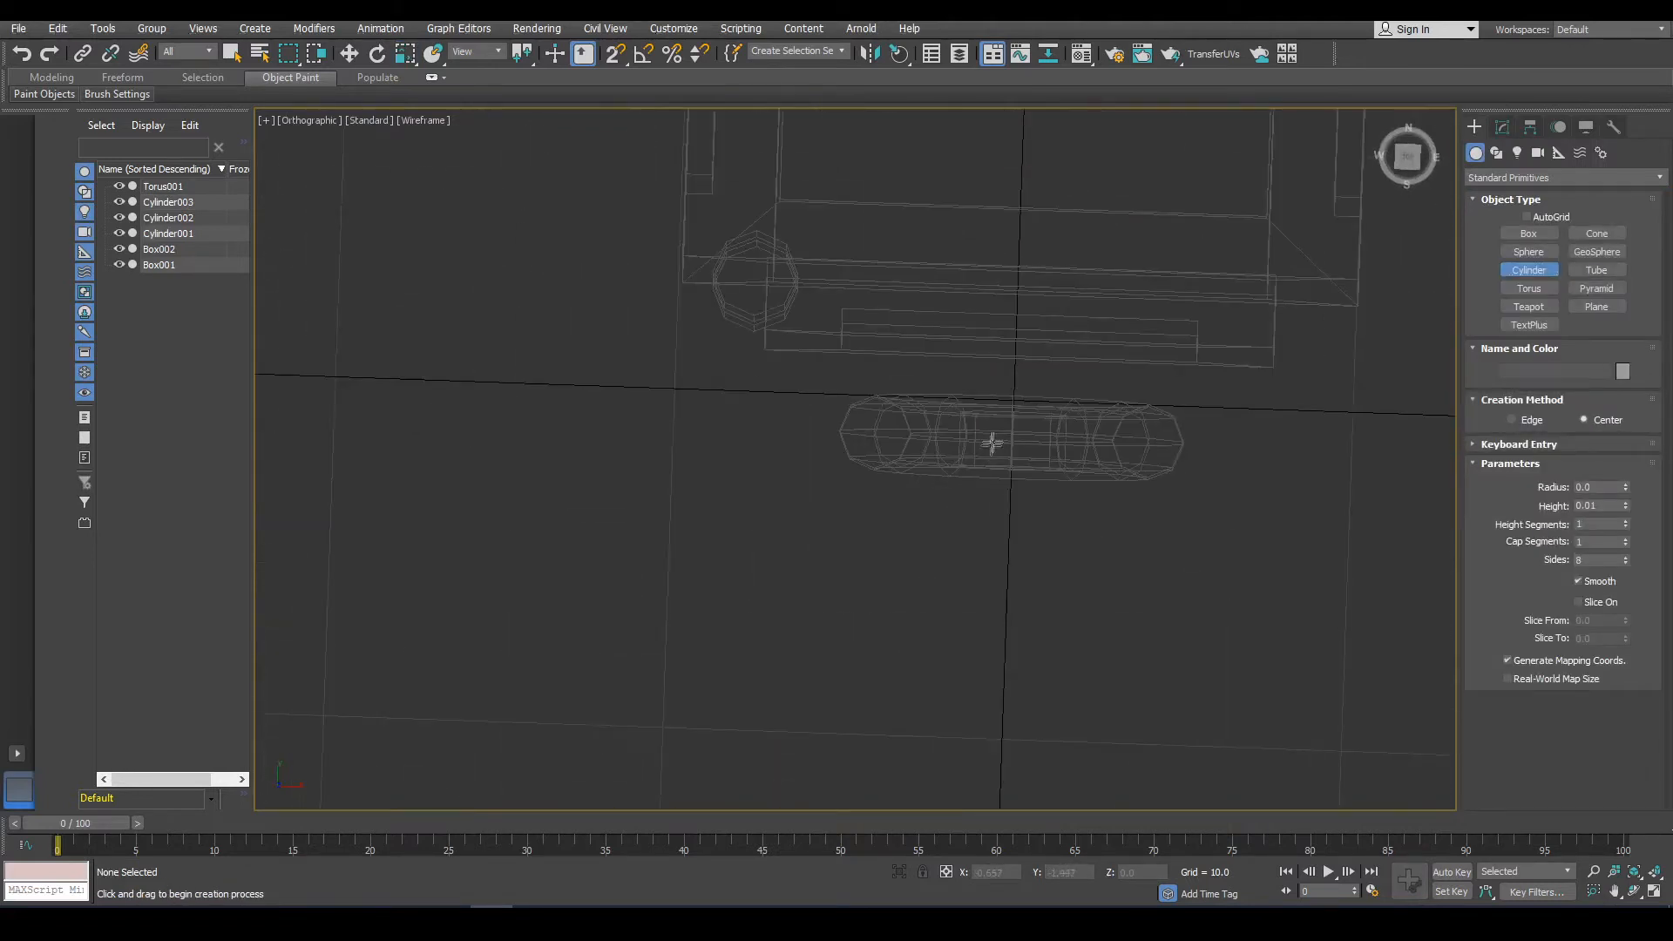
{"action": "left_click_drag", "start_coordinate": [1008, 442], "coordinate": [1022, 444]}
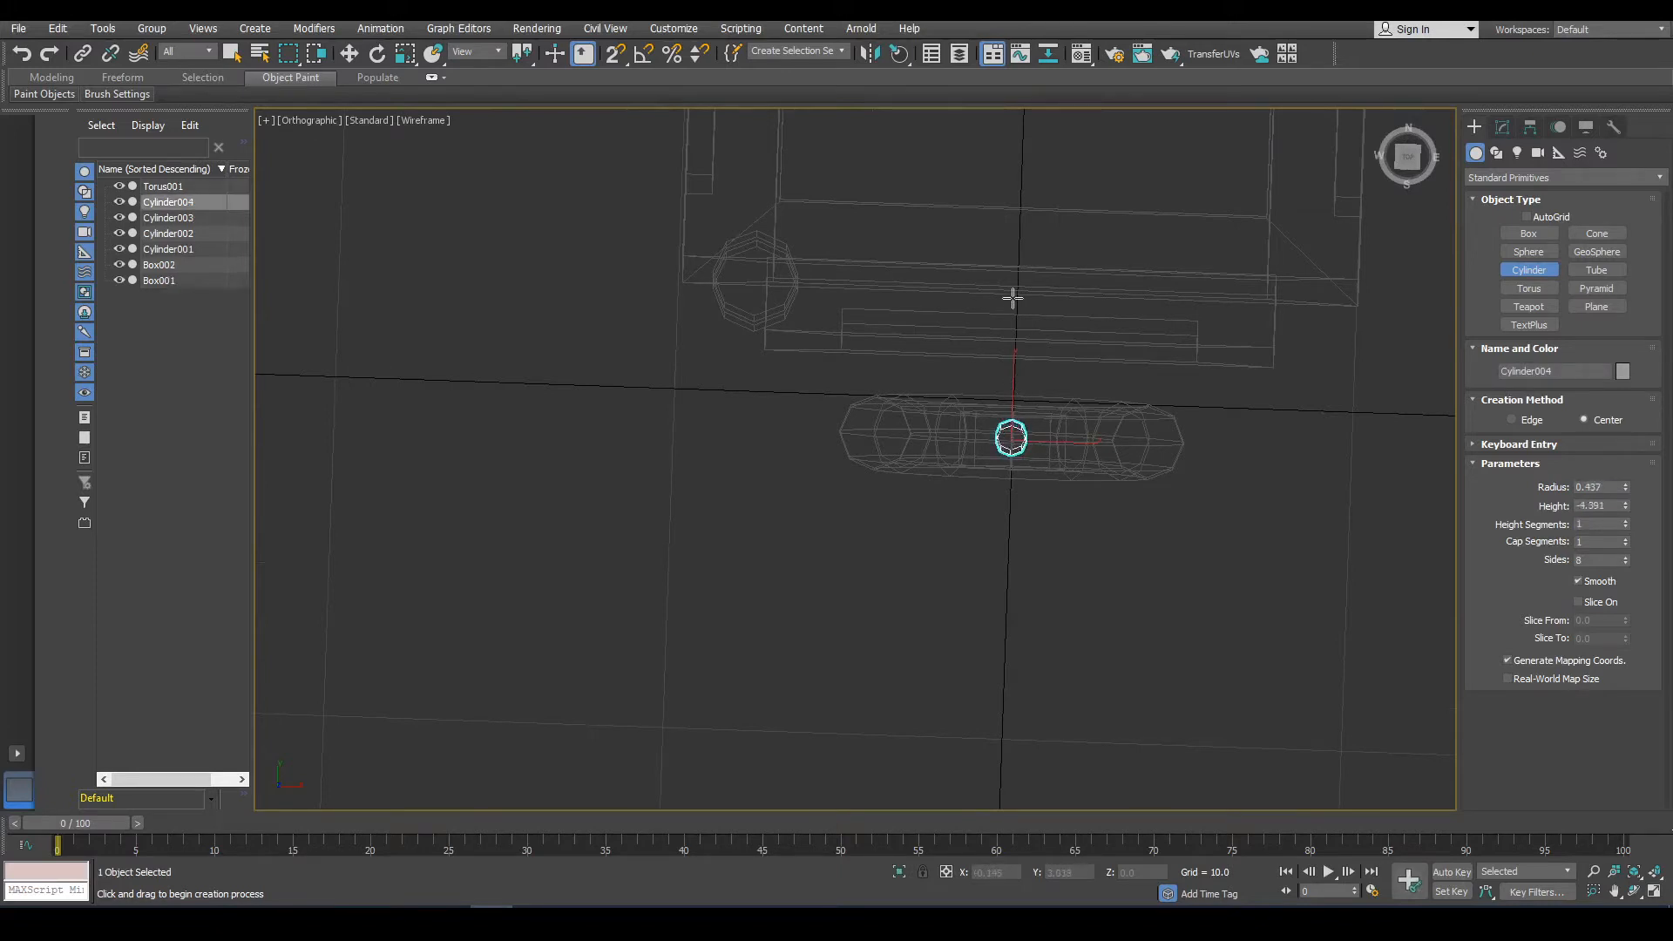
{"action": "key", "text": "f"}
{"action": "scroll", "coordinate": [854, 453], "scroll_direction": "up", "scroll_amount": 4}
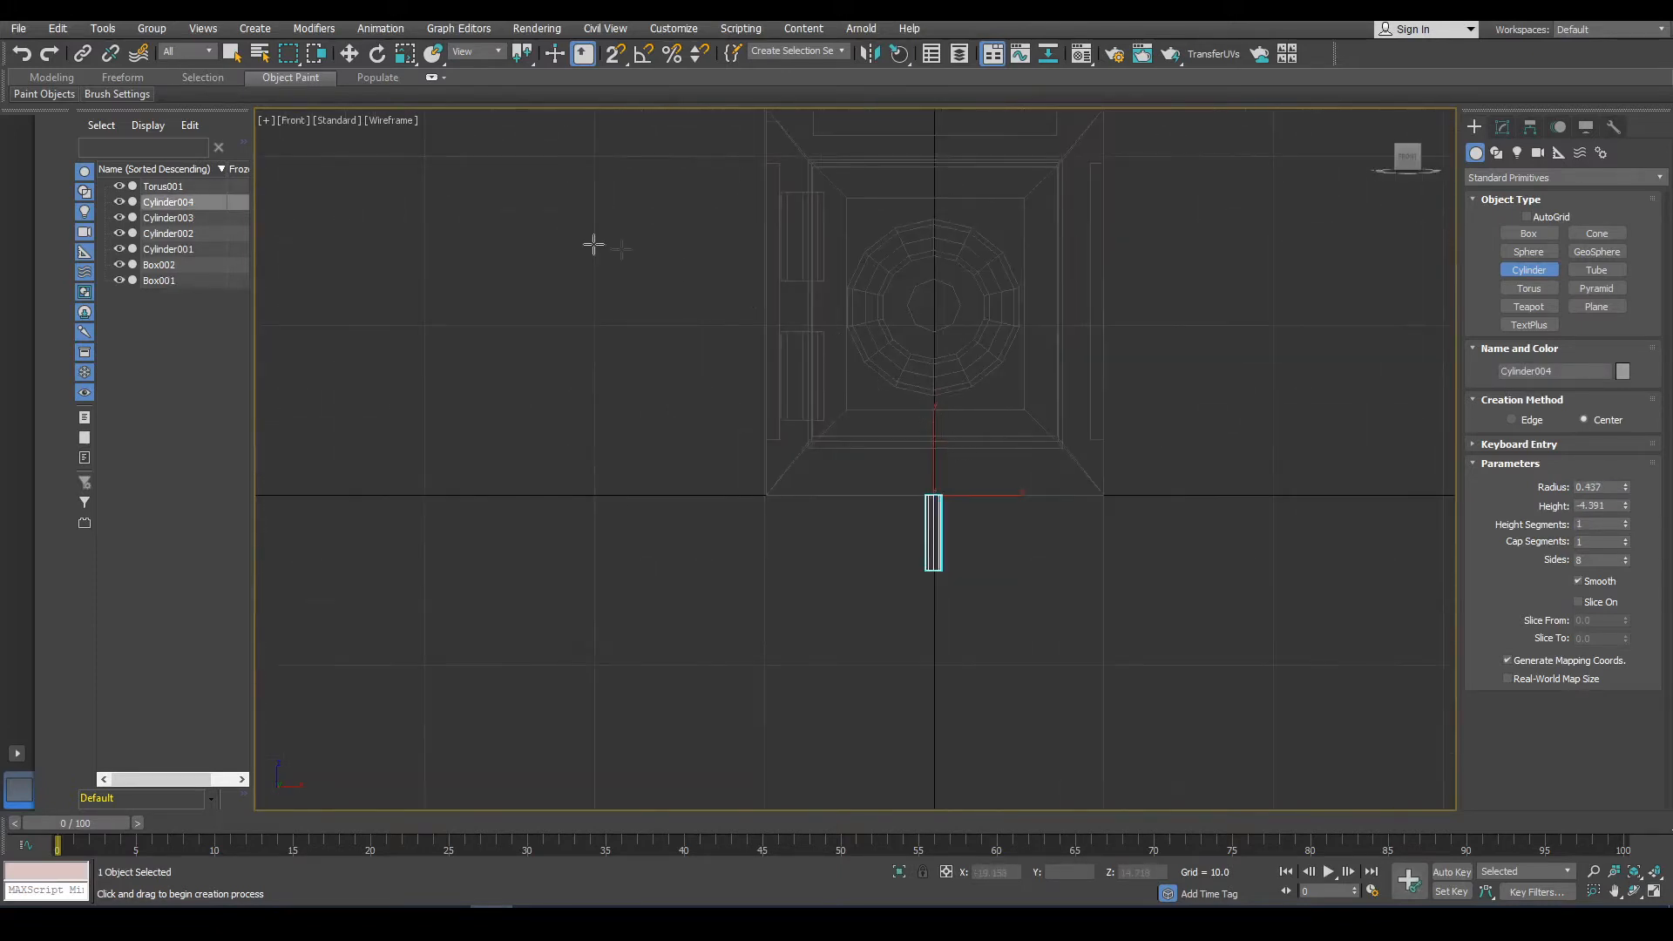
Move the thin cylinder up so its top sits at the knob's centre.
{"action": "left_click", "coordinate": [350, 54]}
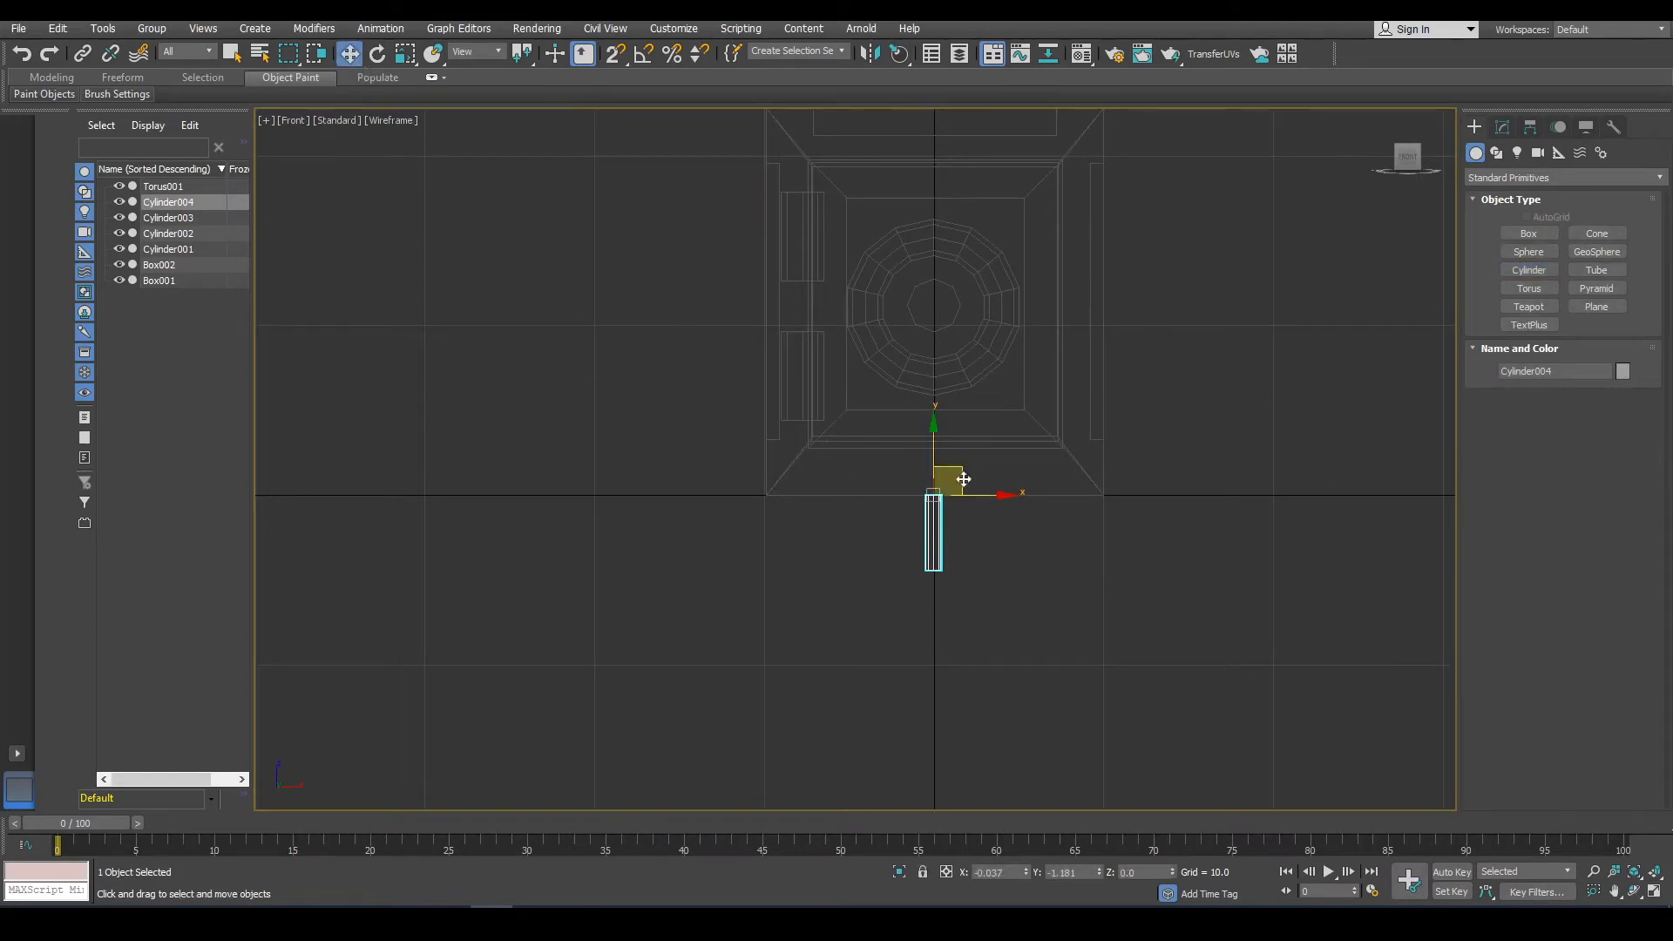
{"action": "left_click_drag", "start_coordinate": [964, 479], "coordinate": [950, 296]}
{"action": "scroll", "coordinate": [966, 292], "scroll_direction": "up", "scroll_amount": 3}
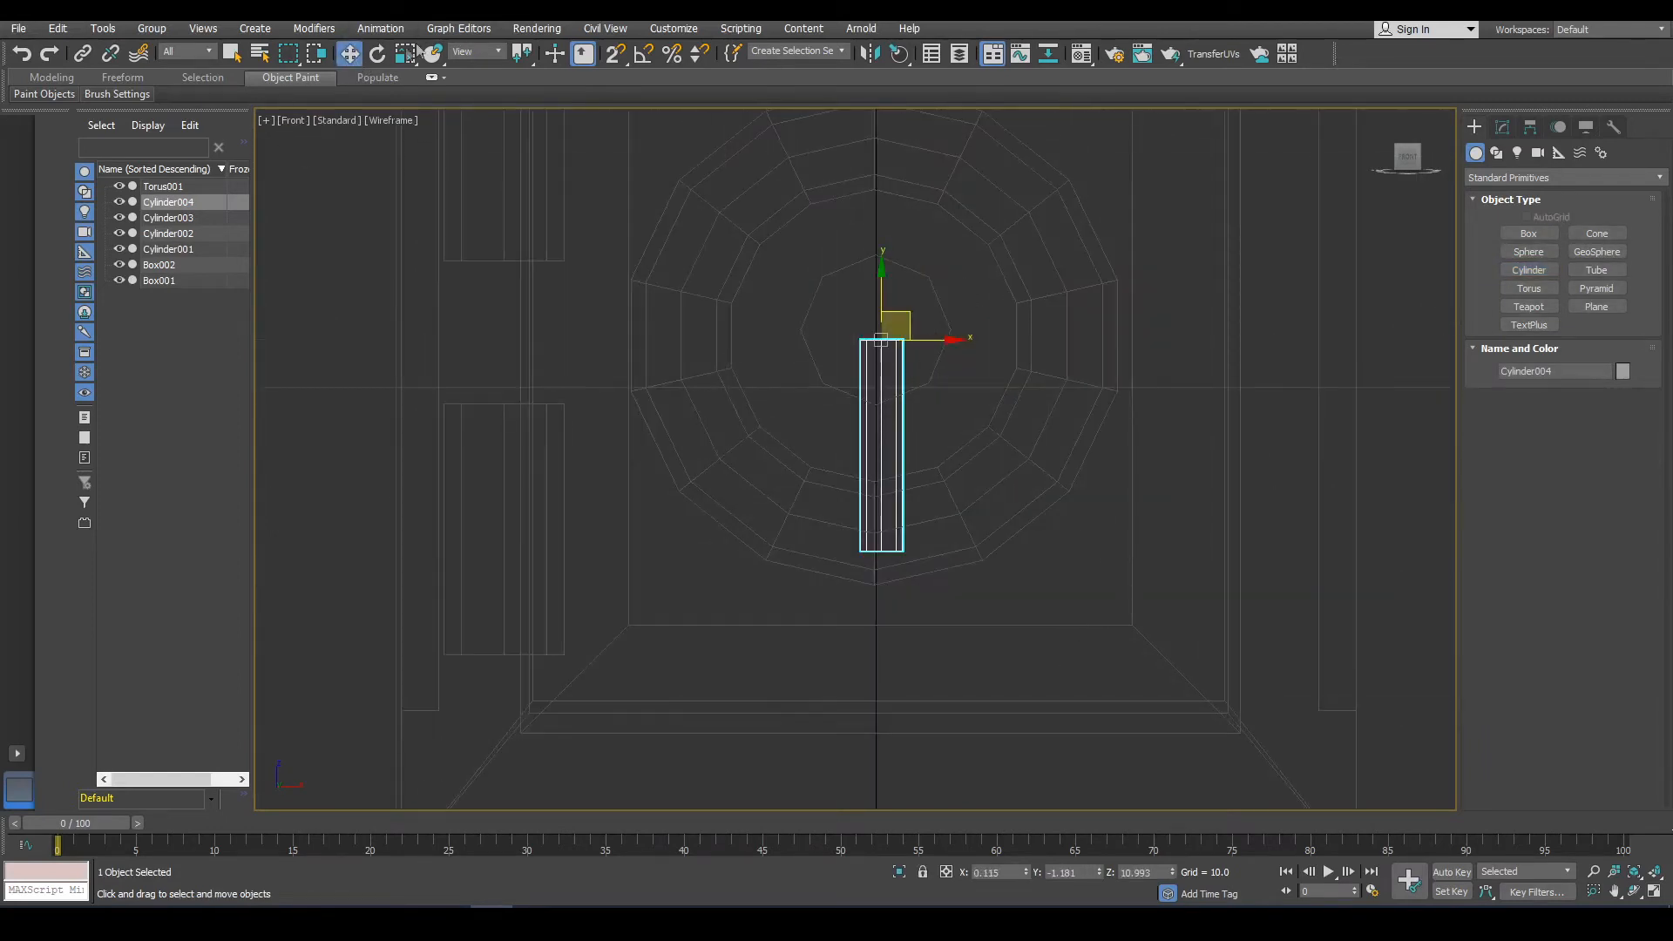
{"action": "left_click", "coordinate": [377, 54]}
{"action": "left_click_drag", "start_coordinate": [915, 390], "coordinate": [963, 325]}
{"action": "key", "text": "ctrl+z"}
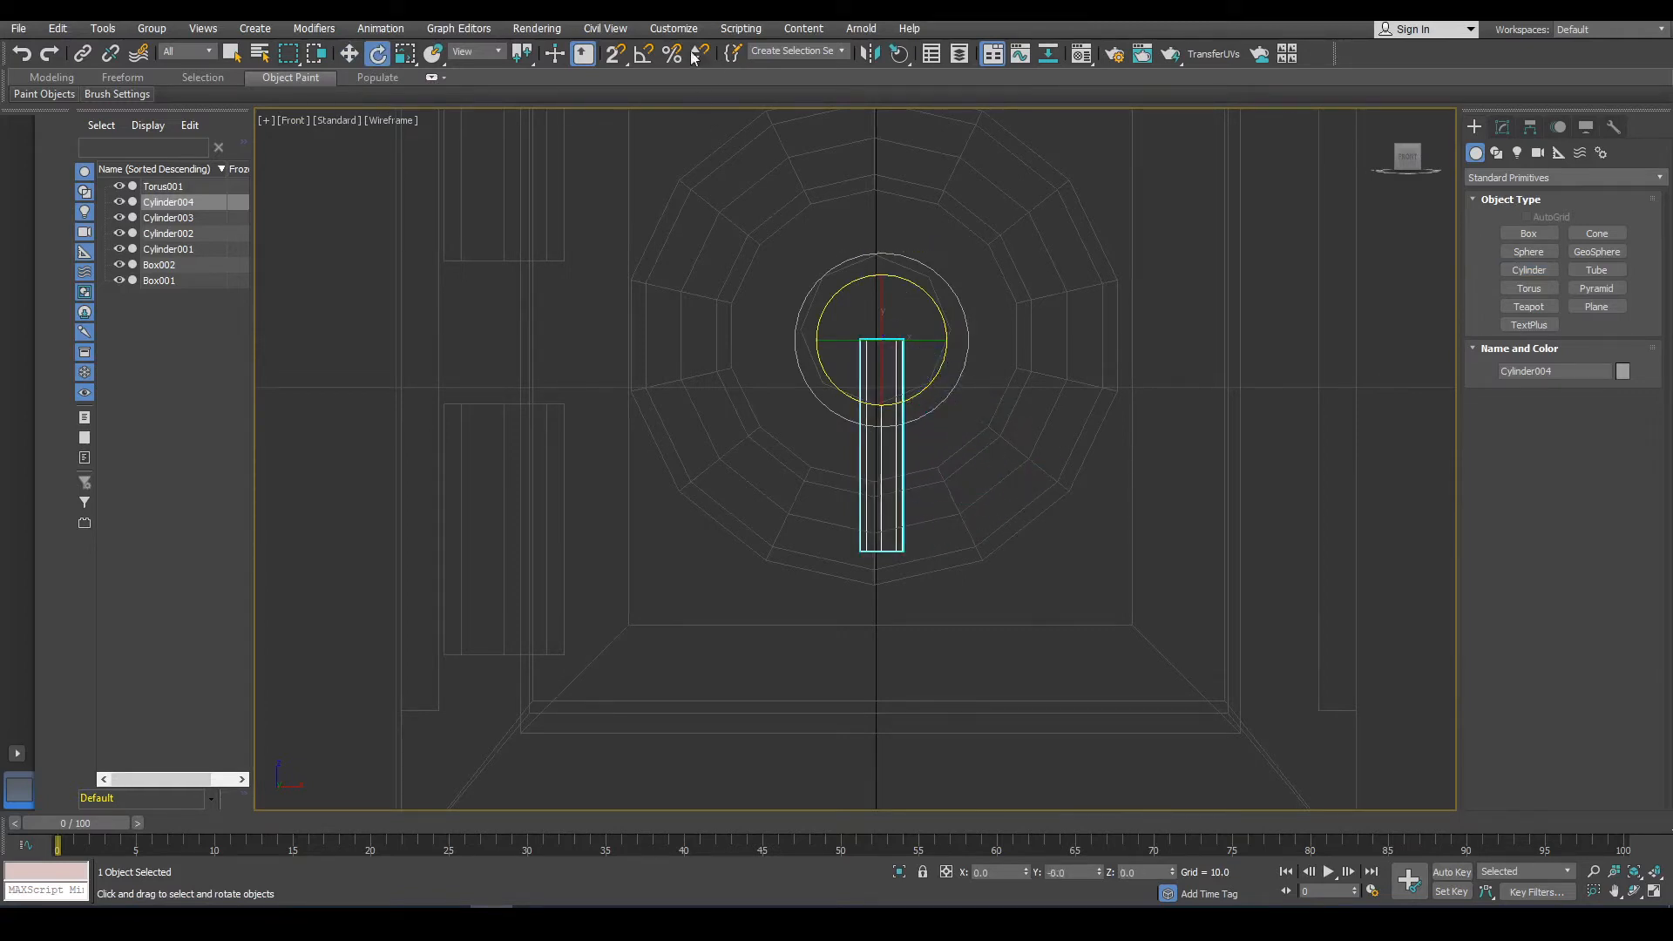
Turn on angle snap and rotate-copy the thin cylinder 180° about the knob's centre to make an opposite spoke.
{"action": "left_click", "coordinate": [643, 54]}
{"action": "left_click_drag", "start_coordinate": [922, 381], "coordinate": [1147, 382]}
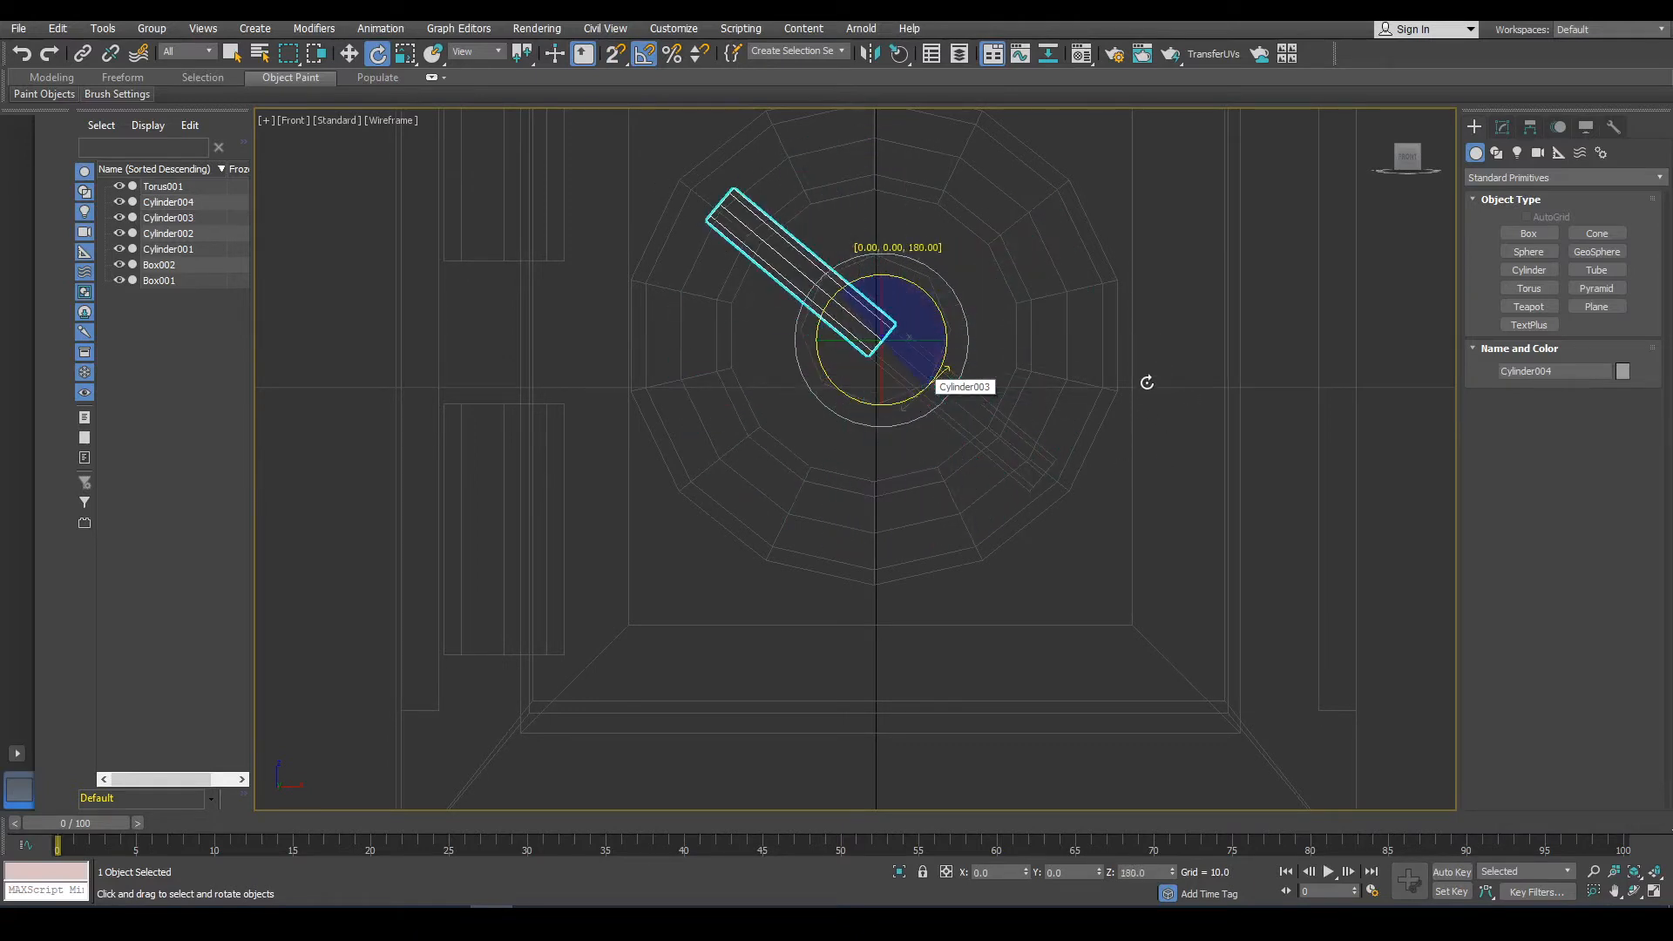
{"action": "left_click_drag", "start_coordinate": [1147, 383], "coordinate": [1143, 388]}
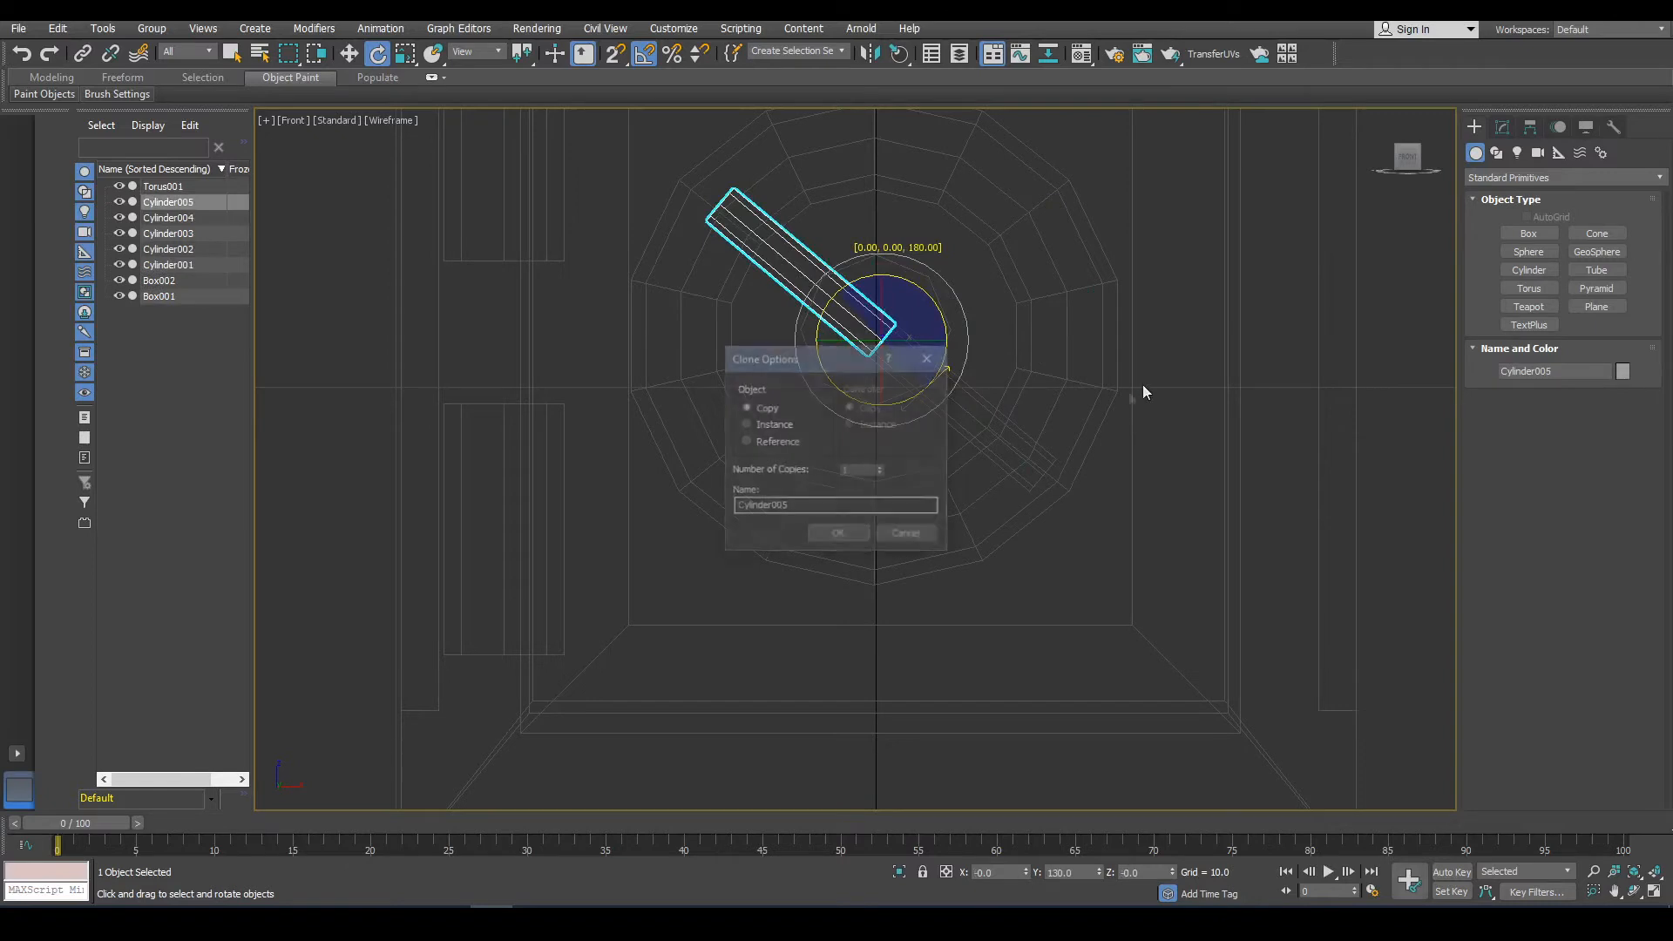
{"action": "left_click", "coordinate": [840, 534]}
Select both spokes and rotate-copy them 90° to form a cross of four spokes.
{"action": "left_click", "coordinate": [951, 416], "text": "ctrl"}
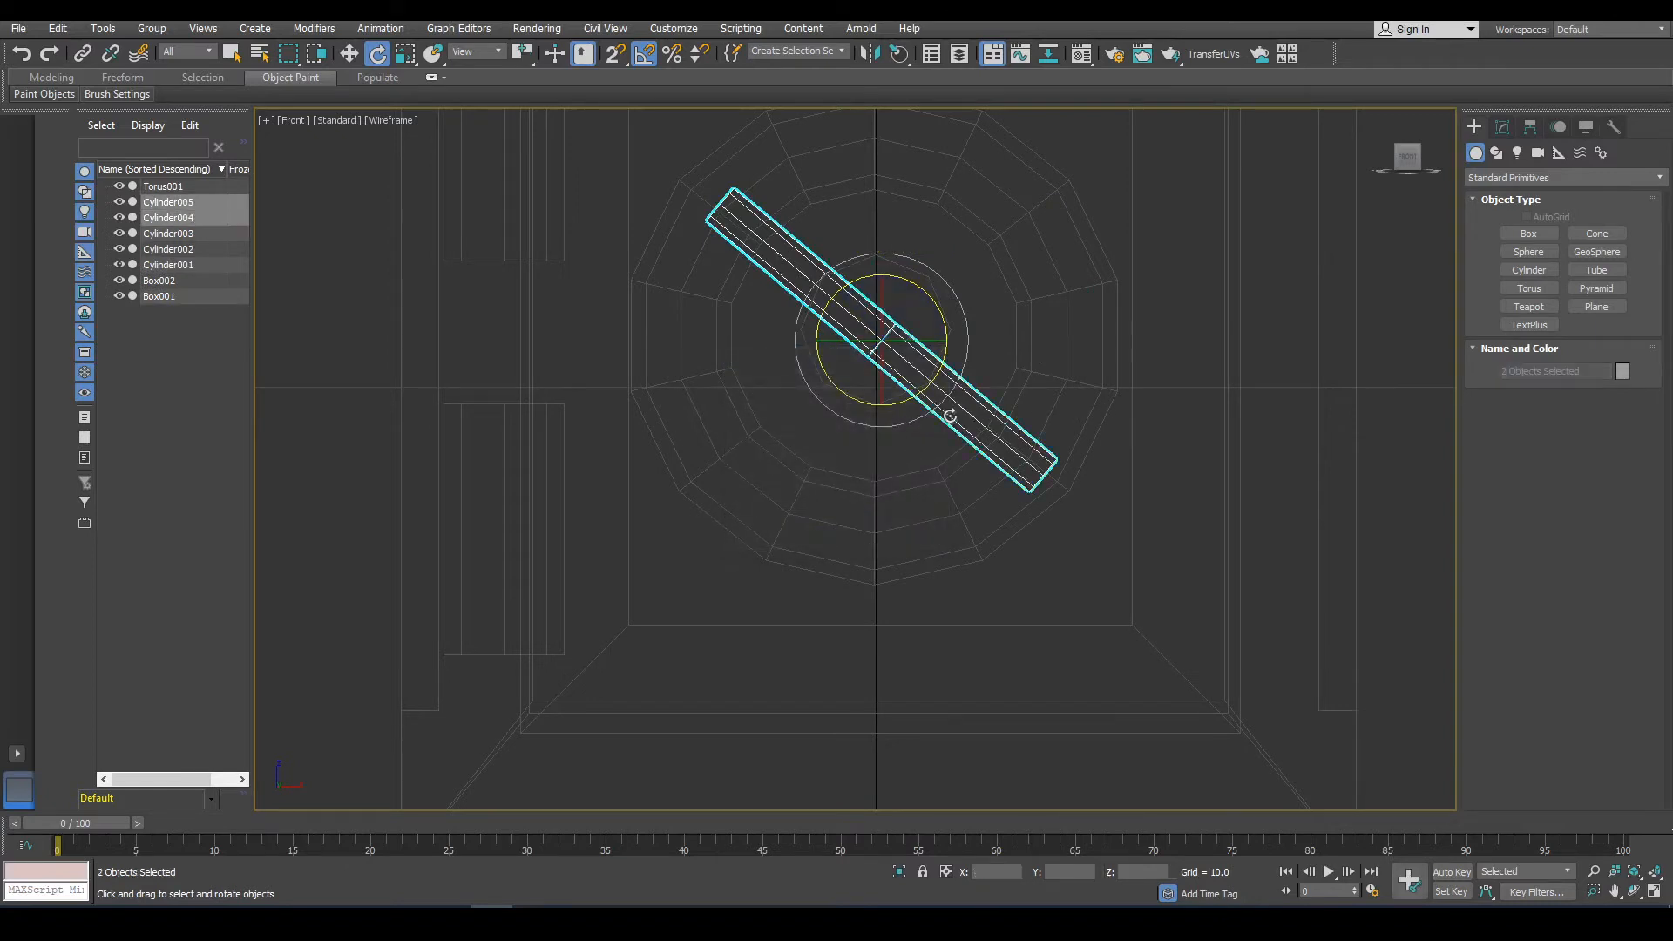
{"action": "left_click_drag", "start_coordinate": [926, 397], "coordinate": [961, 318]}
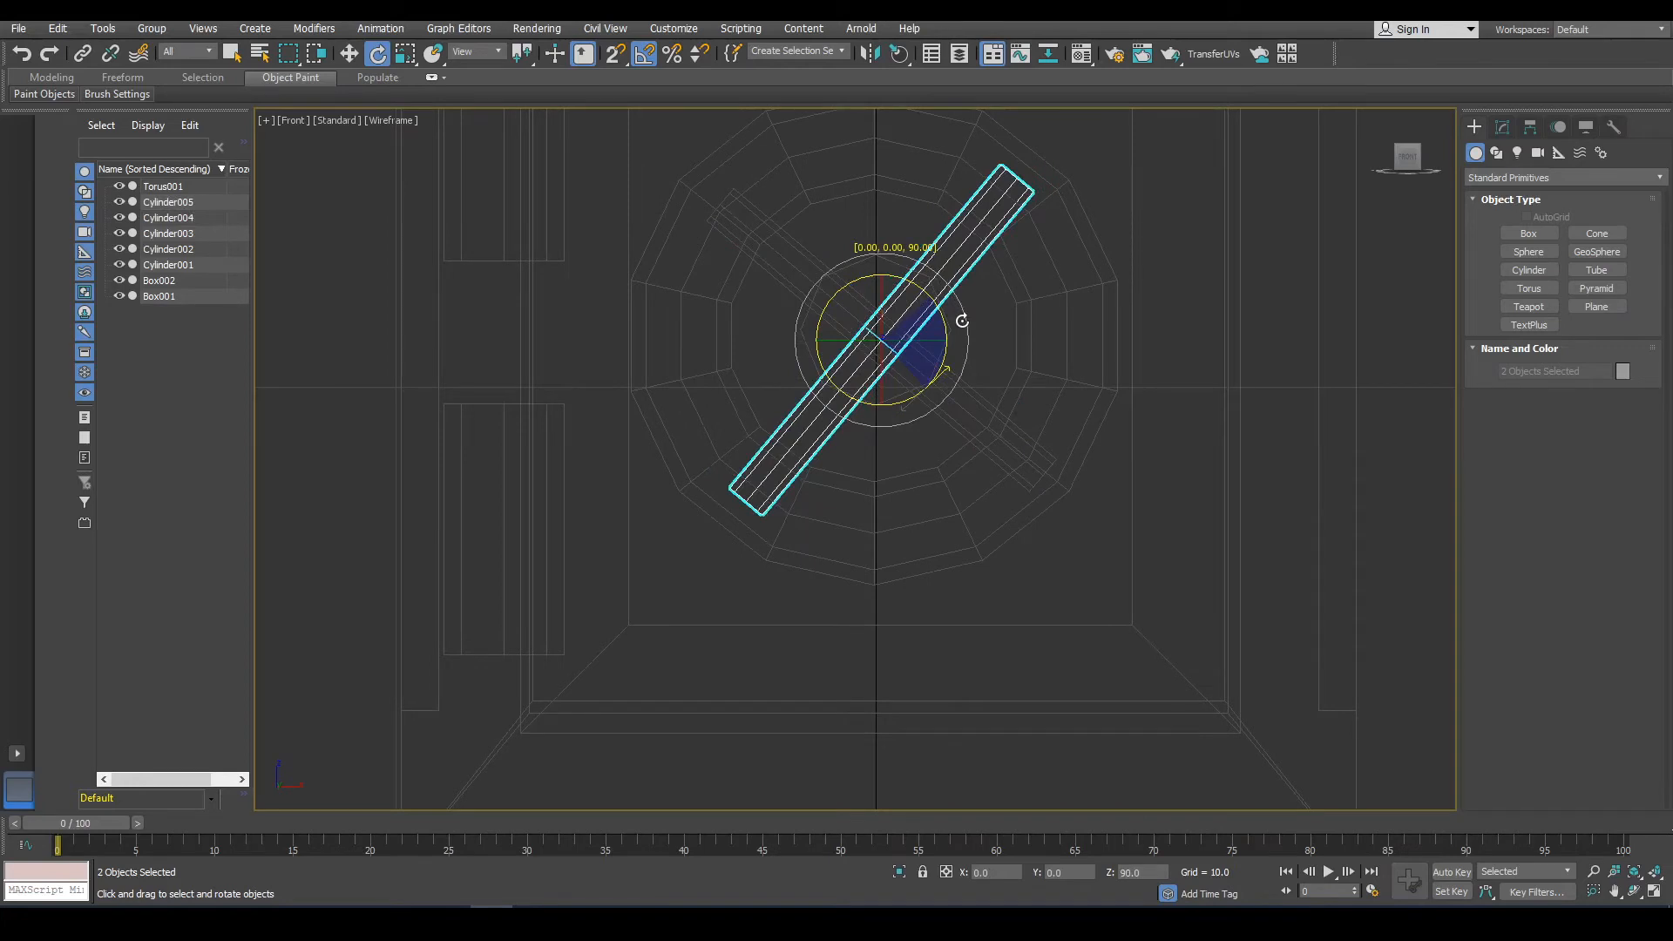
{"action": "left_click_drag", "start_coordinate": [961, 321], "coordinate": [962, 323], "text": "shift"}
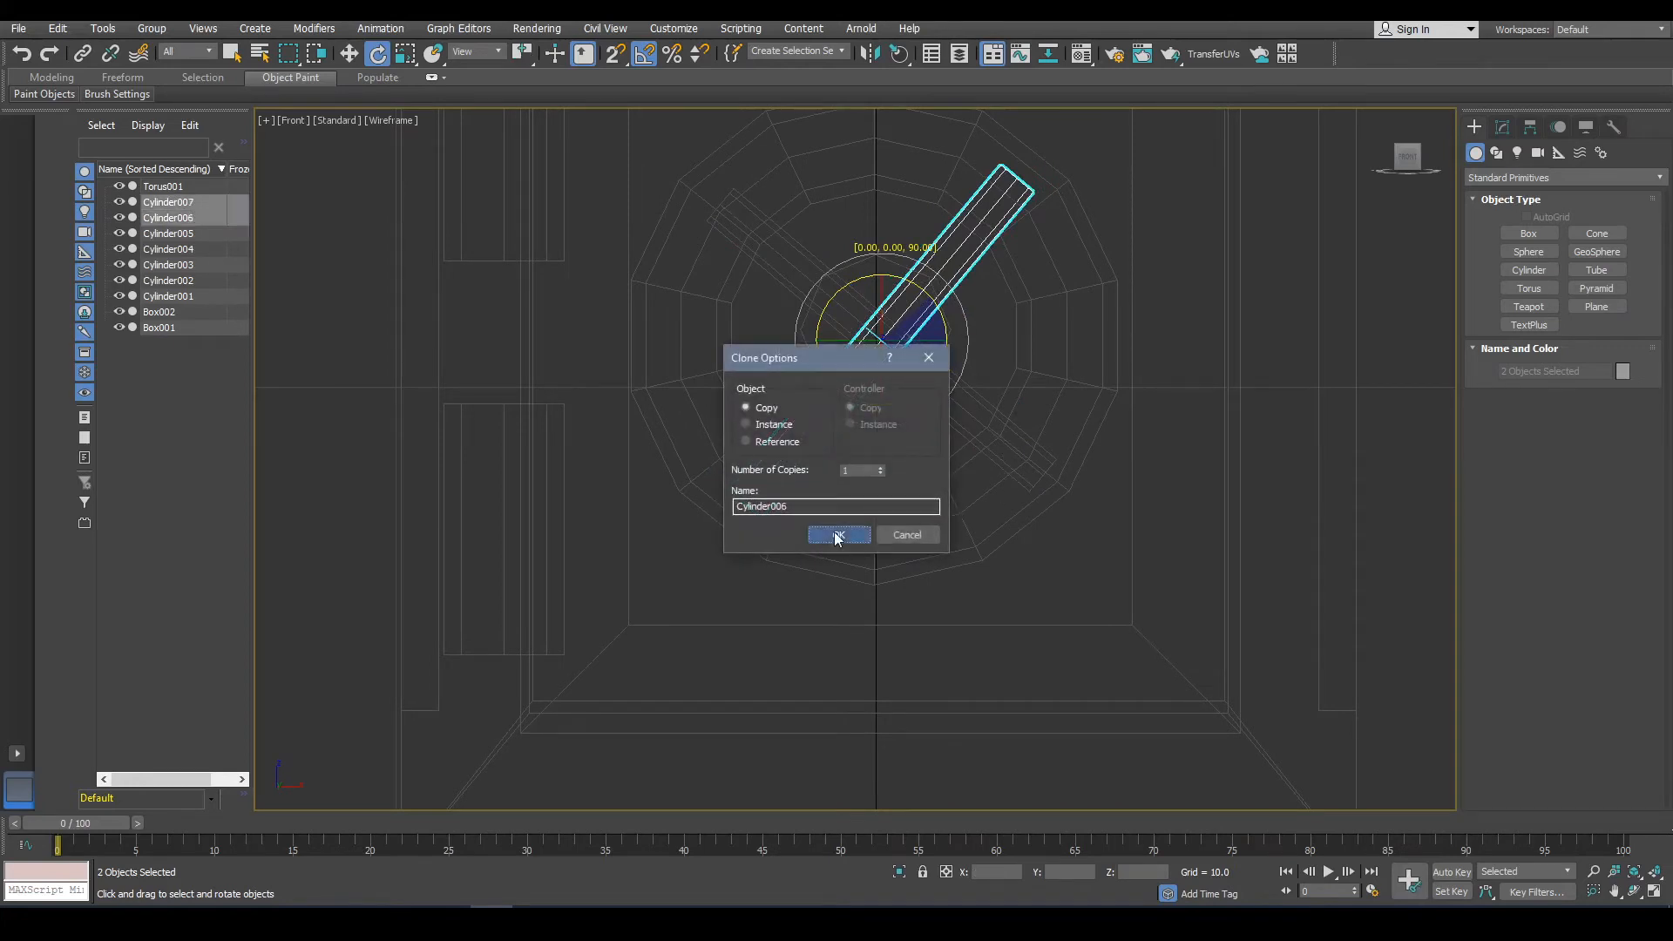
{"action": "left_click", "coordinate": [836, 534]}
Select all four spokes and reposition them so the cross sits centred inside the knob ring.
{"action": "left_click", "coordinate": [964, 408], "text": "ctrl"}
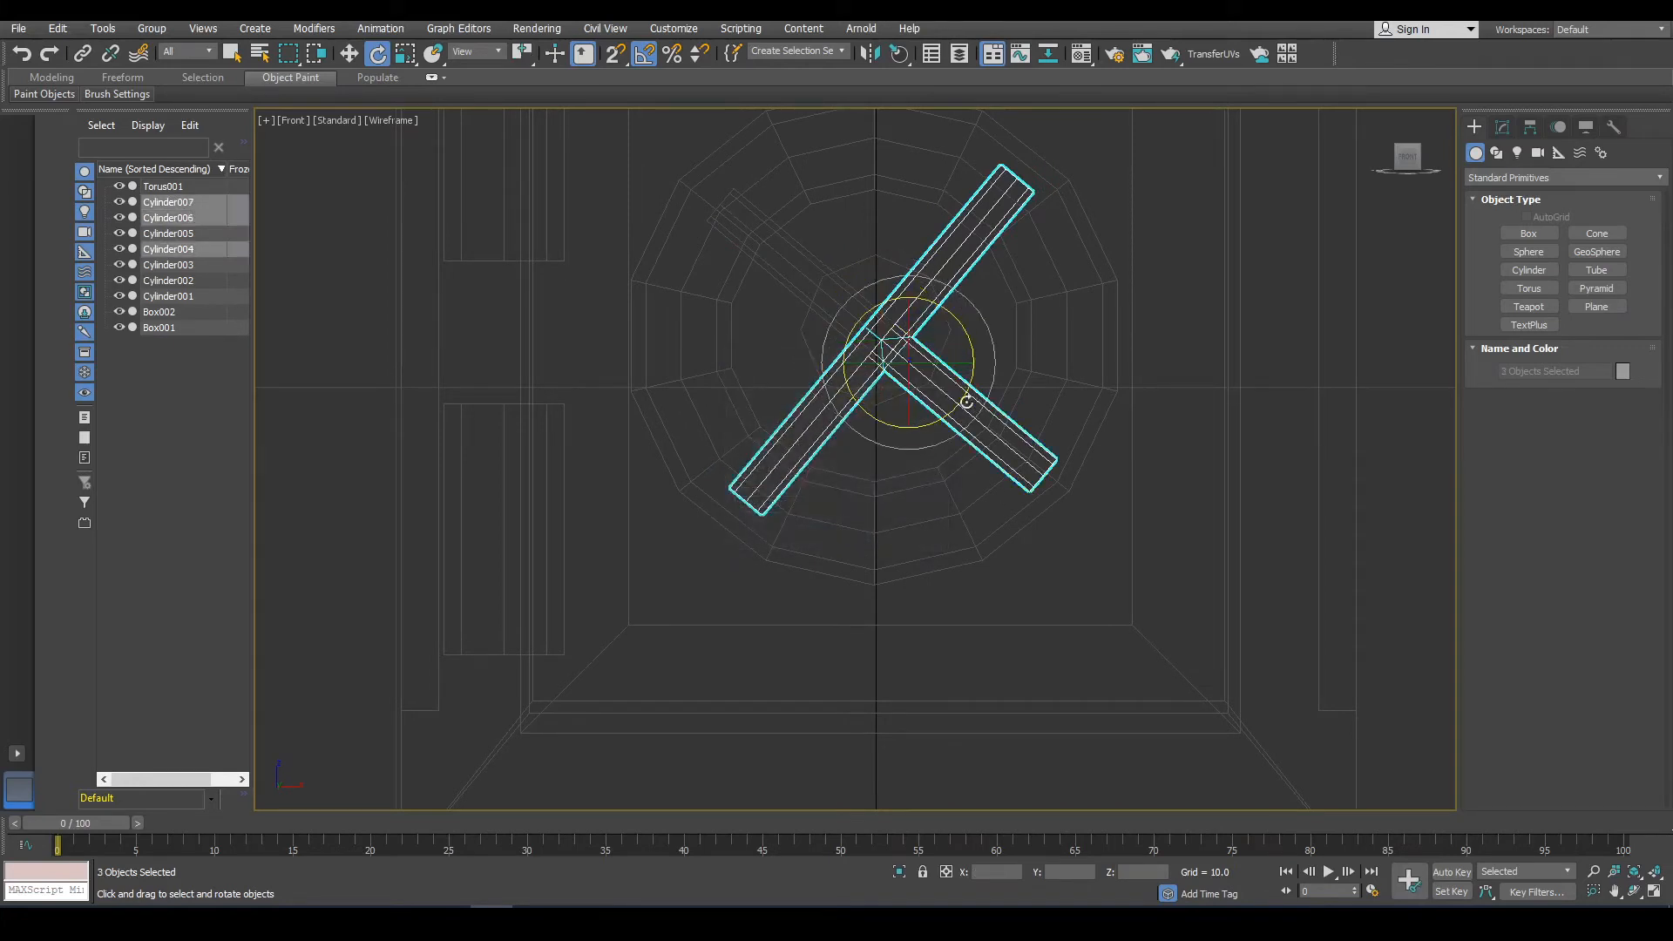
{"action": "left_click", "coordinate": [800, 292], "text": "ctrl"}
{"action": "middle_click_drag", "start_coordinate": [931, 381], "coordinate": [1090, 436], "text": "alt"}
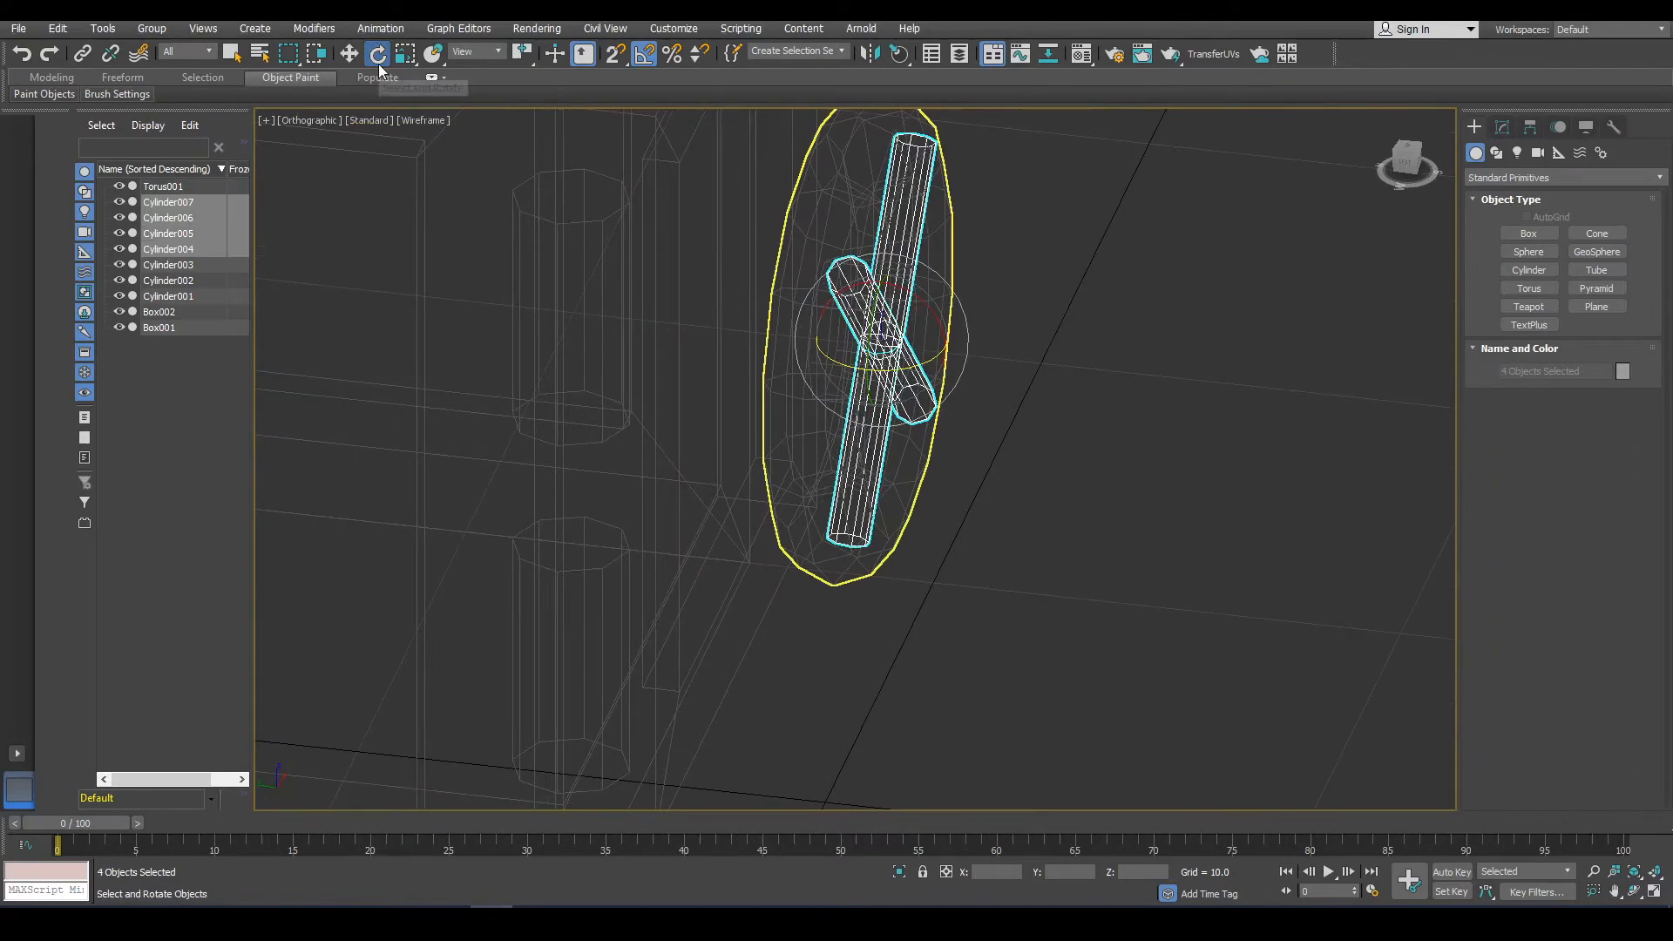
{"action": "key", "text": "F3"}
{"action": "mouse_move", "coordinate": [776, 171]}
{"action": "middle_mouse_down", "text": "alt"}
{"action": "mouse_move", "coordinate": [644, 129]}
{"action": "mouse_move", "coordinate": [635, 142]}
{"action": "middle_mouse_up", "text": "alt"}
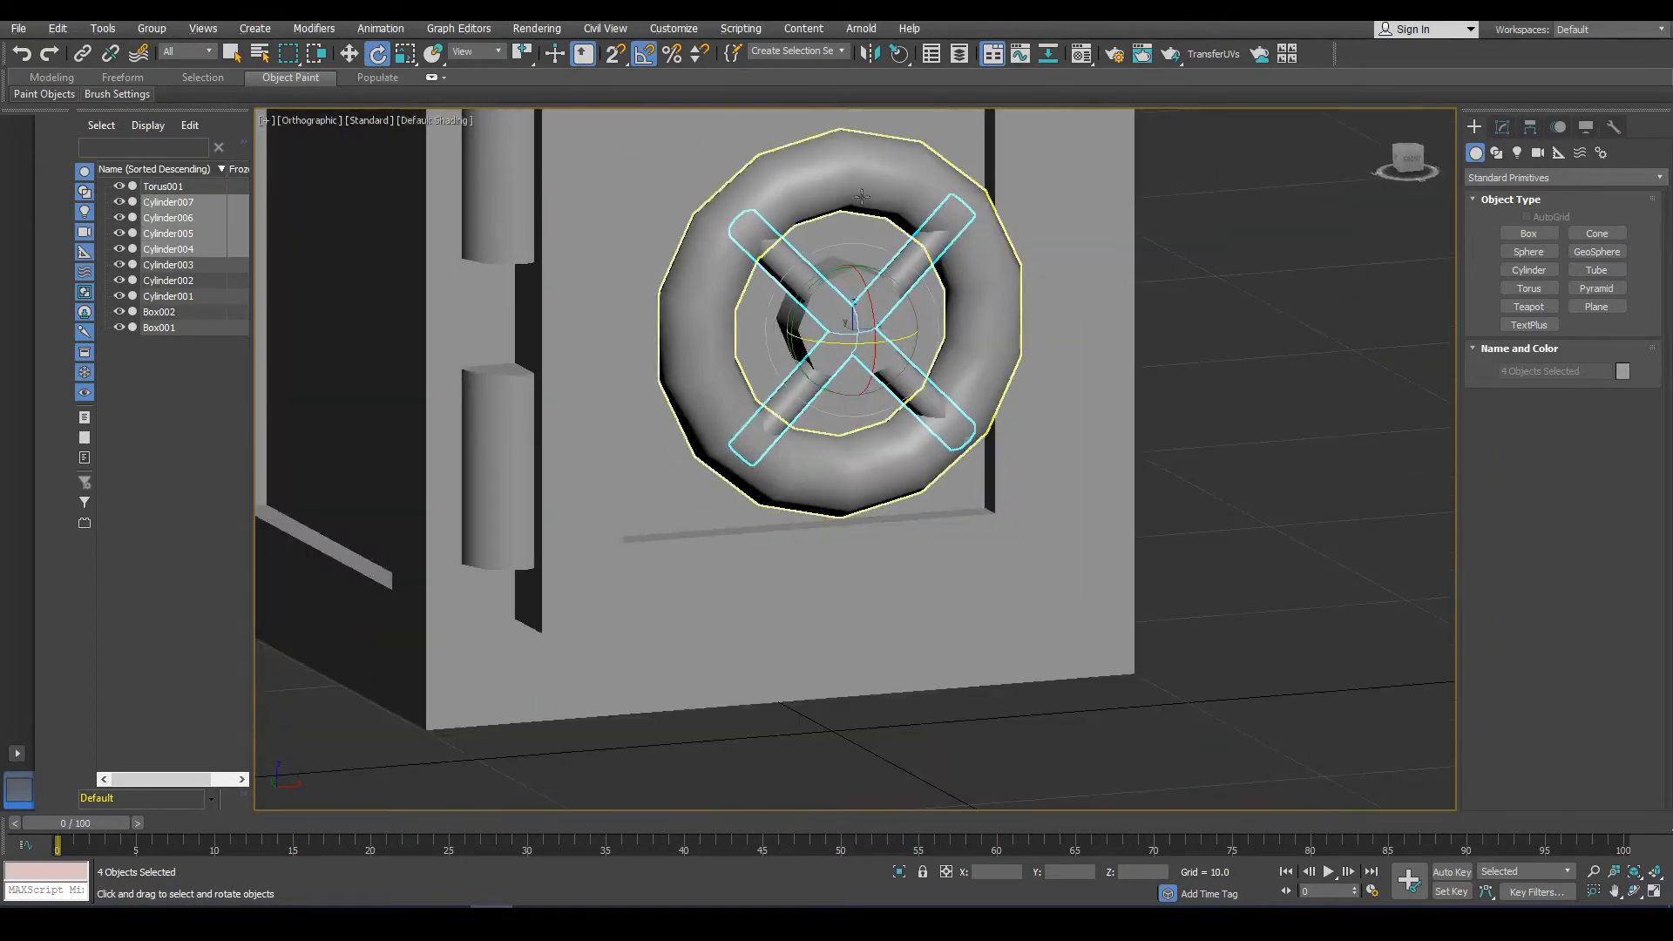
{"action": "key", "text": "z"}
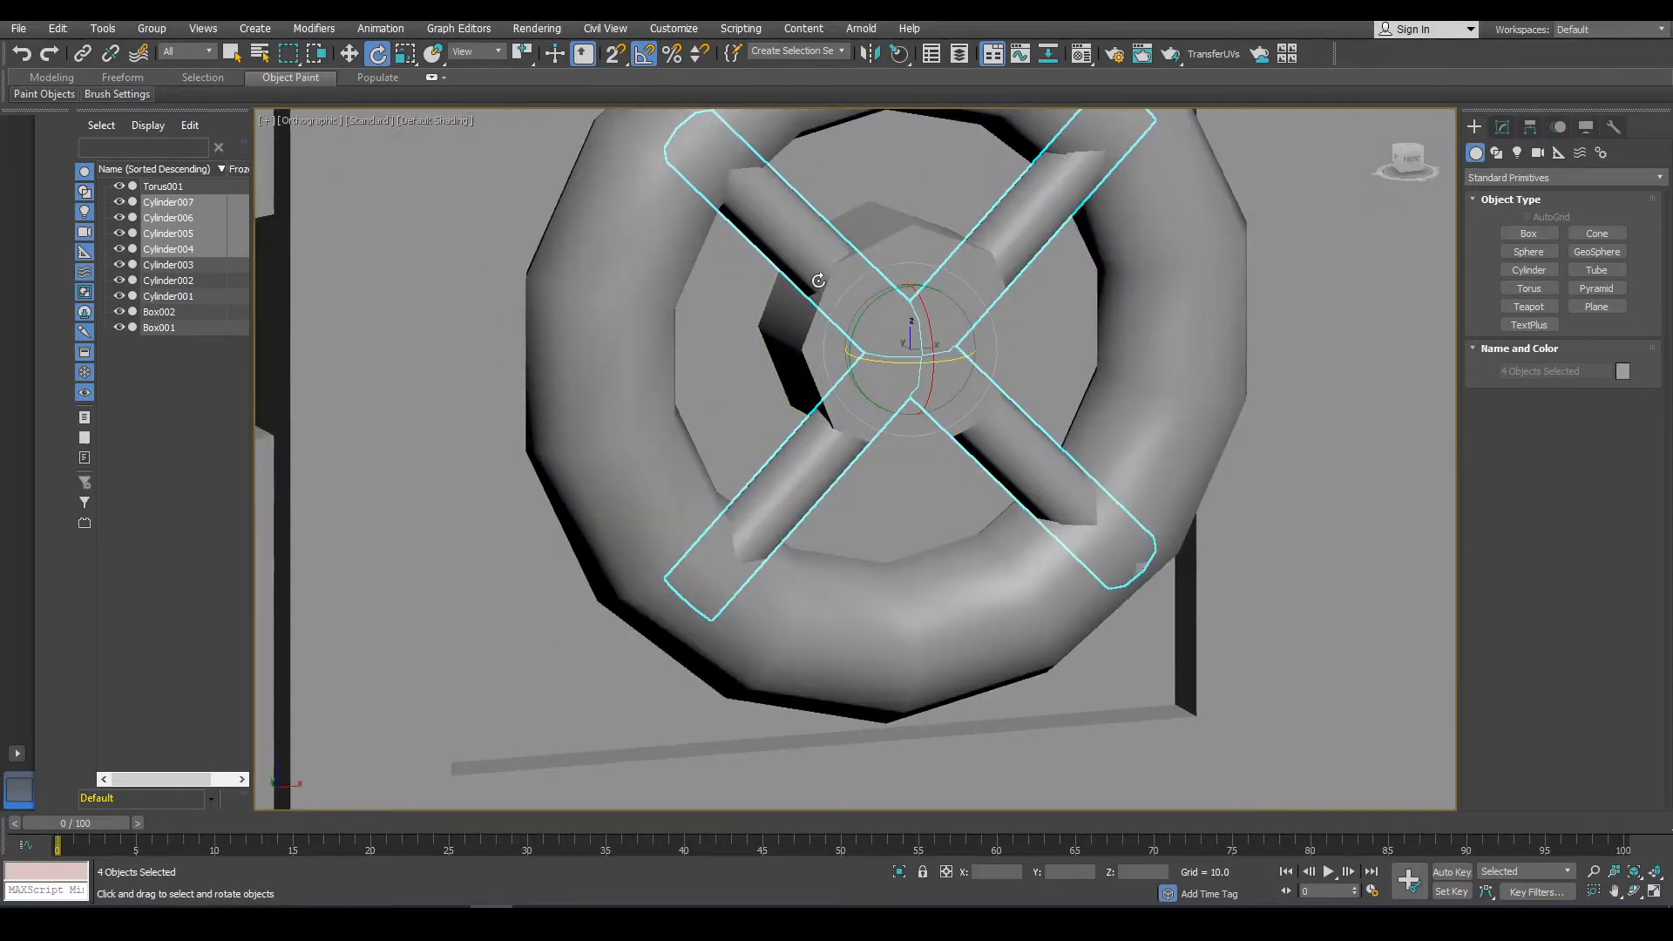
{"action": "scroll", "coordinate": [818, 280], "scroll_direction": "down", "scroll_amount": 2}
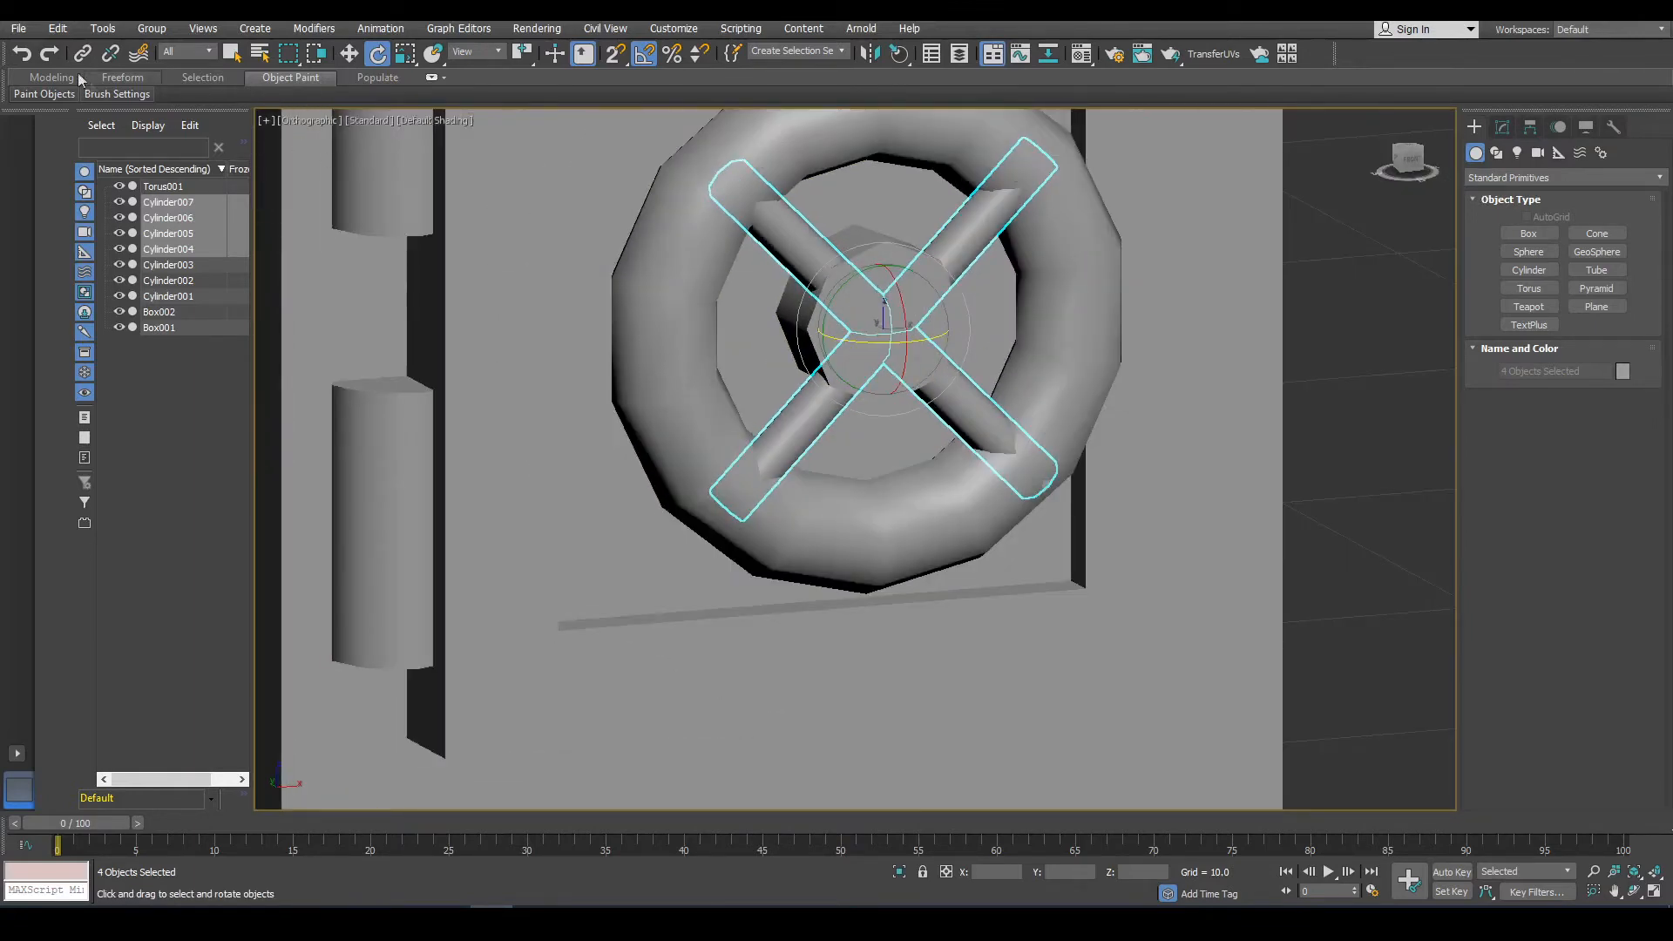
{"action": "left_click", "coordinate": [405, 54]}
{"action": "left_click_drag", "start_coordinate": [869, 305], "coordinate": [863, 290]}
{"action": "middle_click_drag", "start_coordinate": [862, 290], "coordinate": [741, 252], "text": "alt"}
{"action": "left_click", "coordinate": [348, 53]}
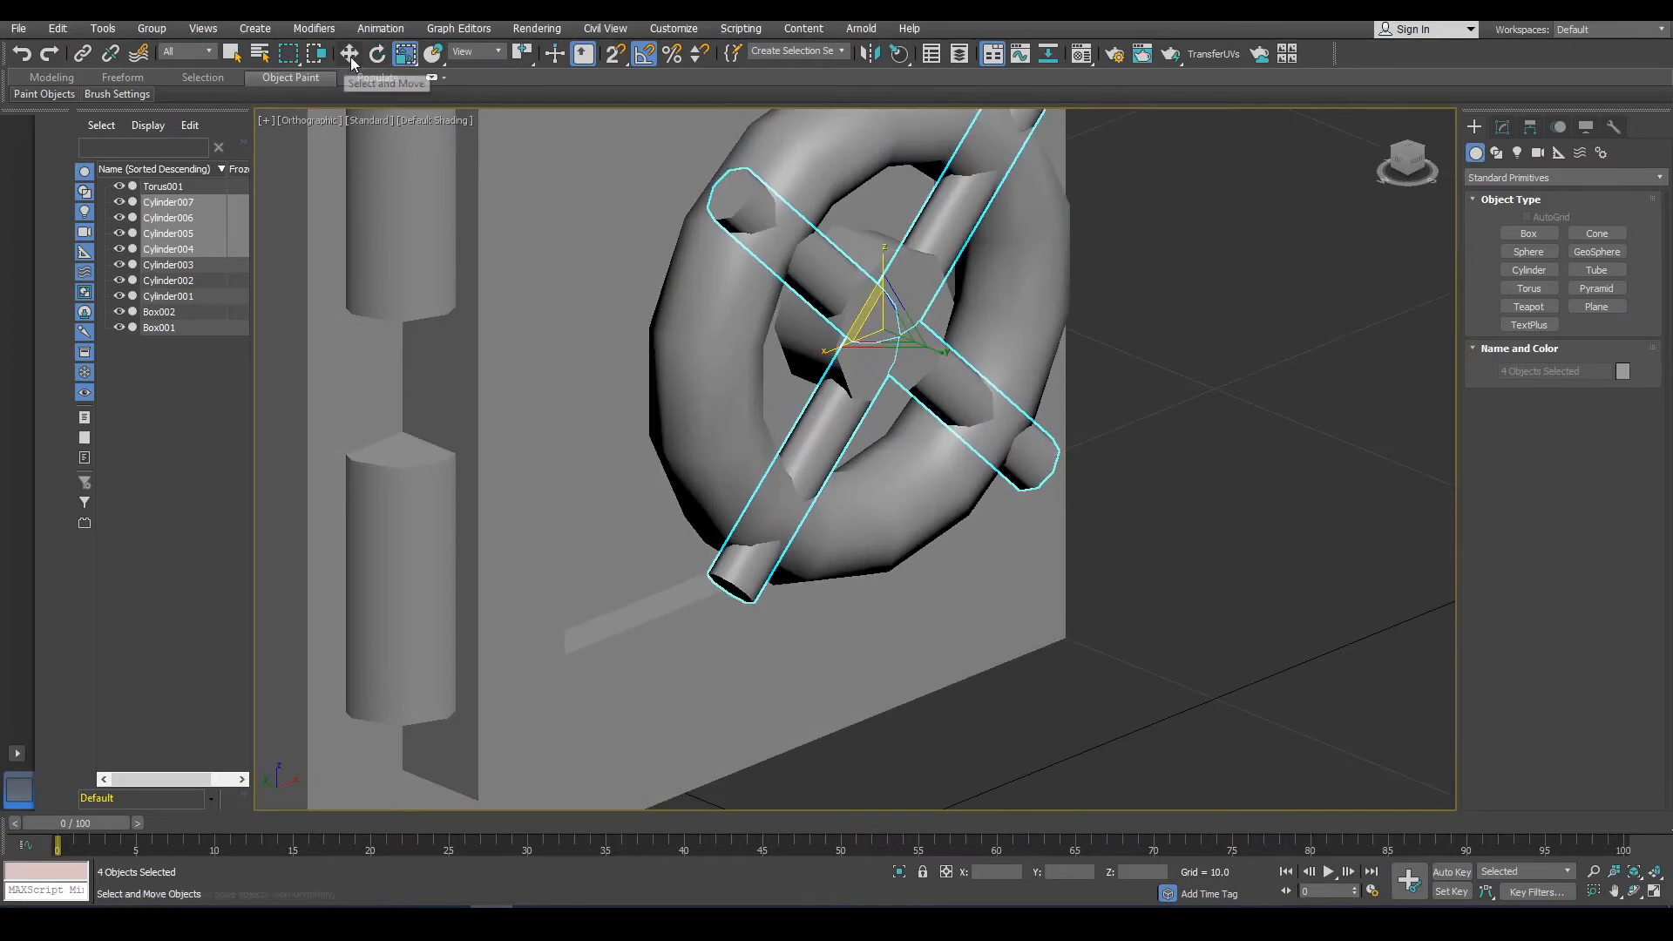
{"action": "left_click_drag", "start_coordinate": [835, 311], "coordinate": [810, 302]}
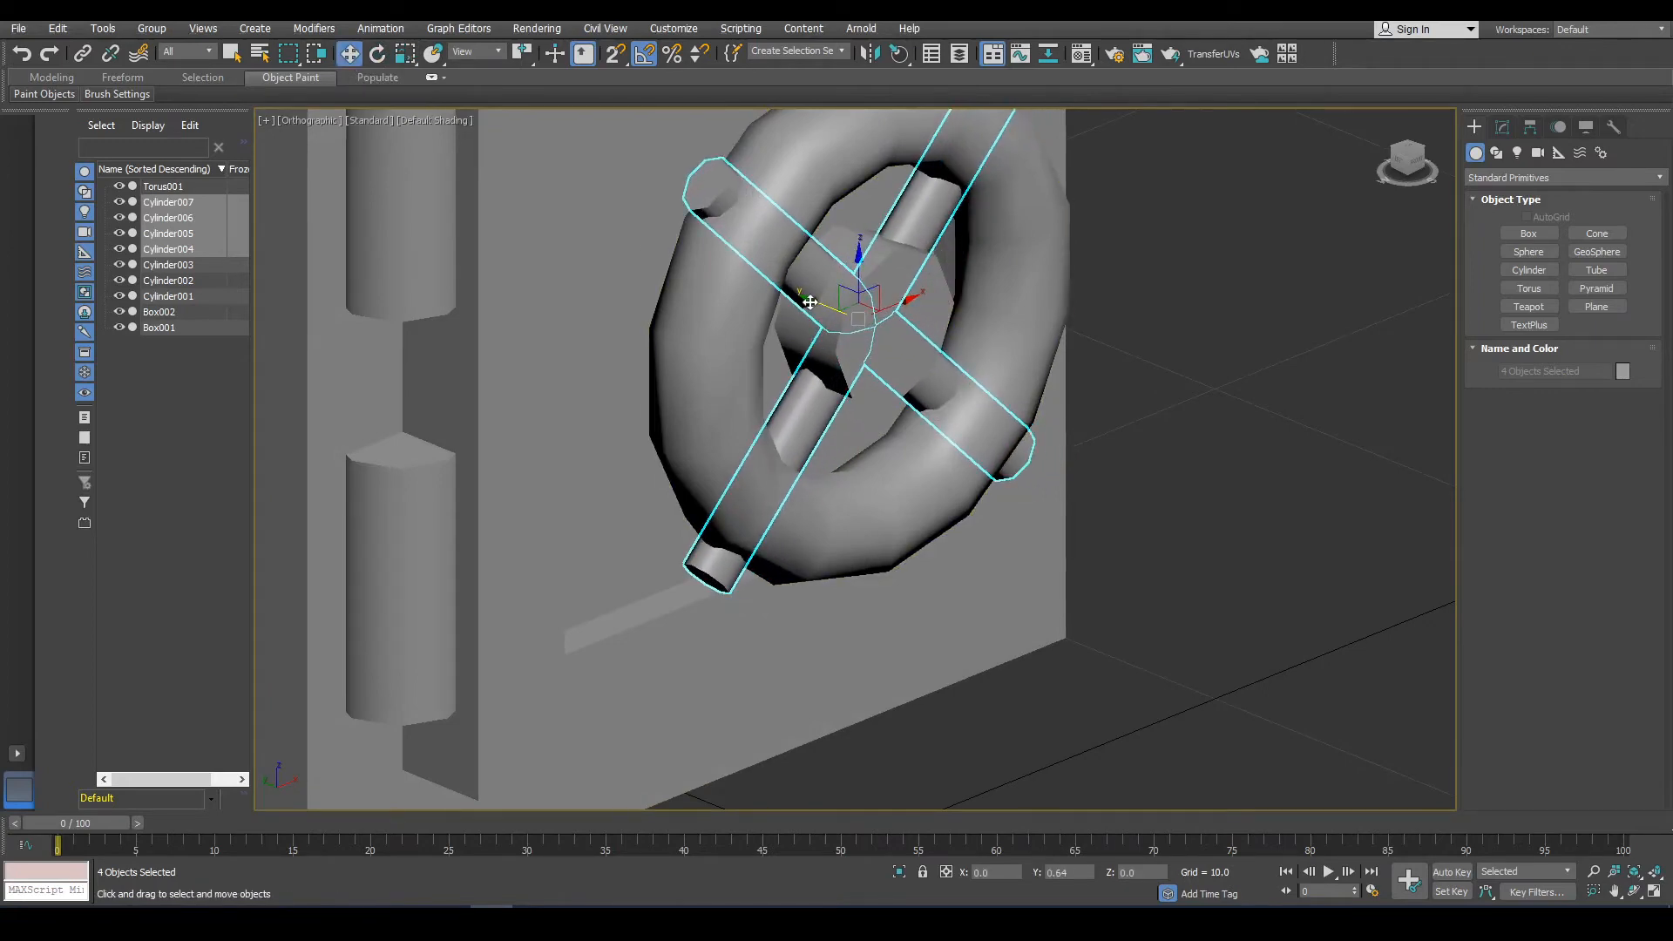
{"action": "middle_click_drag", "start_coordinate": [810, 302], "coordinate": [797, 288], "text": "alt"}
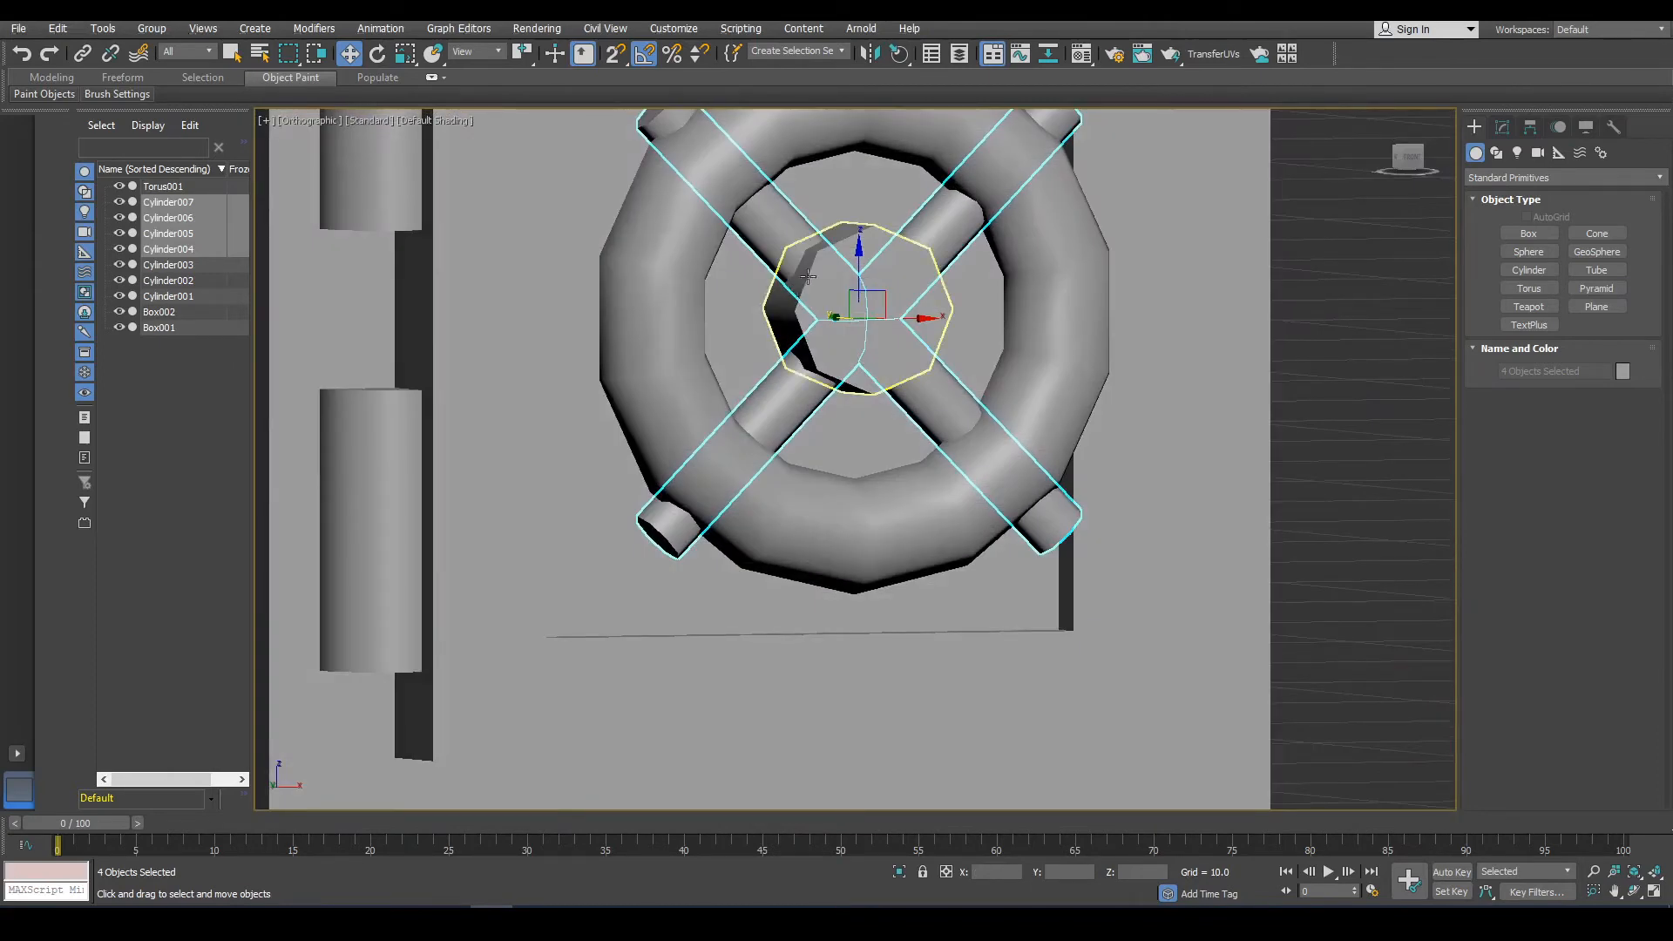
Set one spoke's radius to 0.727.
{"action": "left_click", "coordinate": [1502, 128]}
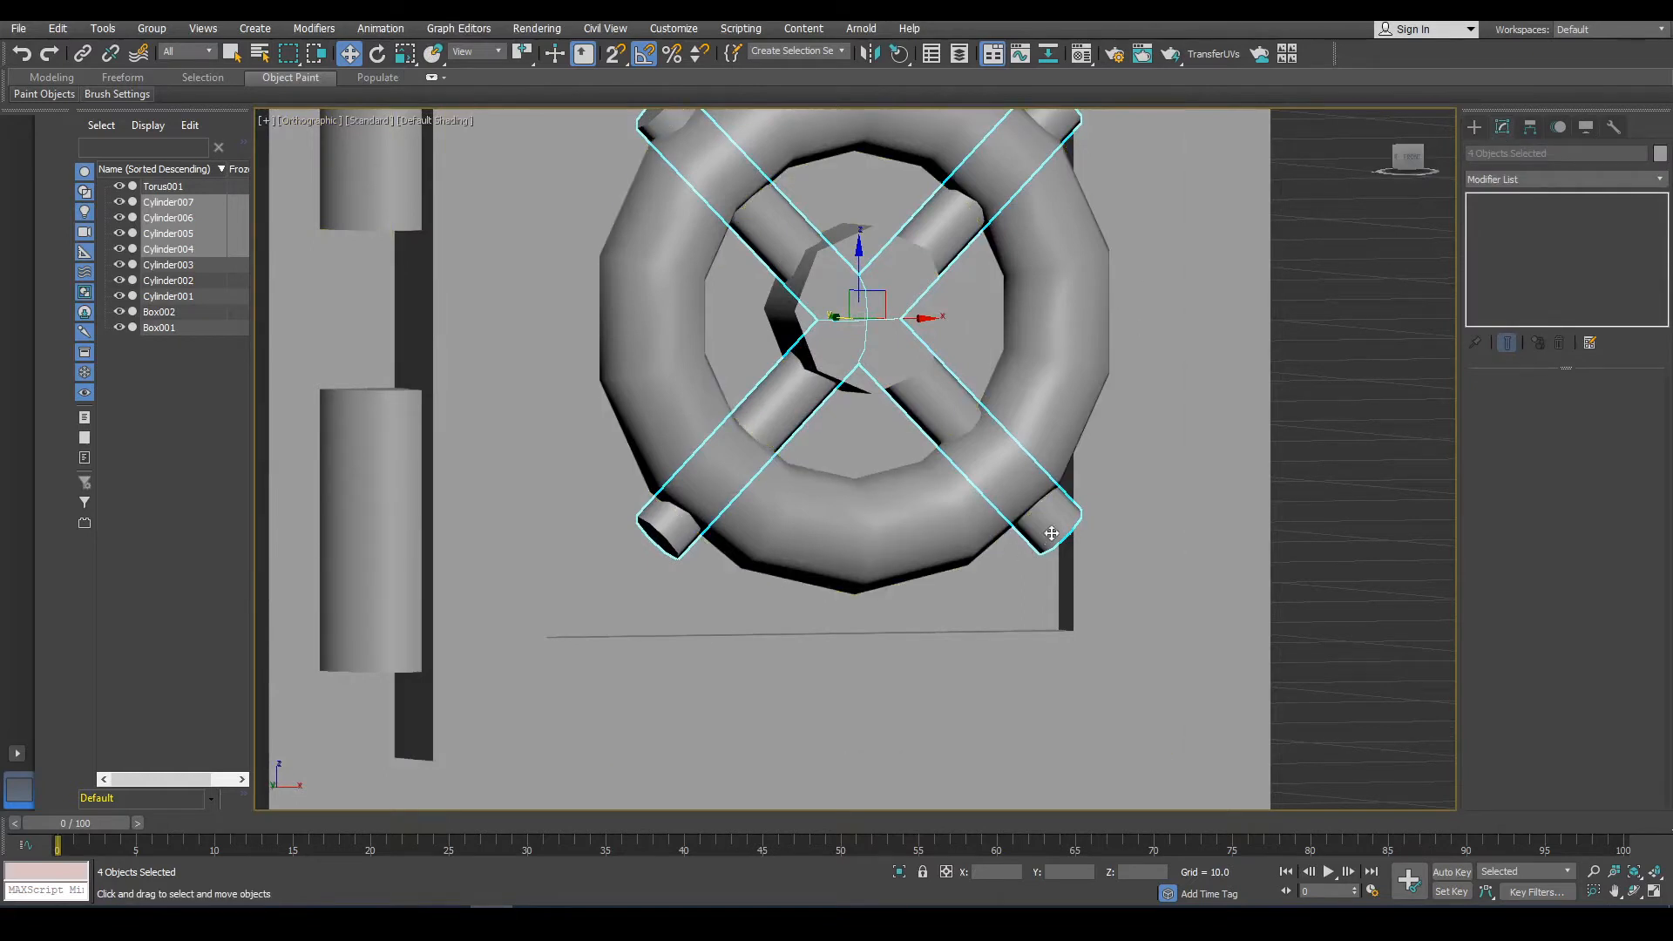
{"action": "left_click", "coordinate": [1052, 534]}
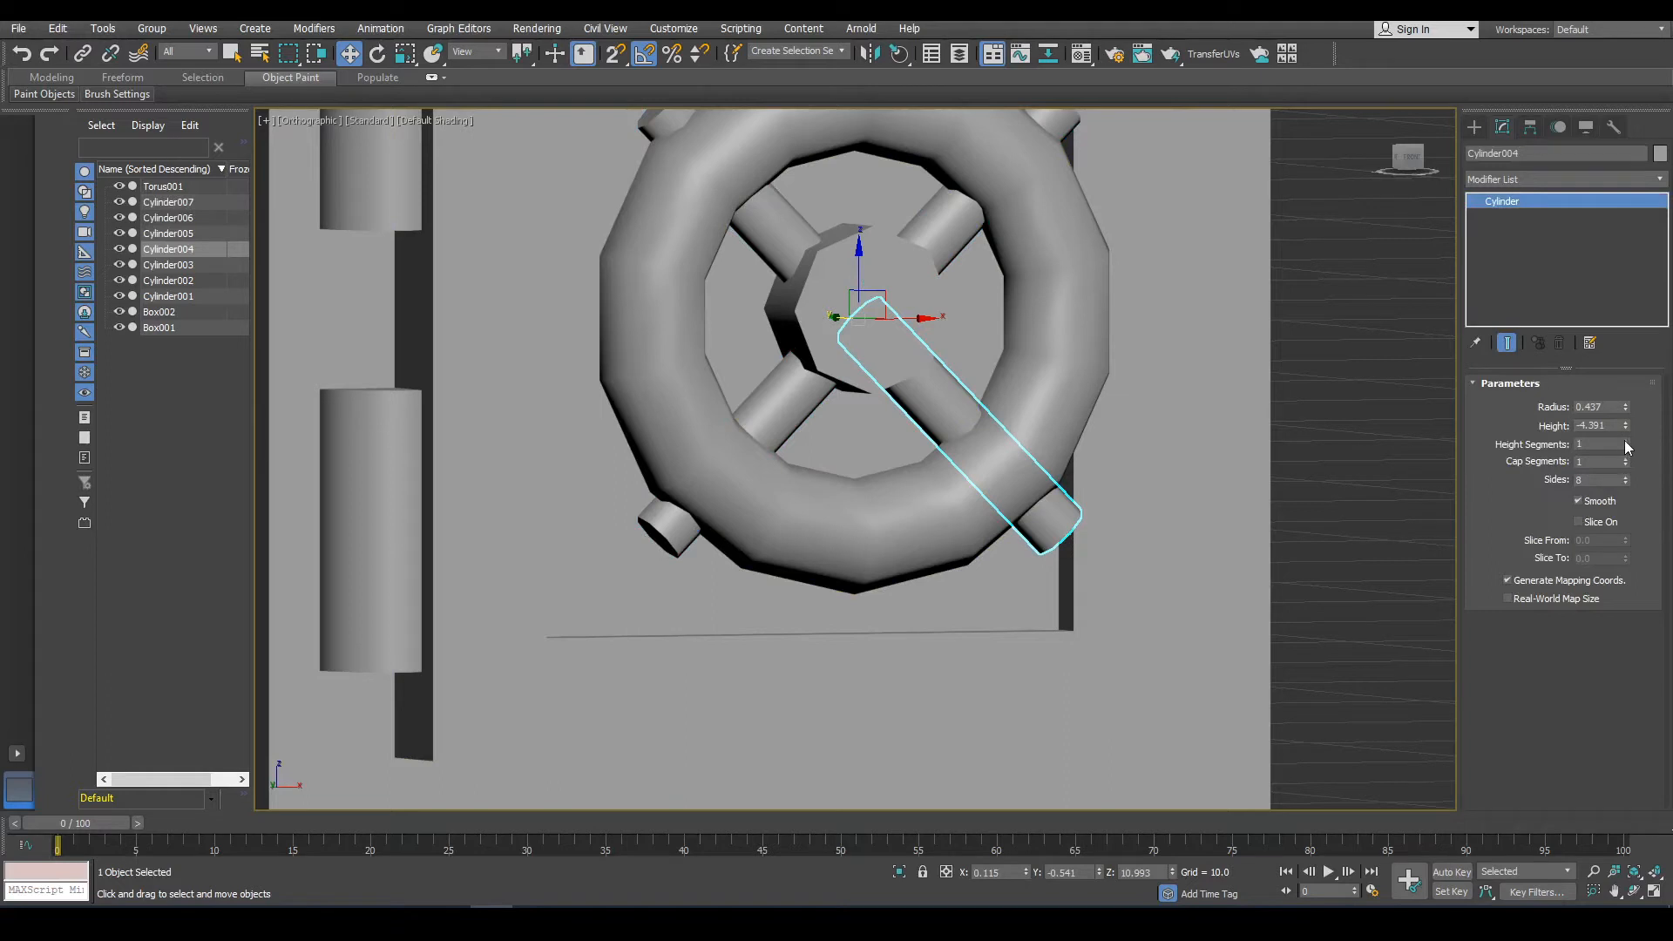
{"action": "left_click_drag", "start_coordinate": [1628, 405], "coordinate": [1628, 380]}
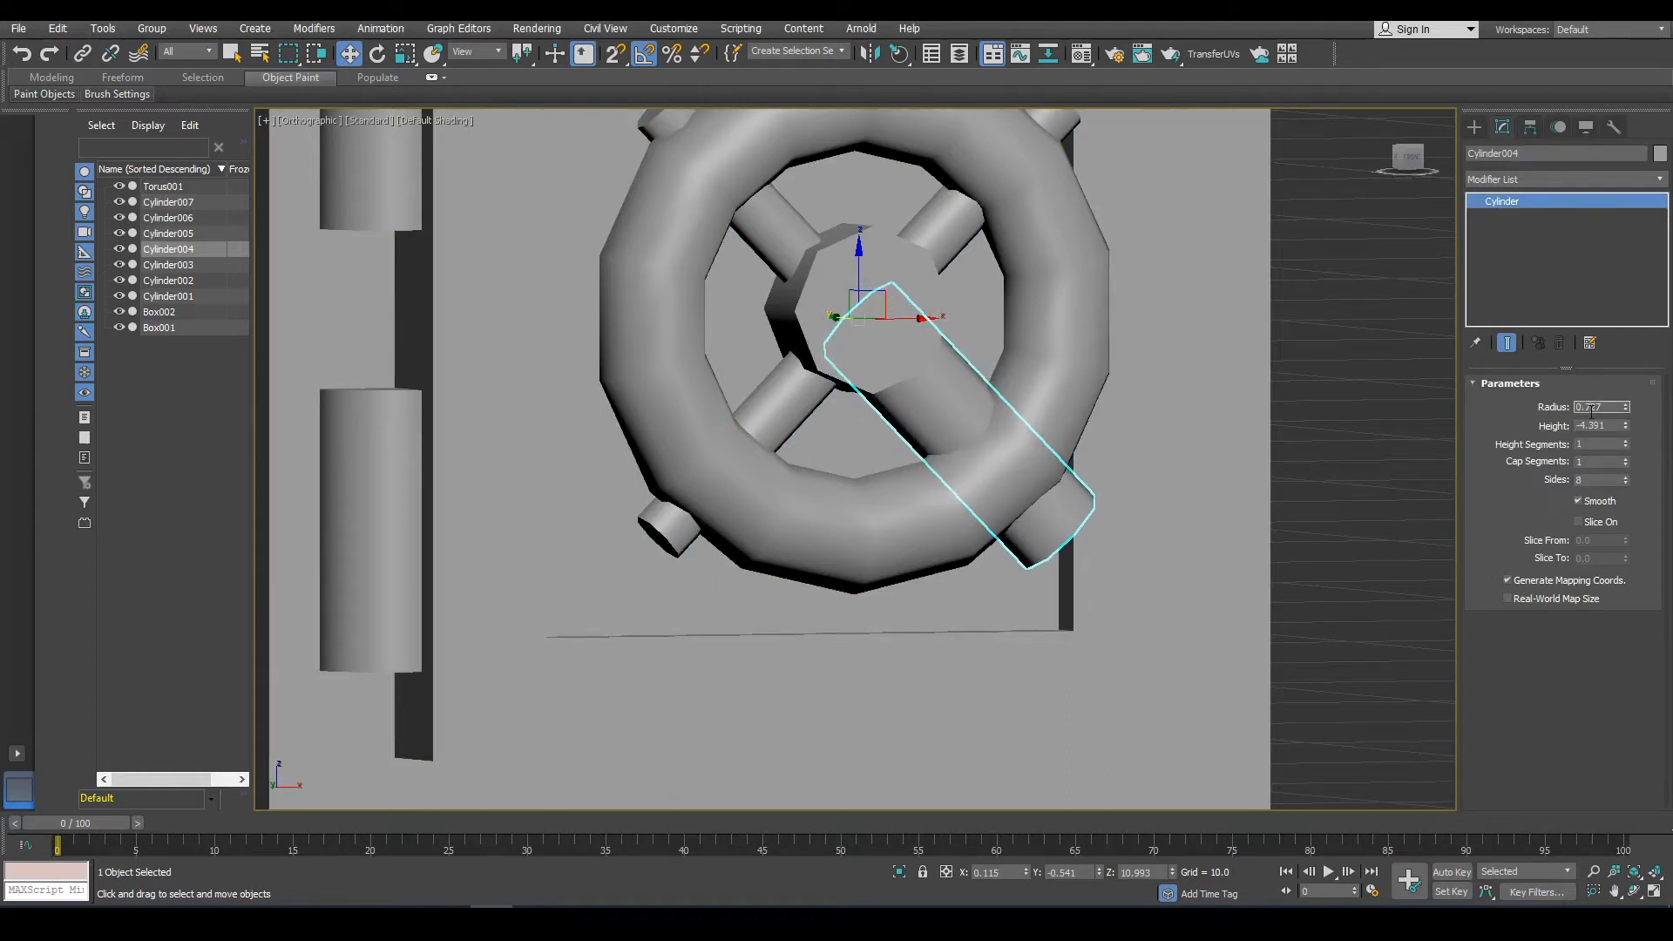
{"action": "scroll", "coordinate": [697, 540], "scroll_direction": "up", "scroll_amount": 4}
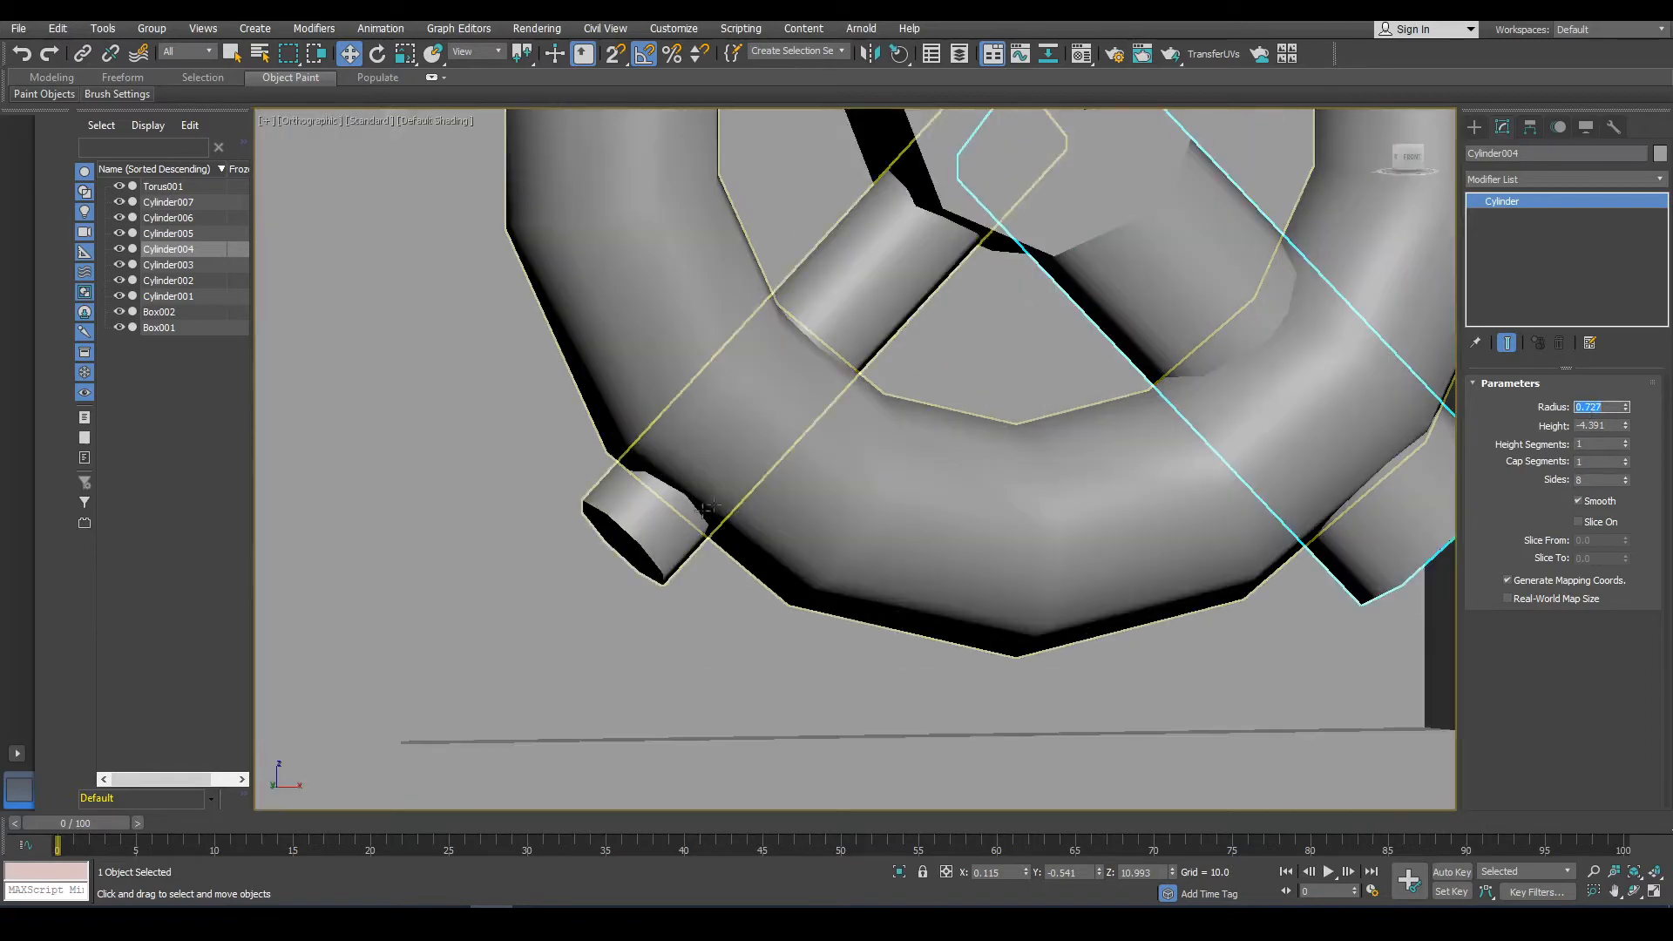
Apply the same 0.727 radius to two more spokes.
{"action": "left_click", "coordinate": [680, 514]}
{"action": "left_click", "coordinate": [1608, 406]}
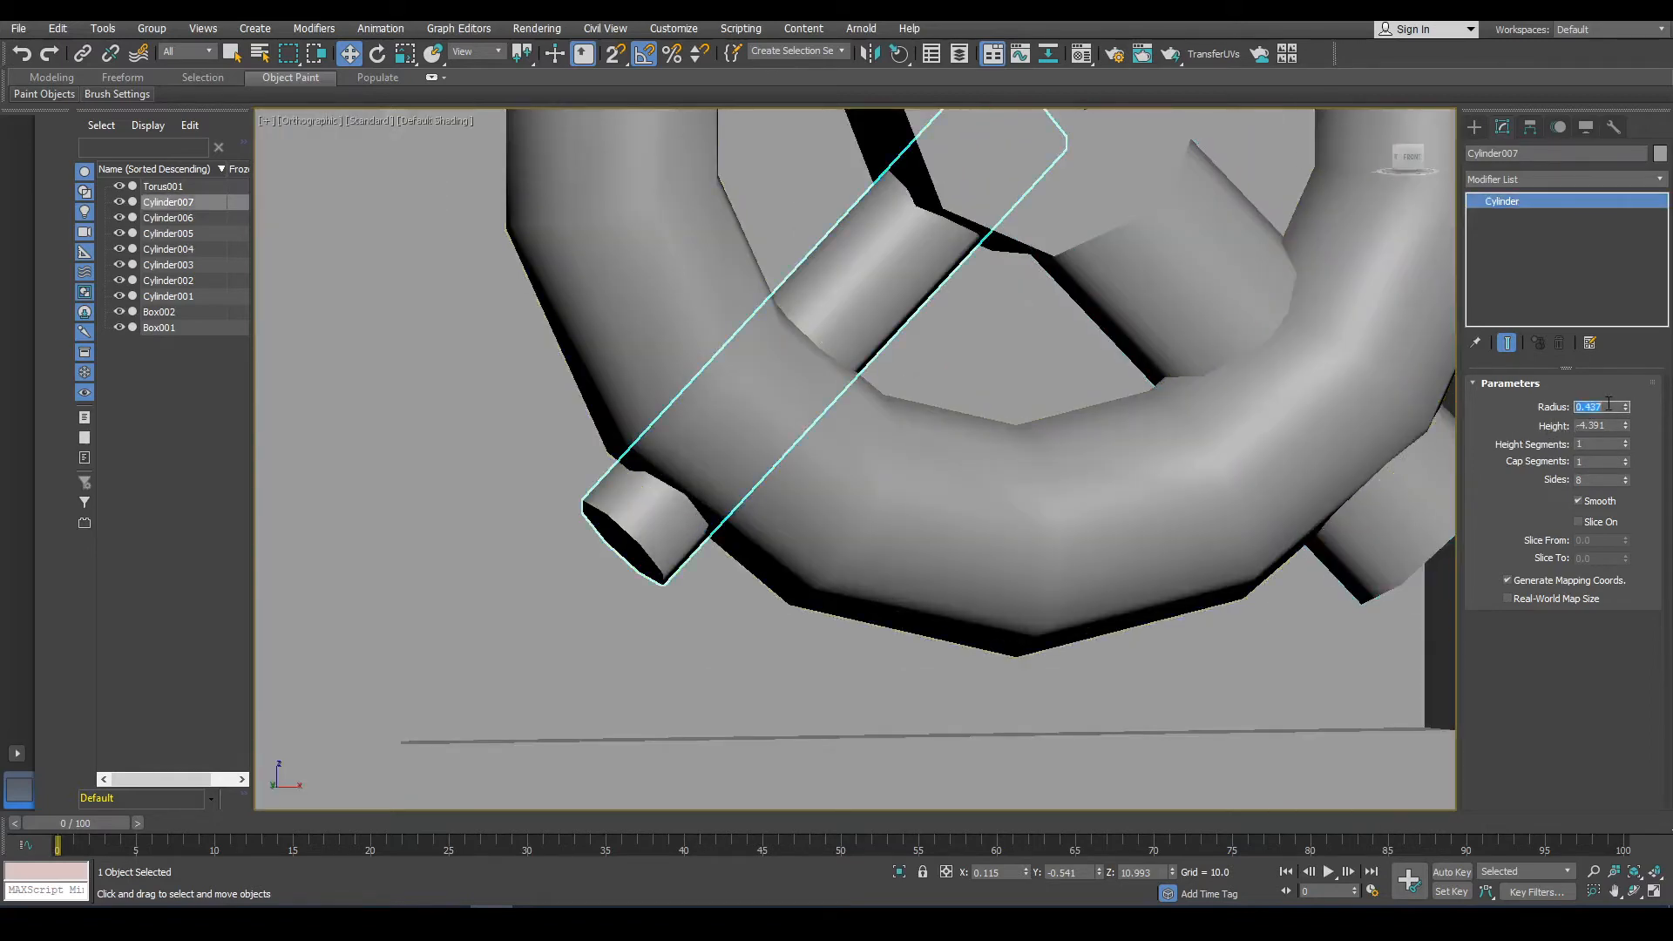
{"action": "scroll", "coordinate": [1220, 296], "scroll_direction": "down", "scroll_amount": 5}
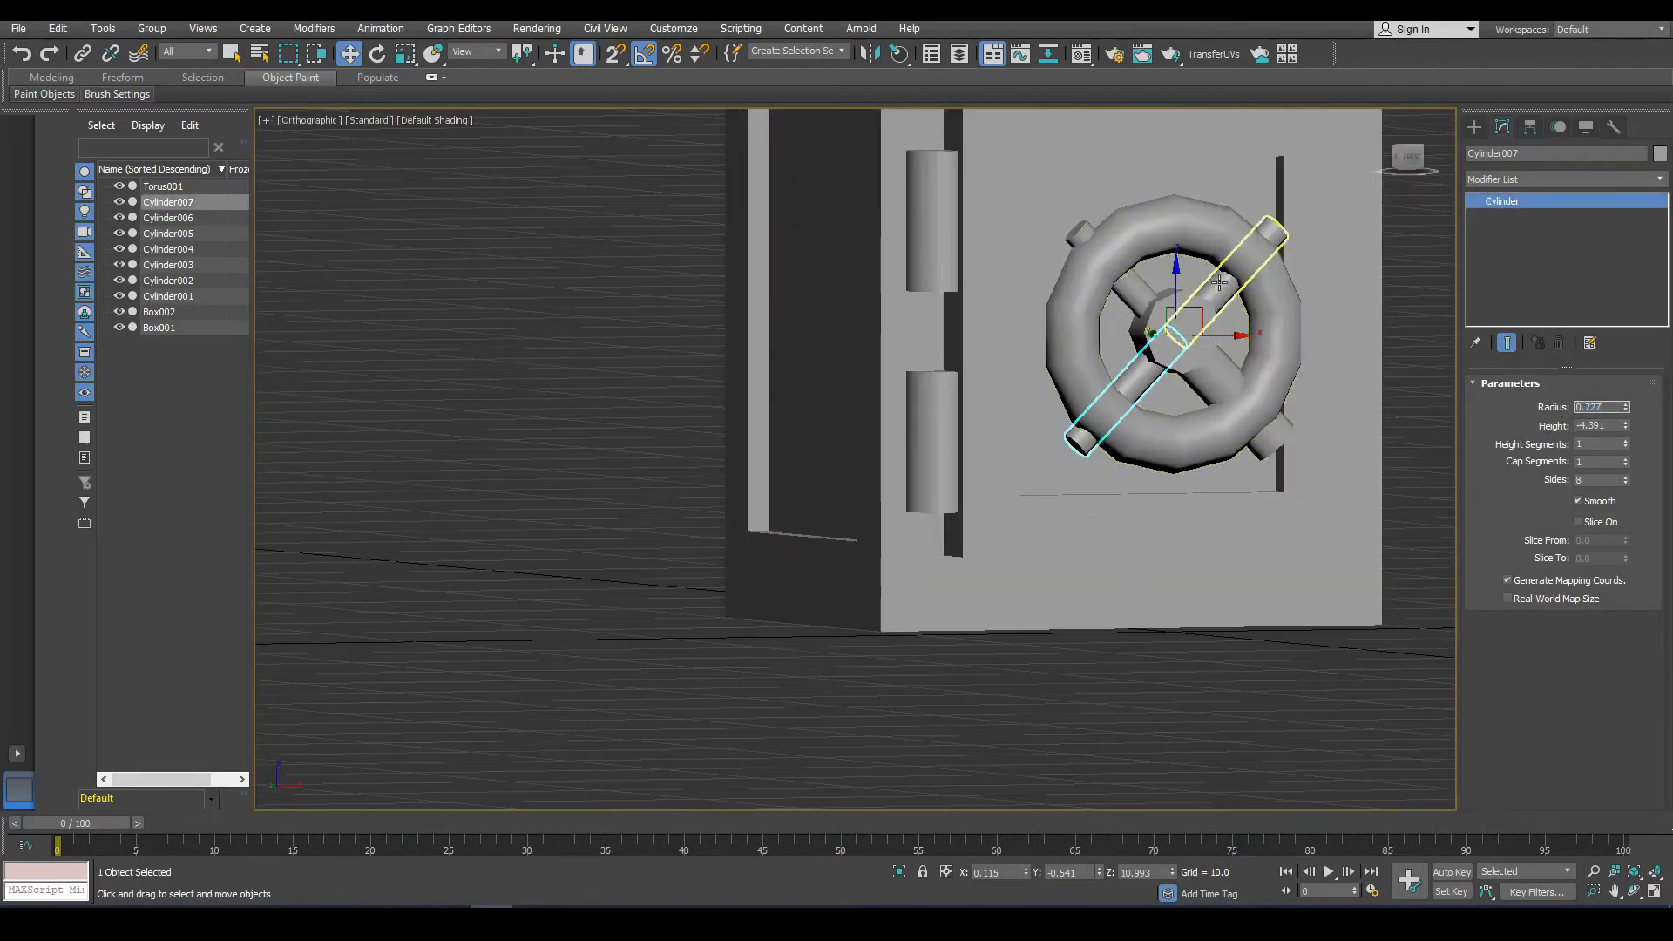
{"action": "scroll", "coordinate": [1220, 283], "scroll_direction": "up", "scroll_amount": 3}
{"action": "left_click", "coordinate": [1220, 283]}
{"action": "double_click", "coordinate": [1585, 408]}
{"action": "type", "text": "0.727"}
{"action": "left_click", "coordinate": [1078, 237]}
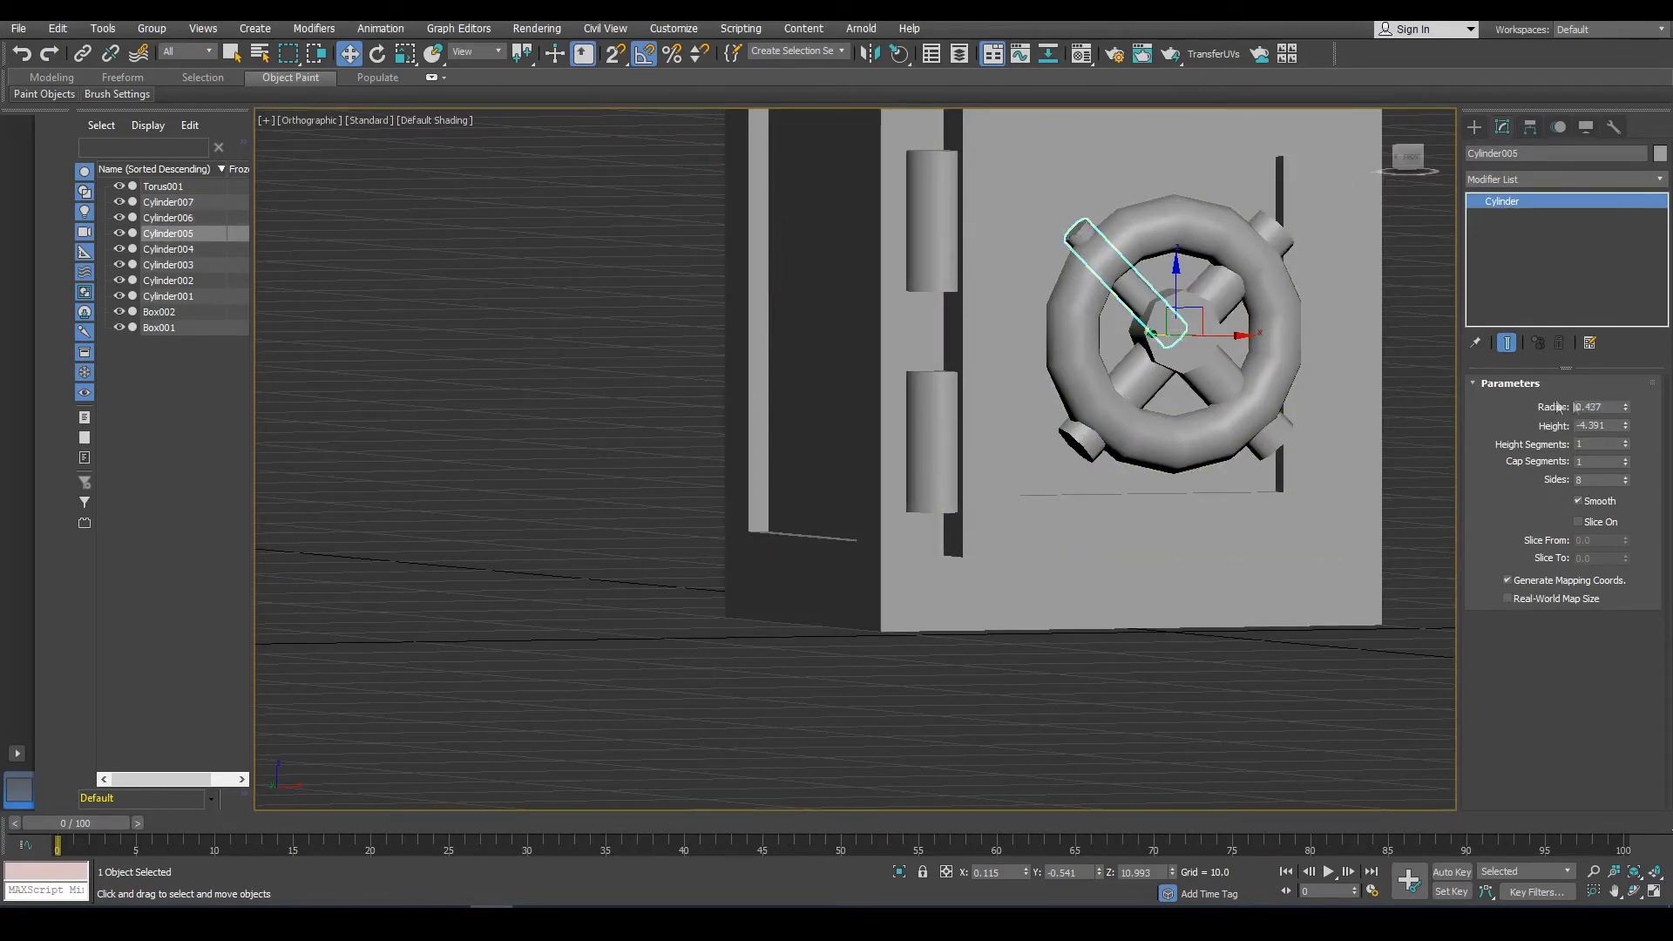
{"action": "double_click", "coordinate": [1596, 407]}
{"action": "type", "text": "0.727"}
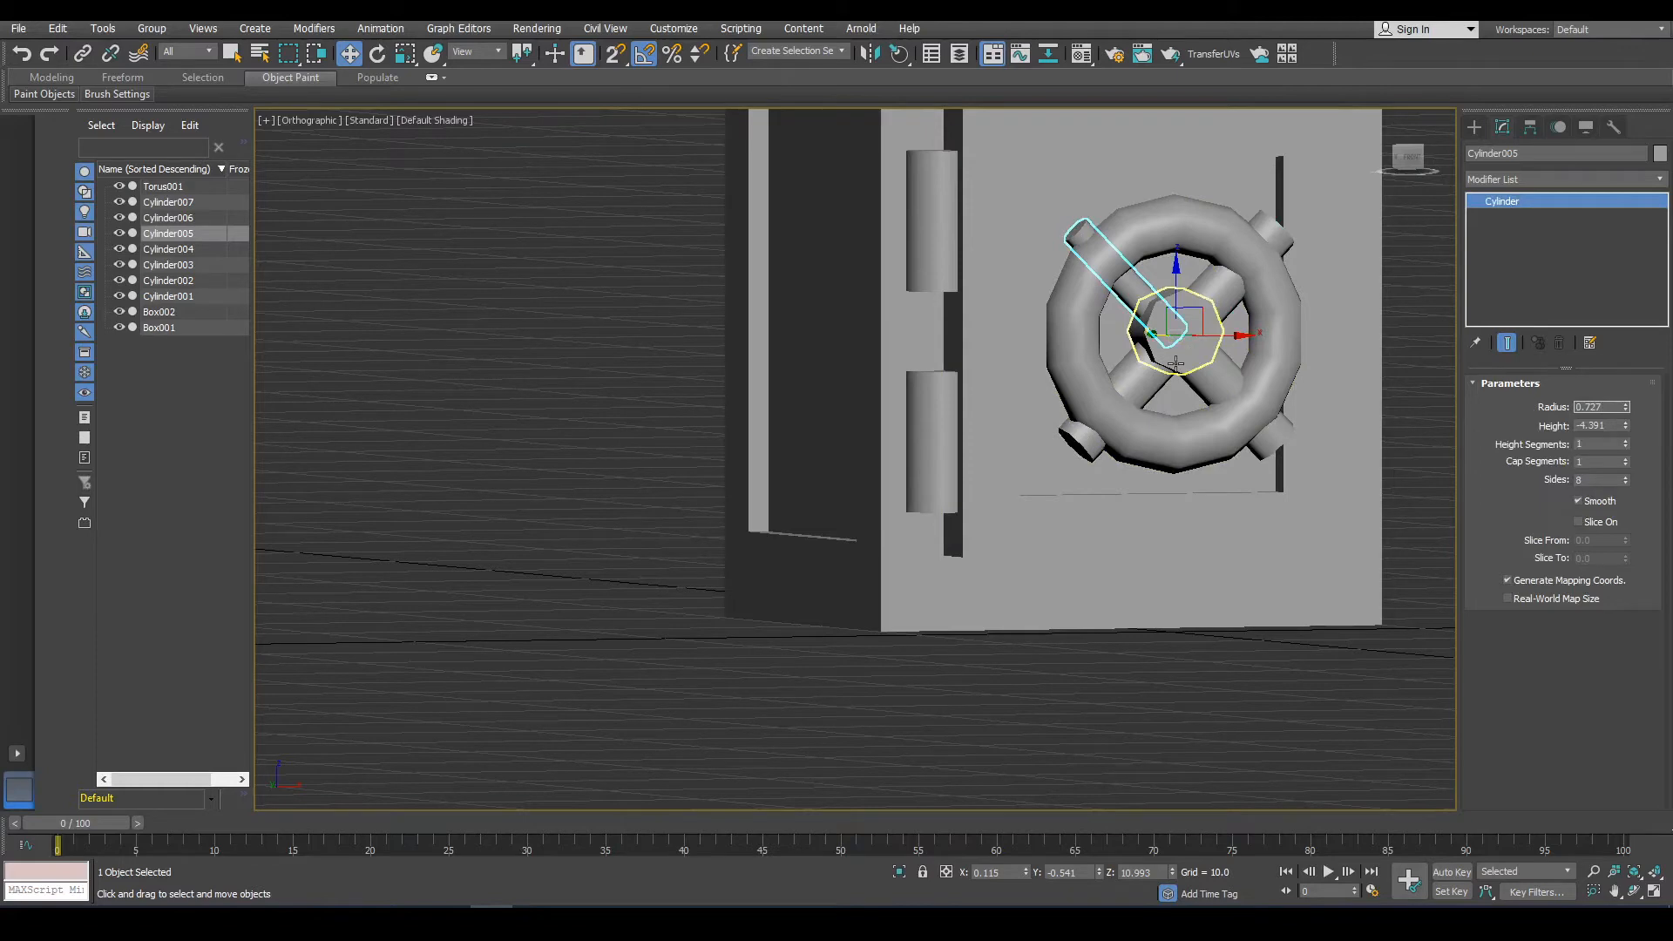
Select all four spokes and add an Edit Poly modifier to them.
{"action": "left_click", "coordinate": [1176, 364]}
{"action": "scroll", "coordinate": [1176, 365], "scroll_direction": "up", "scroll_amount": 4}
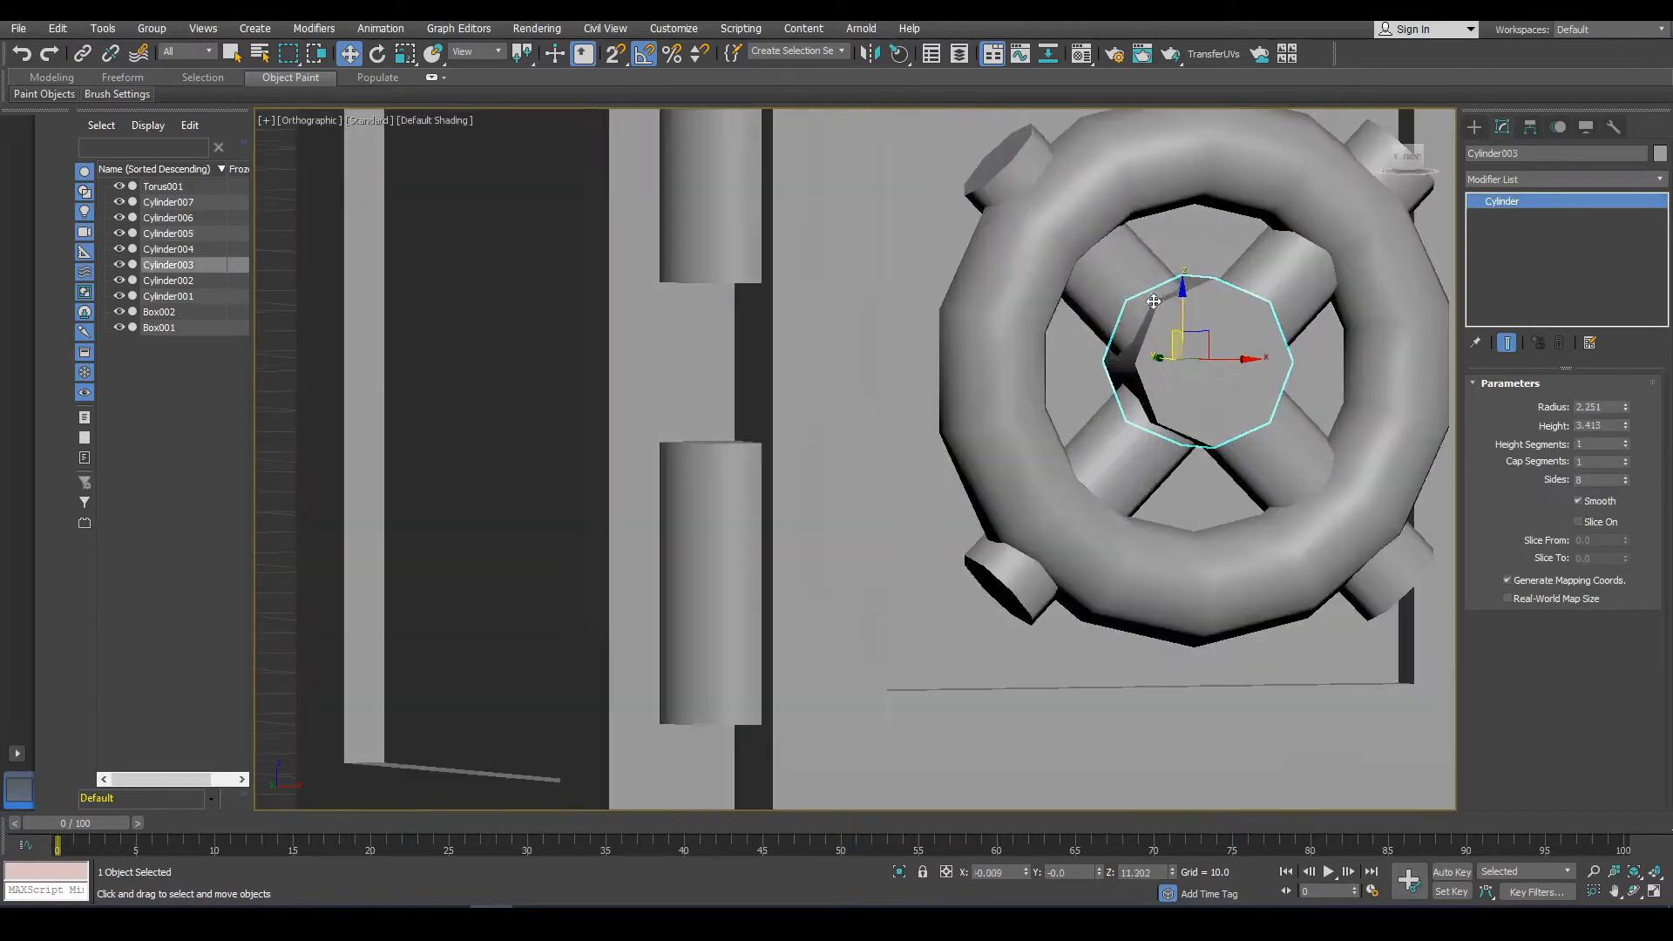
{"action": "left_click", "coordinate": [1107, 277]}
{"action": "right_click", "coordinate": [1105, 273]}
{"action": "left_click", "coordinate": [1101, 453]}
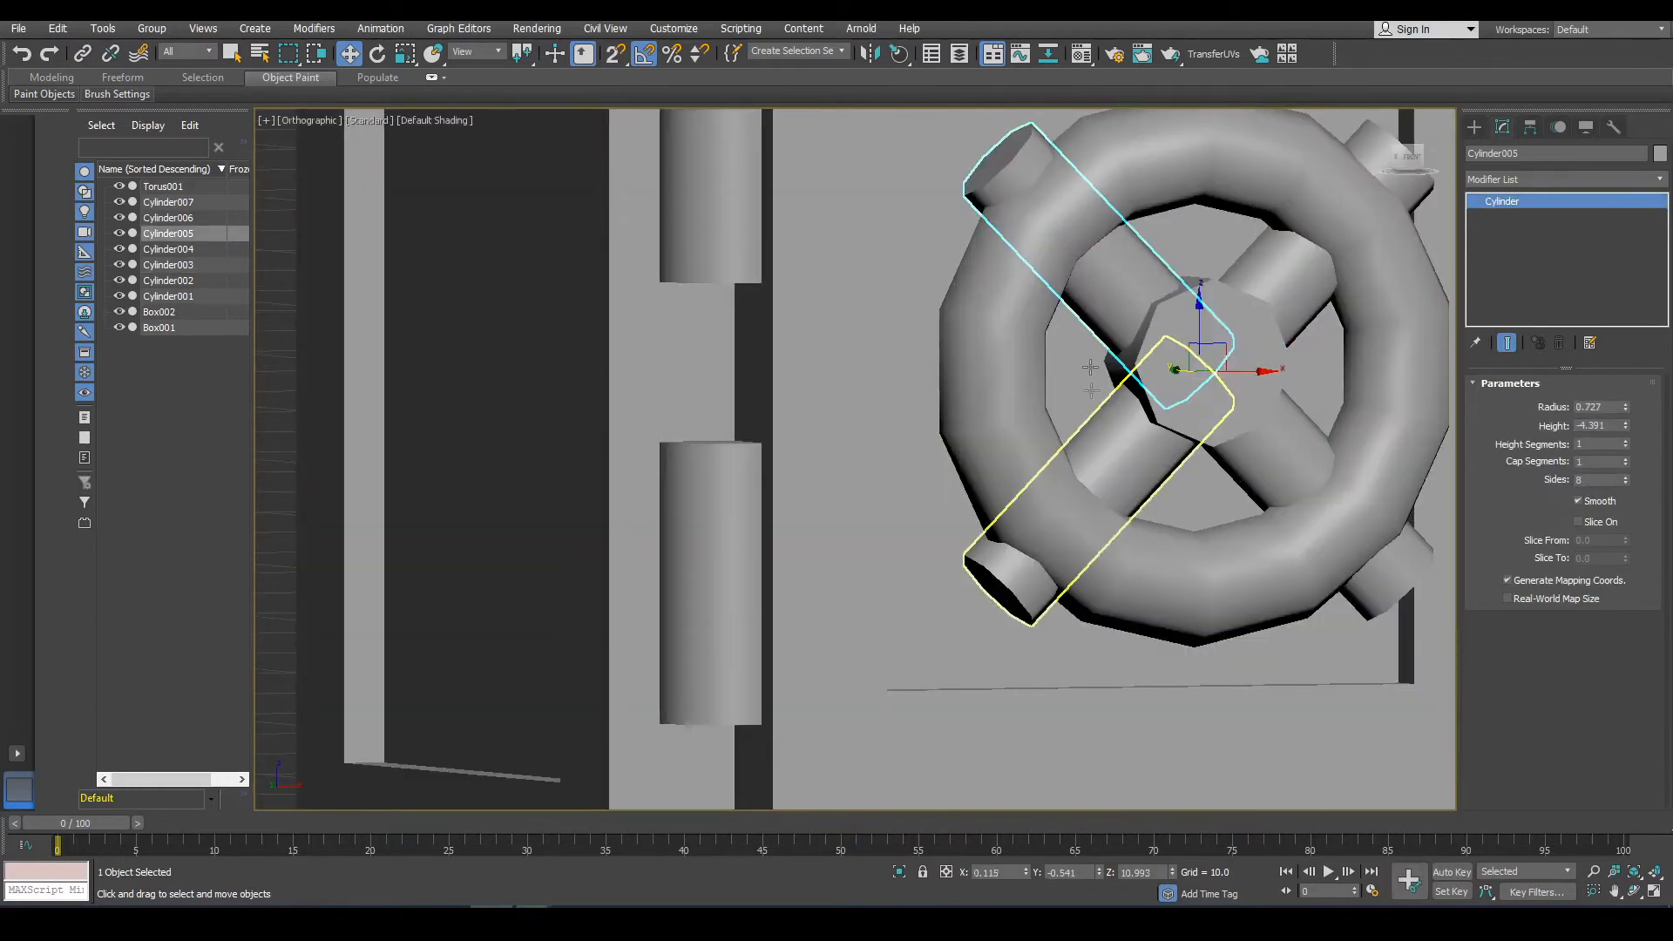
{"action": "left_click", "coordinate": [1089, 492], "text": "ctrl"}
{"action": "left_click", "coordinate": [1289, 456], "text": "ctrl"}
{"action": "left_click", "coordinate": [1307, 261], "text": "ctrl"}
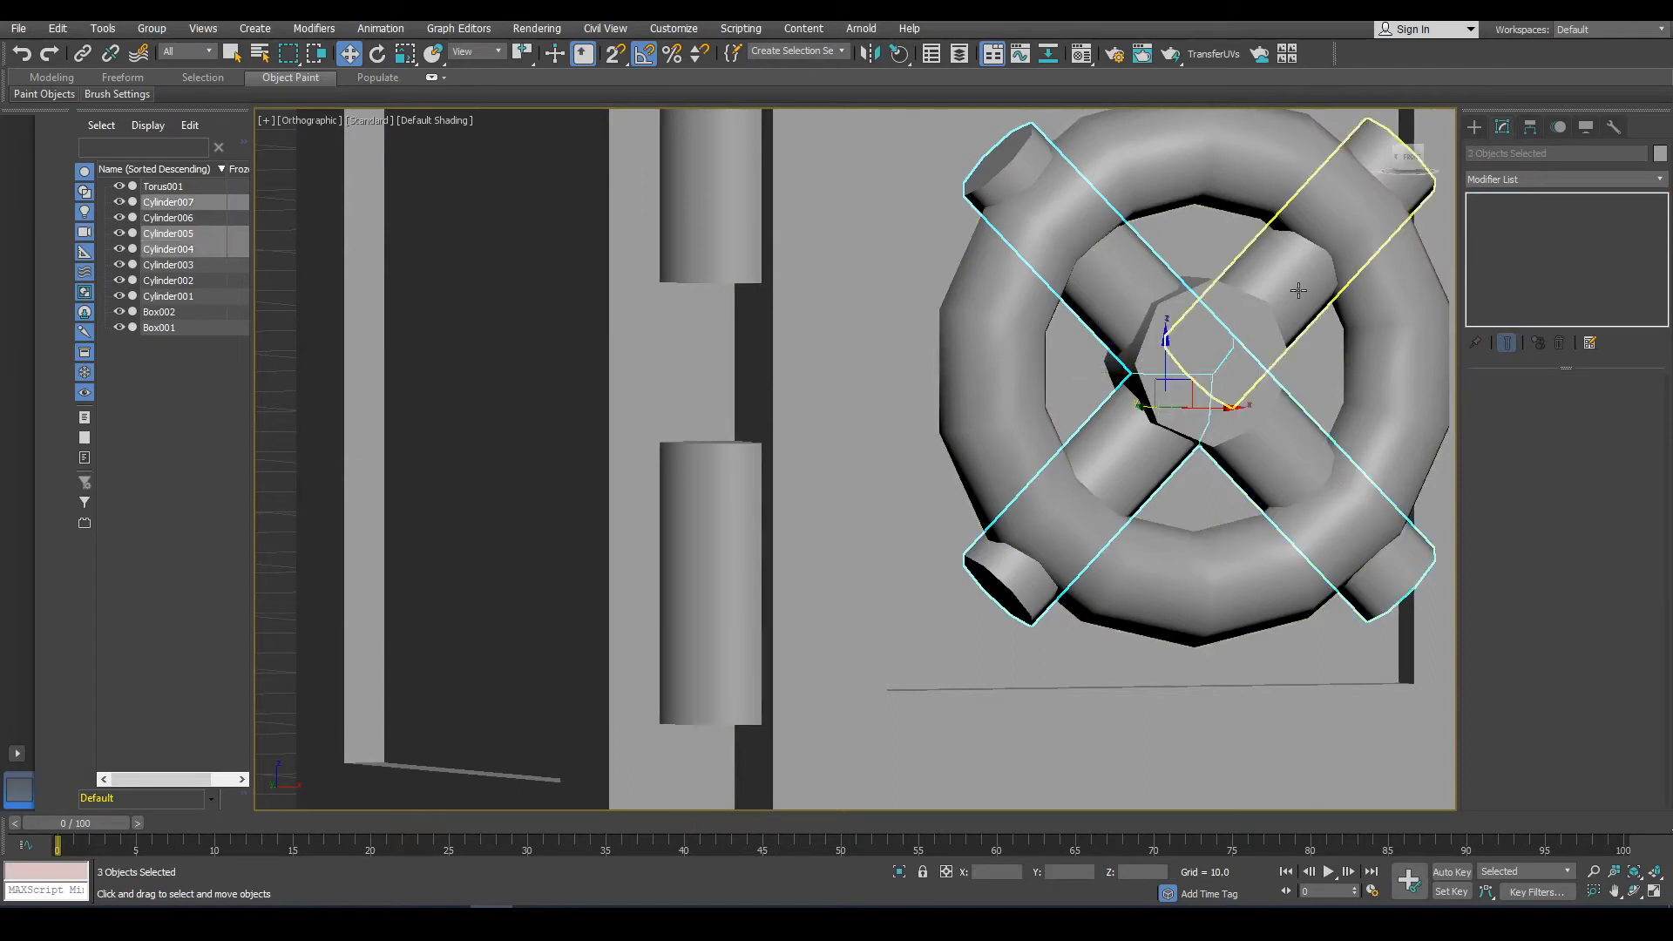
{"action": "left_click", "coordinate": [1530, 181]}
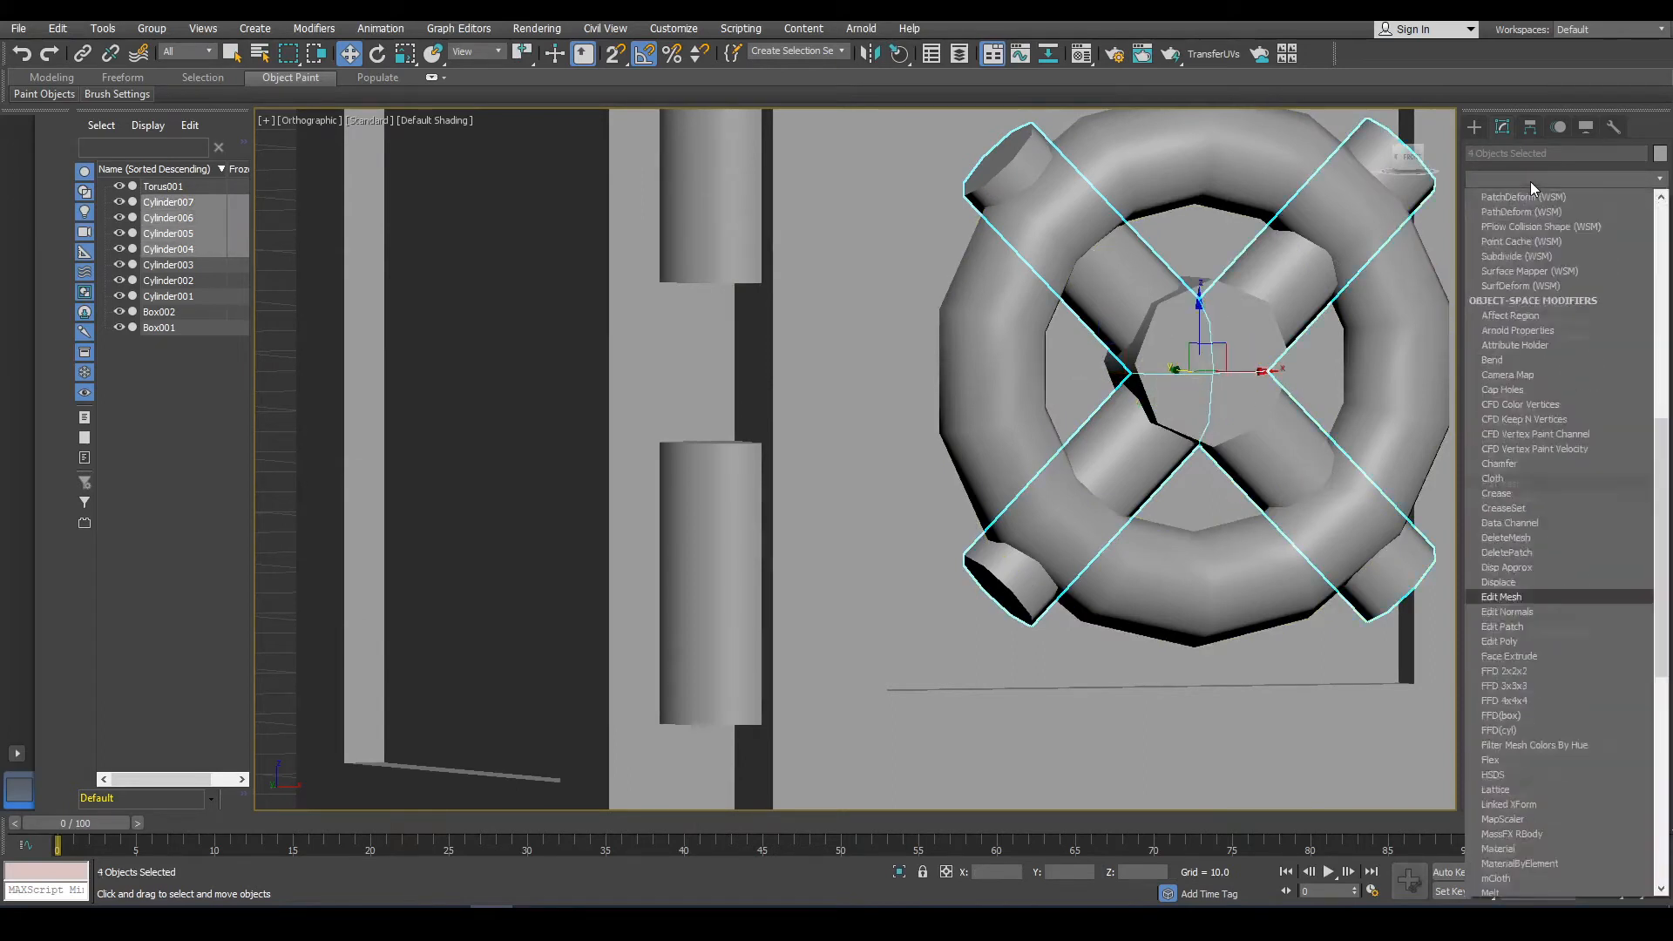
{"action": "left_click", "coordinate": [1525, 241]}
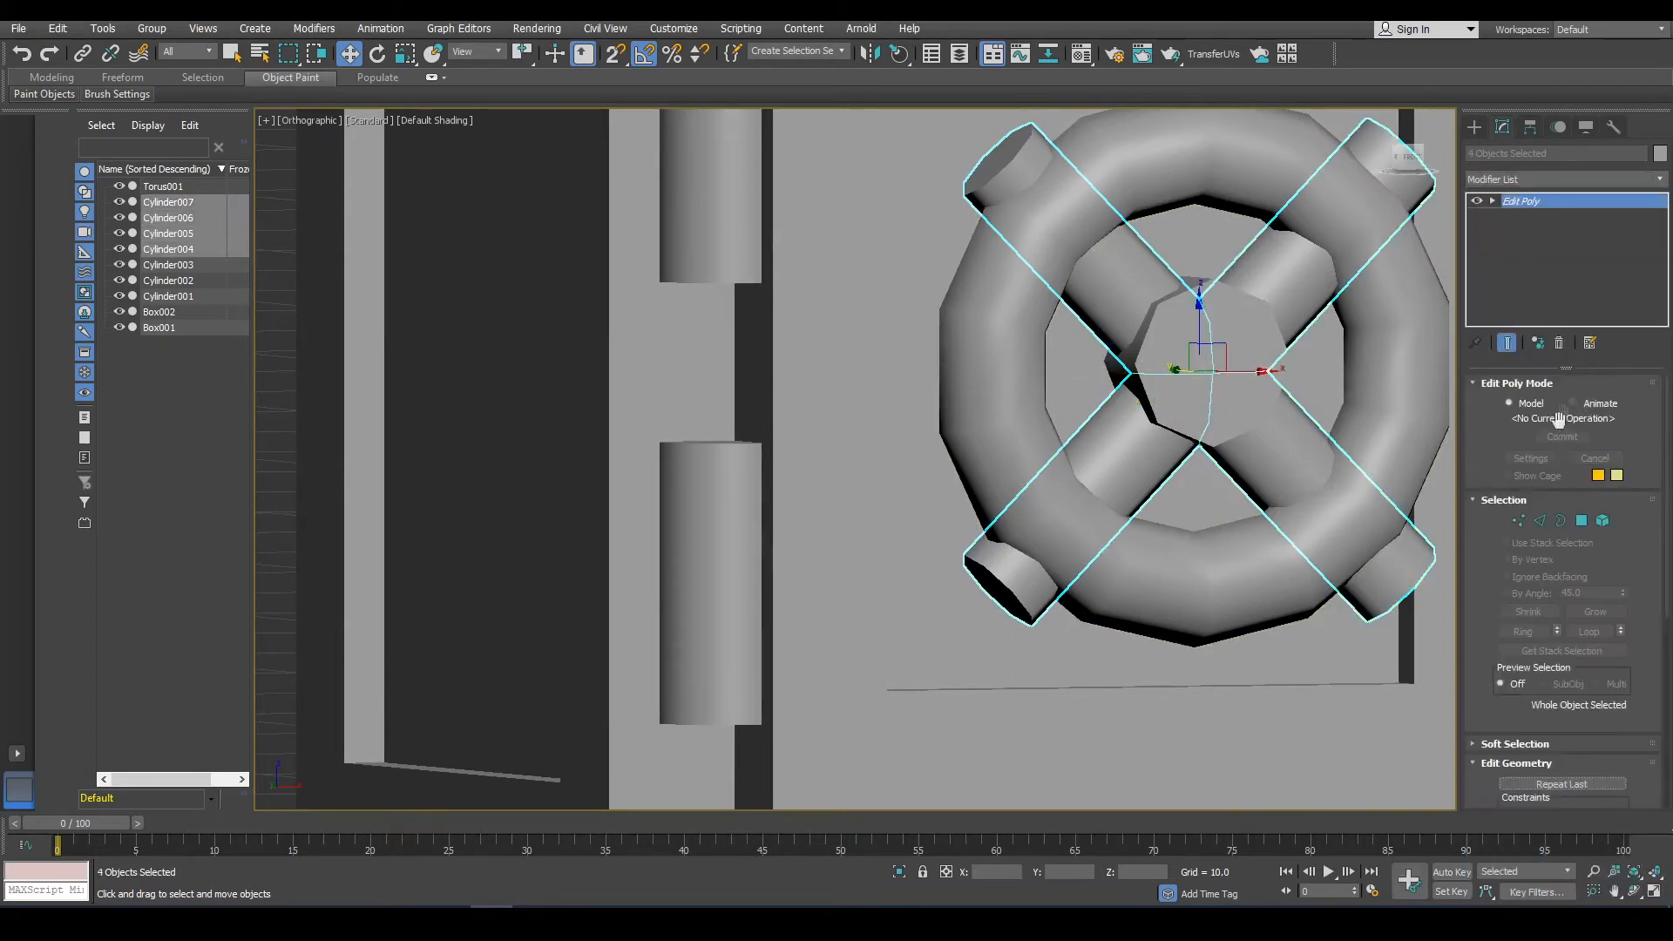
In polygon mode, select the spokes' overlapping polygons at the centre and delete them.
{"action": "left_click", "coordinate": [1579, 521]}
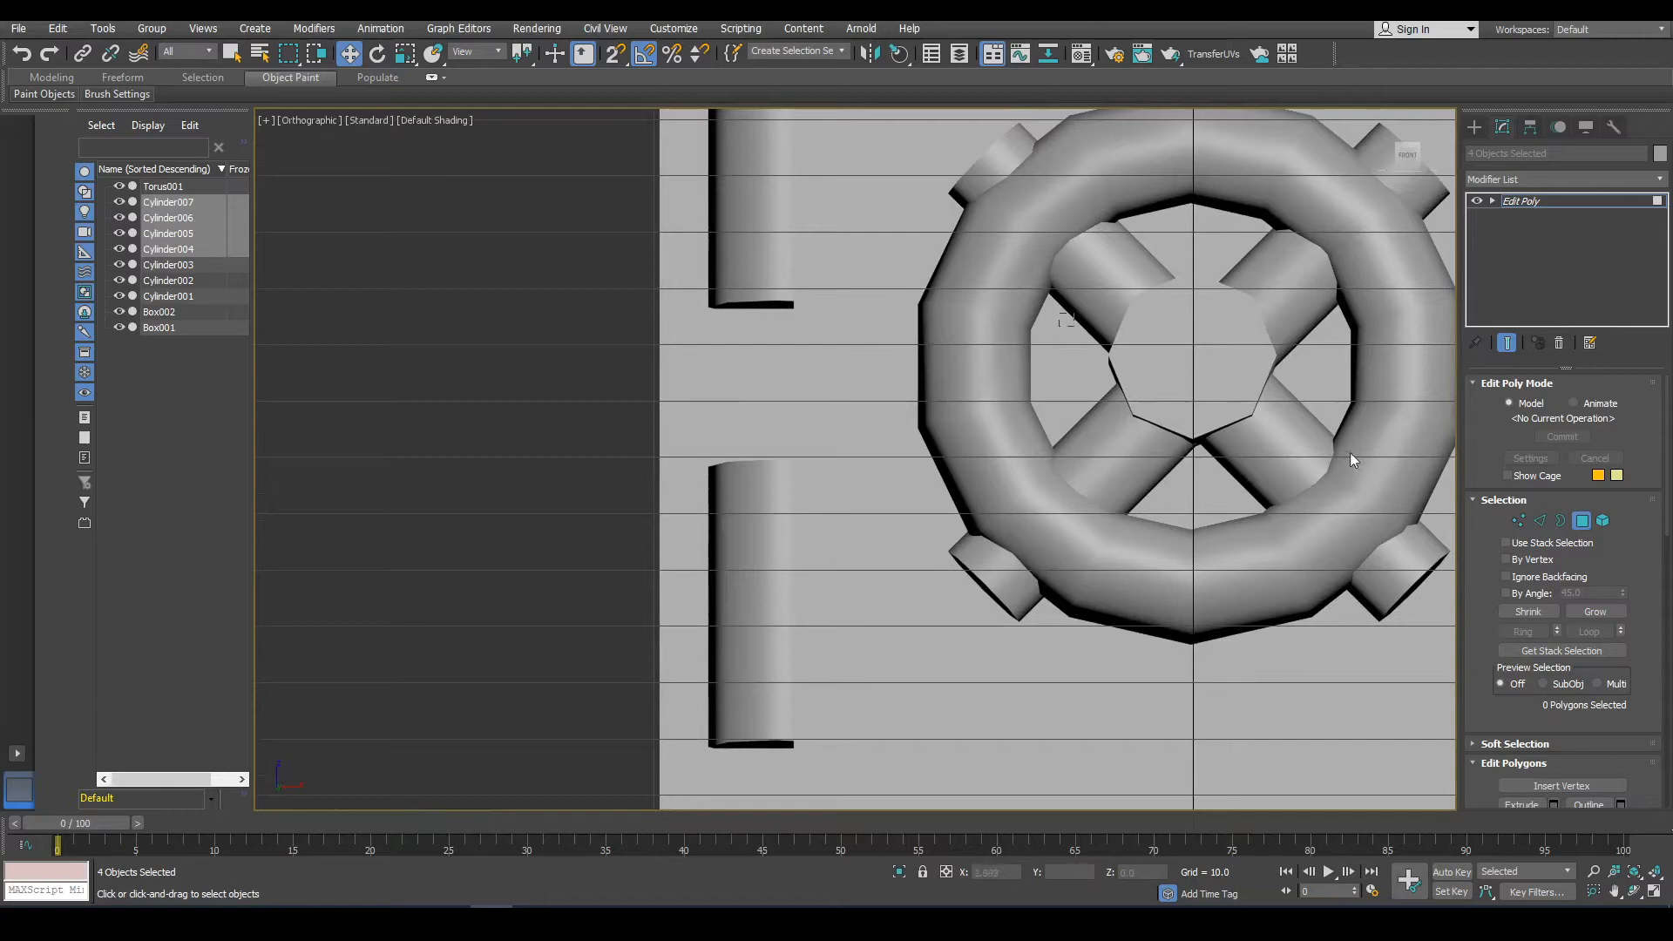
{"action": "left_click_drag", "start_coordinate": [1296, 468], "coordinate": [1297, 468]}
{"action": "key", "text": "F3"}
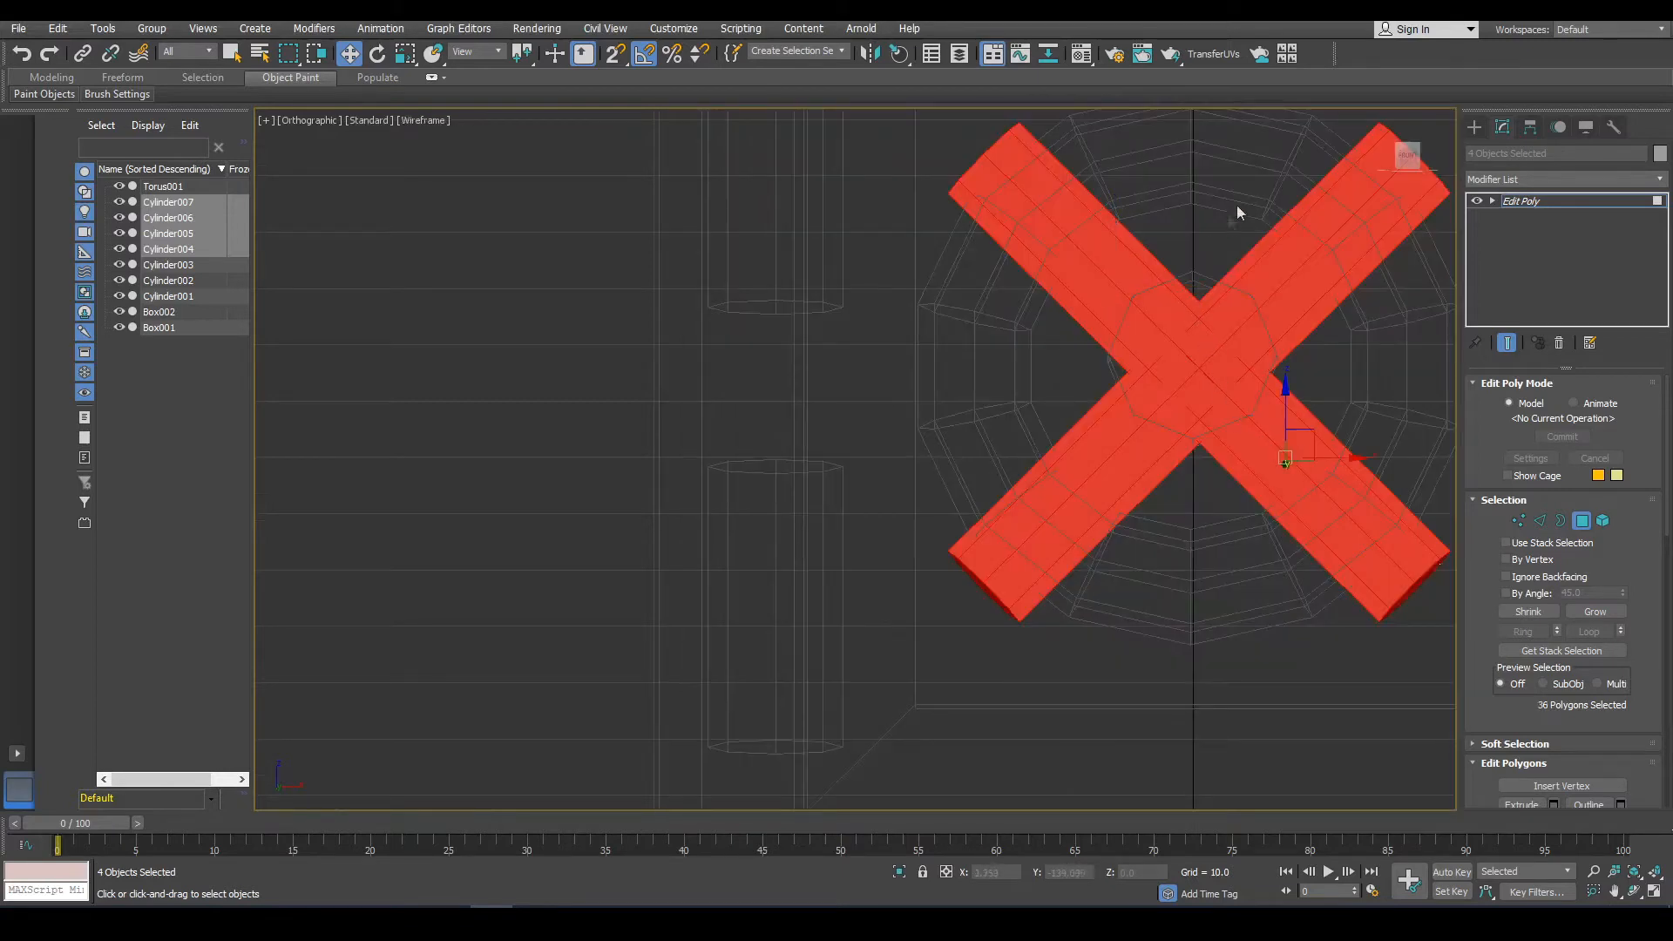
{"action": "left_click", "coordinate": [987, 160], "text": "alt"}
{"action": "left_click_drag", "start_coordinate": [1144, 176], "coordinate": [863, 279], "text": "alt"}
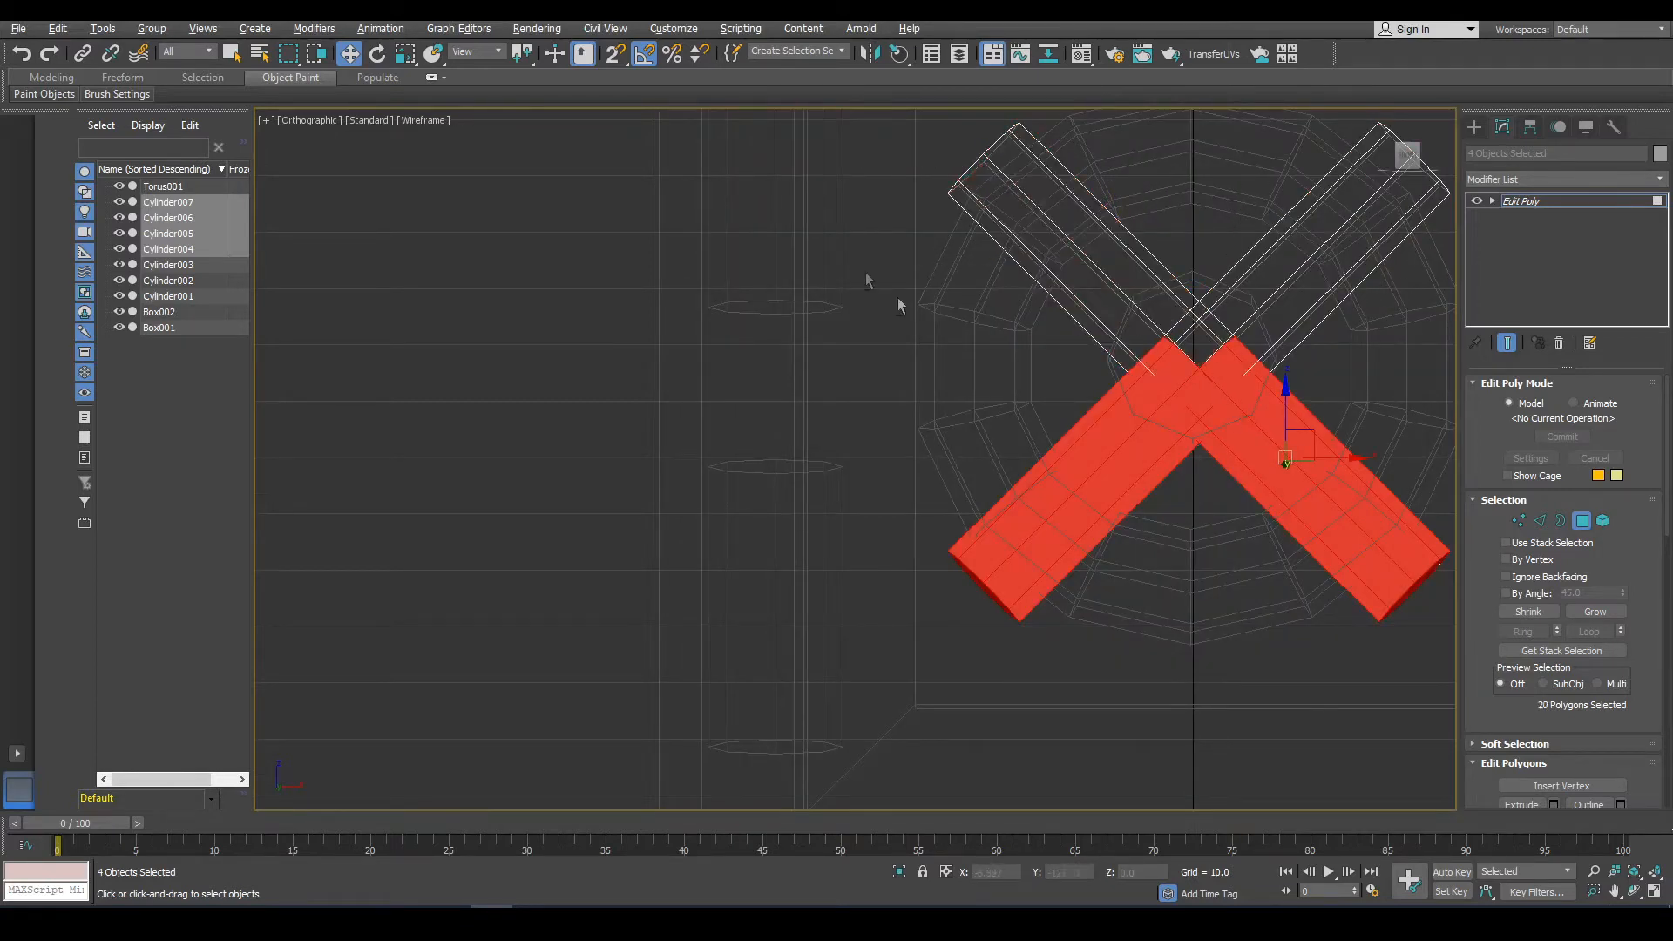
{"action": "left_click_drag", "start_coordinate": [1045, 713], "coordinate": [928, 542], "text": "alt"}
{"action": "left_click_drag", "start_coordinate": [1278, 615], "coordinate": [1438, 514], "text": "alt"}
{"action": "middle_click_drag", "start_coordinate": [1304, 488], "coordinate": [1354, 517], "text": "alt"}
{"action": "key", "text": "Delete"}
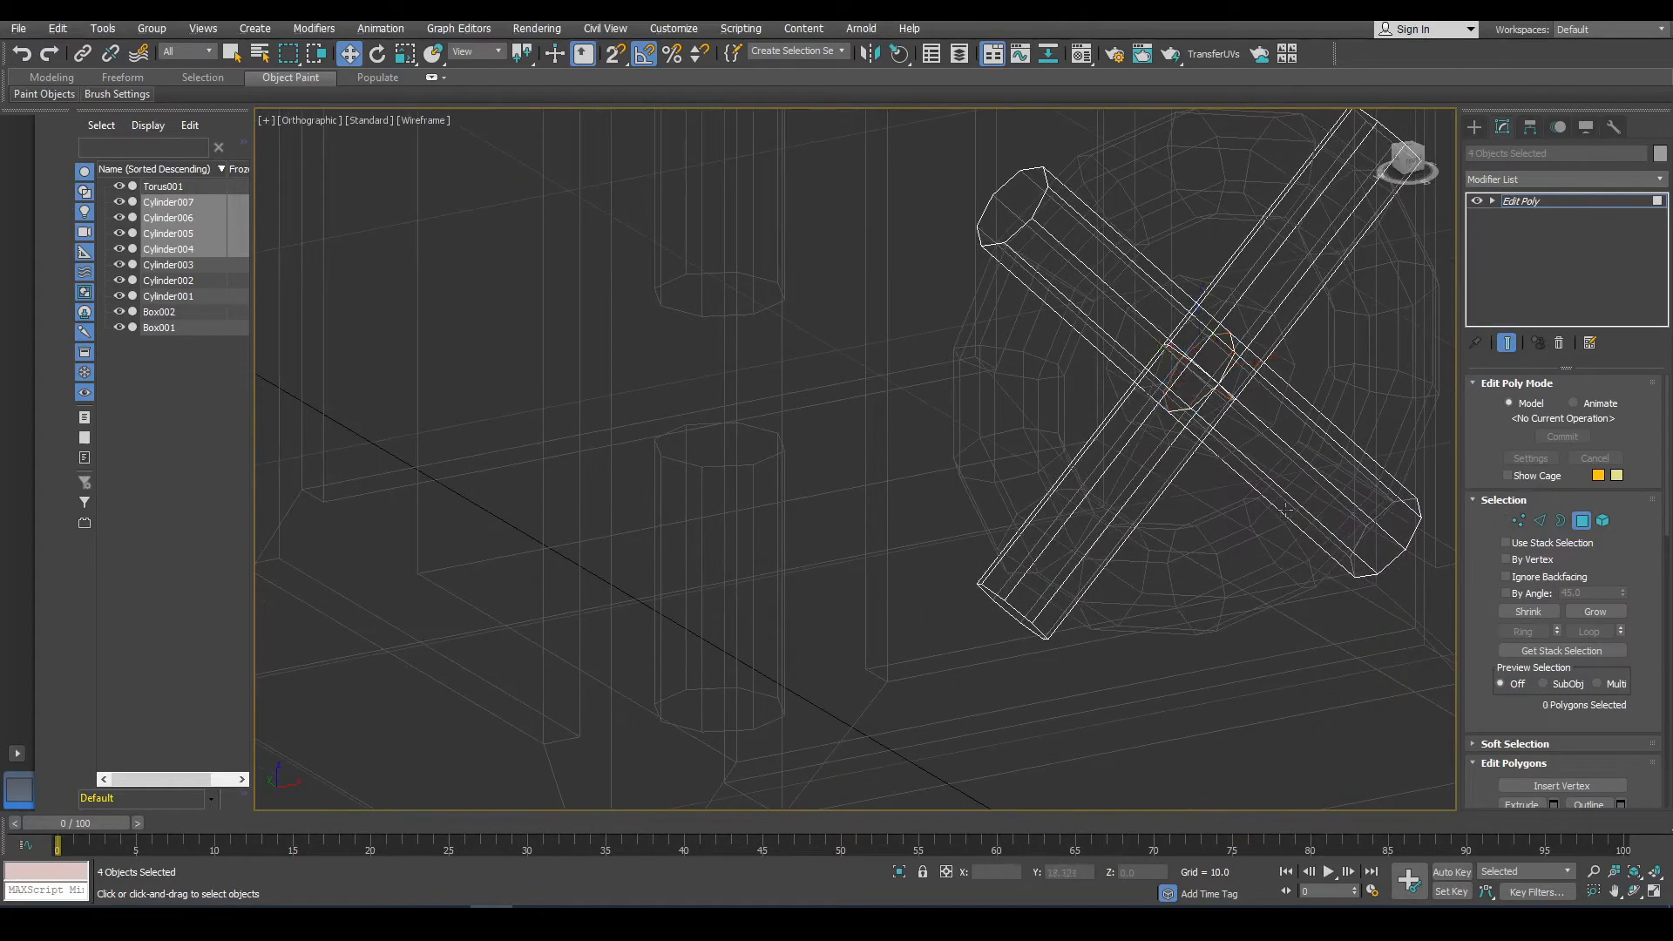
Scale down the knob's central cylinder inside the torus and set its sides to 10.
{"action": "scroll", "coordinate": [1131, 525], "scroll_direction": "down", "scroll_amount": 3}
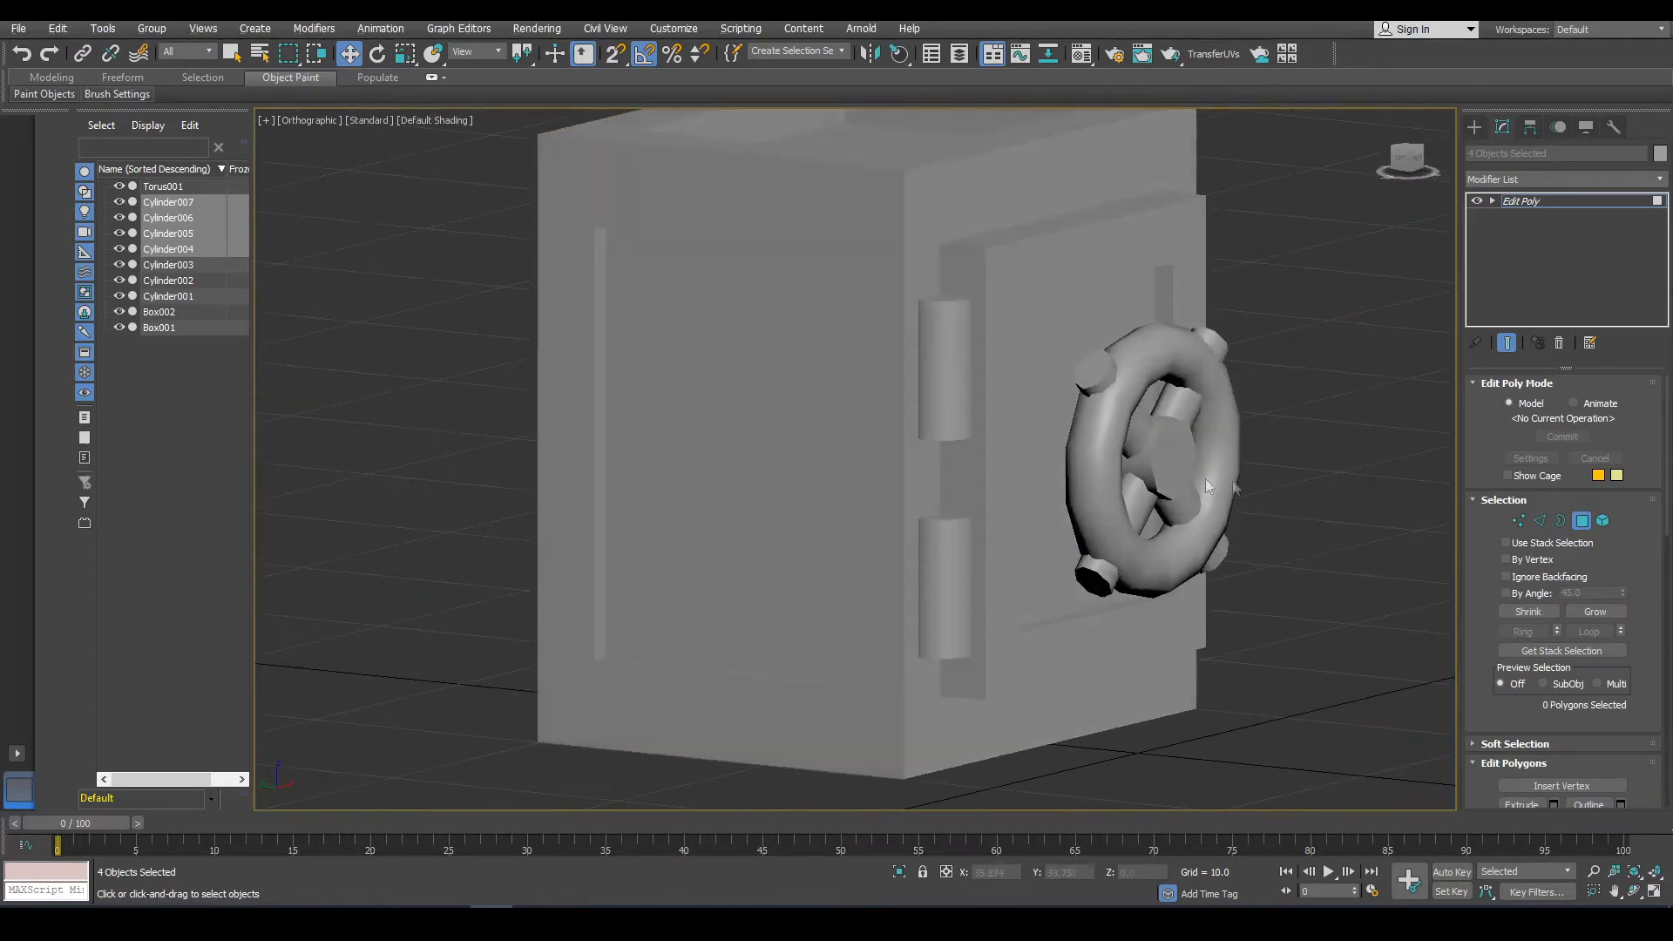
{"action": "left_click", "coordinate": [1268, 638]}
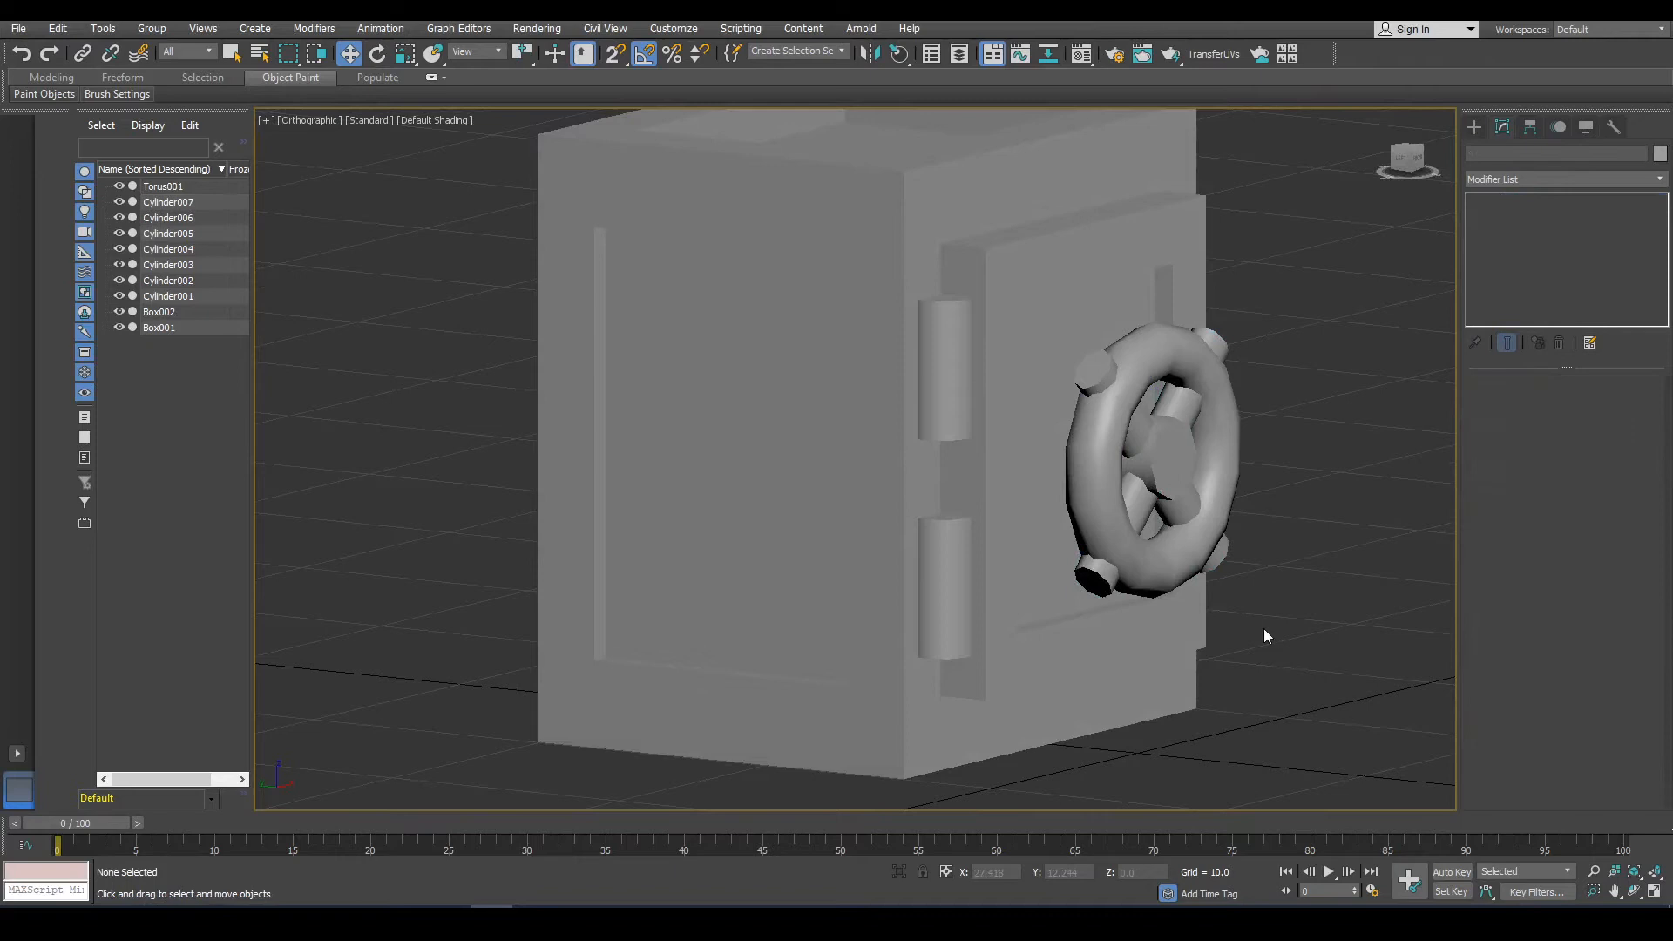
{"action": "scroll", "coordinate": [1260, 608], "scroll_direction": "down", "scroll_amount": 3}
{"action": "scroll", "coordinate": [1257, 566], "scroll_direction": "up", "scroll_amount": 2}
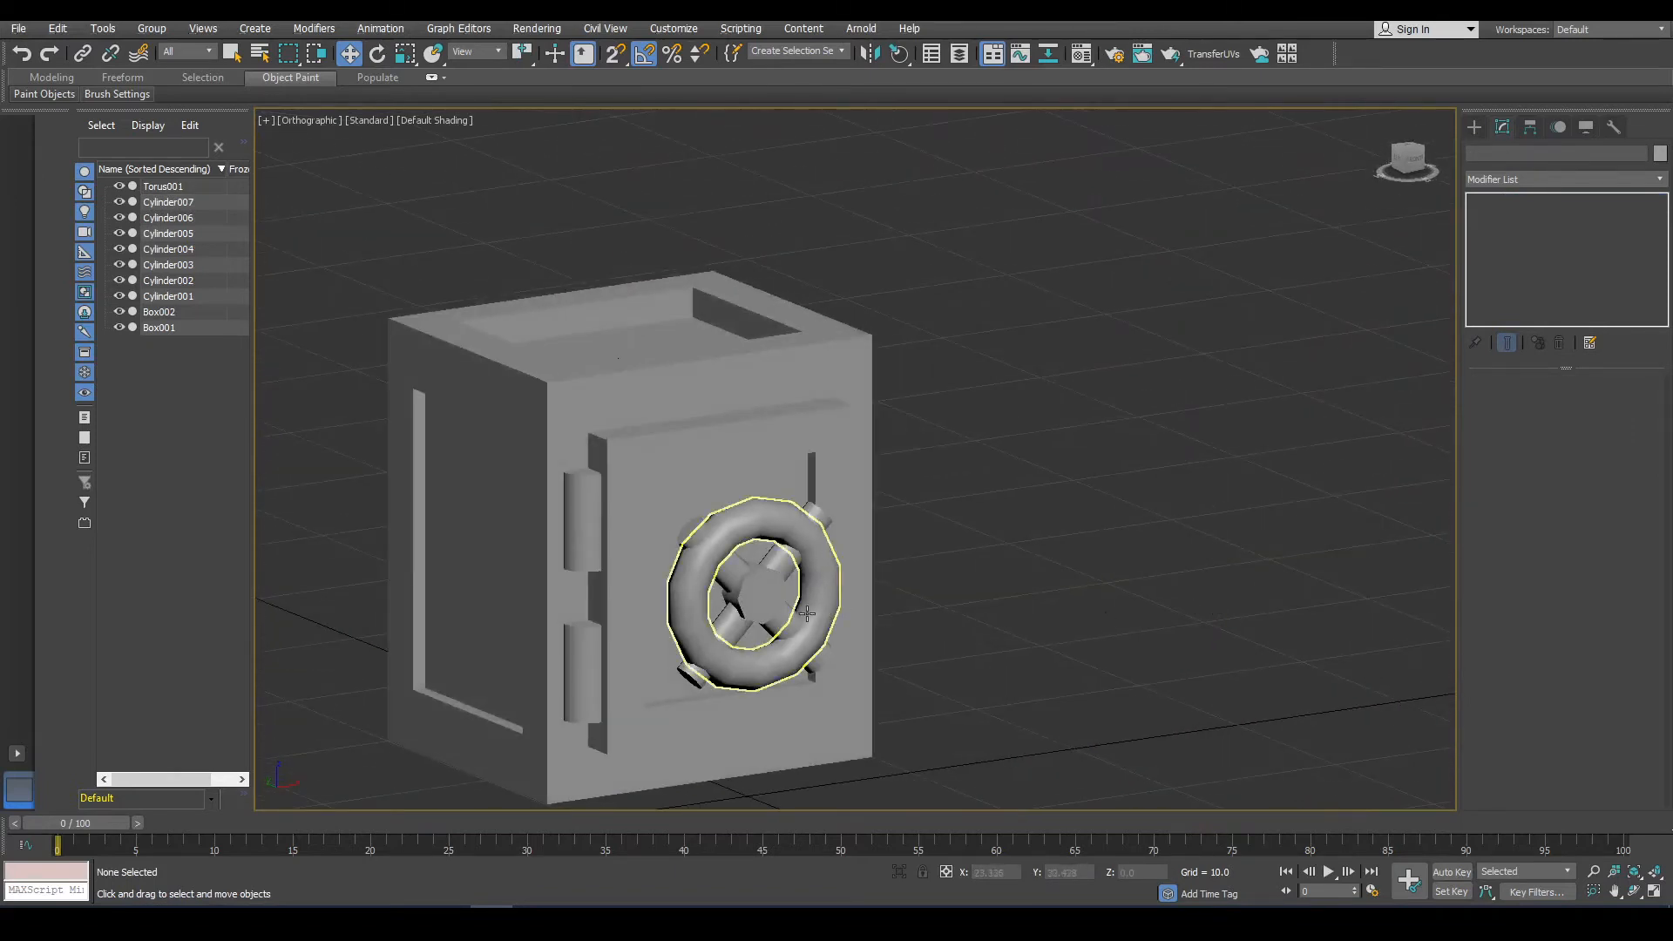
{"action": "middle_click_drag", "start_coordinate": [807, 615], "coordinate": [890, 552]}
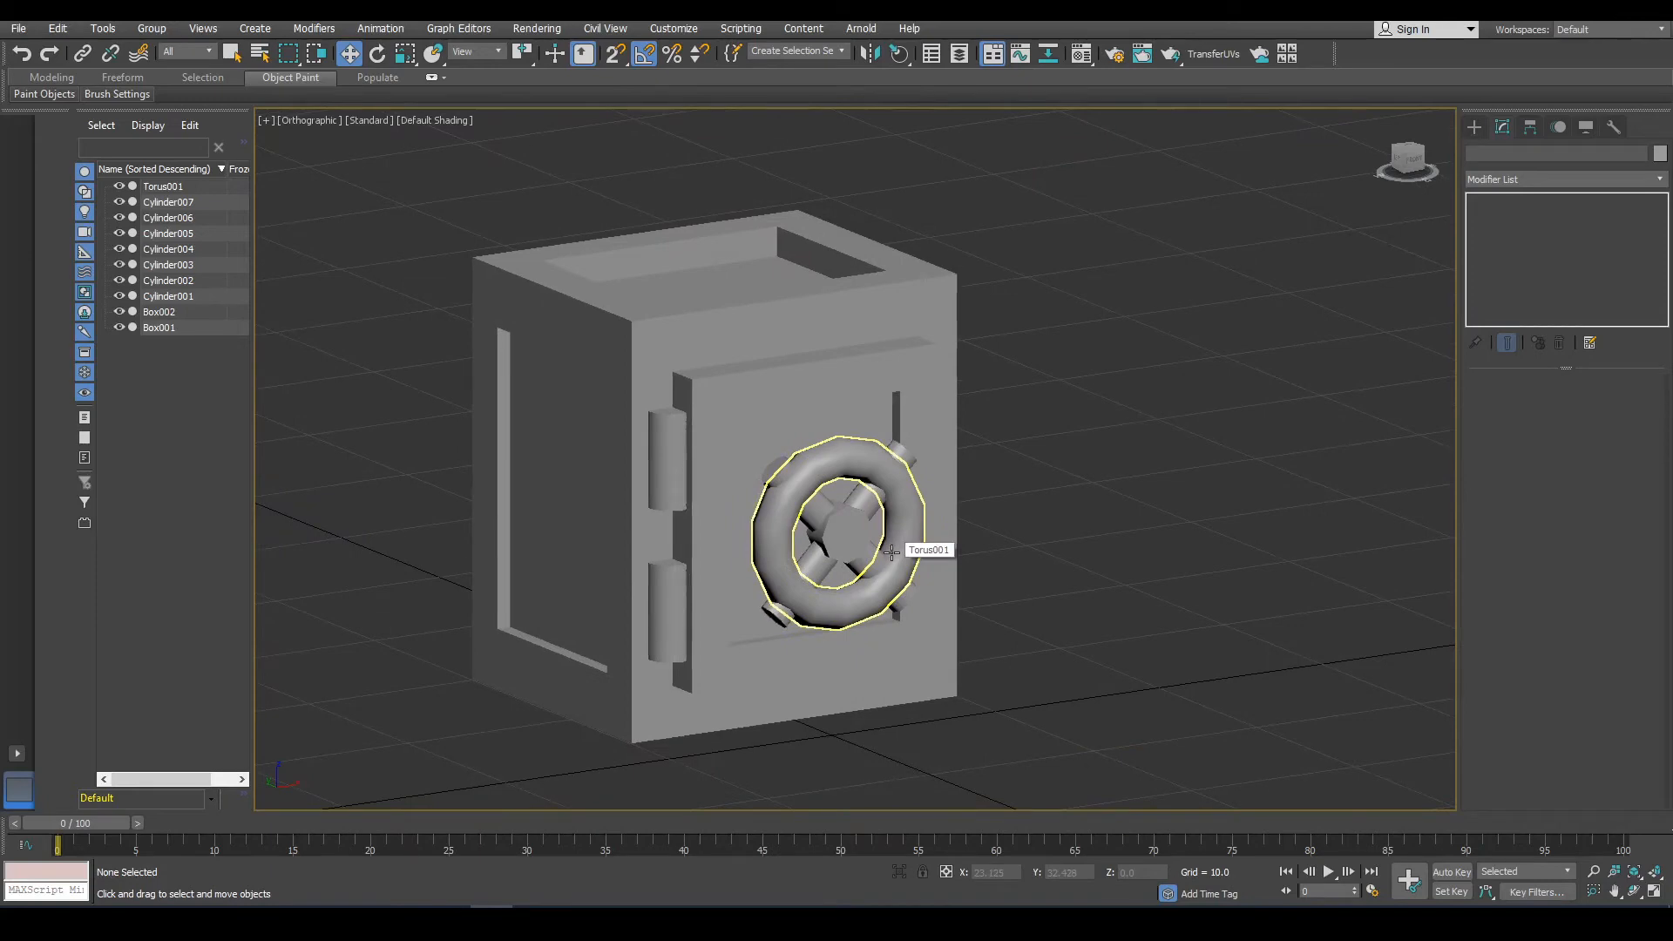
{"action": "left_click", "coordinate": [828, 523]}
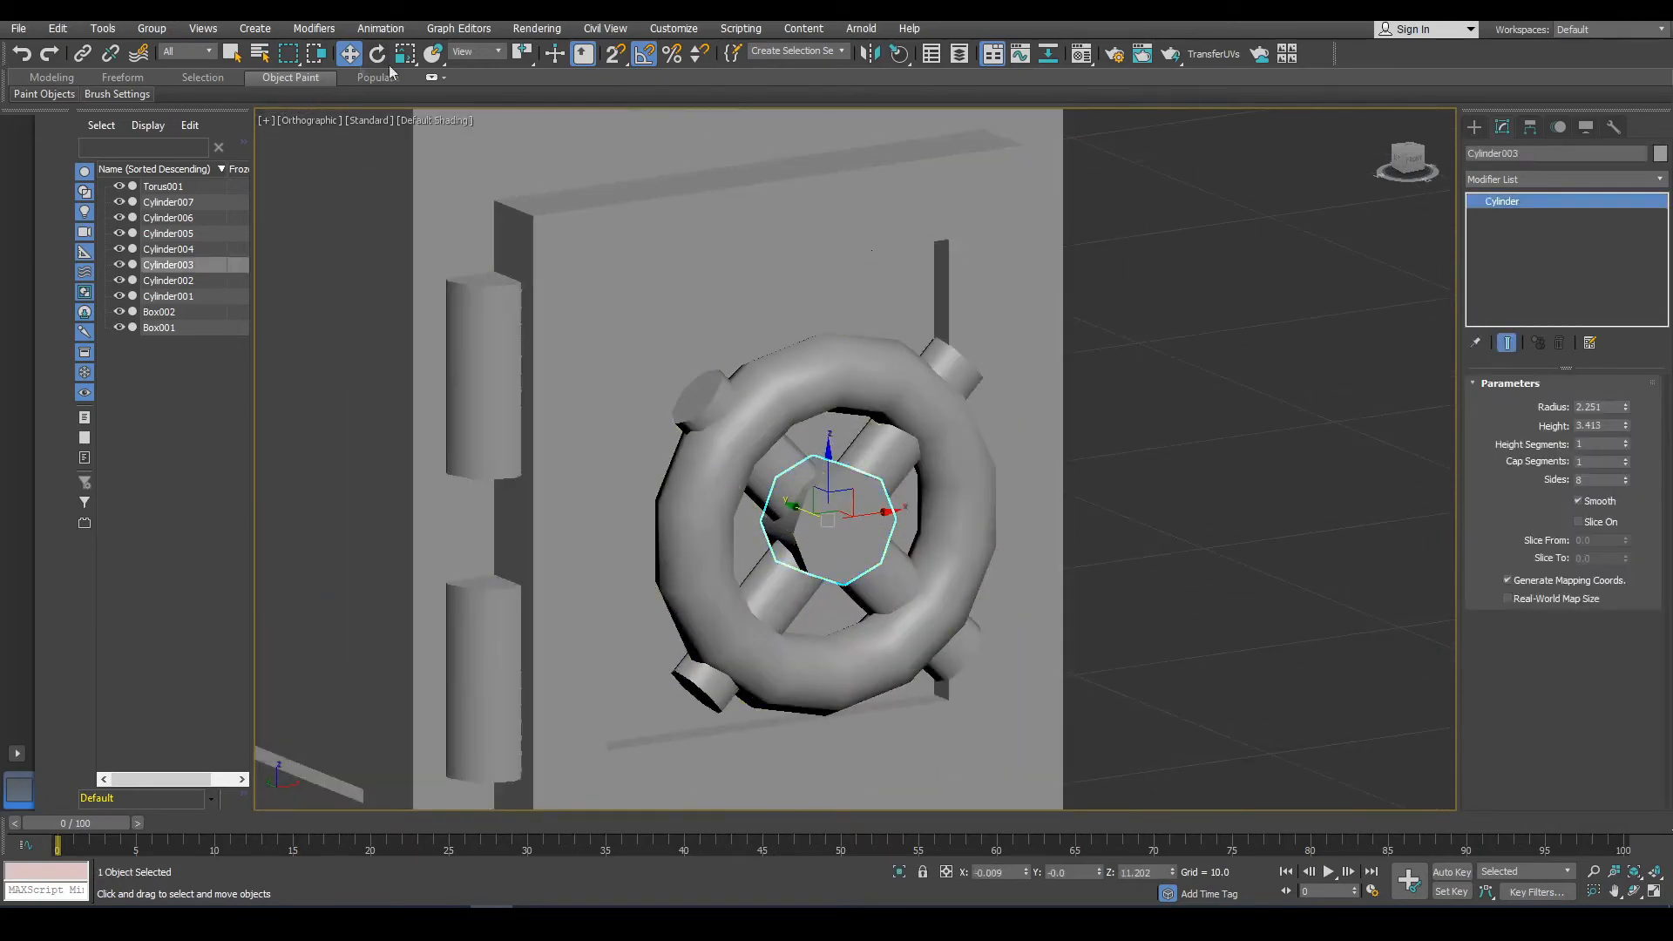
{"action": "left_click", "coordinate": [405, 53]}
{"action": "left_click_drag", "start_coordinate": [799, 498], "coordinate": [768, 467]}
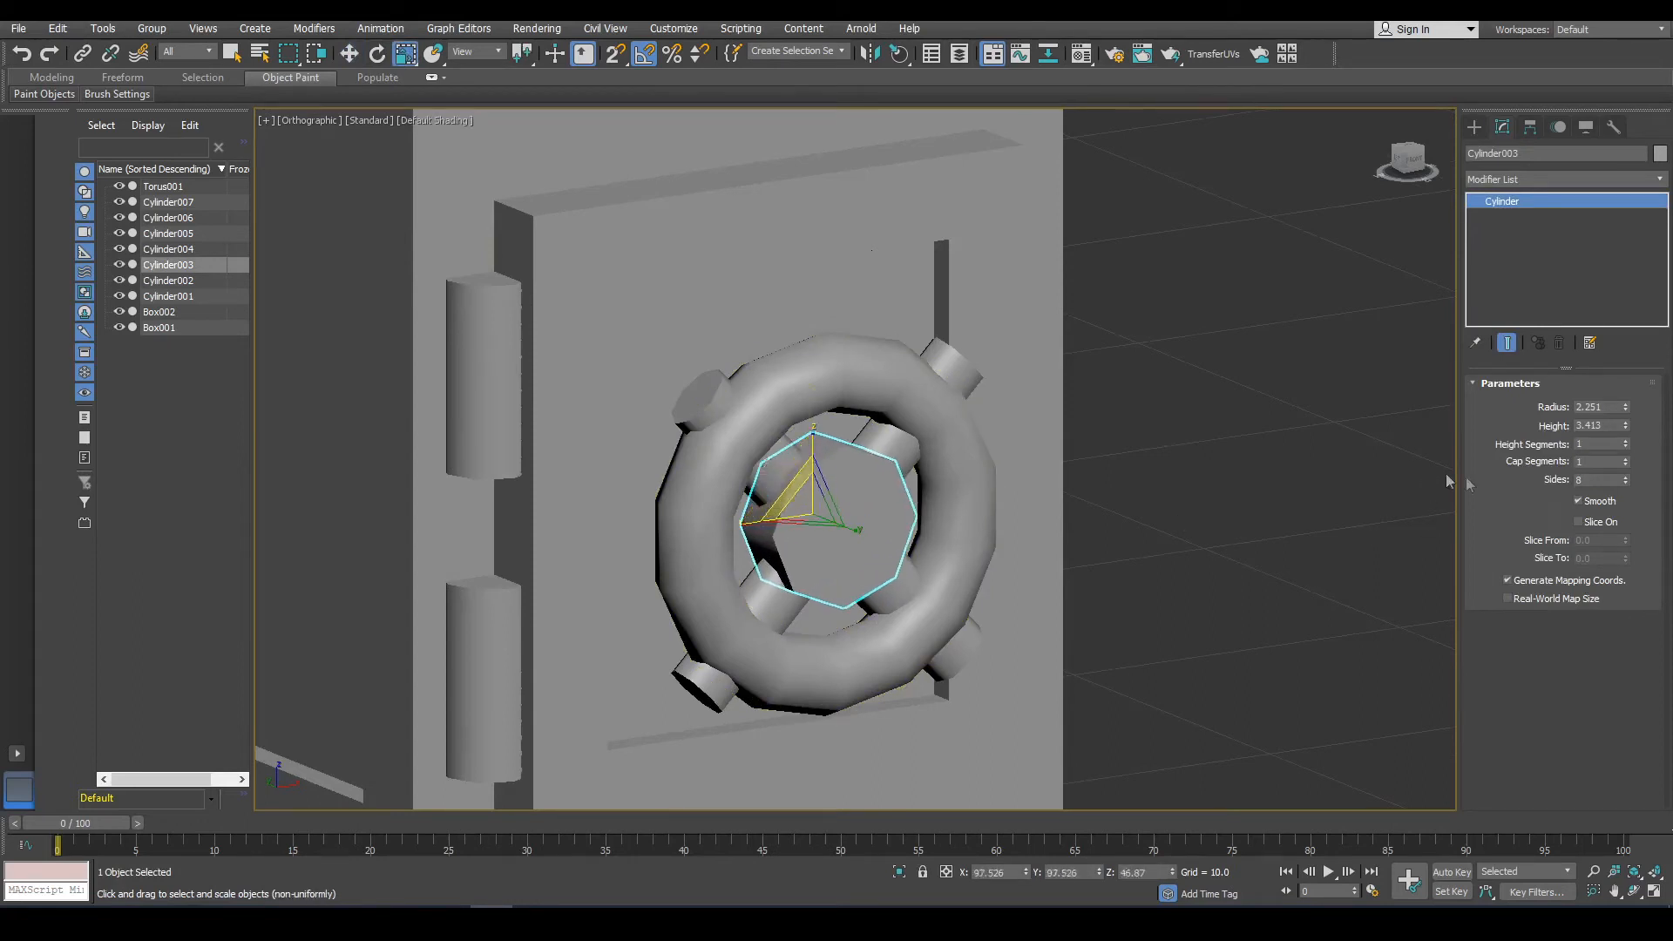
{"action": "left_click", "coordinate": [1626, 477]}
{"action": "left_click", "coordinate": [1626, 476]}
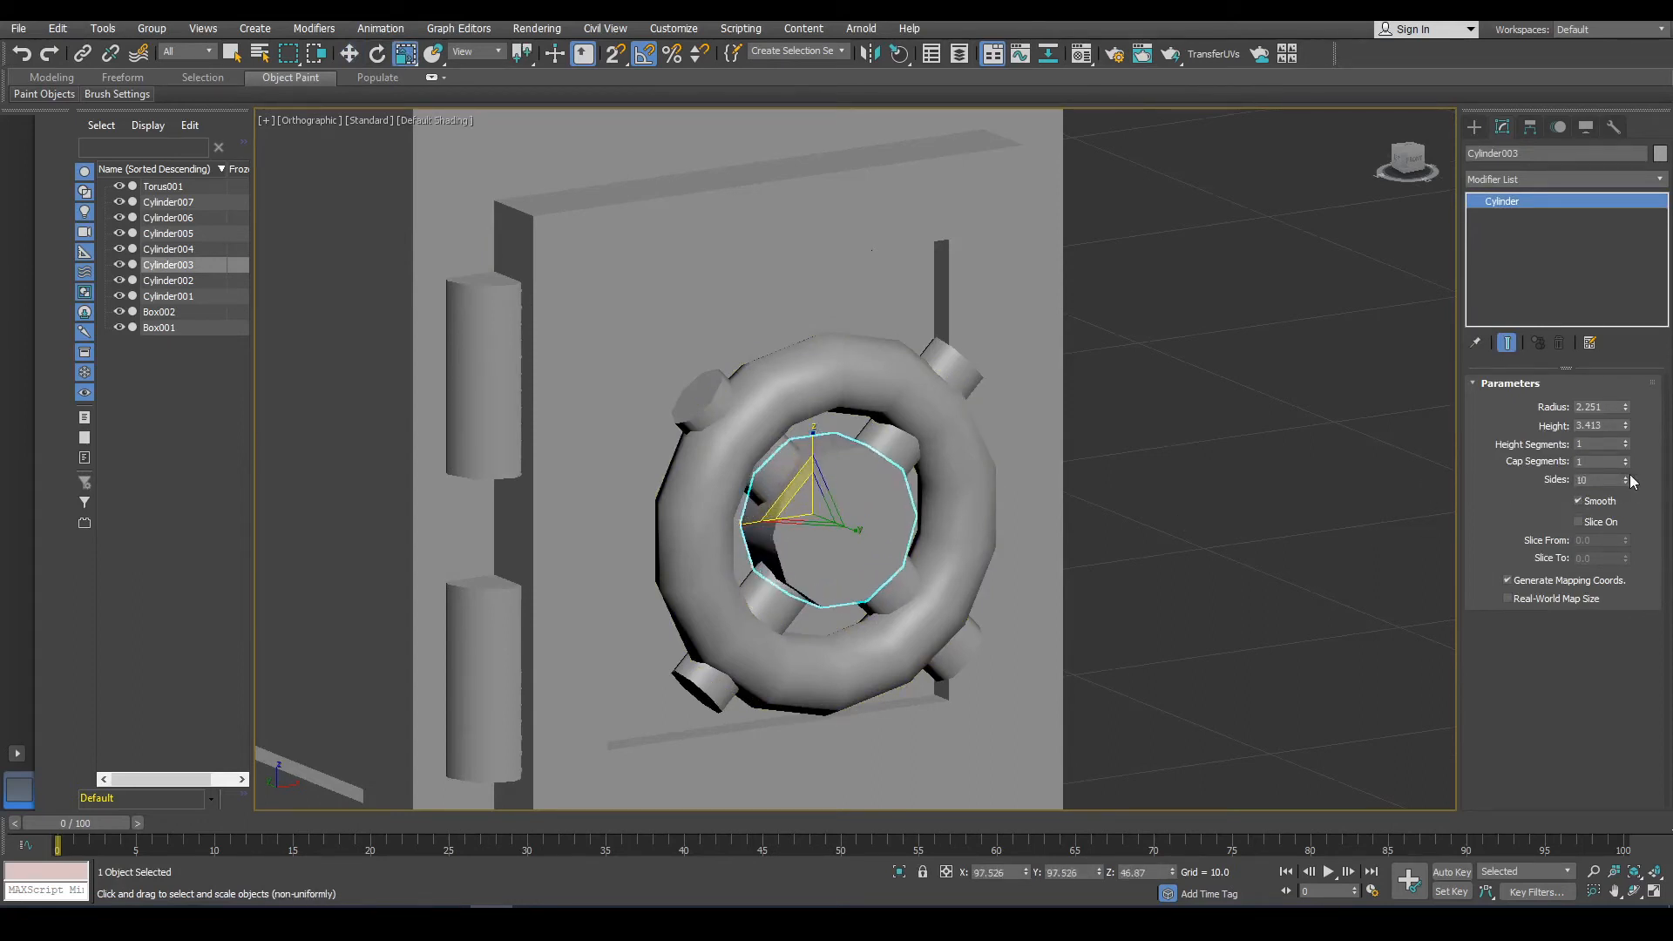
Reduce the torus radii to 3.997 and 0.926.
{"action": "left_click", "coordinate": [1260, 600]}
{"action": "left_click", "coordinate": [929, 547]}
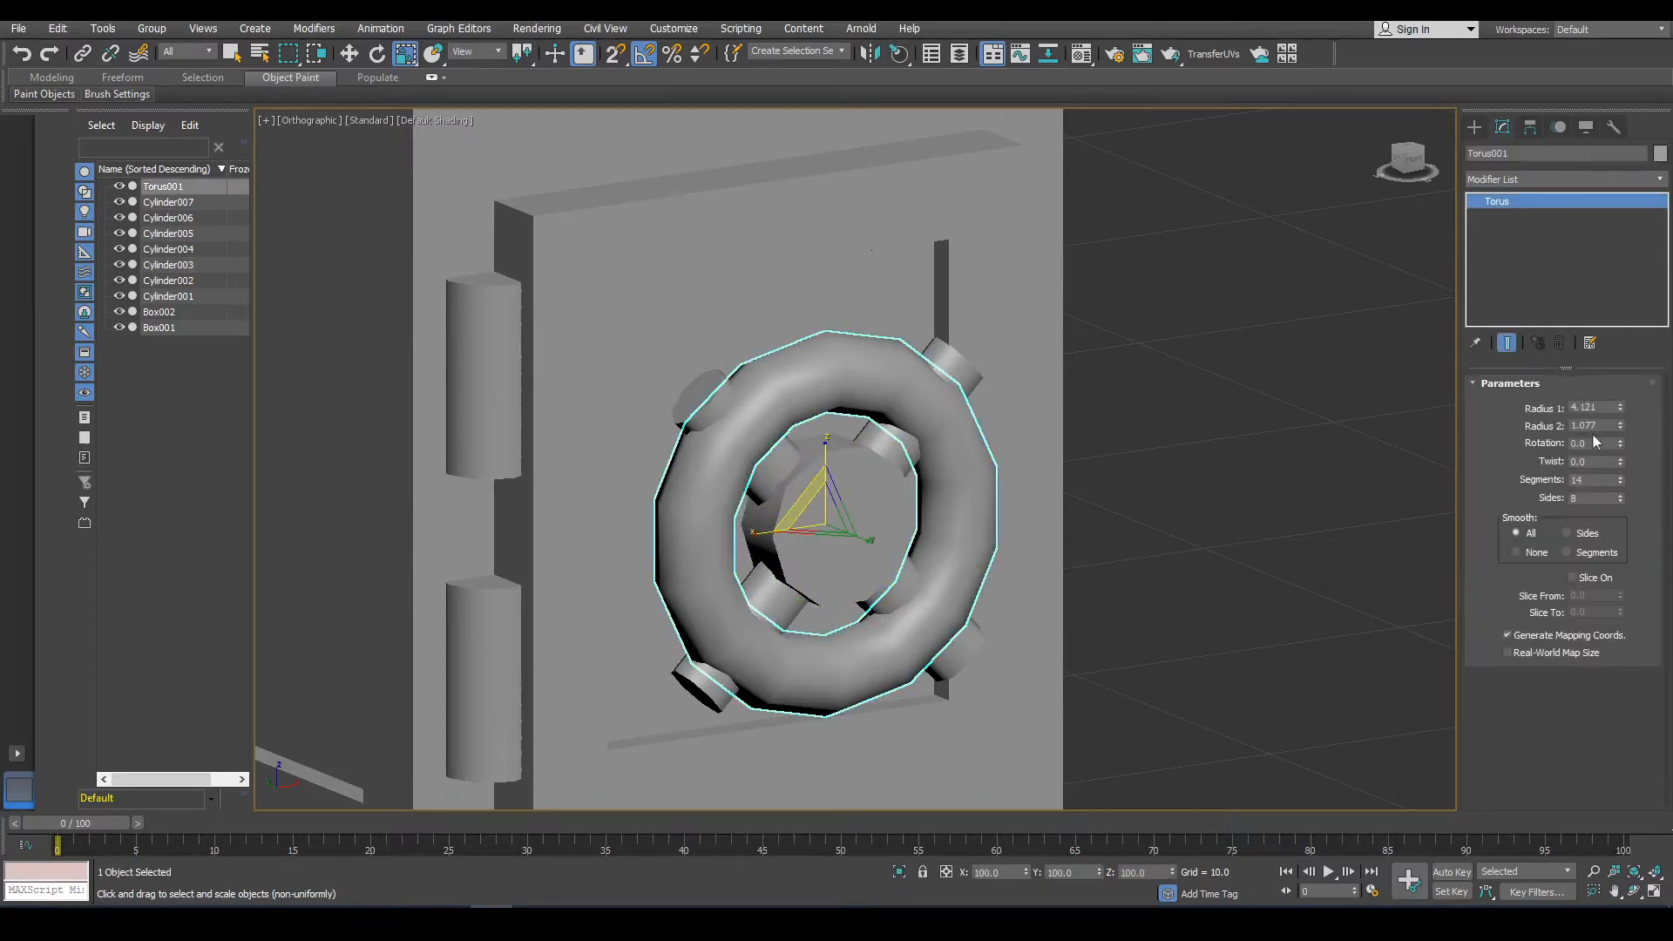
{"action": "mouse_move", "coordinate": [1624, 412]}
{"action": "left_mouse_down"}
{"action": "mouse_move", "coordinate": [1621, 397]}
{"action": "mouse_move", "coordinate": [1618, 440]}
{"action": "left_mouse_up"}
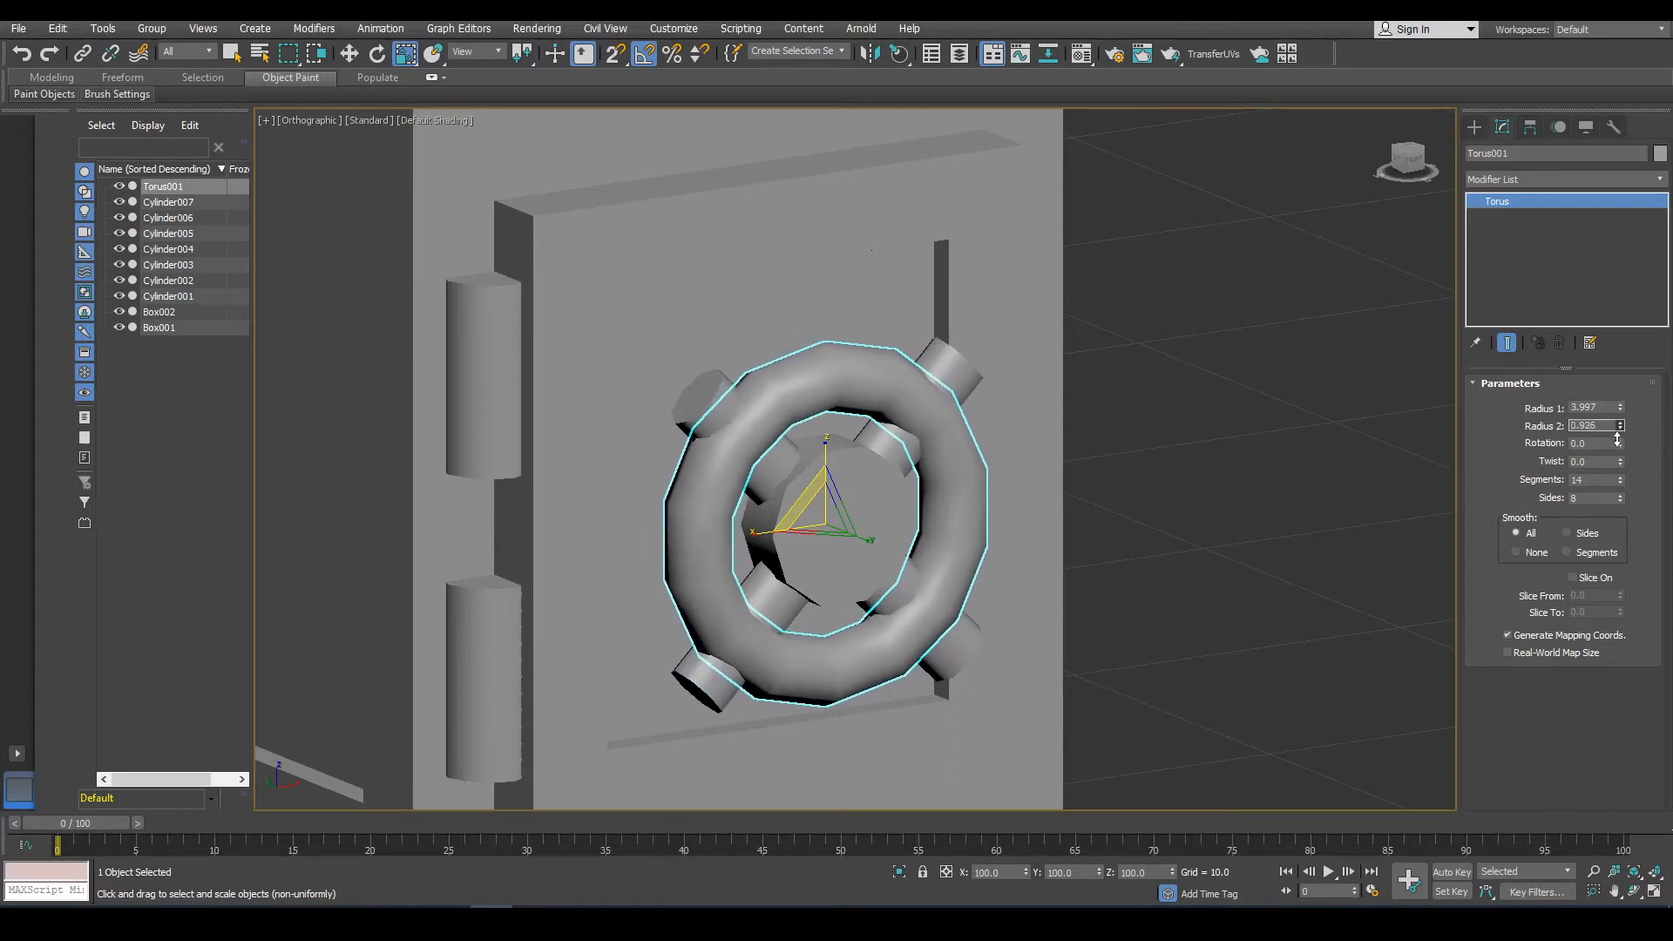
Convert the knob's central cylinder to an editable poly.
{"action": "left_click", "coordinate": [1136, 514]}
{"action": "scroll", "coordinate": [850, 514], "scroll_direction": "down", "scroll_amount": 5}
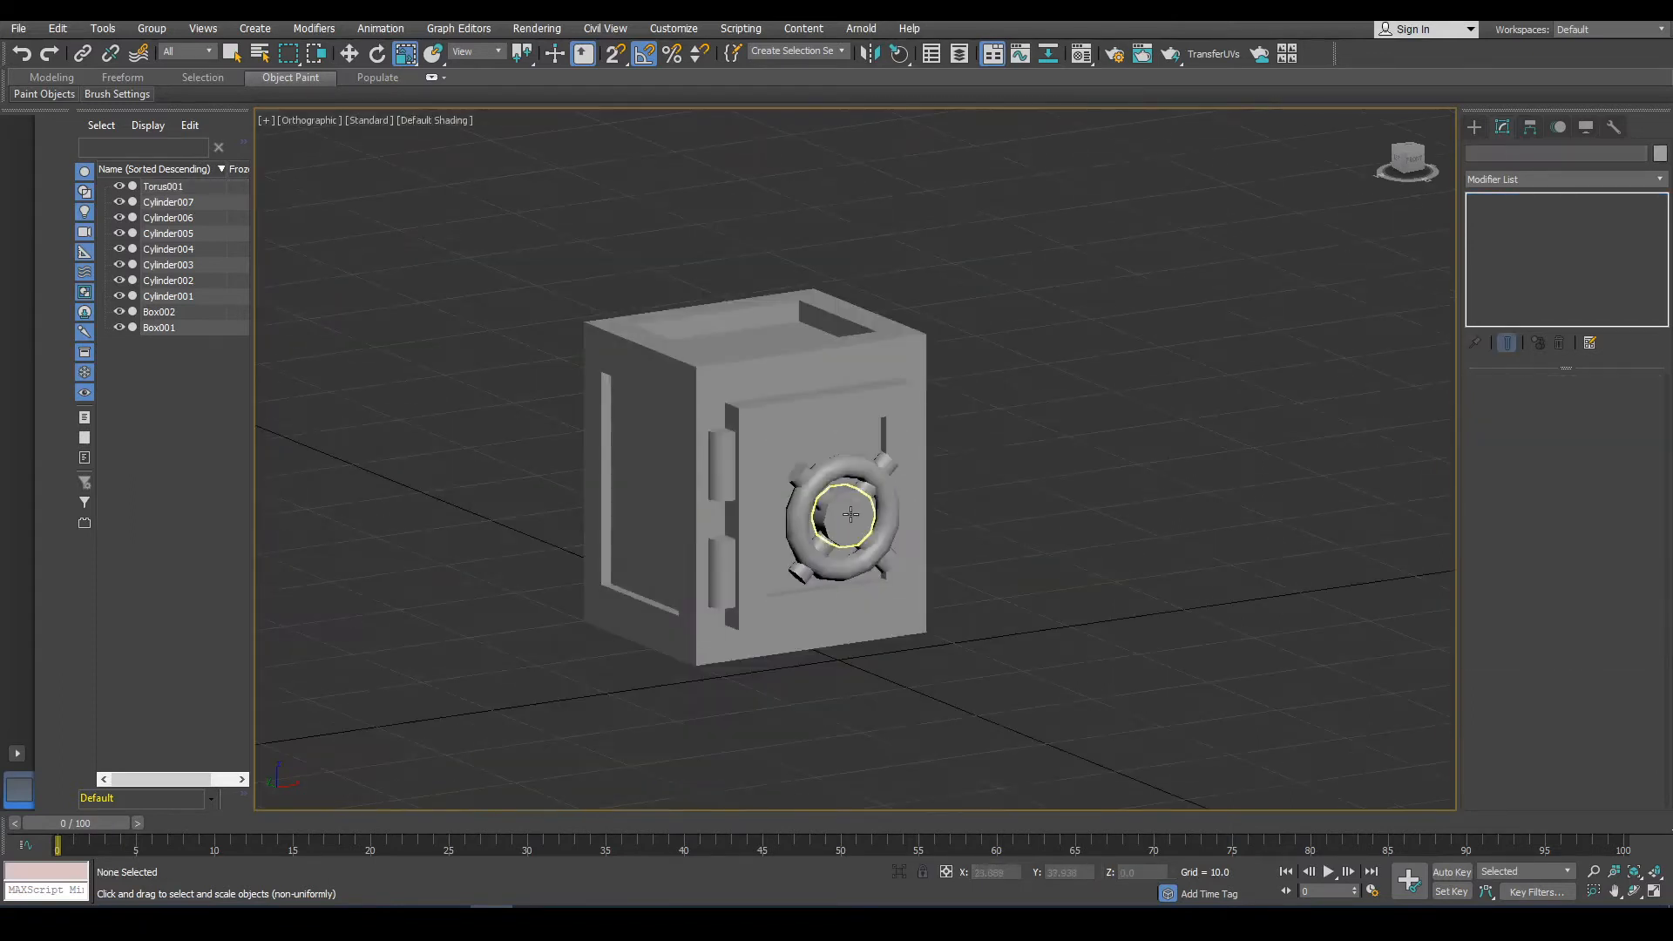
{"action": "middle_click_drag", "start_coordinate": [995, 573], "coordinate": [1093, 514], "text": "alt"}
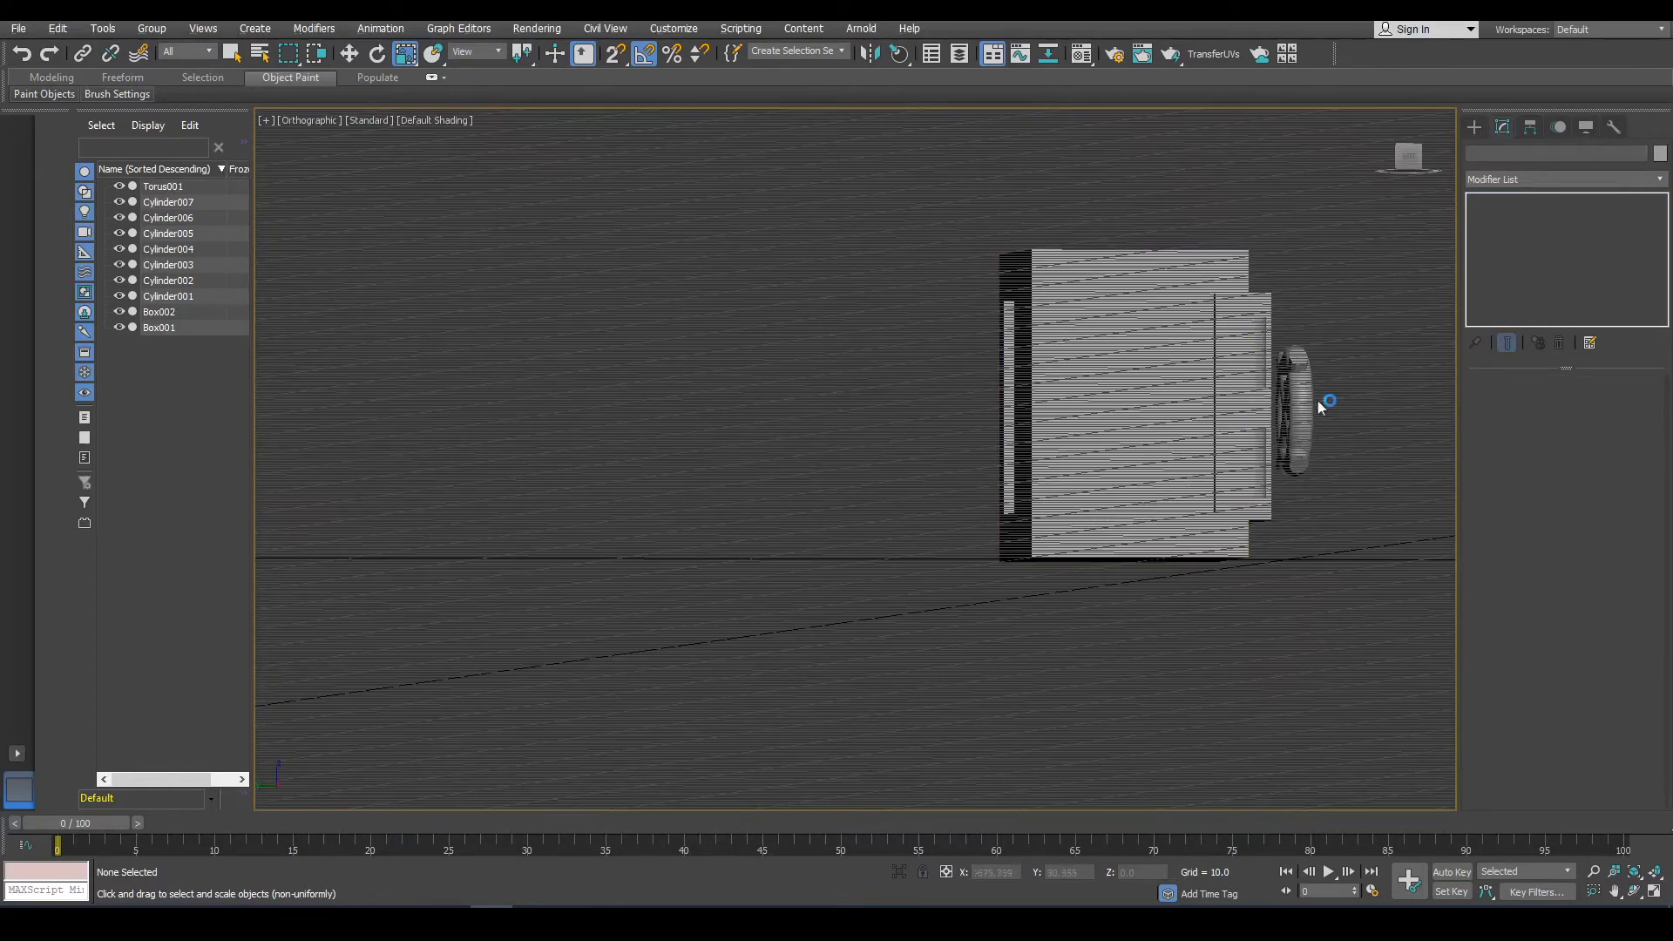
{"action": "scroll", "coordinate": [1325, 403], "scroll_direction": "up", "scroll_amount": 10}
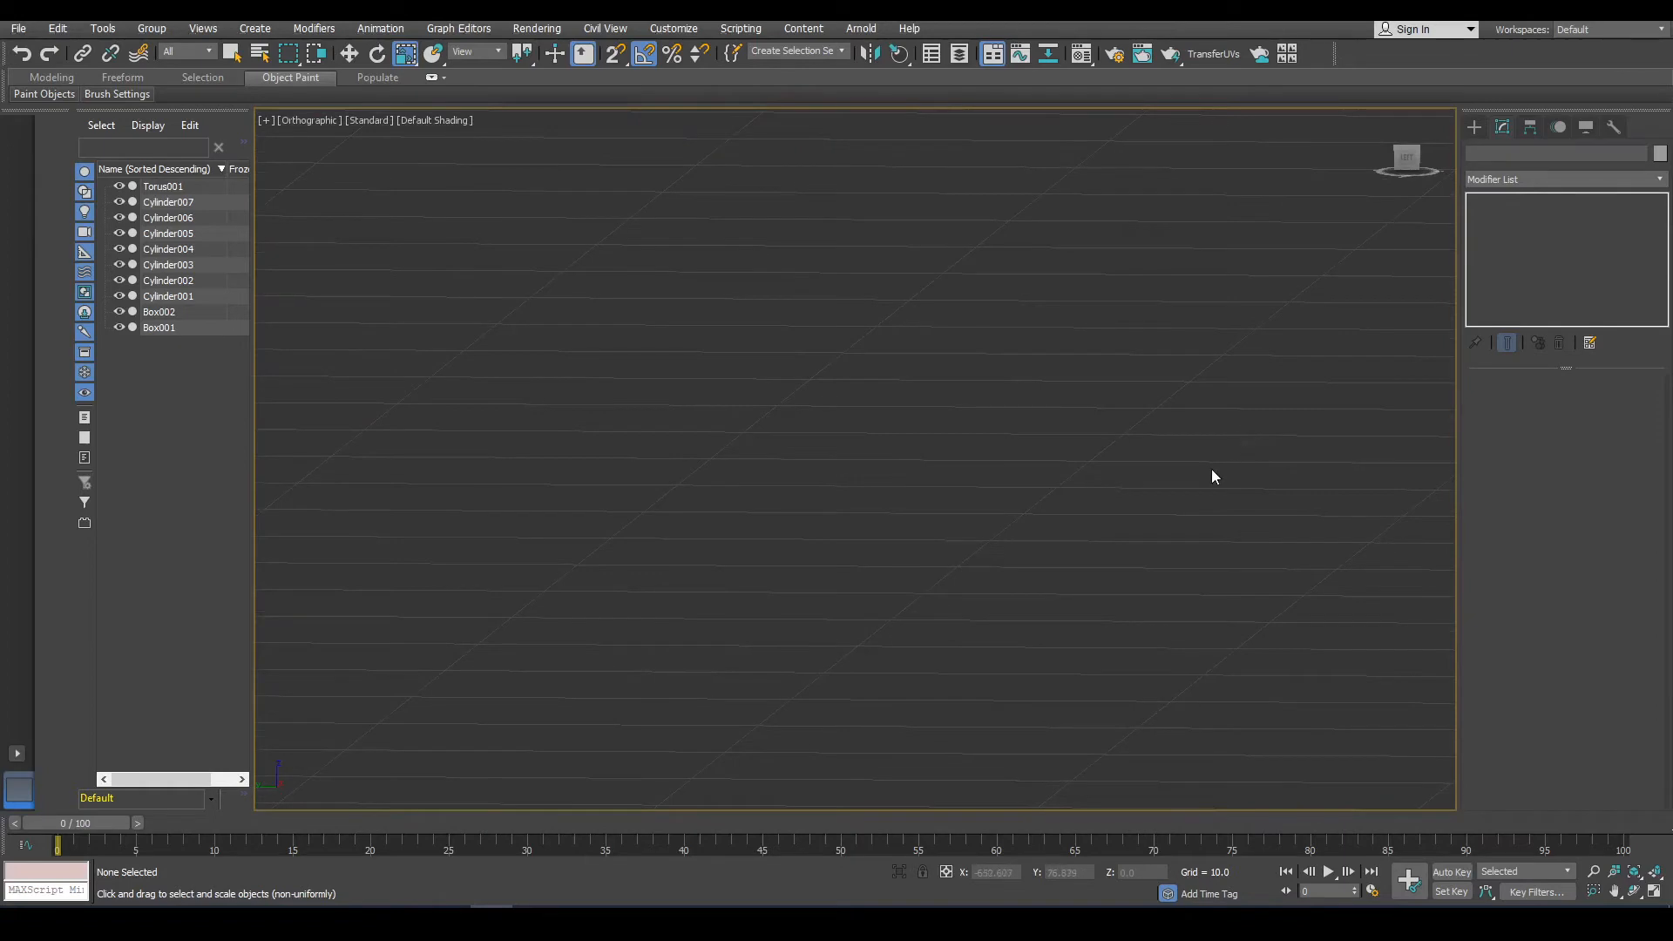
{"action": "key", "text": "f"}
{"action": "left_click", "coordinate": [472, 386]}
{"action": "middle_click_drag", "start_coordinate": [471, 386], "coordinate": [579, 418], "text": "alt"}
{"action": "scroll", "coordinate": [575, 416], "scroll_direction": "up", "scroll_amount": 4}
{"action": "scroll", "coordinate": [630, 372], "scroll_direction": "up", "scroll_amount": 2}
{"action": "middle_click_drag", "start_coordinate": [435, 347], "coordinate": [734, 383]}
{"action": "scroll", "coordinate": [630, 373], "scroll_direction": "up", "scroll_amount": 3}
{"action": "right_click", "coordinate": [734, 383]}
{"action": "mouse_move", "coordinate": [836, 558]}
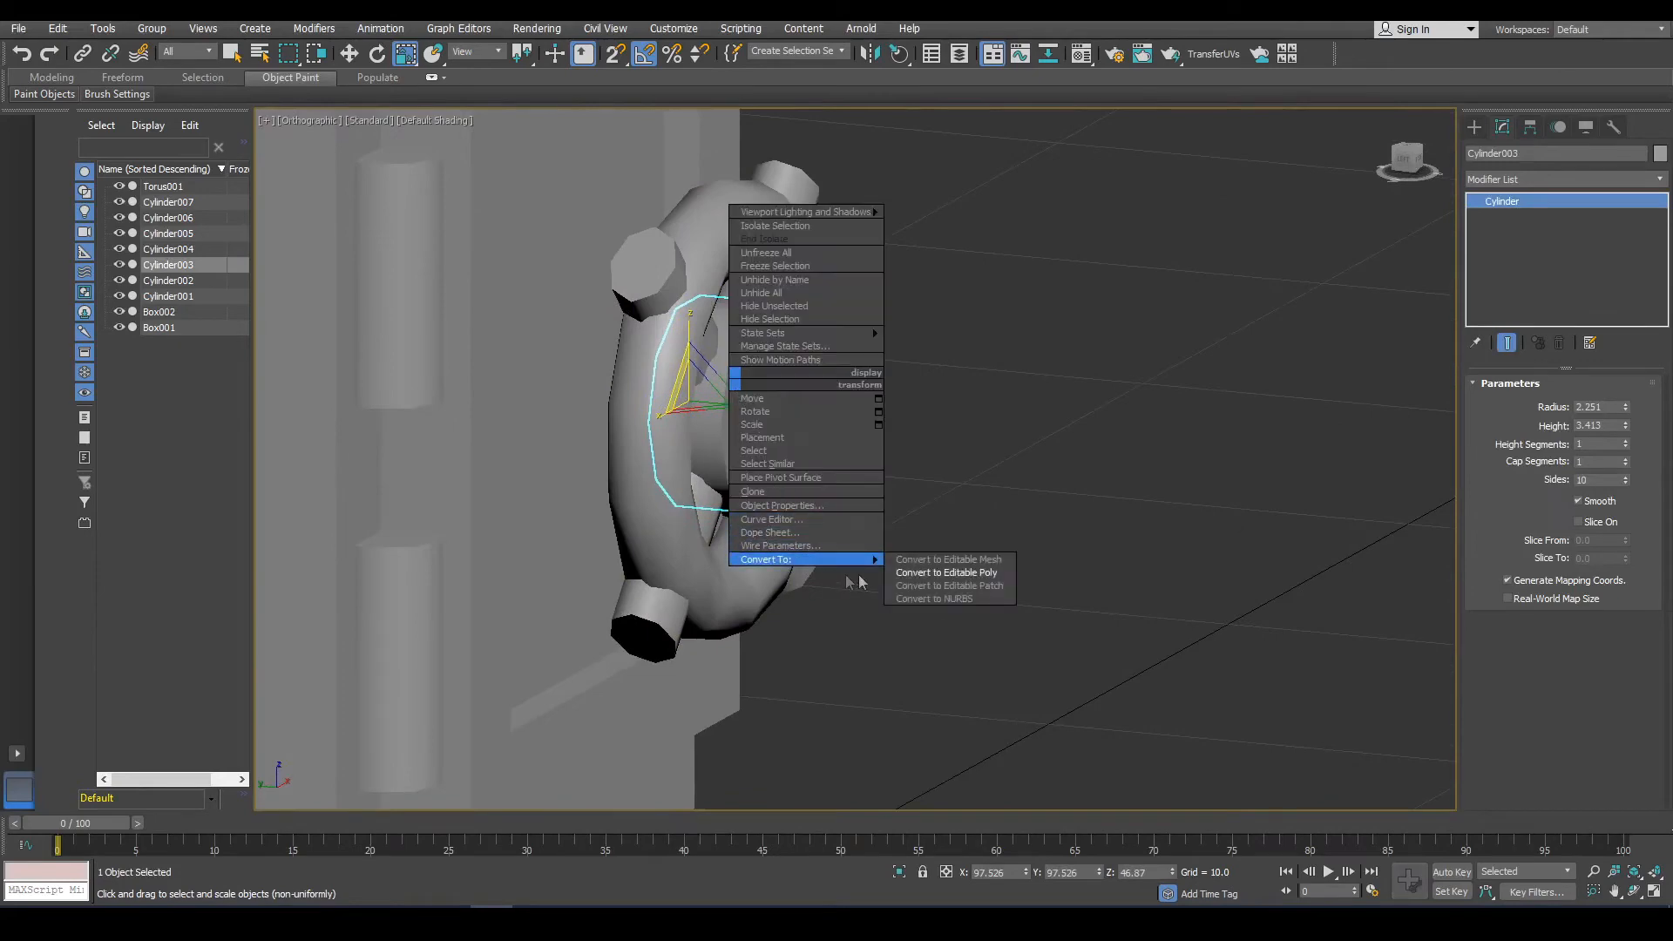
{"action": "left_click", "coordinate": [945, 571]}
In polygon mode, select the central cylinder's front polygon and inset it.
{"action": "left_click", "coordinate": [1581, 404]}
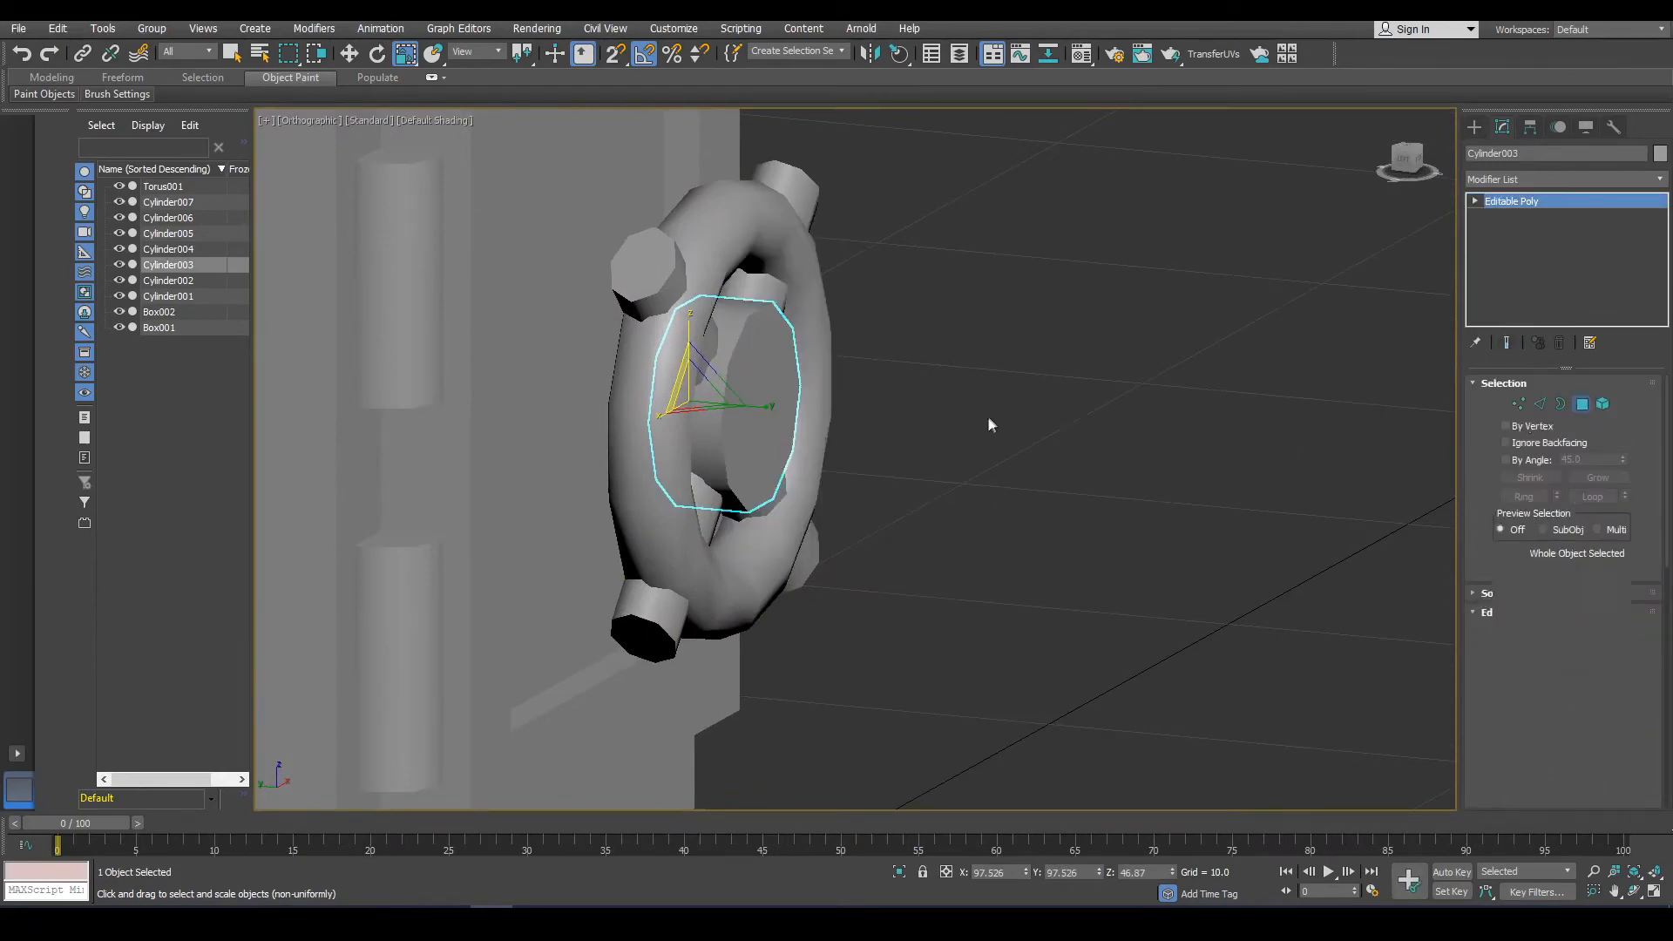
{"action": "key", "text": "F3"}
{"action": "middle_click_drag", "start_coordinate": [1002, 443], "coordinate": [852, 438], "text": "alt"}
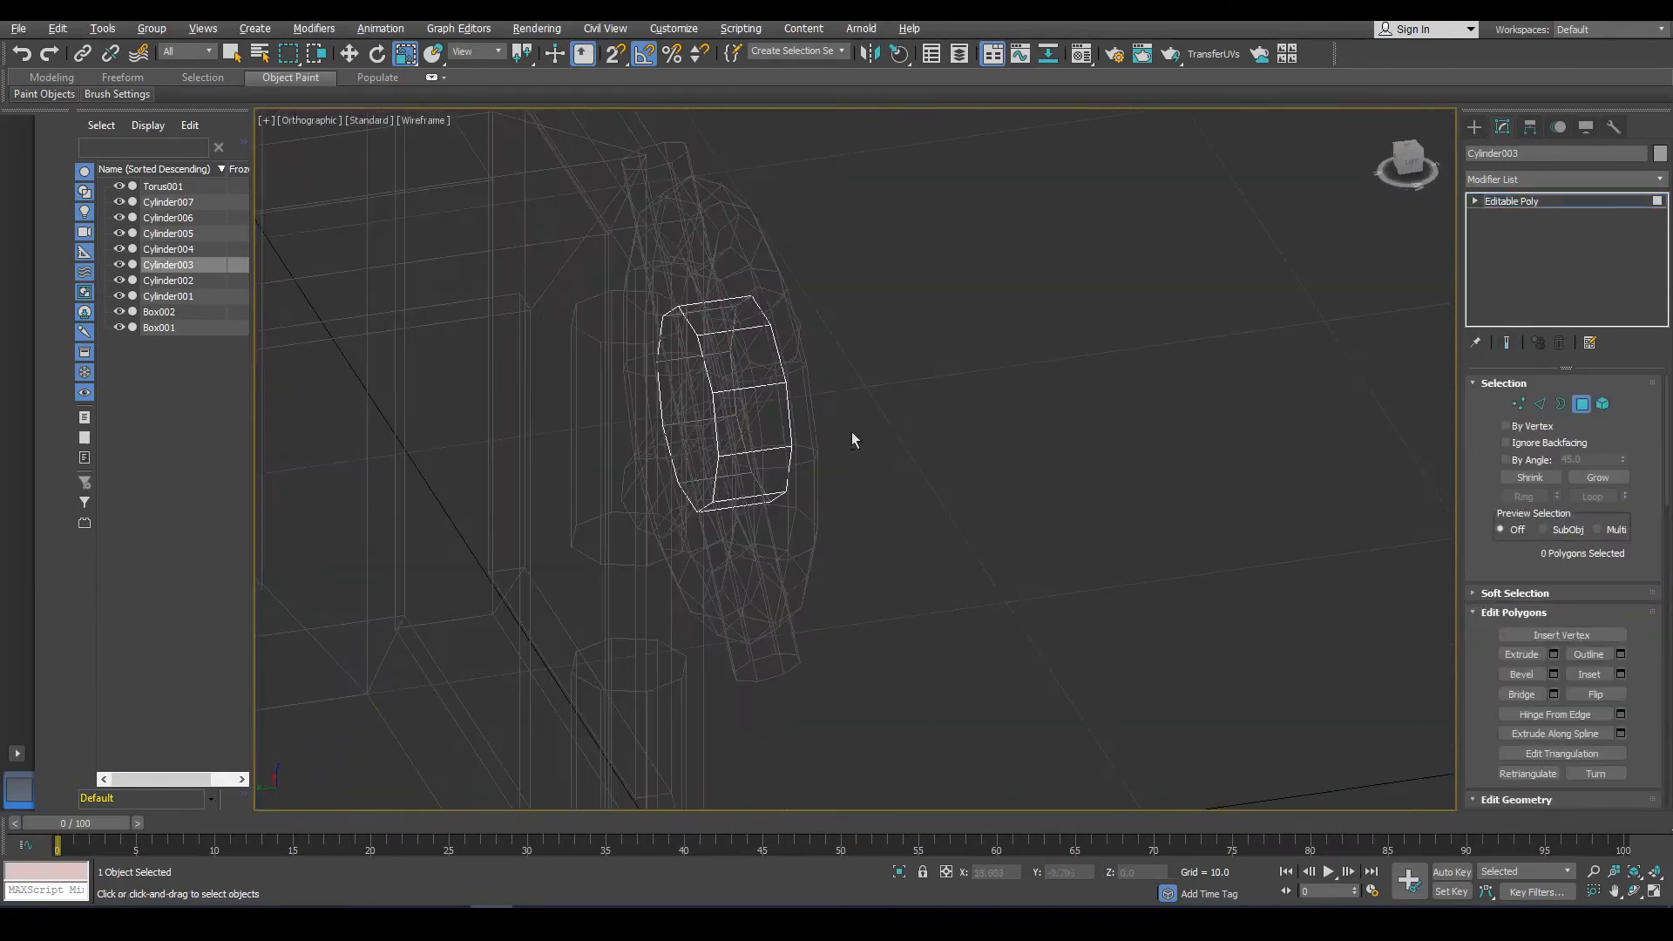
{"action": "left_click", "coordinate": [702, 422]}
{"action": "middle_click_drag", "start_coordinate": [702, 422], "coordinate": [1218, 557], "text": "alt"}
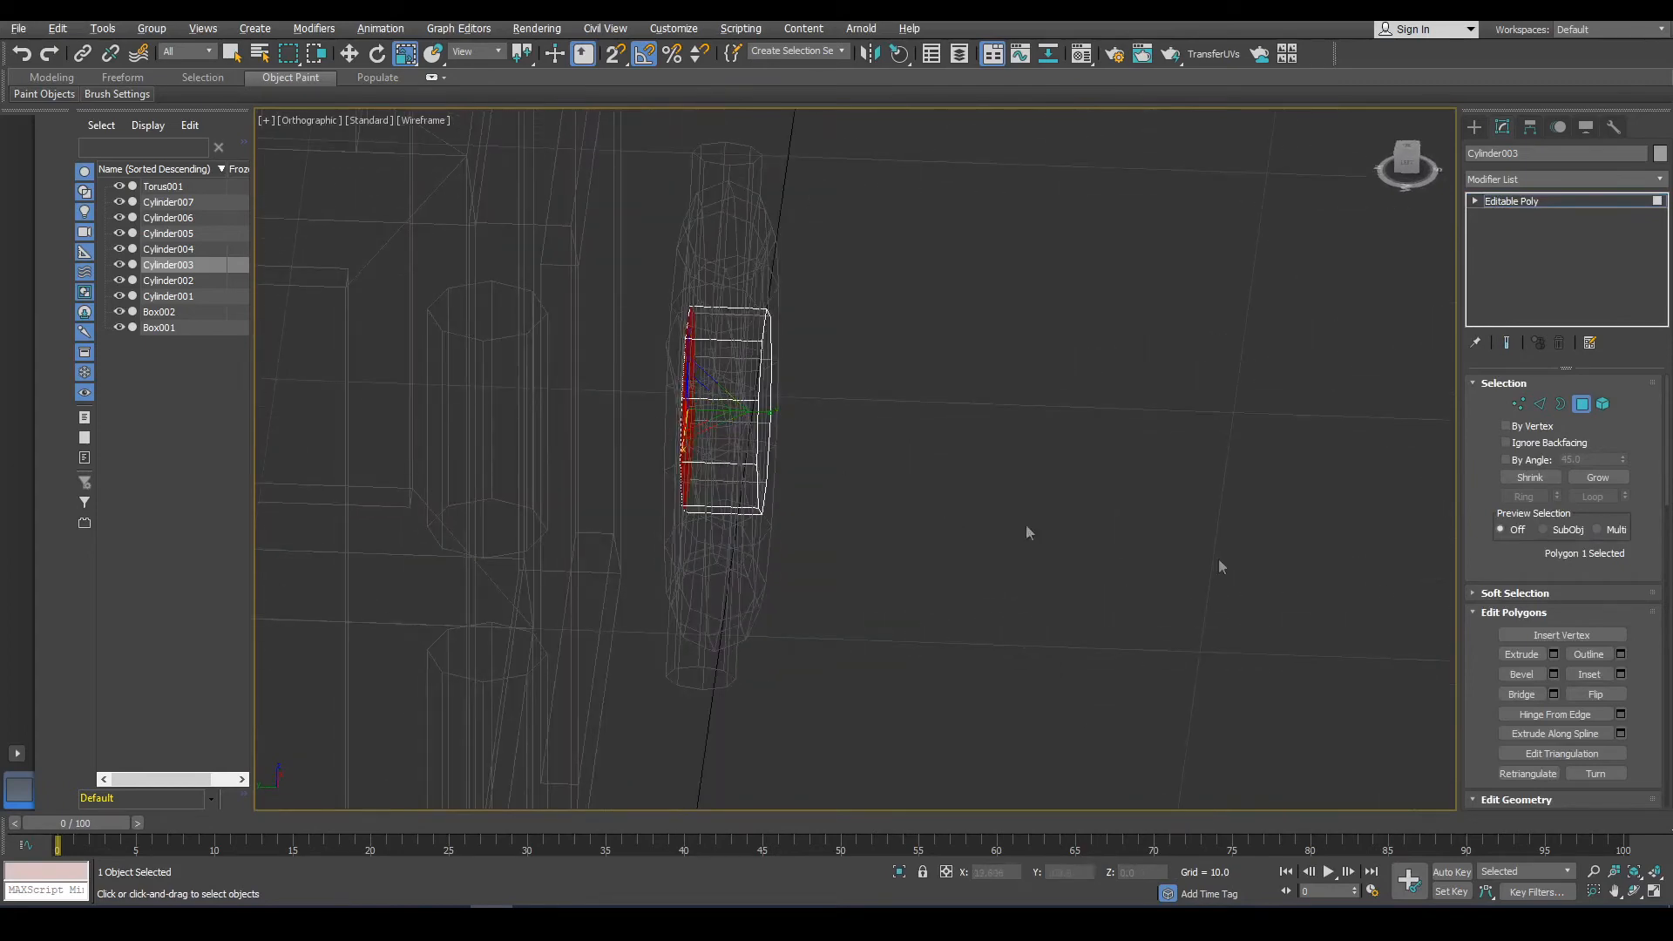
{"action": "left_click", "coordinate": [1620, 674]}
{"action": "middle_click_drag", "start_coordinate": [860, 500], "coordinate": [1119, 491], "text": "alt"}
{"action": "left_click_drag", "start_coordinate": [870, 498], "coordinate": [870, 490]}
{"action": "left_click", "coordinate": [866, 519]}
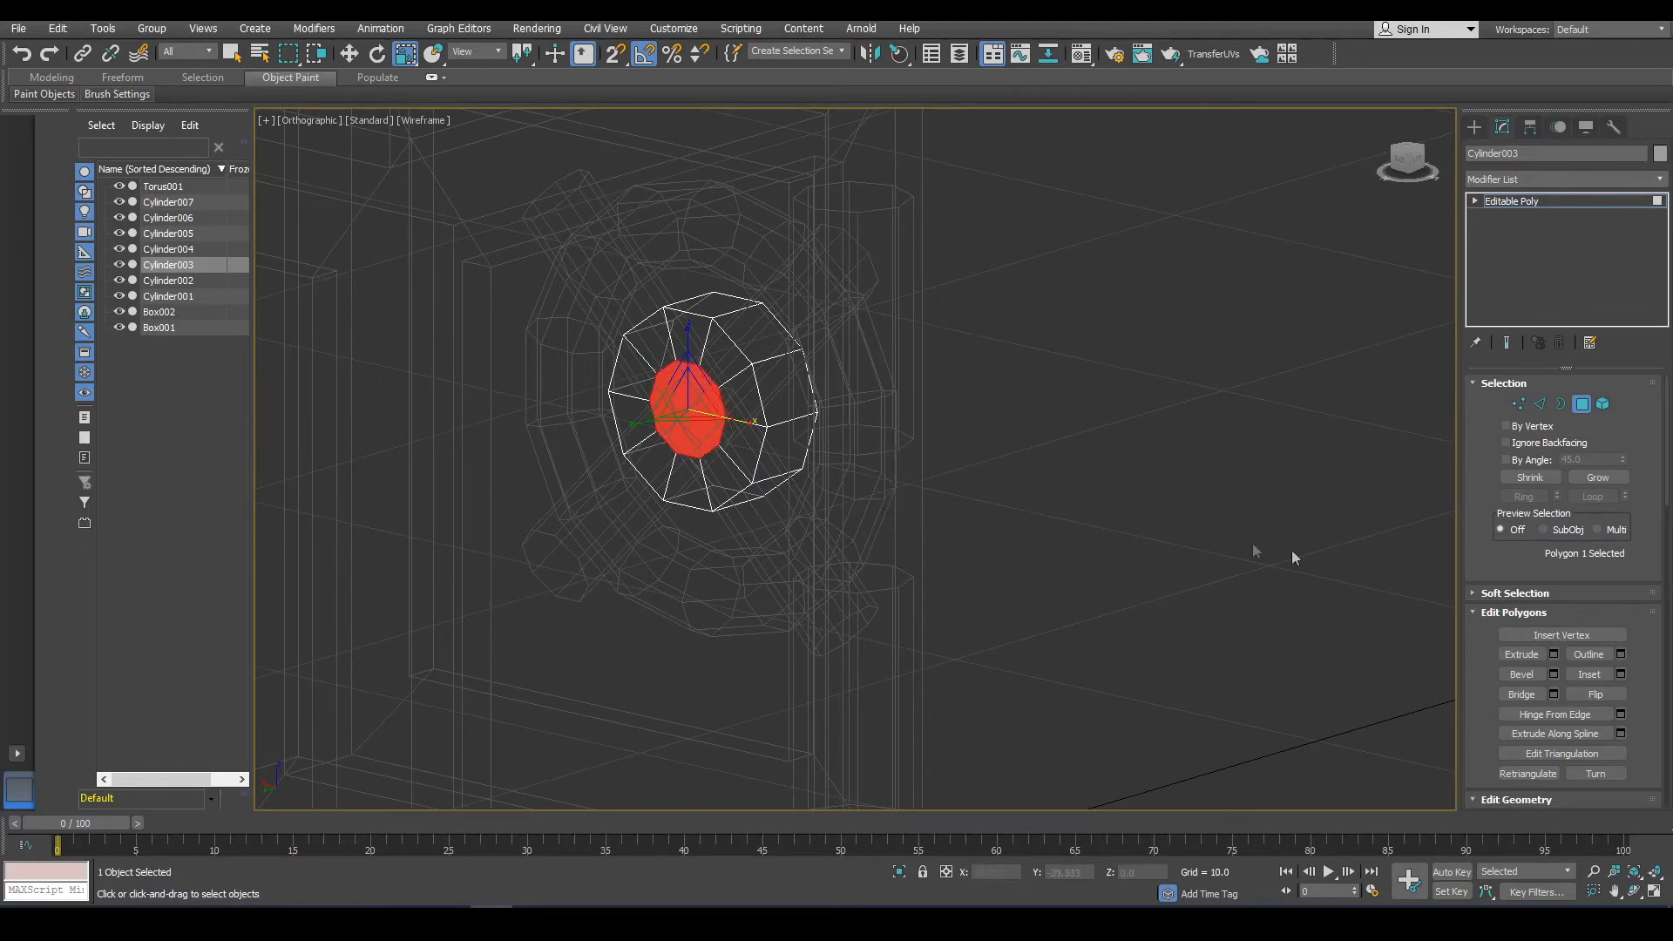
Extrude the inset polygon outward by 2.938.
{"action": "left_click", "coordinate": [1553, 654]}
{"action": "middle_click_drag", "start_coordinate": [1124, 546], "coordinate": [807, 485], "text": "alt"}
{"action": "left_click_drag", "start_coordinate": [860, 497], "coordinate": [907, 830]}
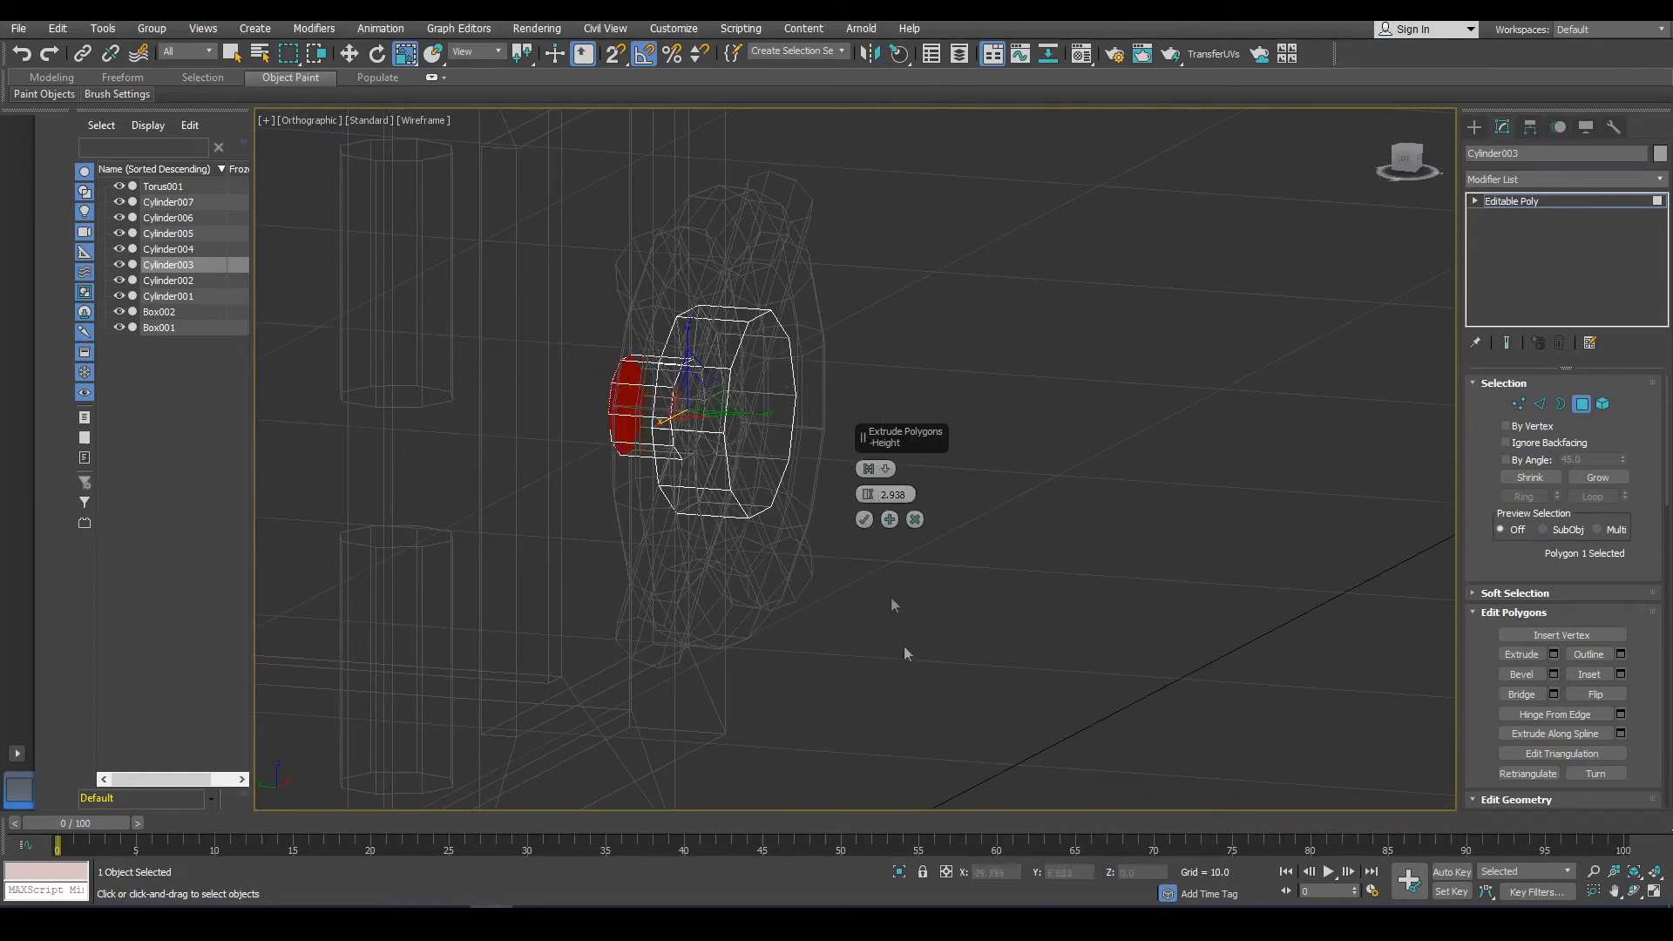
{"action": "left_click", "coordinate": [865, 520]}
{"action": "left_click", "coordinate": [867, 521]}
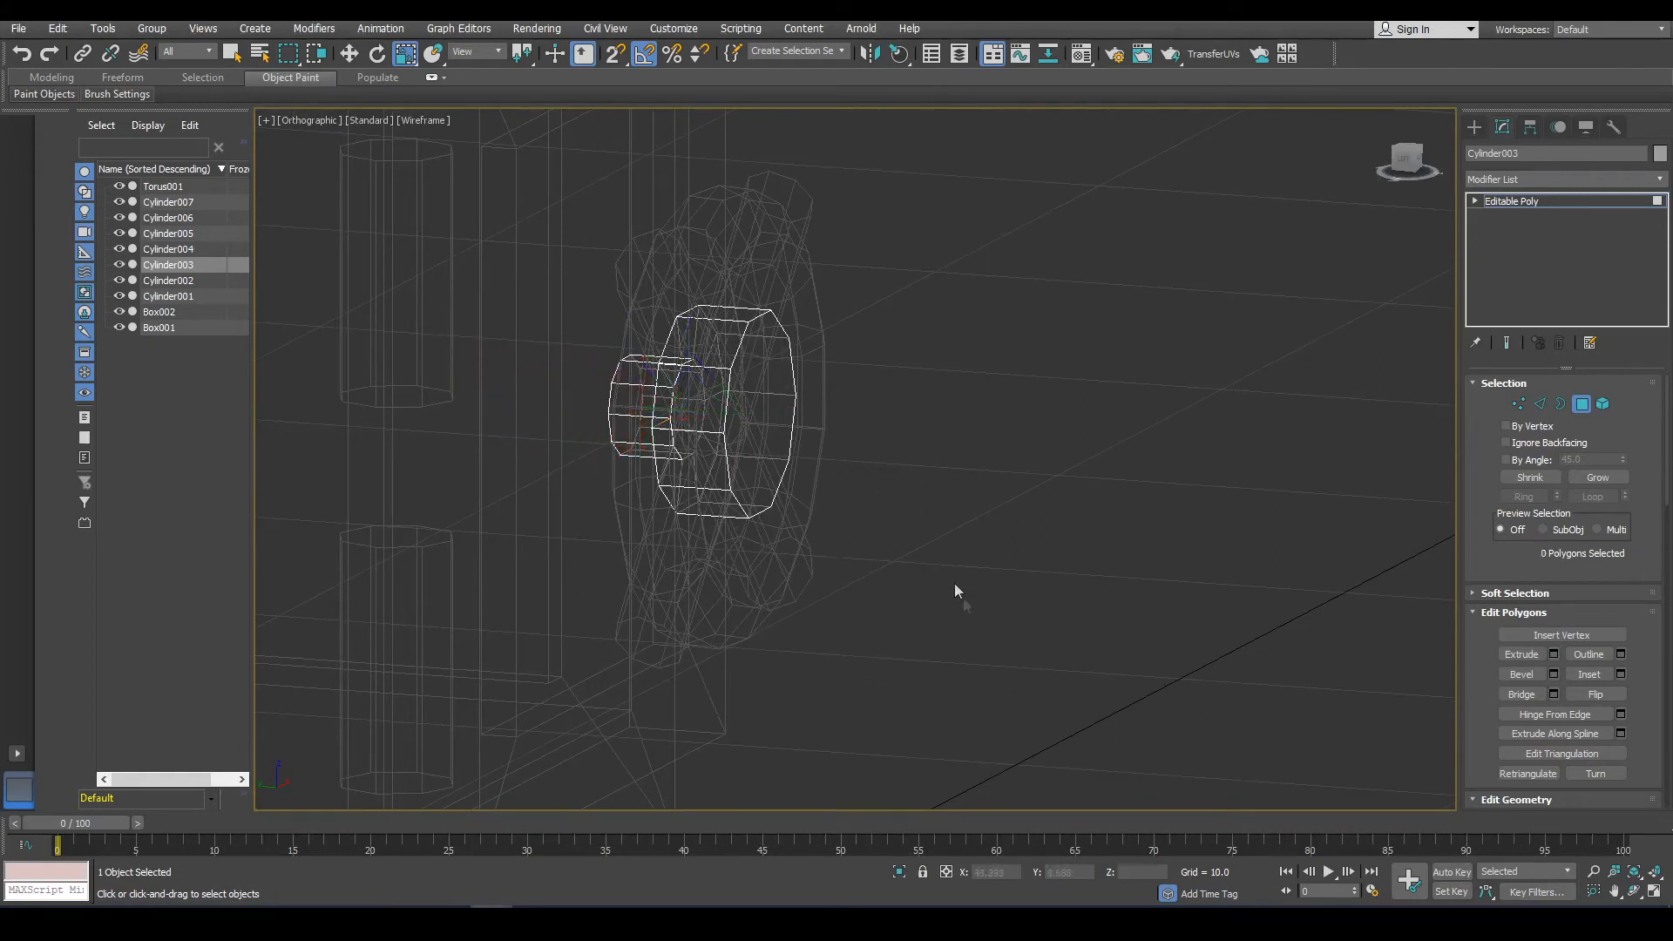
Attach the torus and the four spokes to the central cylinder.
{"action": "left_click", "coordinate": [1579, 406]}
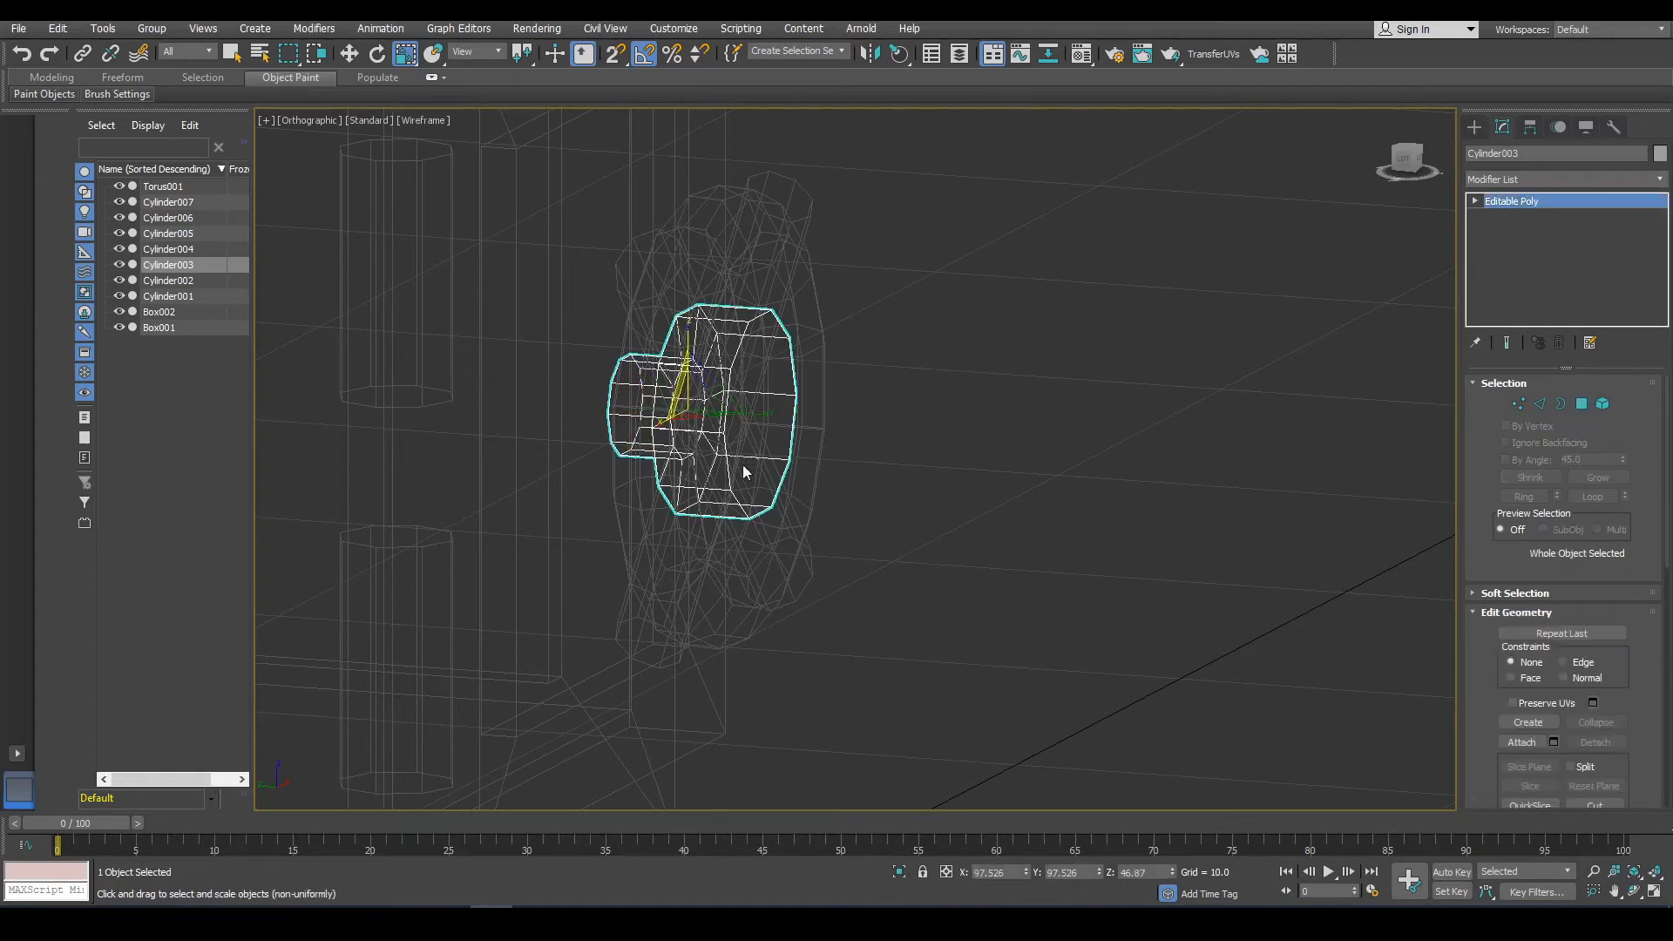
{"action": "left_click", "coordinate": [1521, 742]}
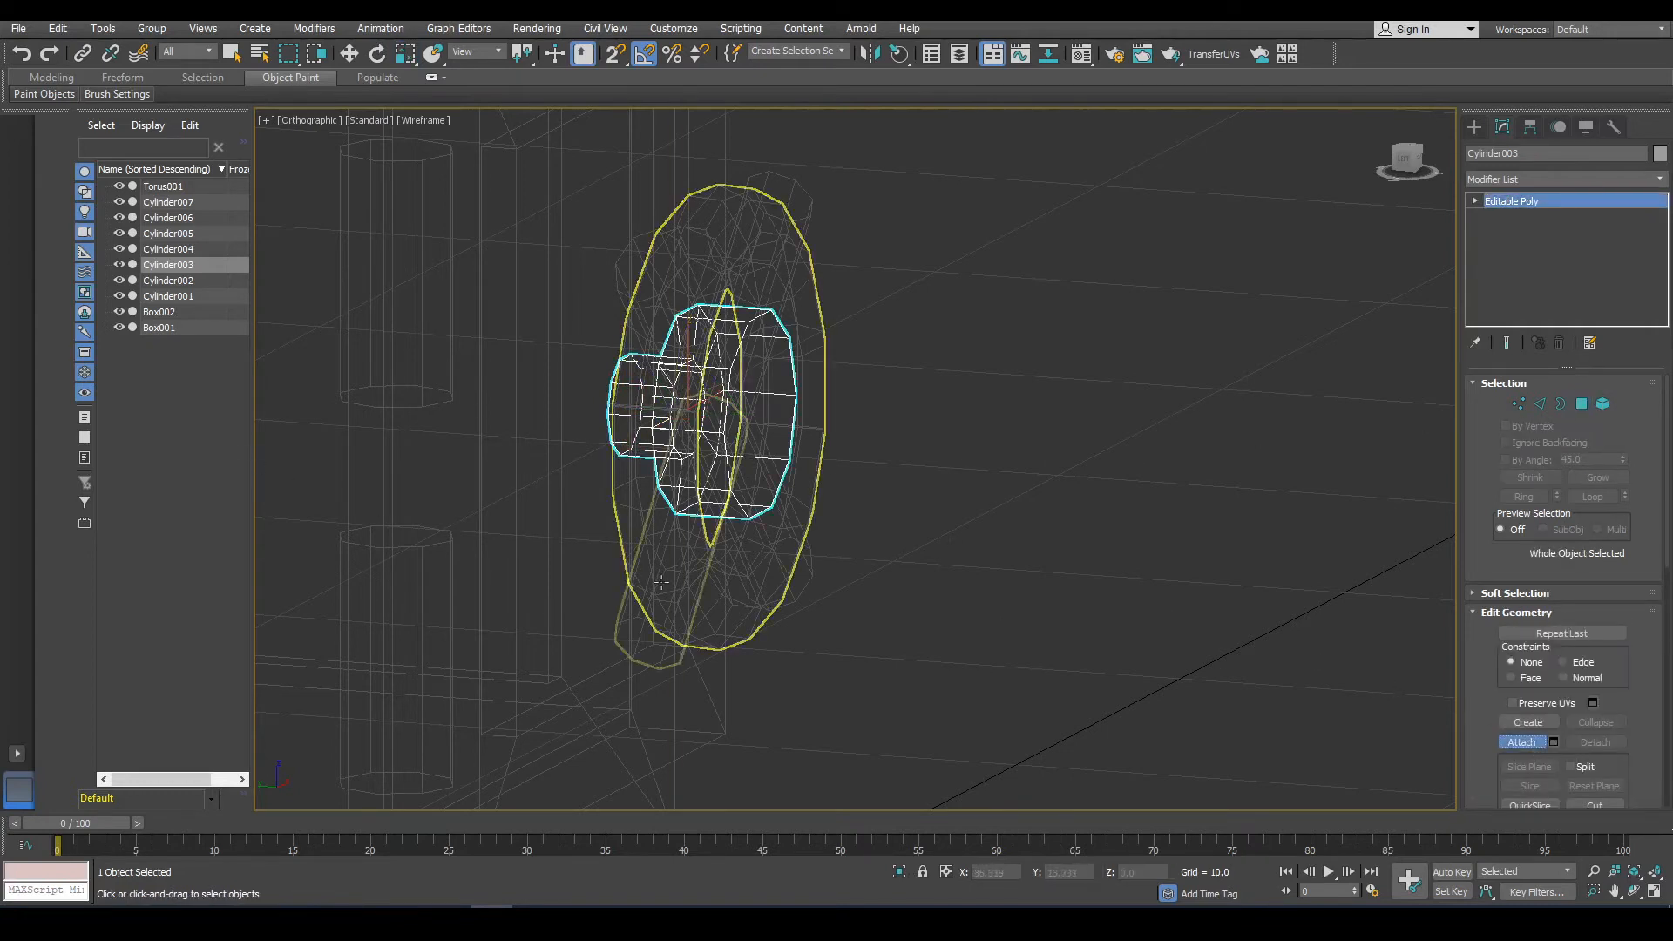
{"action": "left_click", "coordinate": [663, 619]}
{"action": "left_click", "coordinate": [662, 619]}
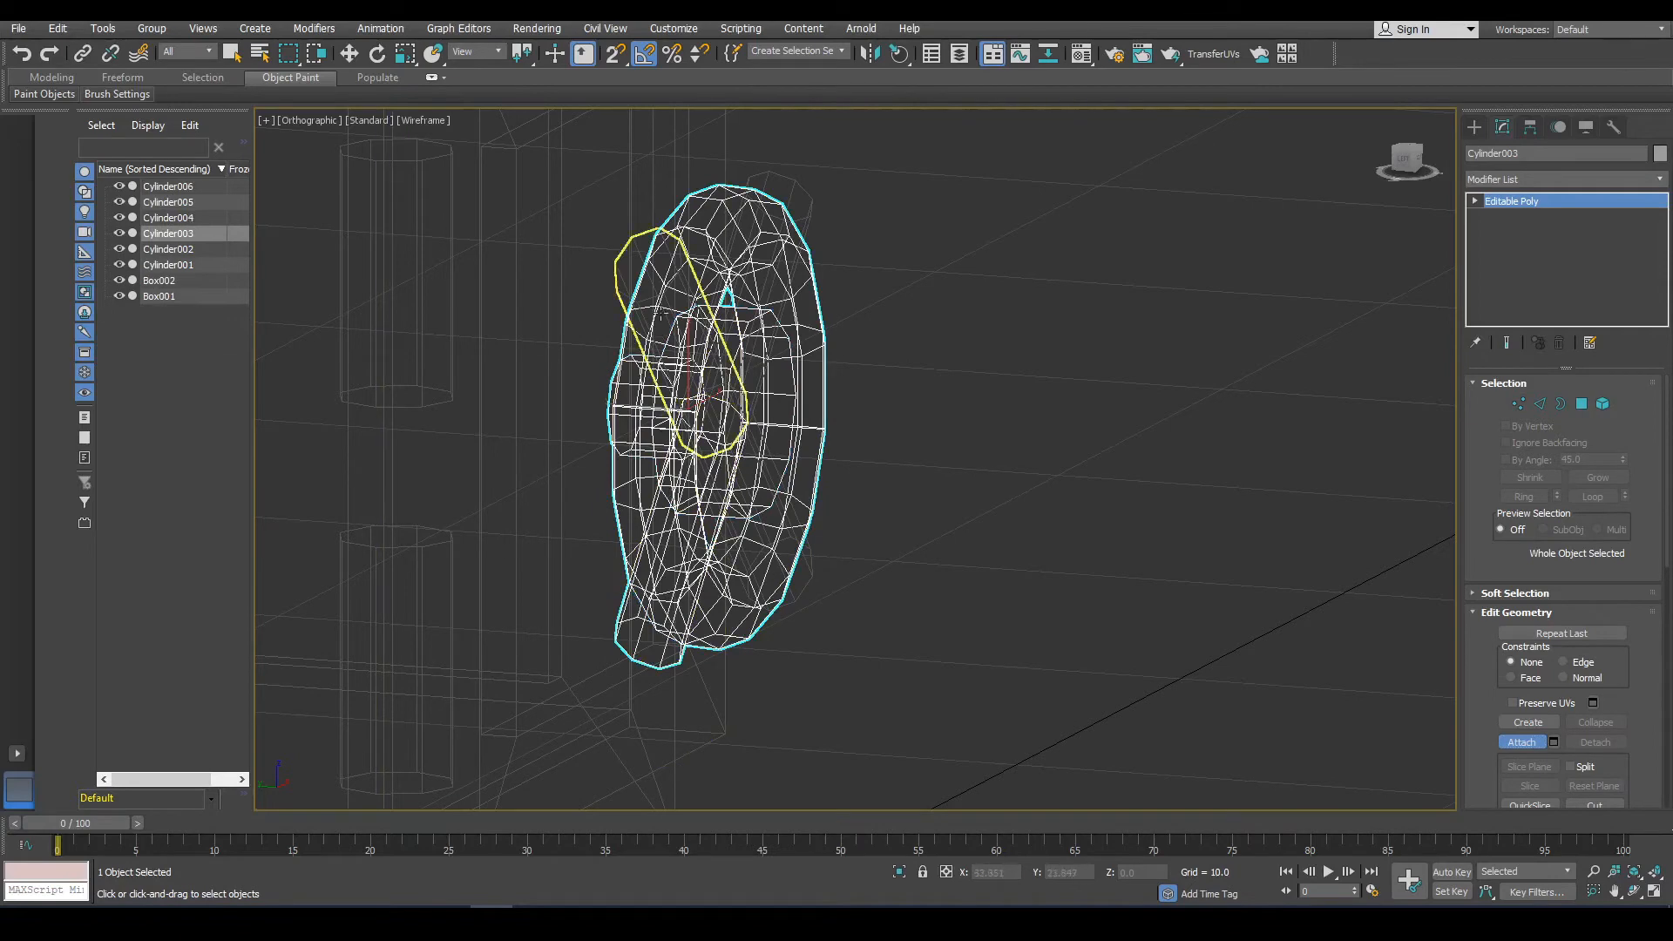
{"action": "left_click", "coordinate": [684, 300]}
{"action": "left_click", "coordinate": [782, 213]}
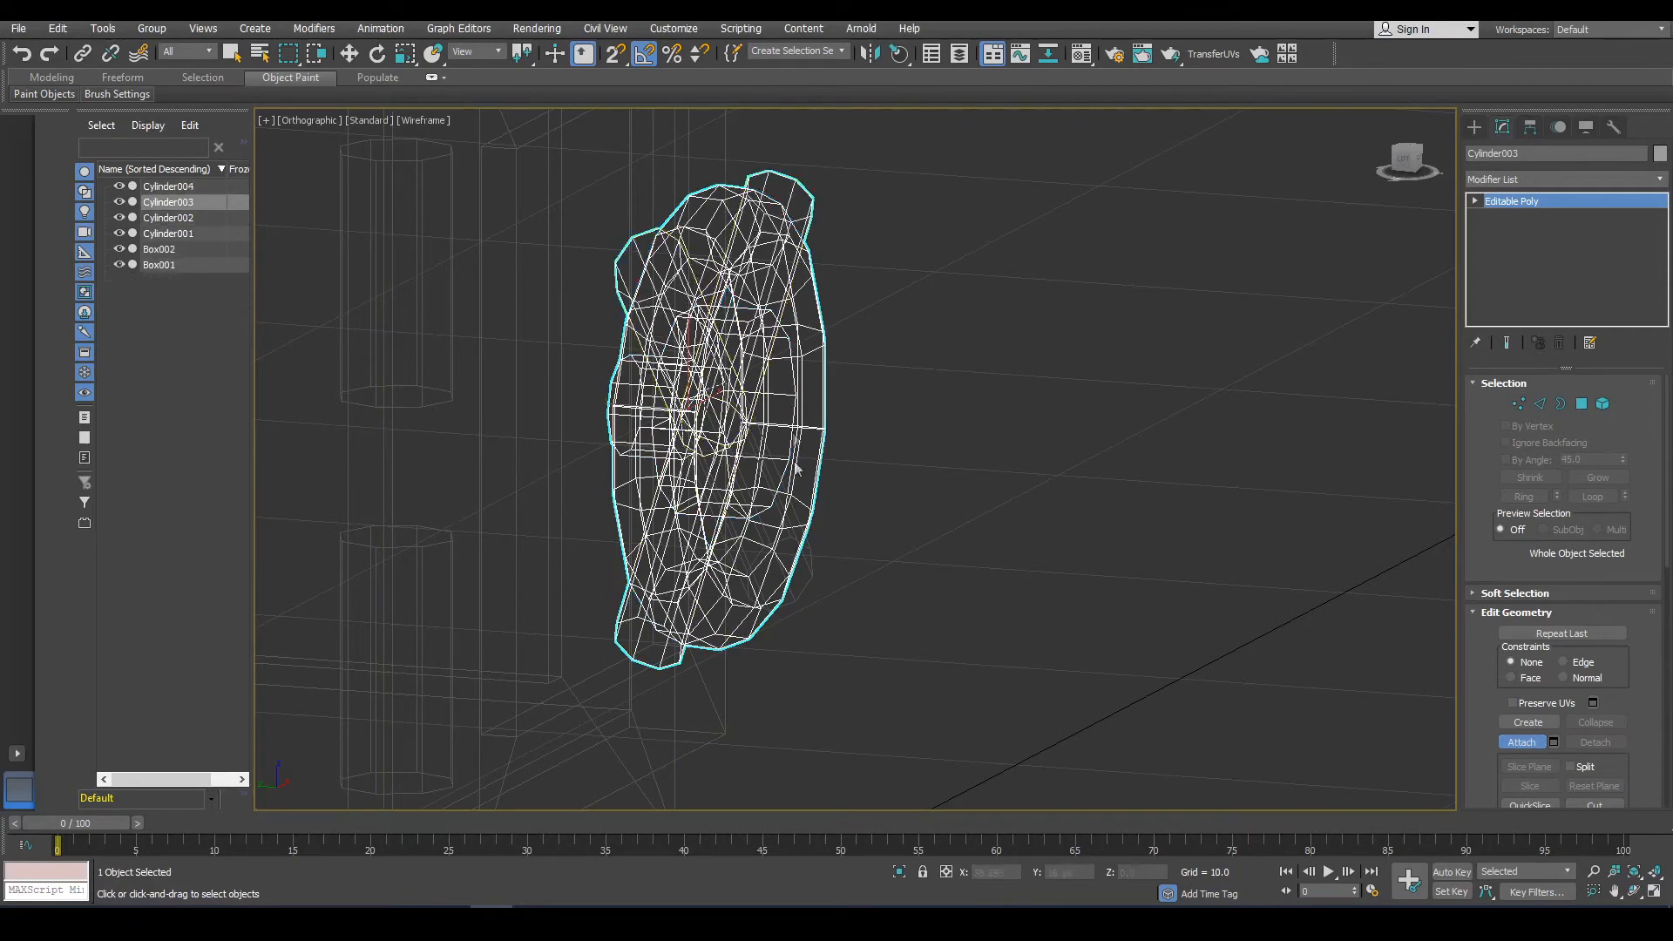
{"action": "left_click", "coordinate": [796, 571]}
{"action": "left_click", "coordinate": [1540, 743]}
Nudge the combined knob slightly on the door with the Move tool.
{"action": "key", "text": "w"}
{"action": "mouse_move", "coordinate": [1075, 523]}
{"action": "middle_mouse_down", "text": "alt"}
{"action": "mouse_move", "coordinate": [1213, 545]}
{"action": "mouse_move", "coordinate": [1099, 529]}
{"action": "middle_mouse_up", "text": "alt"}
{"action": "mouse_move", "coordinate": [806, 442]}
{"action": "middle_mouse_down", "text": "alt"}
{"action": "mouse_move", "coordinate": [727, 499]}
{"action": "mouse_move", "coordinate": [641, 381]}
{"action": "middle_mouse_up", "text": "alt"}
{"action": "key", "text": "F3"}
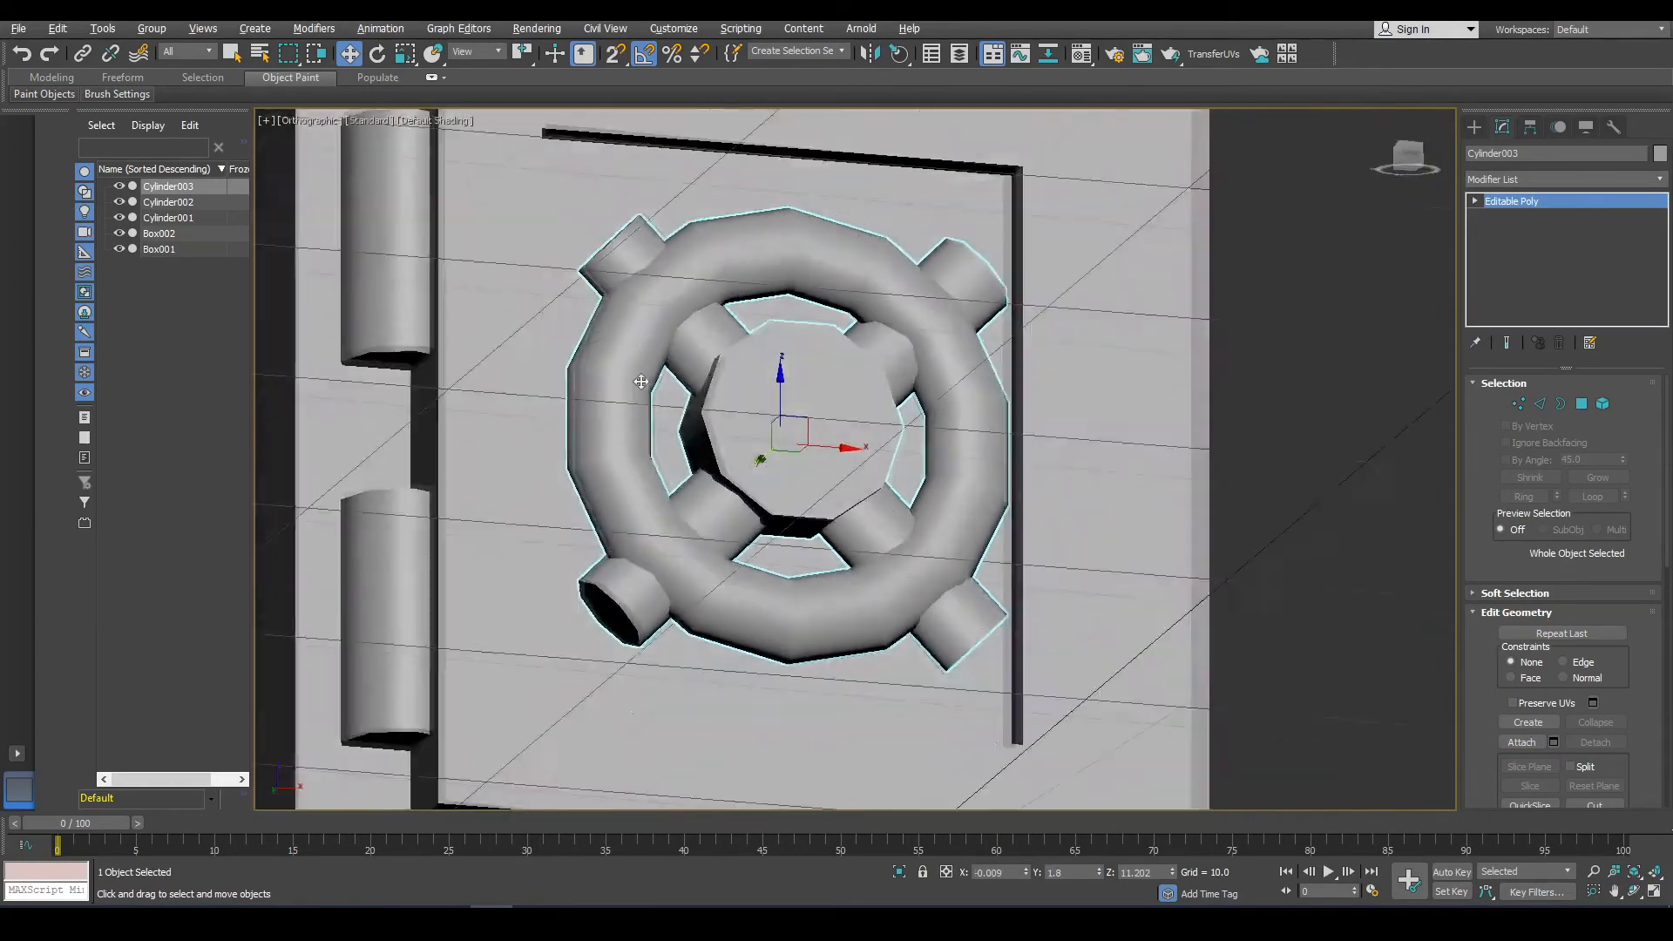
Create a small box about 3.47 by 1.05 by 1.99 on the cabinet's underside.
{"action": "scroll", "coordinate": [641, 381], "scroll_direction": "down", "scroll_amount": 5}
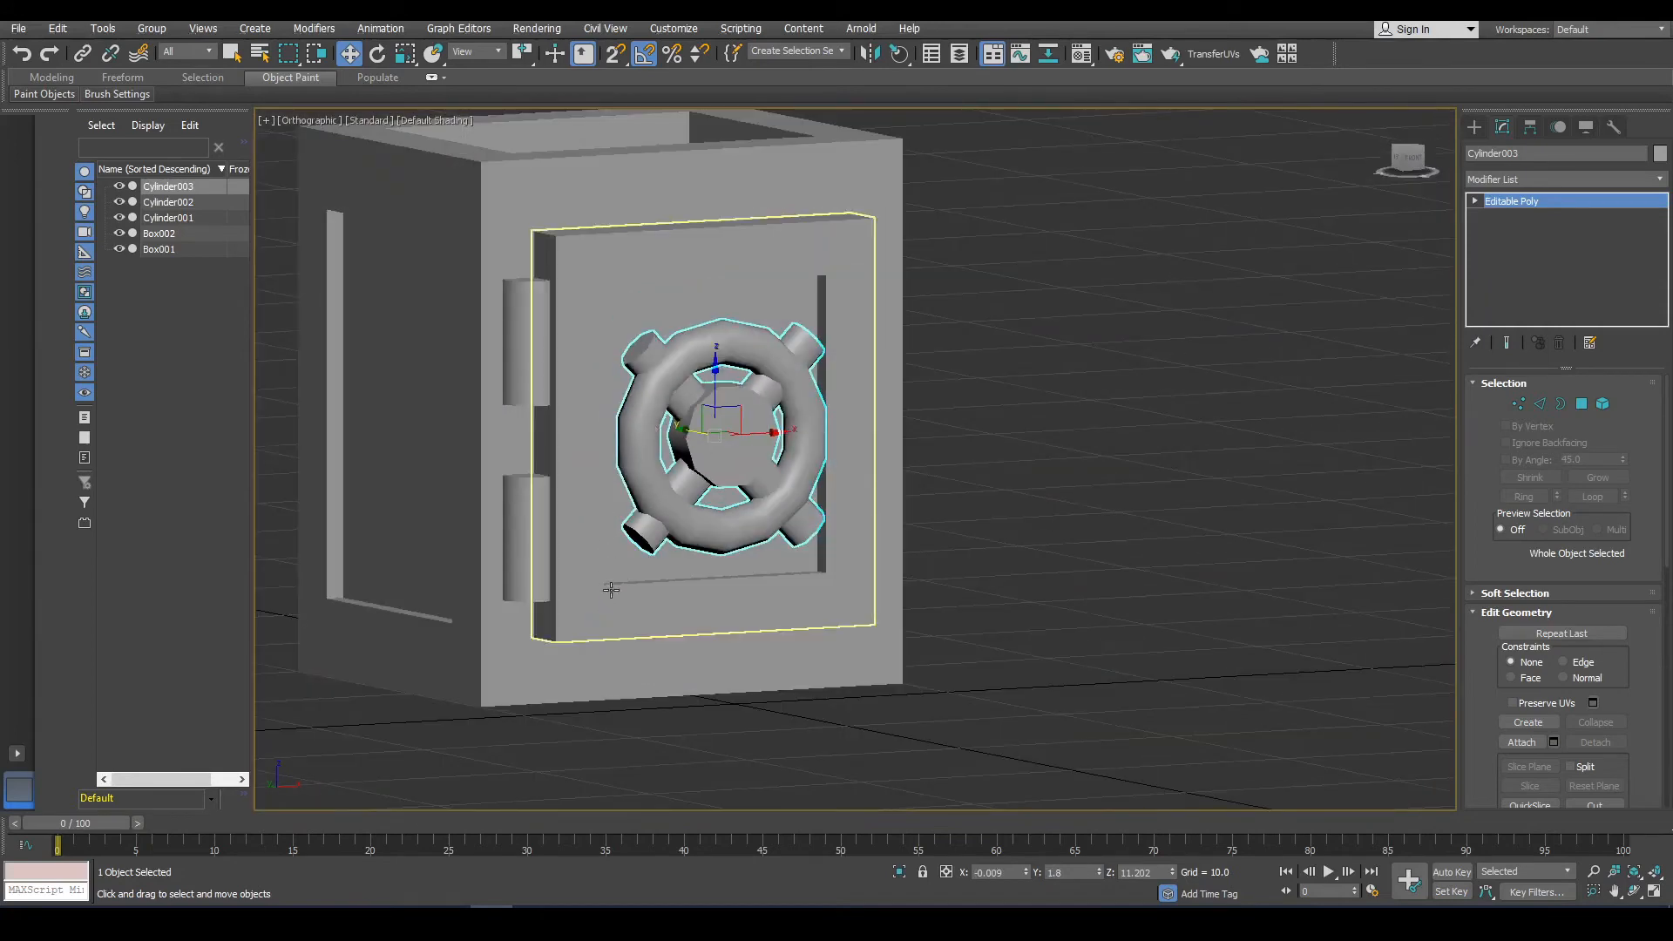
{"action": "middle_click_drag", "start_coordinate": [1061, 375], "coordinate": [1299, 374]}
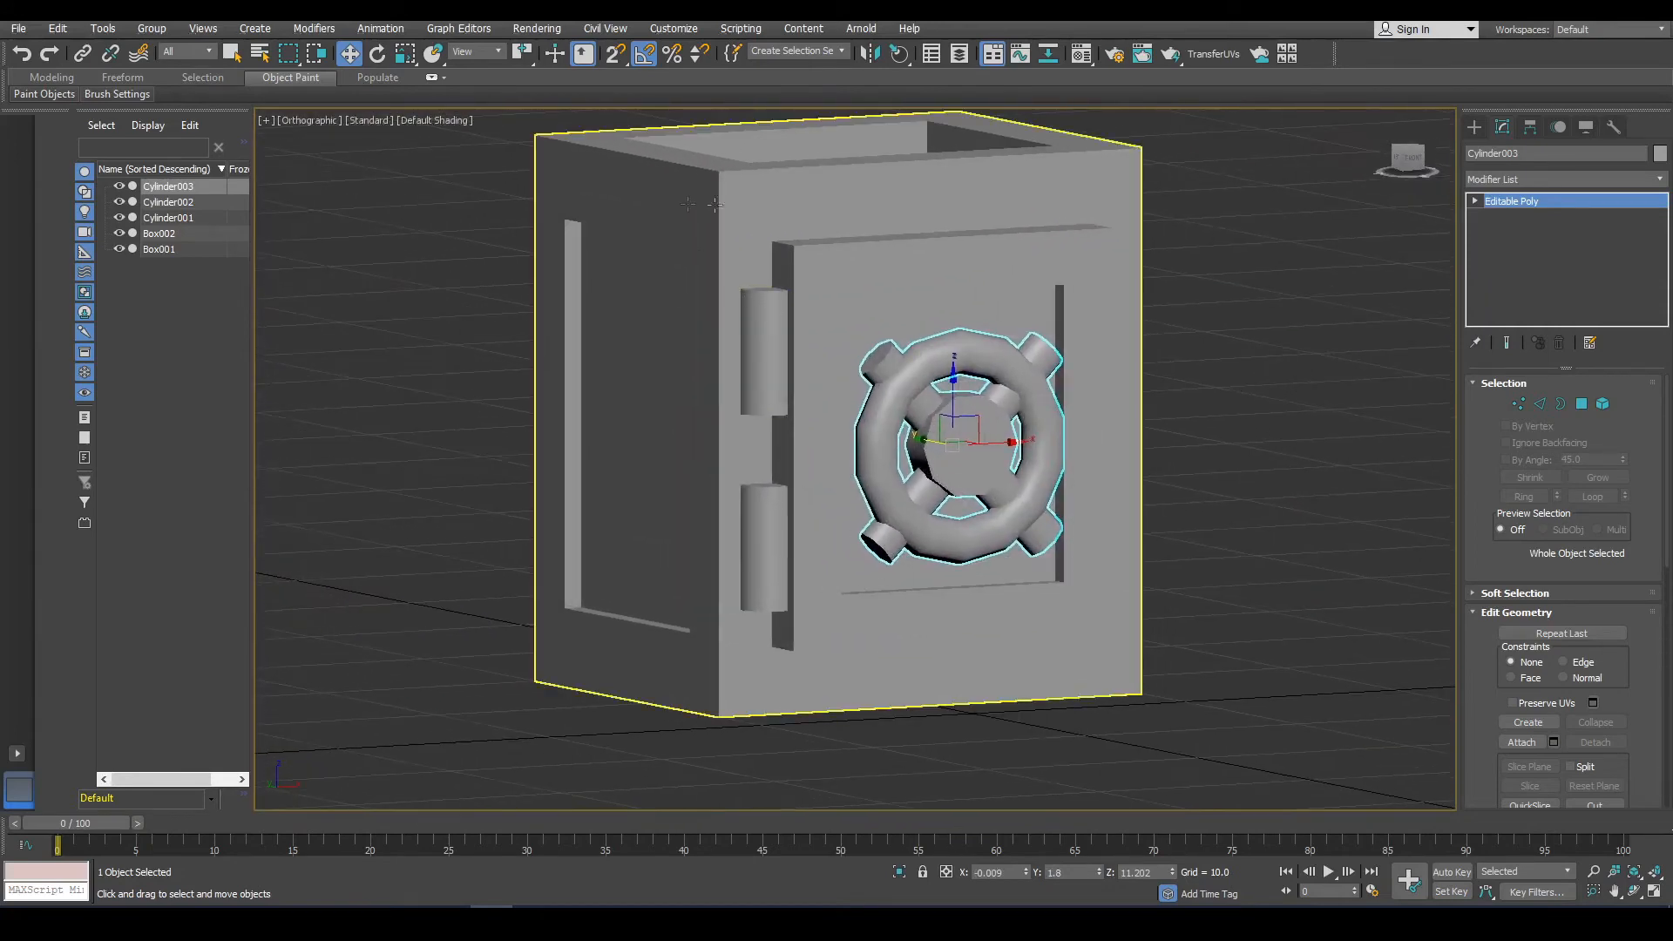
{"action": "left_click", "coordinate": [780, 211]}
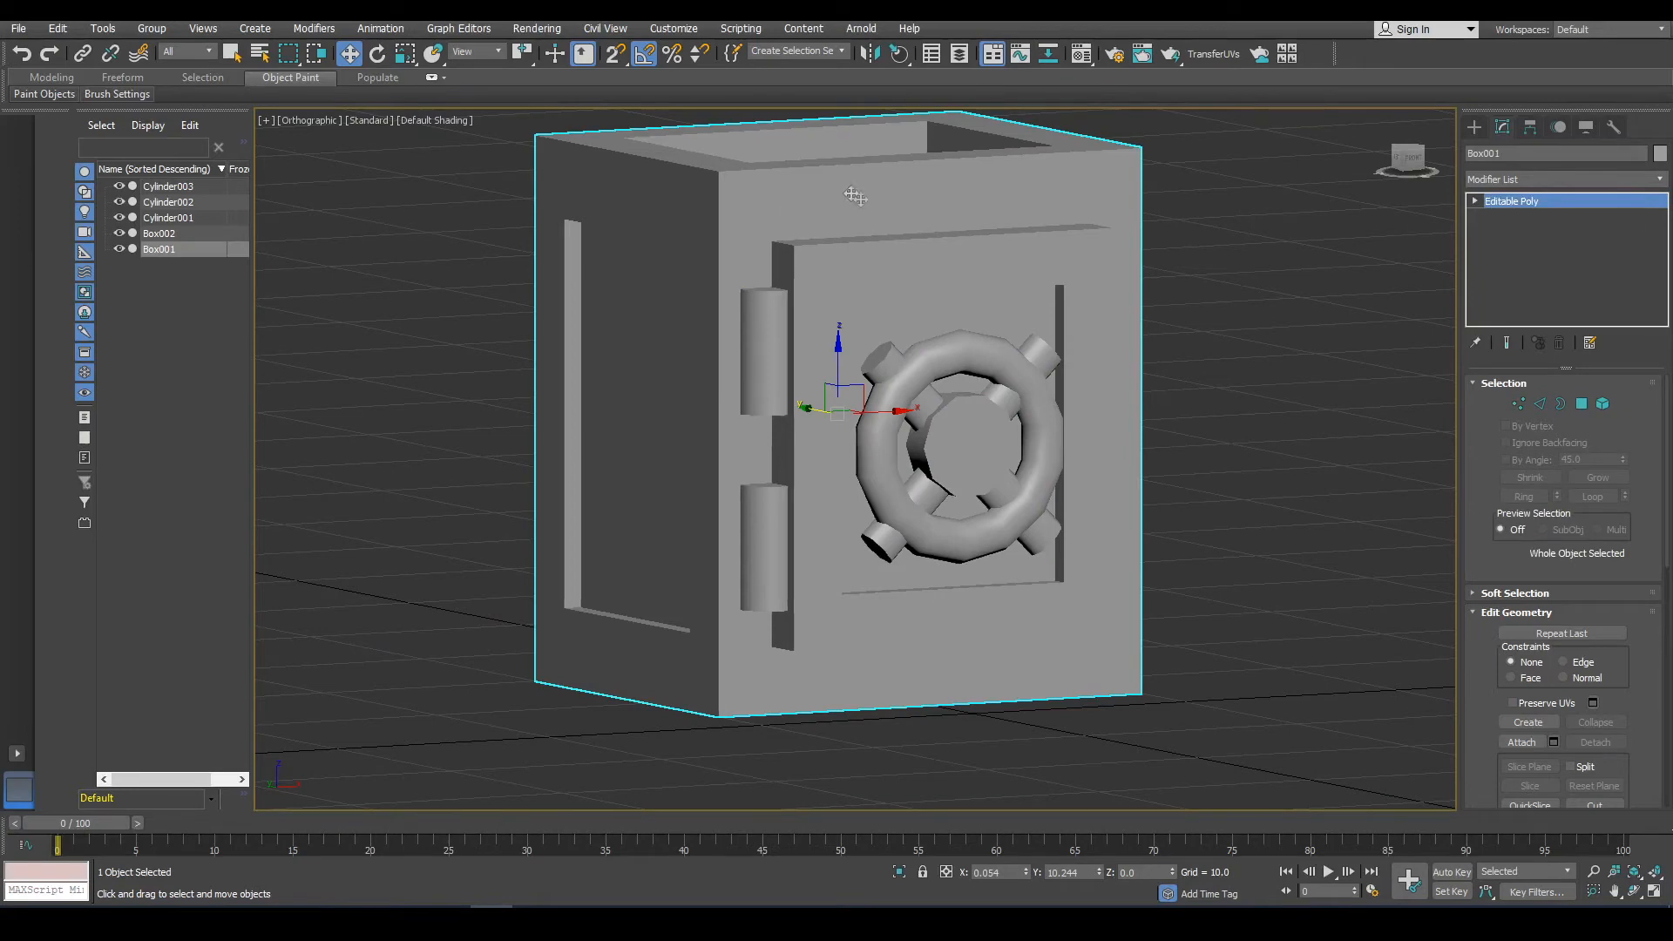
{"action": "middle_click_drag", "start_coordinate": [775, 663], "coordinate": [802, 441]}
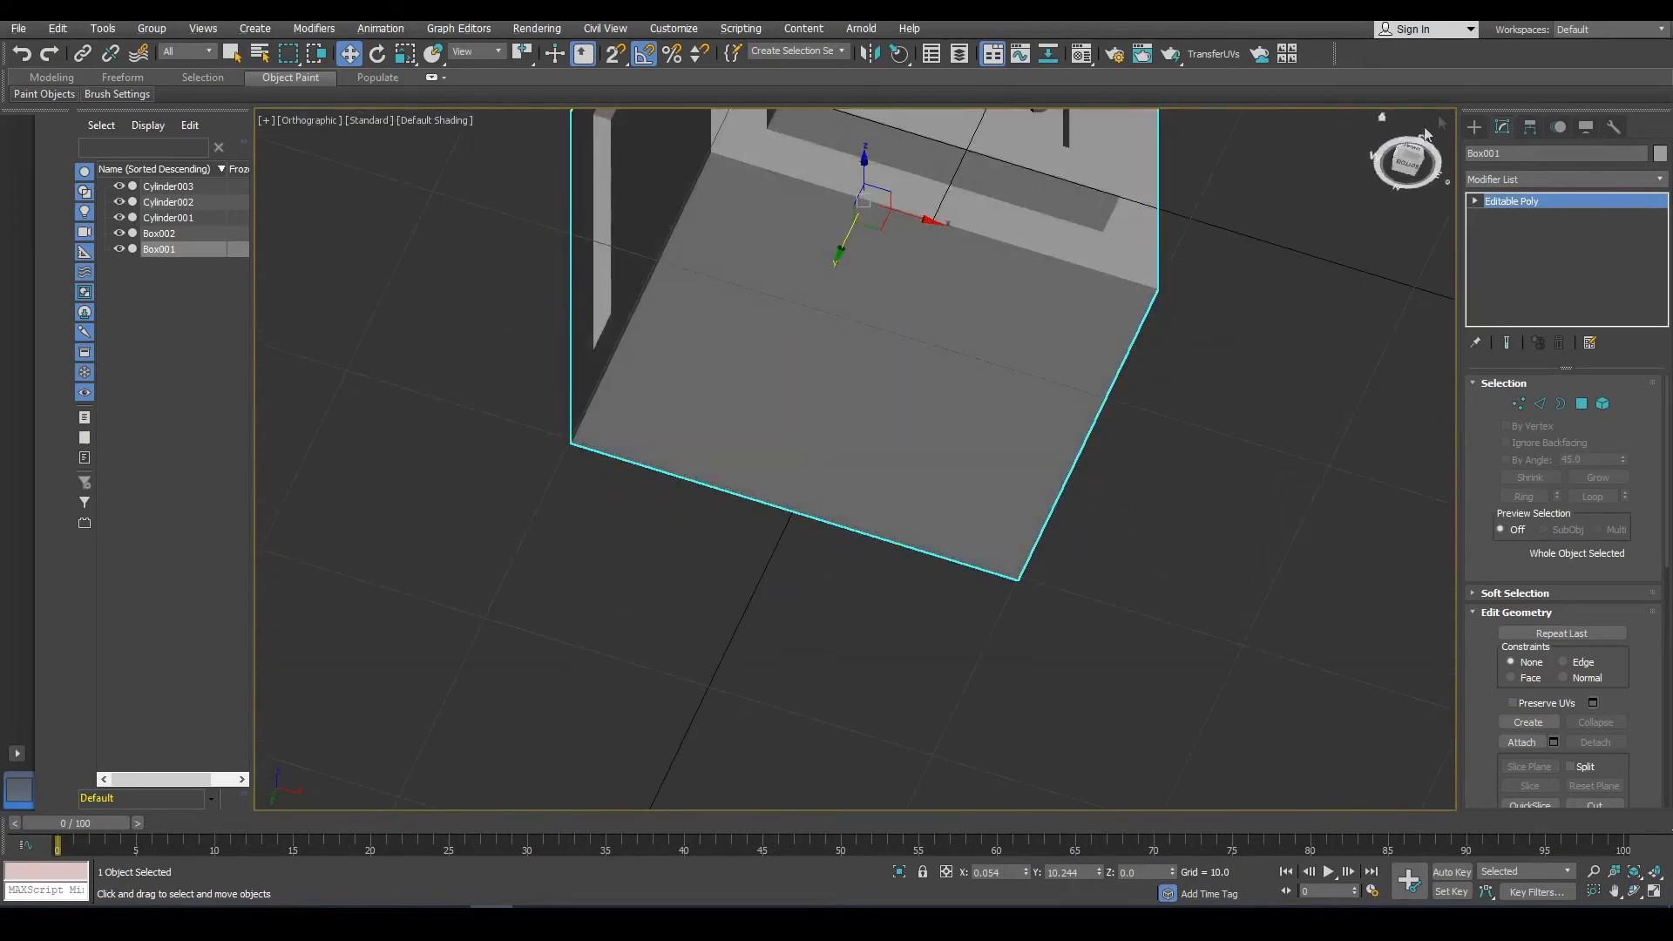
{"action": "left_click", "coordinate": [1473, 127]}
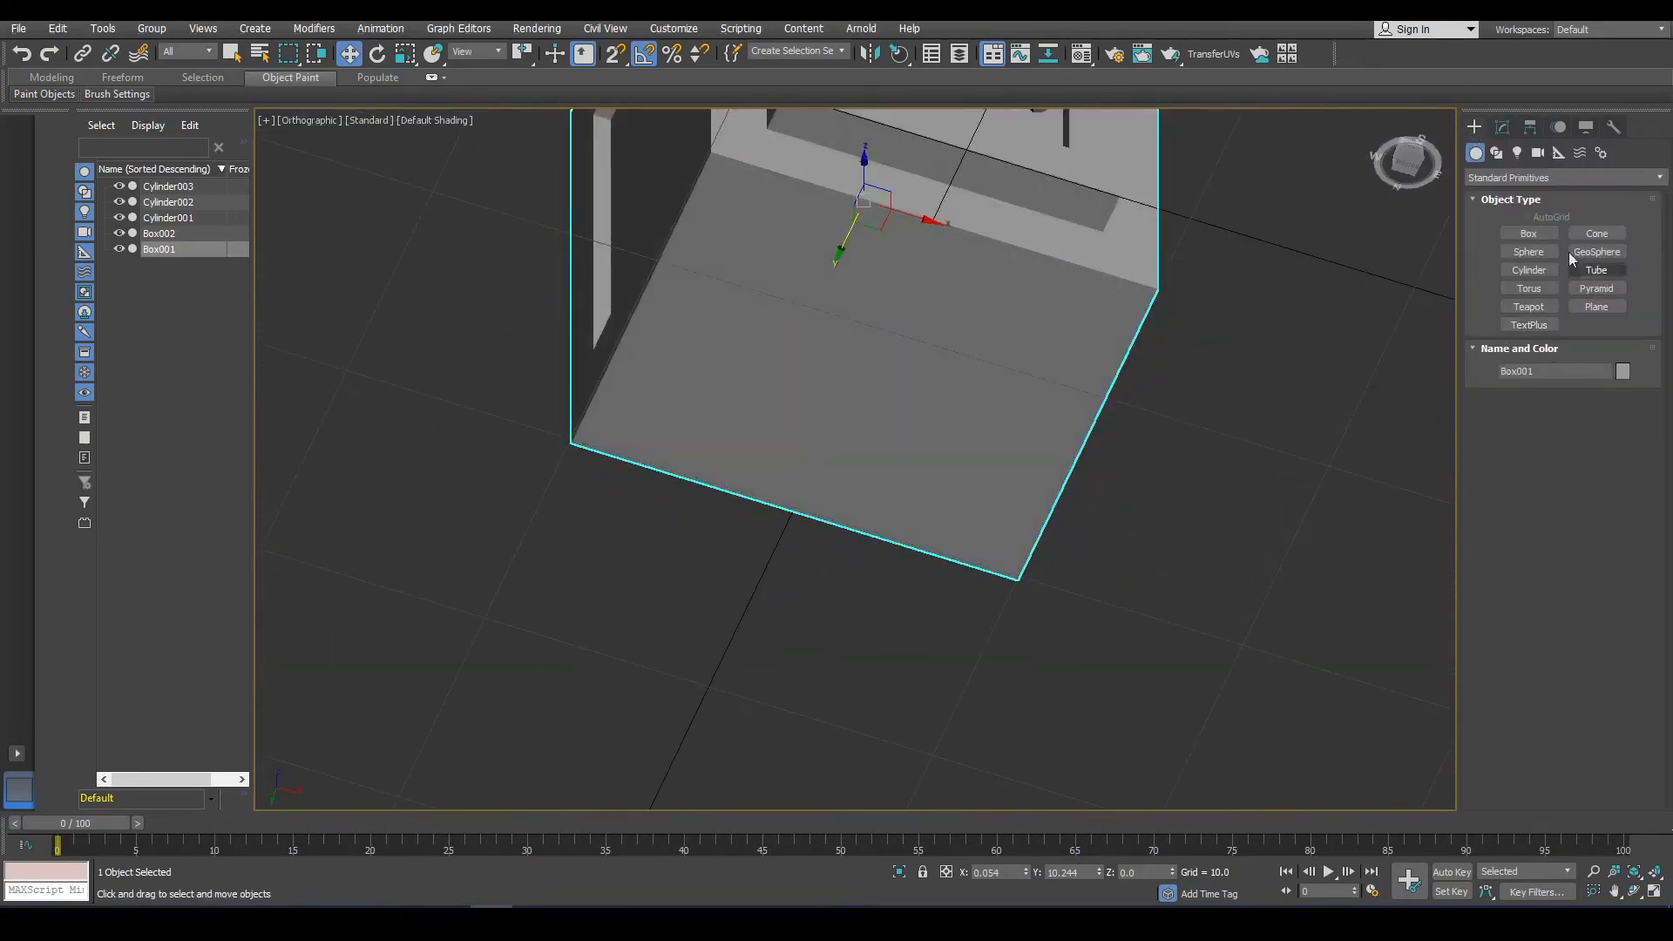
{"action": "left_click", "coordinate": [1536, 237]}
{"action": "scroll", "coordinate": [881, 458], "scroll_direction": "down", "scroll_amount": 4}
{"action": "middle_click_drag", "start_coordinate": [851, 488], "coordinate": [844, 651], "text": "alt"}
{"action": "scroll", "coordinate": [784, 549], "scroll_direction": "up", "scroll_amount": 5}
{"action": "key", "text": "f"}
{"action": "scroll", "coordinate": [796, 486], "scroll_direction": "up", "scroll_amount": 8}
{"action": "left_click_drag", "start_coordinate": [753, 253], "coordinate": [991, 320]}
{"action": "left_click", "coordinate": [996, 276]}
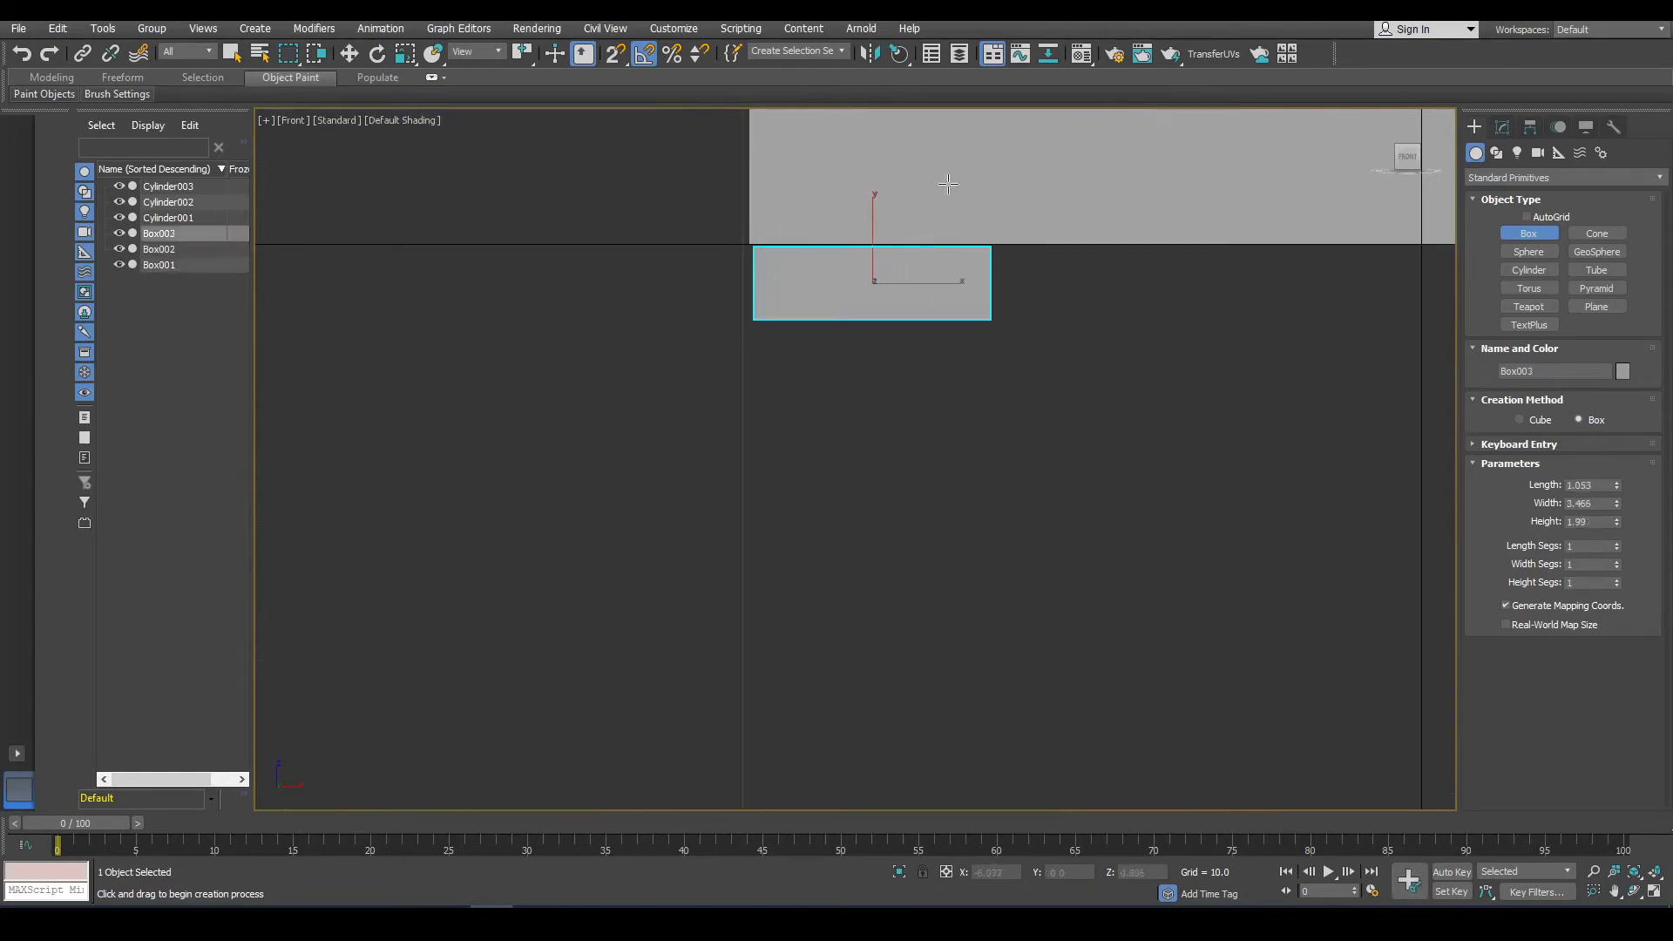
Scale the new box slightly and move it toward the front corner of the cabinet's underside.
{"action": "middle_click_drag", "start_coordinate": [844, 427], "coordinate": [928, 334], "text": "alt"}
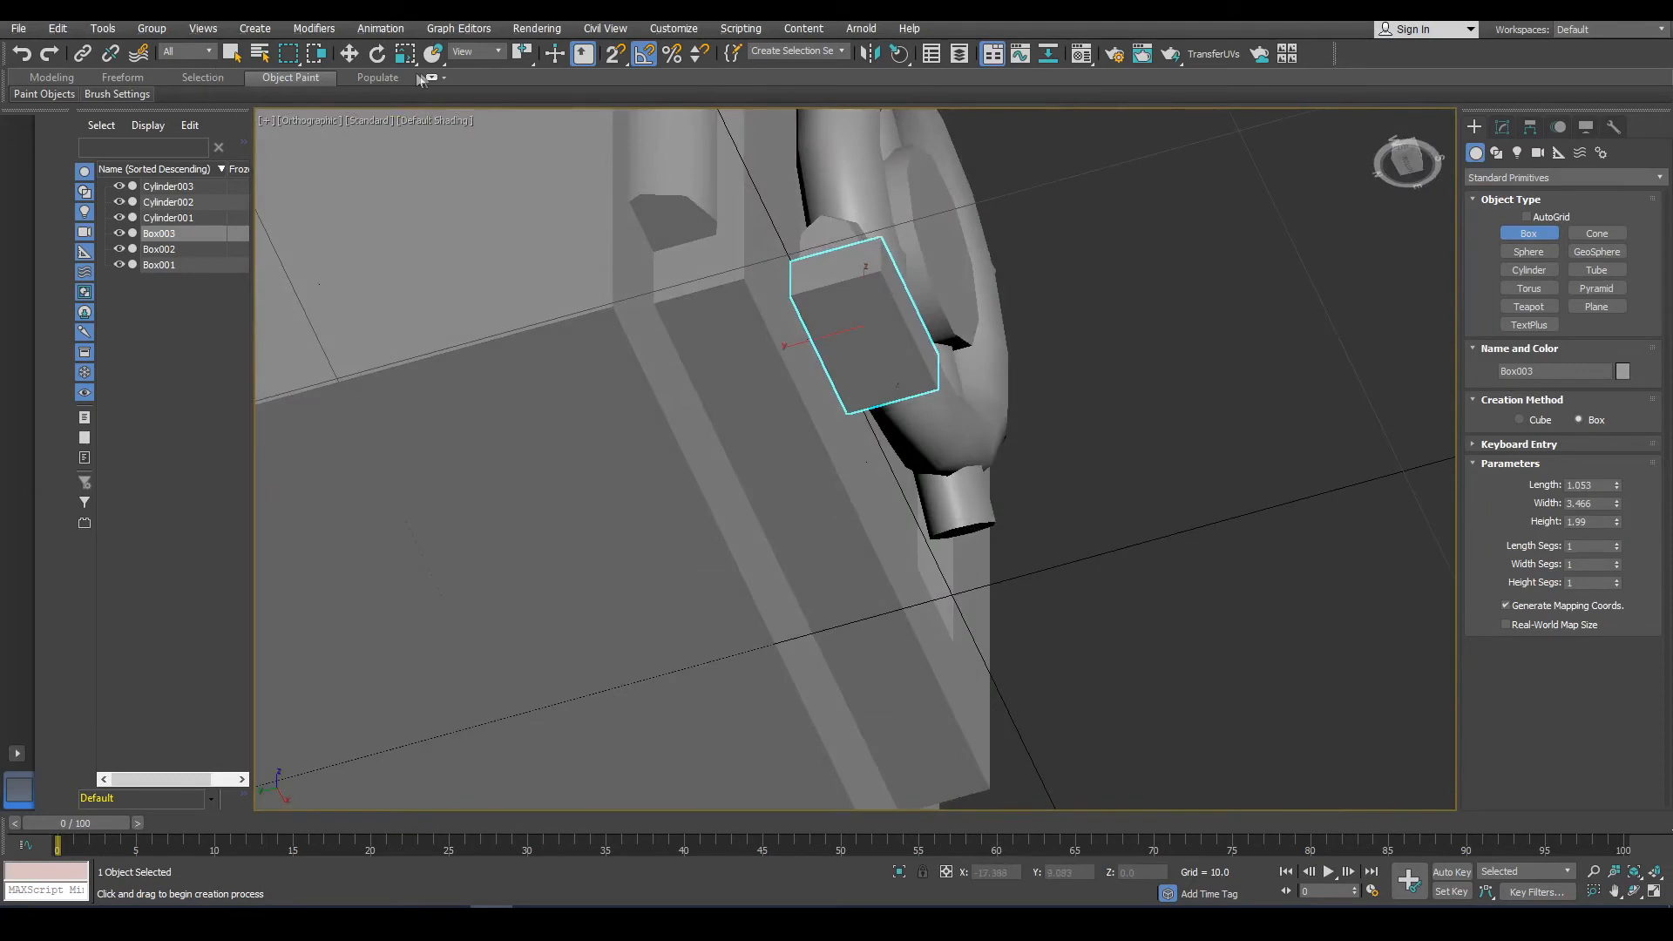
{"action": "left_click", "coordinate": [405, 54]}
{"action": "left_click_drag", "start_coordinate": [902, 327], "coordinate": [921, 318]}
{"action": "left_click", "coordinate": [356, 58]}
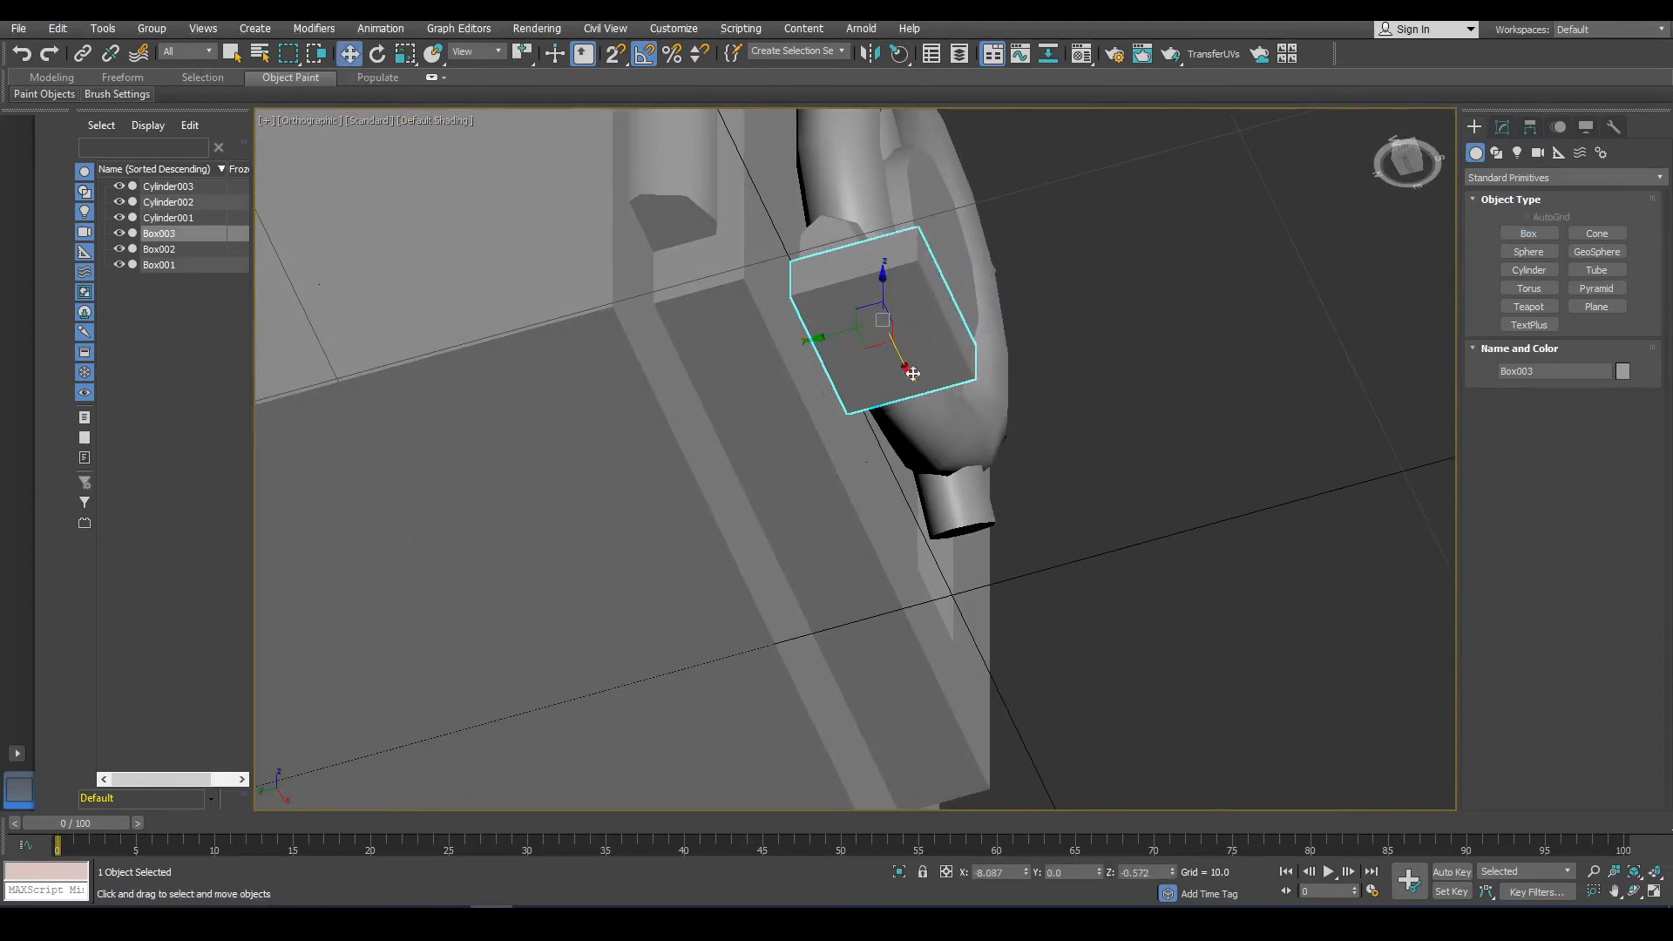
{"action": "left_click_drag", "start_coordinate": [822, 344], "coordinate": [549, 392]}
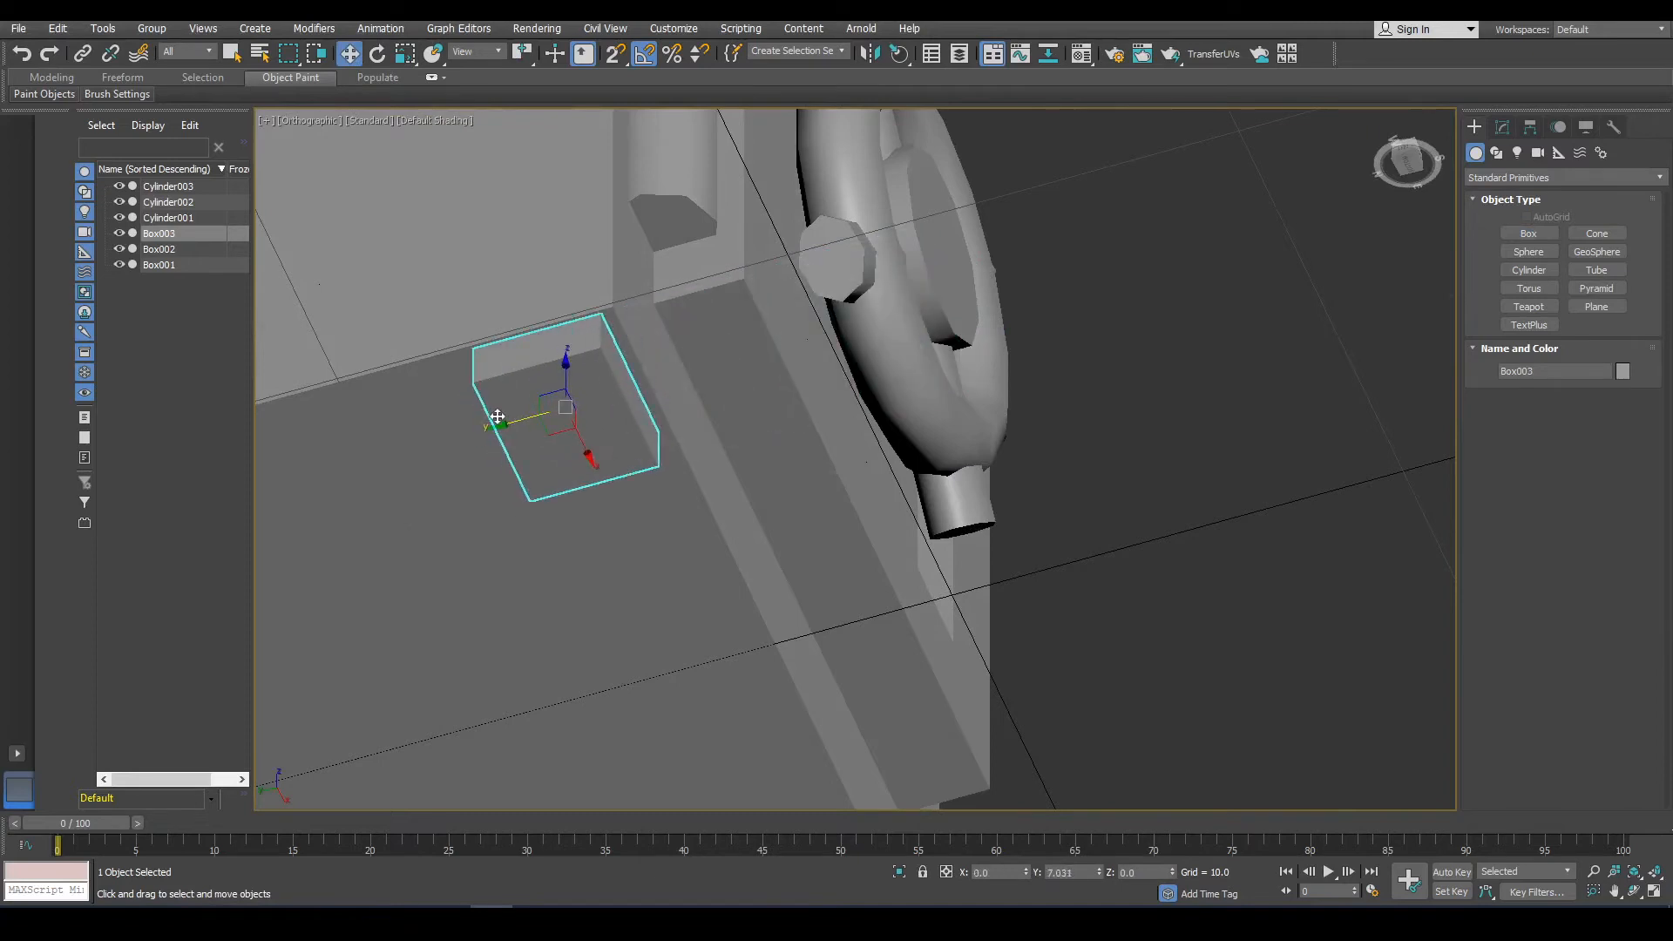
{"action": "middle_click_drag", "start_coordinate": [549, 392], "coordinate": [800, 277]}
Adjust the foot box's scale and position it near the front corner of the cabinet's underside.
{"action": "left_click_drag", "start_coordinate": [792, 335], "coordinate": [805, 351]}
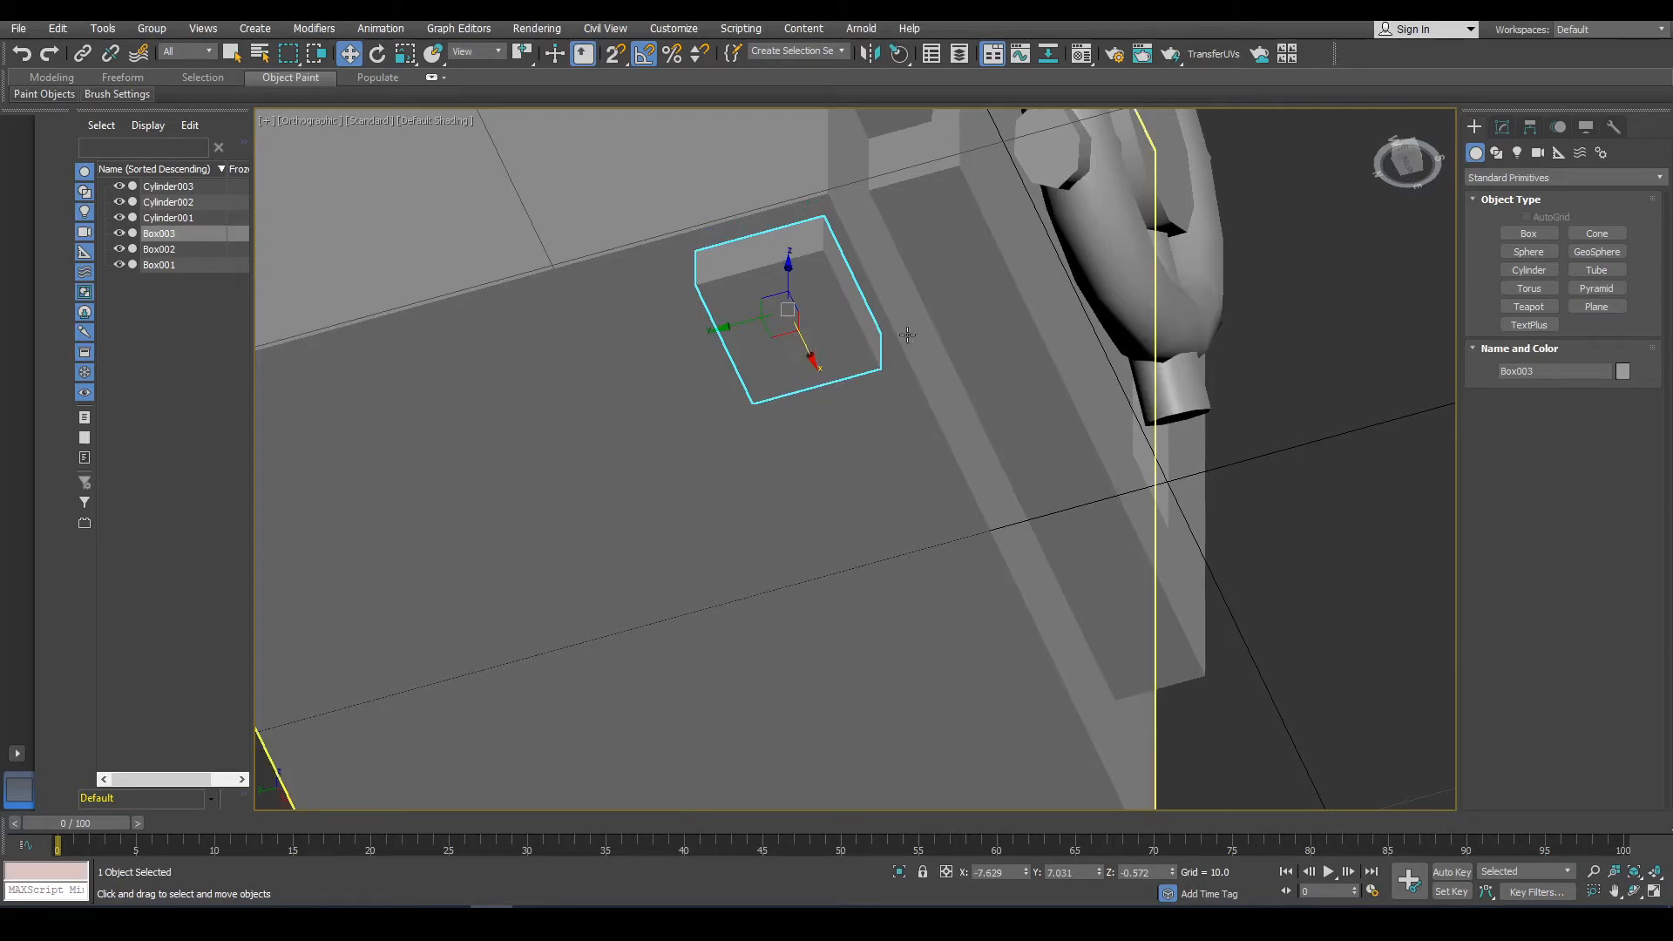
{"action": "middle_click_drag", "start_coordinate": [907, 334], "coordinate": [892, 422], "text": "alt"}
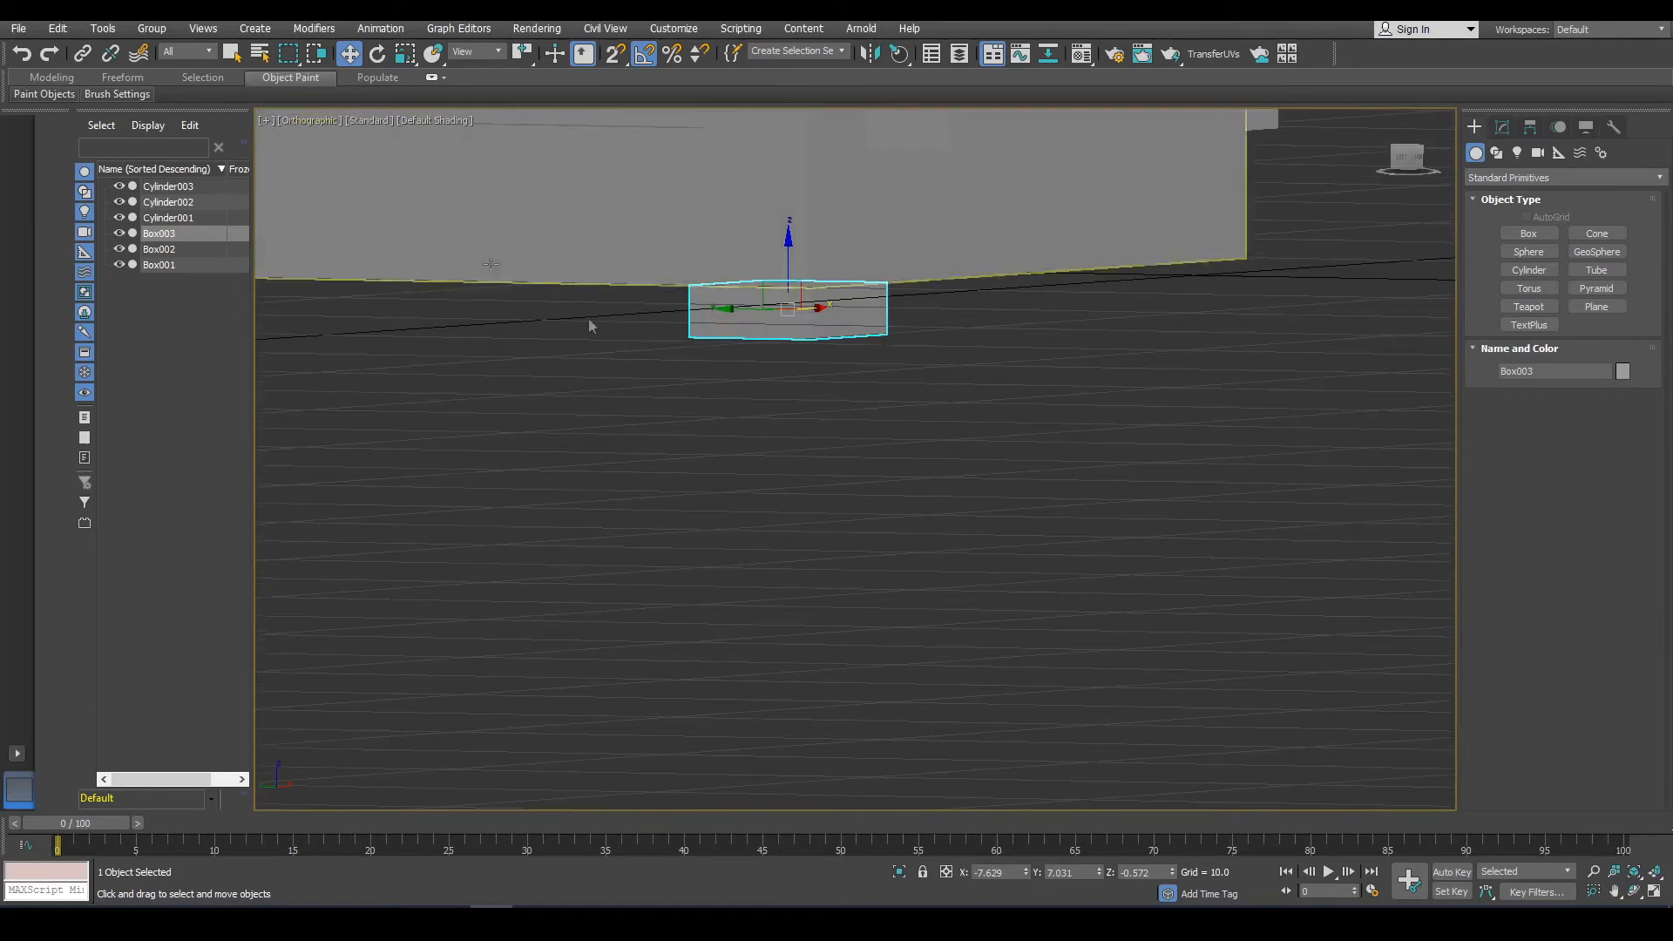
{"action": "middle_click_drag", "start_coordinate": [590, 325], "coordinate": [613, 195], "text": "alt"}
{"action": "left_click", "coordinate": [405, 53]}
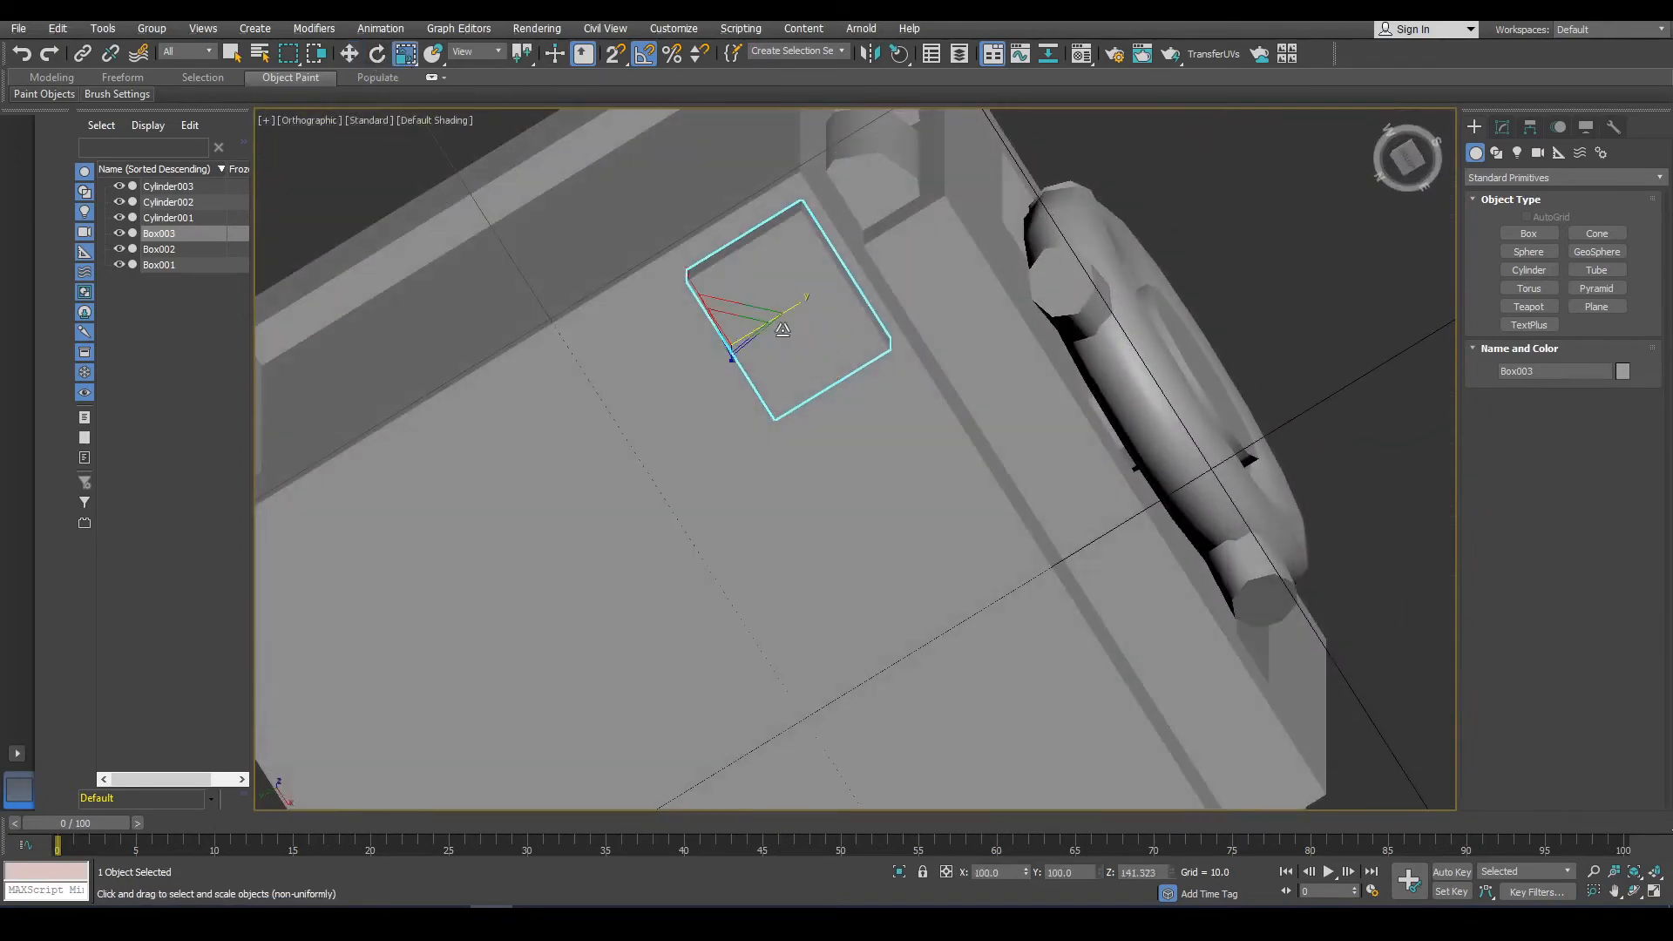
{"action": "left_click_drag", "start_coordinate": [752, 311], "coordinate": [307, 27]}
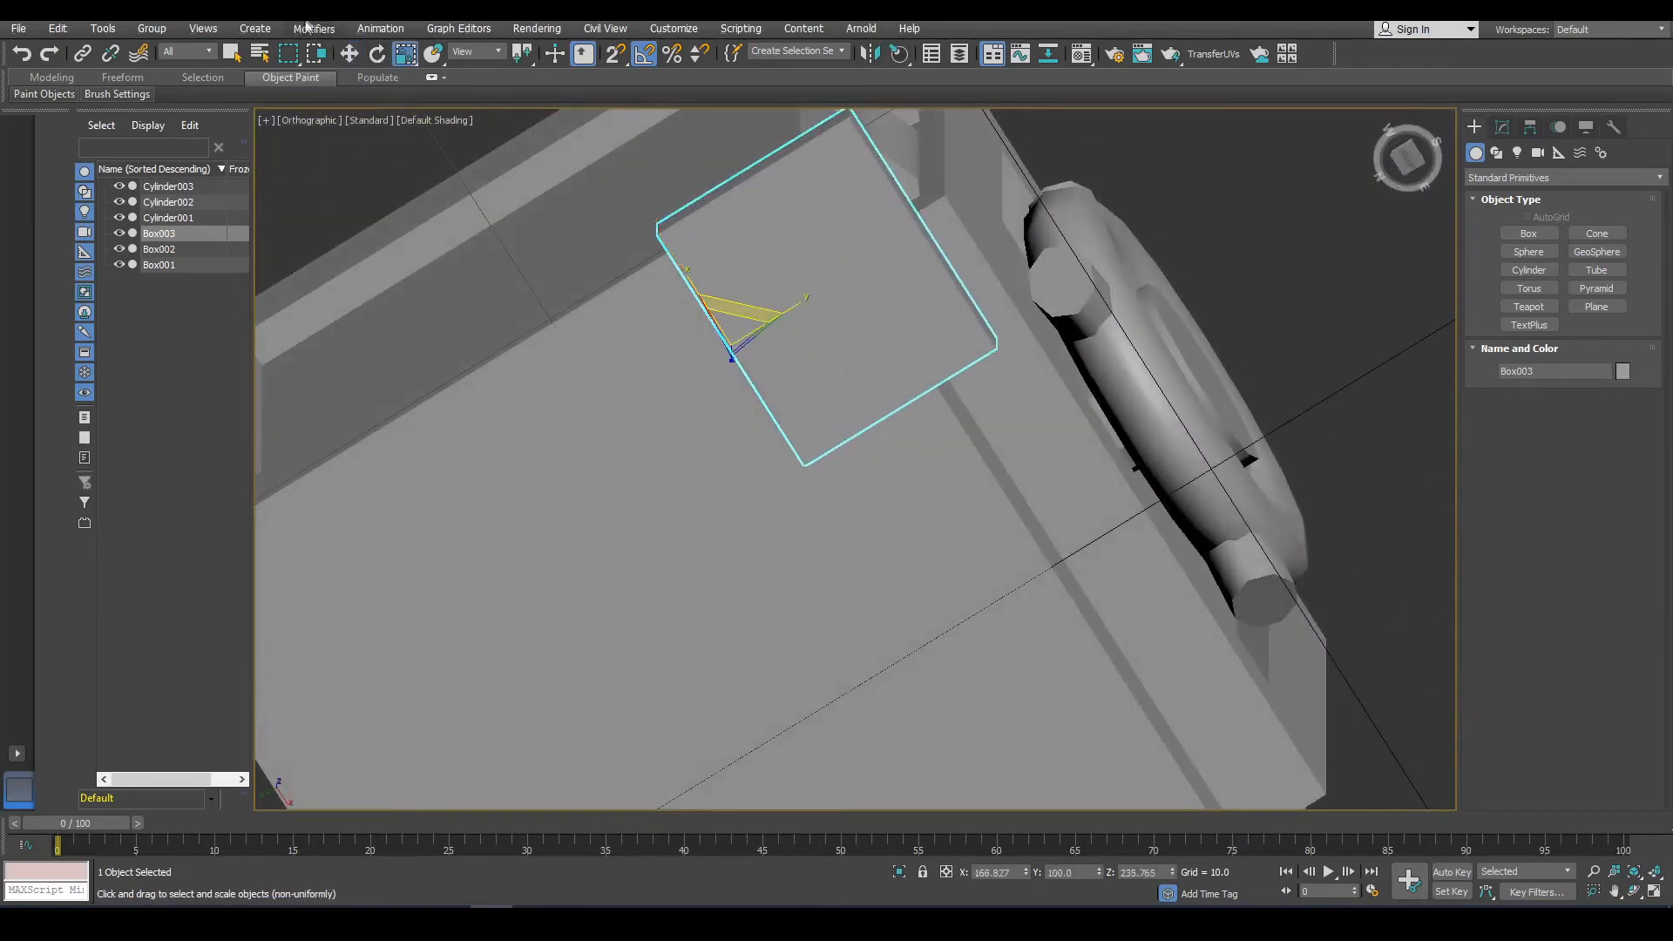
{"action": "left_click", "coordinate": [349, 54]}
{"action": "left_click_drag", "start_coordinate": [805, 319], "coordinate": [776, 402]}
{"action": "scroll", "coordinate": [878, 472], "scroll_direction": "down", "scroll_amount": 5}
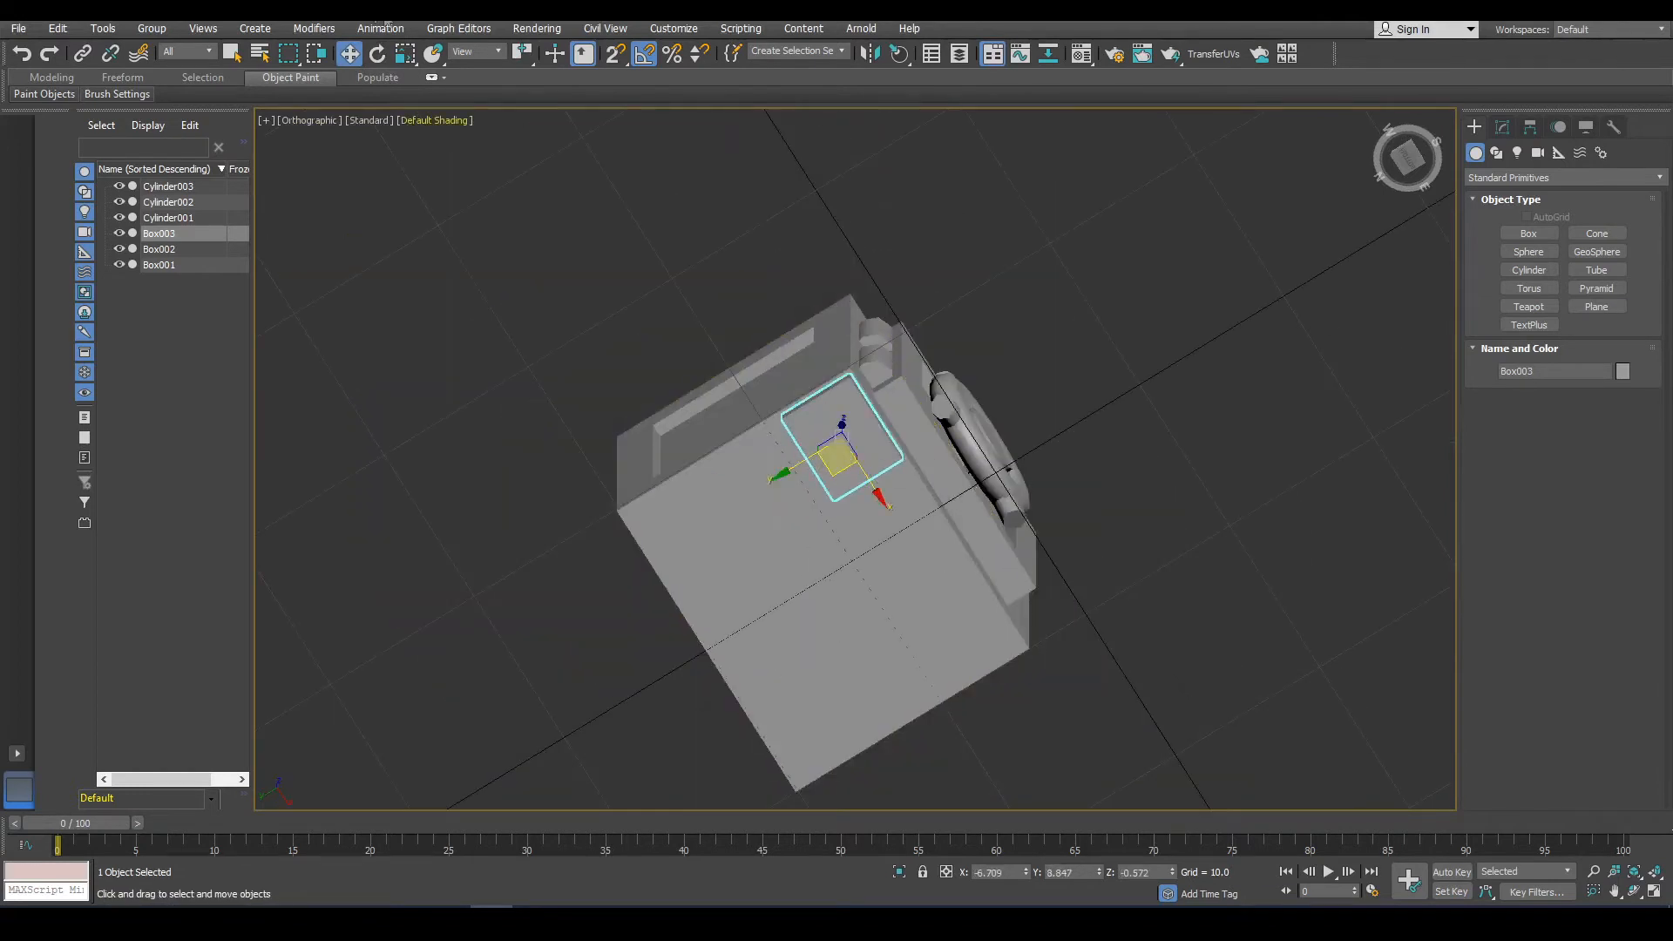
{"action": "left_click", "coordinate": [406, 54]}
{"action": "left_click_drag", "start_coordinate": [828, 425], "coordinate": [816, 455]}
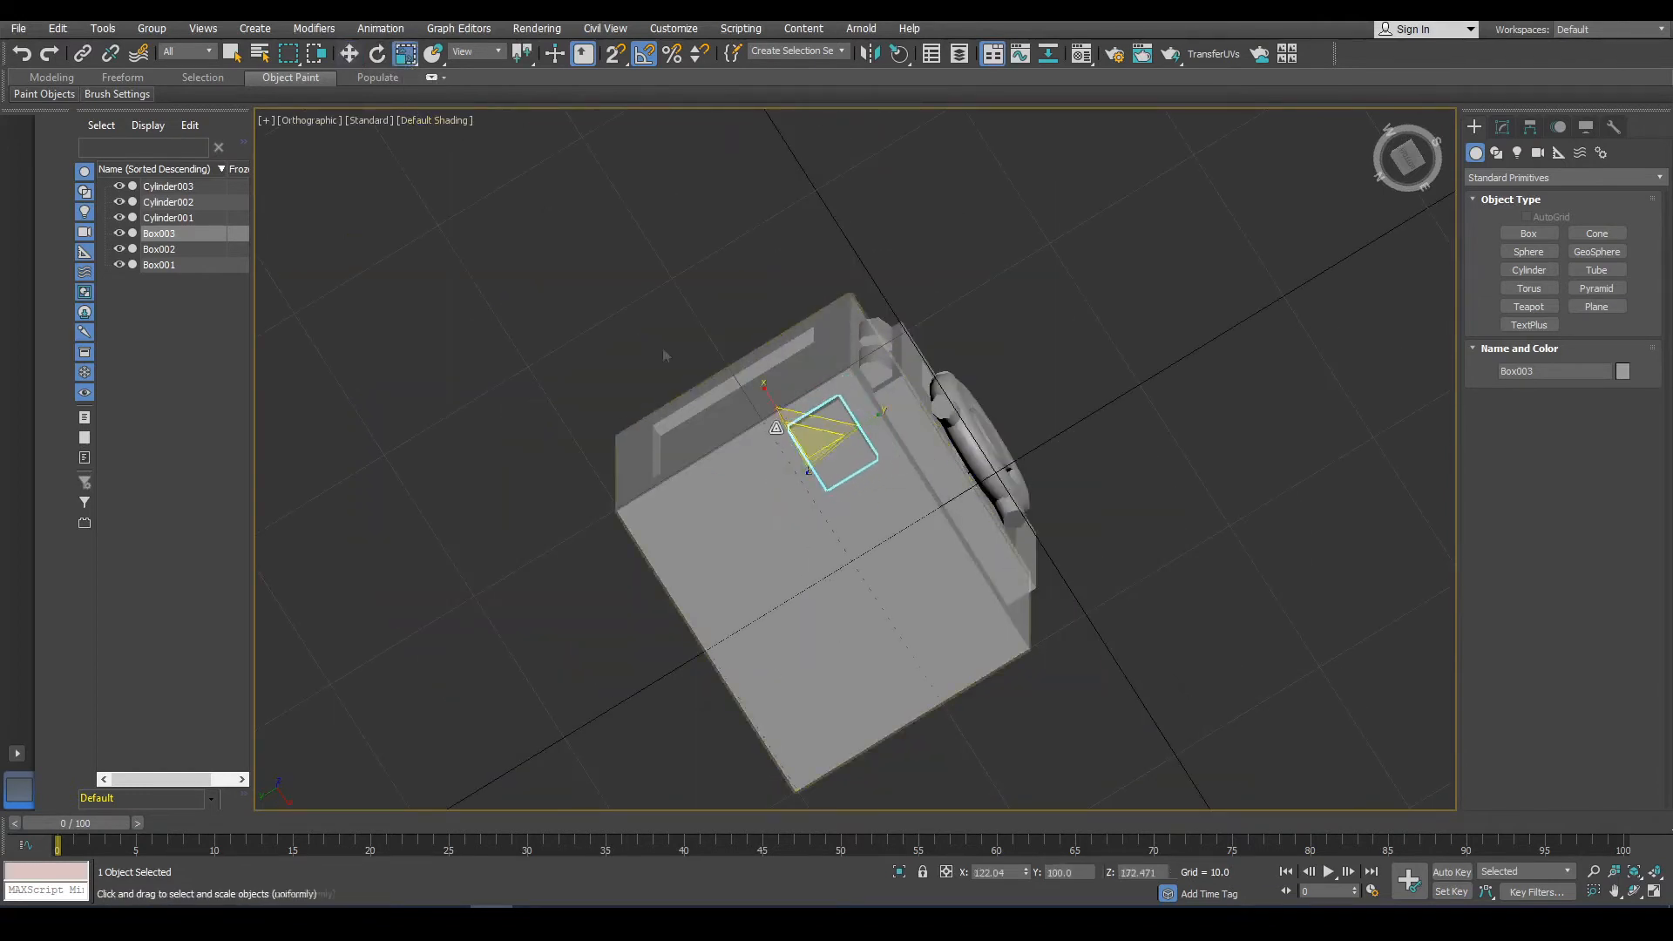
{"action": "left_click", "coordinate": [349, 54]}
{"action": "left_click_drag", "start_coordinate": [828, 479], "coordinate": [839, 458]}
{"action": "mouse_move", "coordinate": [835, 458]}
{"action": "middle_mouse_down"}
{"action": "mouse_move", "coordinate": [936, 281]}
{"action": "mouse_move", "coordinate": [850, 446]}
{"action": "middle_mouse_up"}
{"action": "scroll", "coordinate": [823, 287], "scroll_direction": "up", "scroll_amount": 8}
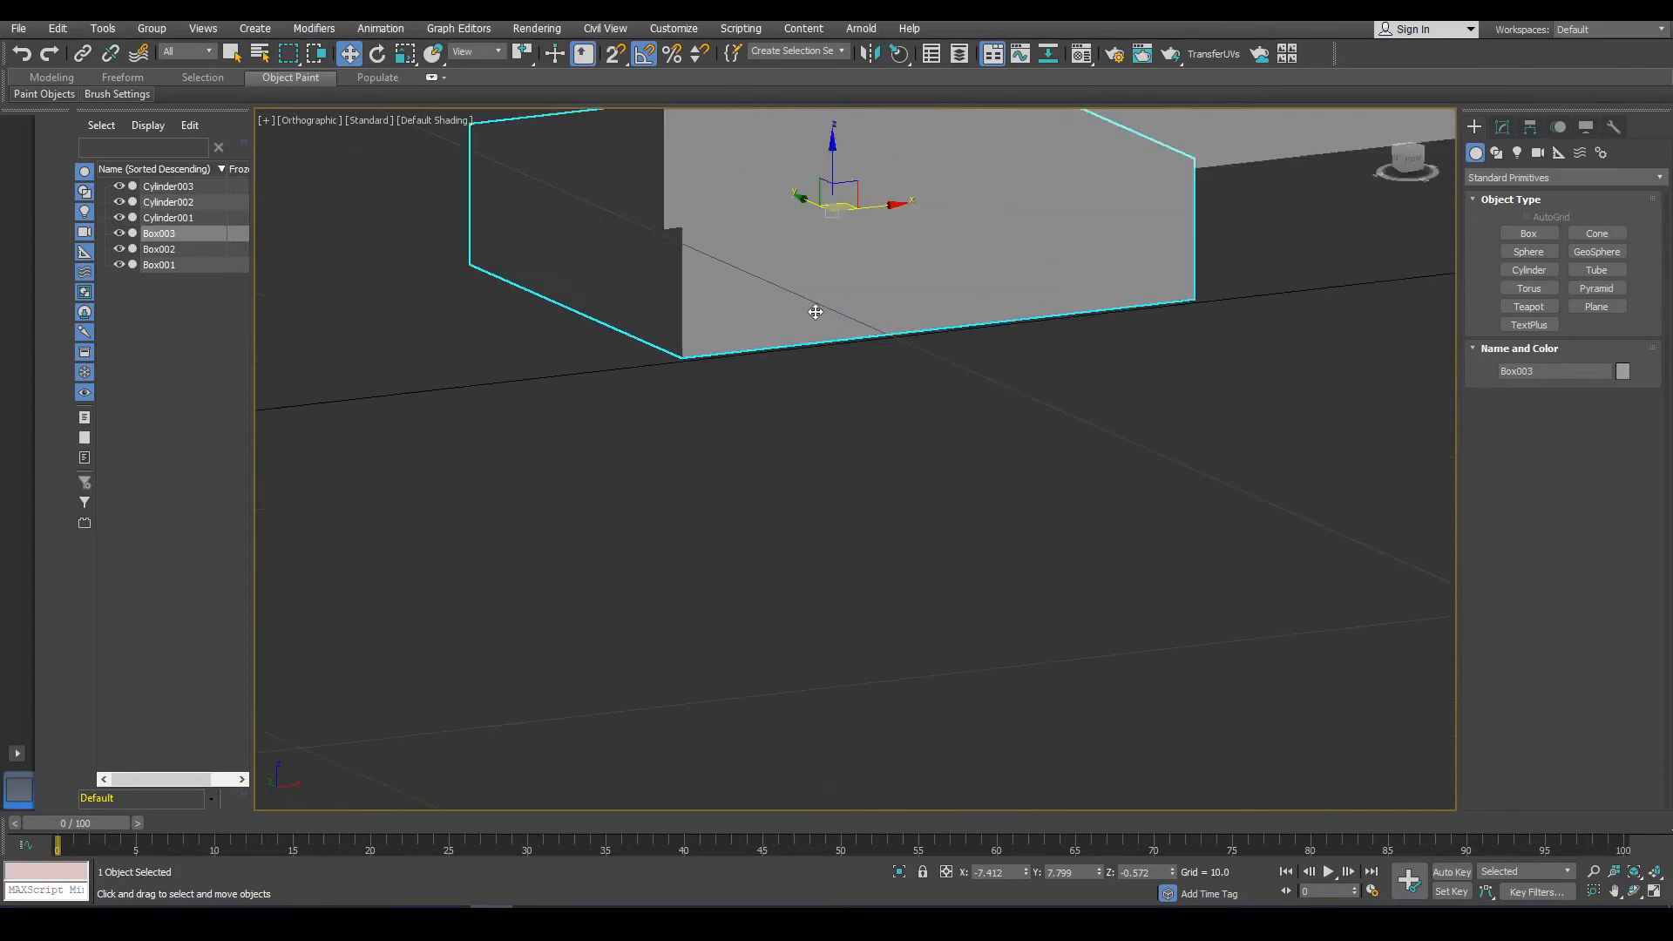
Convert the foot box to an Editable Poly.
{"action": "right_click", "coordinate": [814, 311]}
{"action": "left_click", "coordinate": [1502, 128]}
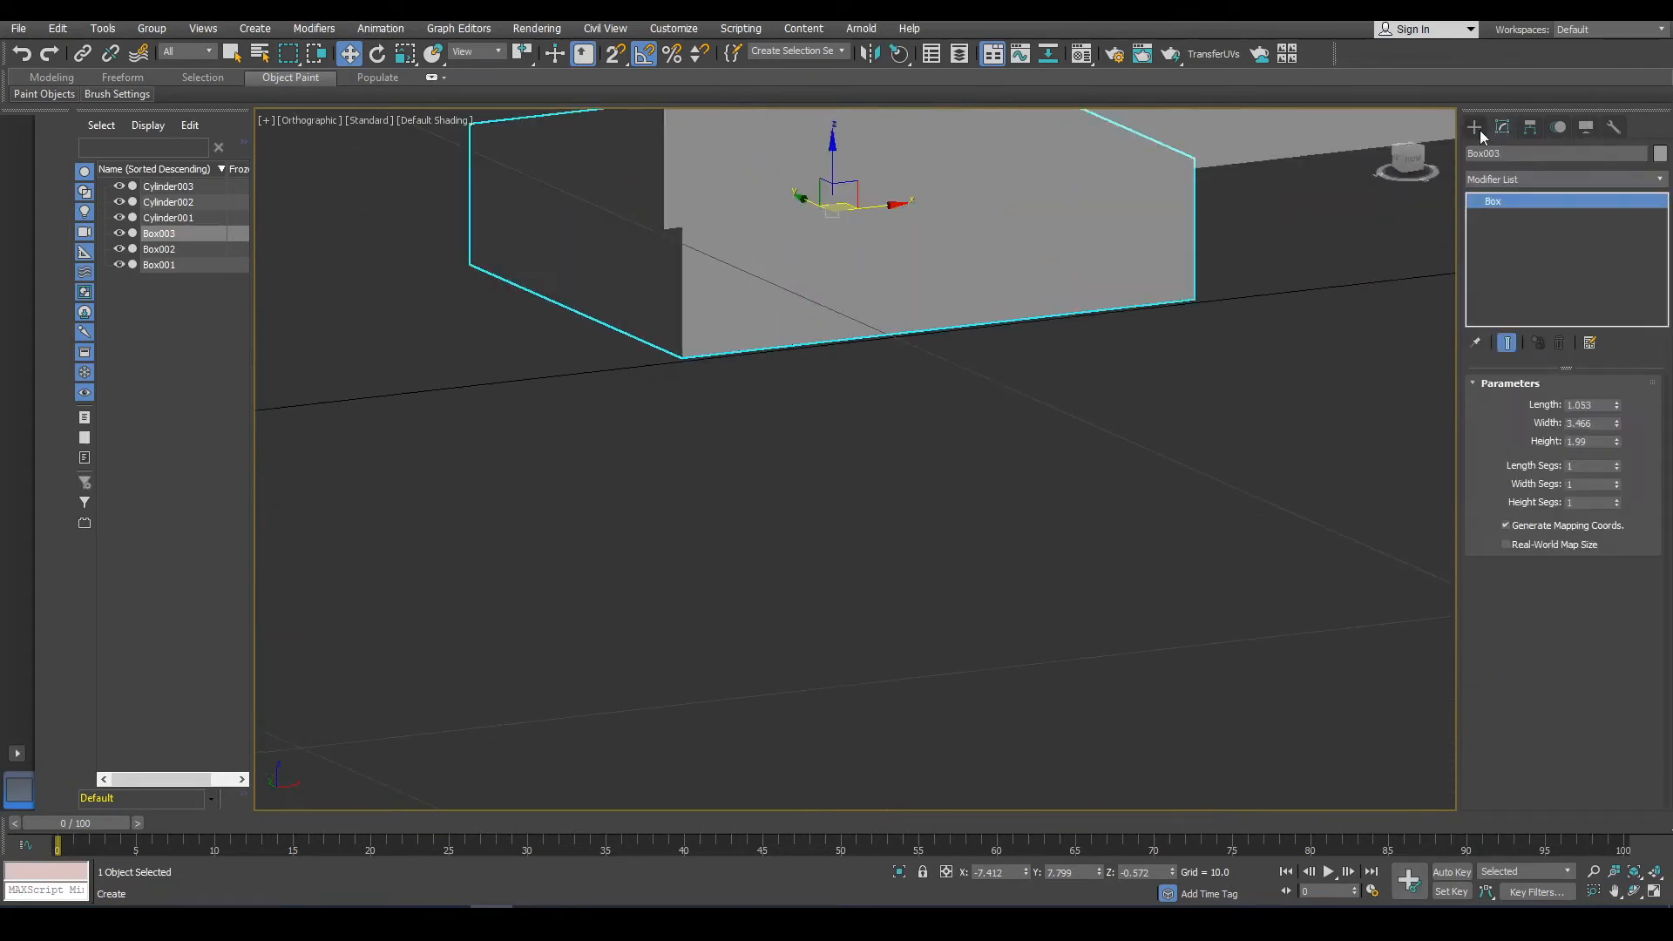
{"action": "right_click", "coordinate": [745, 339]}
{"action": "mouse_move", "coordinate": [856, 493]}
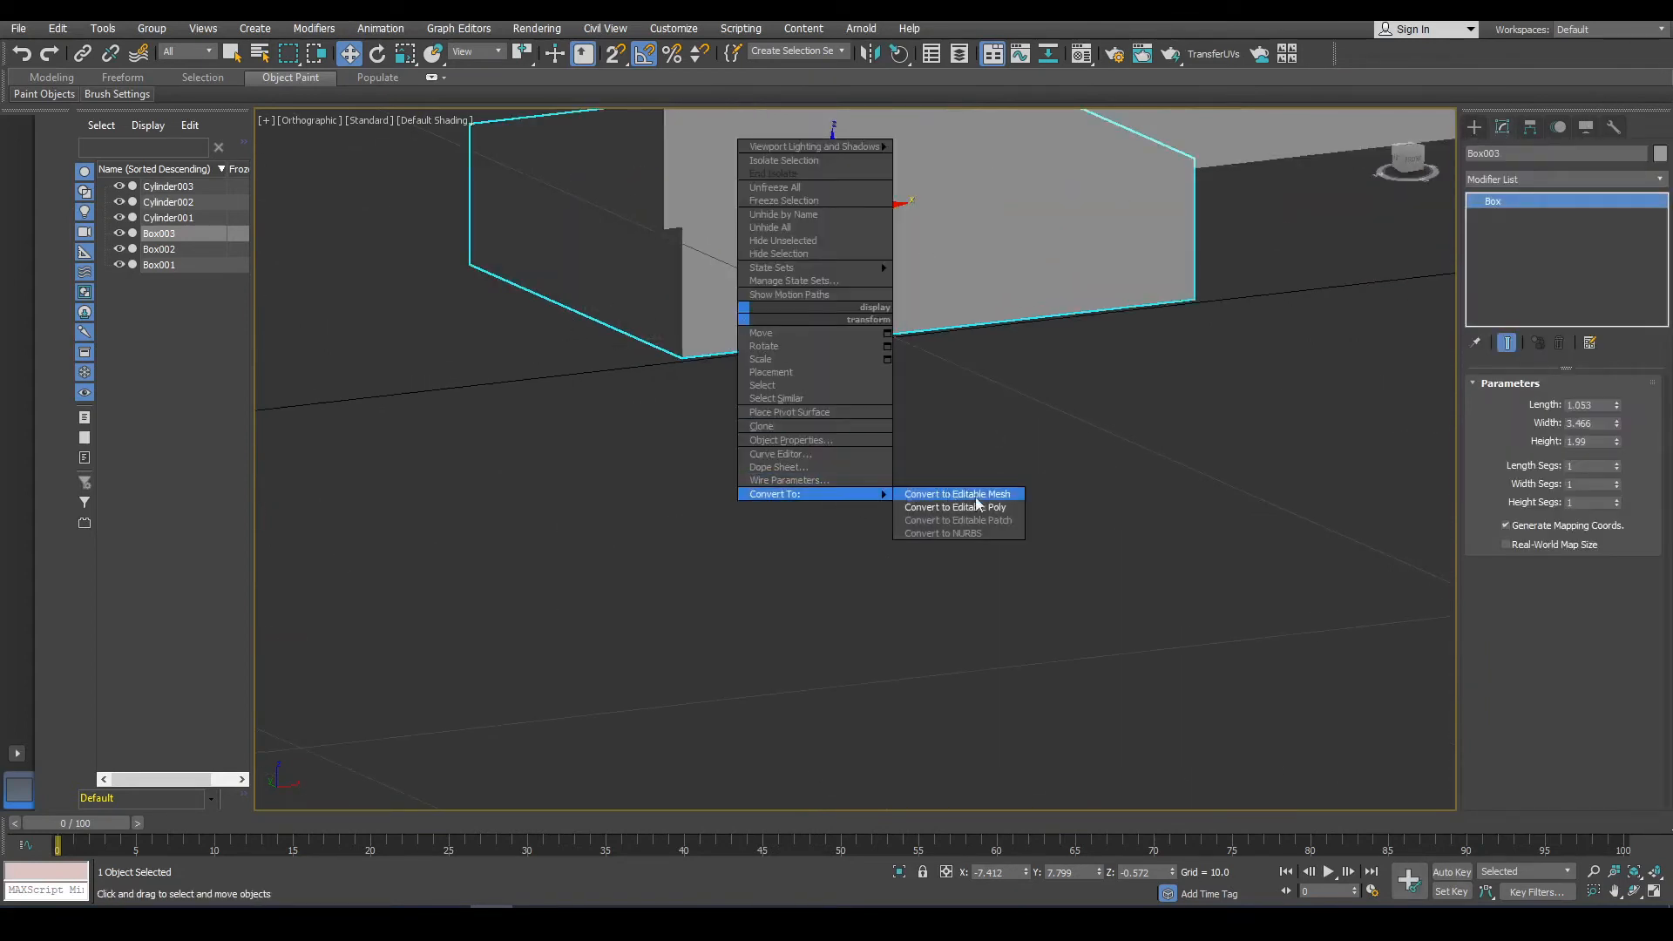
{"action": "left_click", "coordinate": [954, 508]}
Select edges of the foot box, connect them and scale the new edges to shape a tapered foot.
{"action": "middle_click_drag", "start_coordinate": [872, 362], "coordinate": [1303, 304], "text": "alt"}
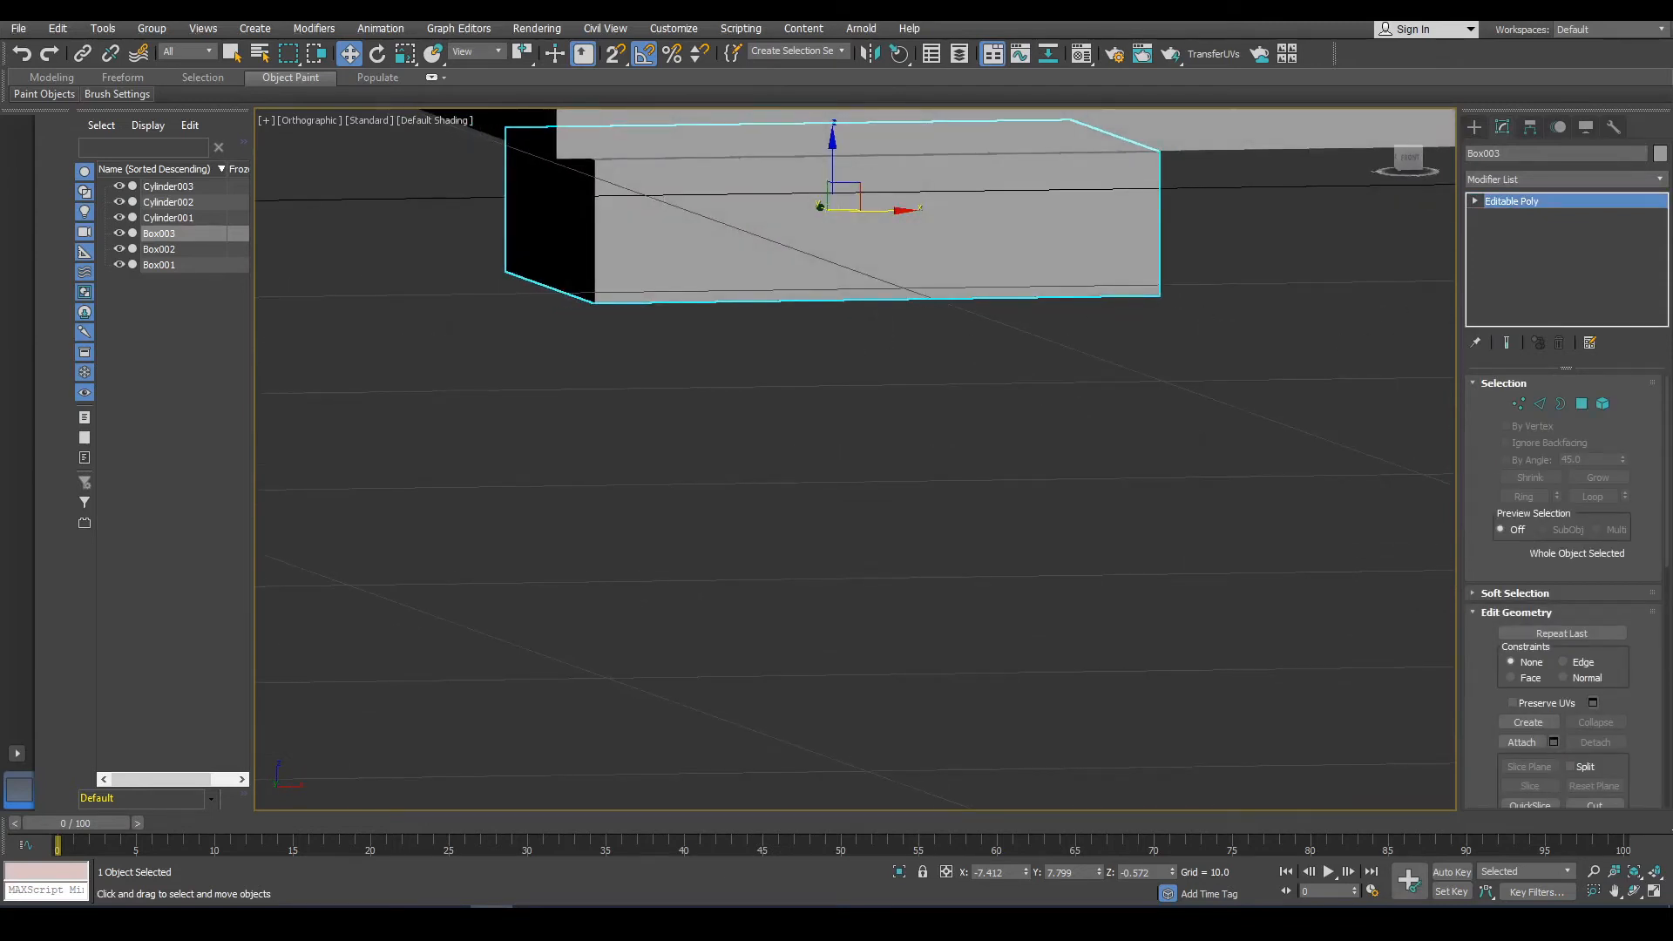
{"action": "left_click", "coordinate": [1542, 405]}
{"action": "middle_click_drag", "start_coordinate": [773, 109], "coordinate": [971, 299], "text": "alt"}
{"action": "left_click_drag", "start_coordinate": [972, 261], "coordinate": [554, 293]}
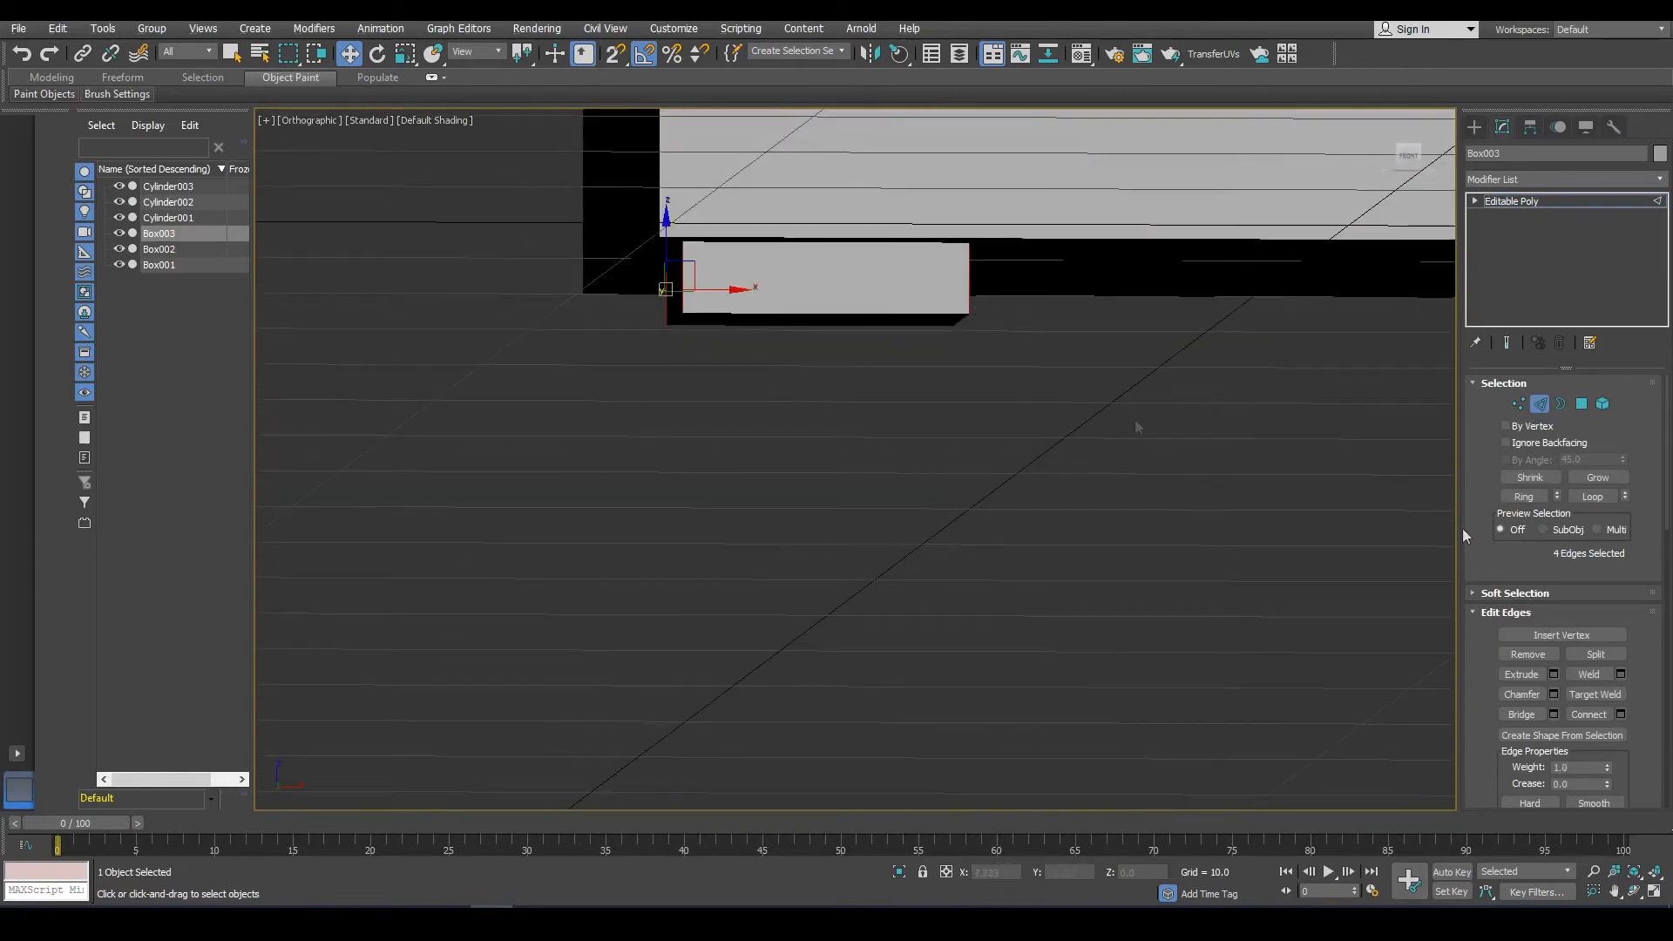
{"action": "left_click", "coordinate": [1620, 715]}
{"action": "left_click", "coordinate": [863, 545]}
{"action": "key", "text": "r"}
{"action": "middle_click_drag", "start_coordinate": [767, 287], "coordinate": [803, 255], "text": "alt"}
{"action": "left_click_drag", "start_coordinate": [803, 255], "coordinate": [926, 280]}
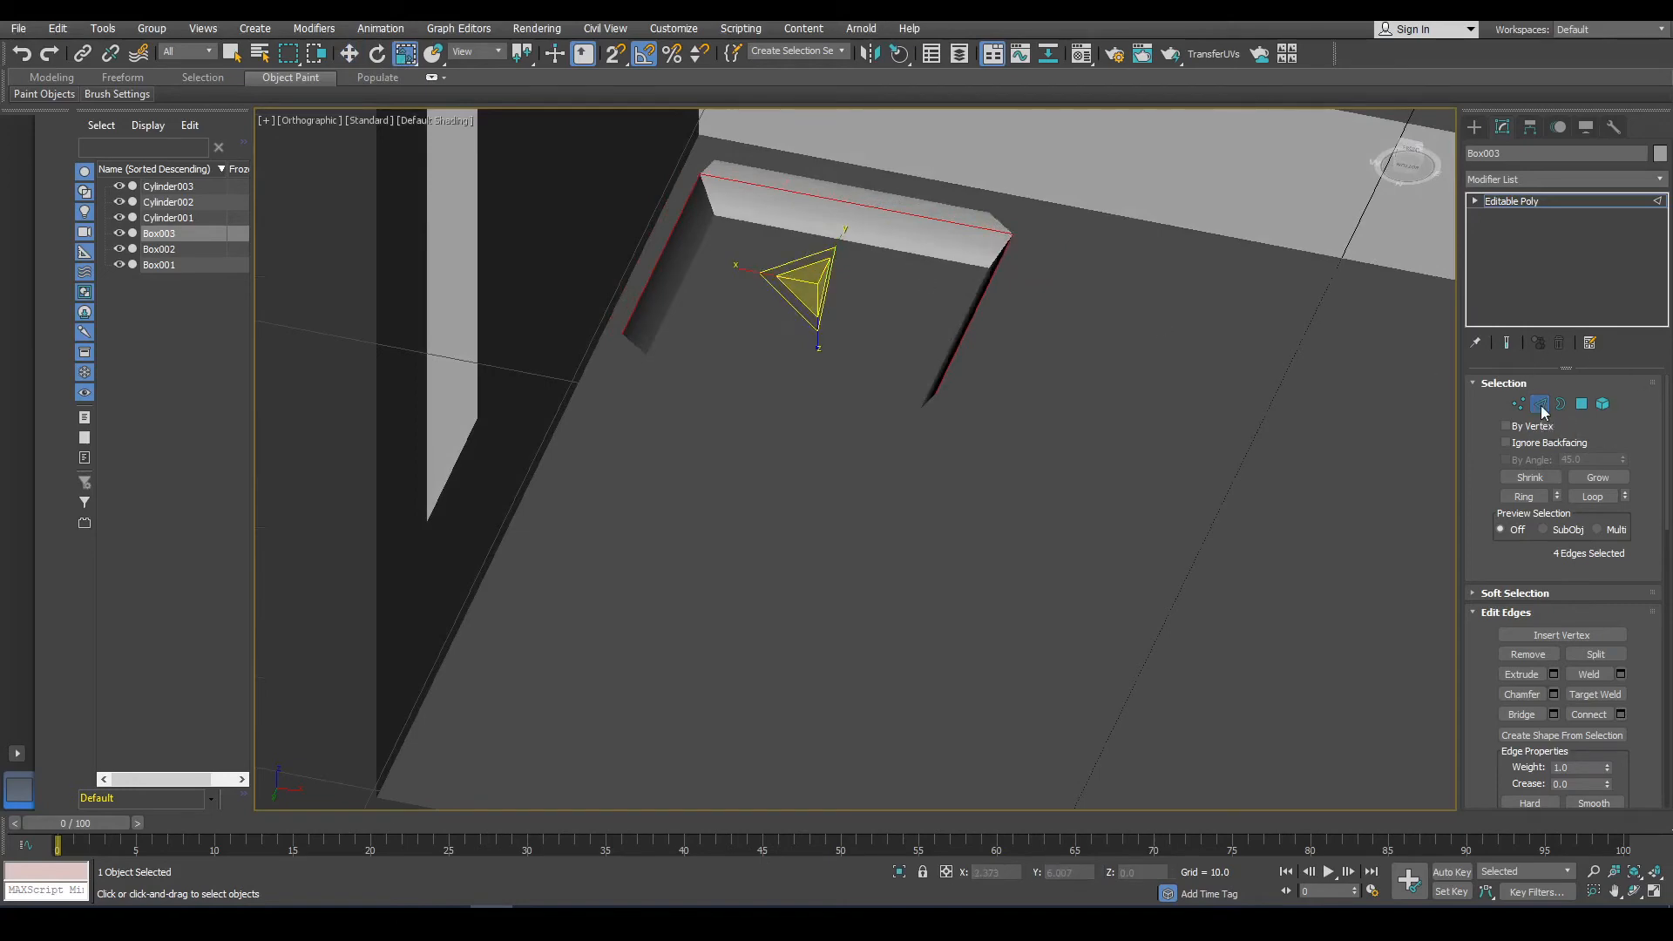
{"action": "left_click", "coordinate": [1541, 405]}
Clone the foot as a copy to the neighbouring corner of the cabinet's underside.
{"action": "scroll", "coordinate": [1122, 234], "scroll_direction": "down", "scroll_amount": 5}
{"action": "middle_click_drag", "start_coordinate": [1123, 234], "coordinate": [1016, 273], "text": "alt"}
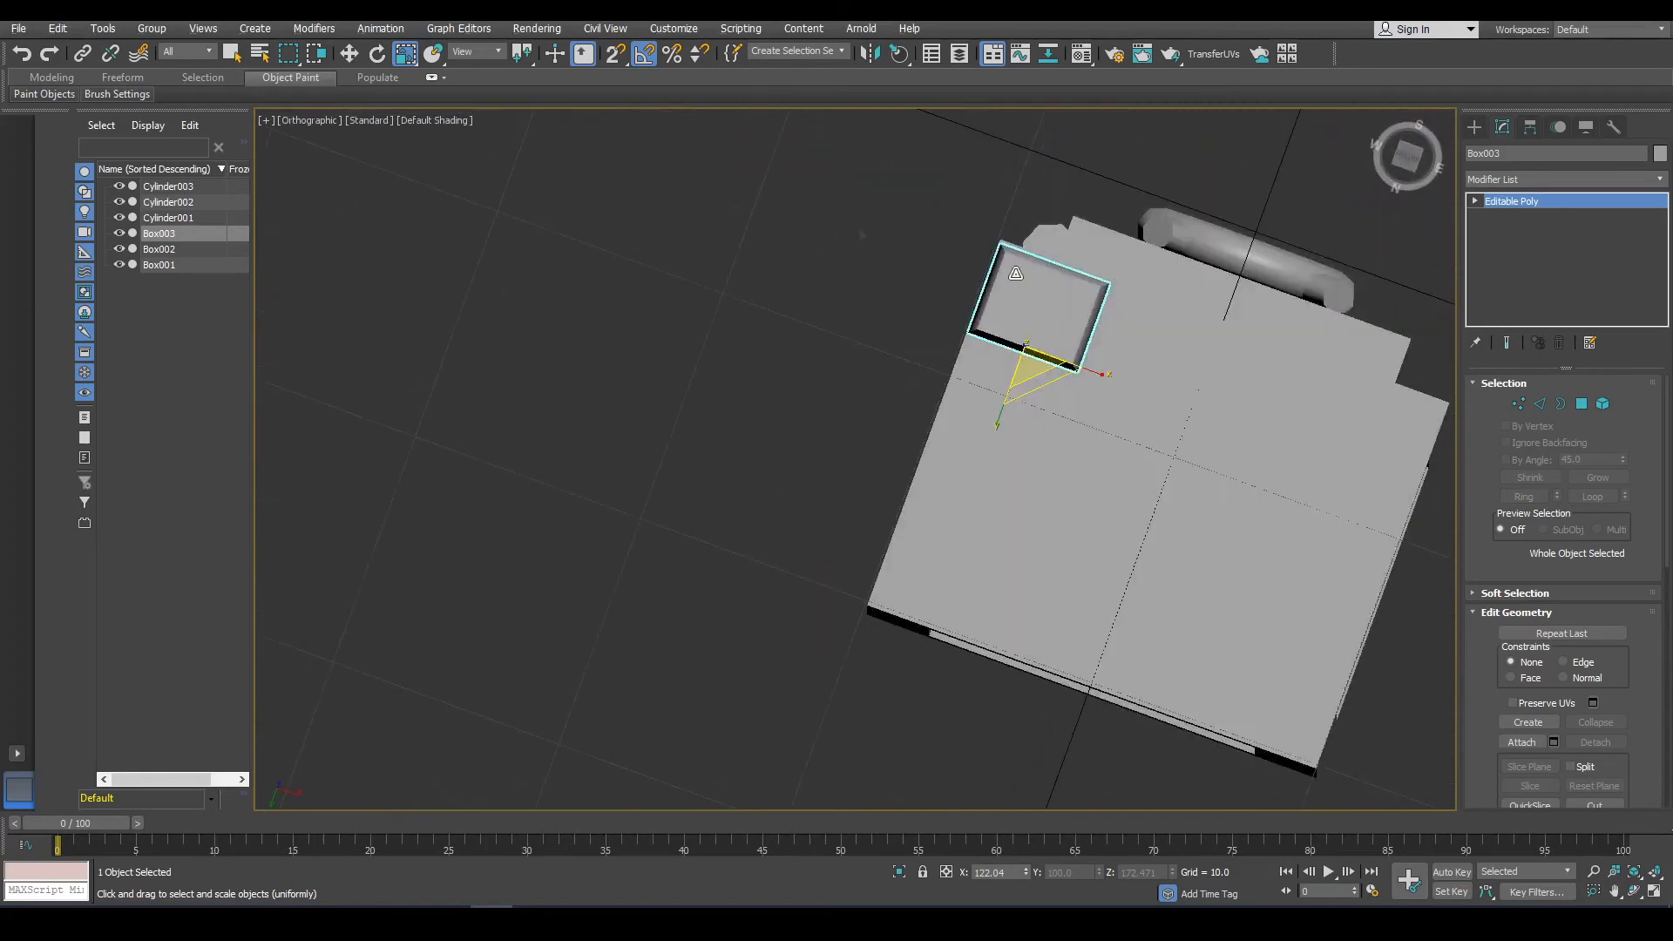
{"action": "left_click", "coordinate": [349, 53]}
{"action": "left_click_drag", "start_coordinate": [1021, 370], "coordinate": [926, 633], "text": "shift"}
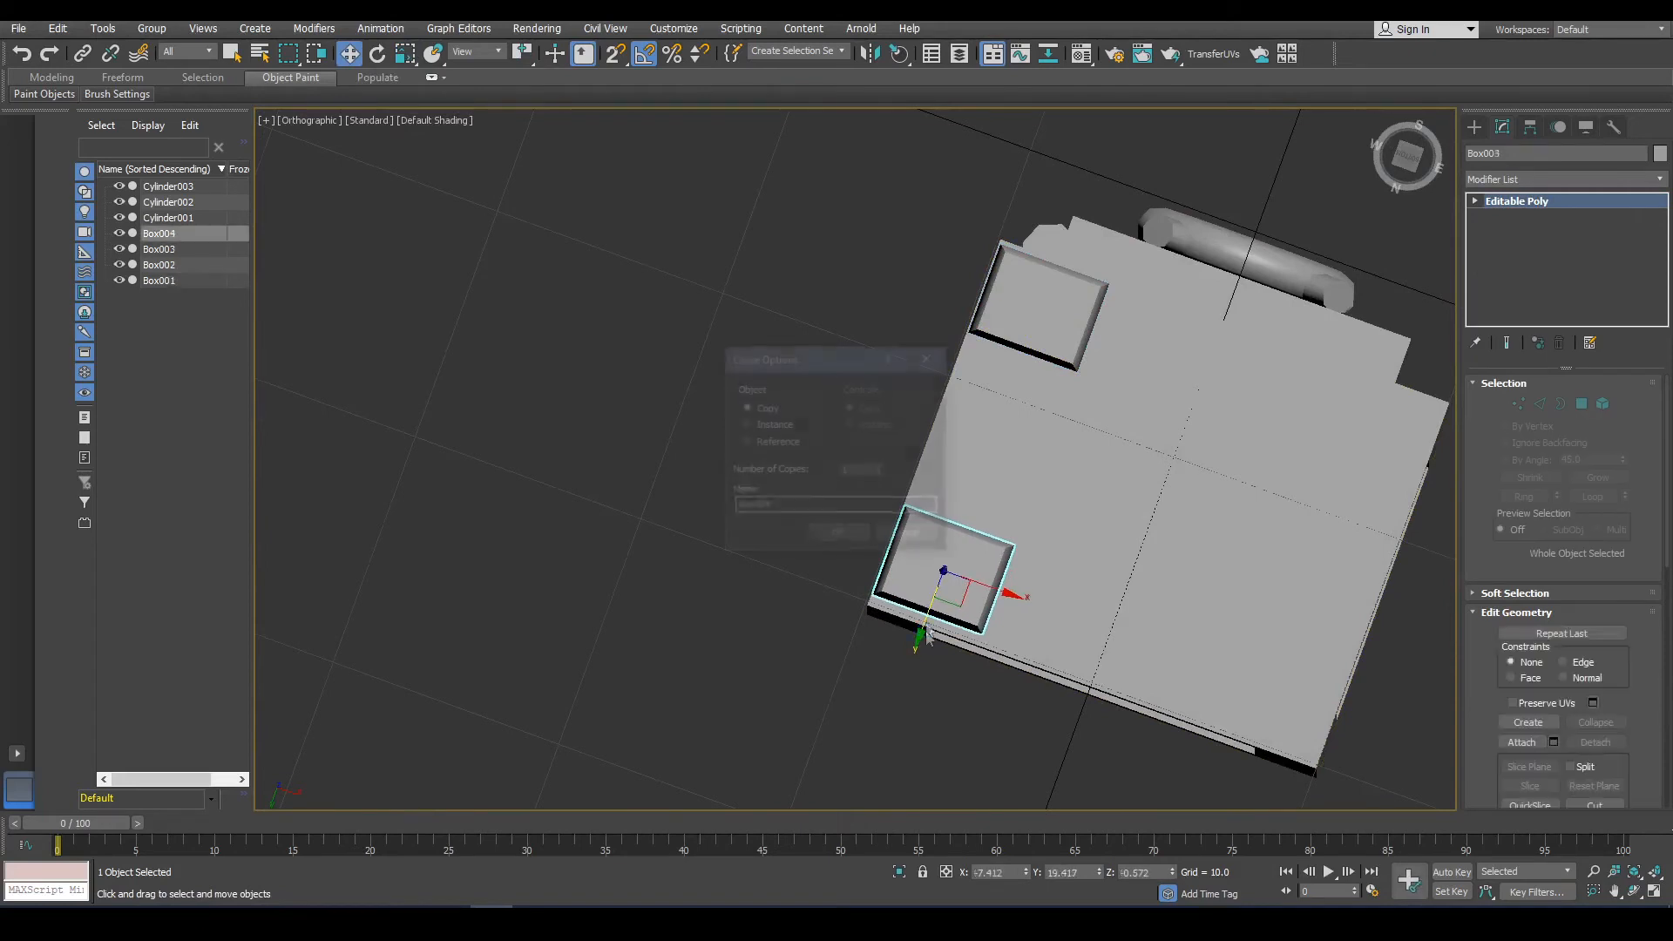
{"action": "left_click", "coordinate": [838, 534]}
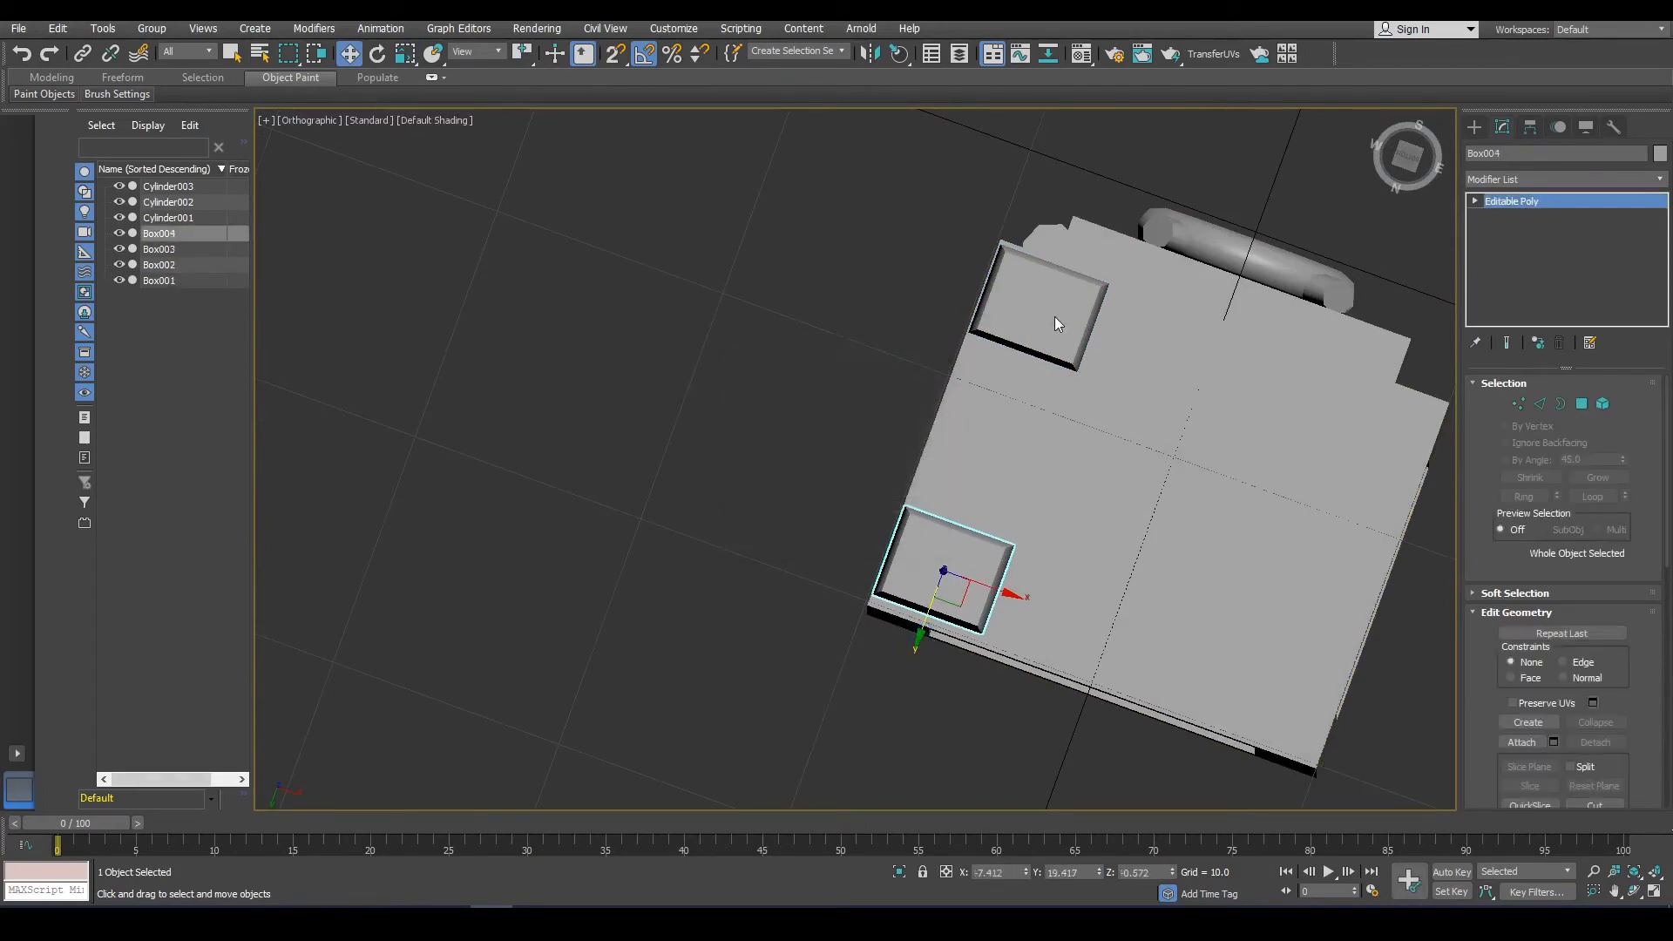
Select both feet and clone them as copies to the opposite side of the underside.
{"action": "left_click", "coordinate": [1055, 317], "text": "ctrl"}
{"action": "left_click_drag", "start_coordinate": [1054, 467], "coordinate": [1378, 581], "text": "shift"}
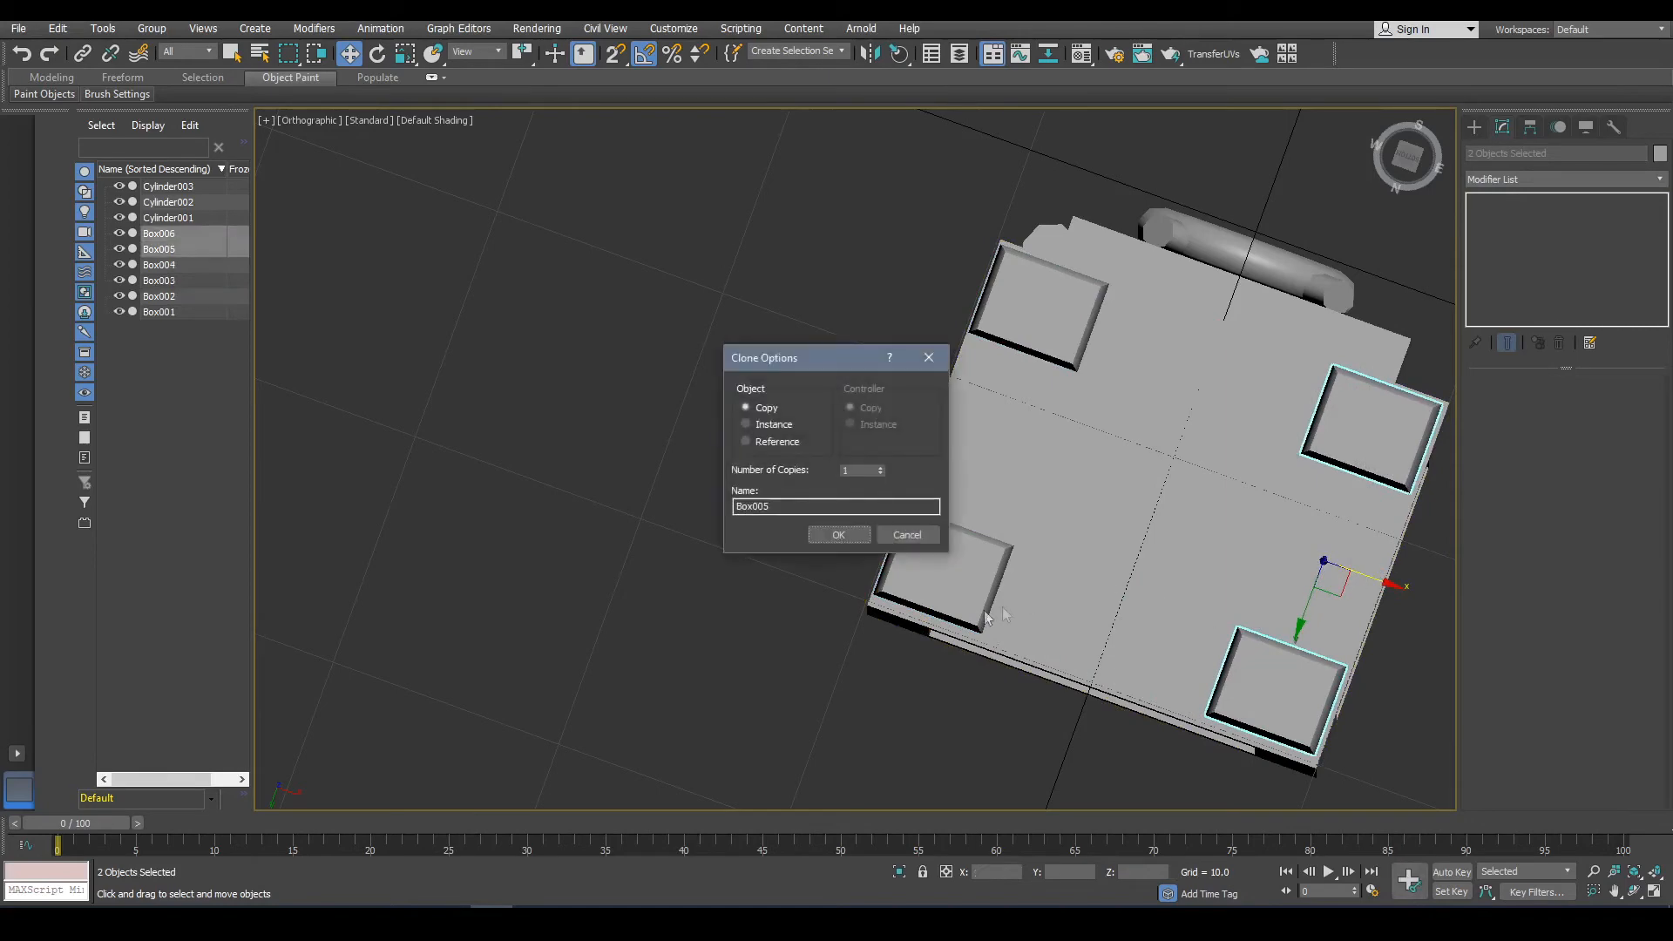
{"action": "left_click", "coordinate": [854, 539]}
Select the cabinet body and, at edge level, pick the edges along its top front corner.
{"action": "mouse_move", "coordinate": [1180, 284]}
{"action": "middle_mouse_down", "text": "alt"}
{"action": "mouse_move", "coordinate": [1178, 444]}
{"action": "mouse_move", "coordinate": [1149, 495]}
{"action": "middle_mouse_up", "text": "alt"}
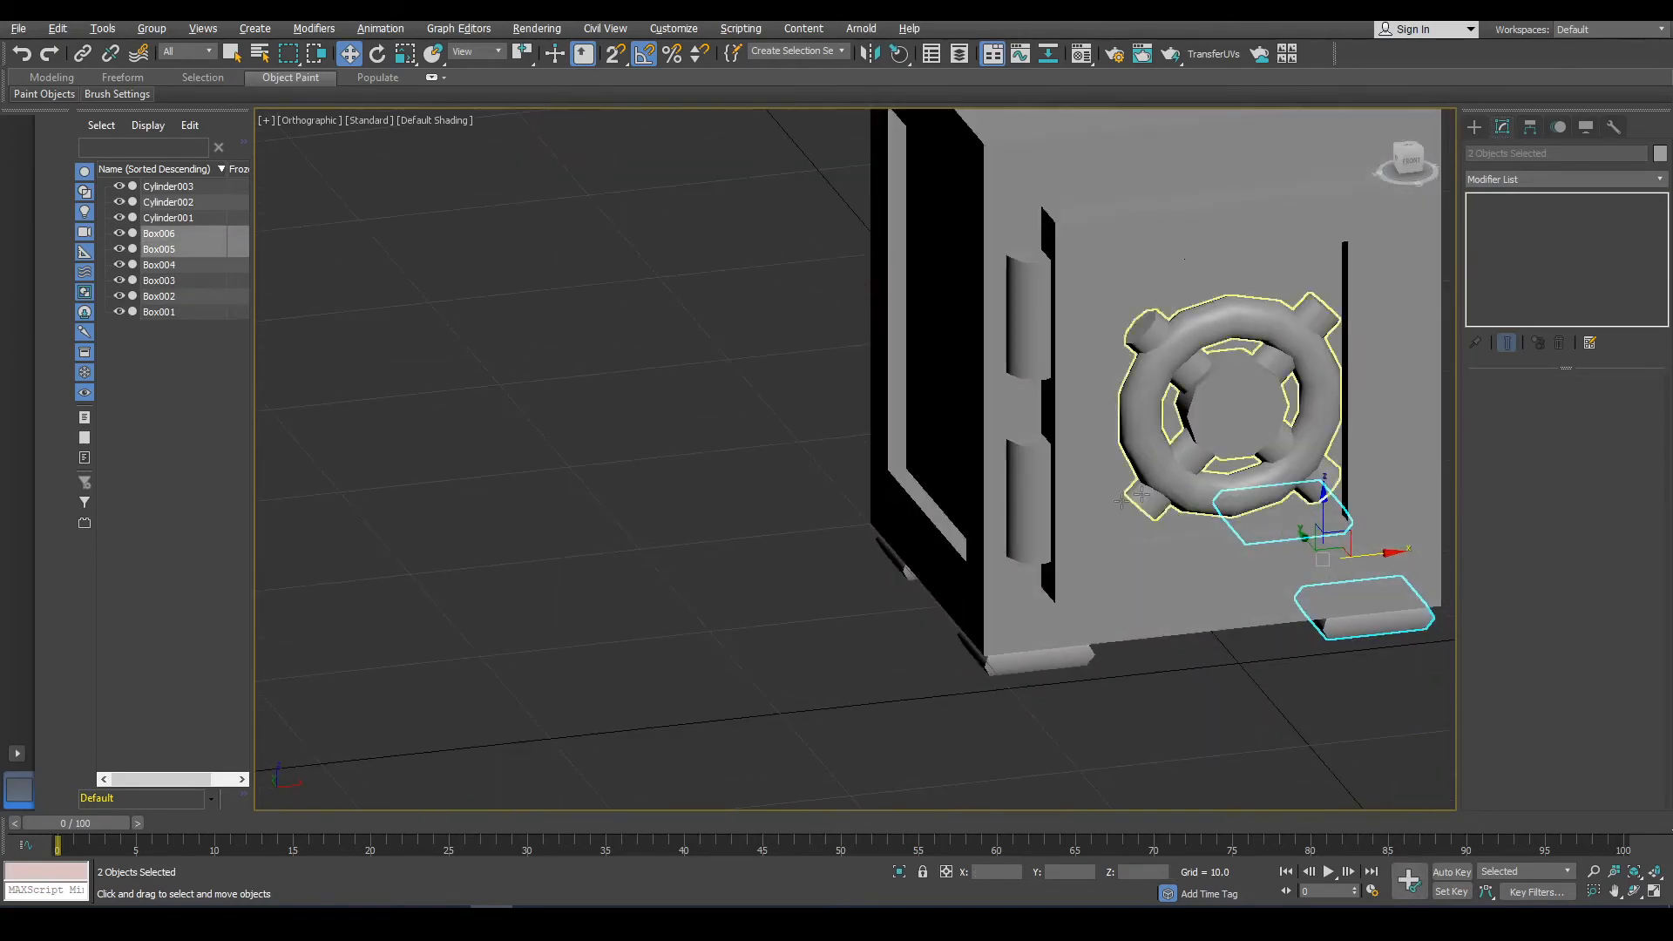
{"action": "left_click", "coordinate": [1176, 699]}
{"action": "scroll", "coordinate": [1168, 488], "scroll_direction": "down", "scroll_amount": 5}
{"action": "scroll", "coordinate": [1184, 467], "scroll_direction": "up", "scroll_amount": 2}
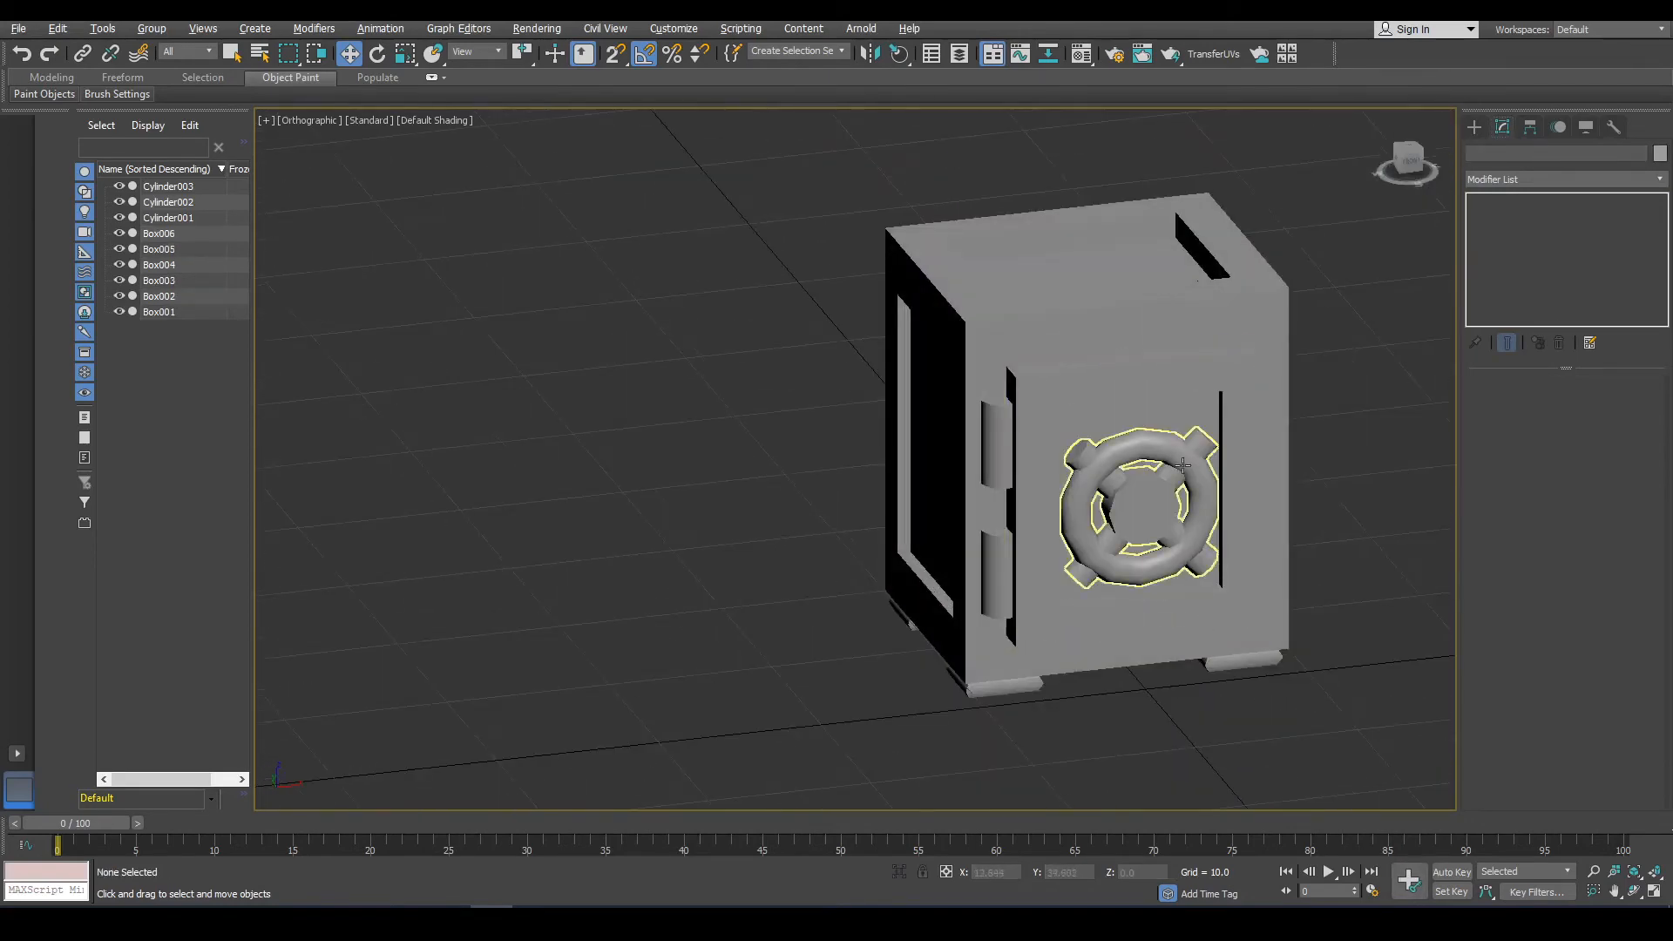
{"action": "left_click", "coordinate": [964, 312]}
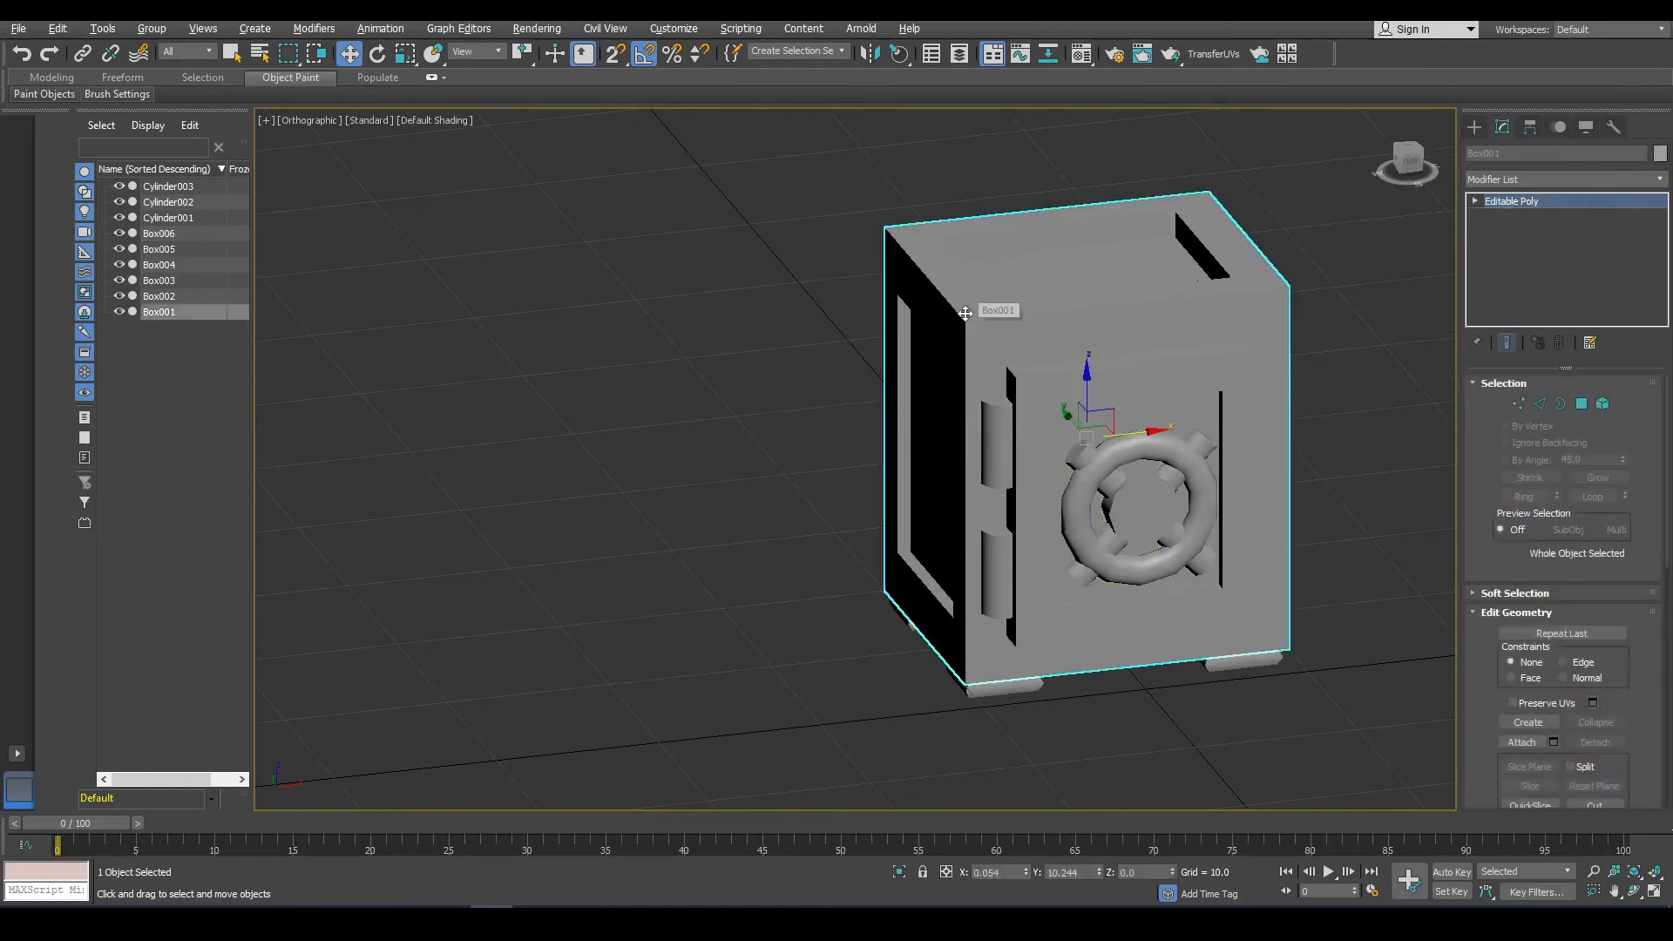
{"action": "left_click", "coordinate": [1581, 403]}
{"action": "left_click", "coordinate": [1540, 404]}
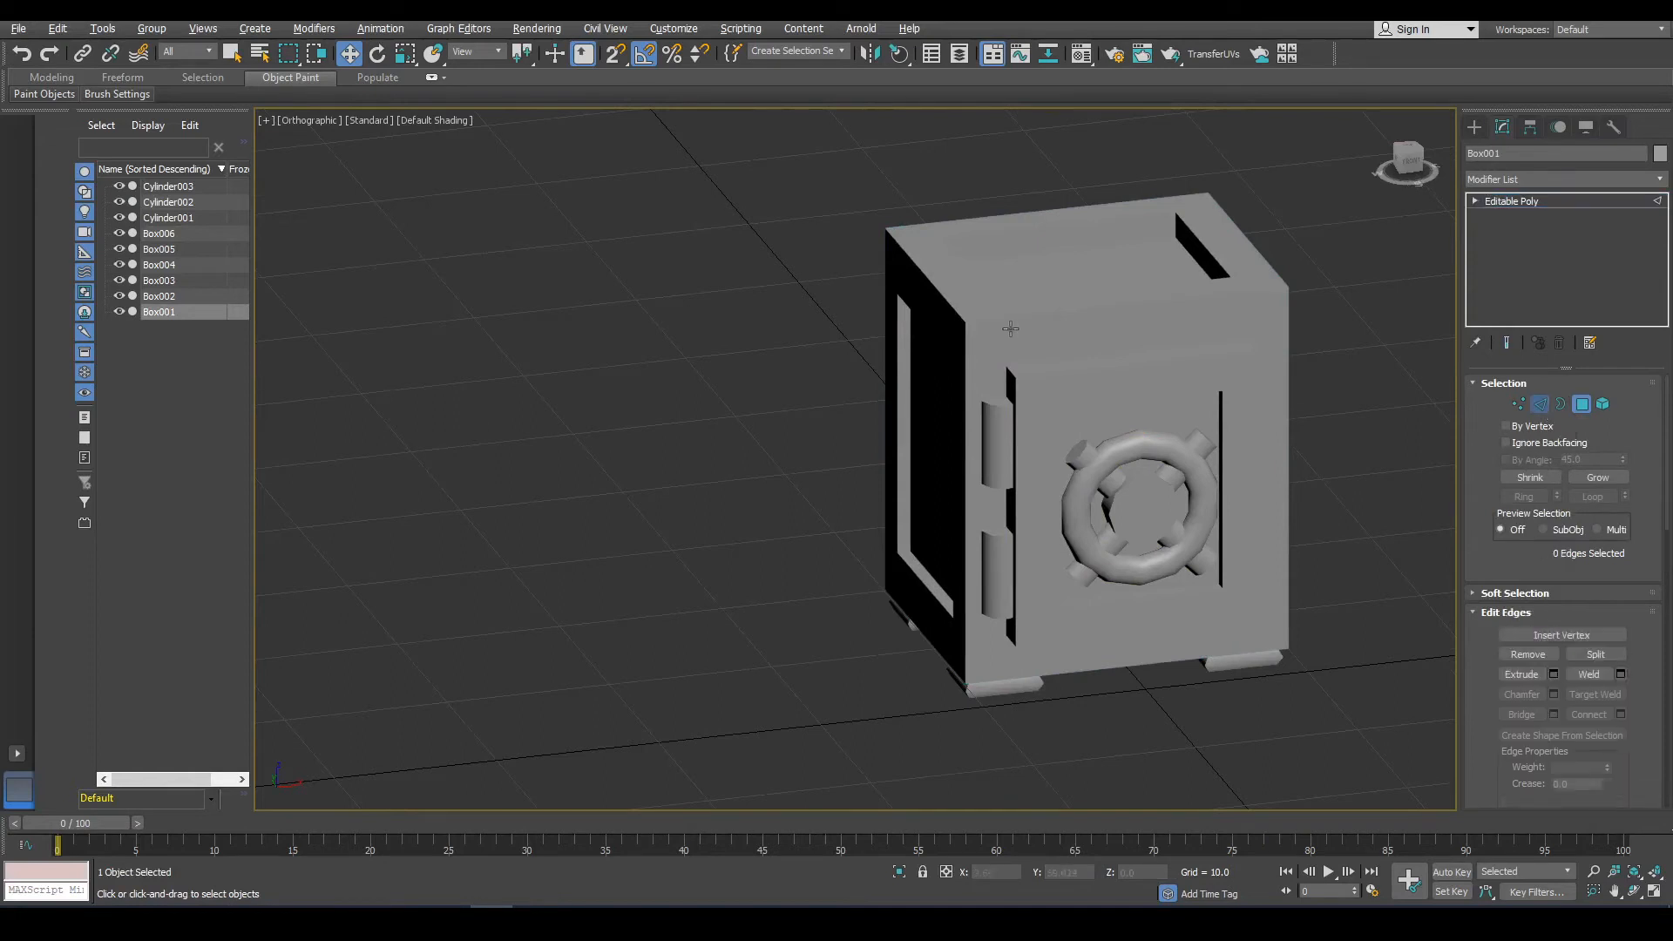
{"action": "left_click", "coordinate": [956, 314]}
{"action": "left_click", "coordinate": [983, 319], "text": "ctrl"}
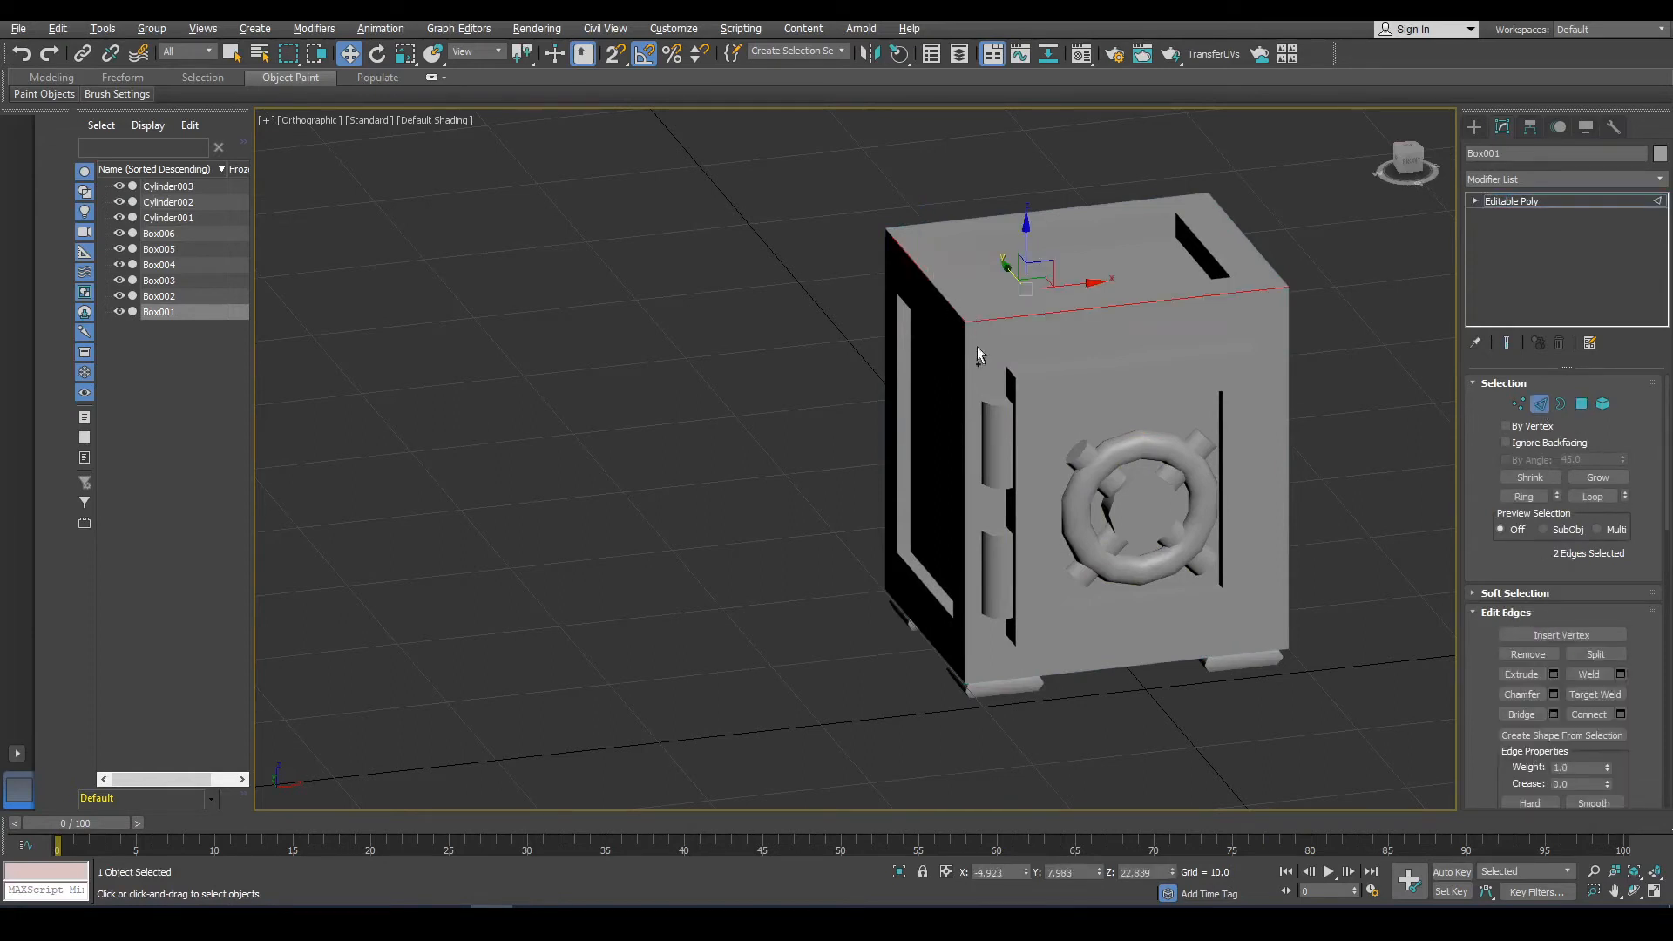
Add the cabinet's remaining outer corner edges around the top, sides and bottom to the edge selection.
{"action": "left_click", "coordinate": [963, 361], "text": "ctrl"}
{"action": "middle_click_drag", "start_coordinate": [964, 360], "coordinate": [1070, 377], "text": "alt"}
{"action": "left_click", "coordinate": [883, 448], "text": "ctrl"}
{"action": "left_click", "coordinate": [874, 394], "text": "ctrl"}
{"action": "left_click", "coordinate": [956, 431], "text": "ctrl"}
{"action": "left_click", "coordinate": [987, 481], "text": "ctrl"}
{"action": "middle_click_drag", "start_coordinate": [987, 481], "coordinate": [1145, 295], "text": "alt"}
{"action": "left_click", "coordinate": [971, 430], "text": "ctrl"}
{"action": "middle_click_drag", "start_coordinate": [971, 431], "coordinate": [947, 339], "text": "alt"}
{"action": "left_click", "coordinate": [947, 334], "text": "ctrl"}
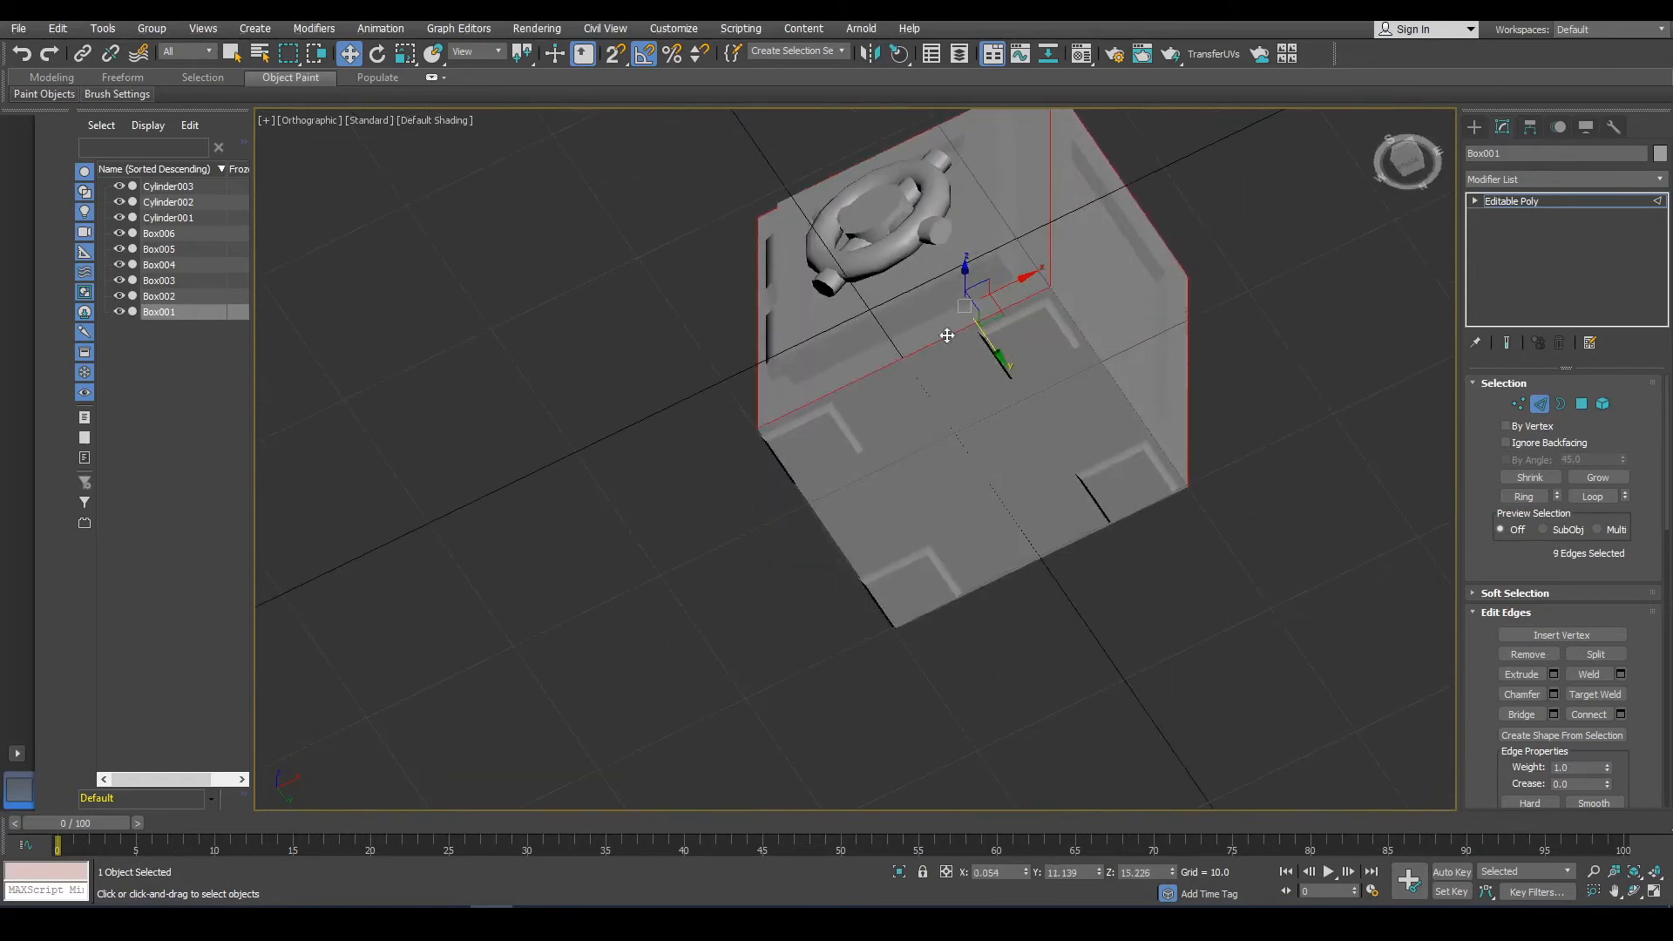
{"action": "left_click", "coordinate": [1142, 418], "text": "ctrl"}
{"action": "left_click", "coordinate": [1069, 542], "text": "ctrl"}
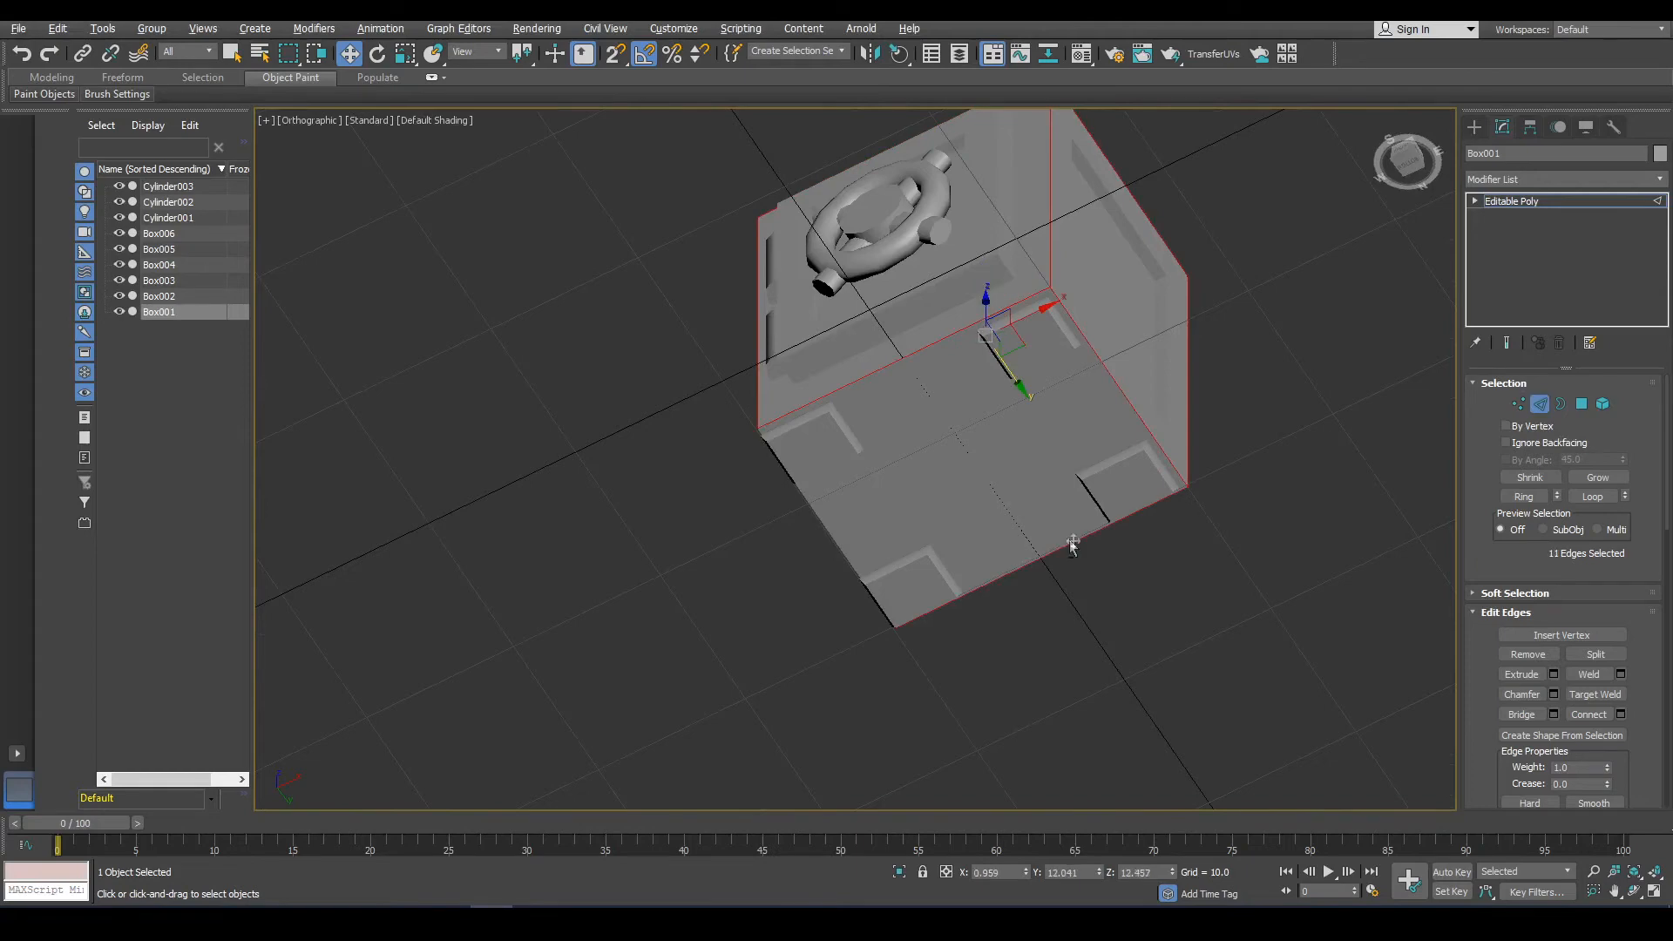
{"action": "middle_click_drag", "start_coordinate": [1069, 547], "coordinate": [1031, 602], "text": "alt"}
{"action": "left_click", "coordinate": [962, 535], "text": "ctrl"}
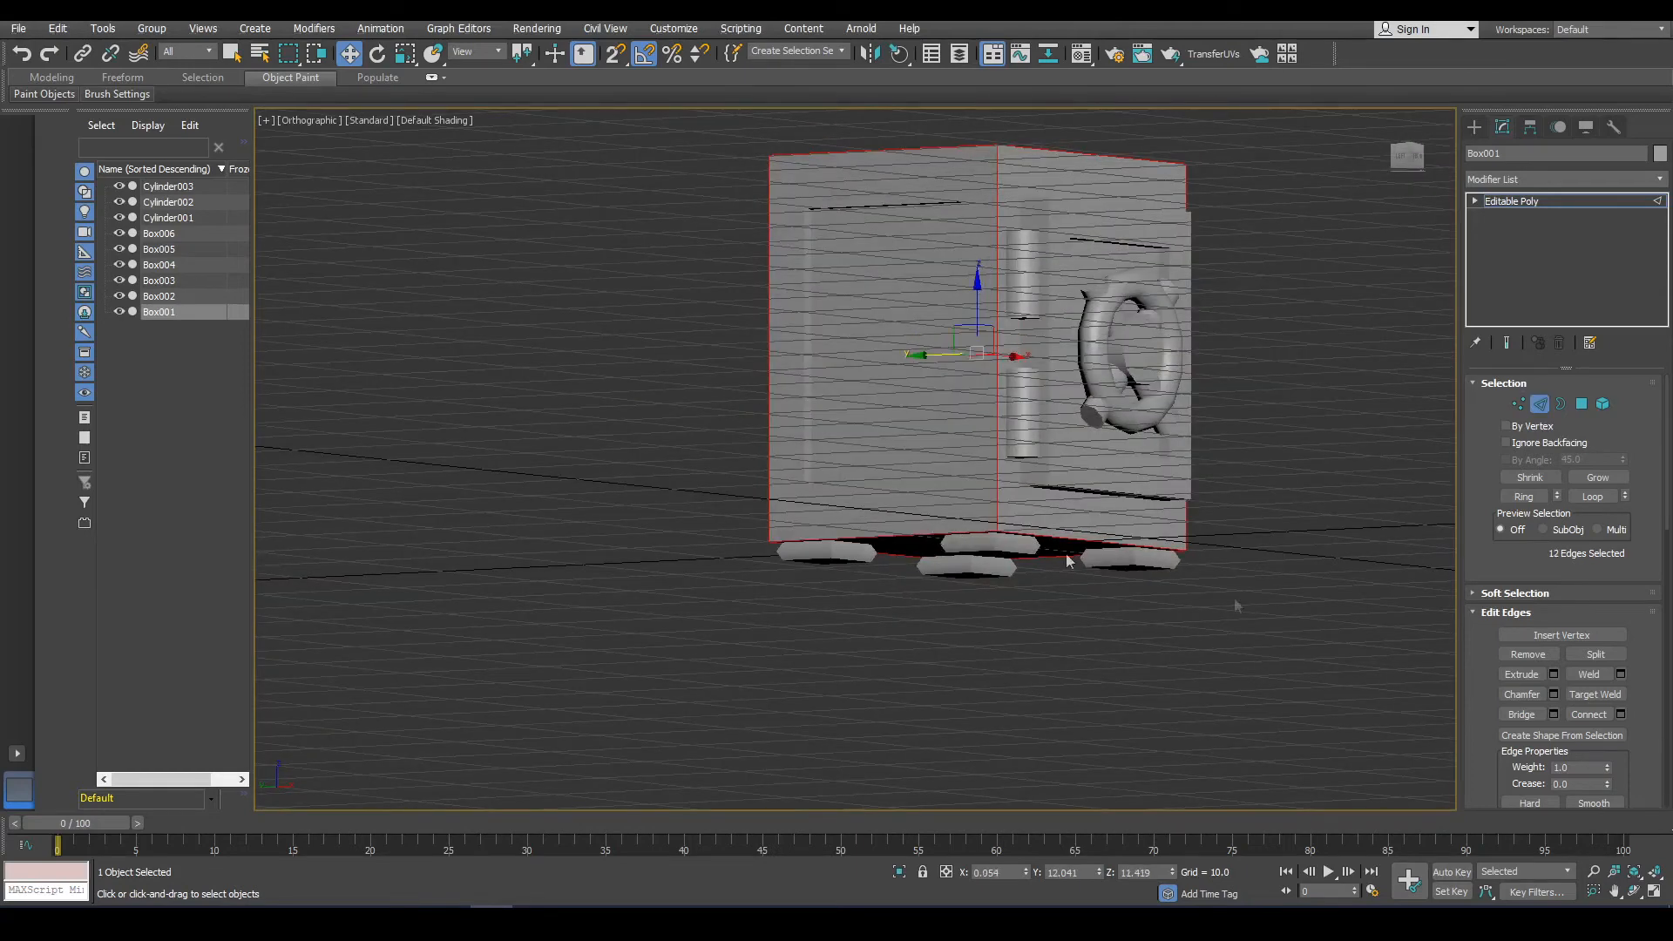
Start a Chamfer on the selected cabinet edges with an amount of about 1.145.
{"action": "left_click", "coordinate": [1553, 695]}
{"action": "middle_click_drag", "start_coordinate": [1262, 239], "coordinate": [1237, 313], "text": "alt"}
{"action": "scroll", "coordinate": [1008, 297], "scroll_direction": "up", "scroll_amount": 3}
{"action": "middle_click_drag", "start_coordinate": [1032, 211], "coordinate": [1035, 288], "text": "alt"}
{"action": "key", "text": "F3"}
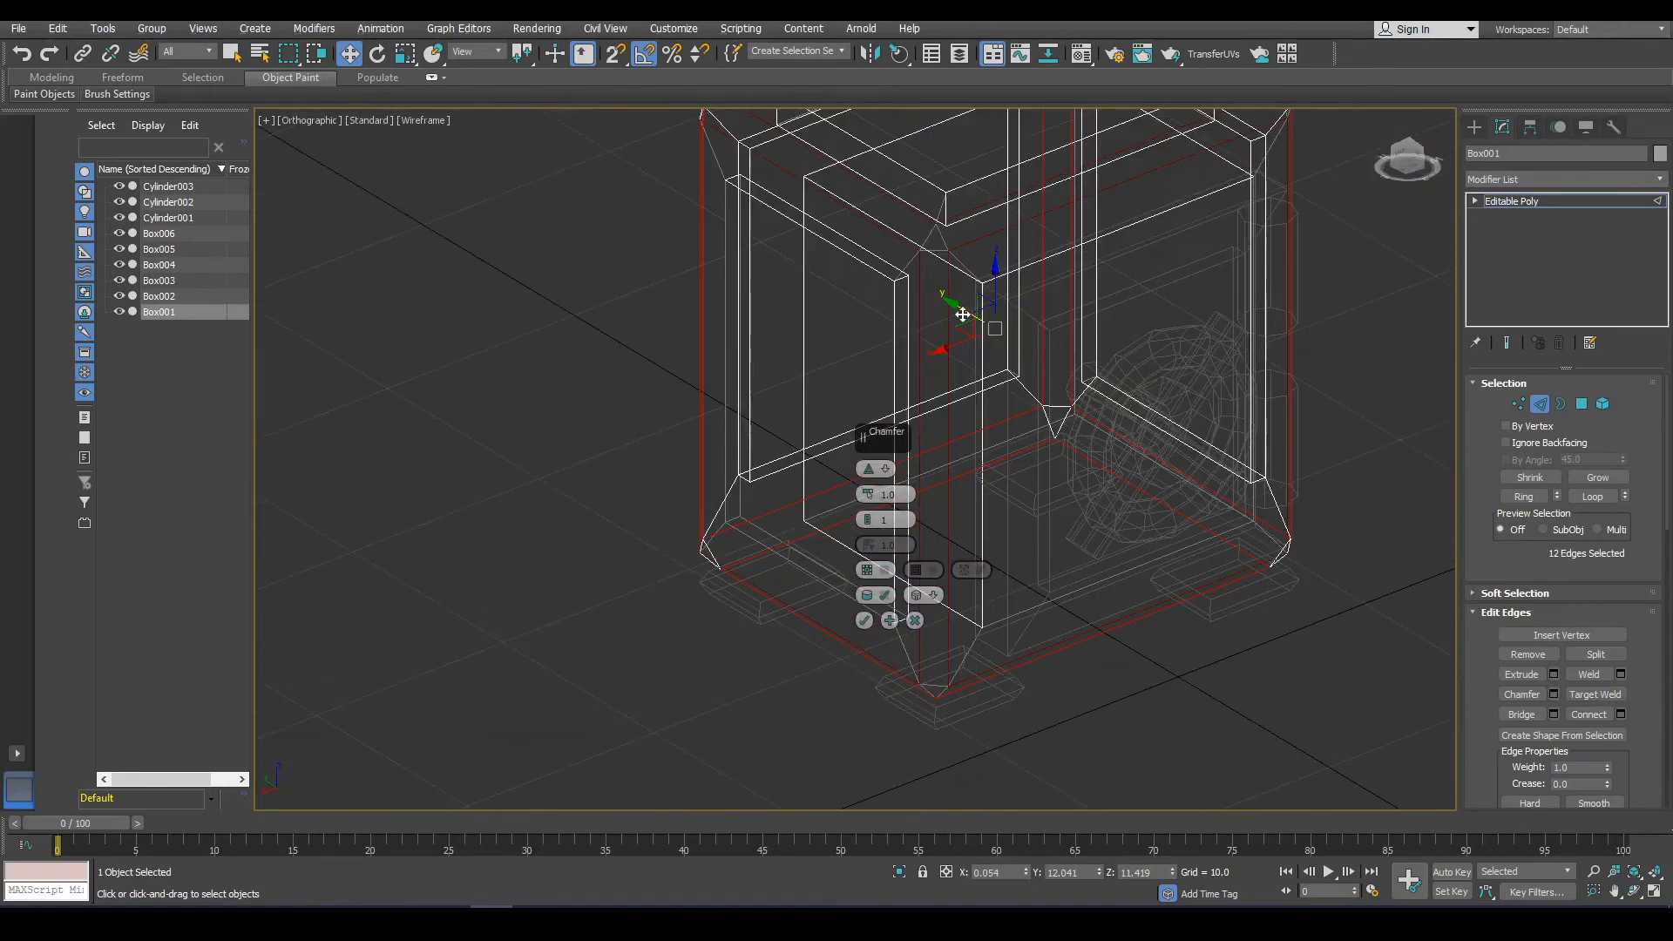
{"action": "left_click_drag", "start_coordinate": [868, 494], "coordinate": [867, 477]}
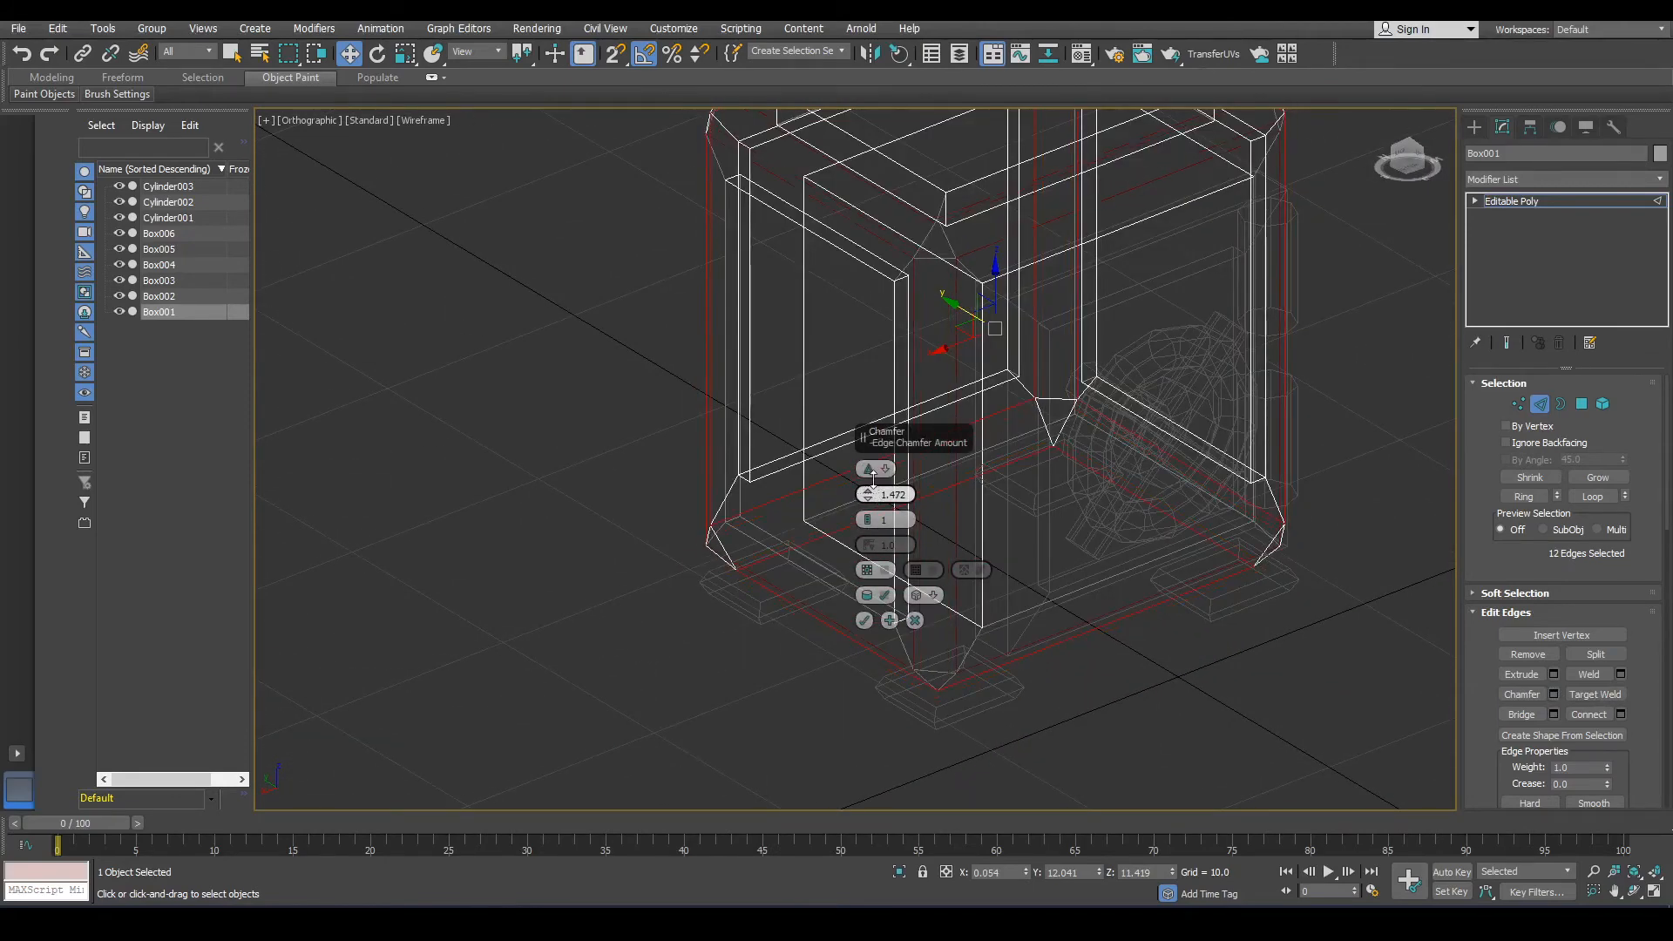
{"action": "key", "text": "F3"}
{"action": "middle_click_drag", "start_coordinate": [996, 424], "coordinate": [1086, 441], "text": "alt"}
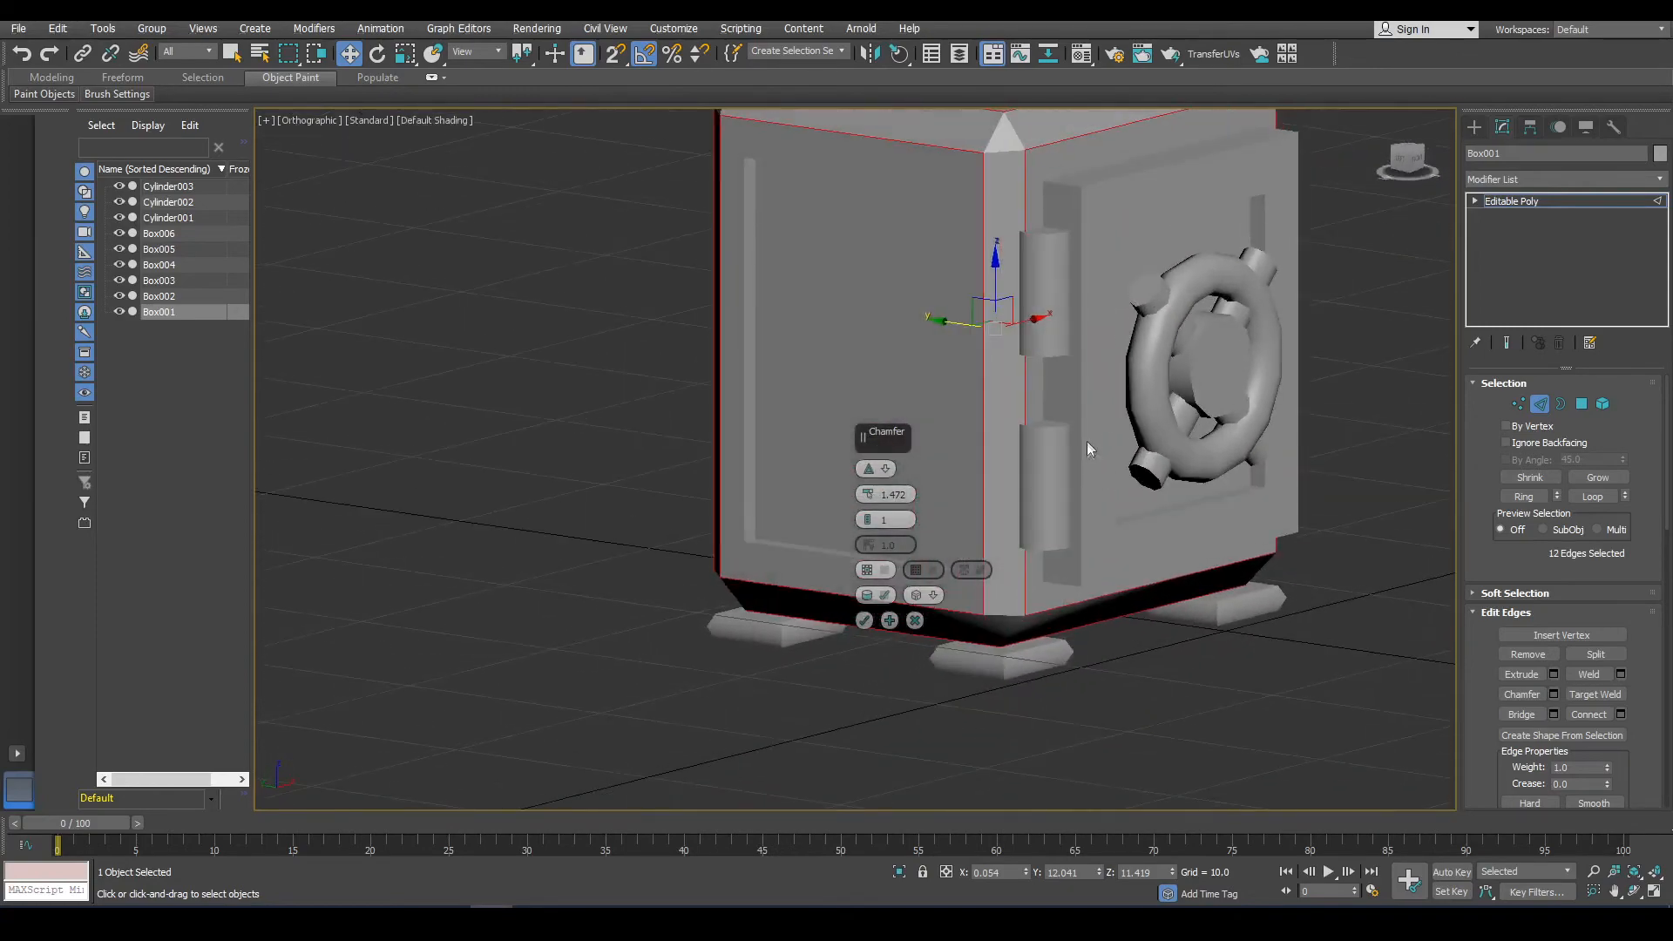
{"action": "middle_click_drag", "start_coordinate": [1113, 393], "coordinate": [1113, 544]}
{"action": "left_click_drag", "start_coordinate": [868, 494], "coordinate": [868, 497]}
{"action": "middle_click_drag", "start_coordinate": [1043, 350], "coordinate": [1158, 270], "text": "alt"}
Switch the chamfer mode, set the chamfer amount to 0.818 and apply it.
{"action": "left_click", "coordinate": [870, 471]}
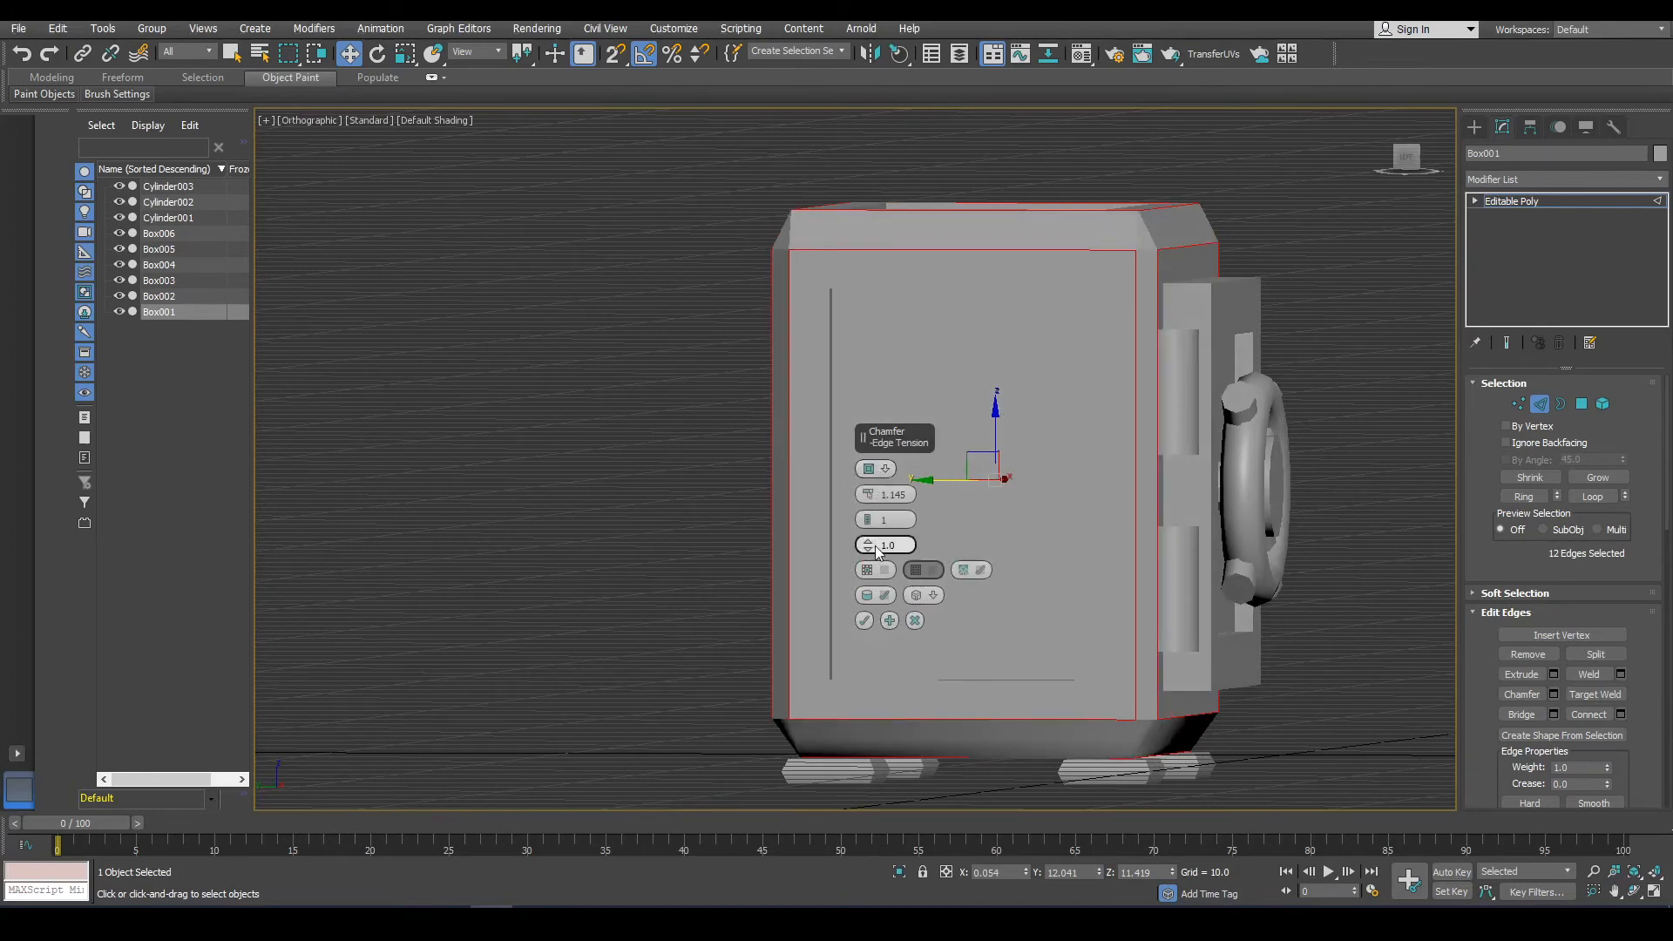
{"action": "left_click_drag", "start_coordinate": [872, 546], "coordinate": [881, 558]}
{"action": "left_click", "coordinate": [868, 469]}
{"action": "middle_click_drag", "start_coordinate": [1188, 293], "coordinate": [1094, 313], "text": "alt"}
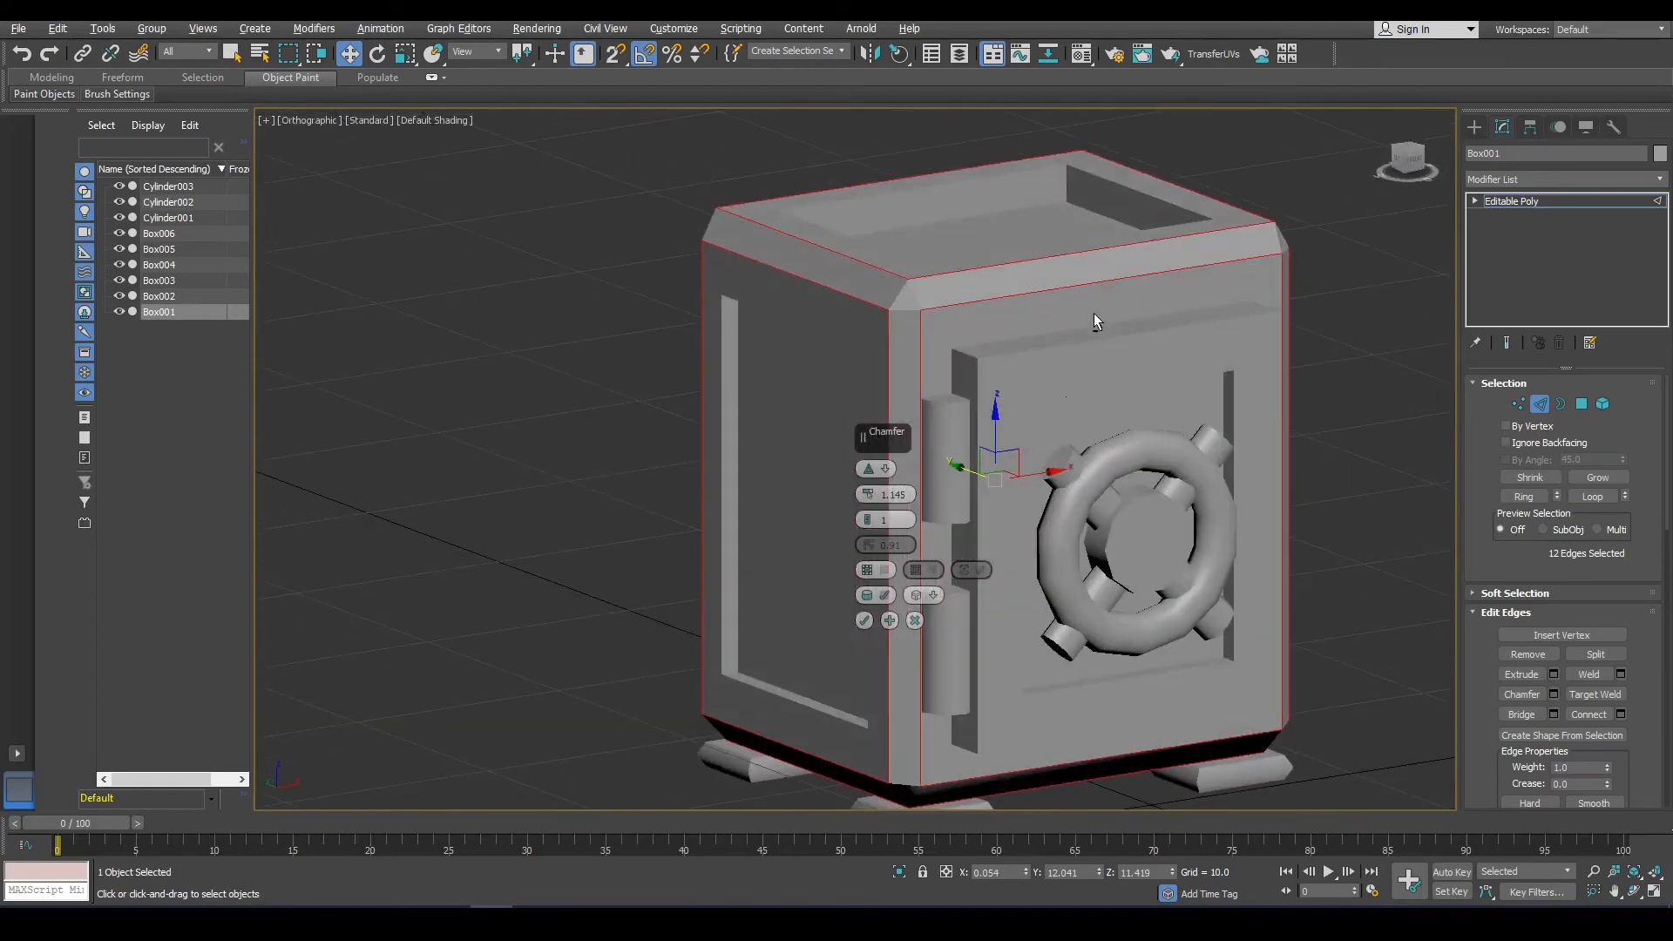
{"action": "left_click_drag", "start_coordinate": [872, 495], "coordinate": [874, 501]}
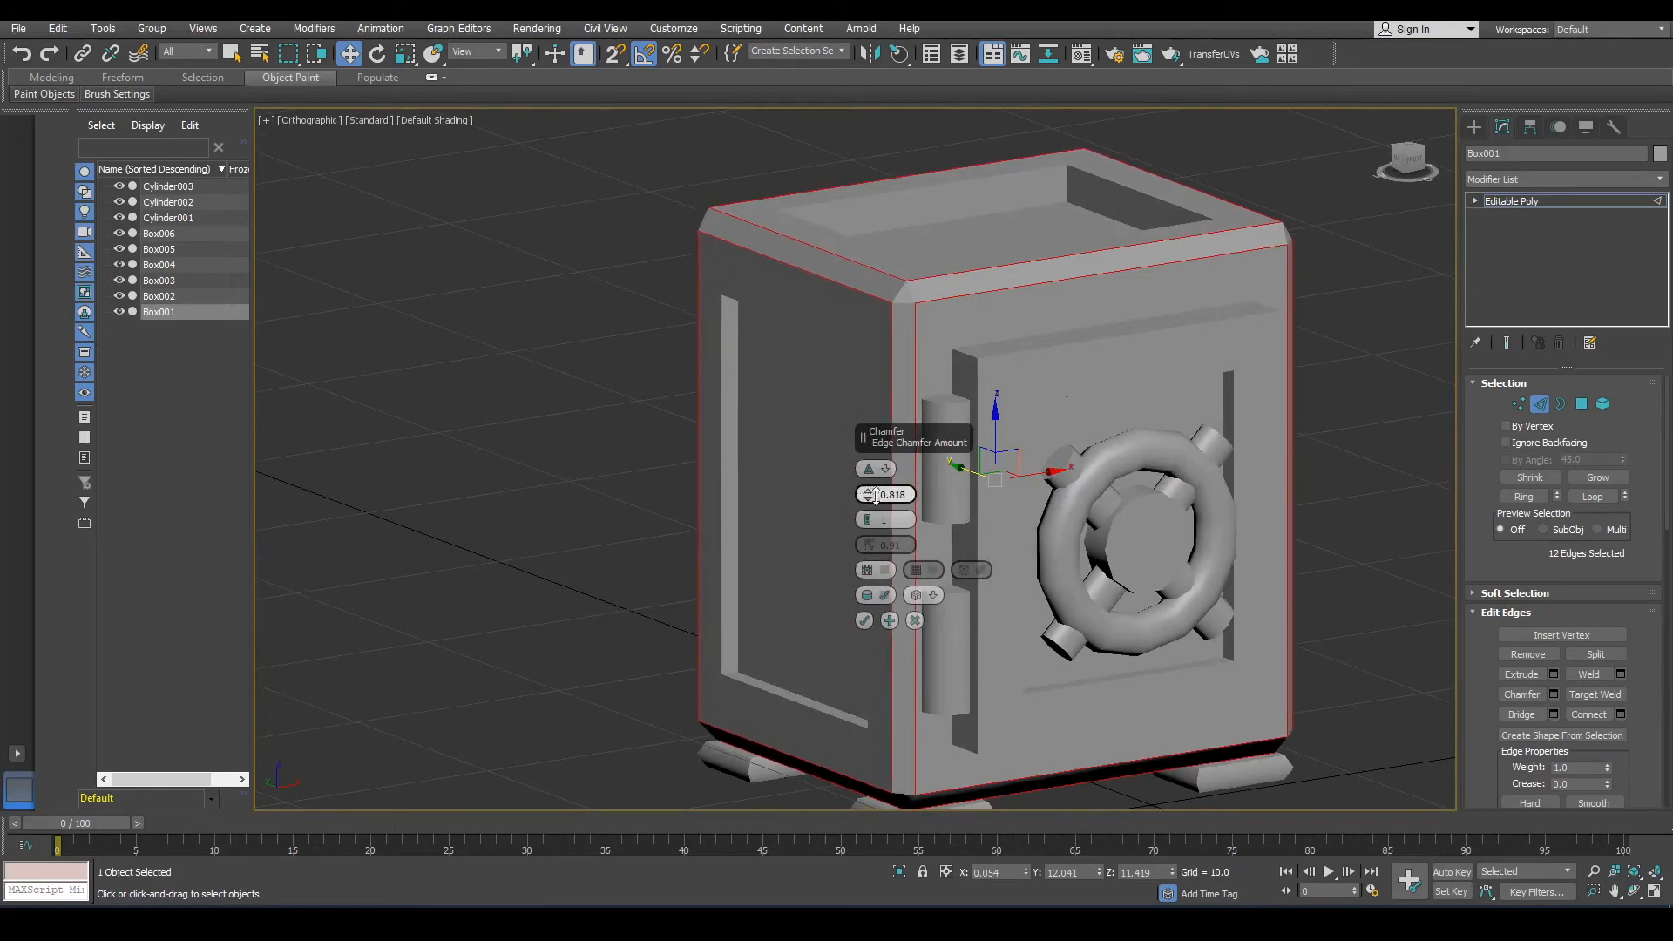
{"action": "left_click", "coordinate": [864, 622]}
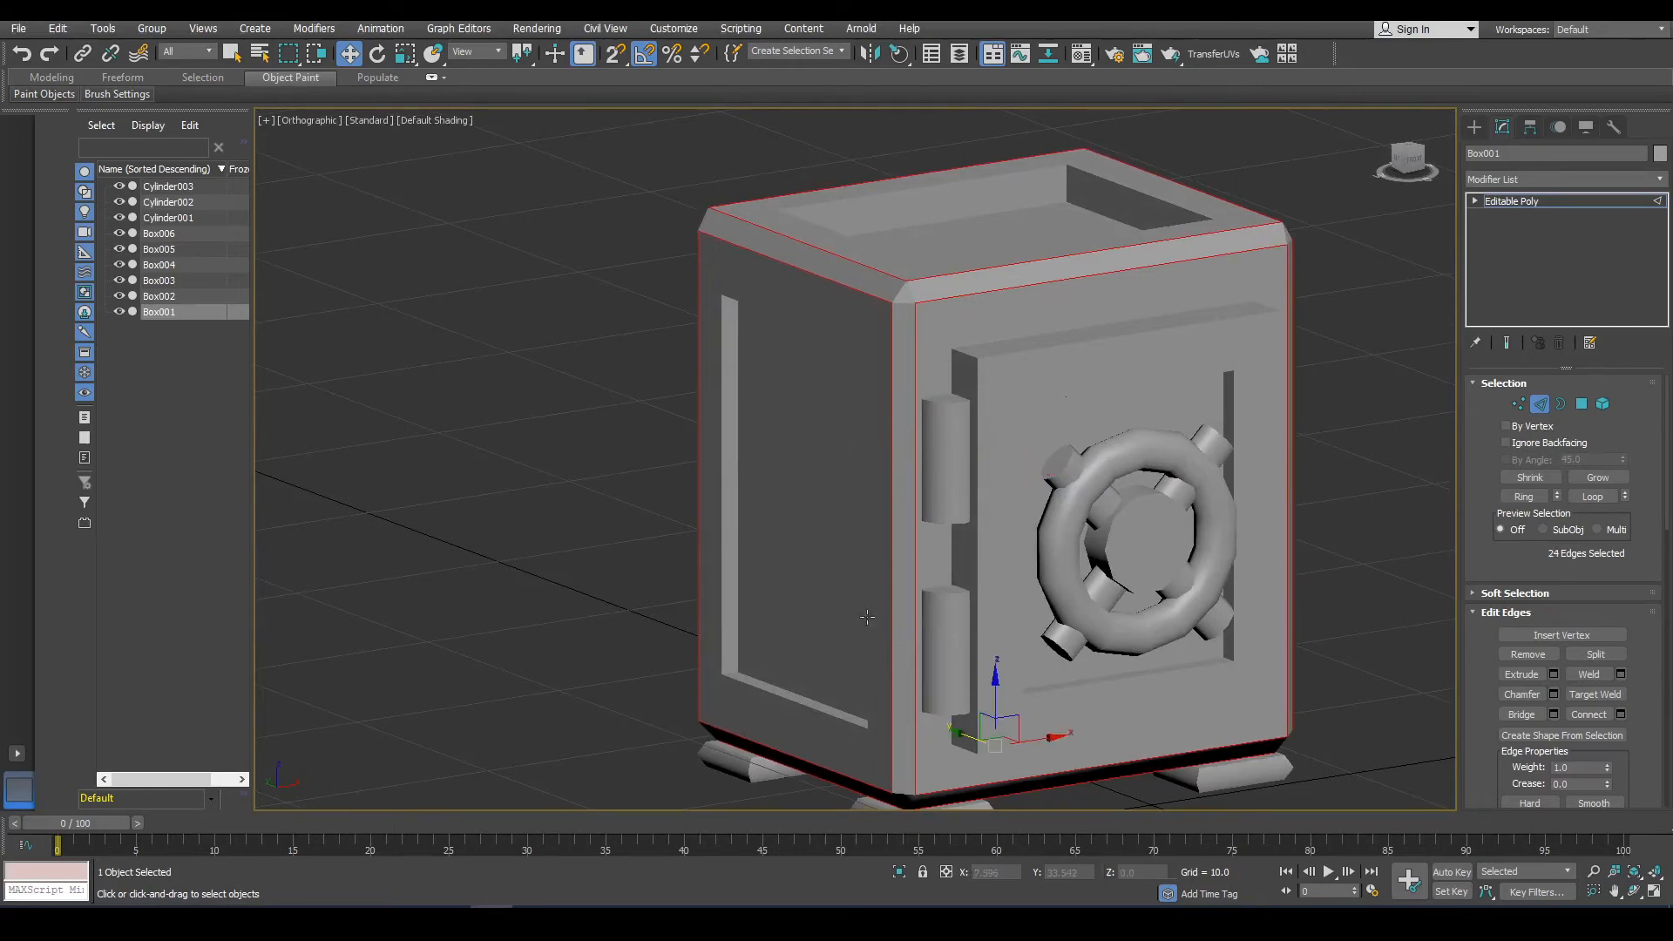
Select the inner edges of the recessed panels on the cabinet body's sides at edge level.
{"action": "middle_click_drag", "start_coordinate": [872, 626], "coordinate": [1263, 301], "text": "alt"}
{"action": "left_click", "coordinate": [1262, 282]}
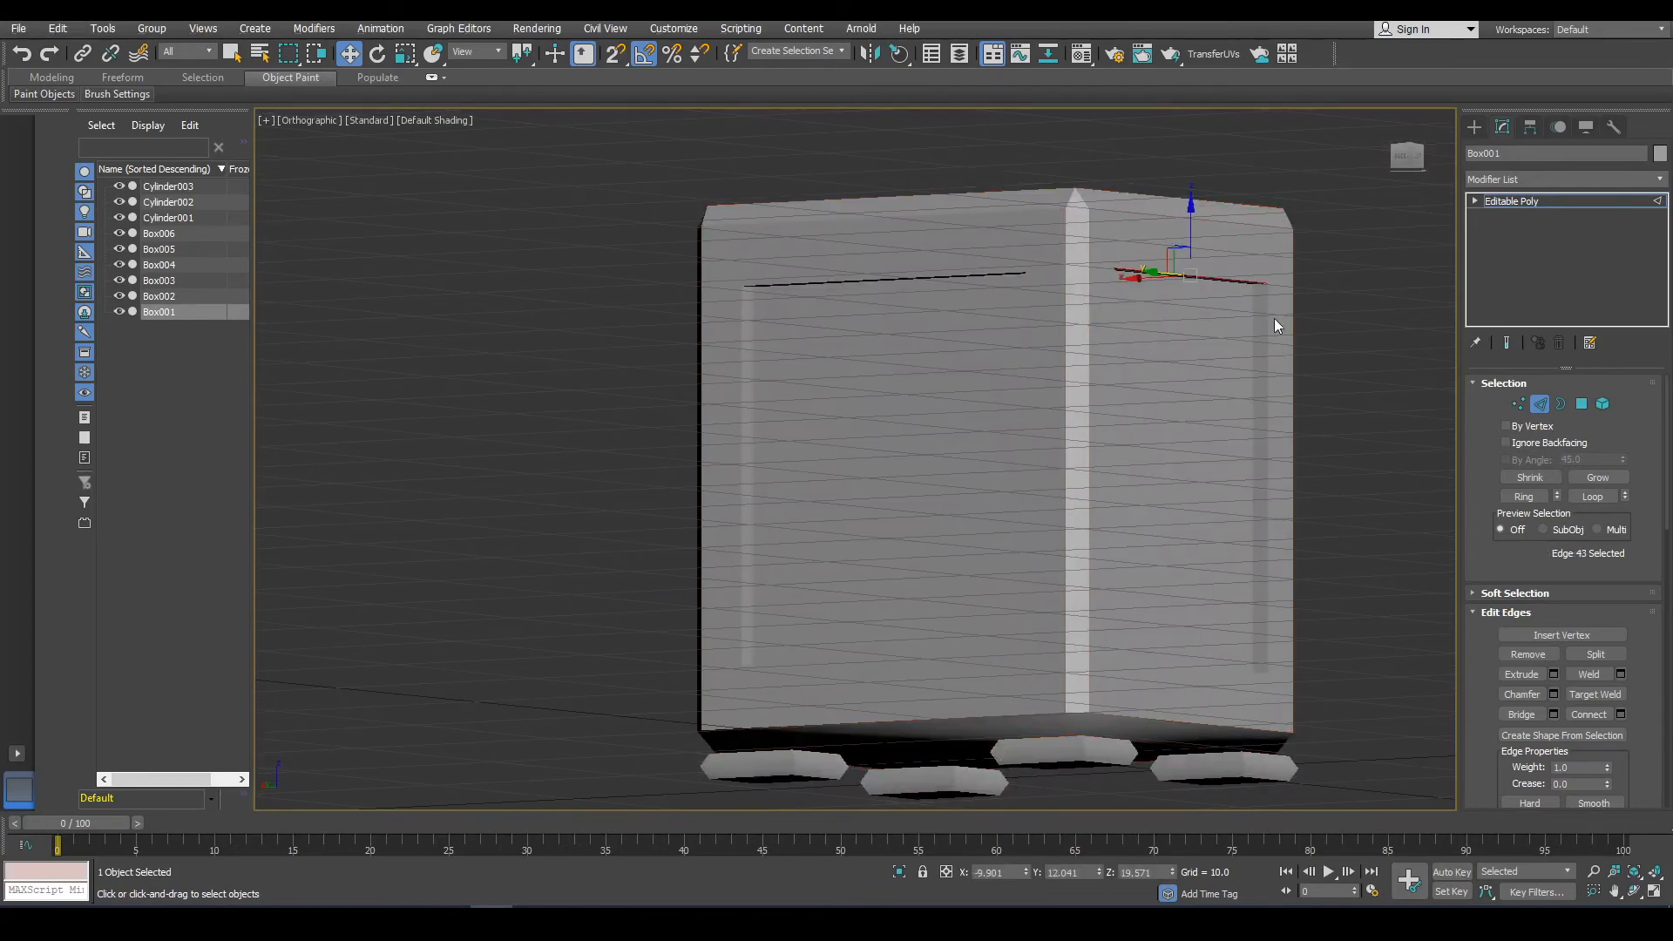
{"action": "left_click", "coordinate": [1274, 324], "text": "ctrl"}
{"action": "middle_click_drag", "start_coordinate": [1274, 324], "coordinate": [950, 447], "text": "alt"}
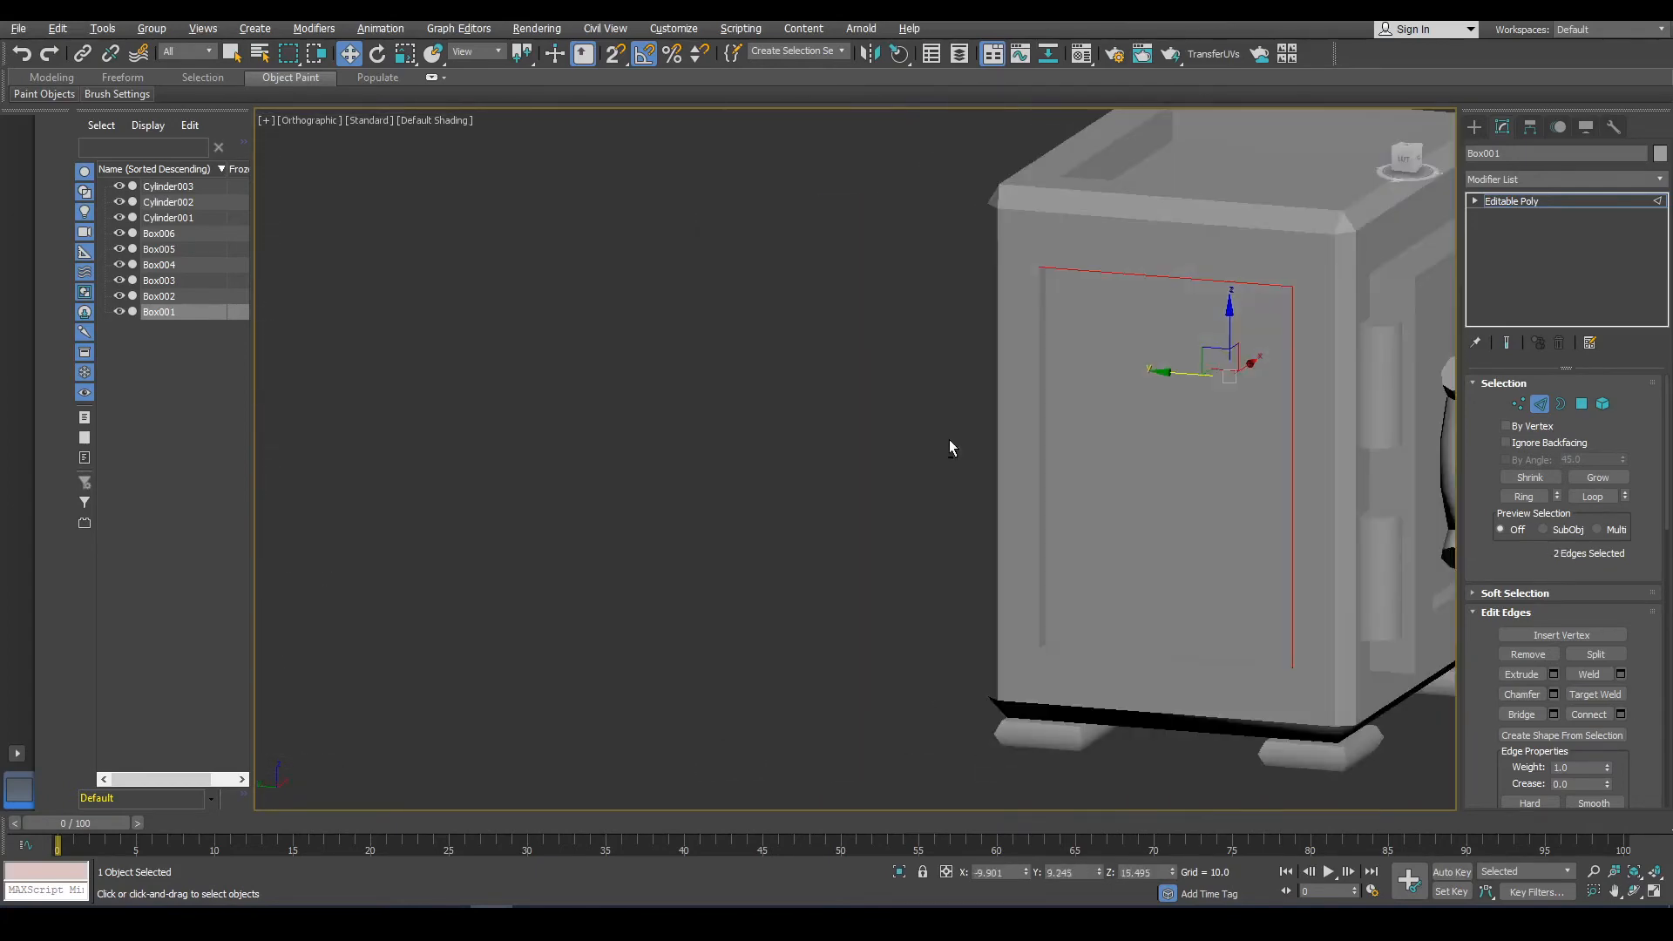
{"action": "left_click", "coordinate": [1040, 448], "text": "ctrl"}
{"action": "left_click", "coordinate": [1055, 649], "text": "ctrl"}
{"action": "middle_click_drag", "start_coordinate": [1055, 649], "coordinate": [1296, 648], "text": "alt"}
{"action": "scroll", "coordinate": [886, 338], "scroll_direction": "down", "scroll_amount": 5}
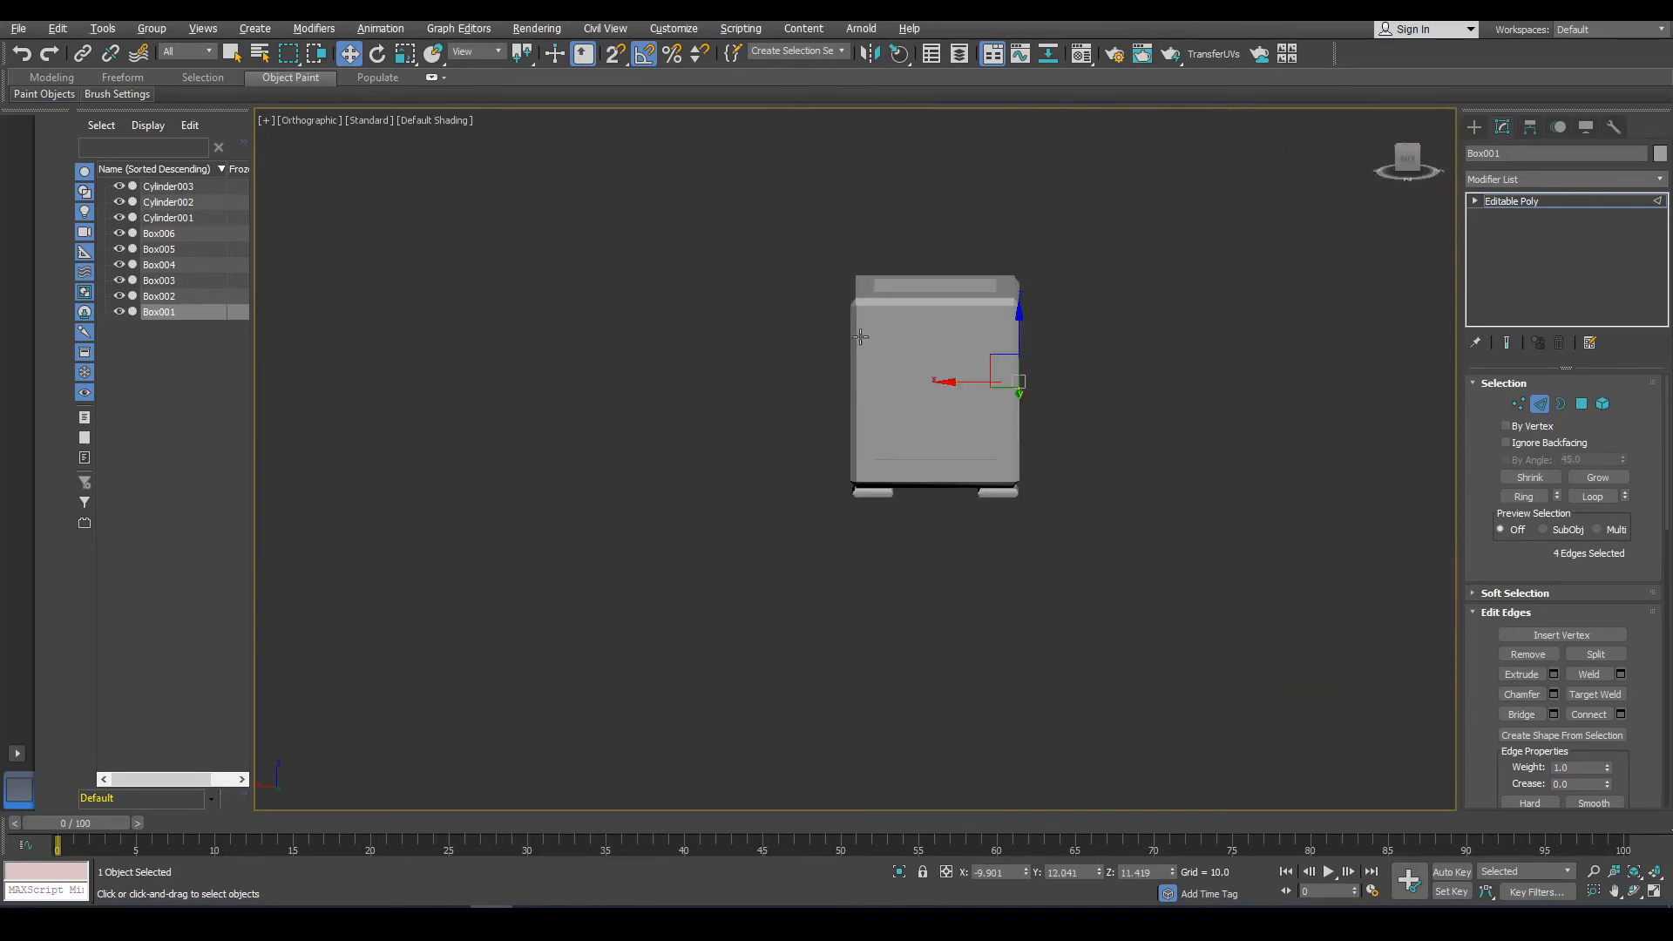
{"action": "middle_click_drag", "start_coordinate": [860, 336], "coordinate": [795, 280], "text": "alt"}
{"action": "scroll", "coordinate": [915, 398], "scroll_direction": "up", "scroll_amount": 5}
{"action": "left_click", "coordinate": [890, 389], "text": "ctrl"}
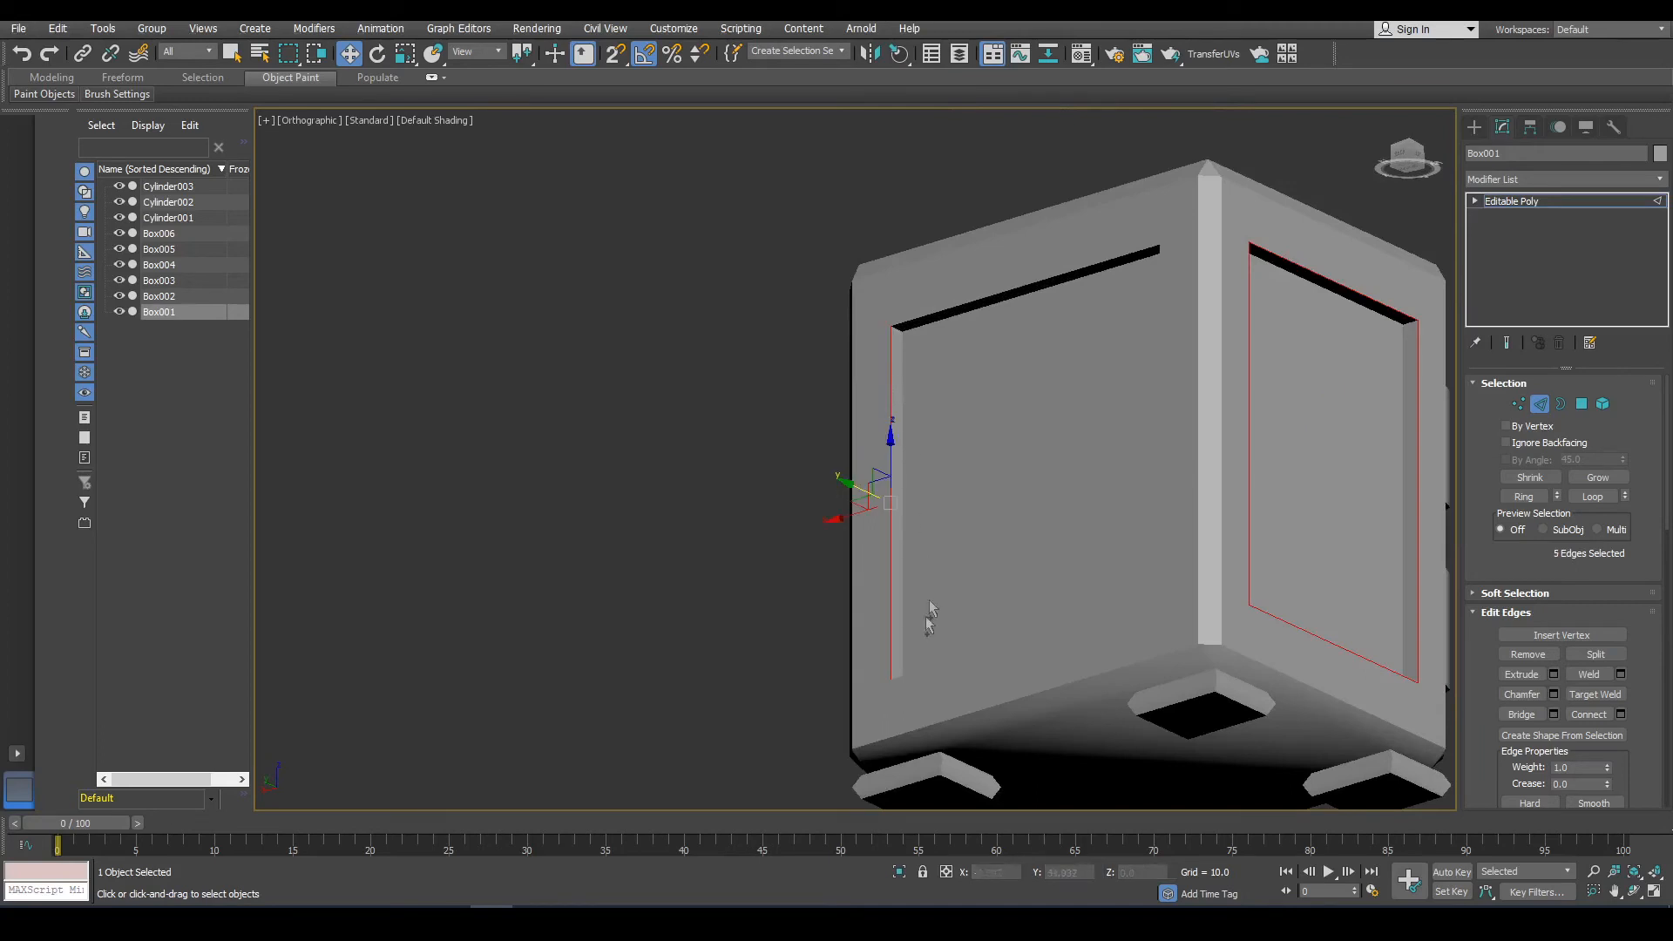
{"action": "left_click", "coordinate": [901, 680], "text": "ctrl"}
{"action": "middle_click_drag", "start_coordinate": [1059, 602], "coordinate": [1158, 641], "text": "alt"}
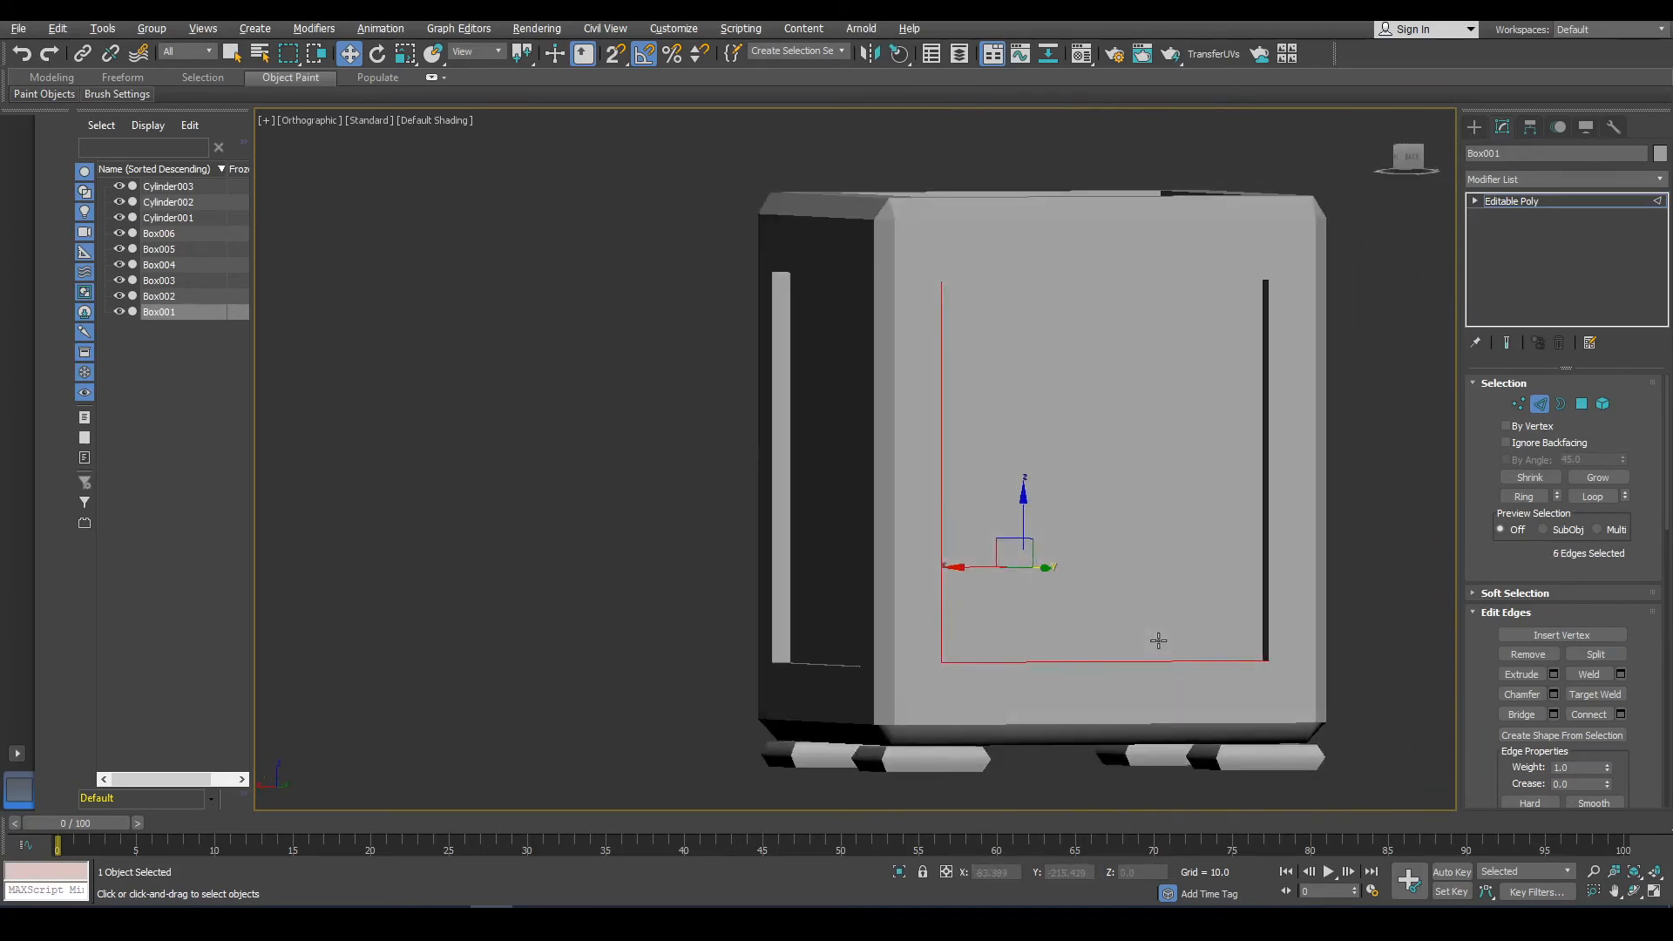
{"action": "middle_click_drag", "start_coordinate": [1305, 557], "coordinate": [1253, 460], "text": "alt"}
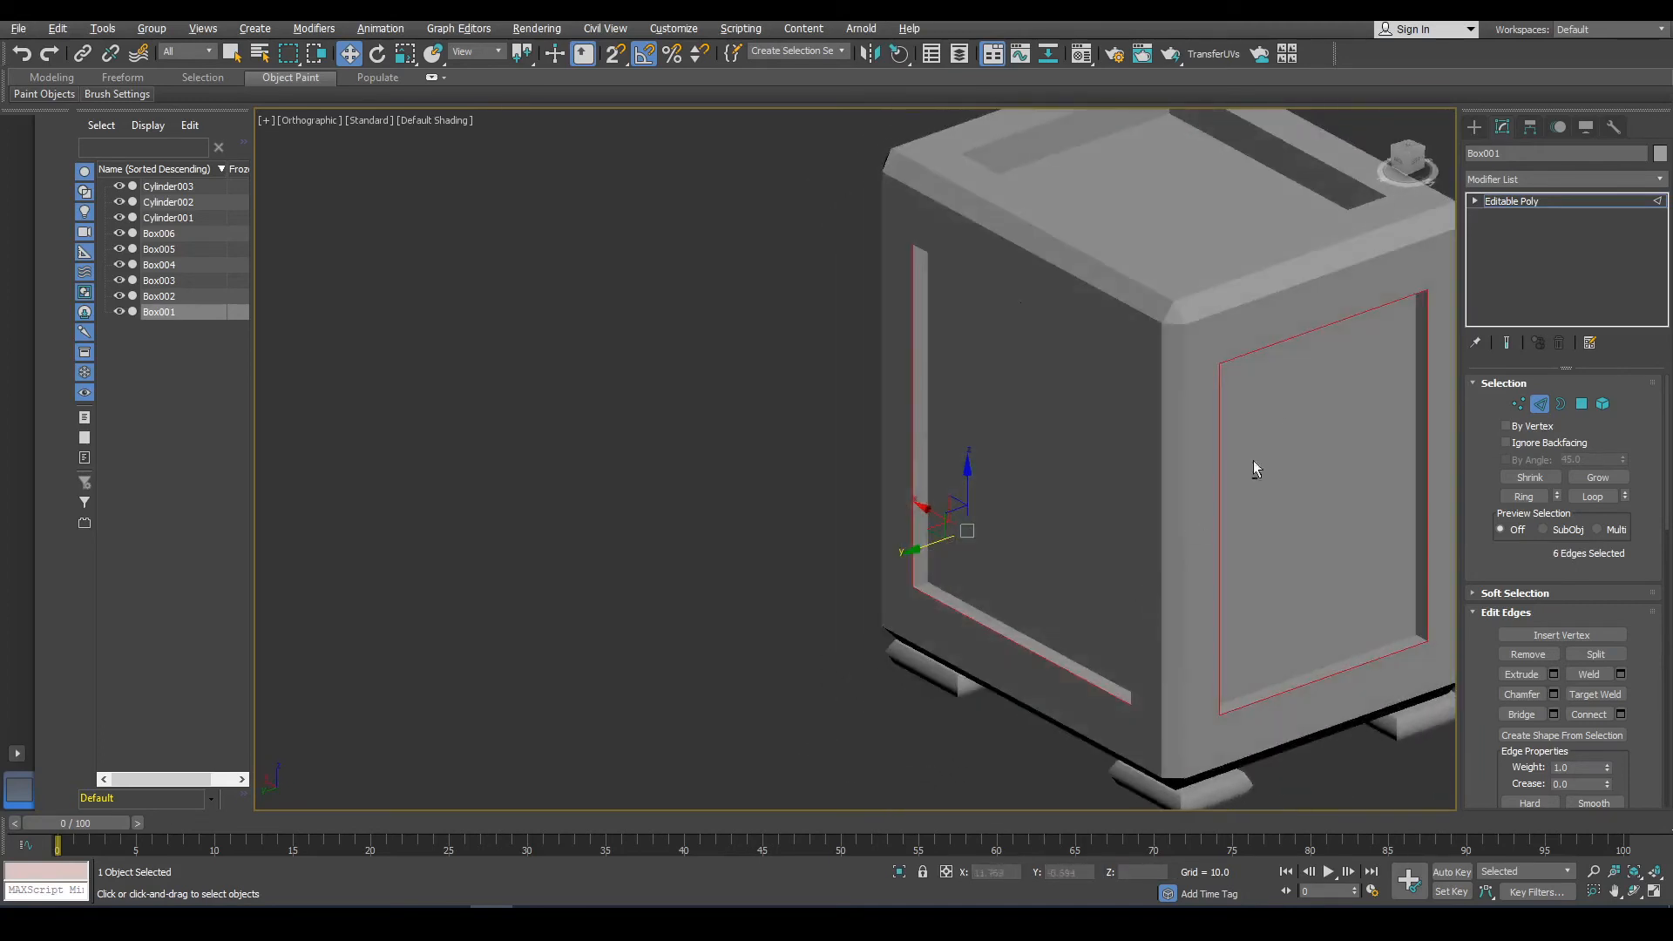
{"action": "middle_click_drag", "start_coordinate": [1353, 343], "coordinate": [1045, 332], "text": "alt"}
{"action": "scroll", "coordinate": [1051, 357], "scroll_direction": "up", "scroll_amount": 2}
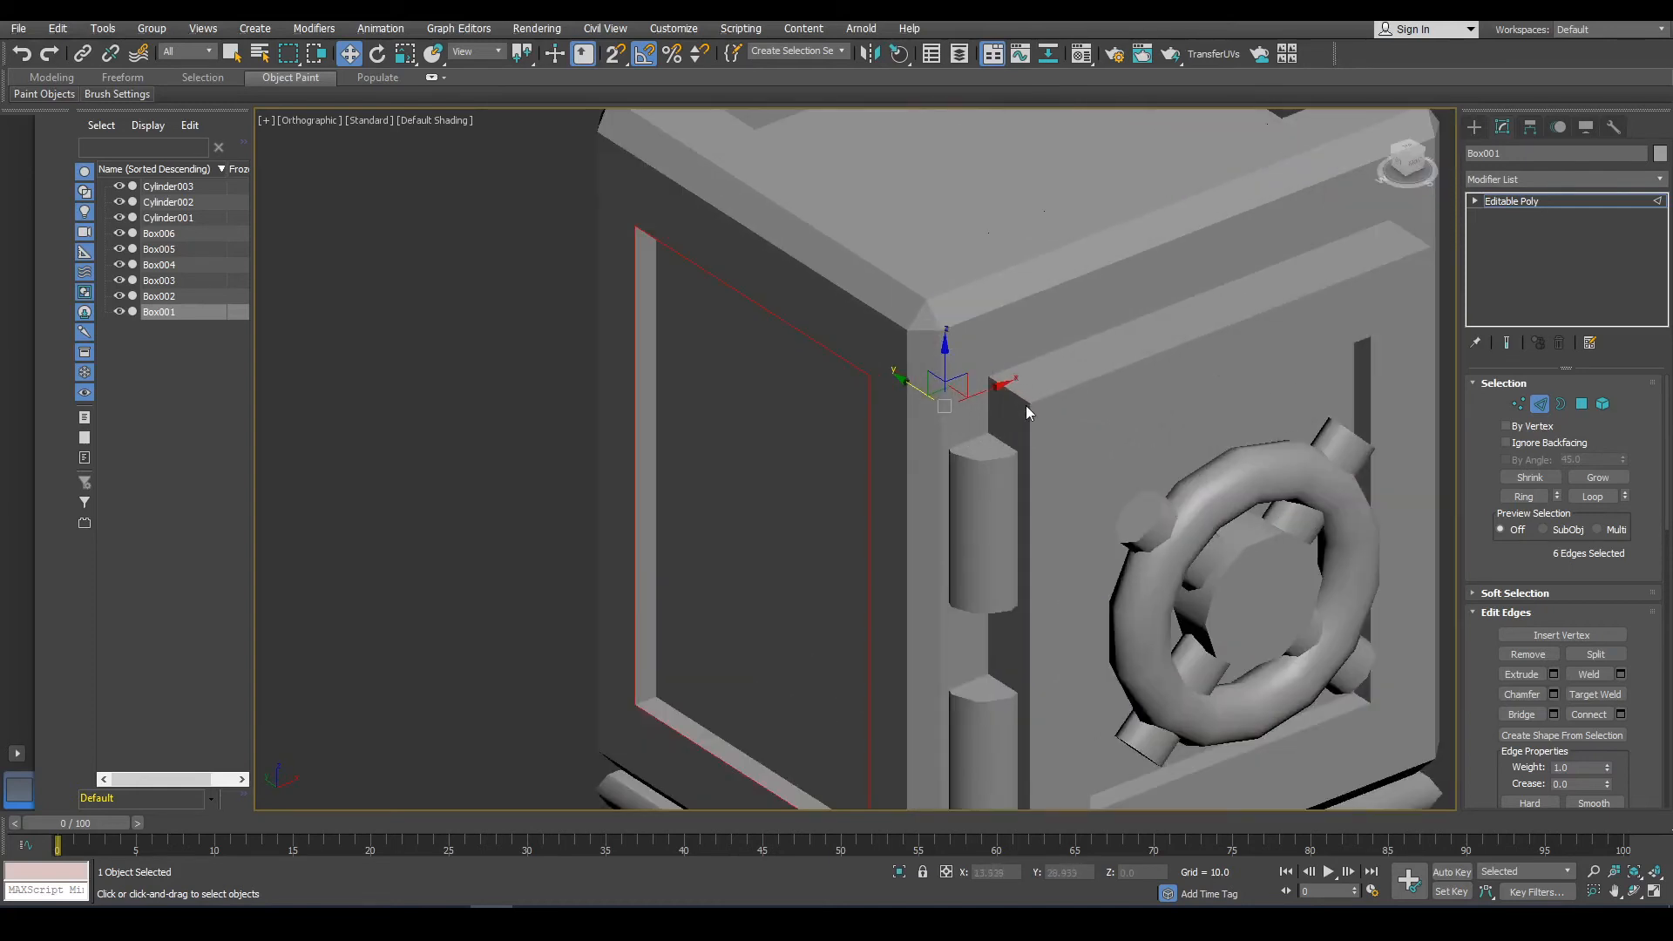
Select the door object and, at edge level, pick its eight outer front edges.
{"action": "left_click", "coordinate": [1026, 405]}
{"action": "left_click", "coordinate": [1540, 406]}
{"action": "left_click", "coordinate": [1080, 430]}
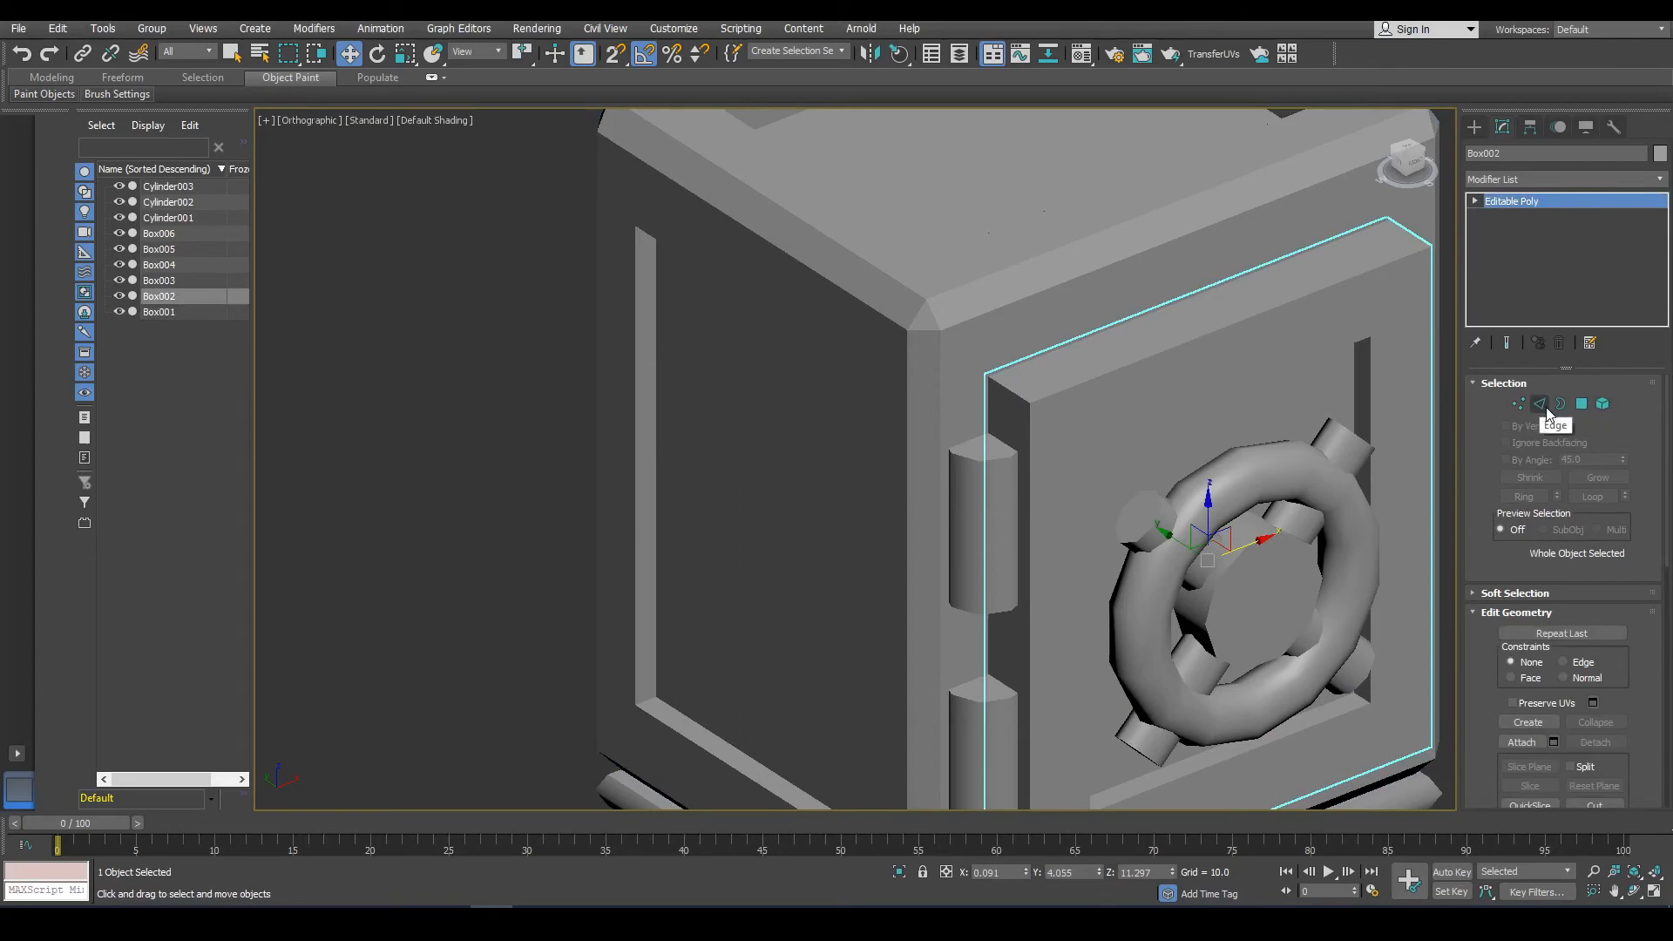
{"action": "left_click", "coordinate": [1541, 405]}
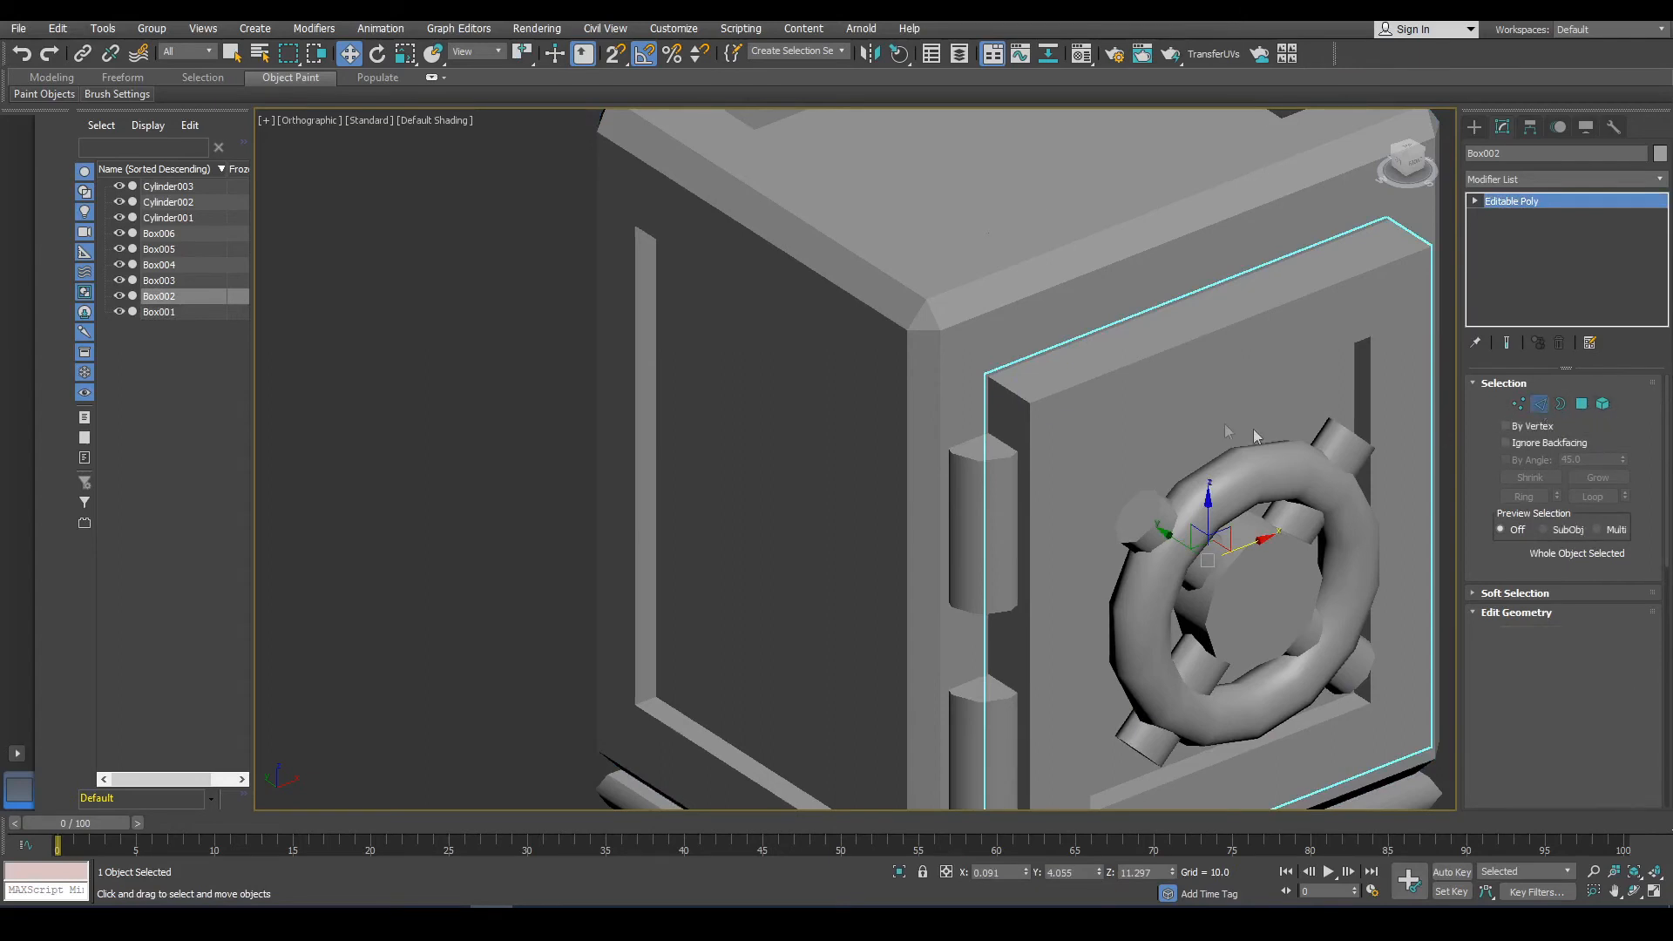
{"action": "left_click", "coordinate": [1022, 408]}
{"action": "left_click", "coordinate": [1029, 419], "text": "ctrl"}
{"action": "left_click", "coordinate": [1049, 397], "text": "ctrl"}
{"action": "middle_click_drag", "start_coordinate": [1137, 456], "coordinate": [1148, 136]}
{"action": "left_click", "coordinate": [1025, 576], "text": "ctrl"}
{"action": "left_click", "coordinate": [1082, 568], "text": "ctrl"}
{"action": "scroll", "coordinate": [1084, 564], "scroll_direction": "down", "scroll_amount": 2}
{"action": "middle_click_drag", "start_coordinate": [1212, 450], "coordinate": [1080, 410], "text": "alt"}
{"action": "middle_click_drag", "start_coordinate": [1120, 387], "coordinate": [986, 422]}
{"action": "left_click", "coordinate": [1191, 290], "text": "ctrl"}
{"action": "middle_click_drag", "start_coordinate": [1191, 291], "coordinate": [1194, 328], "text": "alt"}
{"action": "middle_click_drag", "start_coordinate": [1142, 426], "coordinate": [1389, 687], "text": "alt"}
{"action": "left_click", "coordinate": [1193, 306], "text": "ctrl"}
{"action": "left_click", "coordinate": [1185, 557], "text": "ctrl"}
Try a chamfer of 0.372 with one segment on the door's outer edges in wireframe view, then cancel it.
{"action": "left_click", "coordinate": [1555, 692]}
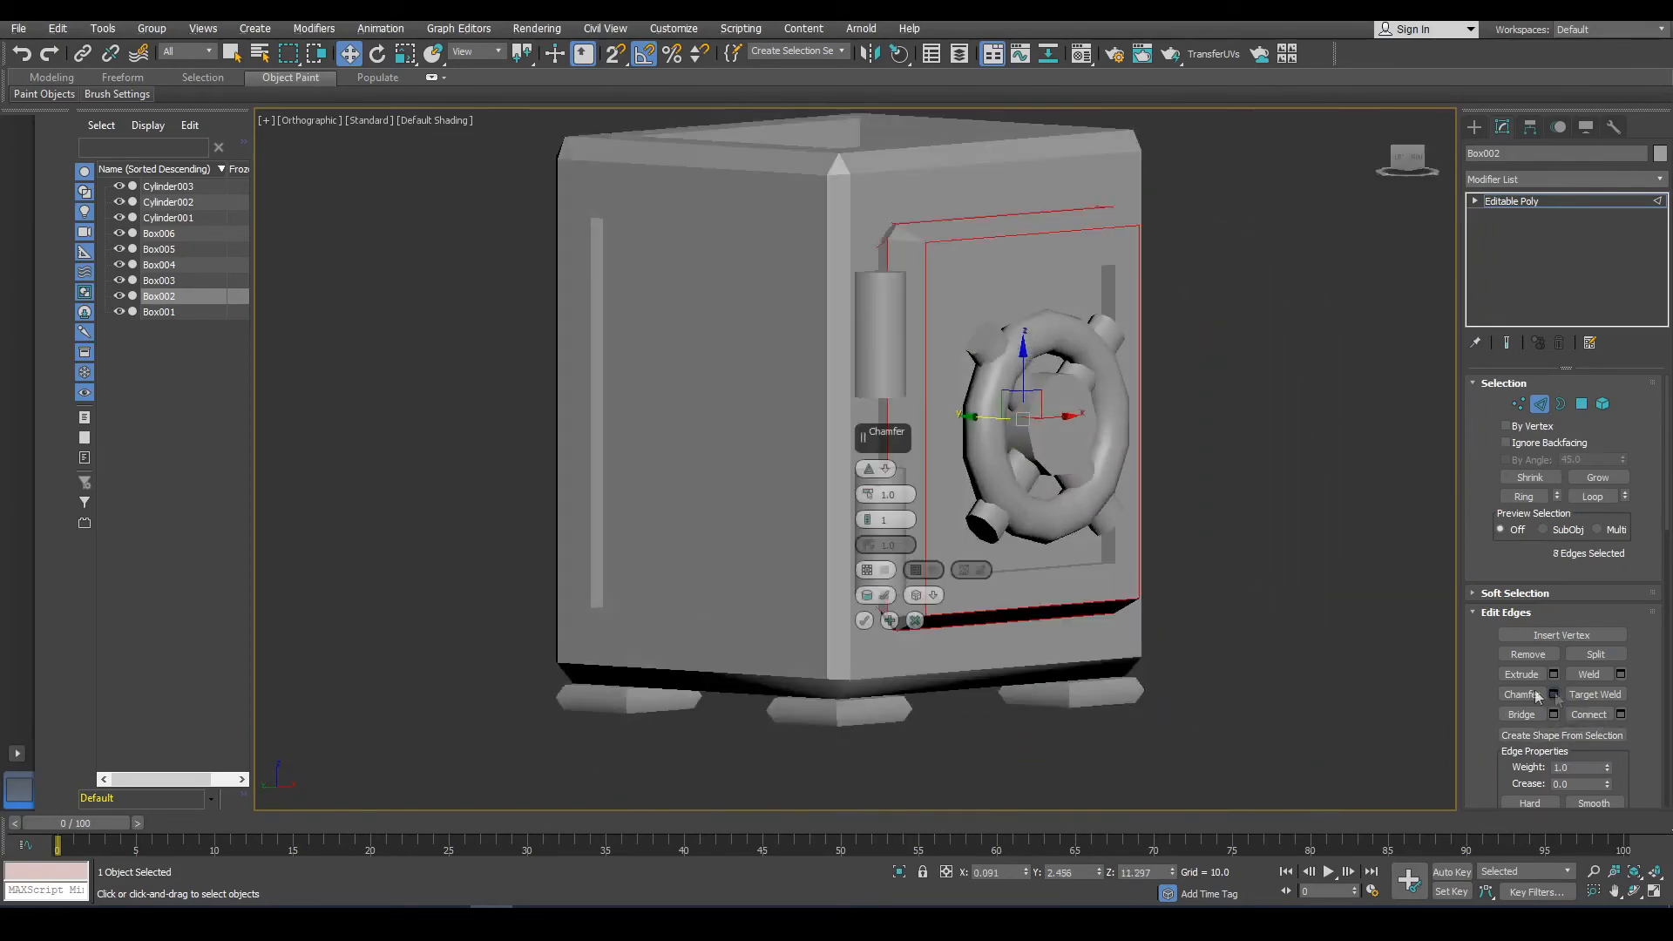
{"action": "middle_click_drag", "start_coordinate": [1243, 420], "coordinate": [1083, 383], "text": "alt"}
{"action": "scroll", "coordinate": [1107, 401], "scroll_direction": "up", "scroll_amount": 2}
{"action": "left_click", "coordinate": [881, 520]}
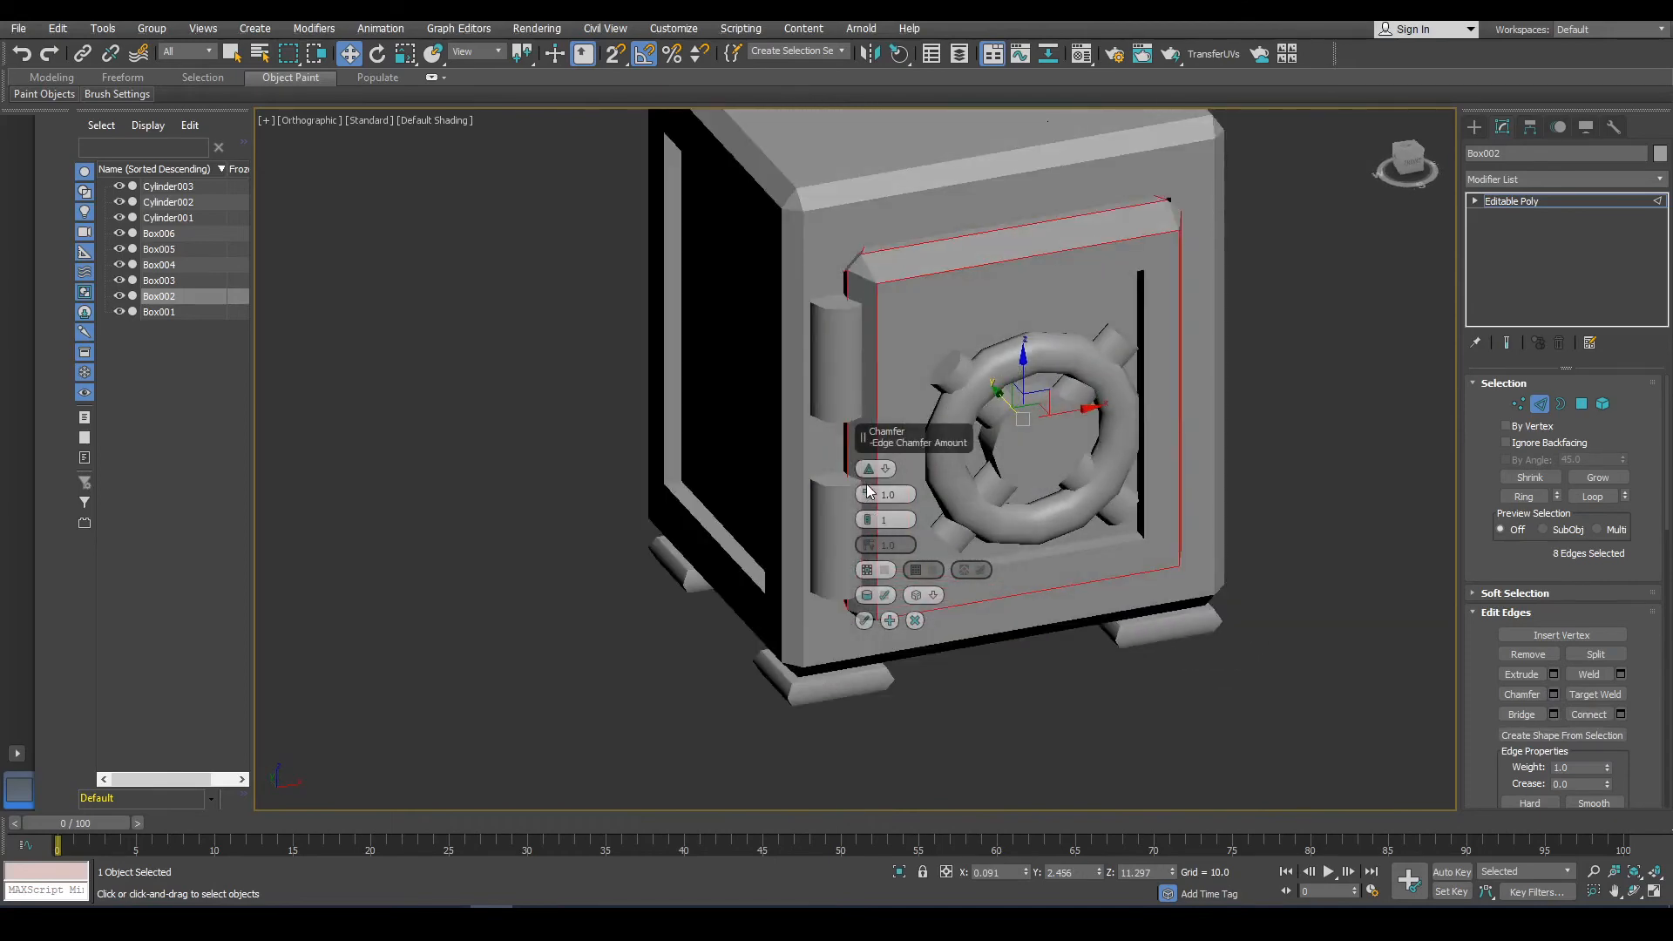
{"action": "key", "text": "F3"}
{"action": "scroll", "coordinate": [899, 266], "scroll_direction": "up", "scroll_amount": 2}
{"action": "middle_click_drag", "start_coordinate": [919, 311], "coordinate": [1004, 279], "text": "alt"}
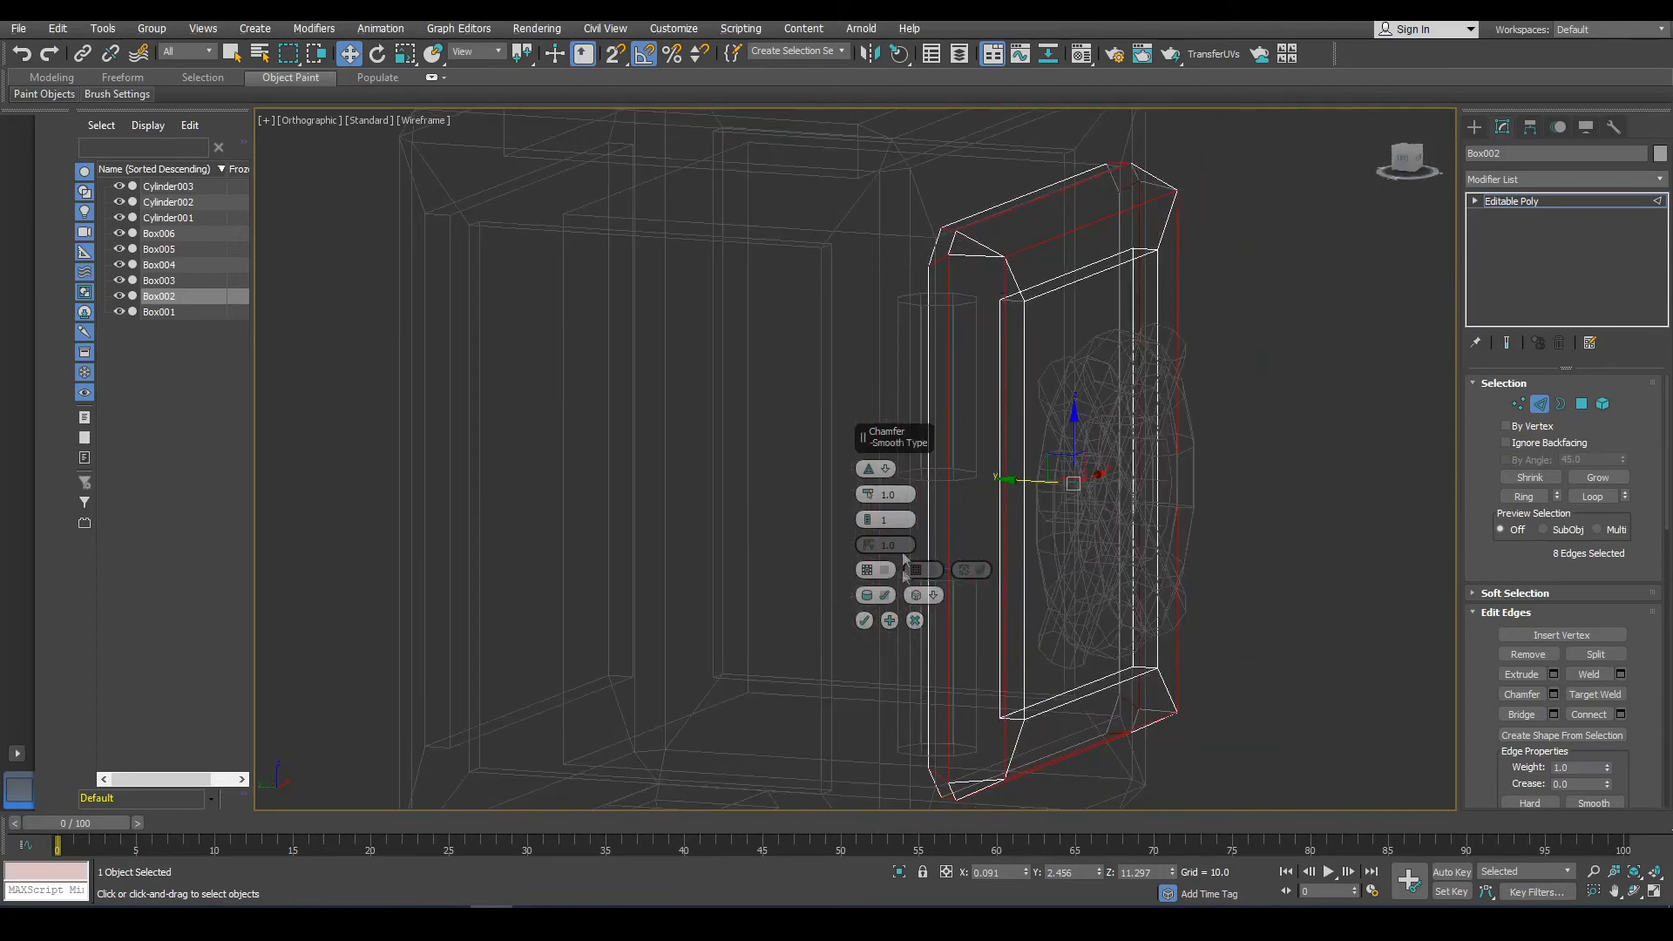
{"action": "left_click_drag", "start_coordinate": [871, 511], "coordinate": [871, 508]}
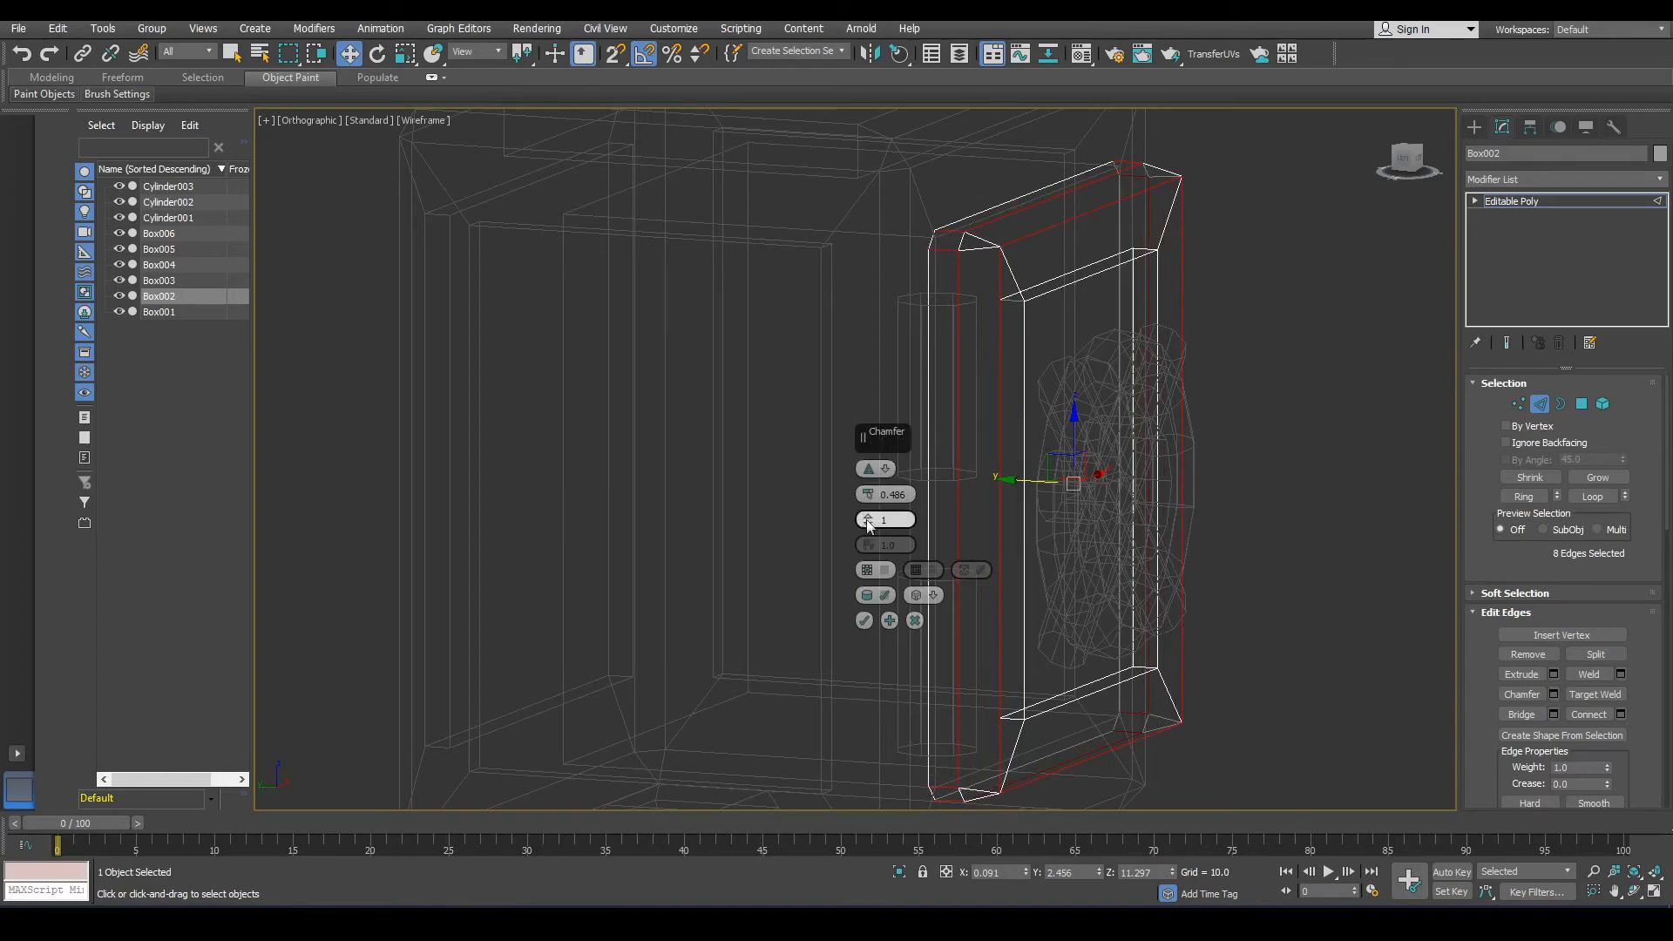
{"action": "left_click", "coordinate": [867, 520]}
{"action": "left_click", "coordinate": [867, 524]}
{"action": "middle_click_drag", "start_coordinate": [1105, 412], "coordinate": [1173, 414], "text": "alt"}
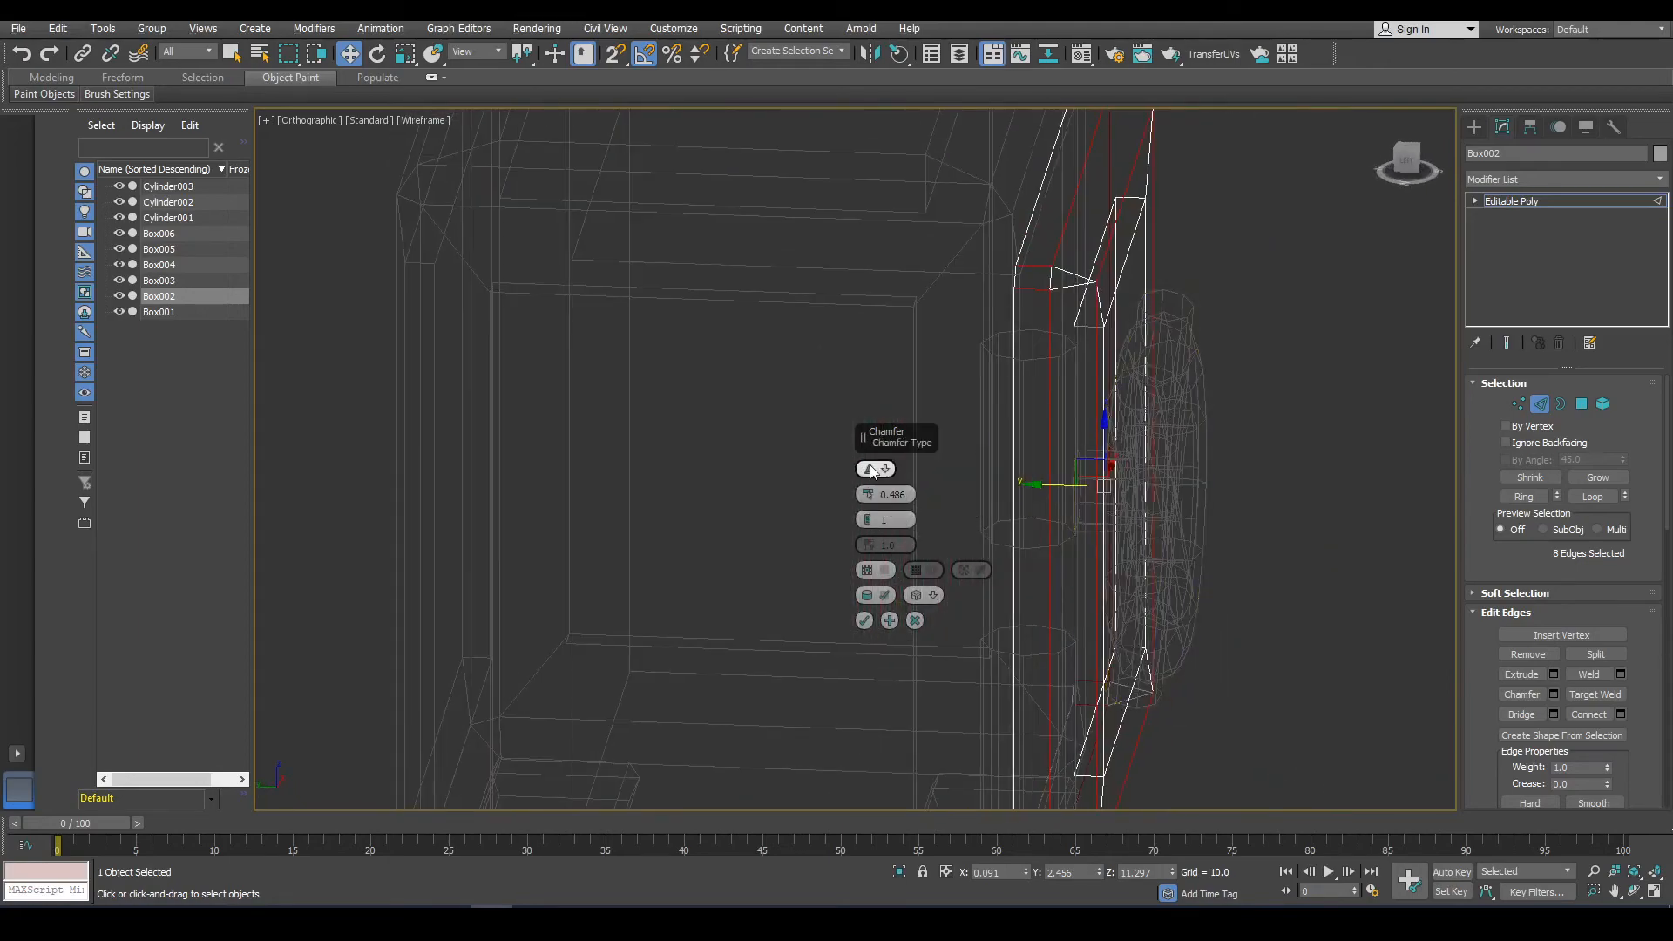
{"action": "middle_click_drag", "start_coordinate": [1050, 396], "coordinate": [1055, 331], "text": "alt"}
{"action": "left_click_drag", "start_coordinate": [868, 493], "coordinate": [869, 495]}
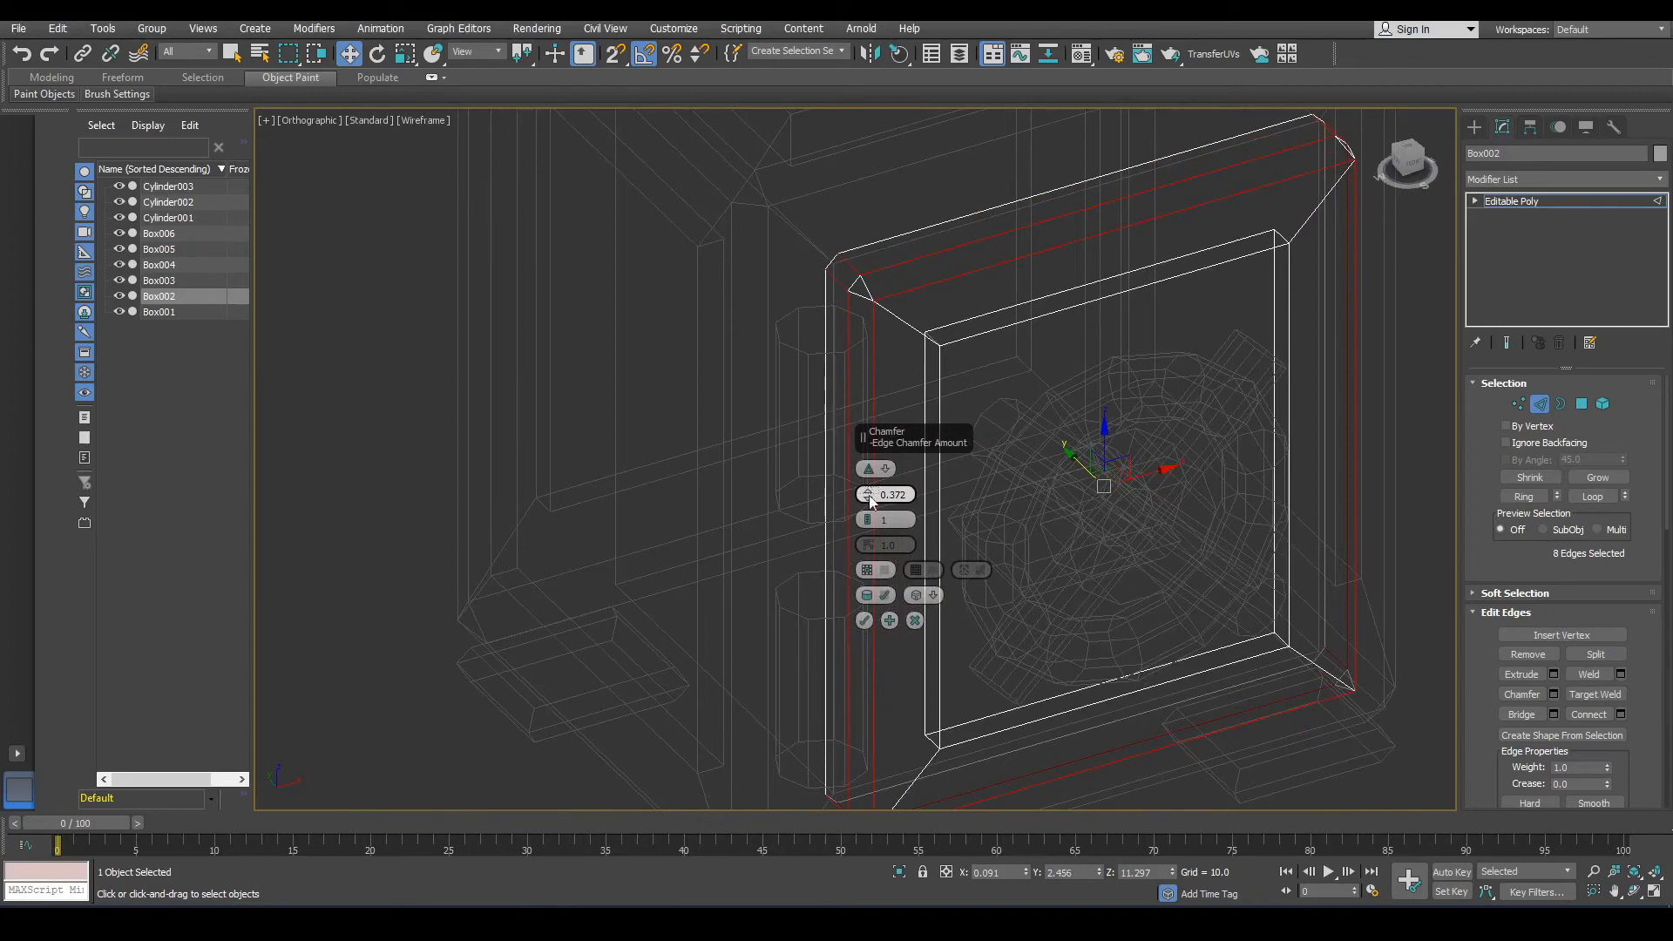
{"action": "left_click", "coordinate": [914, 621]}
Select four edges along the door's frame and chamfer them by 0.889.
{"action": "scroll", "coordinate": [953, 292], "scroll_direction": "down", "scroll_amount": 5}
{"action": "middle_click_drag", "start_coordinate": [991, 286], "coordinate": [922, 263], "text": "alt"}
{"action": "left_click_drag", "start_coordinate": [977, 221], "coordinate": [1019, 515], "text": "ctrl"}
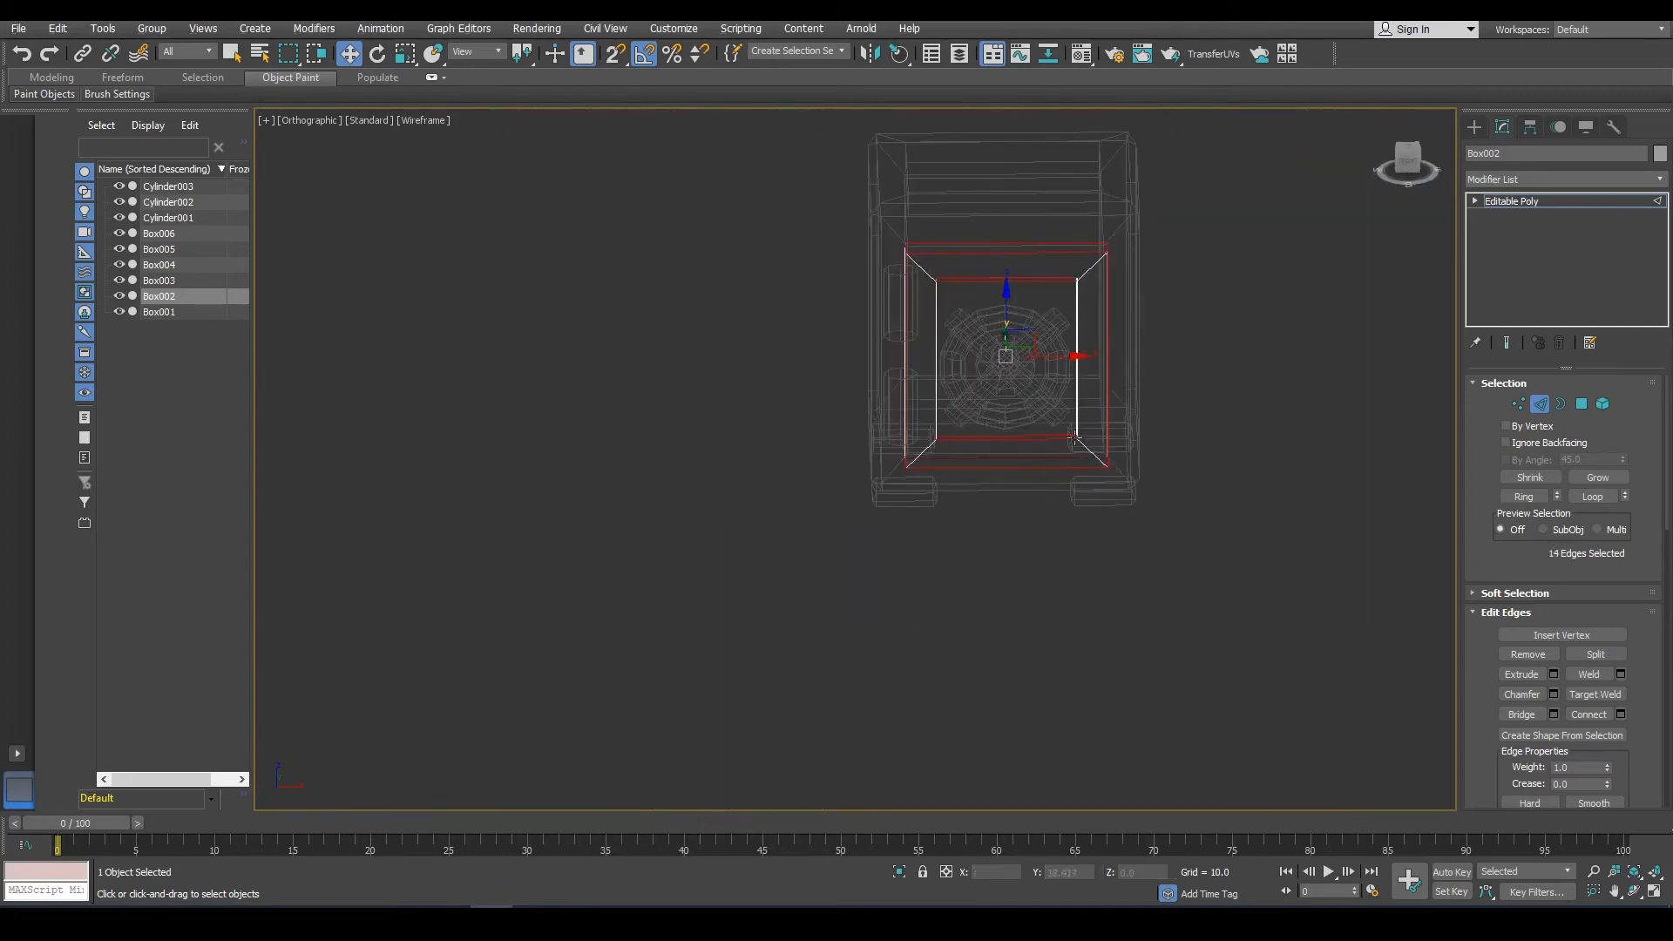
{"action": "left_click_drag", "start_coordinate": [1034, 228], "coordinate": [1042, 231], "text": "alt"}
{"action": "left_click_drag", "start_coordinate": [947, 382], "coordinate": [880, 390], "text": "alt"}
{"action": "middle_click_drag", "start_coordinate": [1011, 401], "coordinate": [1006, 348], "text": "alt"}
{"action": "scroll", "coordinate": [1006, 349], "scroll_direction": "up", "scroll_amount": 3}
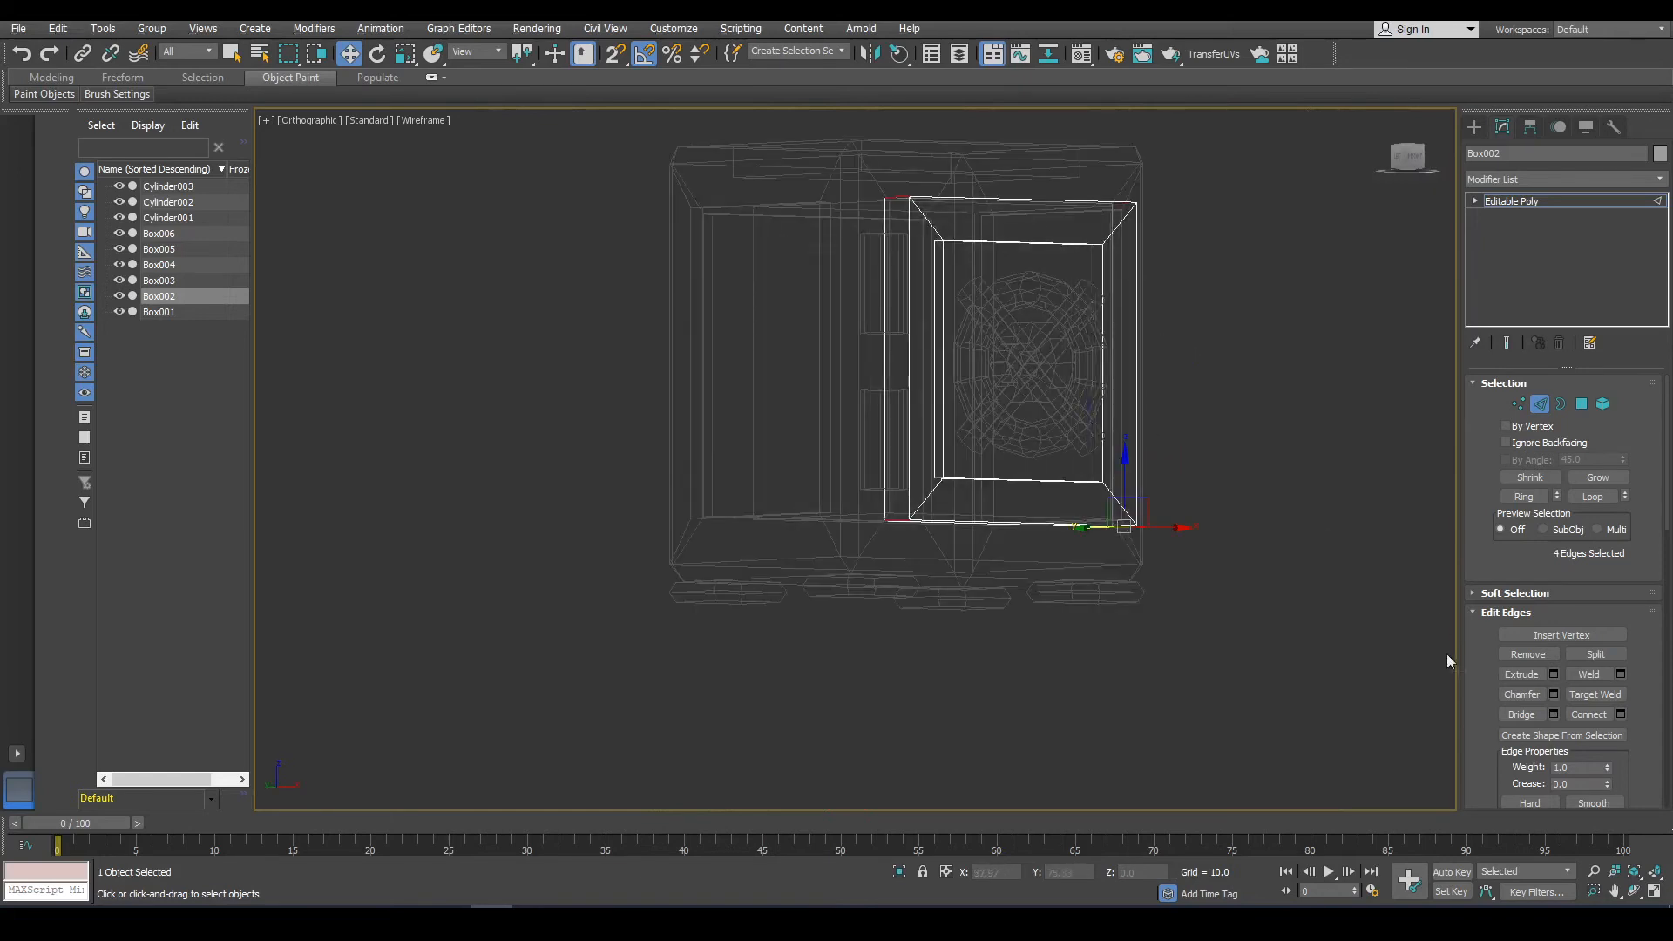
{"action": "left_click", "coordinate": [1554, 696]}
{"action": "scroll", "coordinate": [951, 333], "scroll_direction": "up", "scroll_amount": 2}
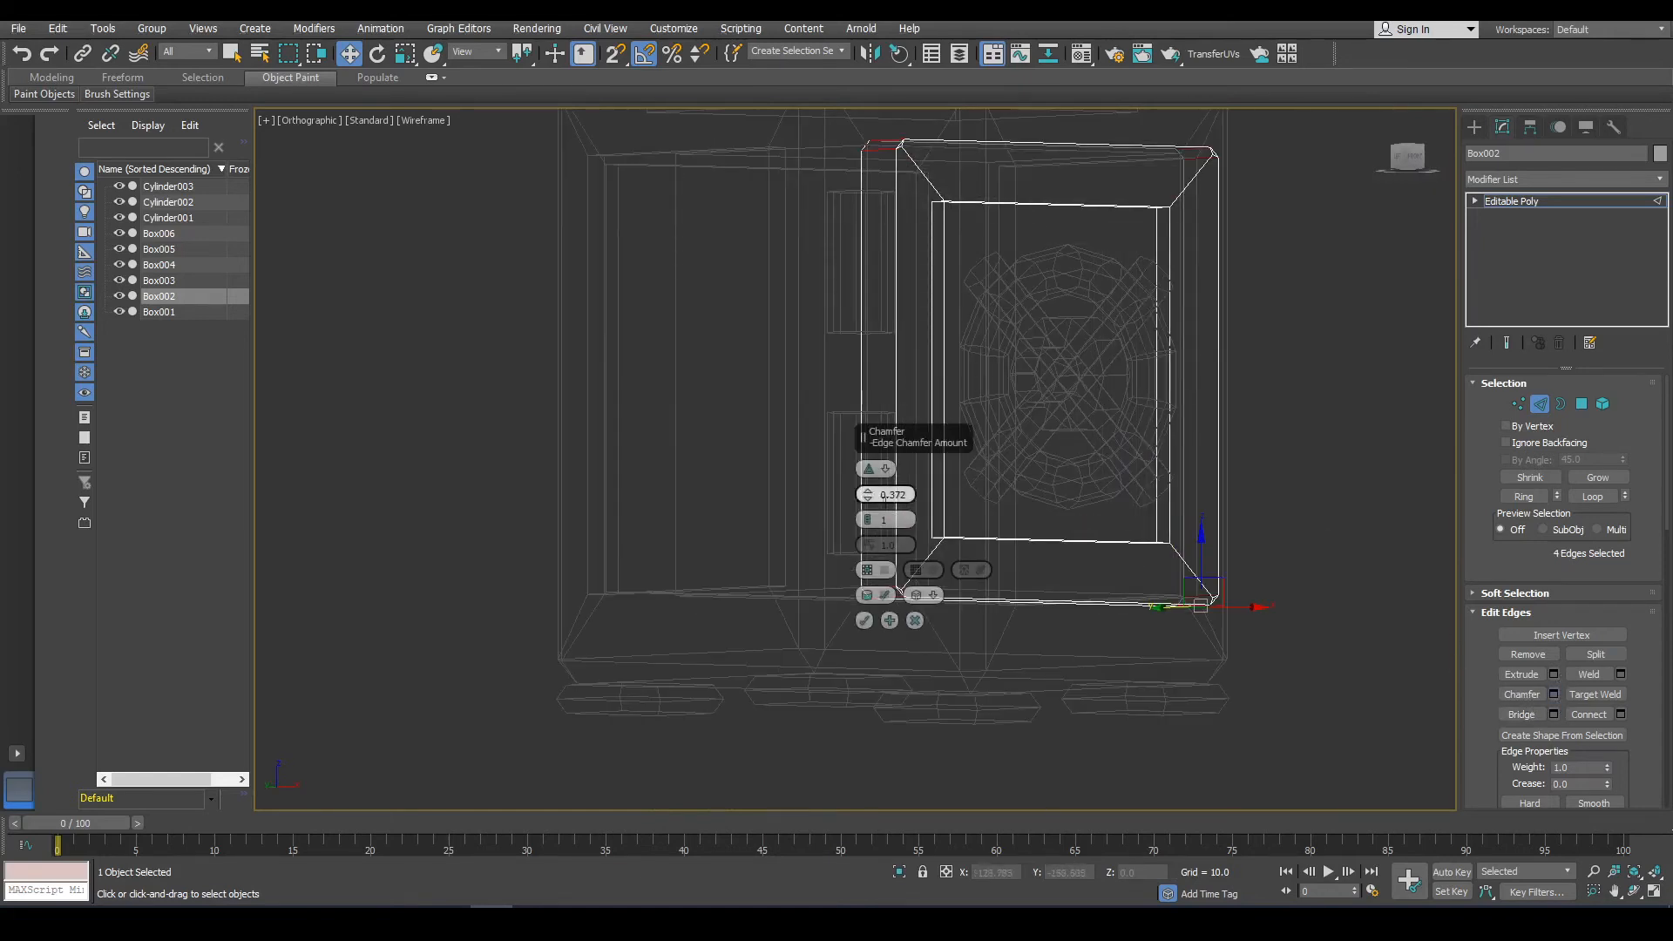
{"action": "left_click_drag", "start_coordinate": [868, 495], "coordinate": [869, 472]}
{"action": "middle_click_drag", "start_coordinate": [970, 307], "coordinate": [1030, 354], "text": "alt"}
{"action": "mouse_move", "coordinate": [868, 489]}
{"action": "left_mouse_down"}
{"action": "mouse_move", "coordinate": [871, 475]}
{"action": "mouse_move", "coordinate": [876, 493]}
{"action": "left_mouse_up"}
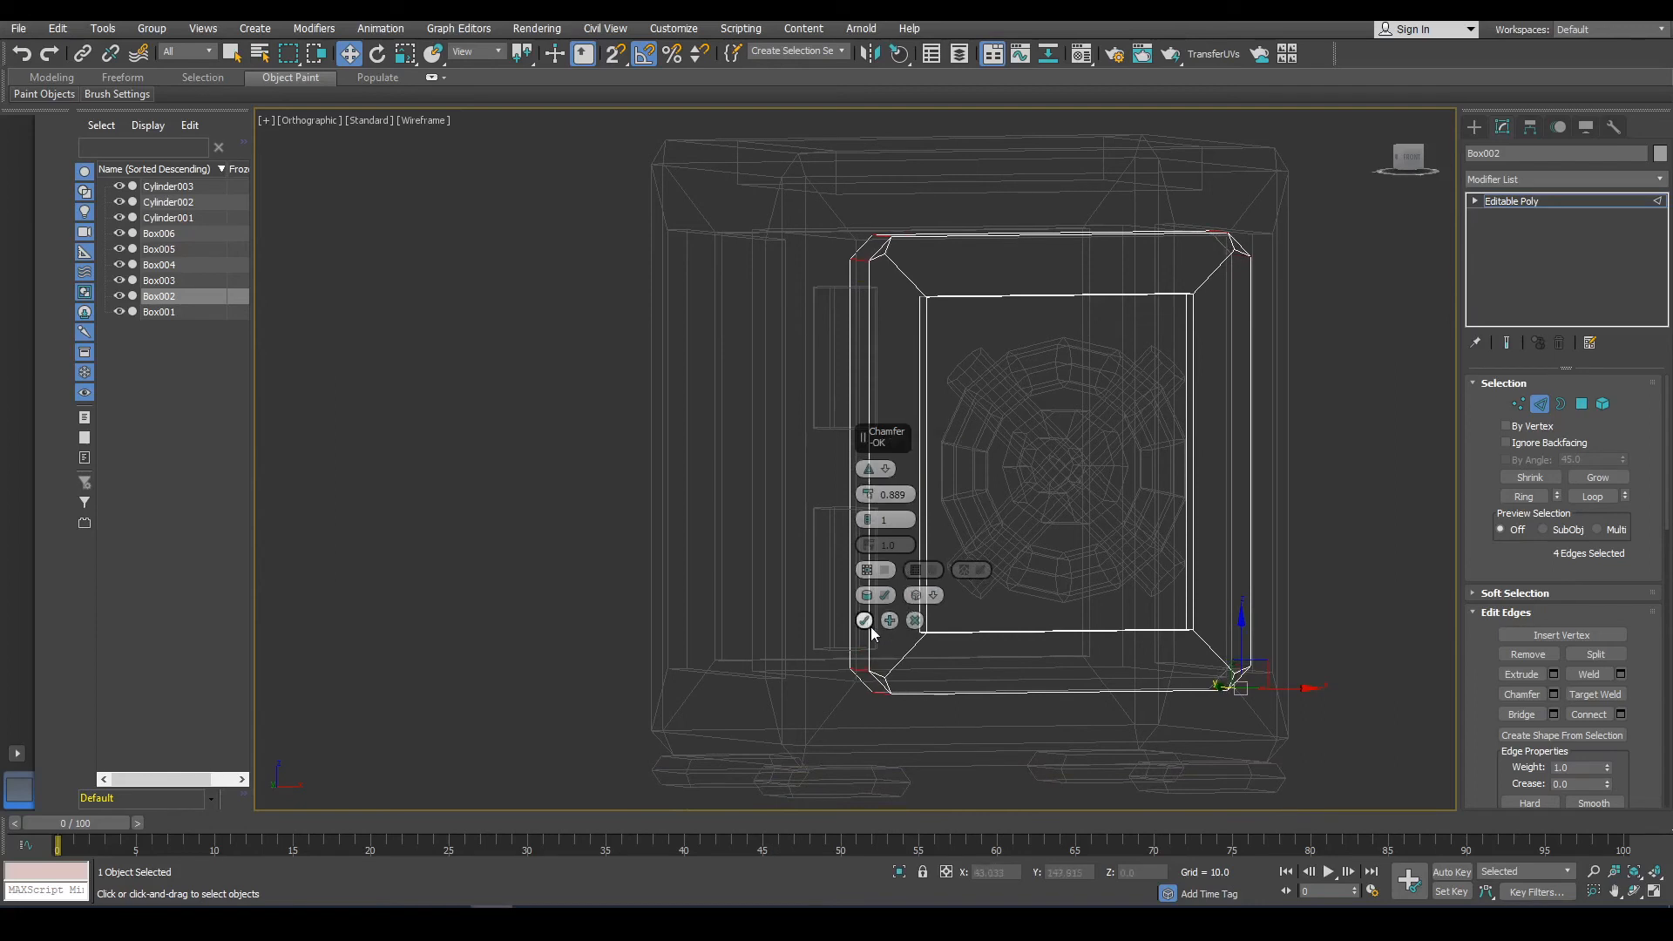
{"action": "left_click", "coordinate": [871, 626]}
Target-weld the extra chamfer vertices at the door's corners onto their neighbouring corner vertices.
{"action": "scroll", "coordinate": [899, 686], "scroll_direction": "up", "scroll_amount": 3}
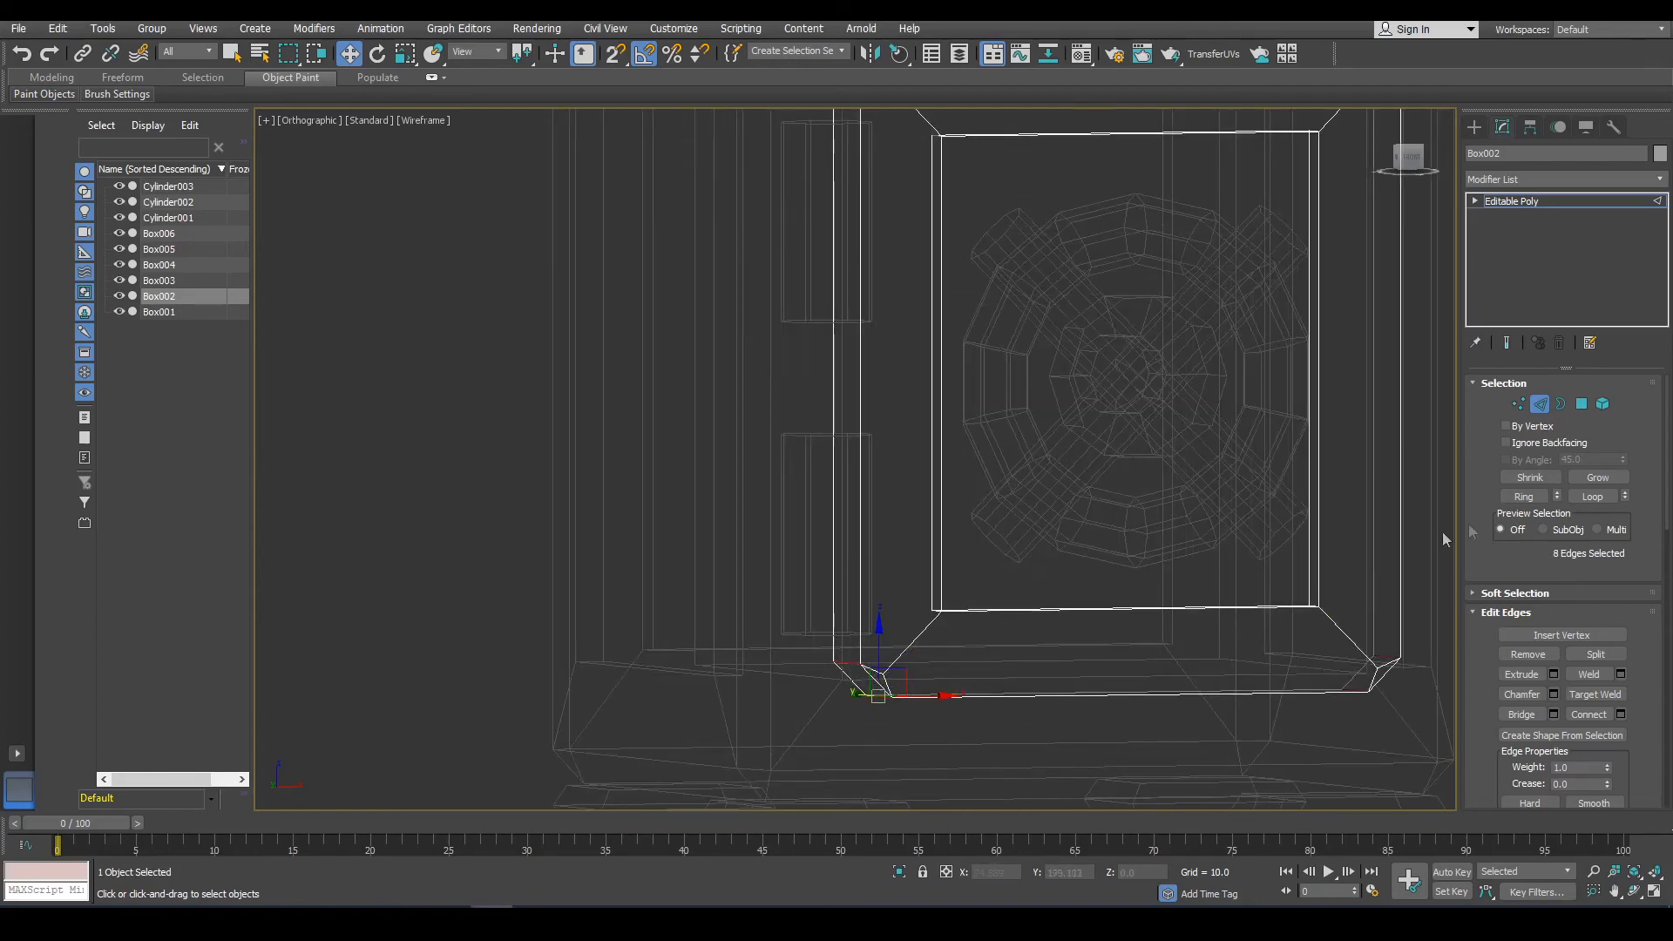
{"action": "key", "text": "1"}
{"action": "left_click", "coordinate": [1591, 677]}
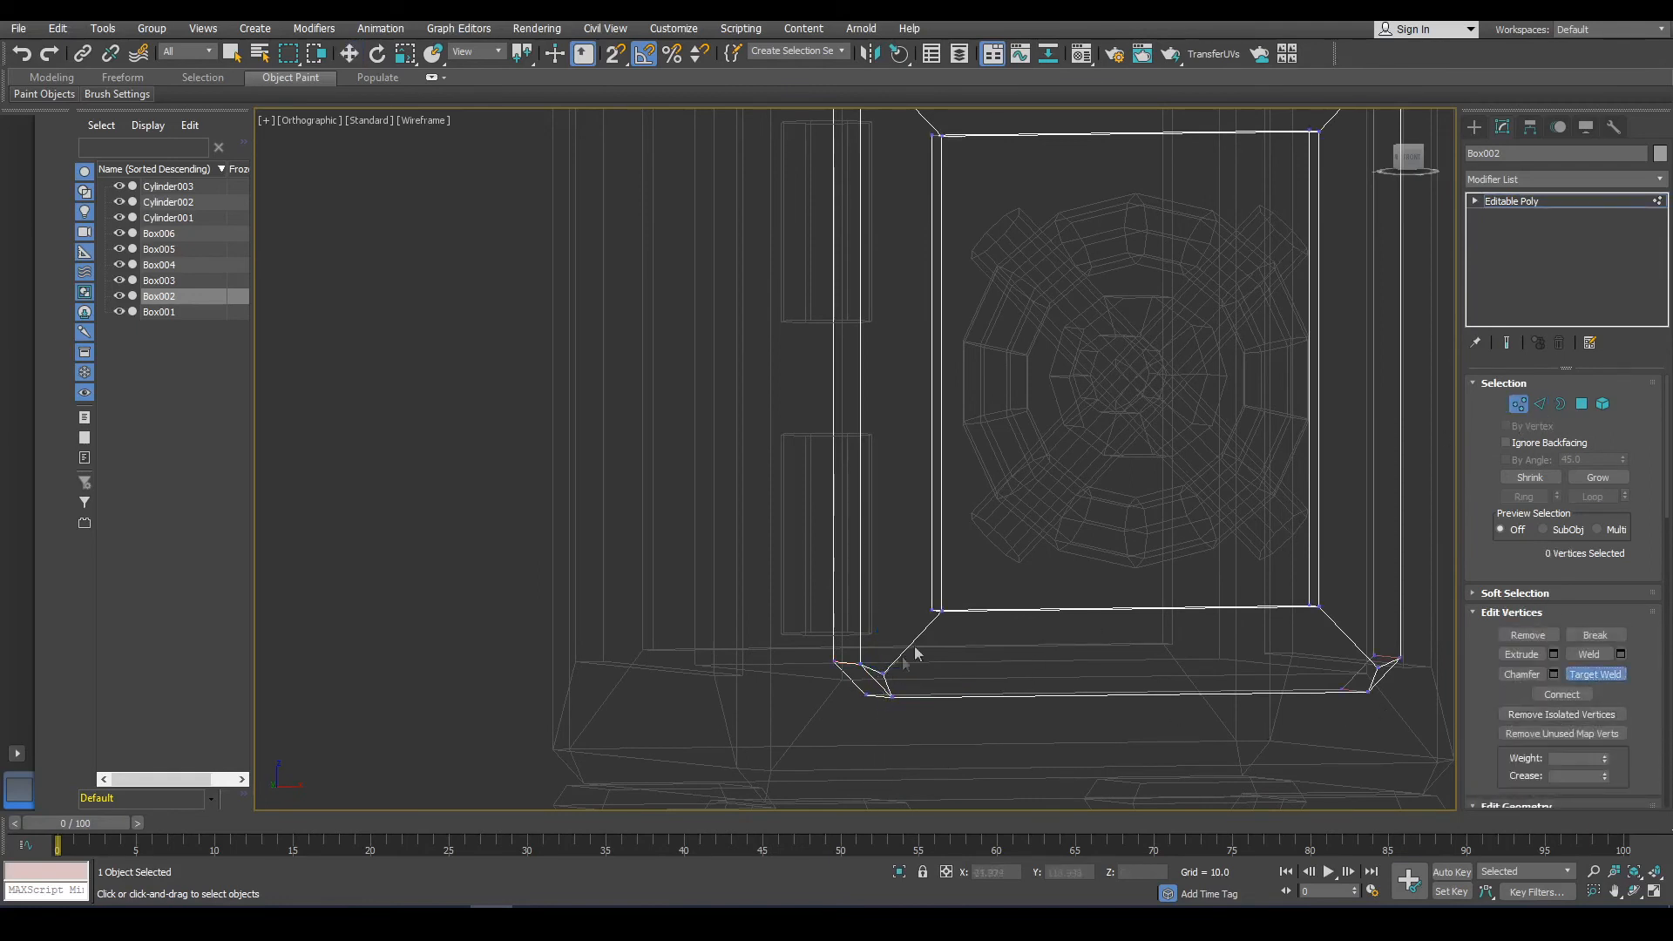
{"action": "left_click", "coordinate": [941, 612]}
{"action": "left_click", "coordinate": [1375, 666]}
{"action": "left_click", "coordinate": [1318, 606]}
{"action": "middle_click_drag", "start_coordinate": [1307, 462], "coordinate": [1299, 773]}
{"action": "scroll", "coordinate": [1362, 409], "scroll_direction": "up", "scroll_amount": 2}
{"action": "scroll", "coordinate": [1369, 400], "scroll_direction": "up", "scroll_amount": 2}
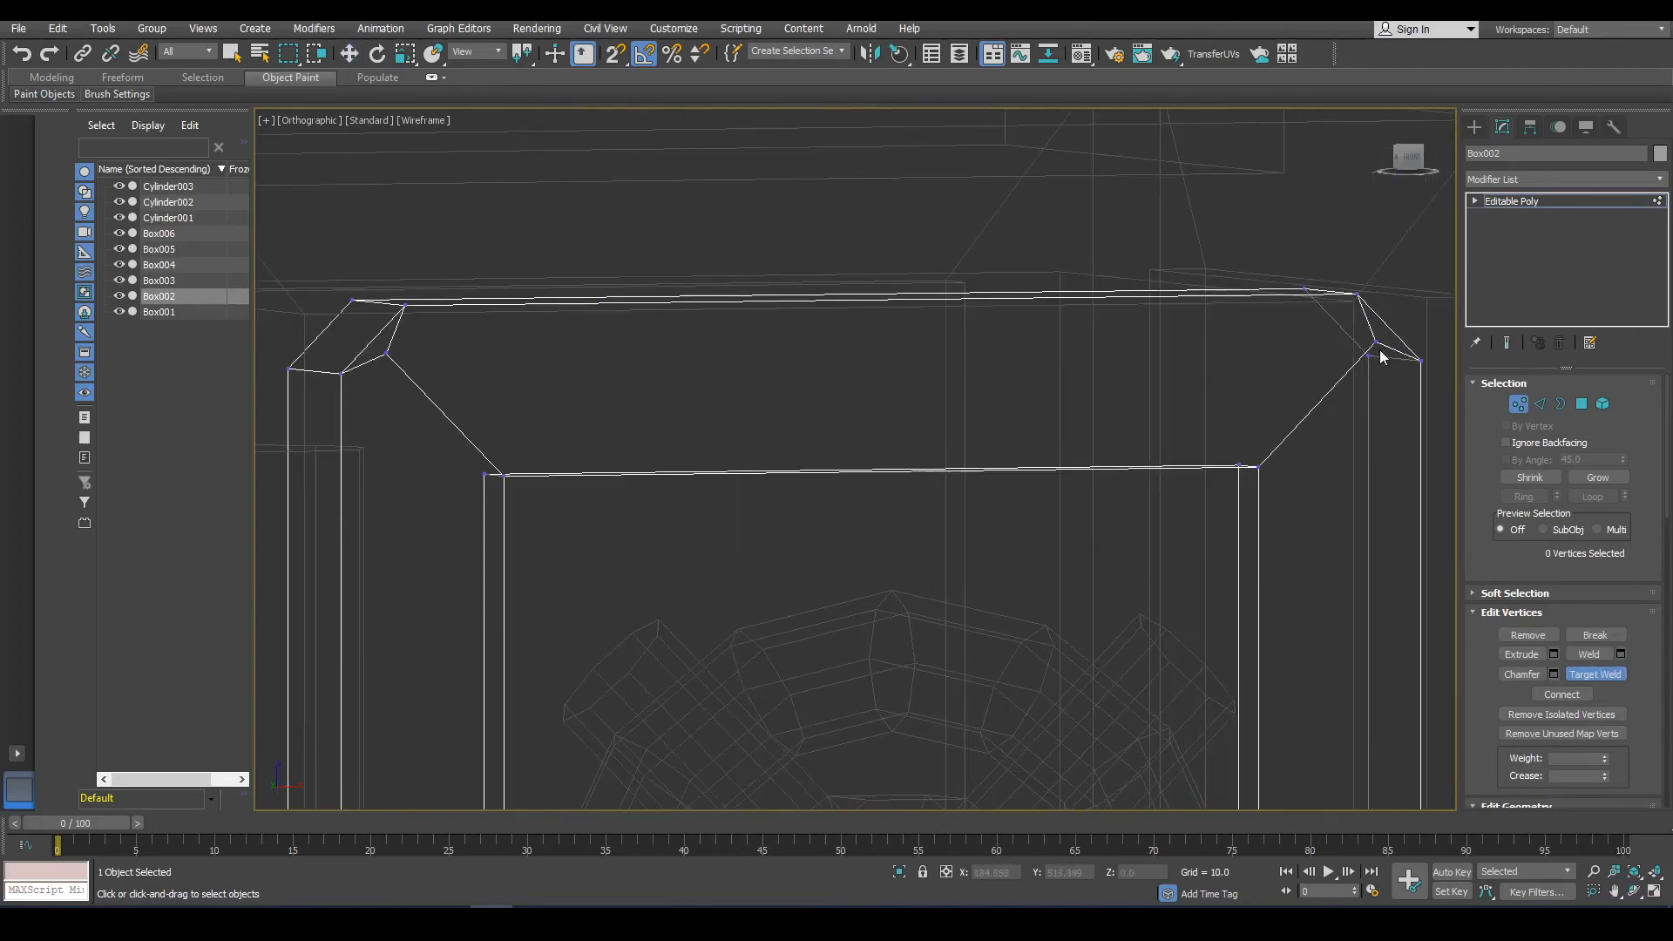
{"action": "left_click", "coordinate": [1258, 468]}
{"action": "left_click", "coordinate": [386, 354]}
{"action": "left_click", "coordinate": [486, 474]}
{"action": "scroll", "coordinate": [869, 384], "scroll_direction": "down", "scroll_amount": 5}
Loop-select the door's front edge ring and chamfer it by 0.274.
{"action": "left_click", "coordinate": [1540, 403]}
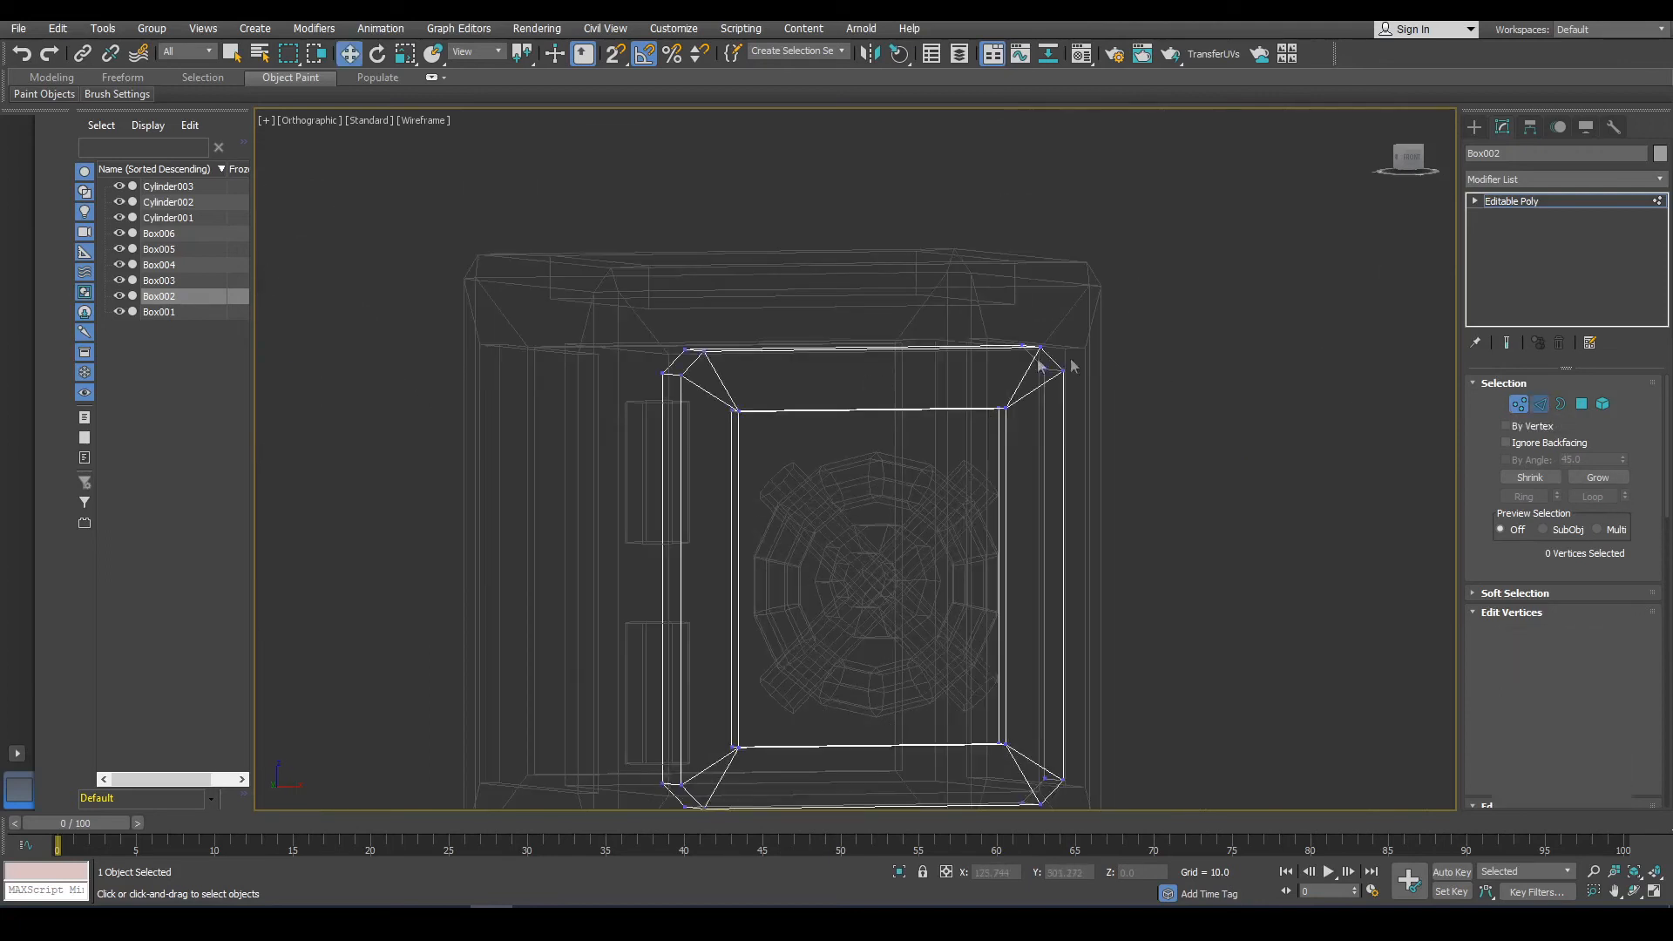
{"action": "key", "text": "w"}
{"action": "left_click", "coordinate": [680, 420]}
{"action": "double_click", "coordinate": [698, 363]}
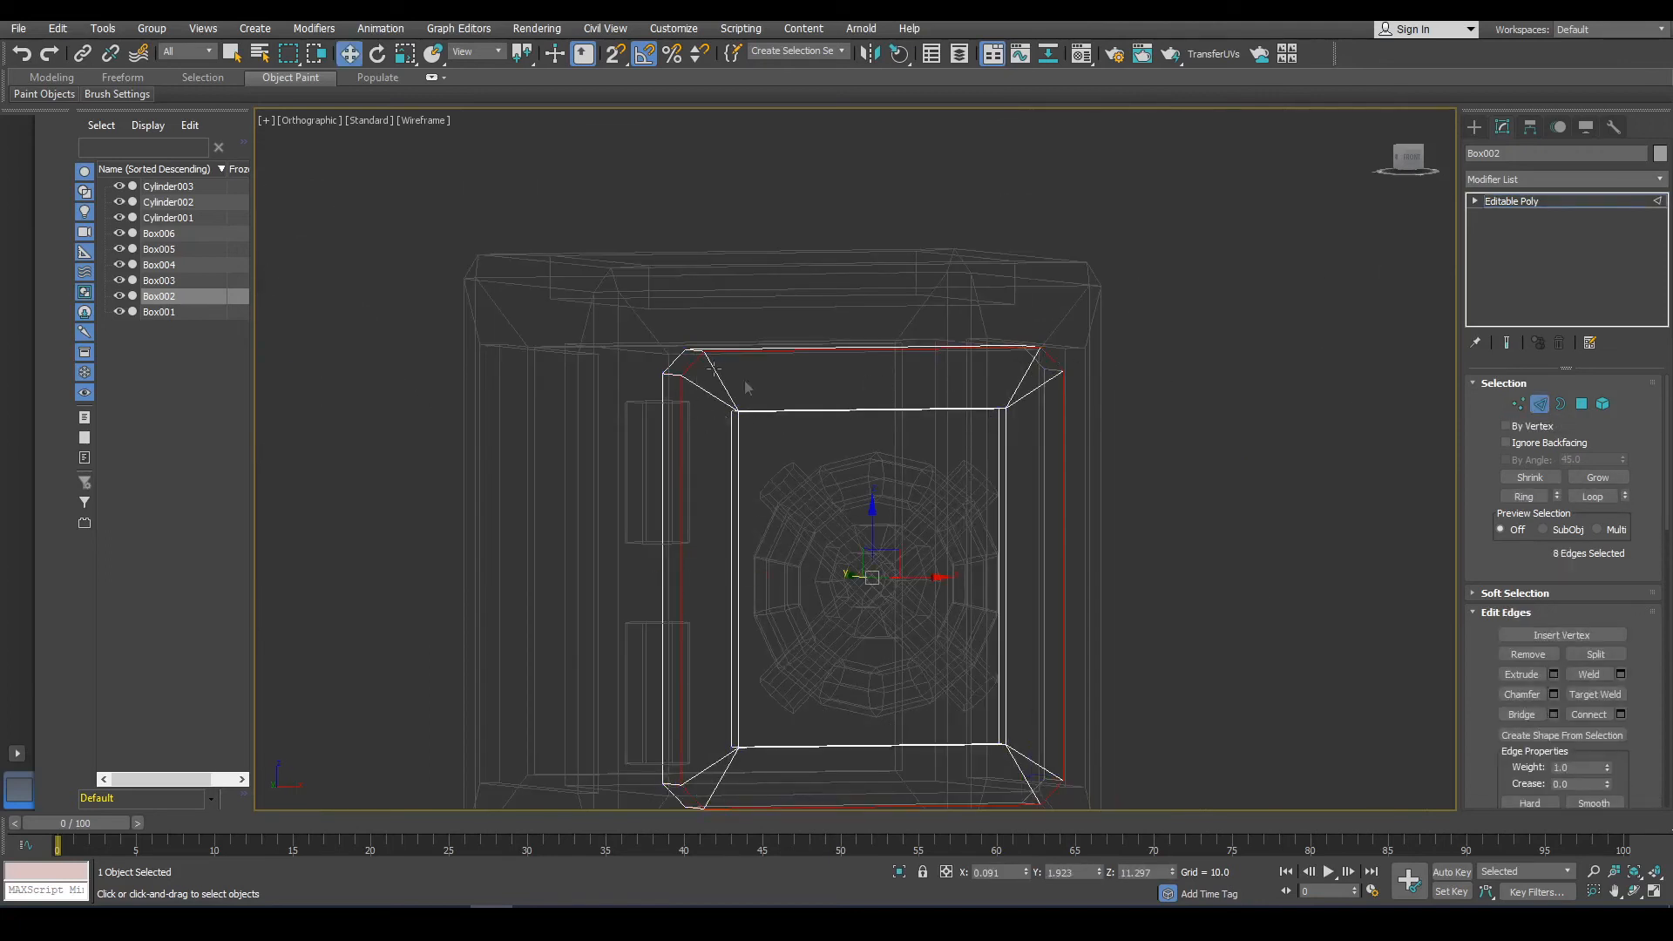
{"action": "left_click", "coordinate": [1554, 694]}
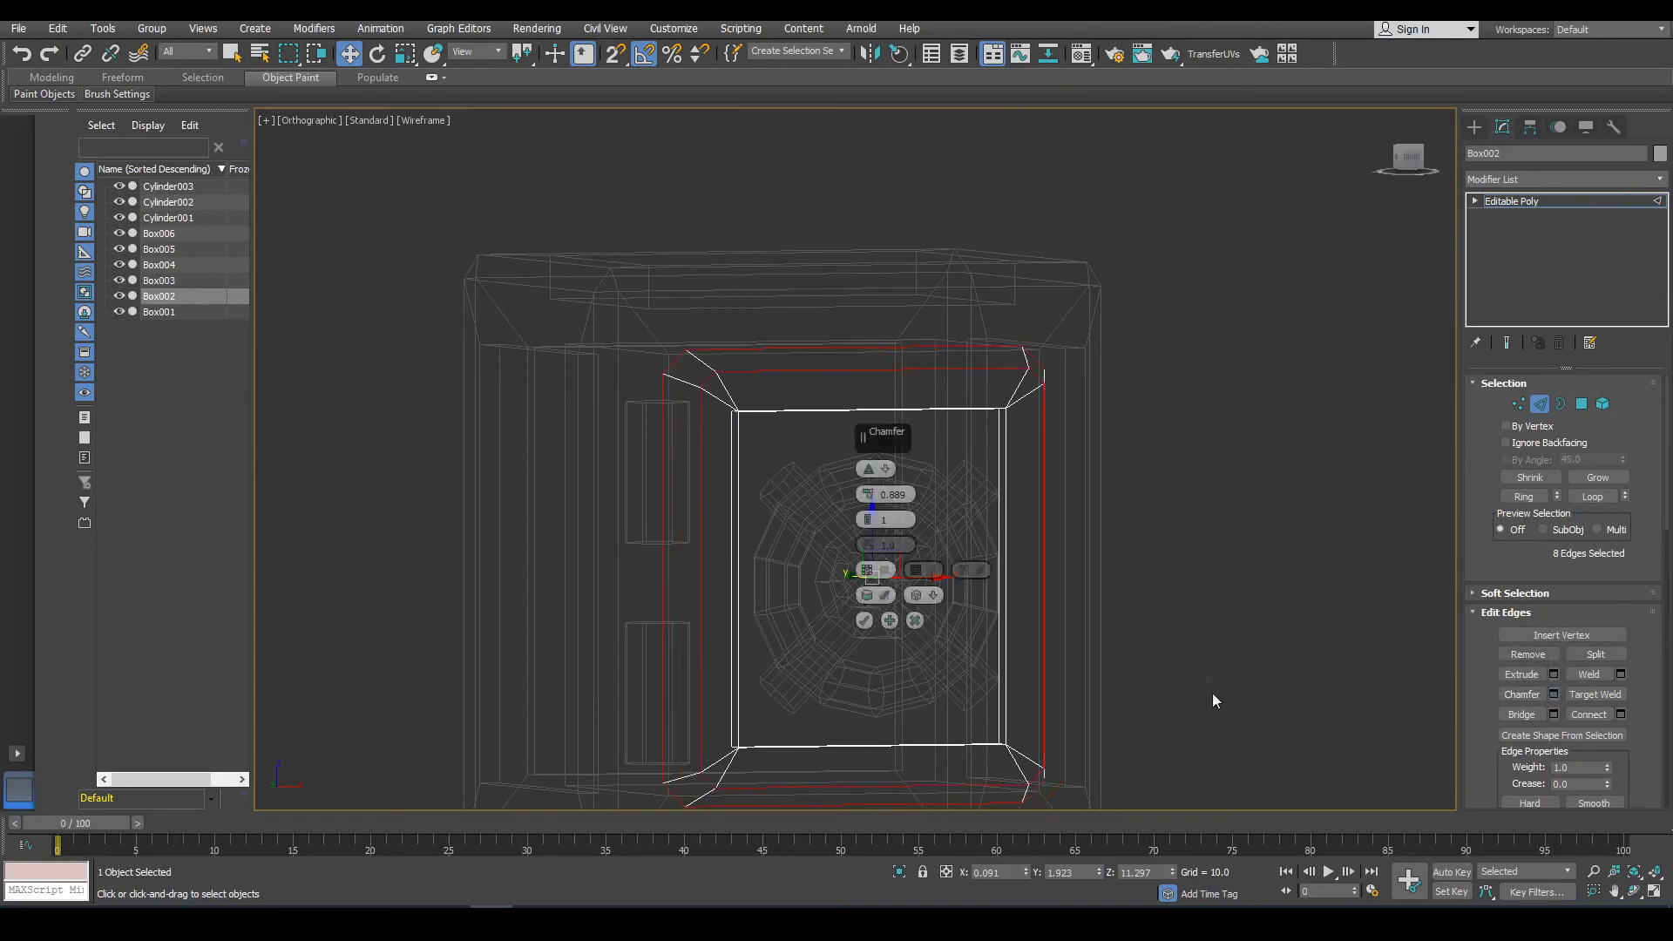
{"action": "middle_click_drag", "start_coordinate": [1211, 693], "coordinate": [960, 577], "text": "alt"}
{"action": "left_click_drag", "start_coordinate": [875, 495], "coordinate": [876, 511]}
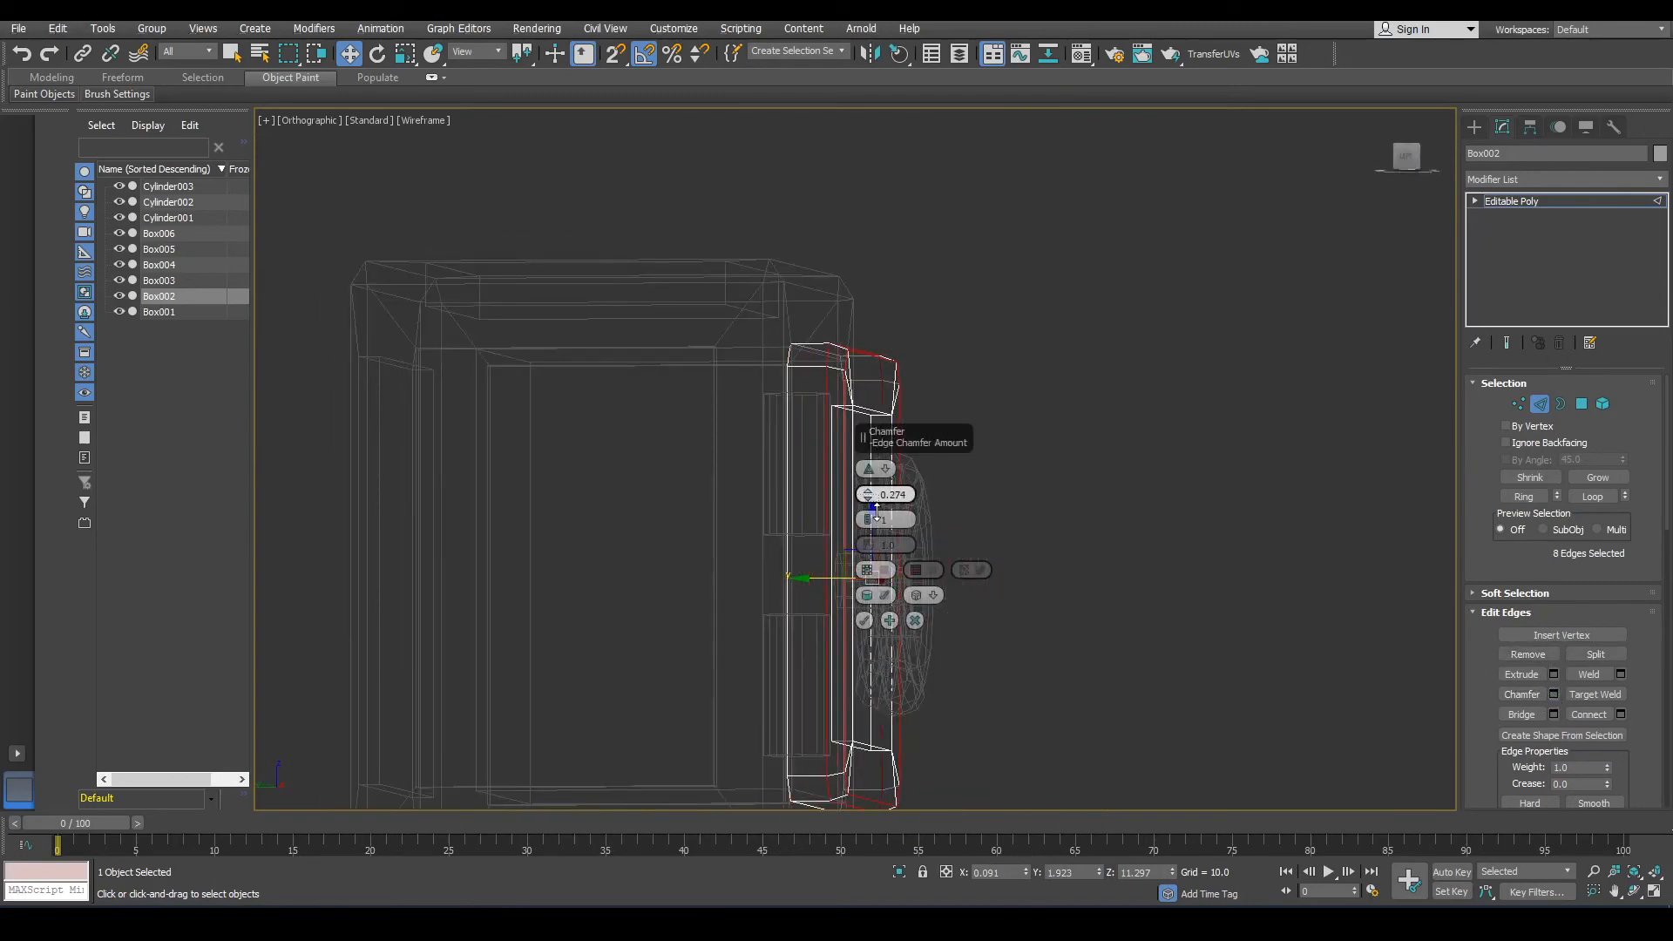
{"action": "left_click", "coordinate": [865, 620]}
{"action": "left_click", "coordinate": [983, 643]}
Return to shaded view, select the door element and auto smooth it with a threshold of 50.85.
{"action": "key", "text": "F3"}
{"action": "mouse_move", "coordinate": [993, 646]}
{"action": "middle_mouse_down"}
{"action": "mouse_move", "coordinate": [1048, 538]}
{"action": "mouse_move", "coordinate": [961, 559]}
{"action": "mouse_move", "coordinate": [1021, 582]}
{"action": "middle_mouse_up"}
{"action": "scroll", "coordinate": [1048, 539], "scroll_direction": "down", "scroll_amount": 3}
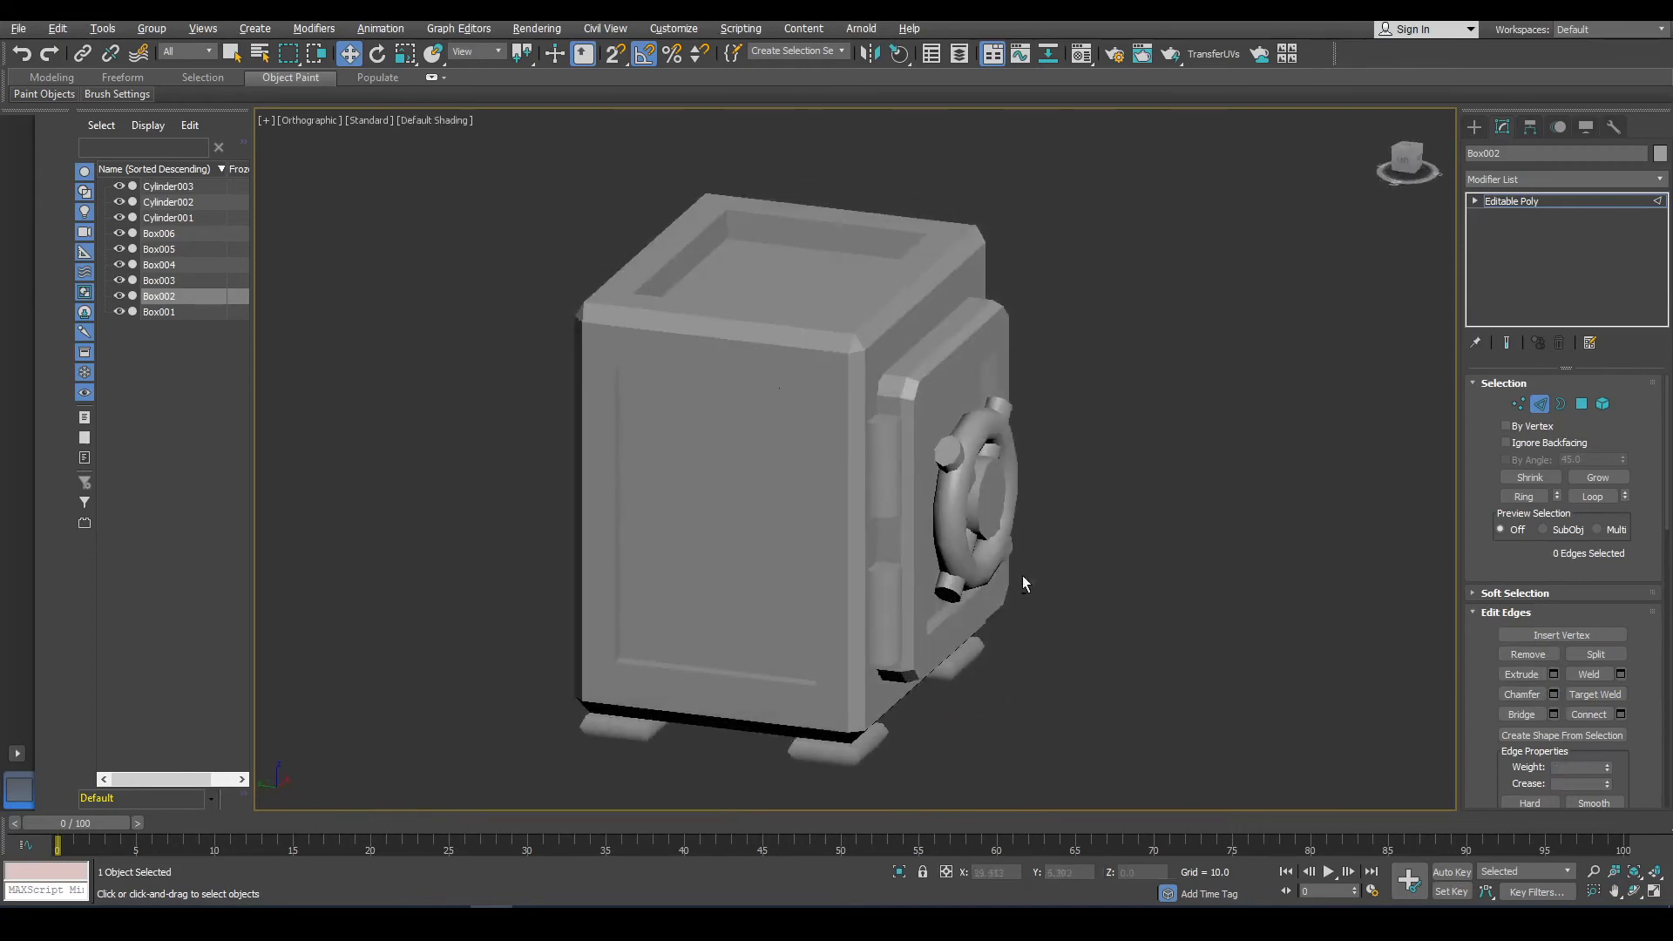
{"action": "left_click", "coordinate": [1603, 404]}
{"action": "left_click", "coordinate": [917, 417]}
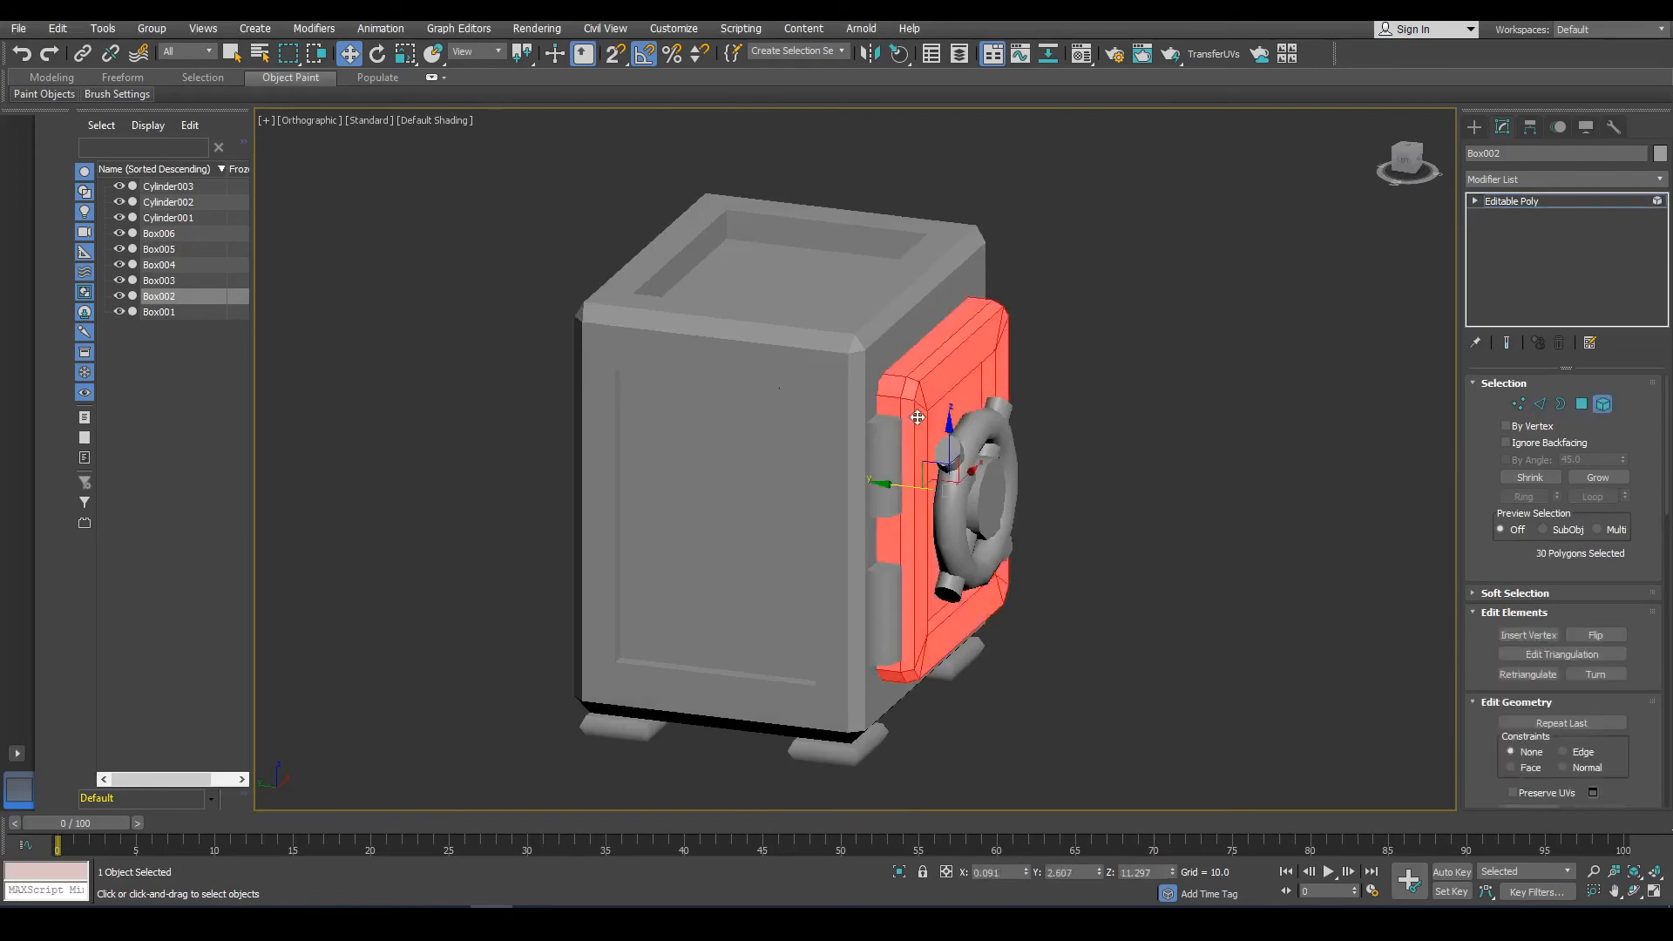
{"action": "scroll", "coordinate": [1497, 760], "scroll_direction": "down", "scroll_amount": 10}
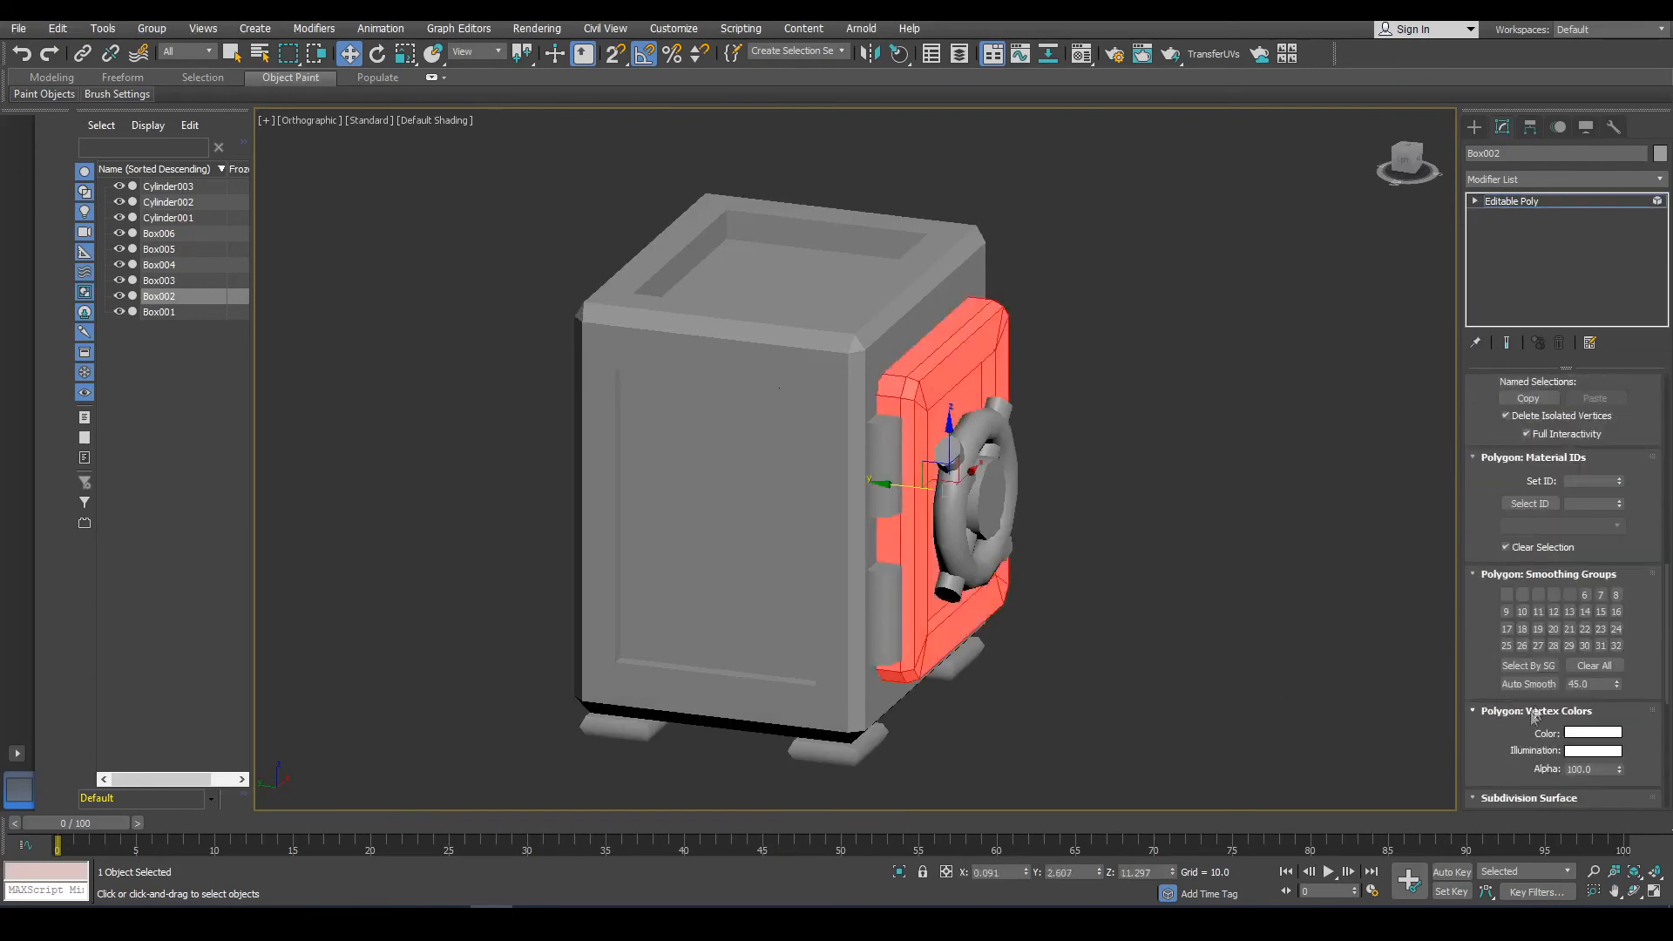
{"action": "left_click", "coordinate": [1529, 684]}
{"action": "left_click", "coordinate": [1291, 620]}
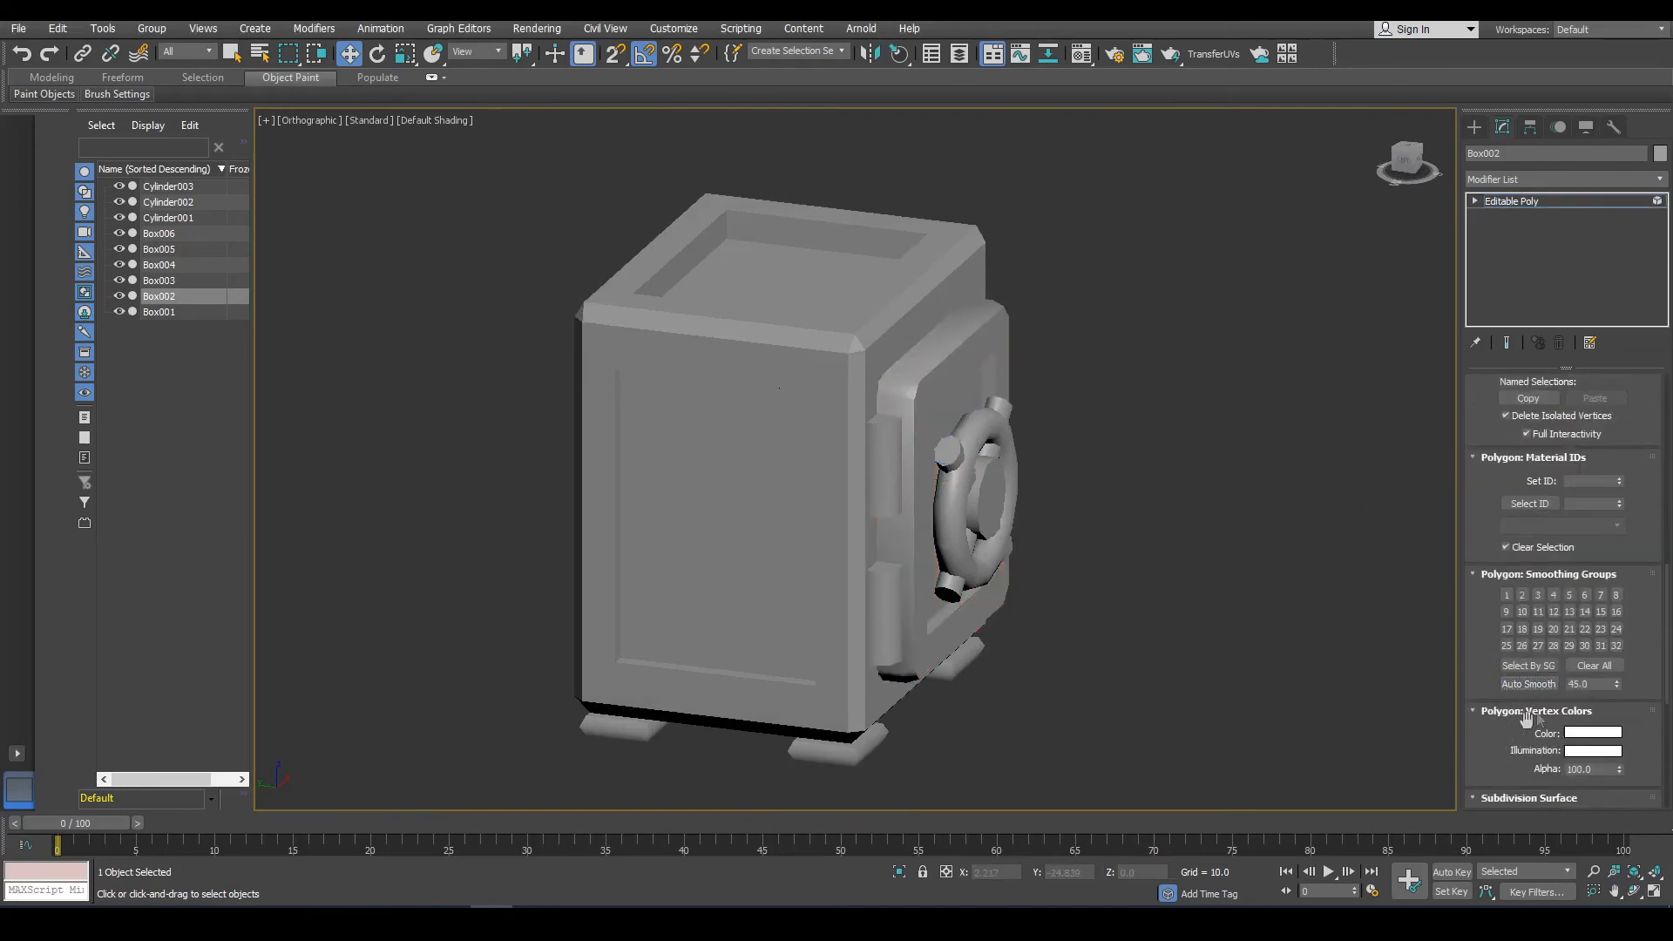
{"action": "left_click", "coordinate": [923, 581]}
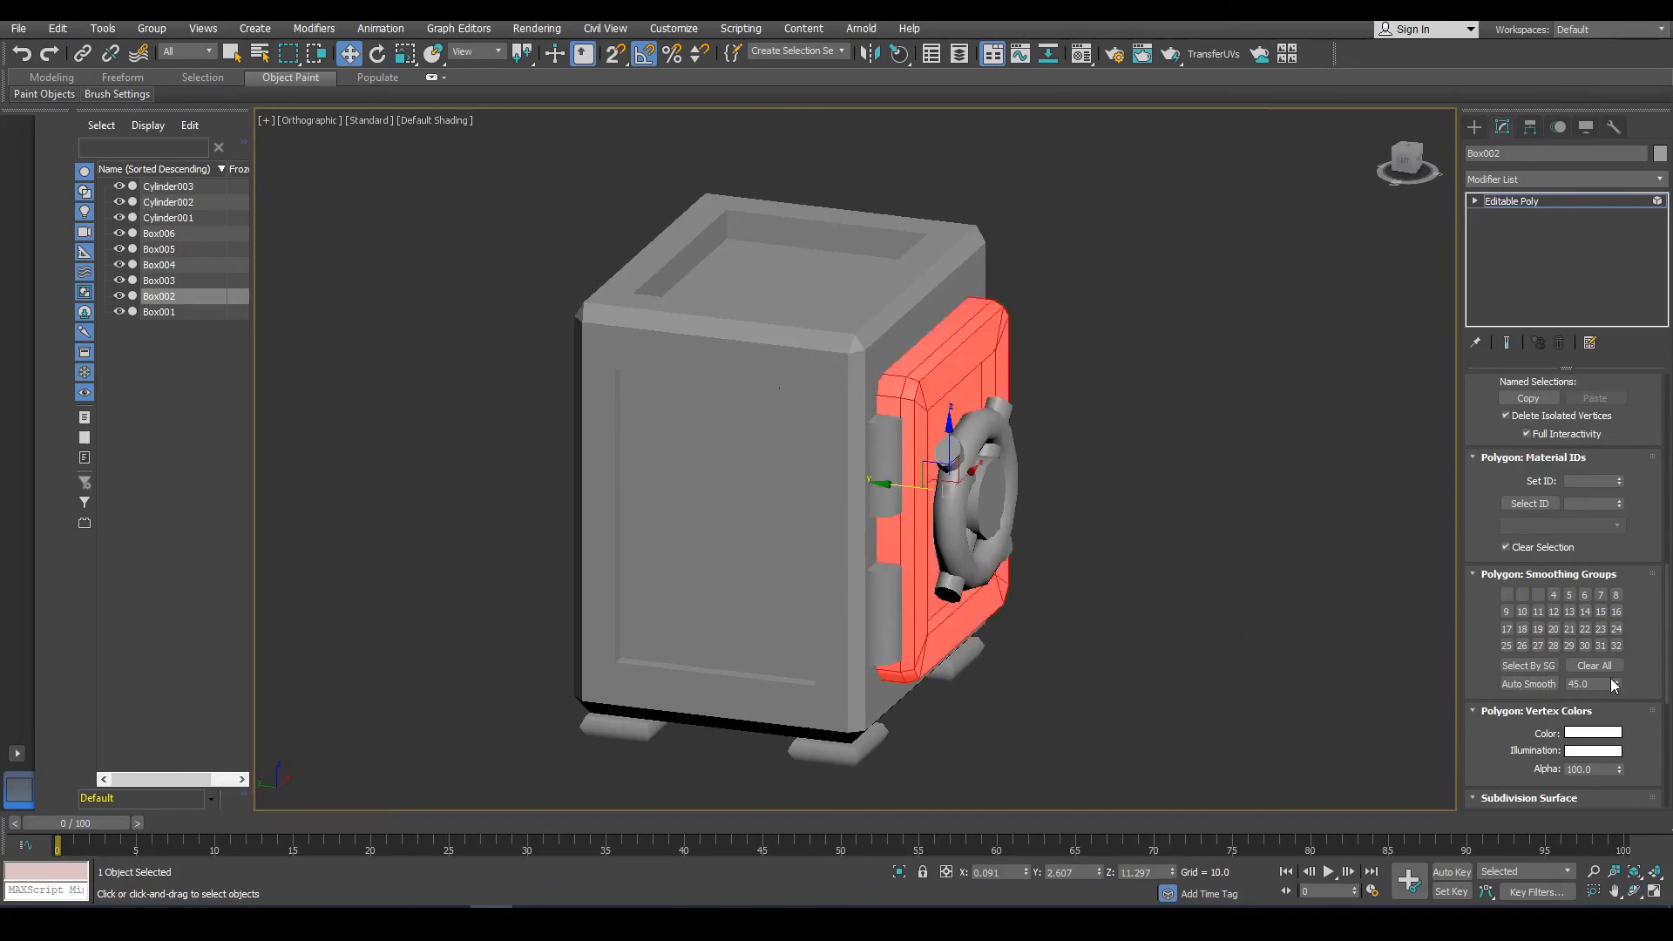
{"action": "left_click", "coordinate": [1540, 687]}
{"action": "left_click", "coordinate": [1262, 607]}
{"action": "middle_click_drag", "start_coordinate": [950, 564], "coordinate": [885, 533], "text": "alt"}
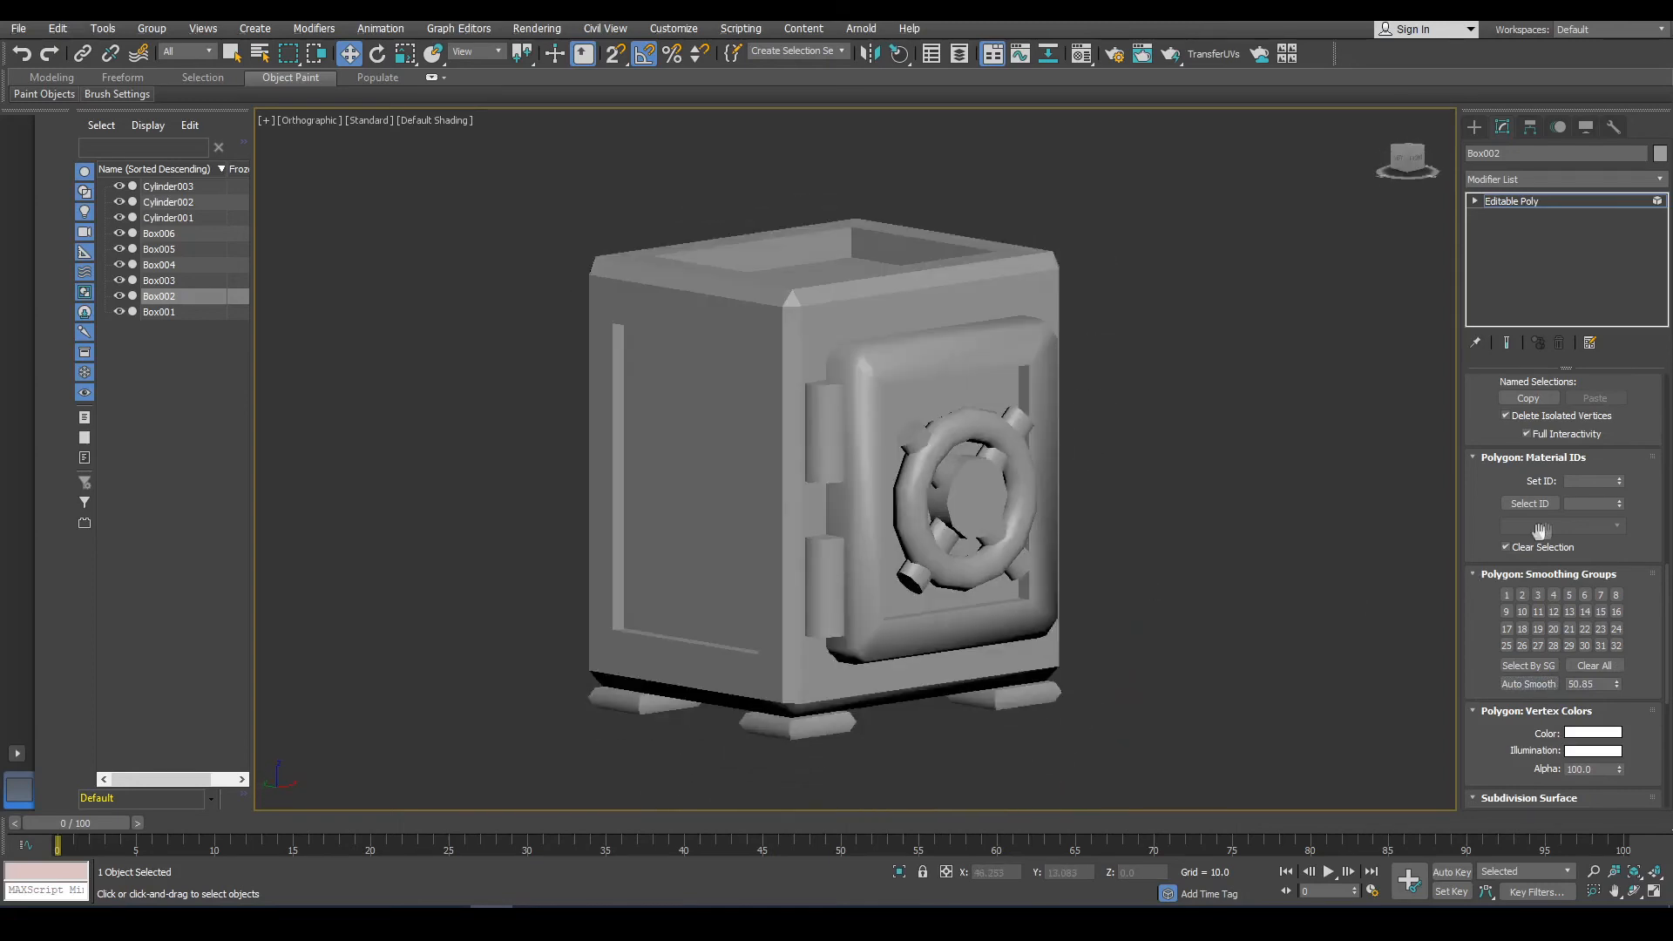
Select the cabinet body as an element and auto smooth it with a threshold of 49.95.
{"action": "scroll", "coordinate": [1591, 513], "scroll_direction": "up", "scroll_amount": 9}
{"action": "scroll", "coordinate": [1591, 512], "scroll_direction": "up", "scroll_amount": 5}
{"action": "left_click", "coordinate": [1603, 403]}
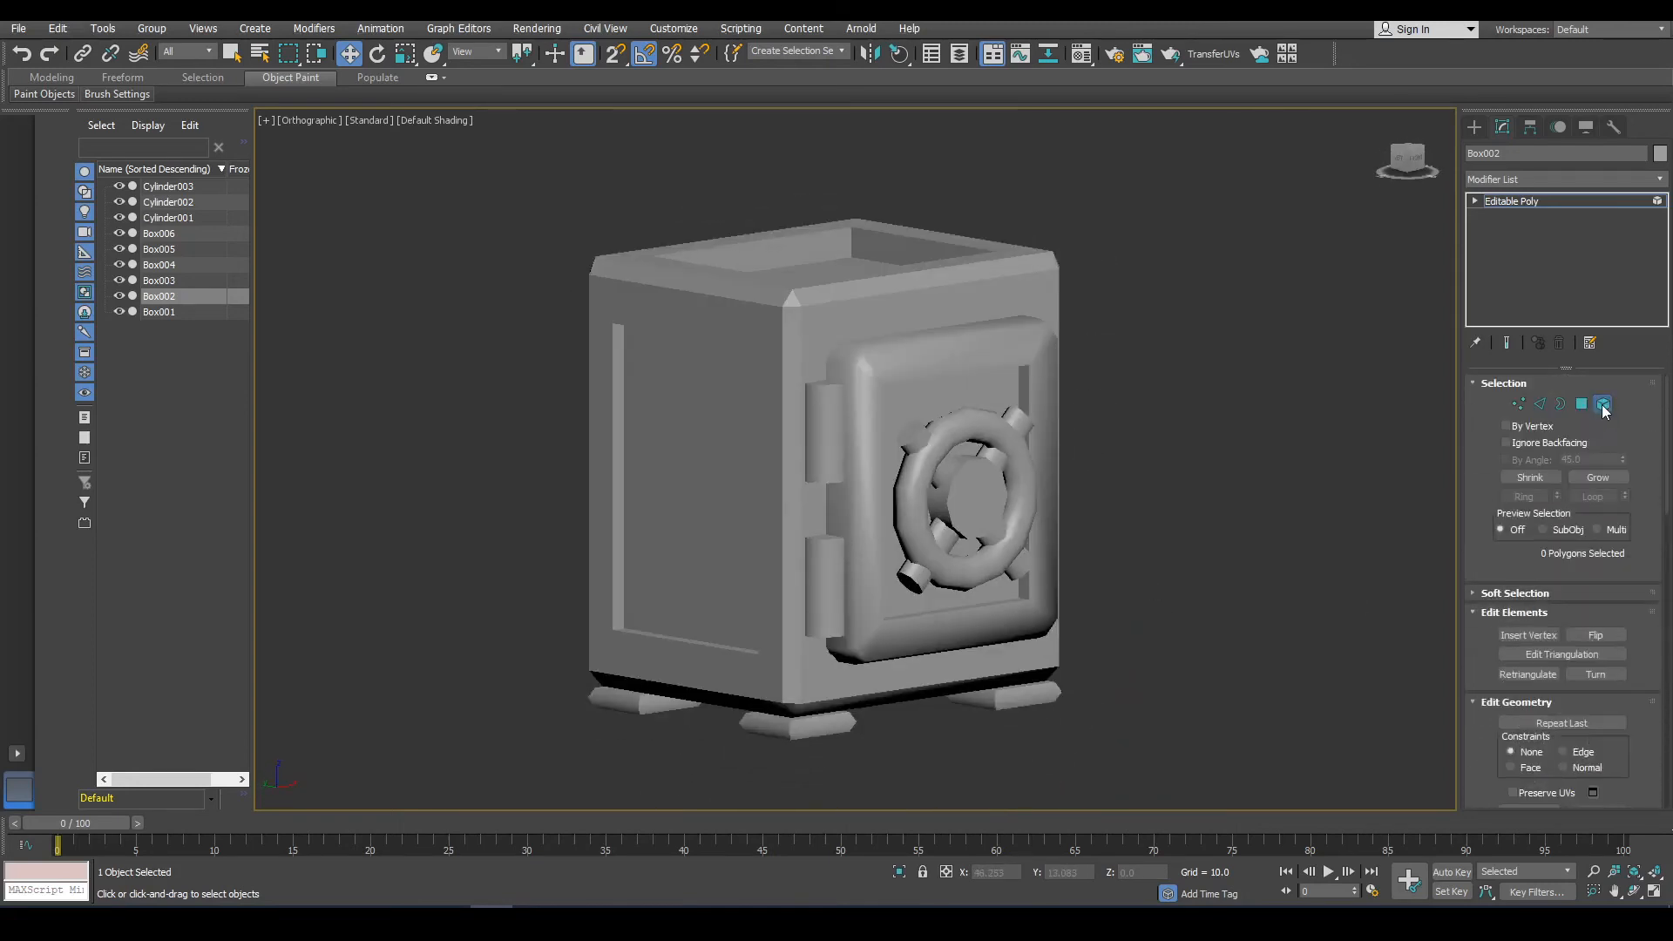
{"action": "key", "text": "5"}
{"action": "left_click", "coordinate": [761, 385]}
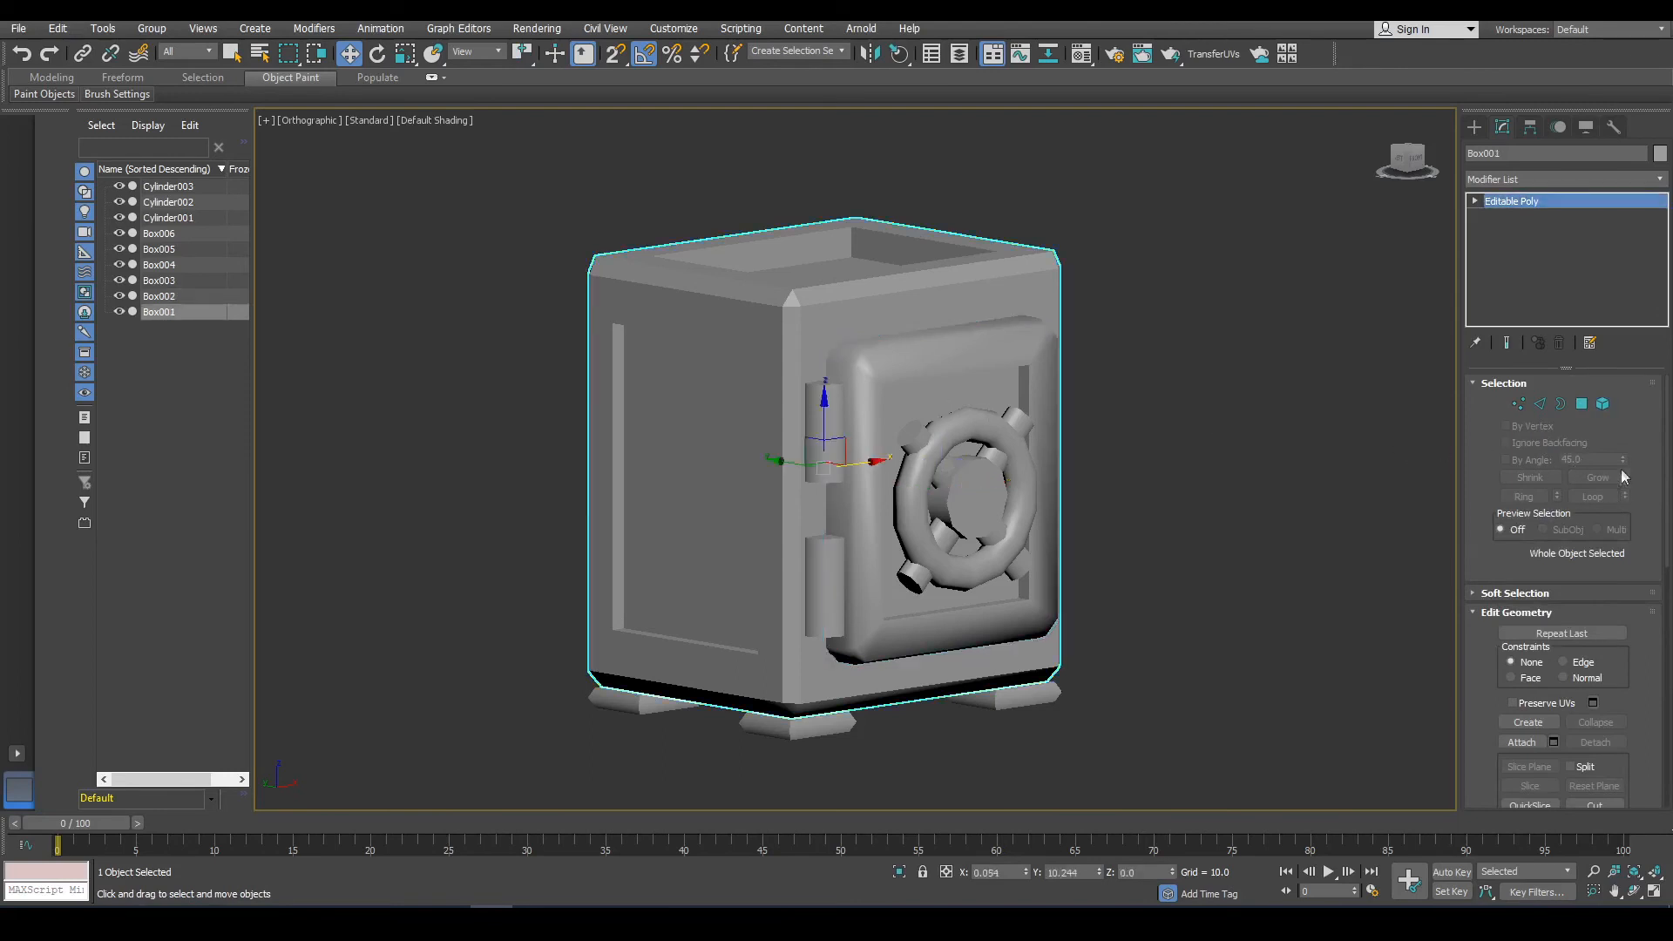
{"action": "left_click", "coordinate": [1603, 404]}
{"action": "left_click", "coordinate": [865, 527]}
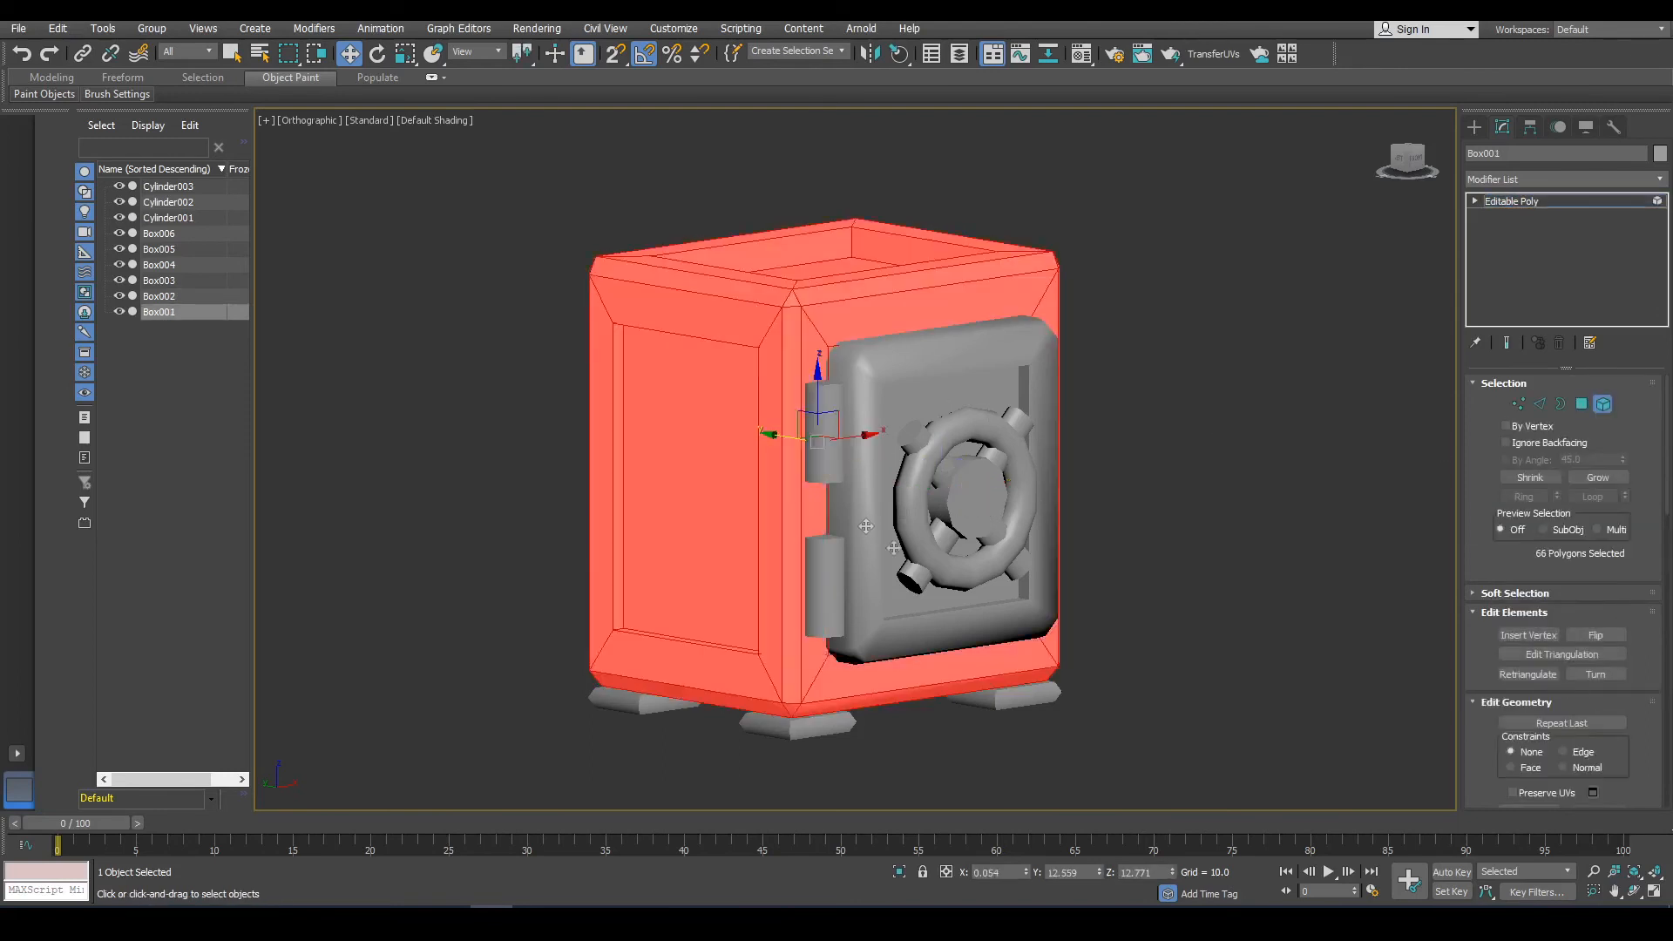
{"action": "scroll", "coordinate": [1608, 813], "scroll_direction": "down", "scroll_amount": 10}
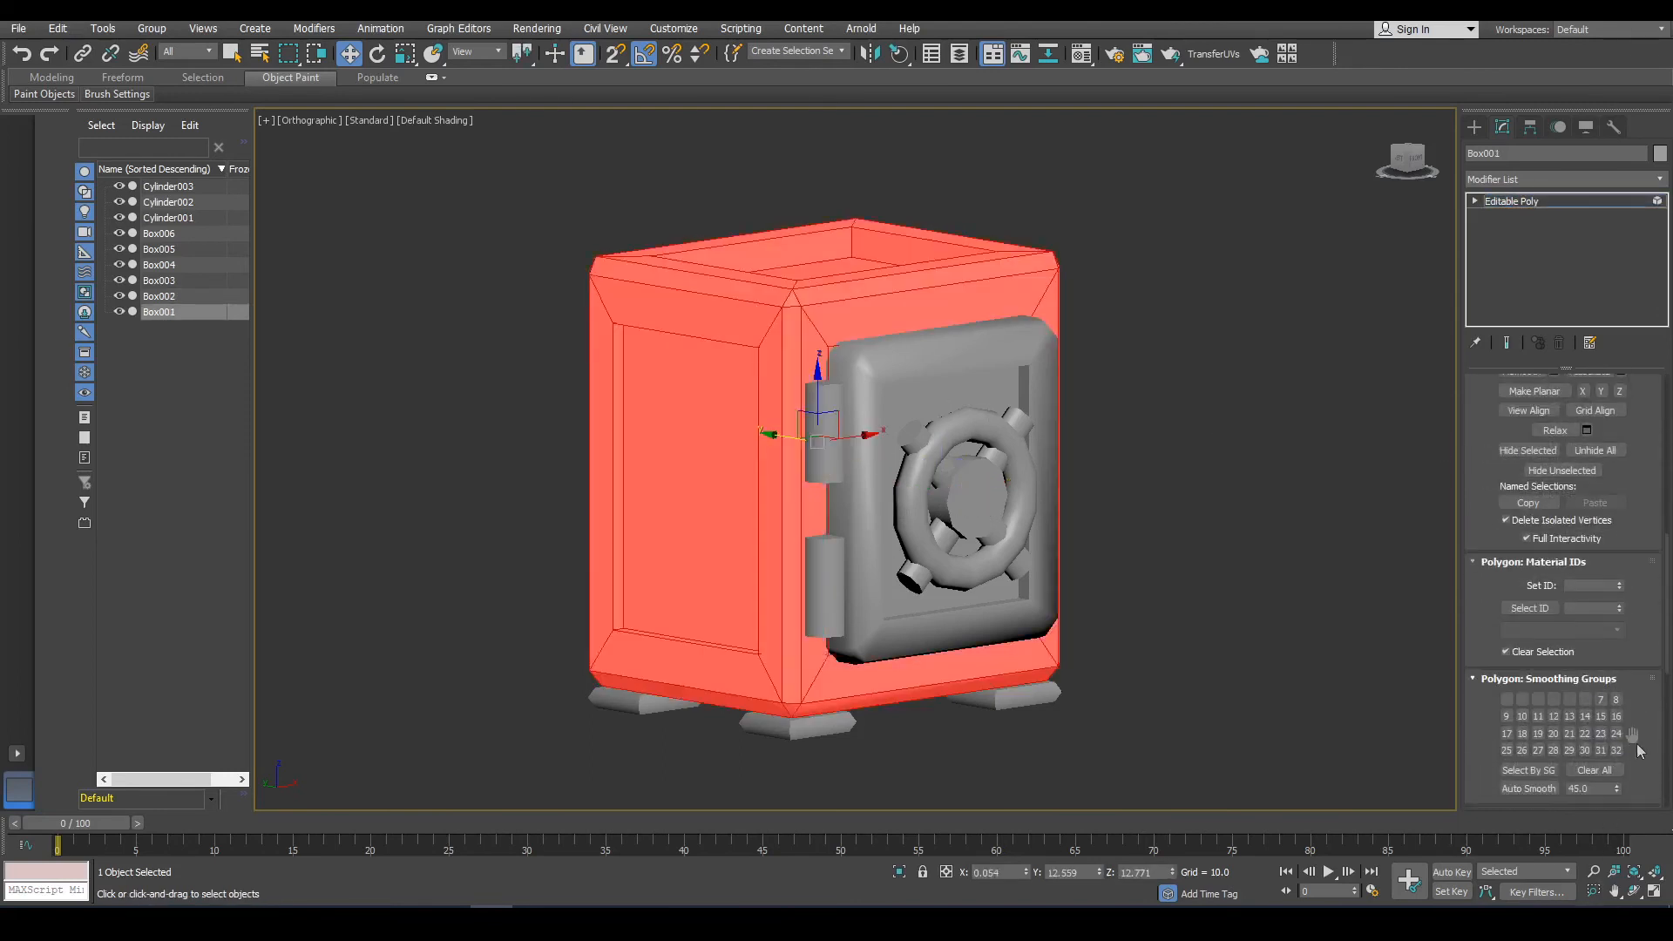
{"action": "left_click", "coordinate": [1534, 789]}
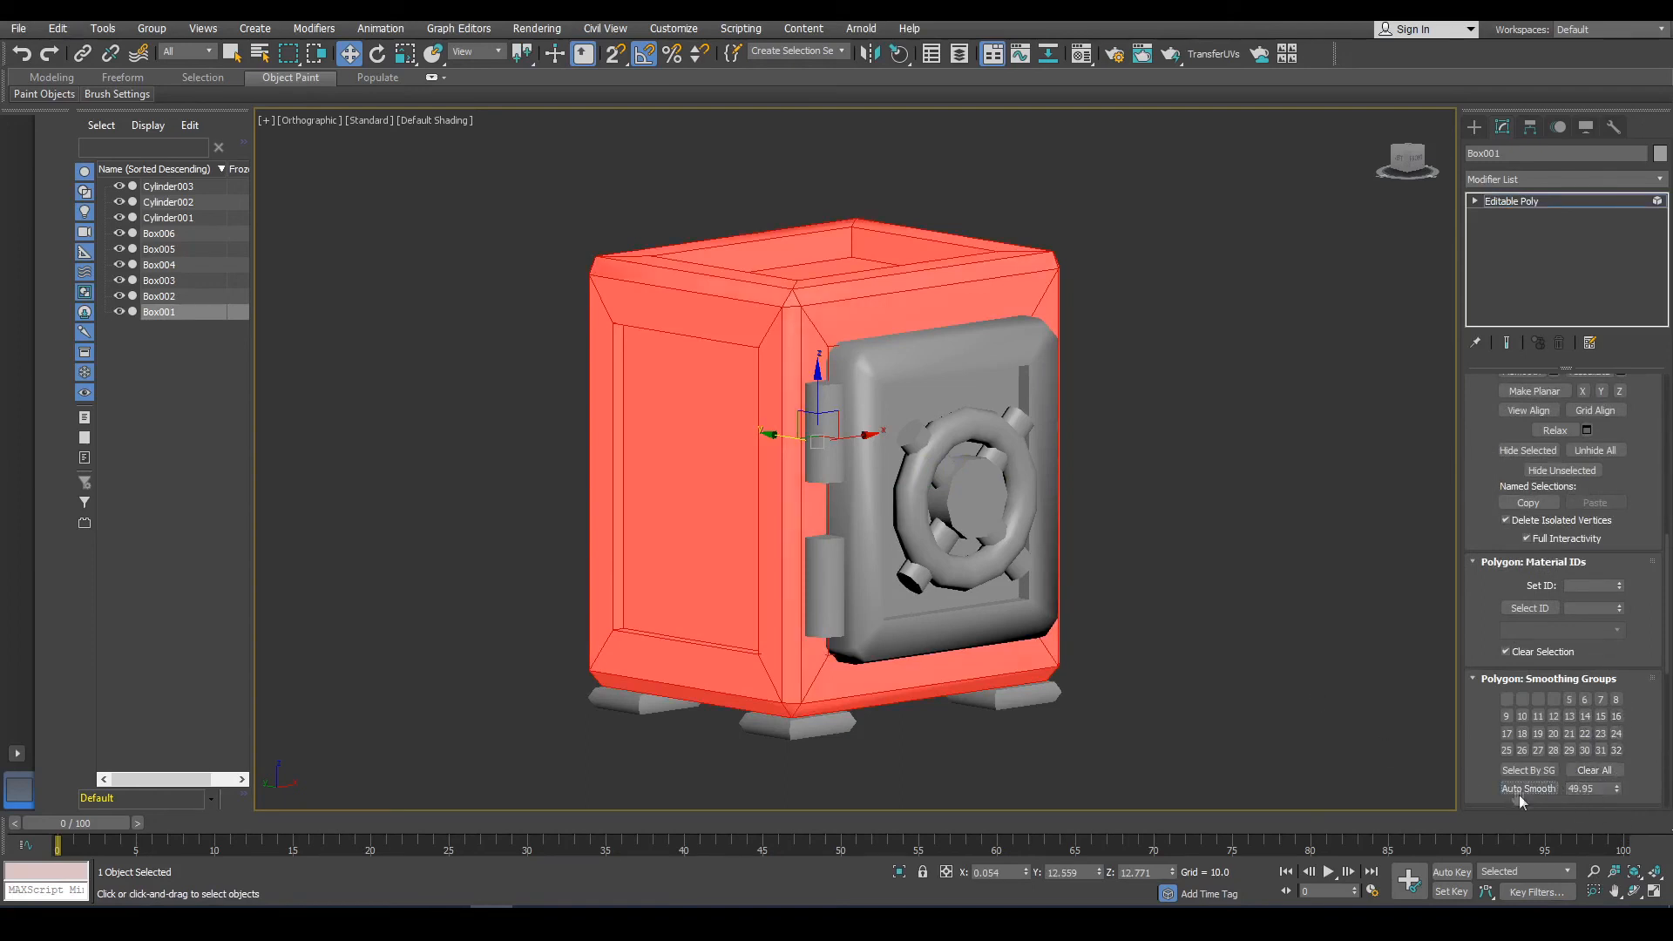
{"action": "left_click", "coordinate": [1341, 656]}
{"action": "middle_click_drag", "start_coordinate": [1120, 579], "coordinate": [1101, 548], "text": "alt"}
Attach the other three feet to one foot so all four become a single object.
{"action": "scroll", "coordinate": [1511, 518], "scroll_direction": "up", "scroll_amount": 5}
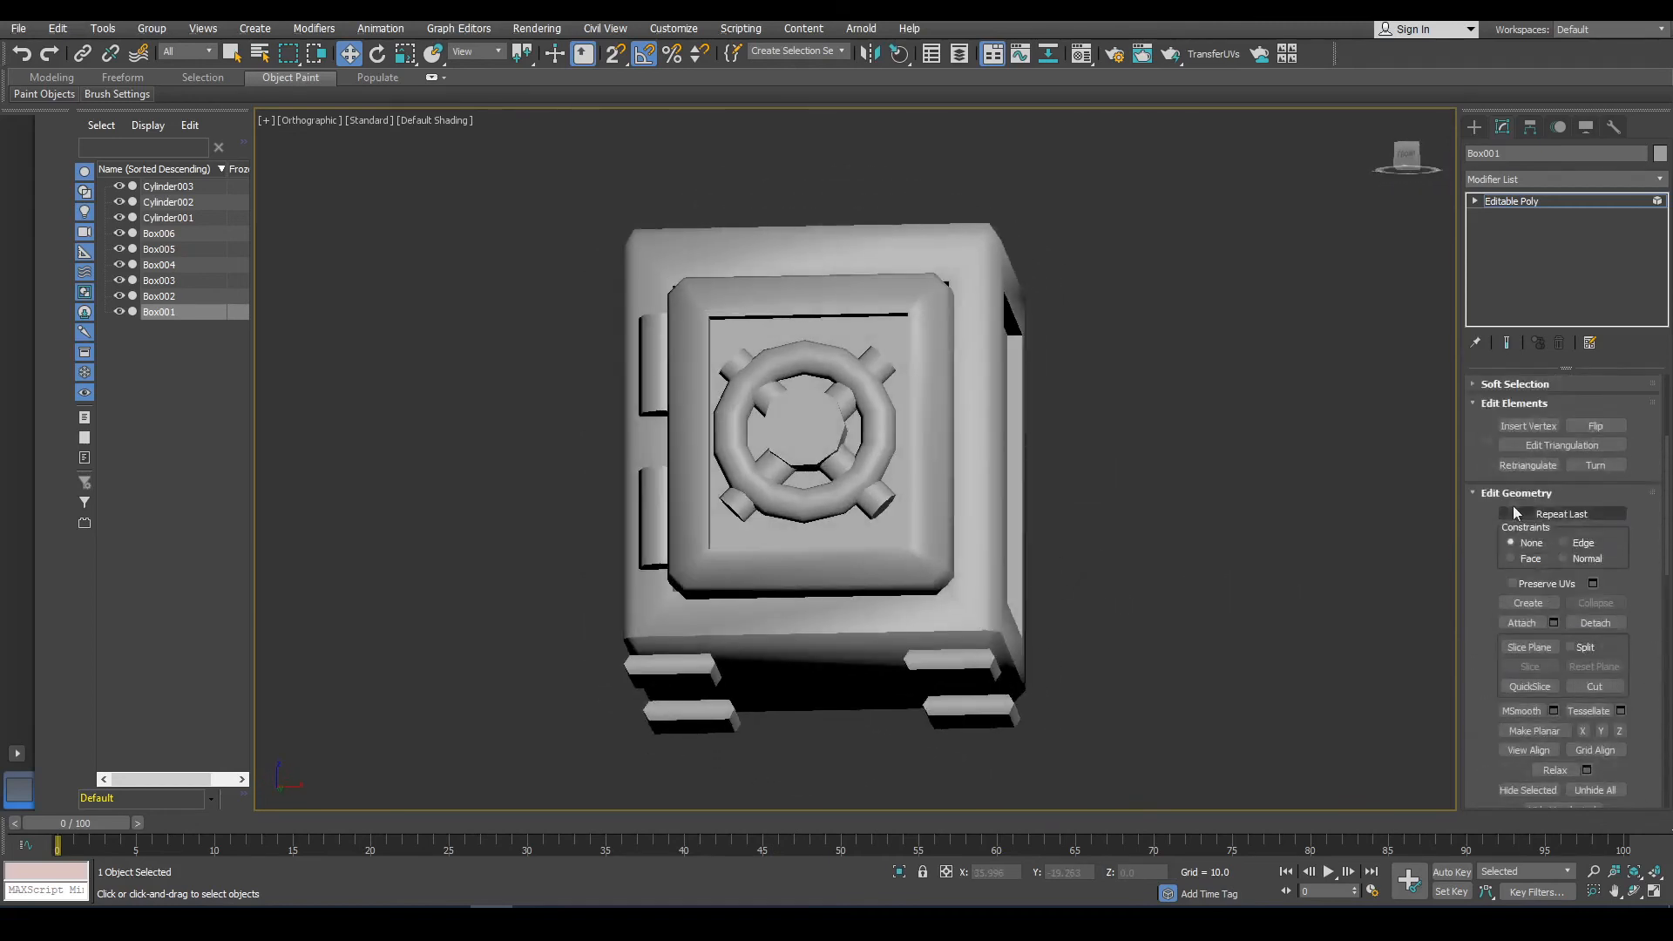
{"action": "scroll", "coordinate": [1511, 519], "scroll_direction": "up", "scroll_amount": 3}
{"action": "left_click", "coordinate": [1603, 404]}
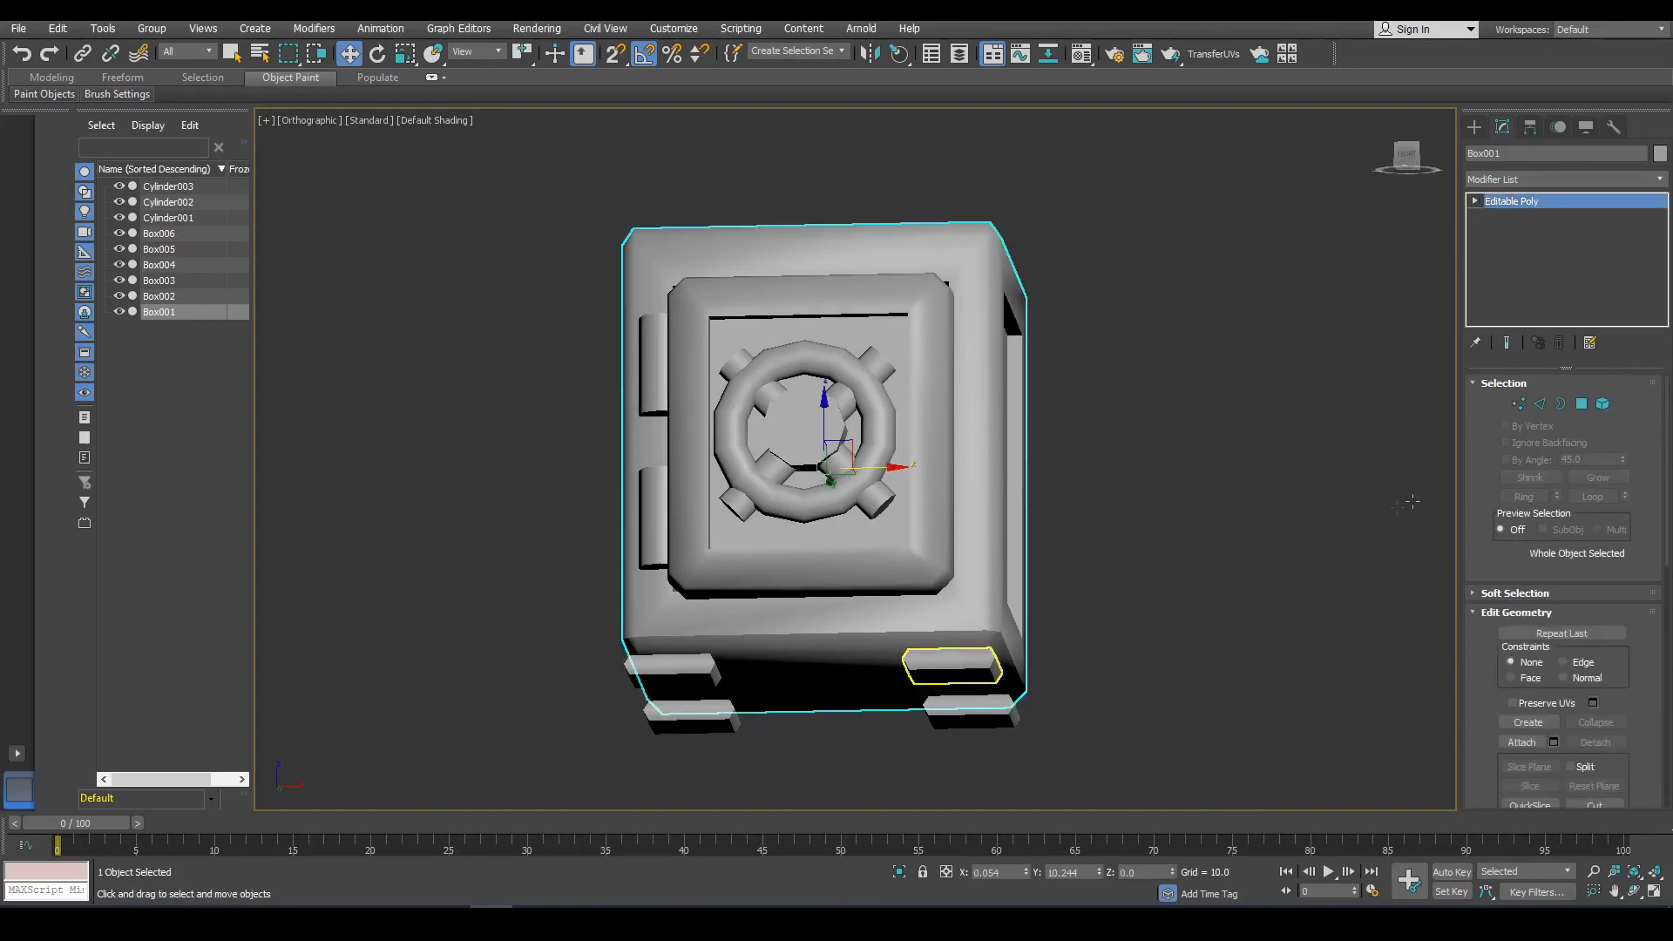
{"action": "left_click", "coordinate": [951, 666]}
{"action": "middle_click_drag", "start_coordinate": [1100, 692], "coordinate": [1173, 575]}
{"action": "left_click", "coordinate": [1522, 742]}
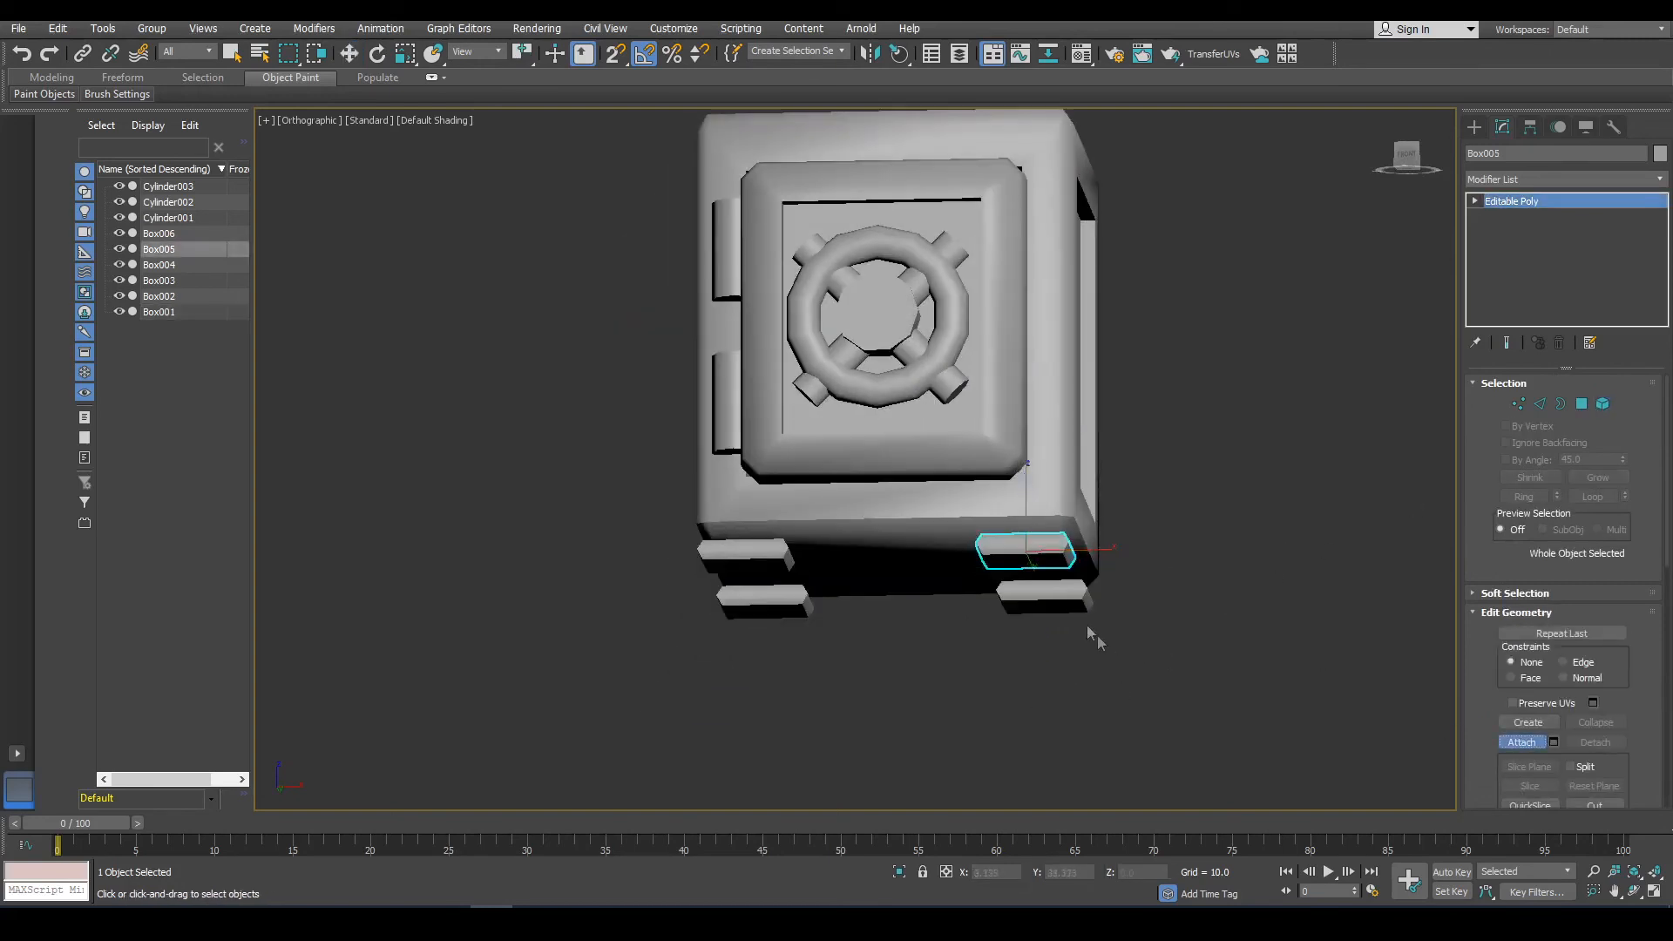
{"action": "left_click", "coordinate": [1044, 598]}
{"action": "left_click", "coordinate": [771, 606]}
{"action": "left_click", "coordinate": [770, 557]}
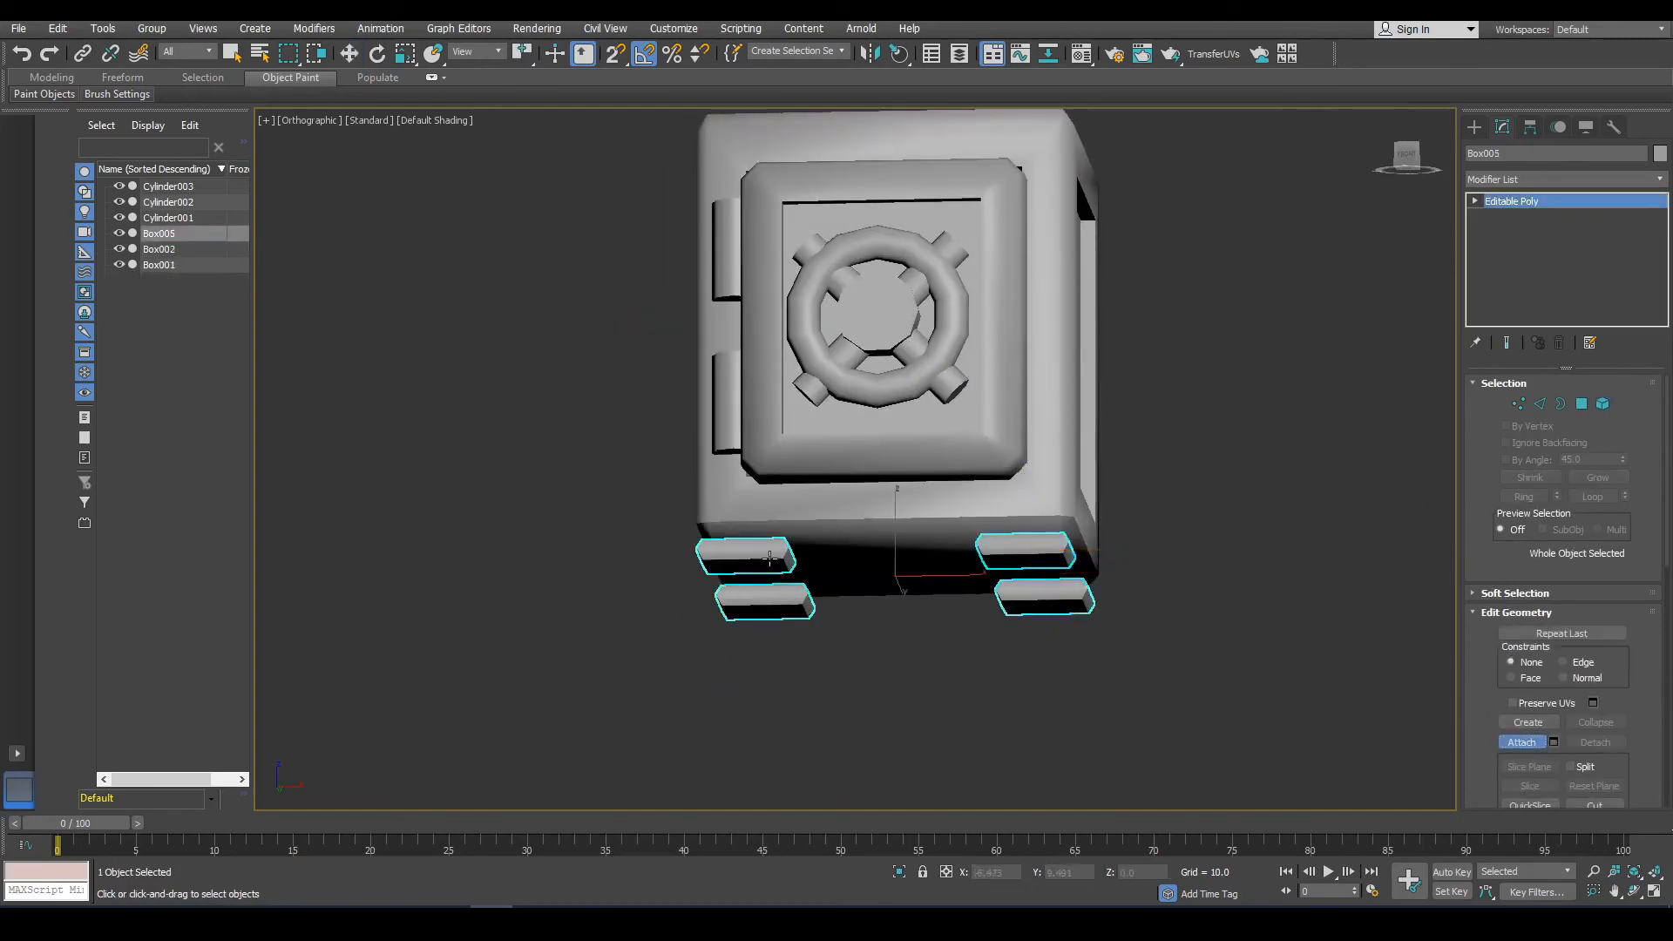
{"action": "left_click", "coordinate": [1521, 743]}
Select all four foot elements and auto smooth them with a threshold of 49.294.
{"action": "left_click", "coordinate": [1603, 403]}
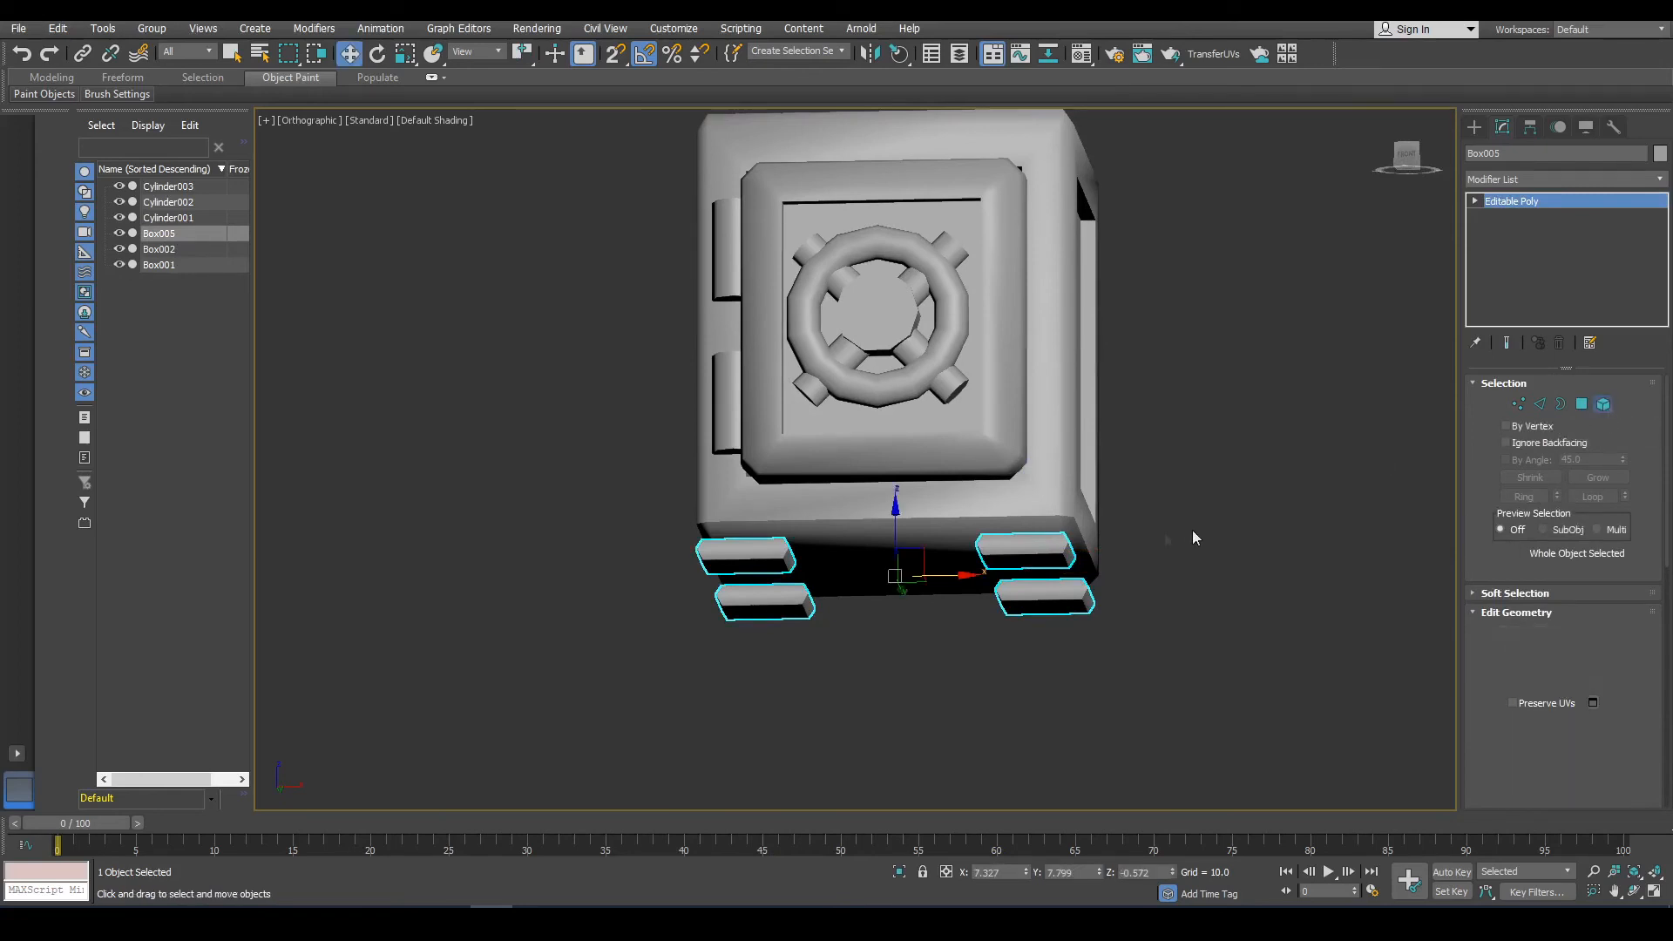
{"action": "left_click", "coordinate": [1036, 554]}
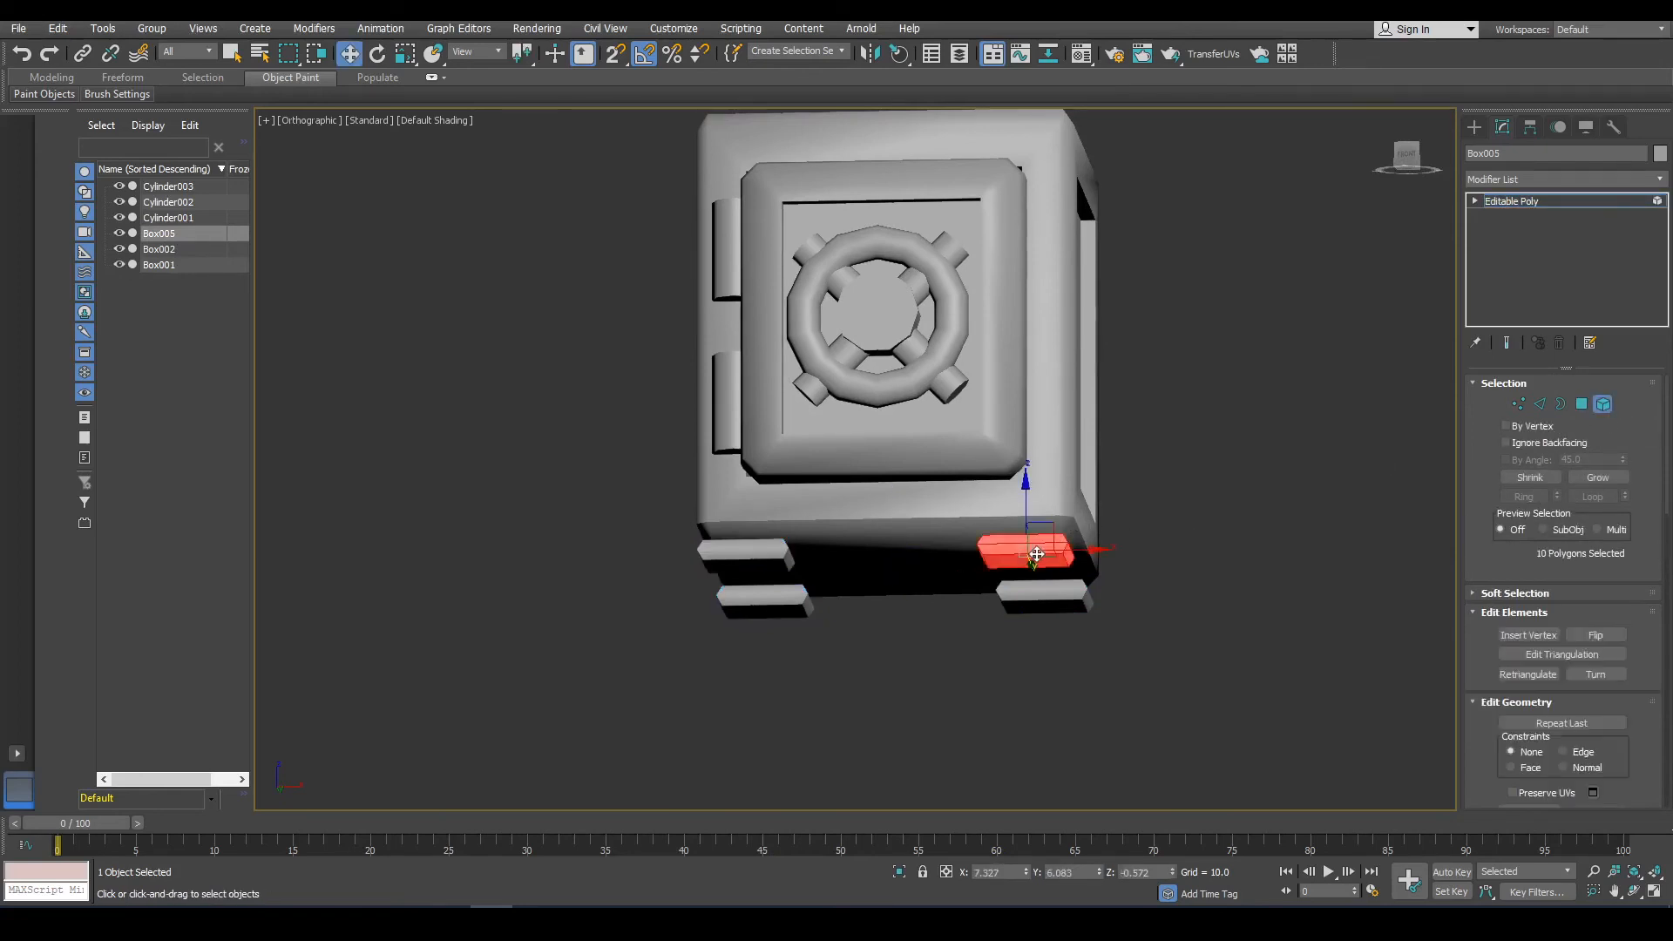
{"action": "left_click", "coordinate": [1035, 598], "text": "ctrl"}
{"action": "left_click", "coordinate": [767, 610], "text": "ctrl"}
{"action": "left_click", "coordinate": [766, 568], "text": "ctrl"}
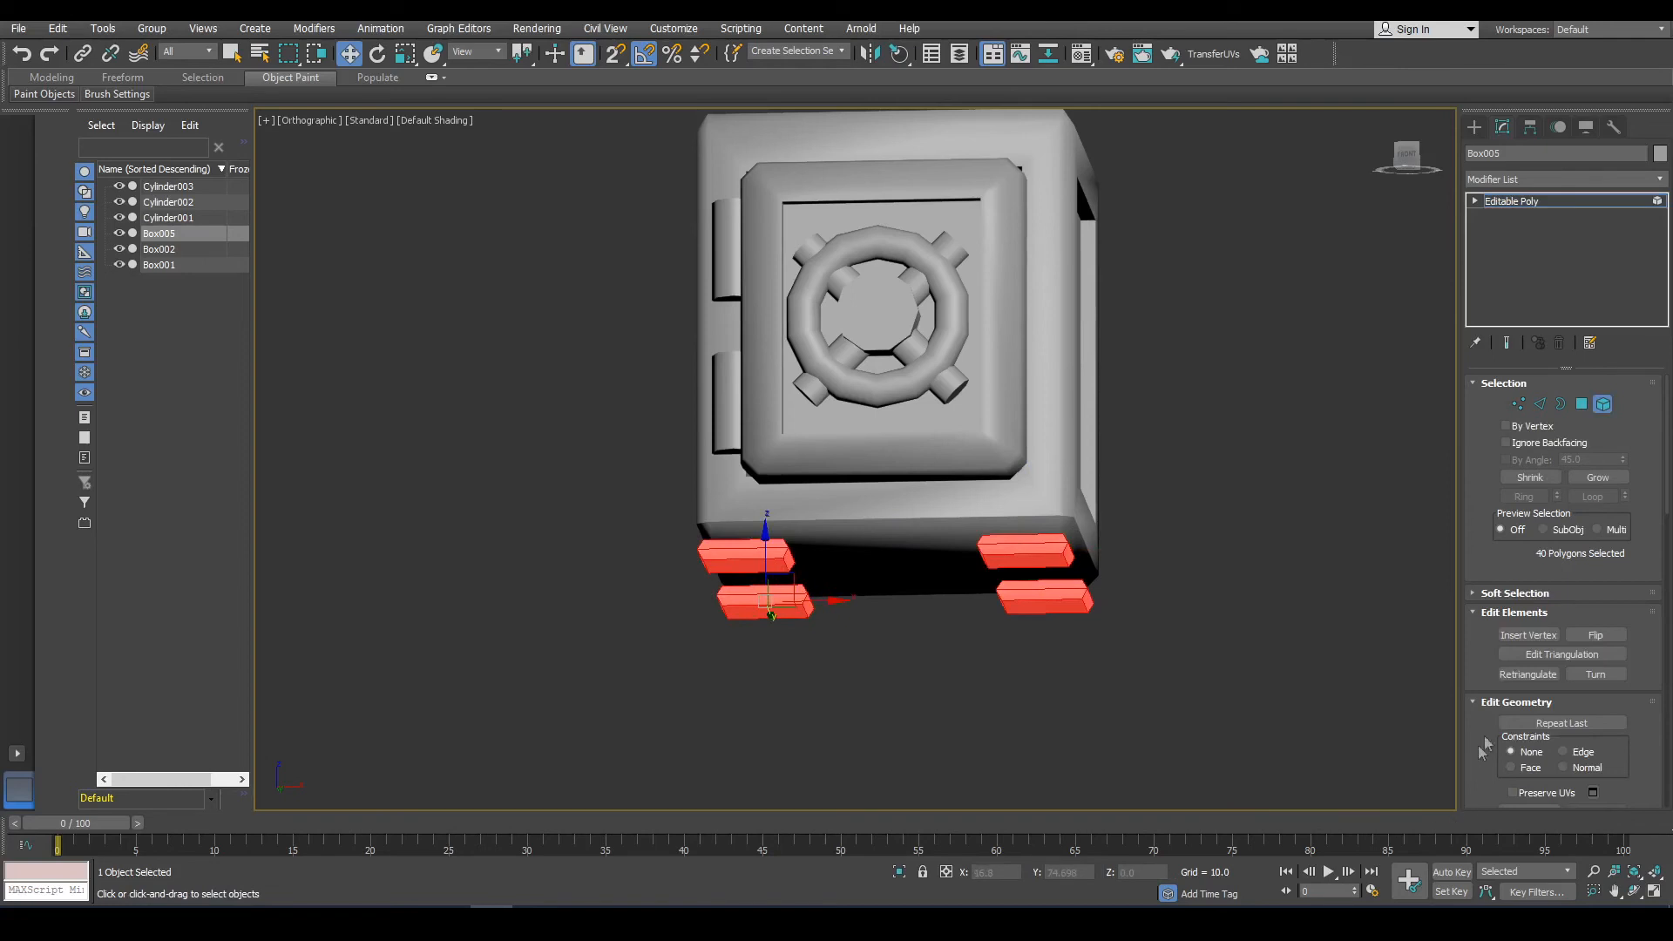
{"action": "scroll", "coordinate": [1484, 745], "scroll_direction": "down", "scroll_amount": 10}
{"action": "scroll", "coordinate": [1614, 689], "scroll_direction": "down", "scroll_amount": 5}
{"action": "left_click", "coordinate": [1554, 736]}
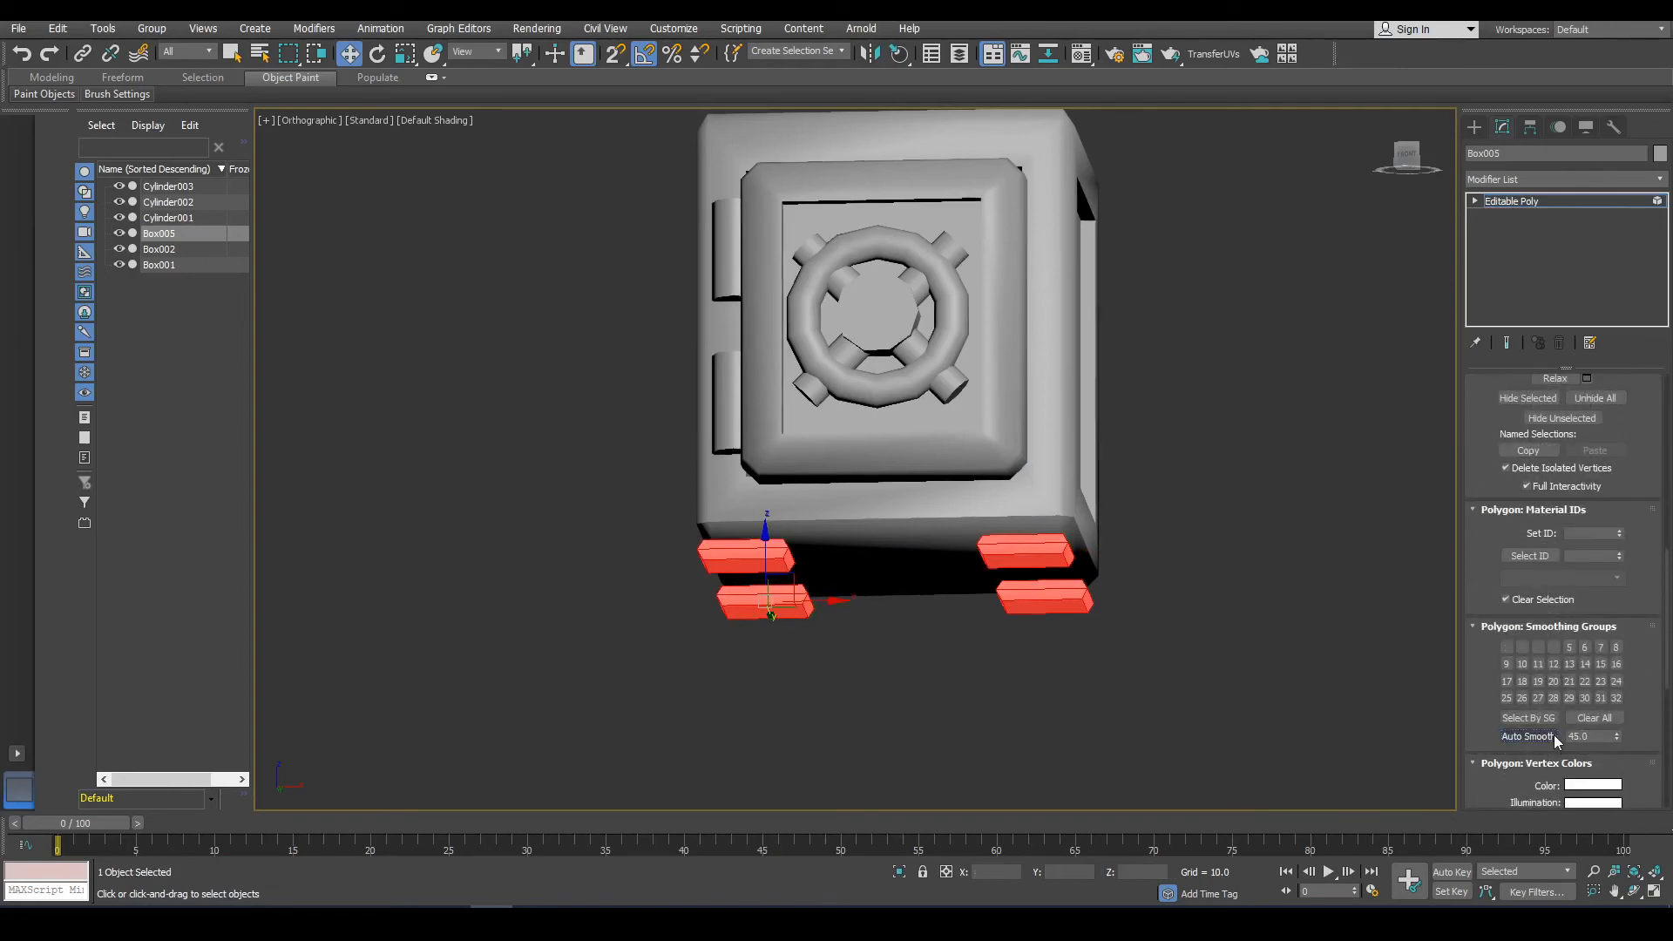
{"action": "left_click_drag", "start_coordinate": [1616, 737], "coordinate": [1616, 712]}
{"action": "left_click", "coordinate": [1529, 737]}
{"action": "scroll", "coordinate": [1113, 614], "scroll_direction": "up", "scroll_amount": 4}
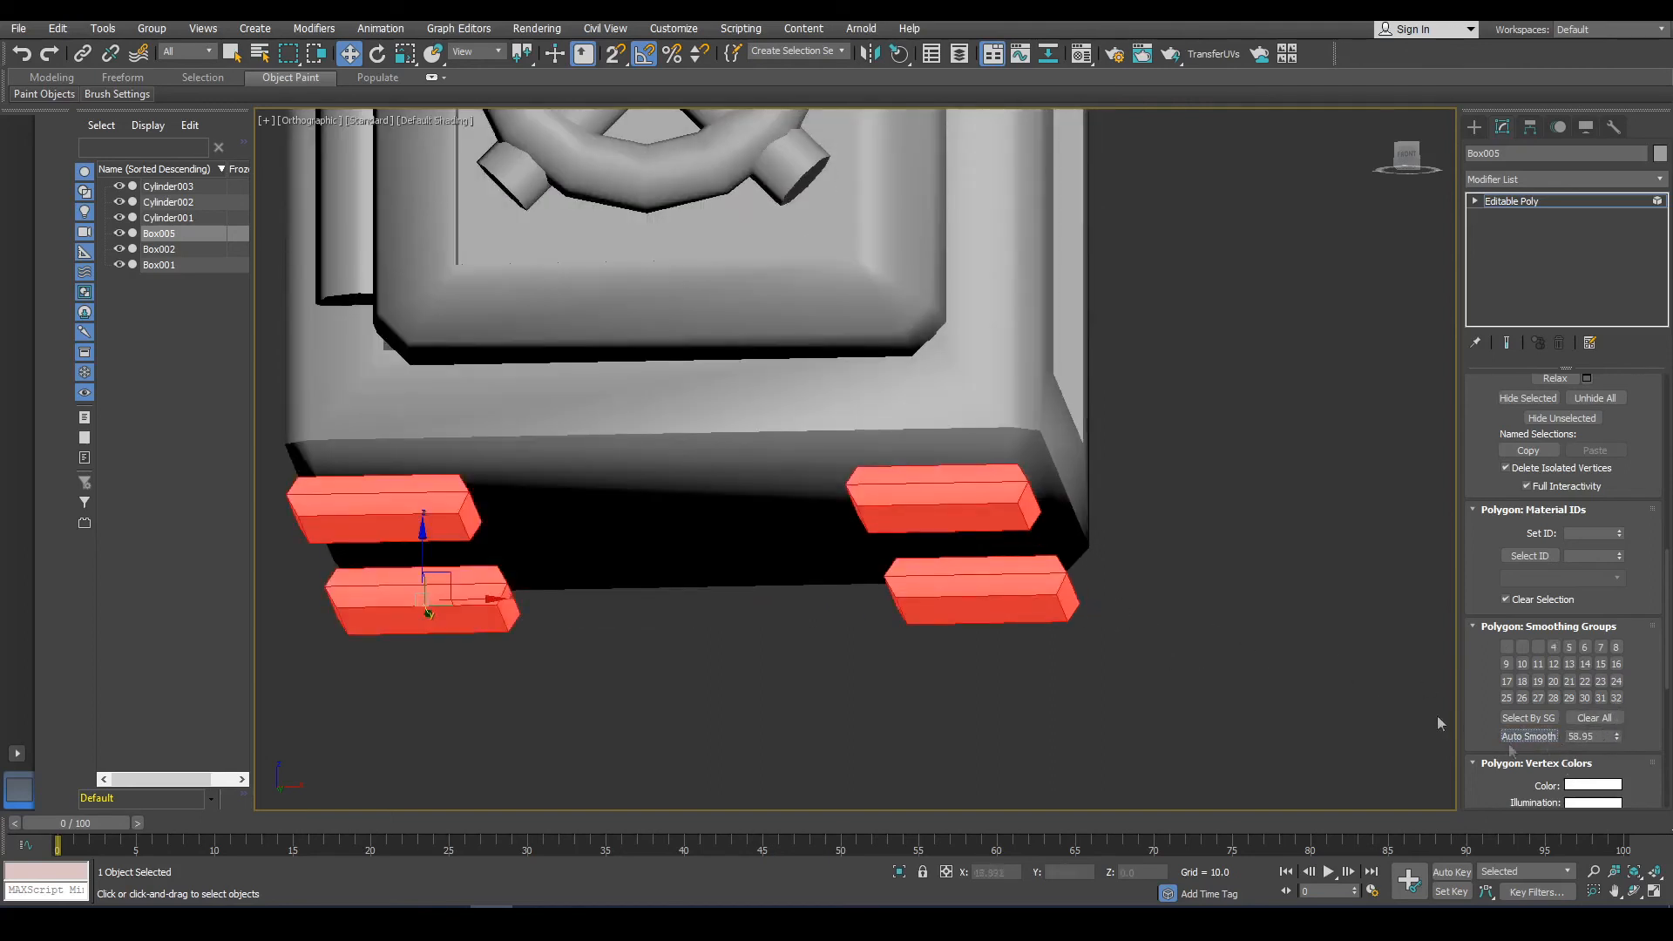
{"action": "left_click_drag", "start_coordinate": [1616, 737], "coordinate": [1619, 718]}
{"action": "left_click", "coordinate": [1536, 737]}
{"action": "left_click_drag", "start_coordinate": [1618, 735], "coordinate": [1618, 743]}
{"action": "left_click", "coordinate": [1523, 740]}
Clear the feet's smoothing groups and assign all their polygons to smoothing group 1.
{"action": "left_click", "coordinate": [1132, 652]}
{"action": "middle_click_drag", "start_coordinate": [1060, 650], "coordinate": [1211, 684], "text": "alt"}
{"action": "left_click", "coordinate": [926, 582]}
{"action": "left_click", "coordinate": [1406, 158]}
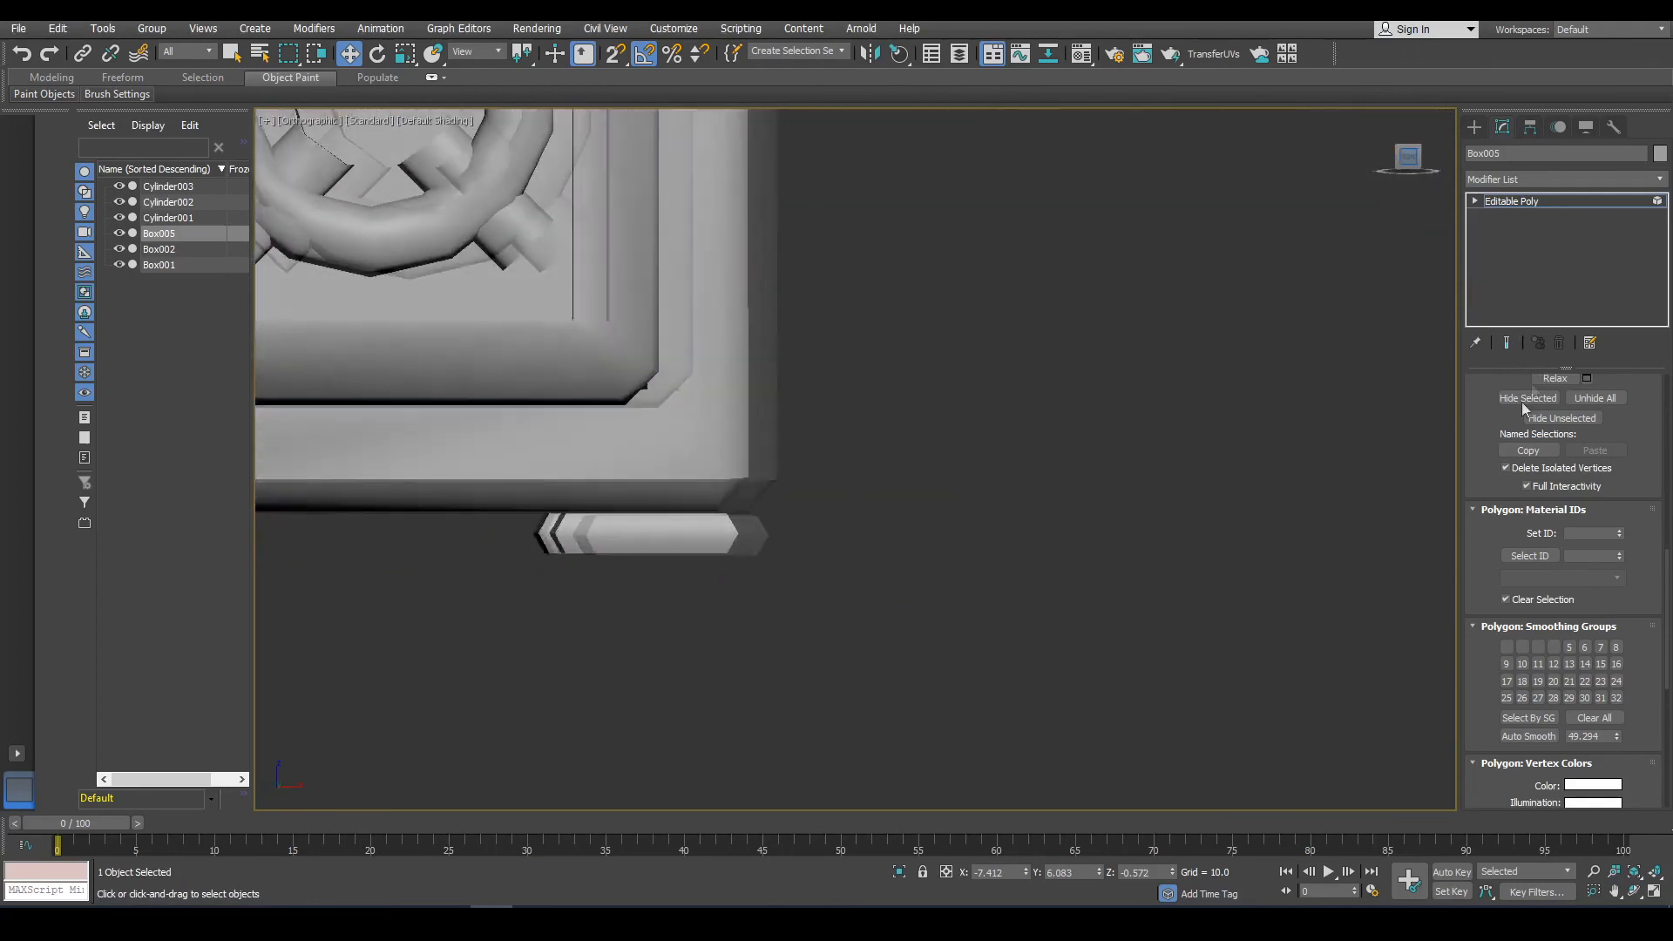
{"action": "left_click_drag", "start_coordinate": [977, 638], "coordinate": [255, 429]}
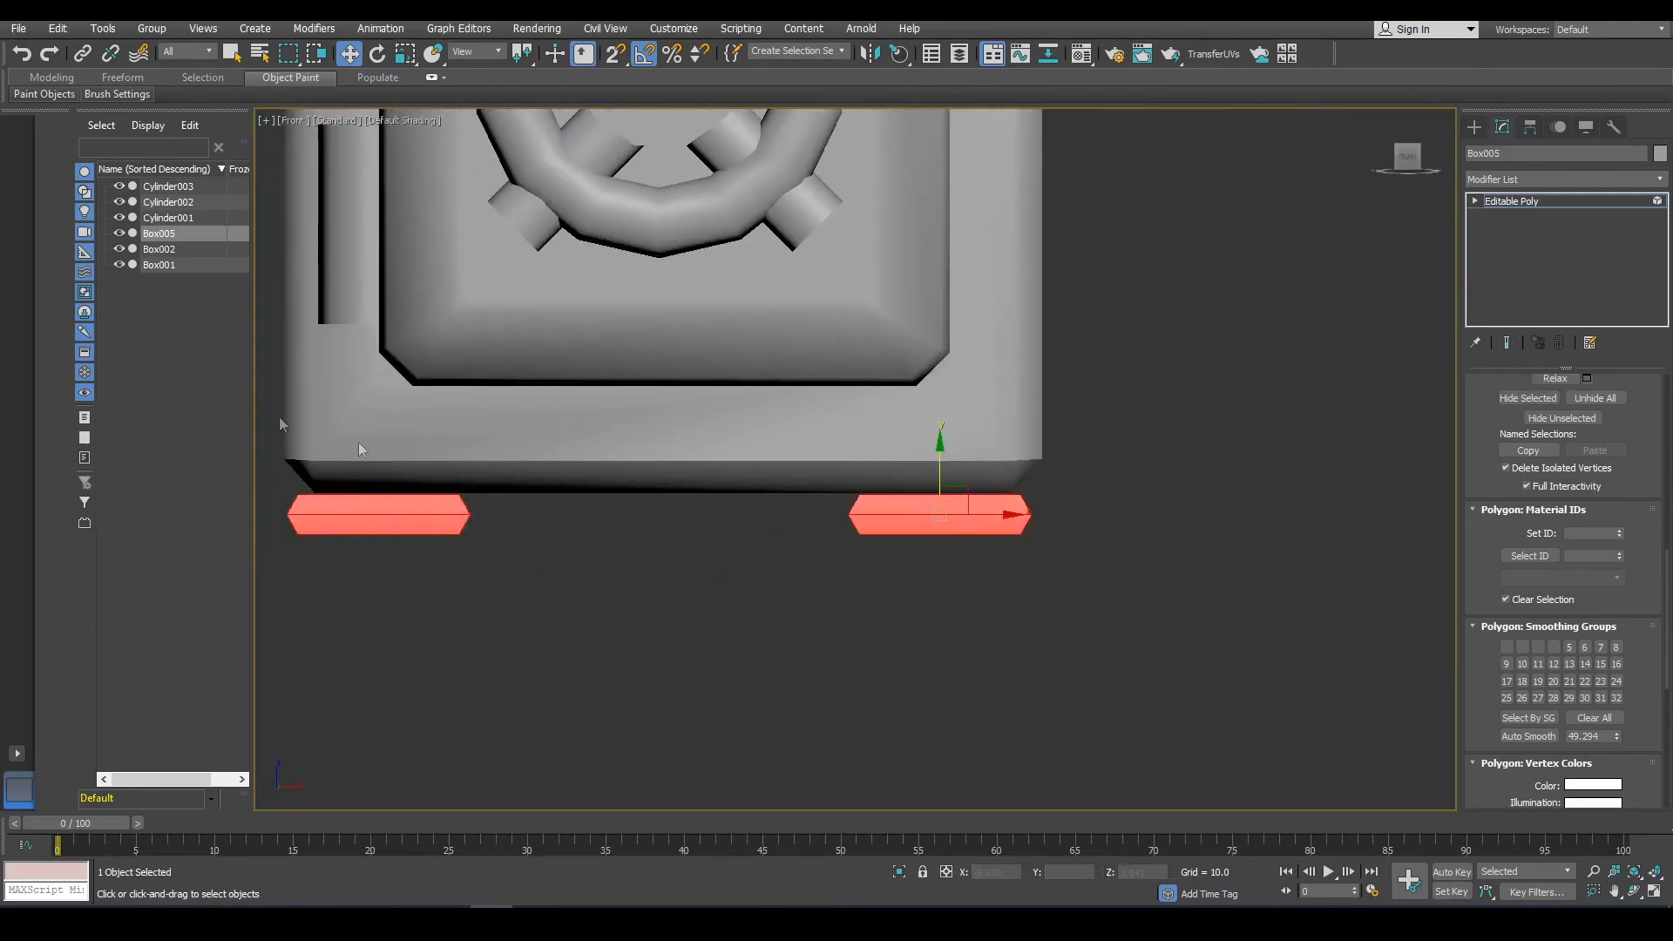
{"action": "left_click", "coordinate": [1593, 717]}
{"action": "scroll", "coordinate": [1579, 347], "scroll_direction": "up", "scroll_amount": 10}
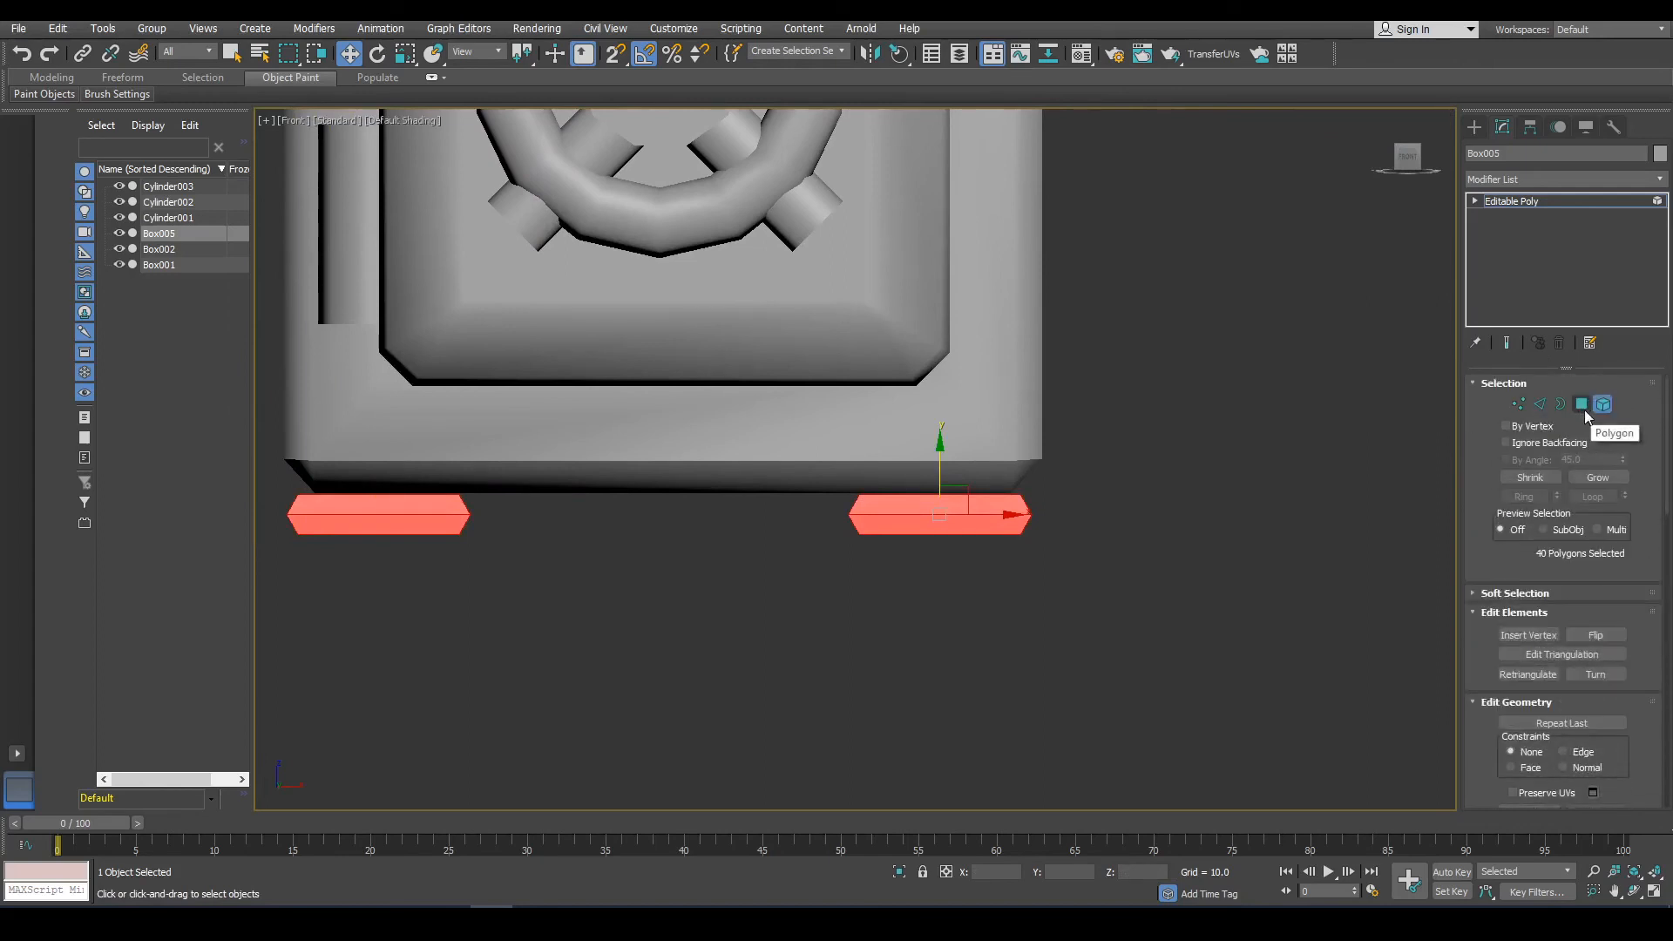
{"action": "left_click", "coordinate": [1581, 404]}
{"action": "middle_click_drag", "start_coordinate": [1065, 583], "coordinate": [1190, 579]}
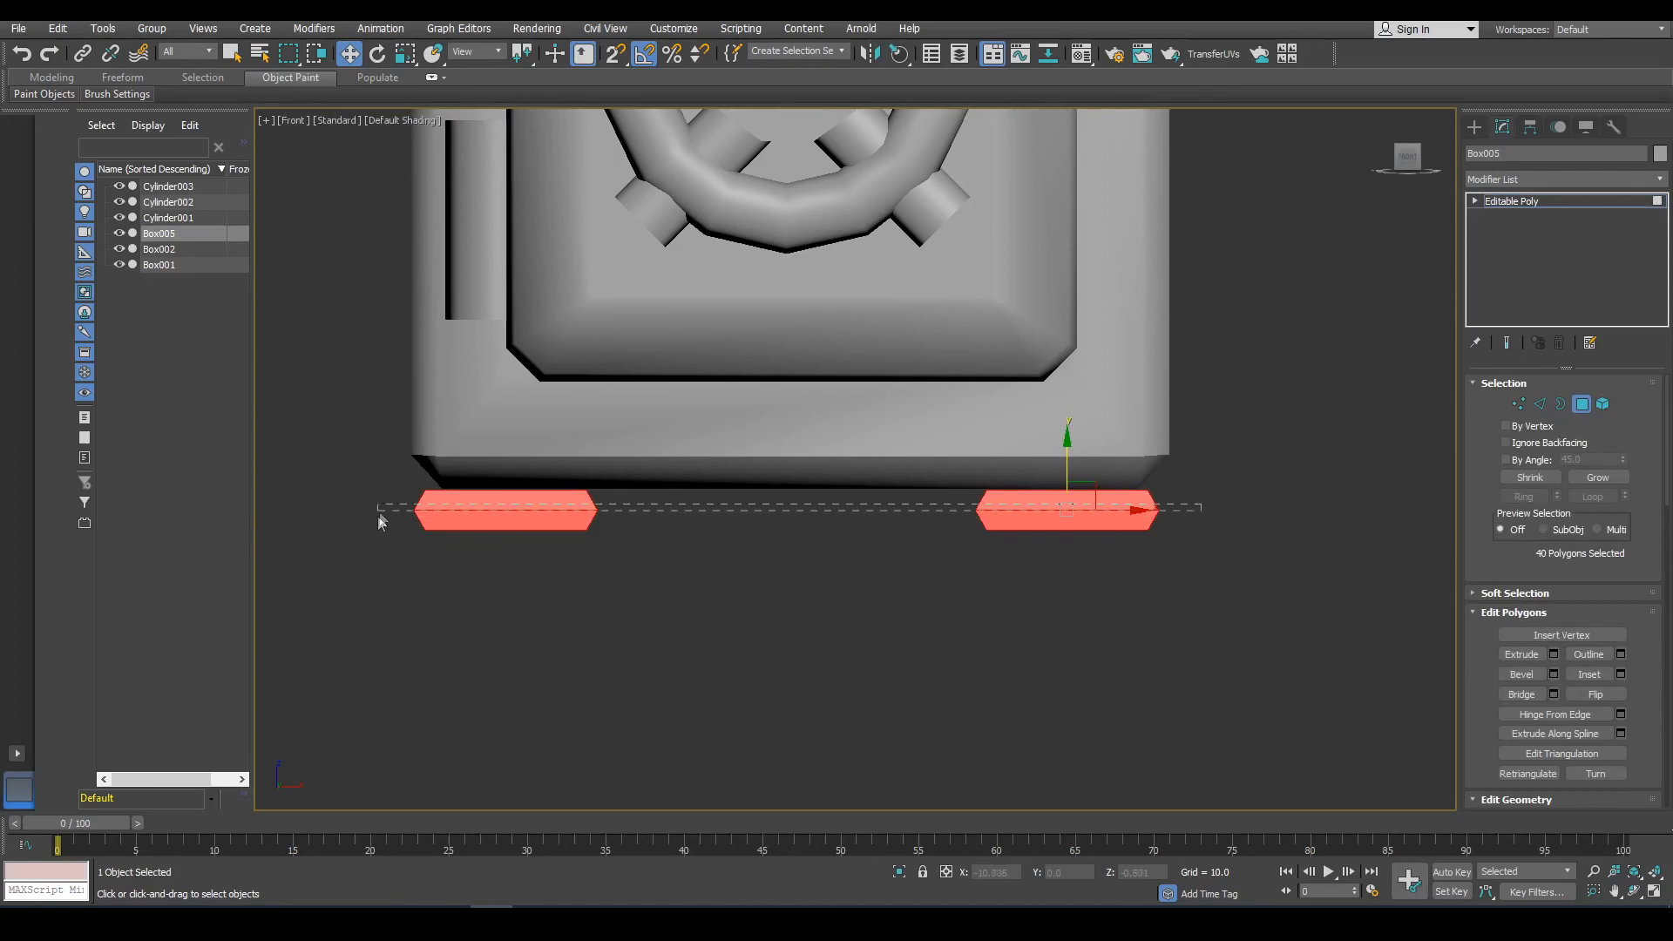
{"action": "scroll", "coordinate": [1666, 710], "scroll_direction": "down", "scroll_amount": 10}
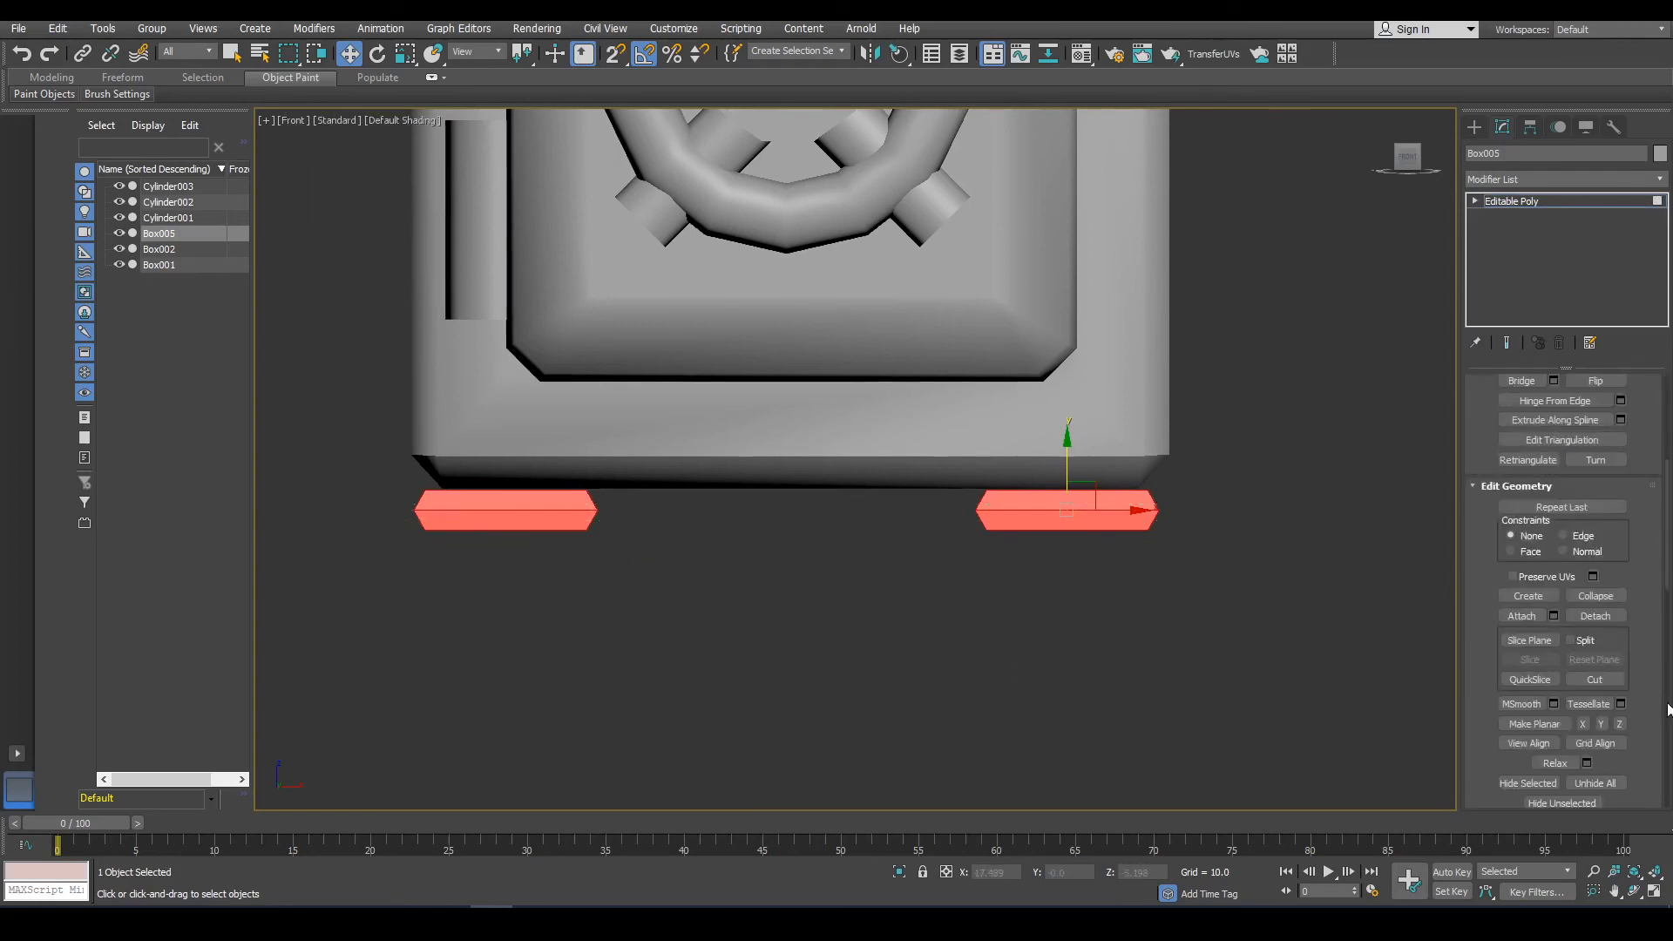
{"action": "scroll", "coordinate": [1530, 460], "scroll_direction": "up", "scroll_amount": 4}
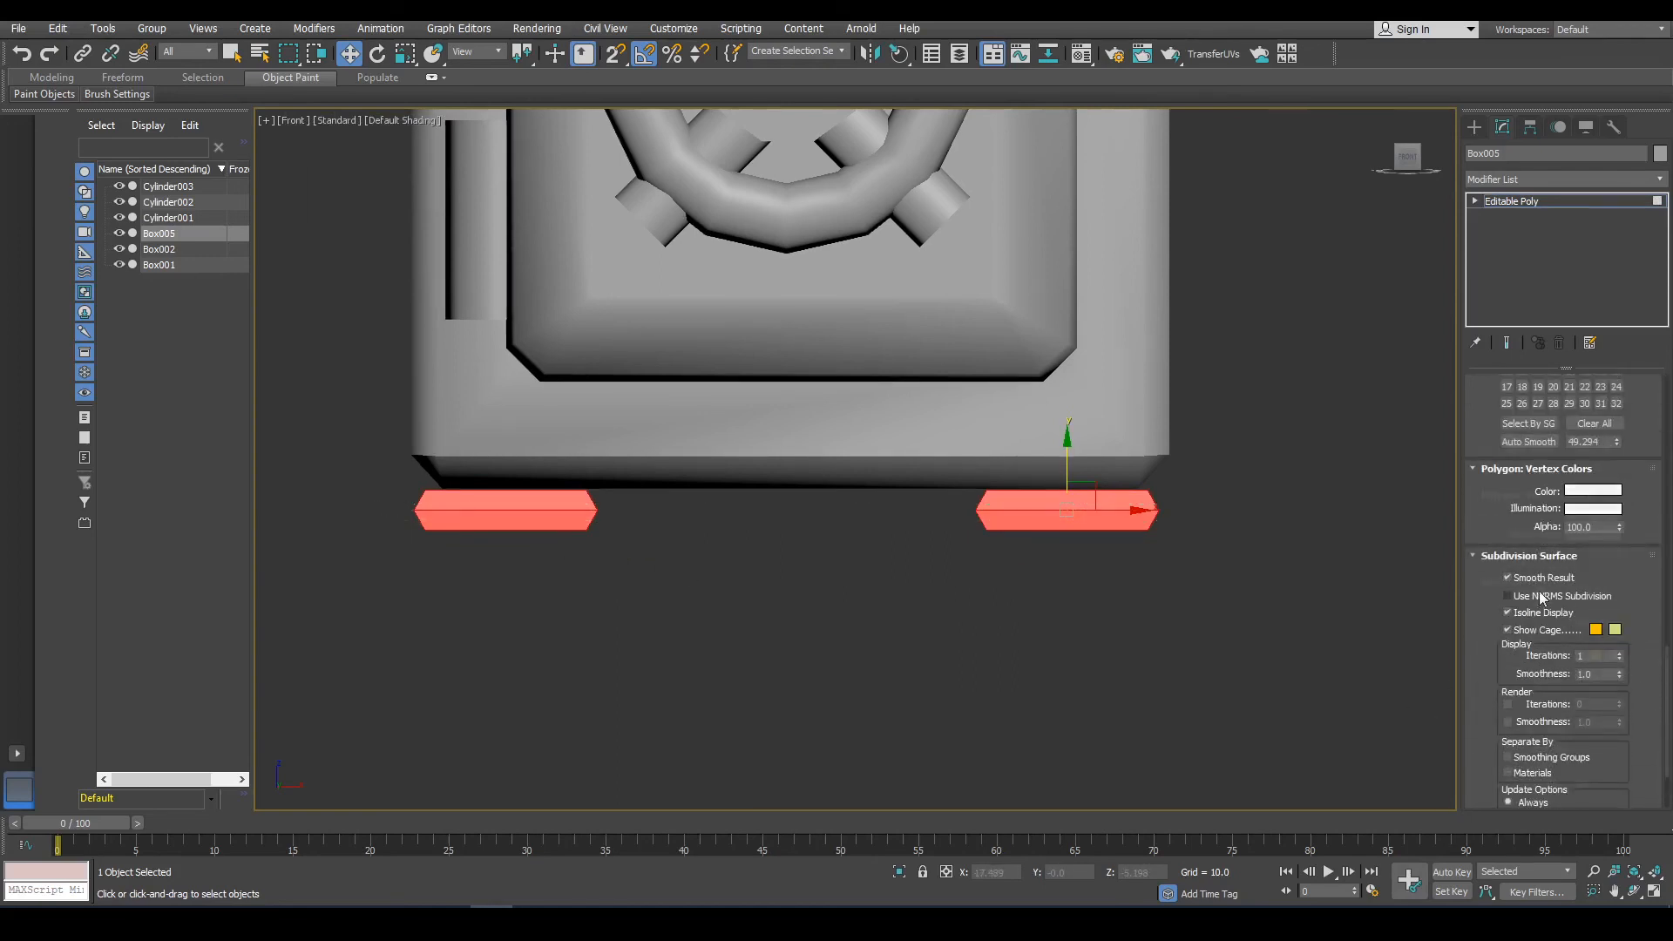
{"action": "left_click", "coordinate": [1511, 402]}
Orbit around the feet and pick their polygons to inspect the shading, then leave polygon mode.
{"action": "left_click", "coordinate": [987, 608]}
{"action": "mouse_move", "coordinate": [986, 608]}
{"action": "middle_mouse_down", "text": "alt"}
{"action": "mouse_move", "coordinate": [1047, 486]}
{"action": "mouse_move", "coordinate": [1110, 495]}
{"action": "mouse_move", "coordinate": [1102, 518]}
{"action": "middle_mouse_up", "text": "alt"}
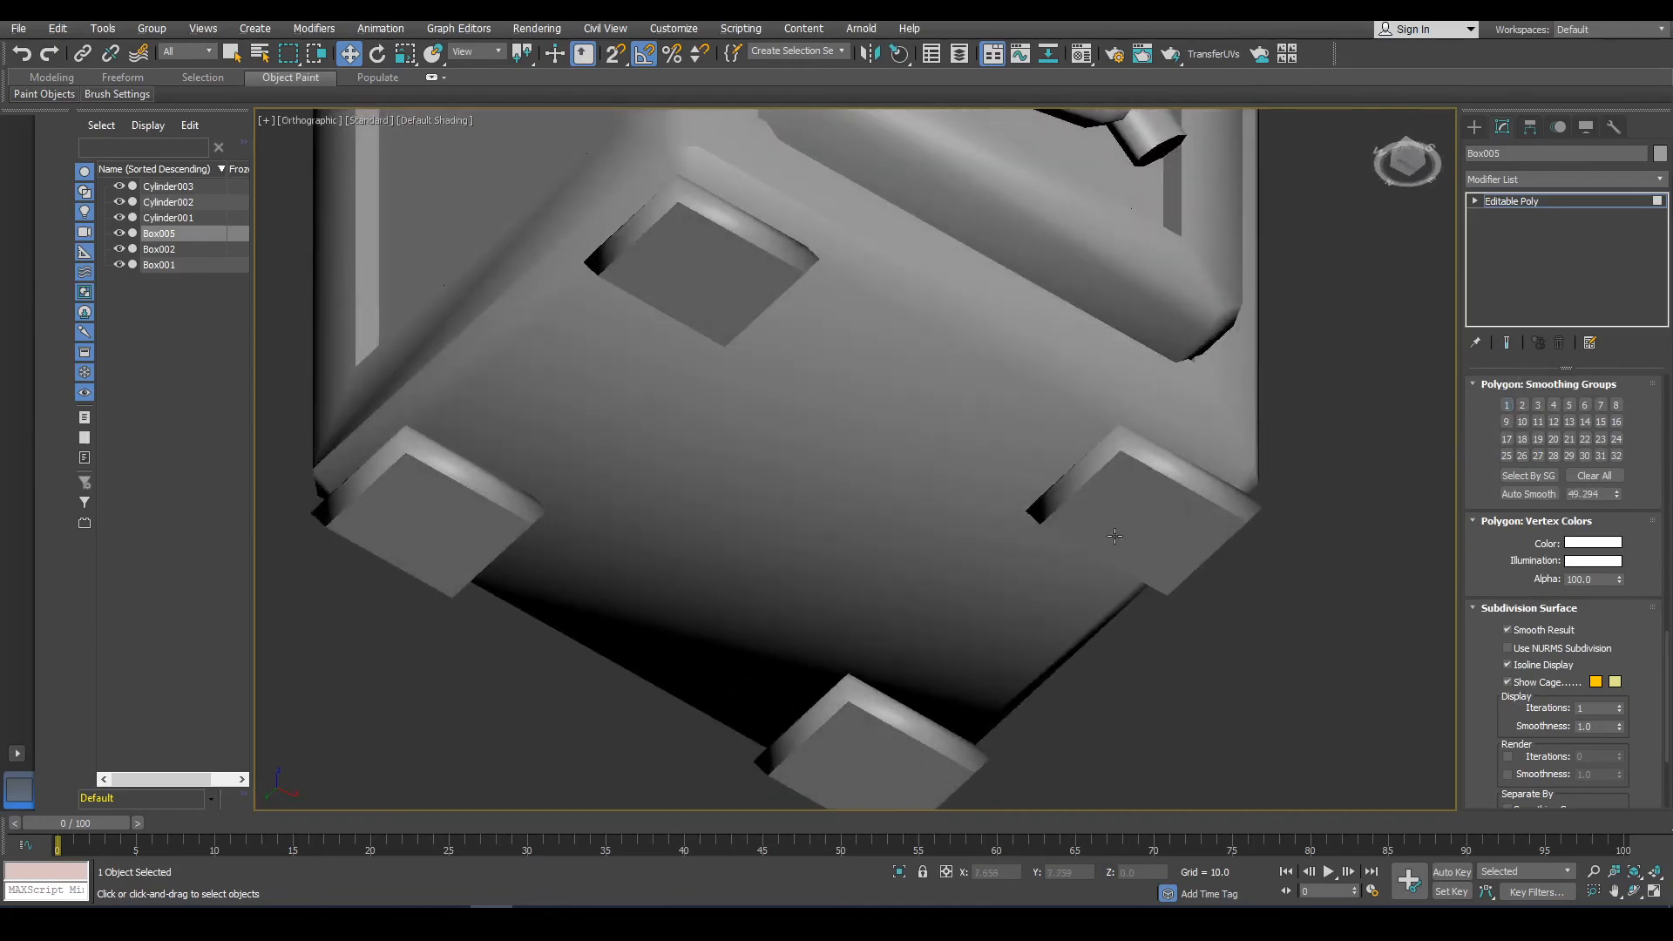
{"action": "left_click", "coordinate": [1115, 535]}
{"action": "middle_click_drag", "start_coordinate": [840, 791], "coordinate": [908, 823], "text": "alt"}
{"action": "middle_click_drag", "start_coordinate": [1166, 690], "coordinate": [1049, 527], "text": "alt"}
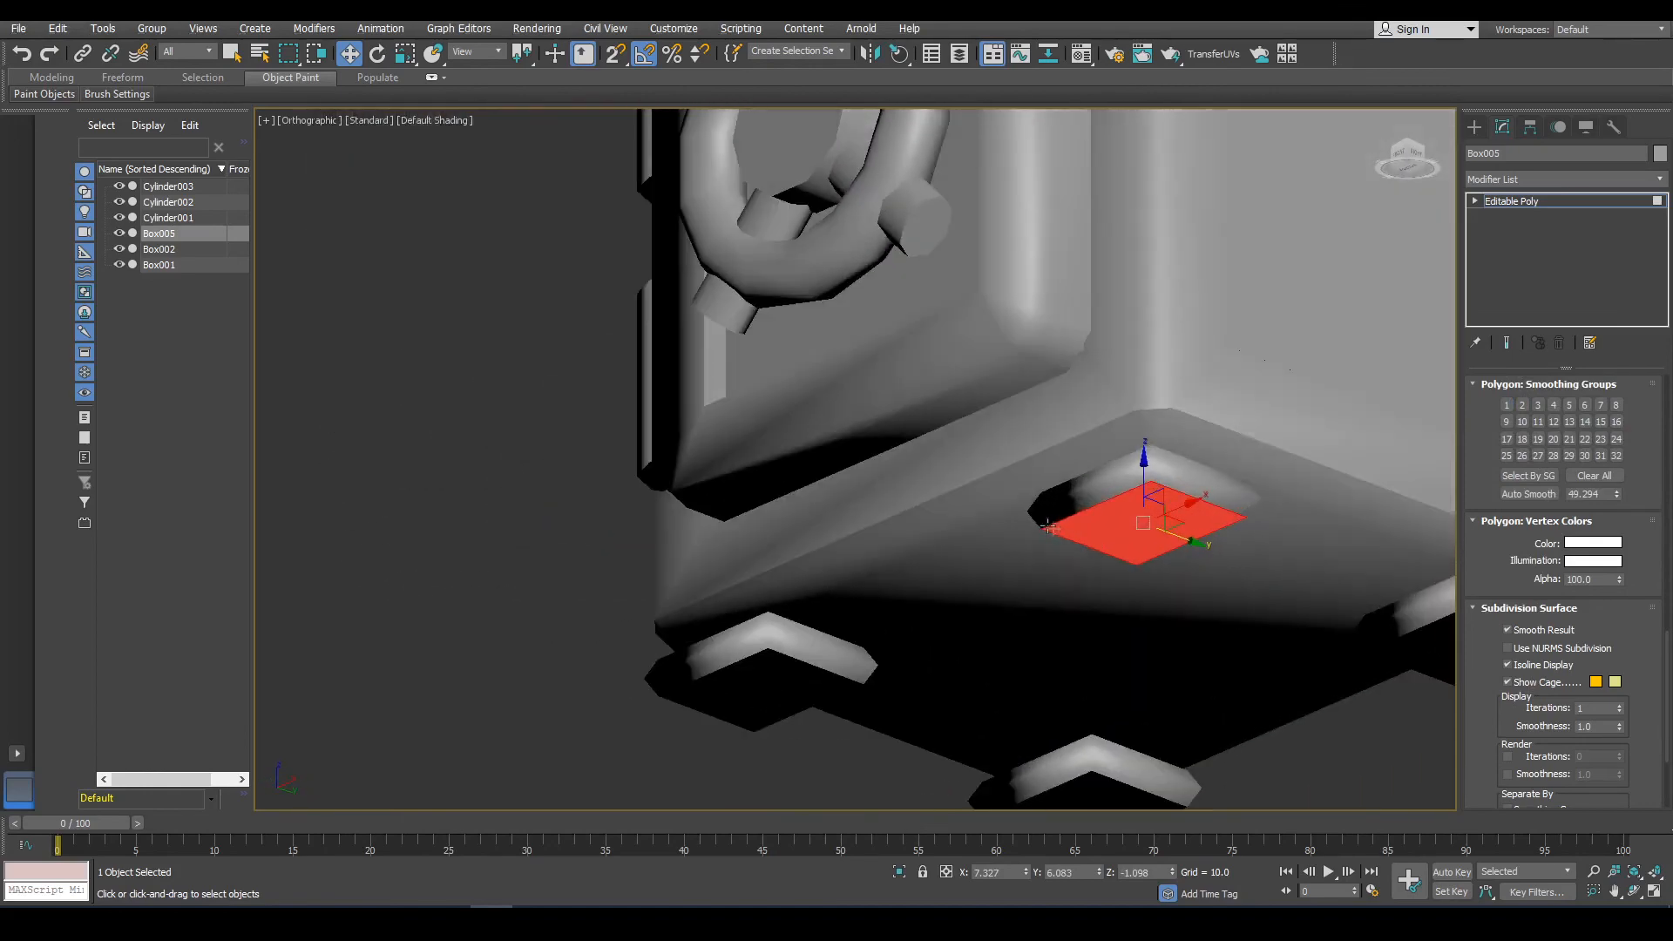
{"action": "left_click", "coordinate": [769, 694], "text": "ctrl"}
{"action": "middle_click_drag", "start_coordinate": [768, 694], "coordinate": [729, 542]}
{"action": "left_click", "coordinate": [1045, 656], "text": "ctrl"}
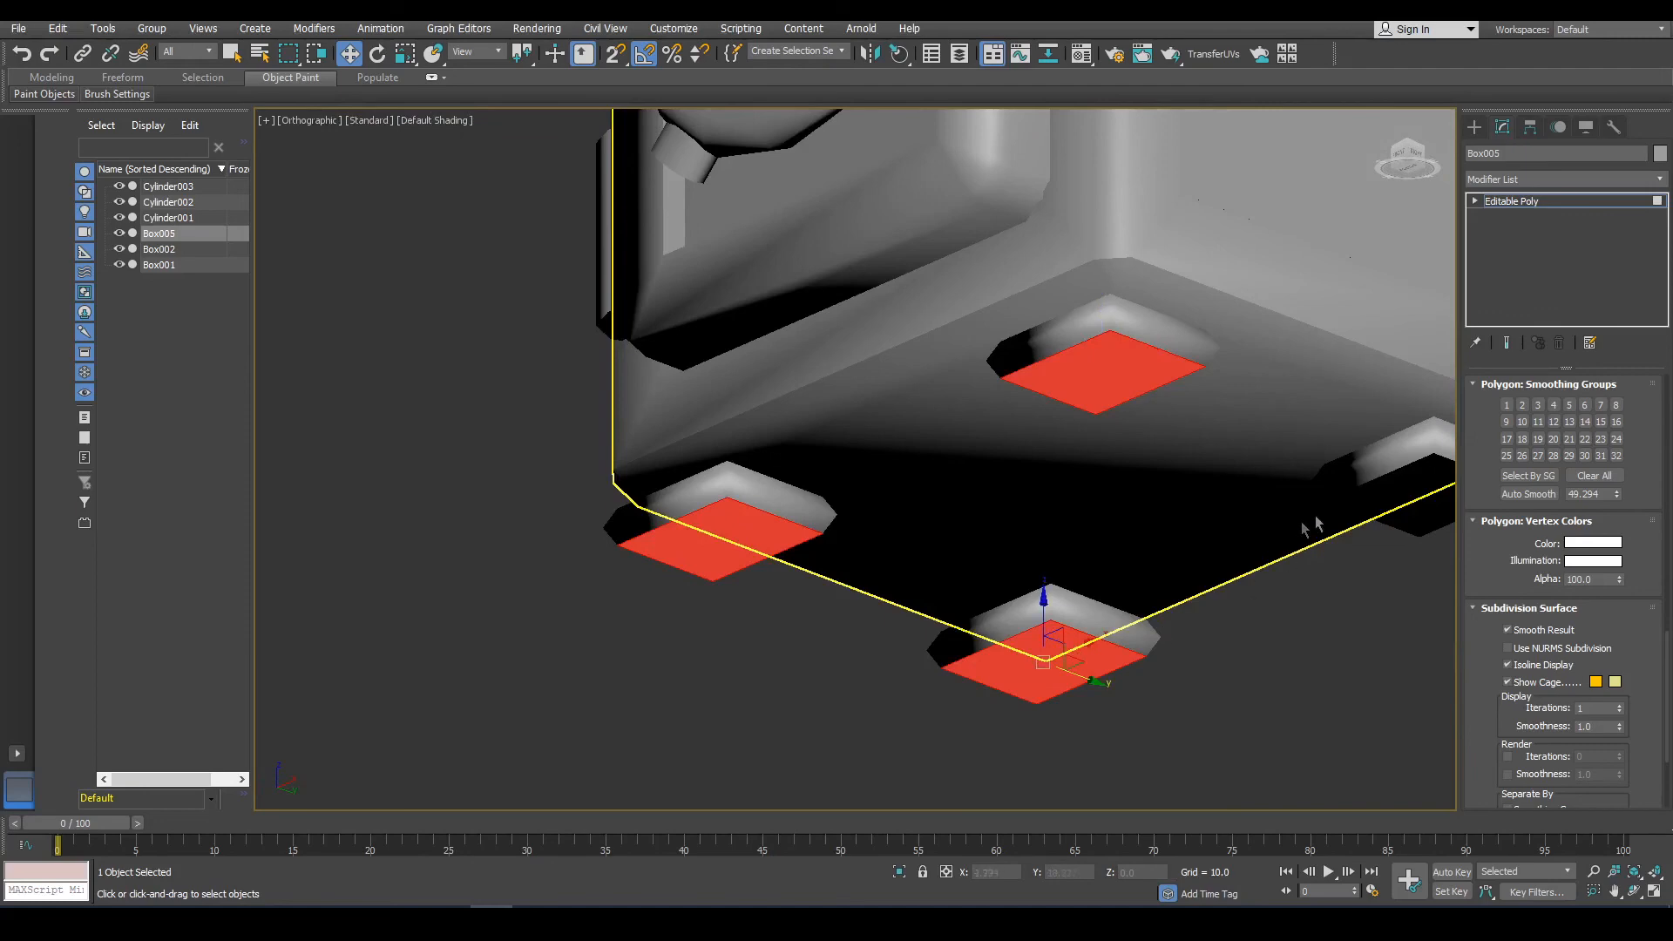
{"action": "left_click", "coordinate": [1404, 512], "text": "ctrl"}
{"action": "middle_click_drag", "start_coordinate": [1405, 513], "coordinate": [1298, 618], "text": "alt"}
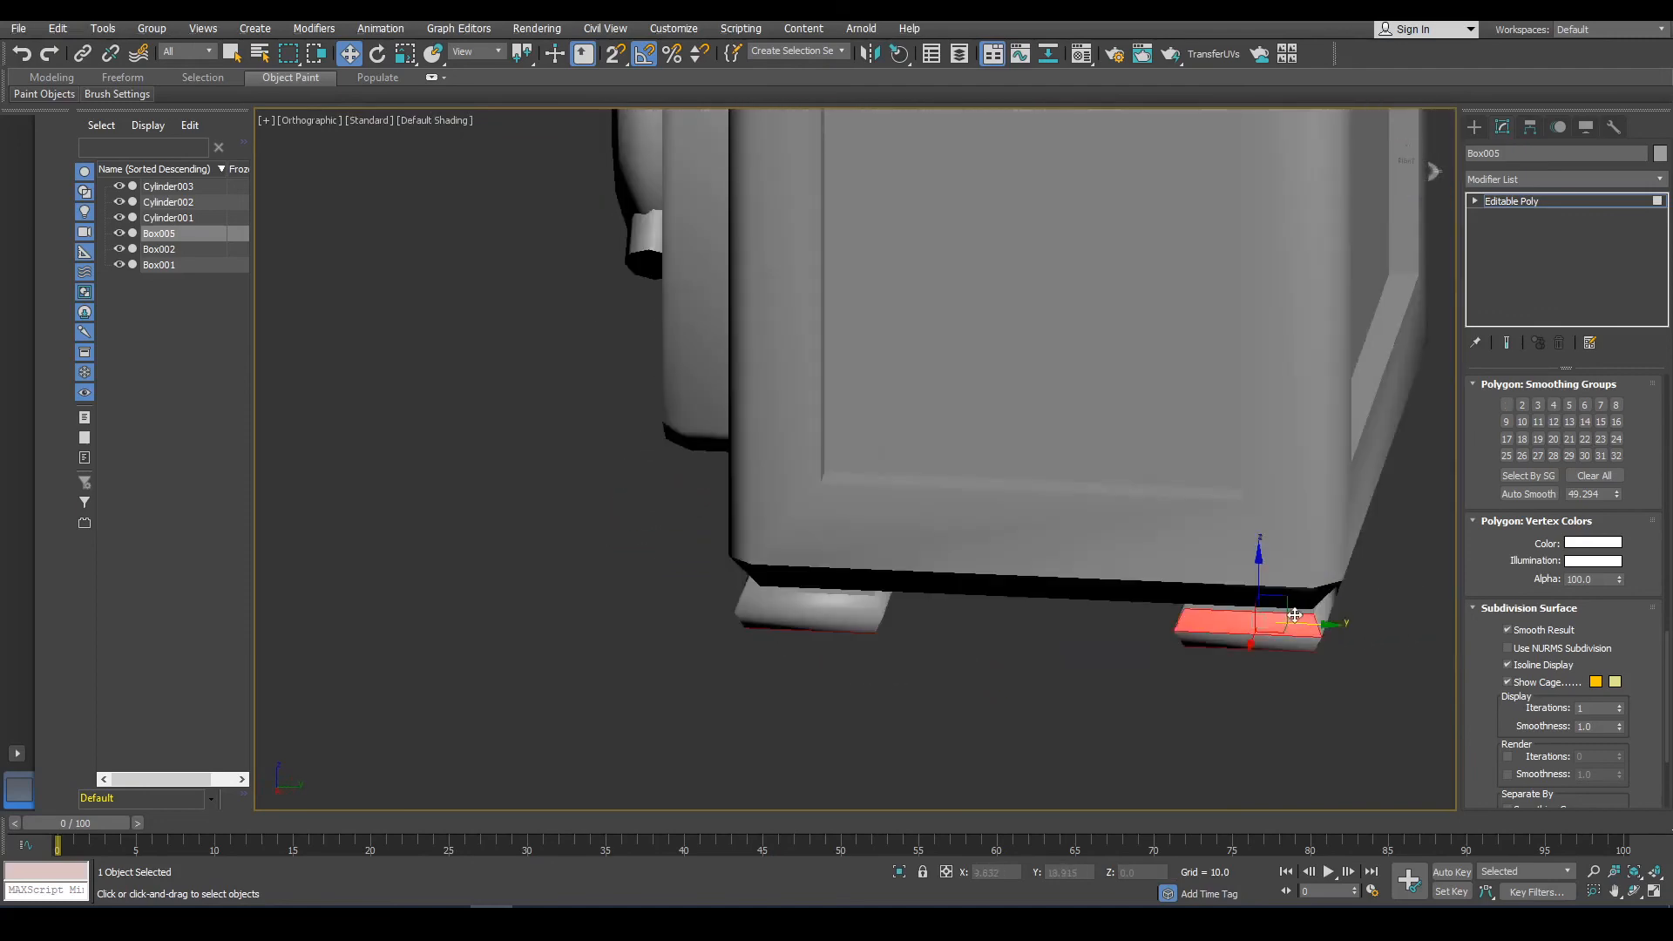
{"action": "left_click", "coordinate": [1295, 610], "text": "ctrl"}
{"action": "left_click", "coordinate": [857, 594], "text": "ctrl"}
{"action": "middle_click_drag", "start_coordinate": [857, 594], "coordinate": [1002, 730], "text": "alt"}
{"action": "left_click", "coordinate": [998, 732], "text": "ctrl"}
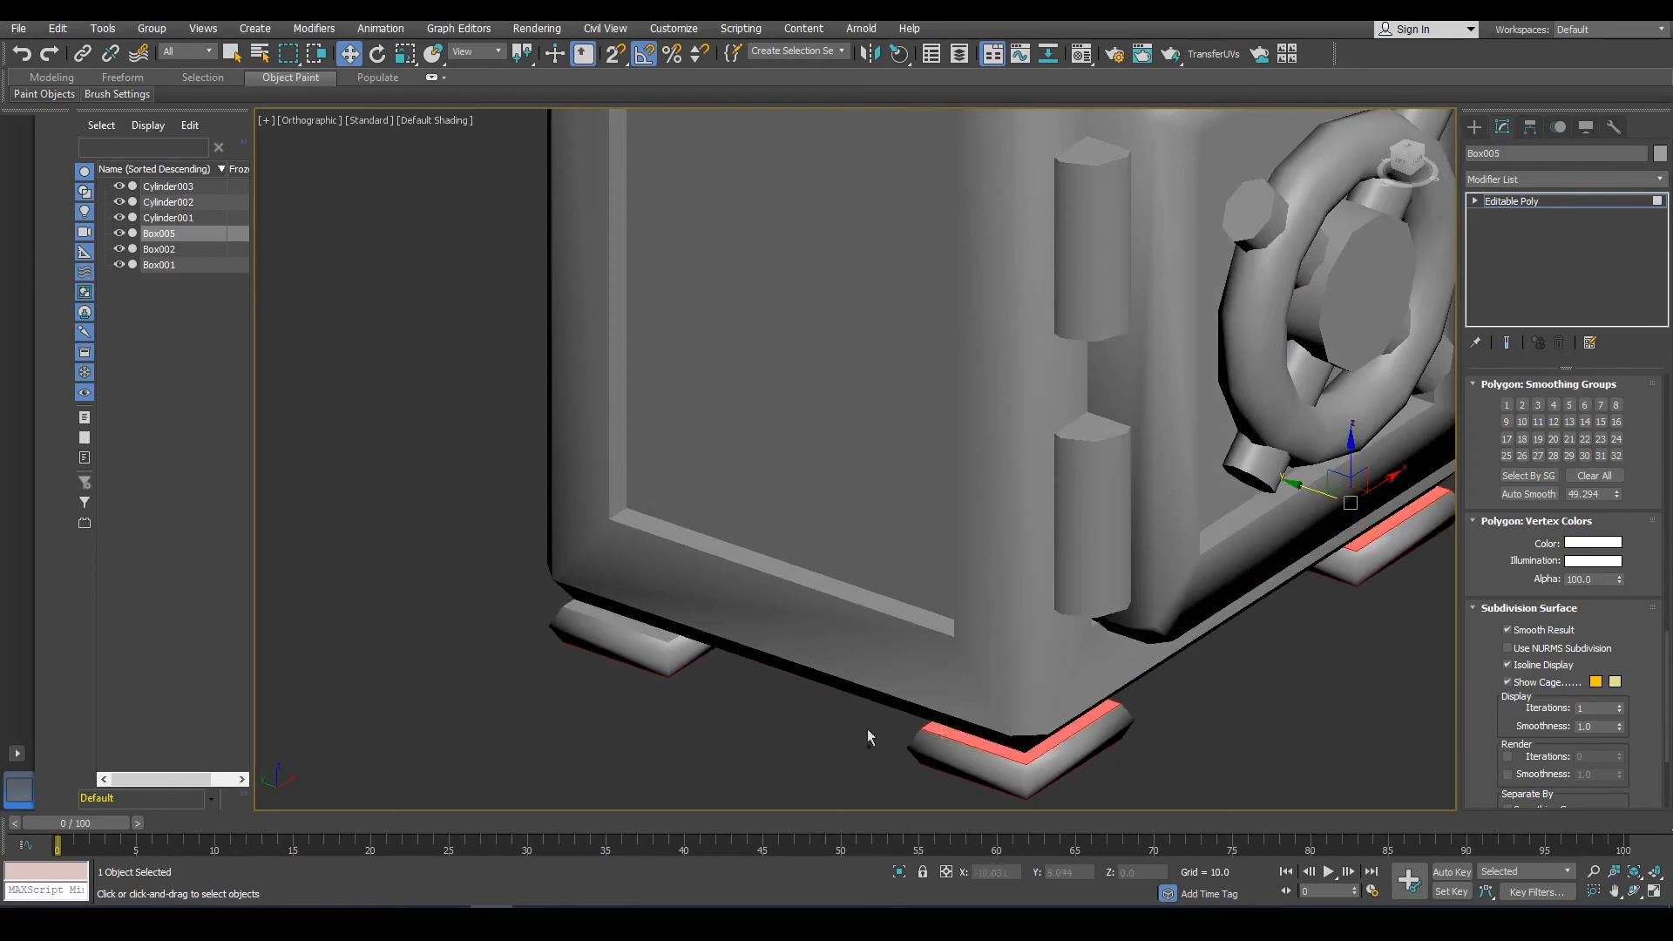
{"action": "left_click", "coordinate": [652, 624], "text": "ctrl"}
{"action": "left_click", "coordinate": [1225, 747]}
{"action": "middle_click_drag", "start_coordinate": [1225, 747], "coordinate": [1077, 556], "text": "alt"}
{"action": "scroll", "coordinate": [1530, 506], "scroll_direction": "up", "scroll_amount": 1}
{"action": "scroll", "coordinate": [1531, 511], "scroll_direction": "up", "scroll_amount": 15}
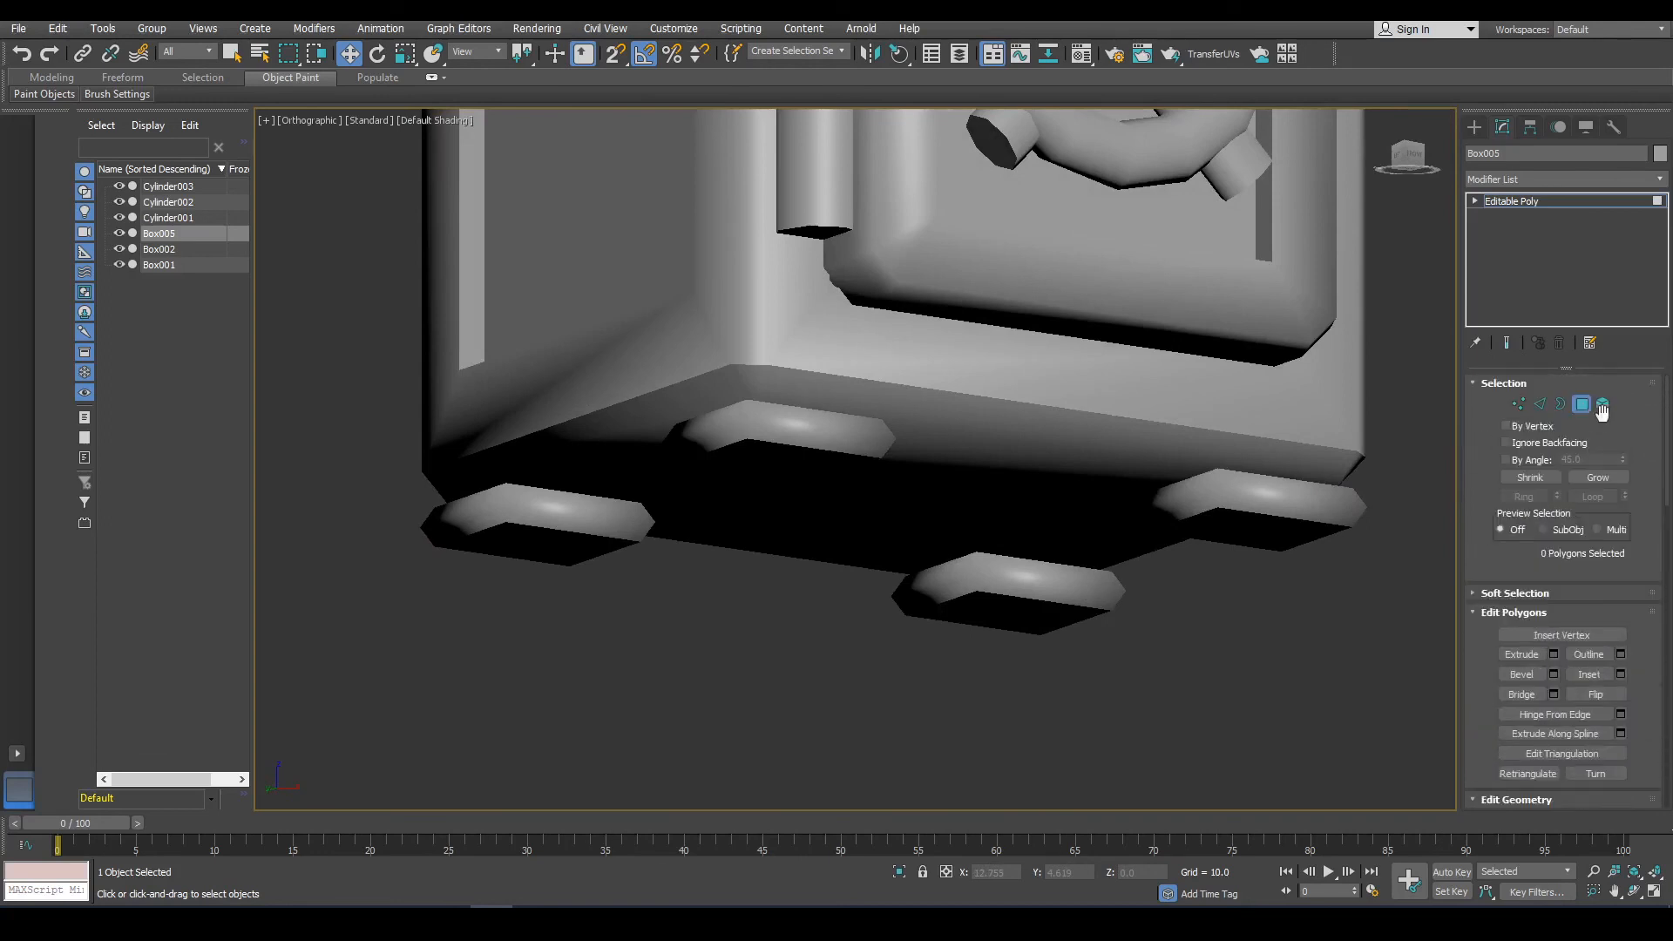
{"action": "left_click", "coordinate": [1583, 406]}
{"action": "left_click", "coordinate": [1011, 657]}
{"action": "scroll", "coordinate": [826, 708], "scroll_direction": "down", "scroll_amount": 5}
{"action": "middle_click_drag", "start_coordinate": [823, 666], "coordinate": [836, 732], "text": "alt"}
{"action": "scroll", "coordinate": [934, 444], "scroll_direction": "up", "scroll_amount": 8}
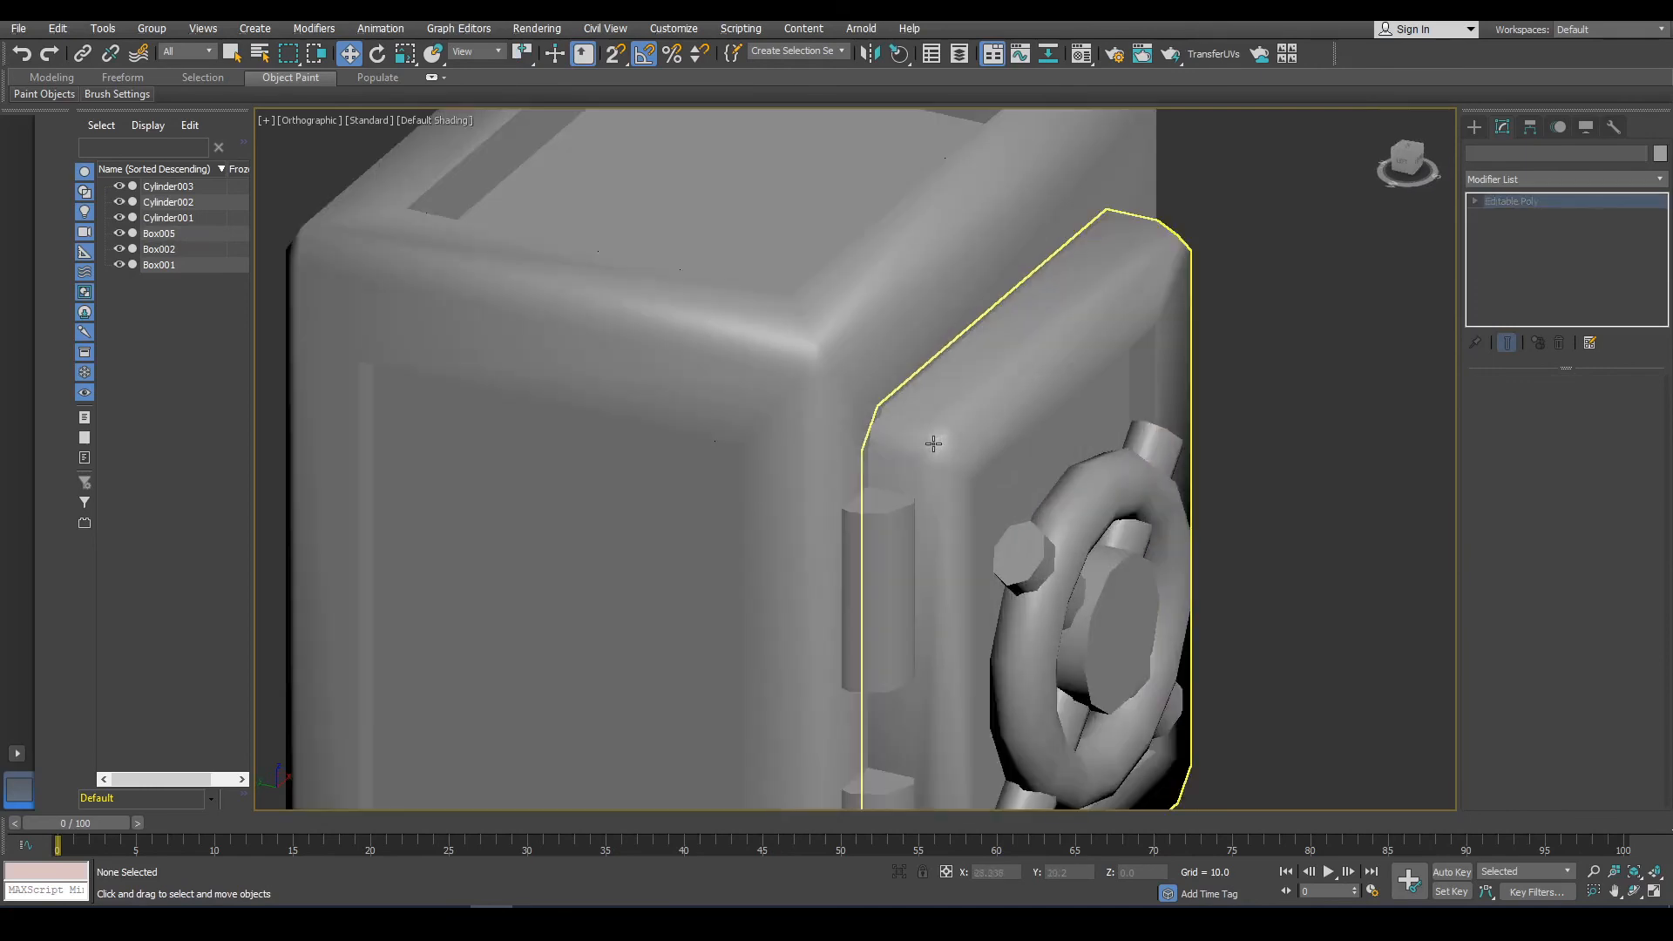
In wireframe, select the door's hinge-side edges and chamfer them by 0.229.
{"action": "left_click", "coordinate": [933, 444]}
{"action": "middle_click_drag", "start_coordinate": [964, 463], "coordinate": [1483, 469], "text": "alt"}
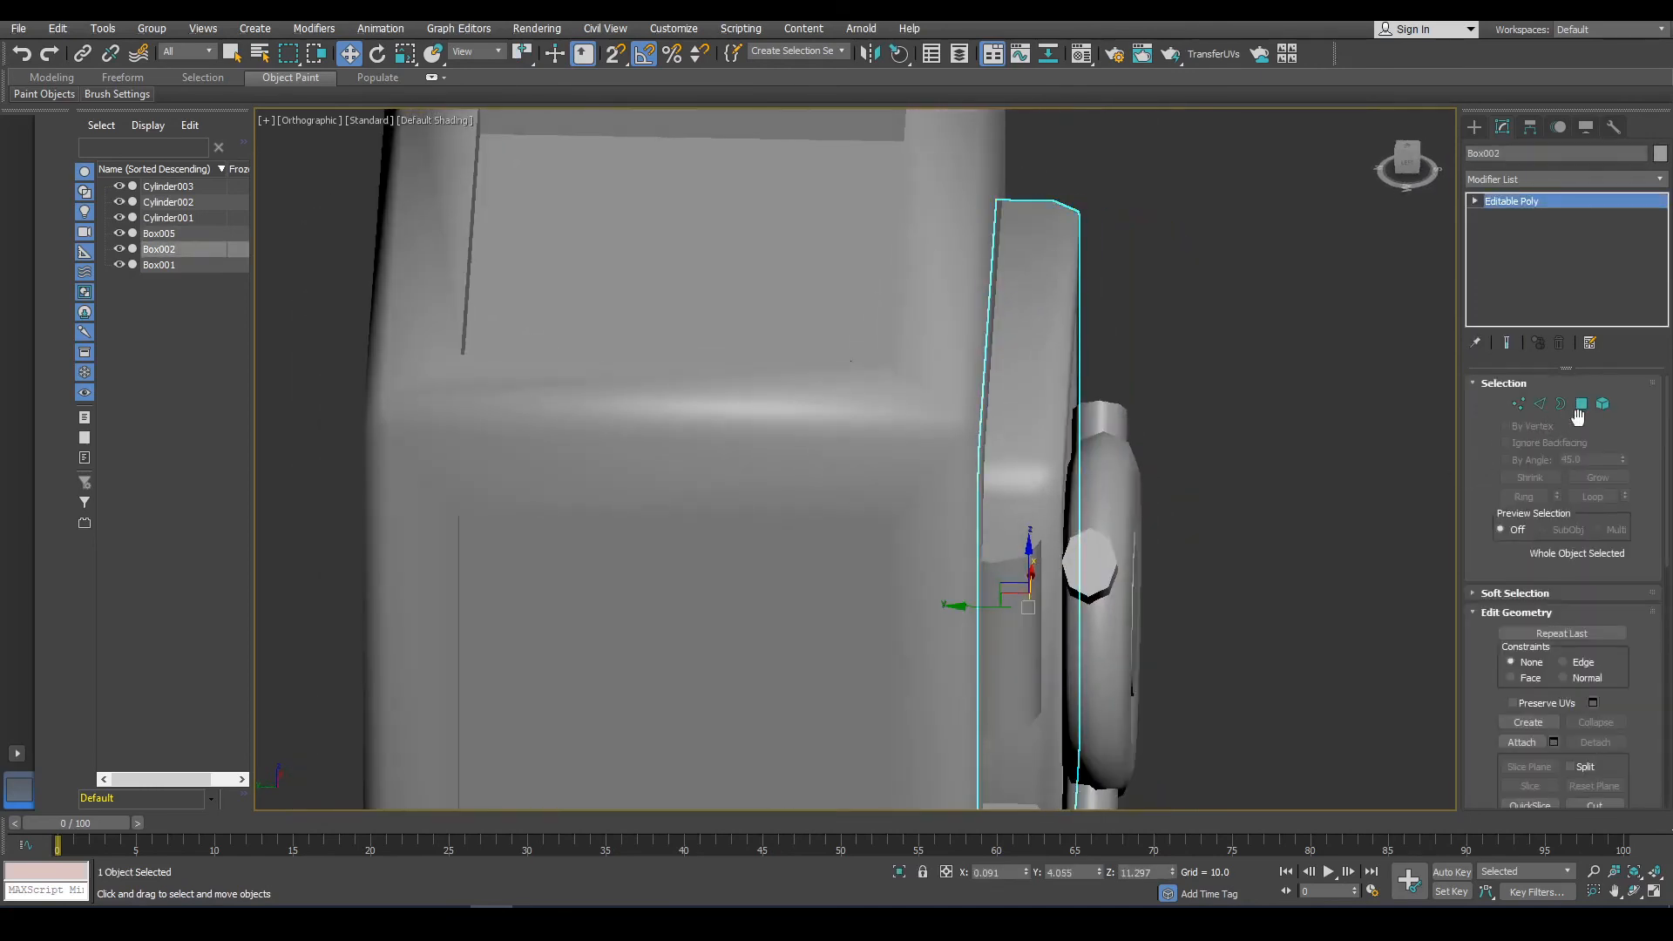
{"action": "left_click", "coordinate": [1539, 403]}
{"action": "key", "text": "F3"}
{"action": "middle_click_drag", "start_coordinate": [1009, 496], "coordinate": [1054, 469], "text": "alt"}
{"action": "left_click", "coordinate": [1042, 438]}
{"action": "left_click", "coordinate": [1052, 463], "text": "ctrl"}
{"action": "key", "text": "w"}
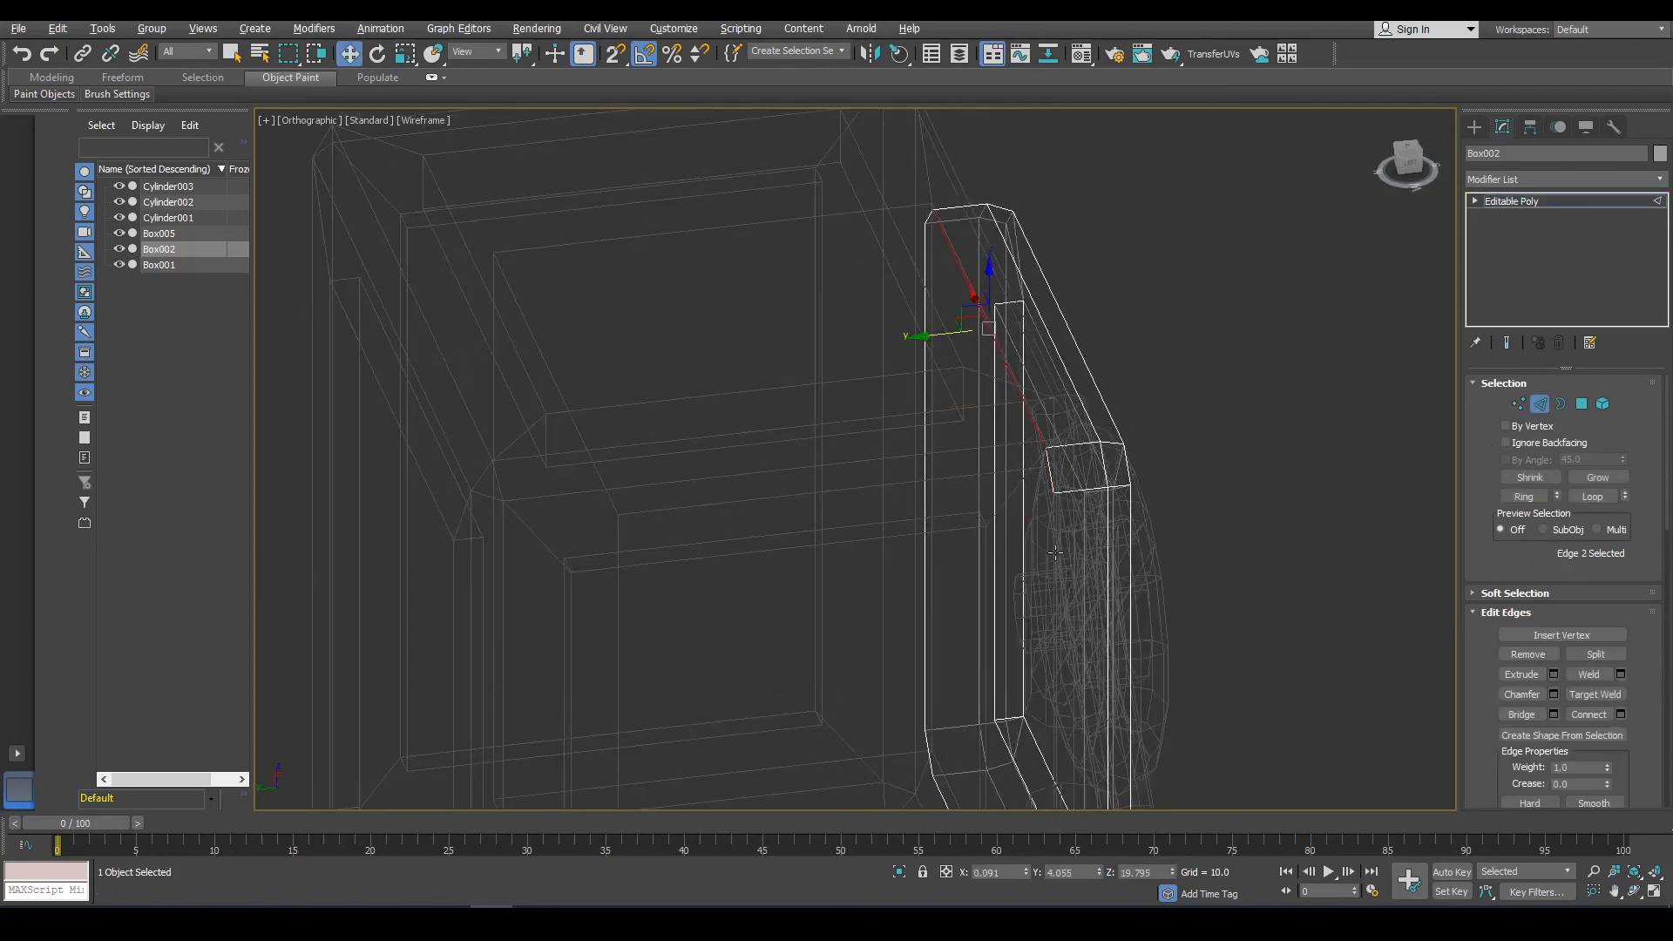
{"action": "middle_click_drag", "start_coordinate": [1060, 555], "coordinate": [1095, 540], "text": "alt"}
{"action": "left_click", "coordinate": [1102, 544], "text": "ctrl"}
{"action": "left_click", "coordinate": [1582, 405]}
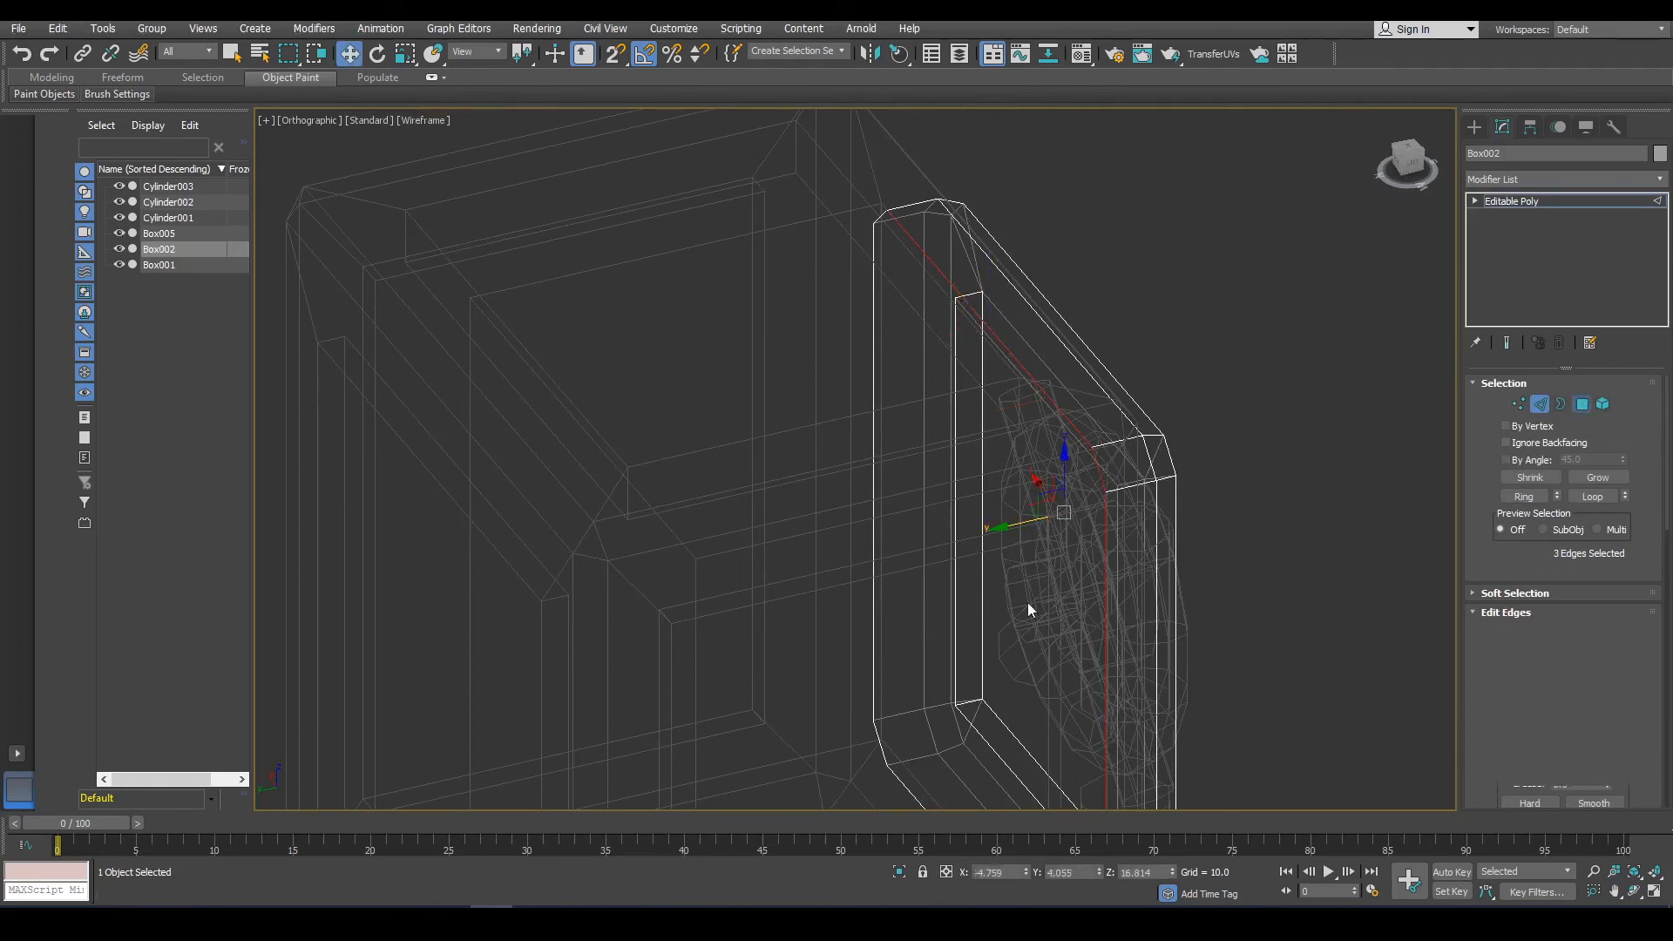
{"action": "left_click", "coordinate": [1027, 603]}
{"action": "left_click", "coordinate": [1541, 403]}
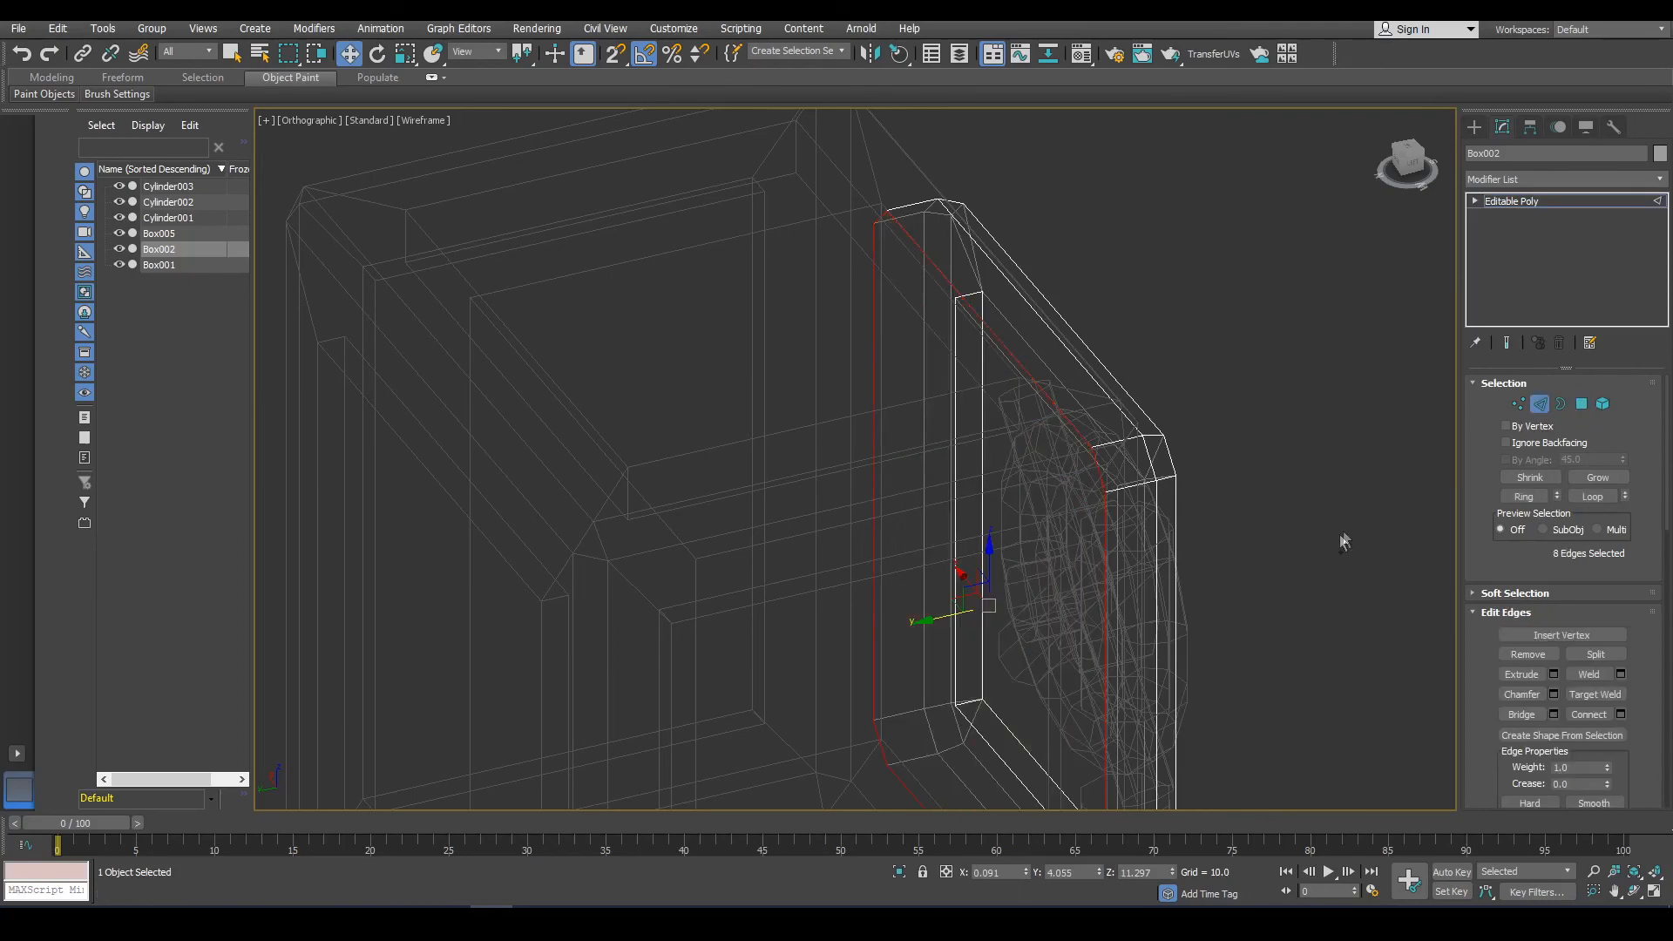
{"action": "middle_click_drag", "start_coordinate": [1450, 672], "coordinate": [1325, 592], "text": "alt"}
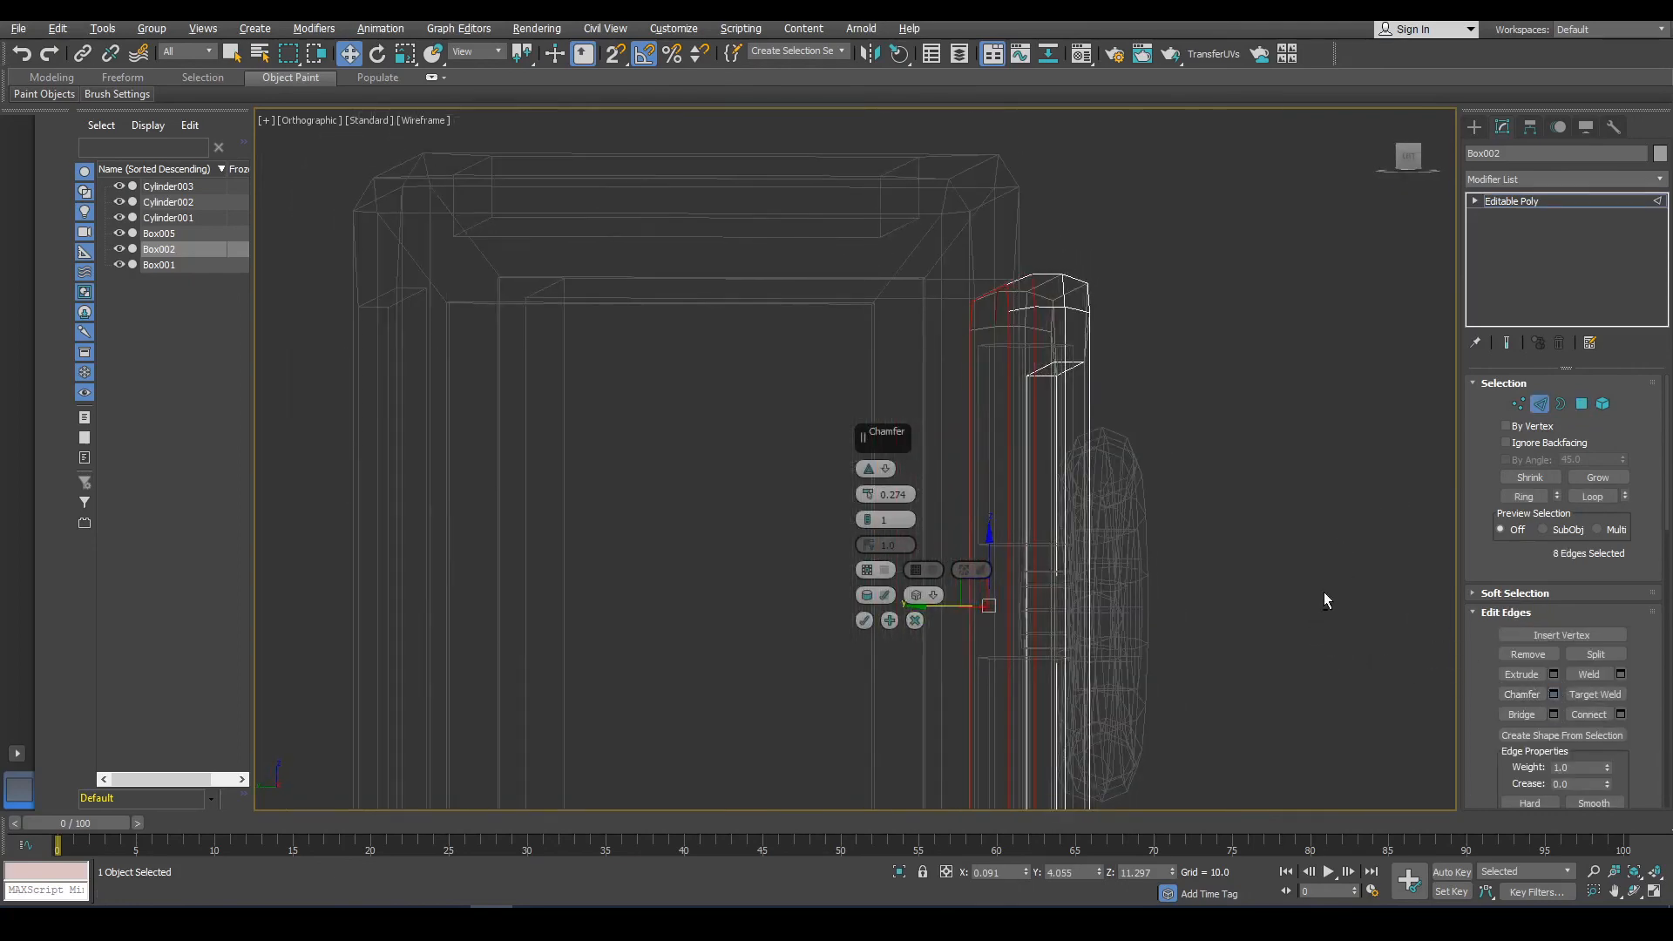
{"action": "left_click_drag", "start_coordinate": [866, 497], "coordinate": [870, 499]}
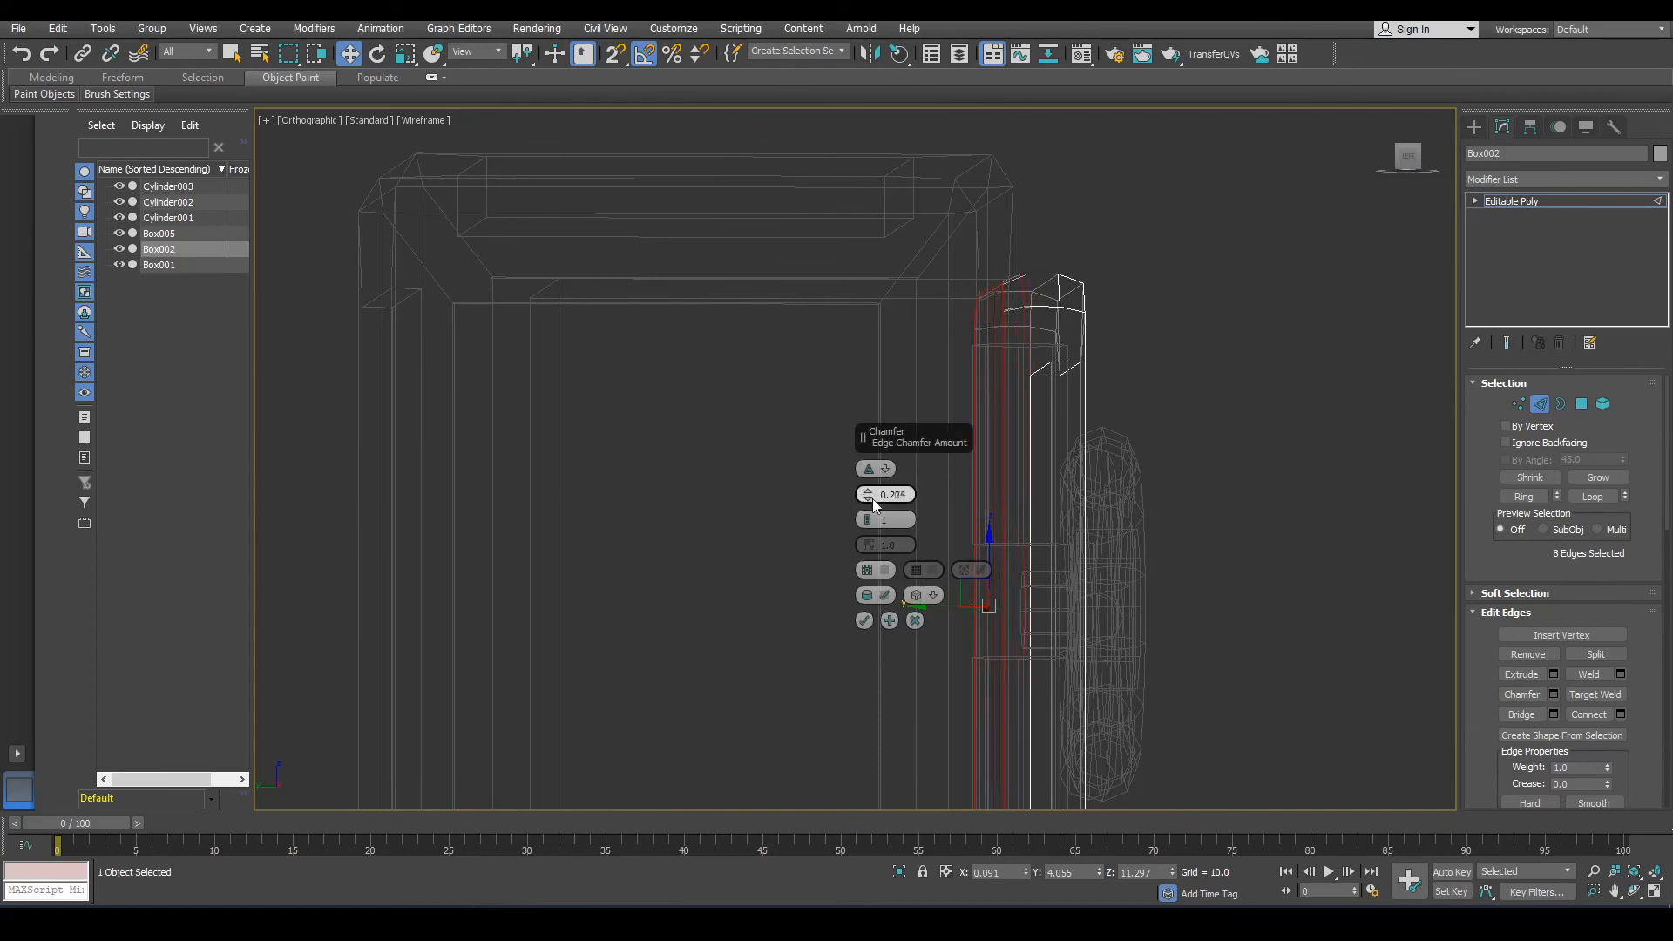
{"action": "left_click", "coordinate": [863, 621]}
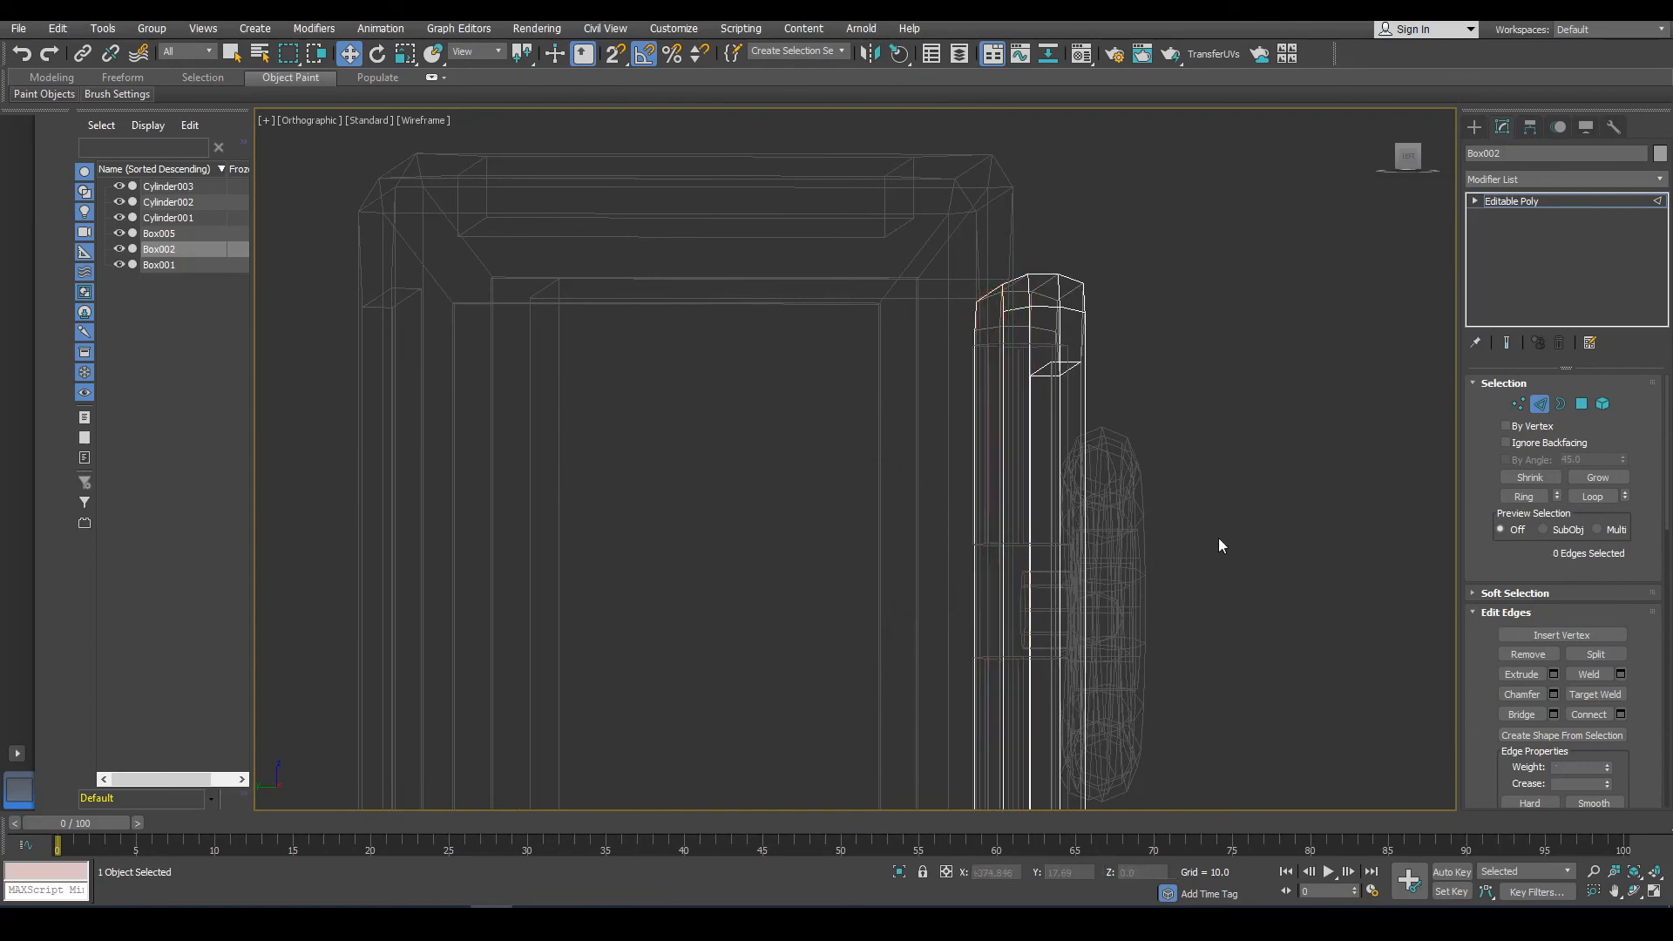
Switch back to shaded view and re-apply auto smooth to the whole door element at 50.85.
{"action": "left_click", "coordinate": [1539, 404]}
{"action": "left_click", "coordinate": [1190, 572]}
{"action": "scroll", "coordinate": [1115, 621], "scroll_direction": "down", "scroll_amount": 4}
{"action": "middle_click_drag", "start_coordinate": [1115, 621], "coordinate": [492, 782], "text": "alt"}
{"action": "key", "text": "F3"}
{"action": "scroll", "coordinate": [628, 671], "scroll_direction": "down", "scroll_amount": 5}
{"action": "key", "text": "f"}
{"action": "scroll", "coordinate": [817, 483], "scroll_direction": "up", "scroll_amount": 8}
{"action": "middle_click_drag", "start_coordinate": [857, 439], "coordinate": [1011, 479], "text": "alt"}
{"action": "middle_click_drag", "start_coordinate": [1011, 479], "coordinate": [1133, 702]}
{"action": "scroll", "coordinate": [935, 310], "scroll_direction": "up", "scroll_amount": 5}
{"action": "left_click", "coordinate": [935, 310]}
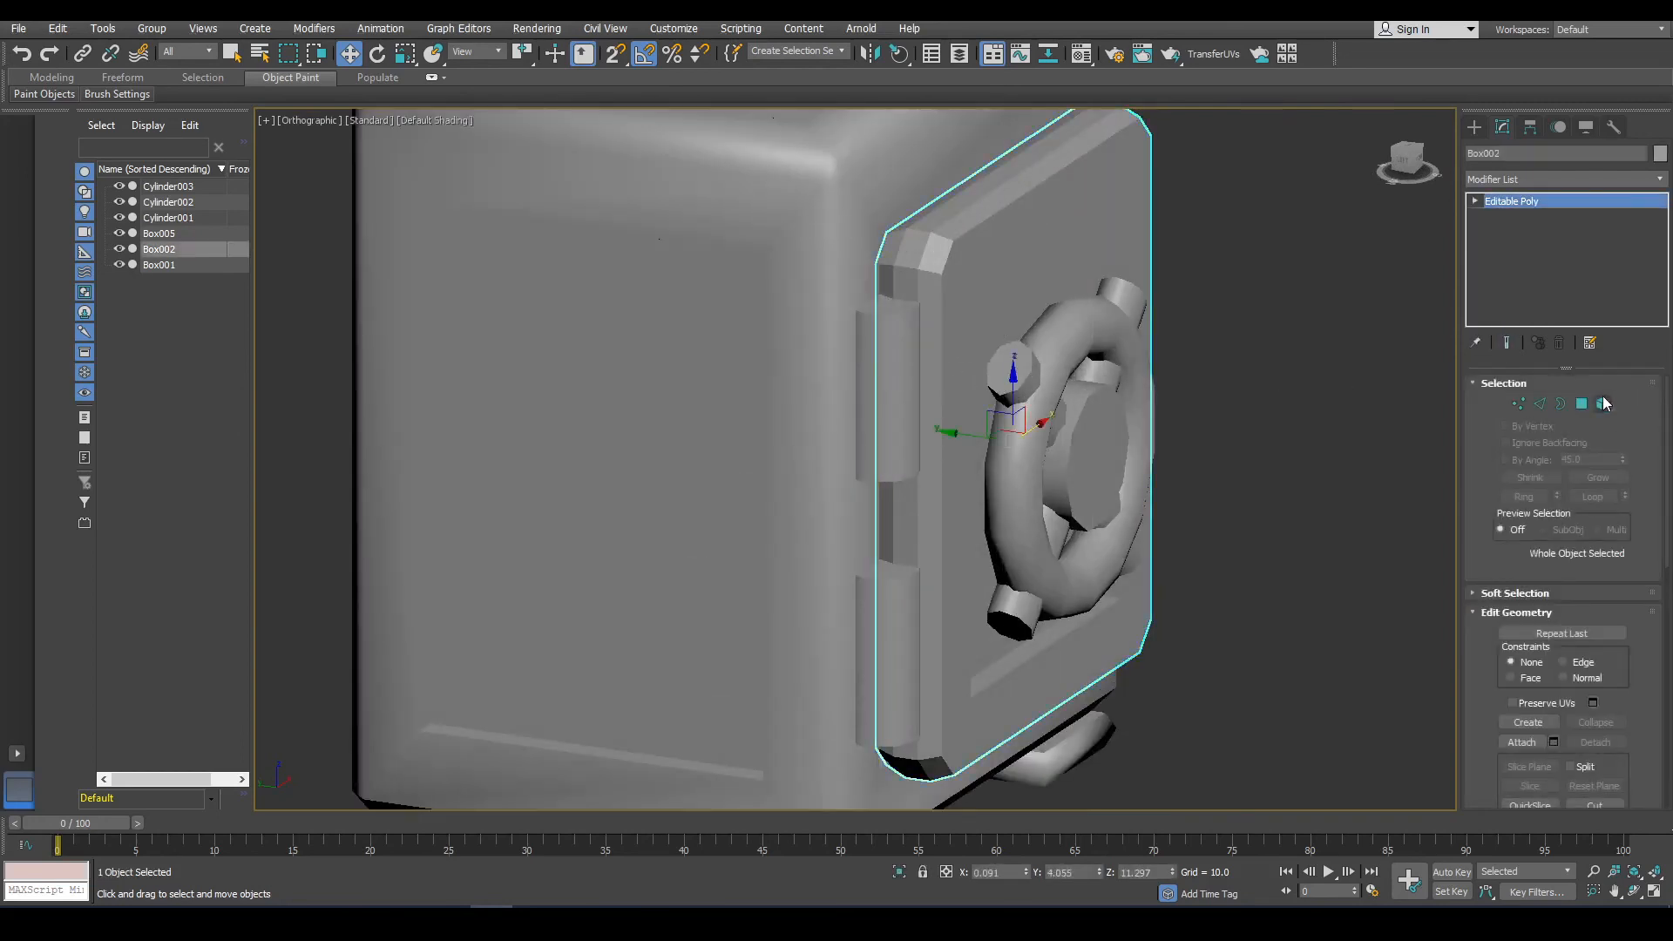
{"action": "left_click", "coordinate": [1602, 404]}
{"action": "scroll", "coordinate": [1631, 739], "scroll_direction": "down", "scroll_amount": 2}
{"action": "scroll", "coordinate": [1631, 739], "scroll_direction": "down", "scroll_amount": 10}
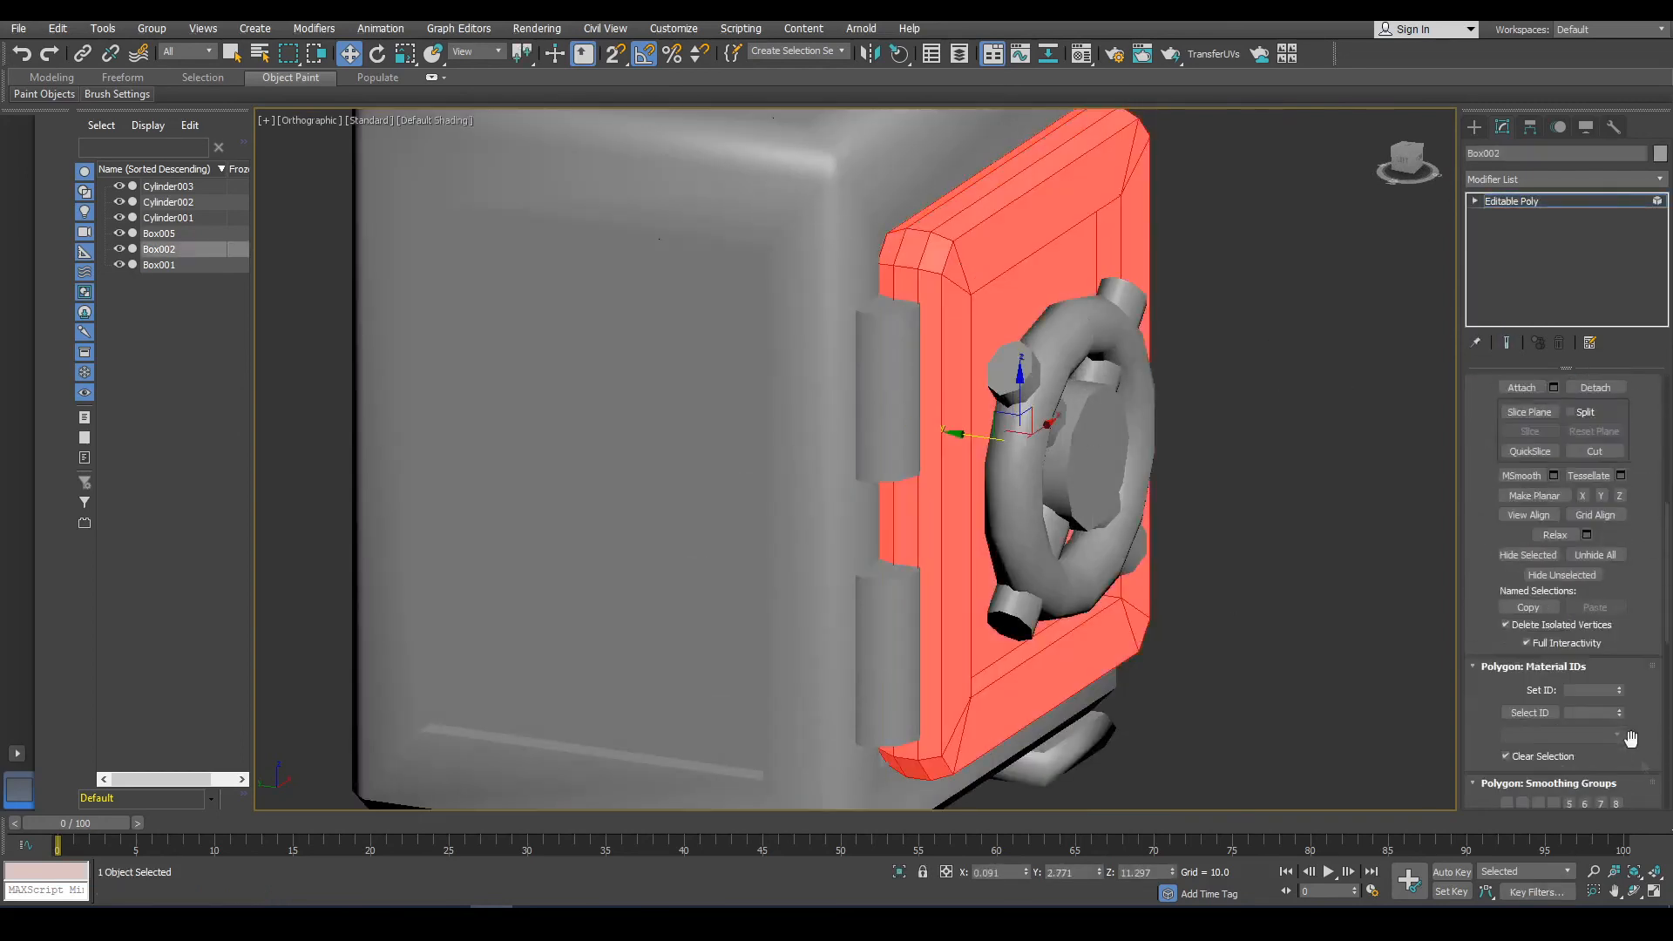
{"action": "left_click", "coordinate": [1531, 710]}
{"action": "left_click", "coordinate": [1350, 700]}
{"action": "scroll", "coordinate": [1324, 707], "scroll_direction": "down", "scroll_amount": 6}
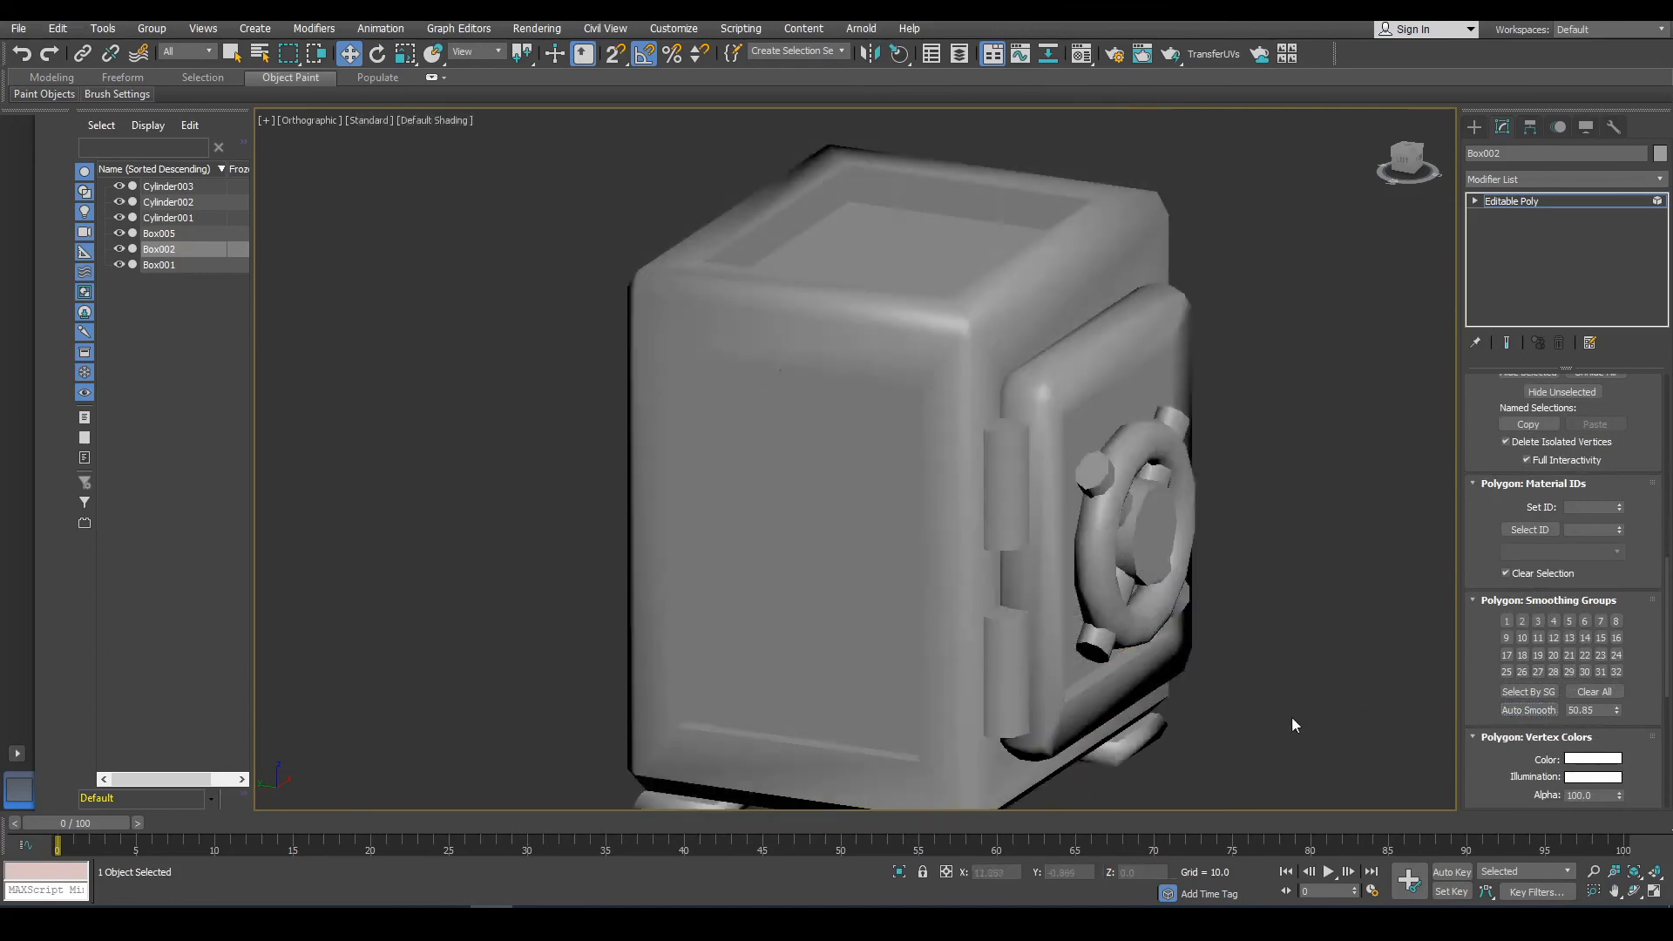
{"action": "middle_click_drag", "start_coordinate": [1291, 717], "coordinate": [1211, 689], "text": "alt"}
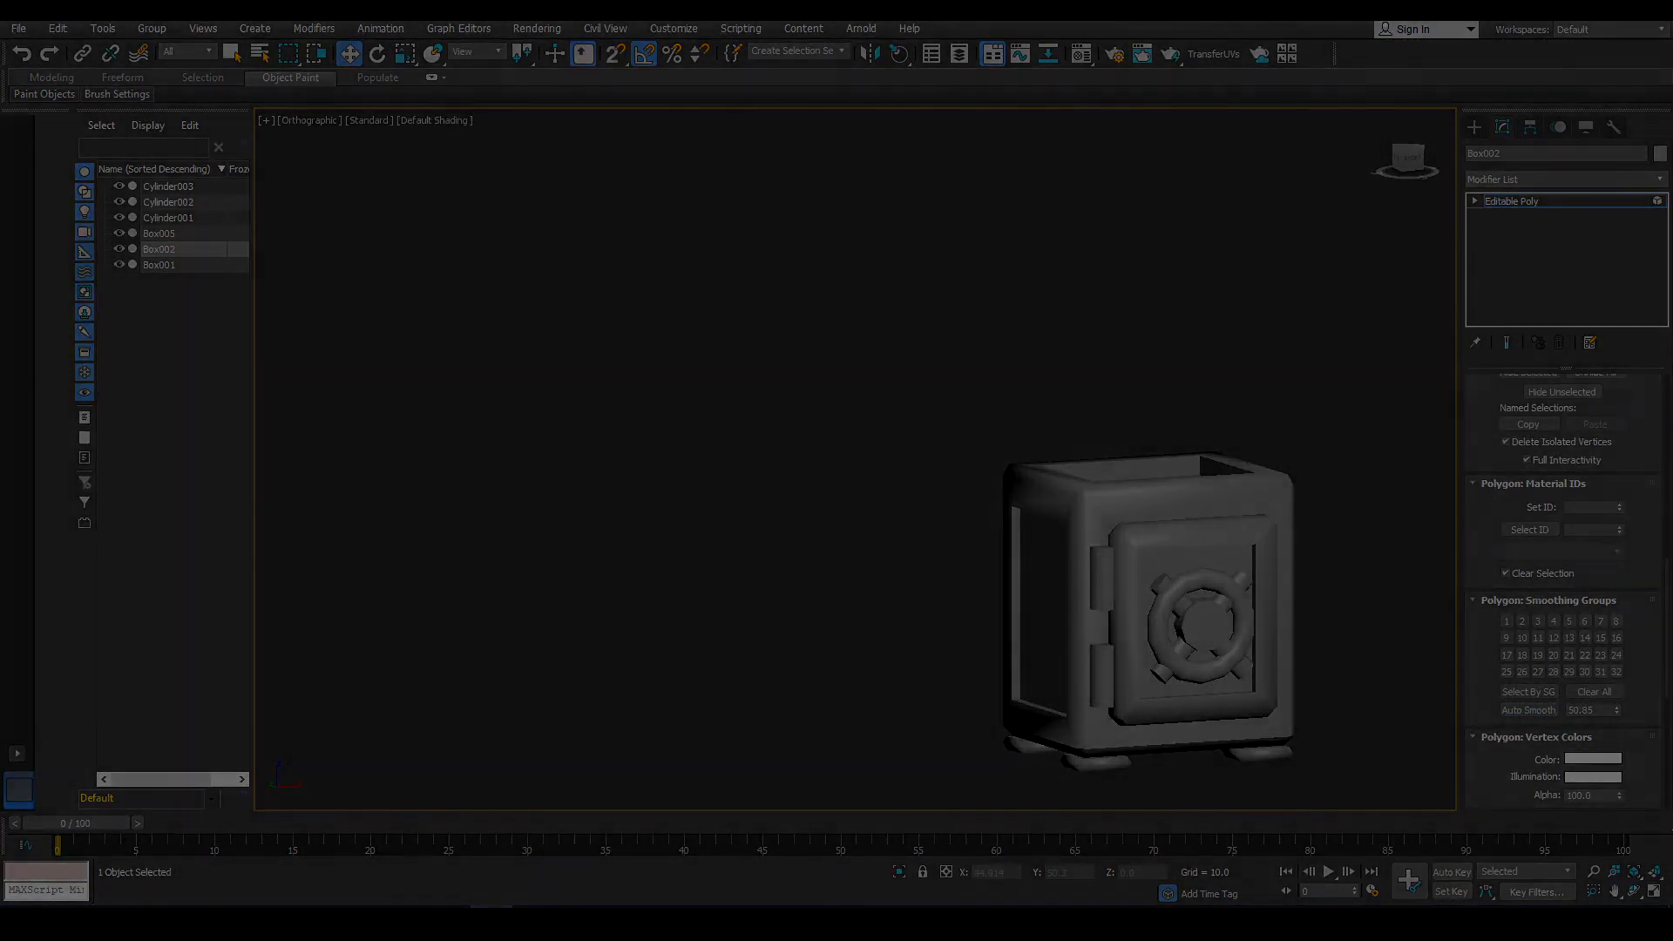